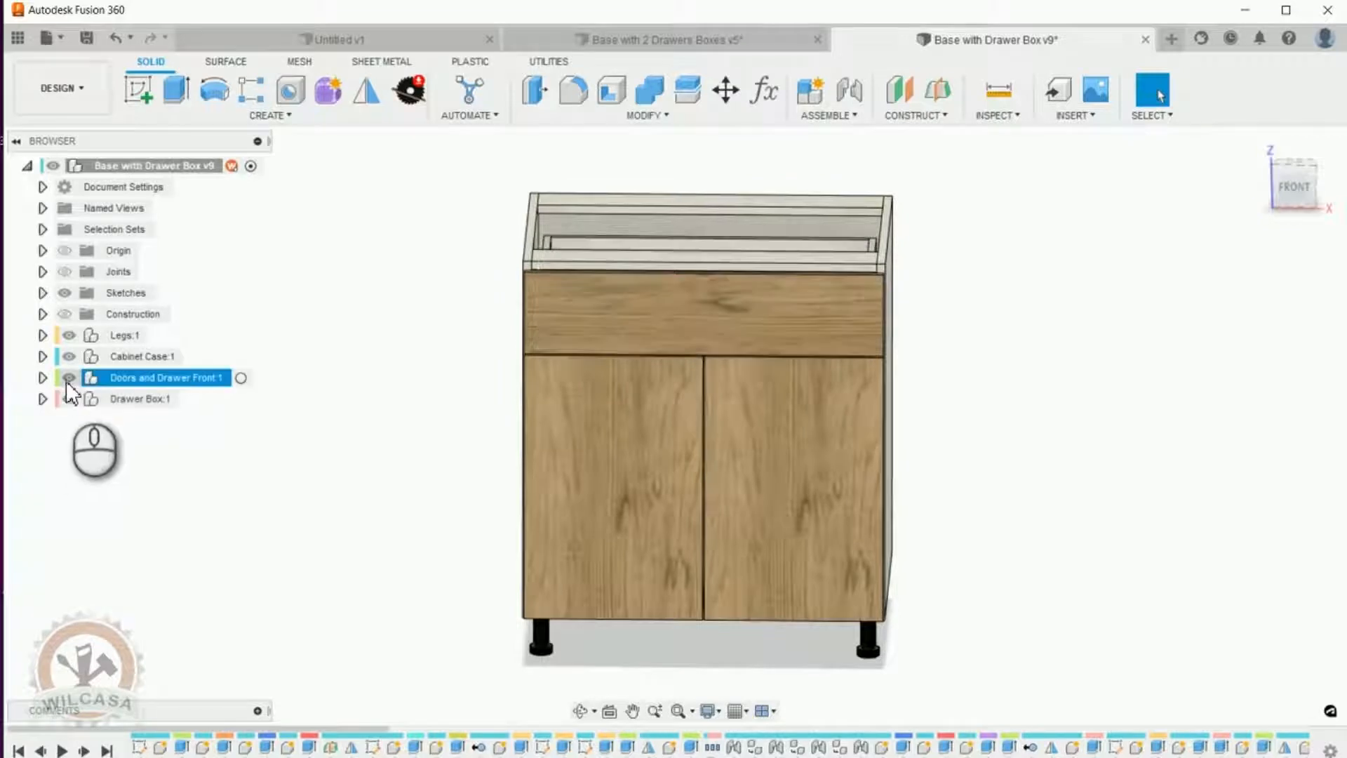
# Hide the doors and drawer front, toggle the drawer box off and on to inspect it, and show the fronts again.
pyautogui.click(68, 378)
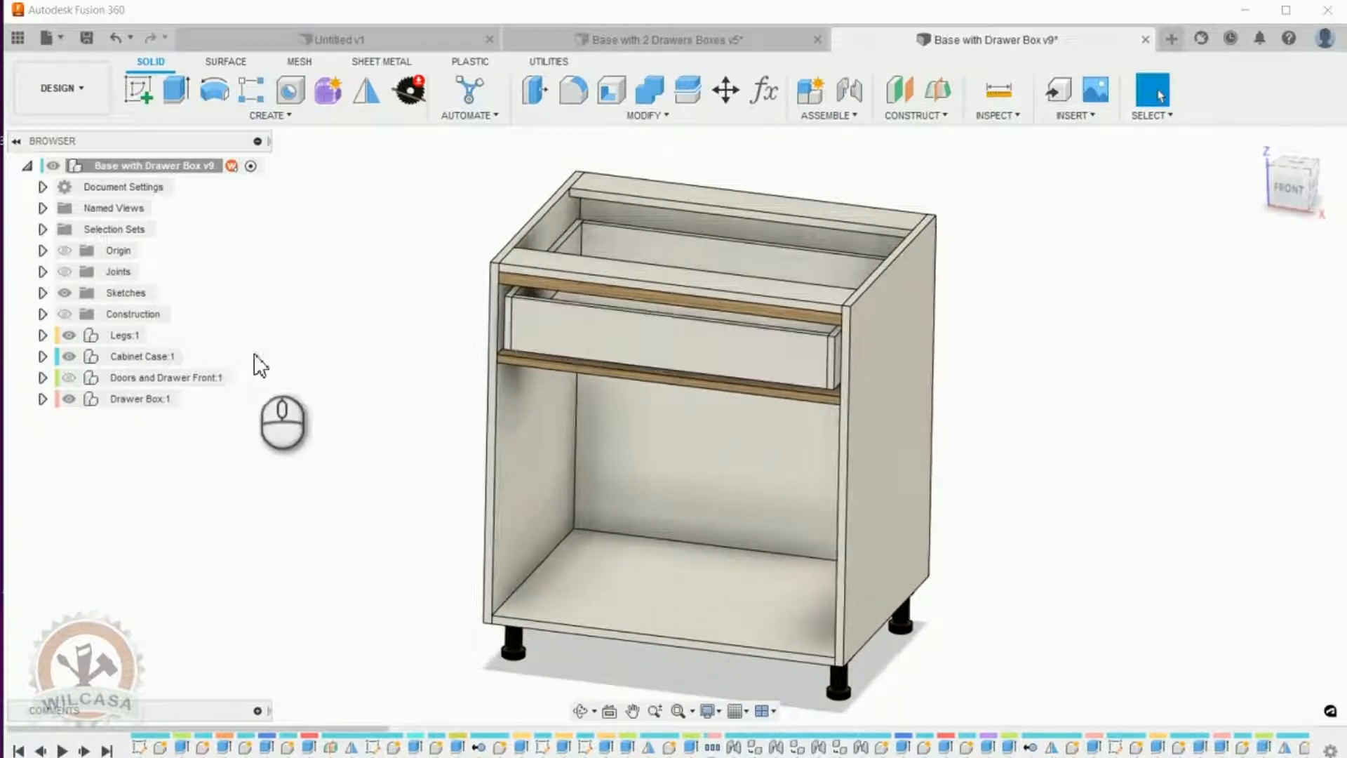
pyautogui.click(68, 400)
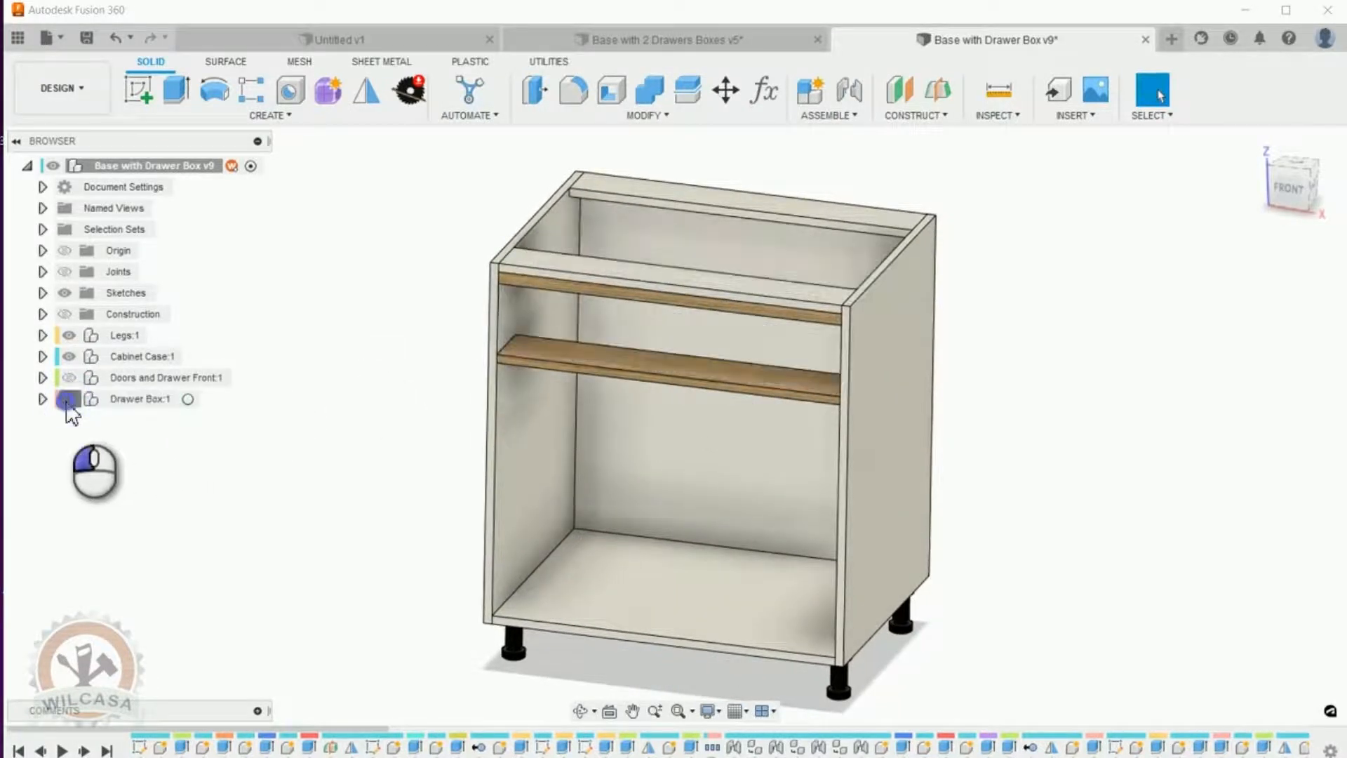
pyautogui.click(68, 399)
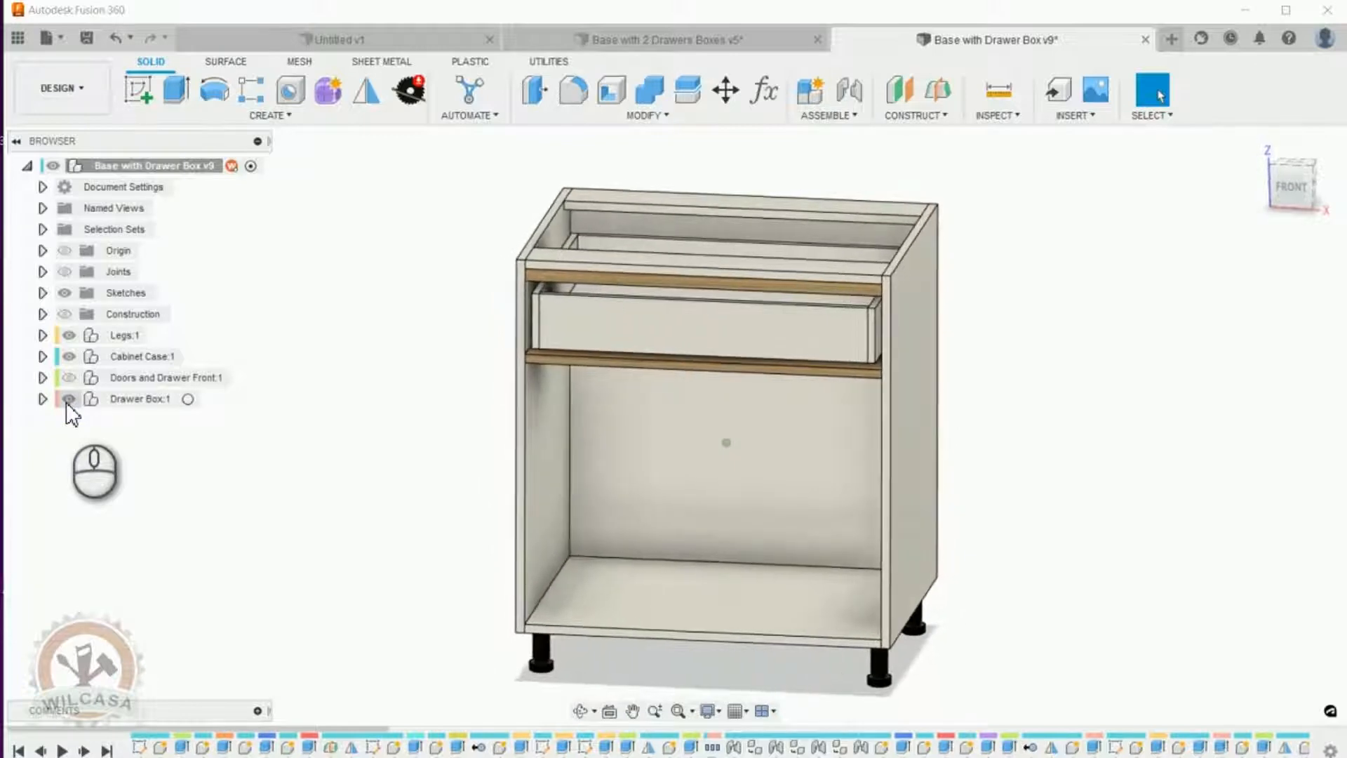
pyautogui.click(68, 377)
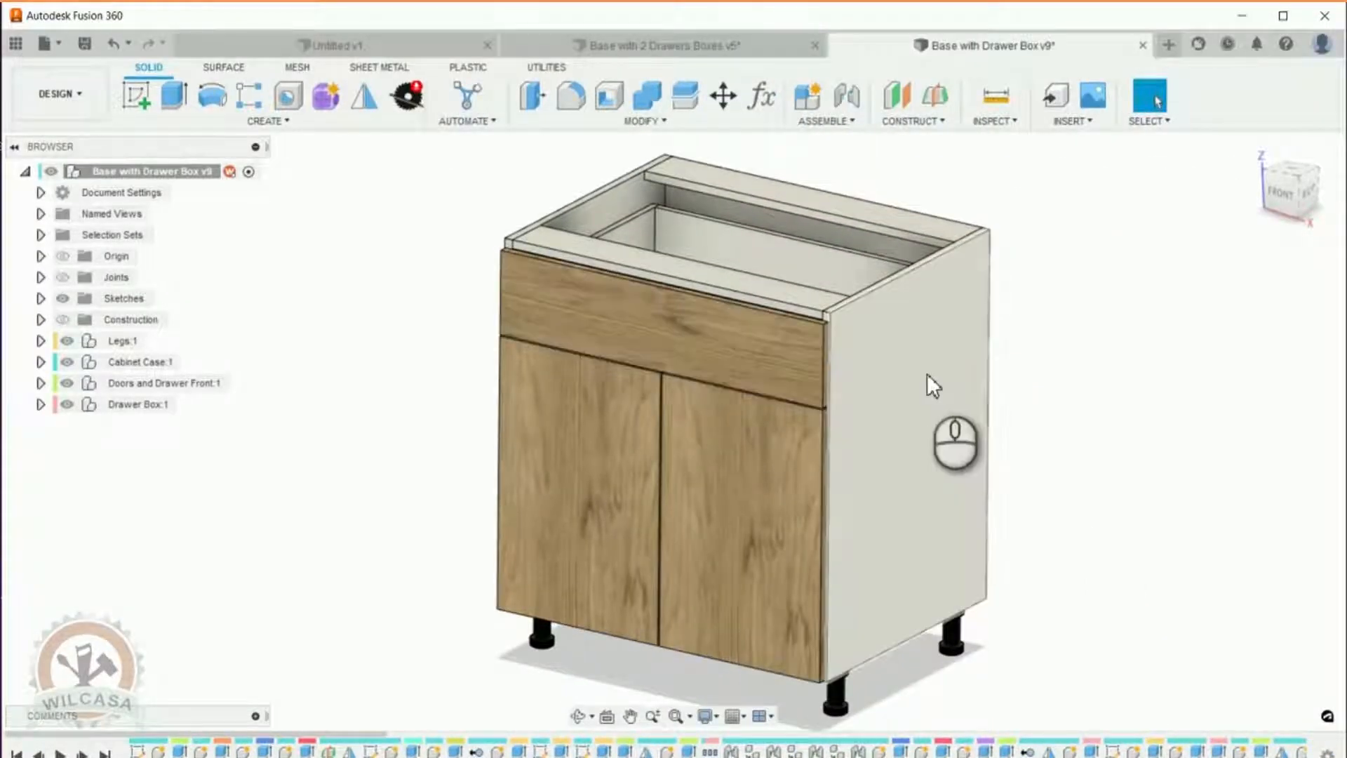
# Switch to the Base with 2 Drawers Boxes design, save it with the default version description, and close it.
pyautogui.click(622, 52)
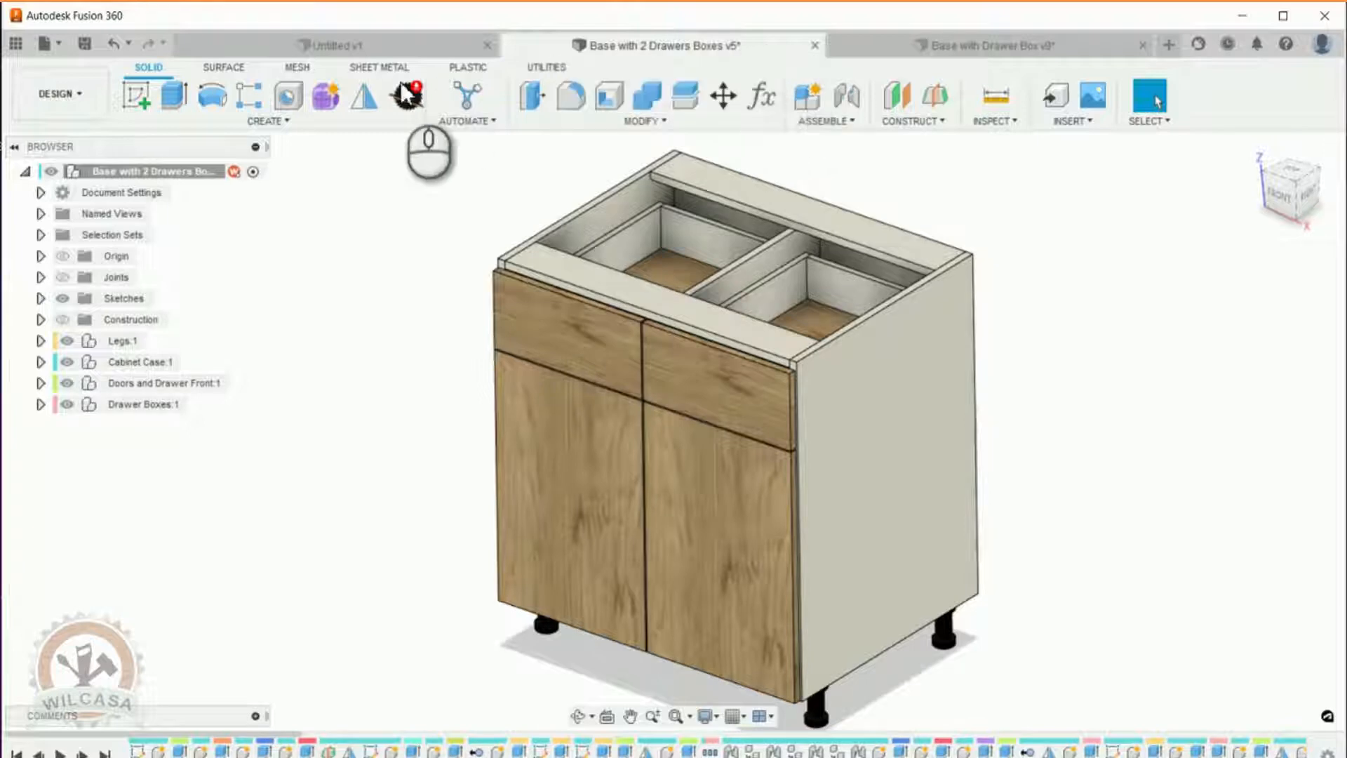
pyautogui.click(85, 43)
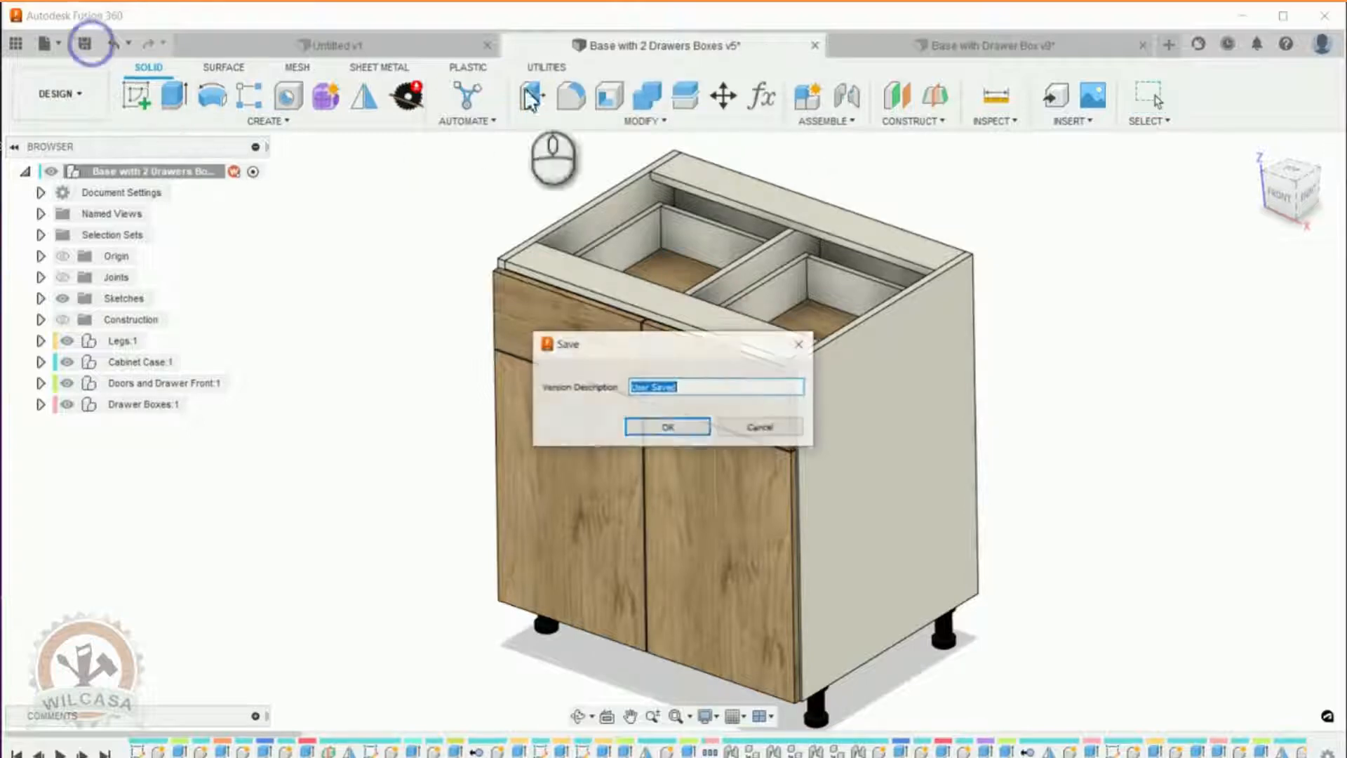
pyautogui.click(668, 429)
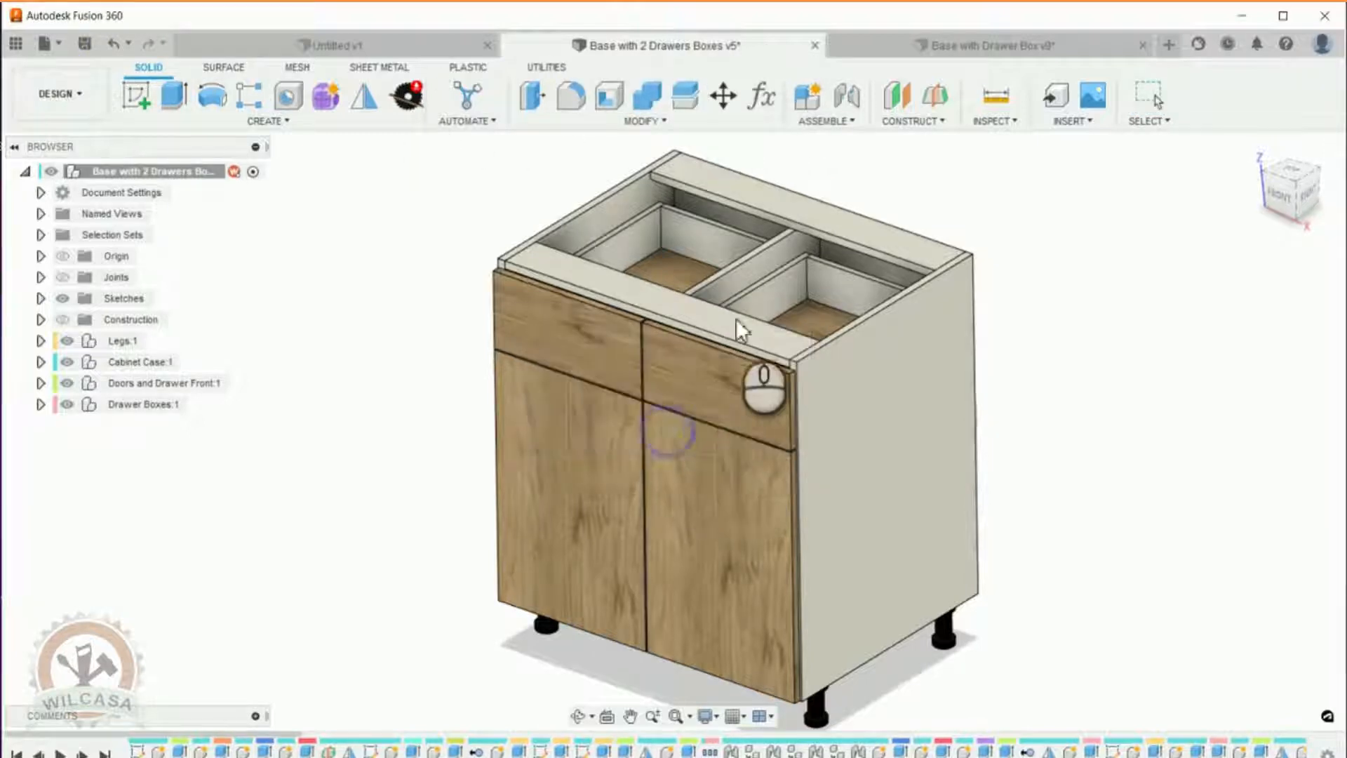
pyautogui.click(814, 47)
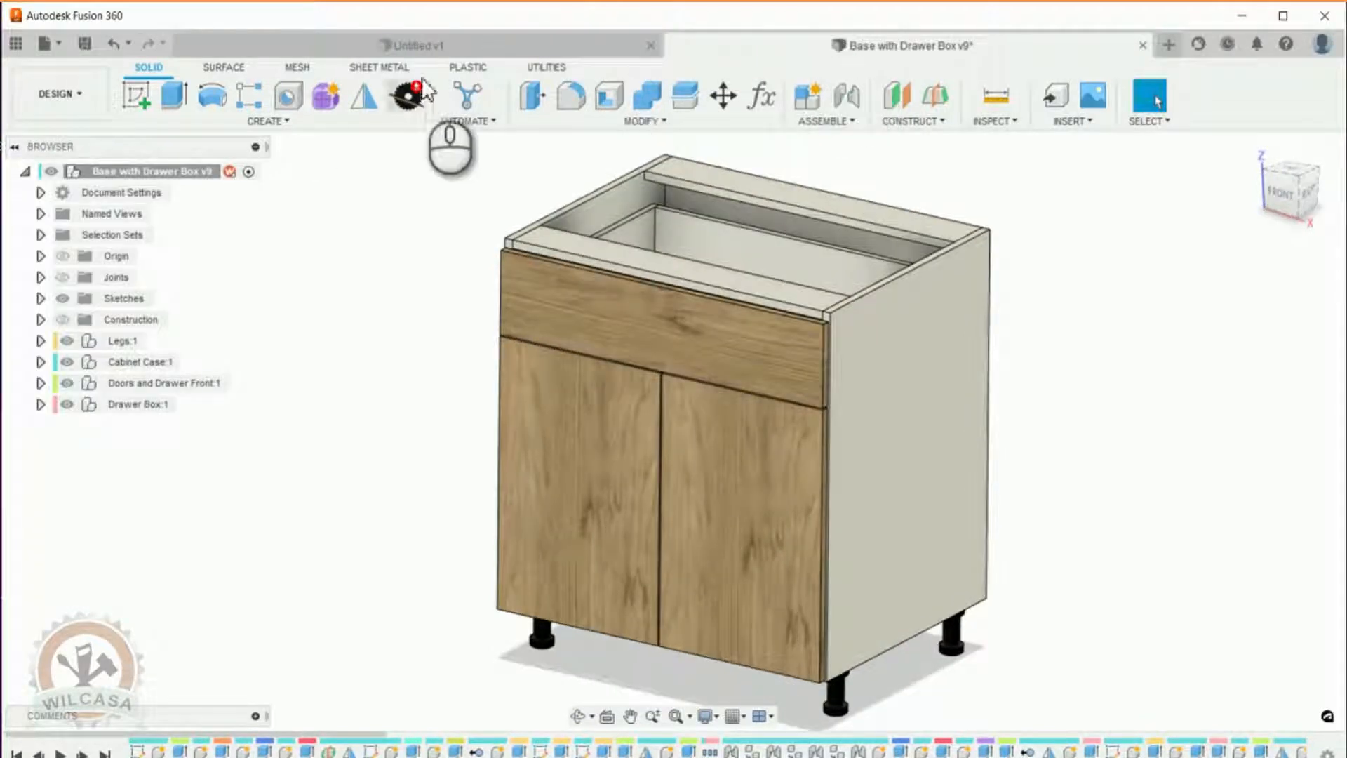
# Save a copy of the single-drawer cabinet design as "Base 2 Door and 2 Drawers" in the Wilcasa > Cabinets > Base folder.
pyautogui.click(62, 46)
pyautogui.click(59, 247)
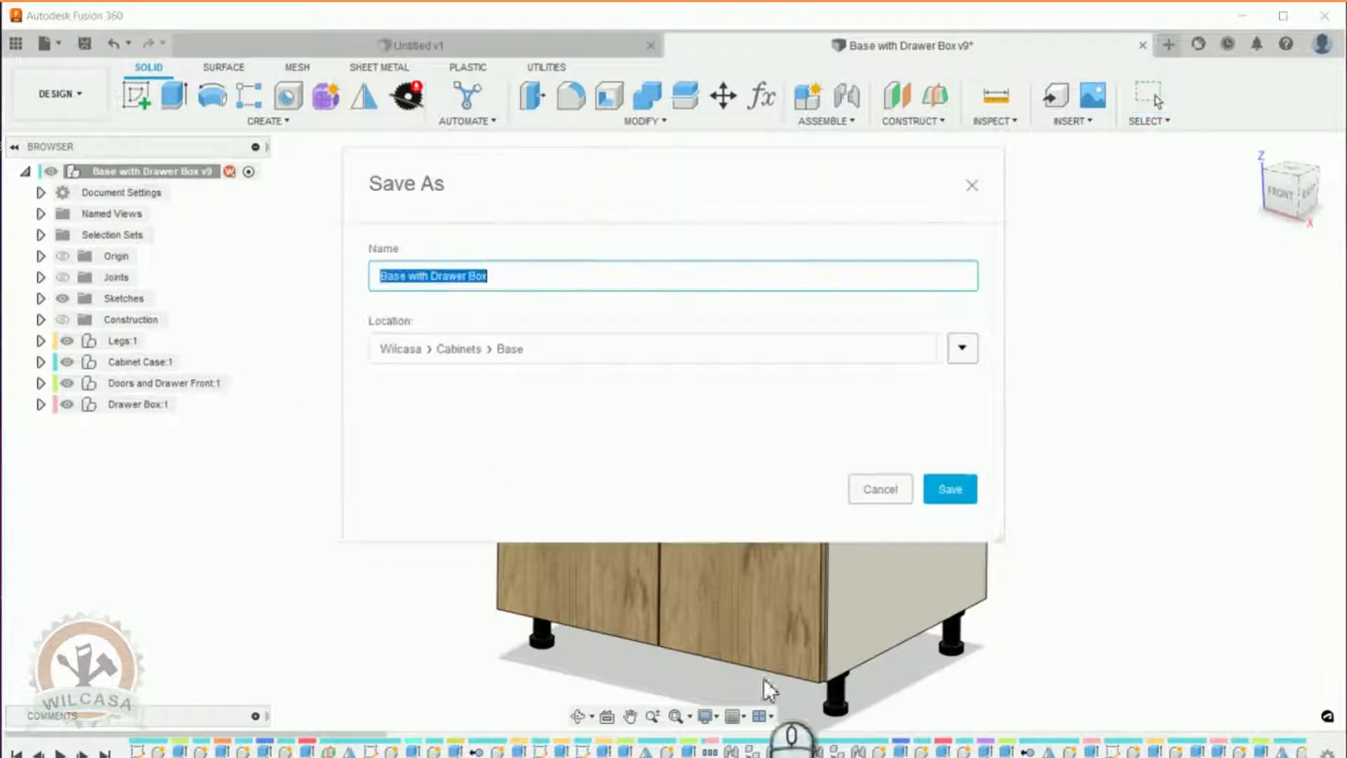
pyautogui.click(451, 275)
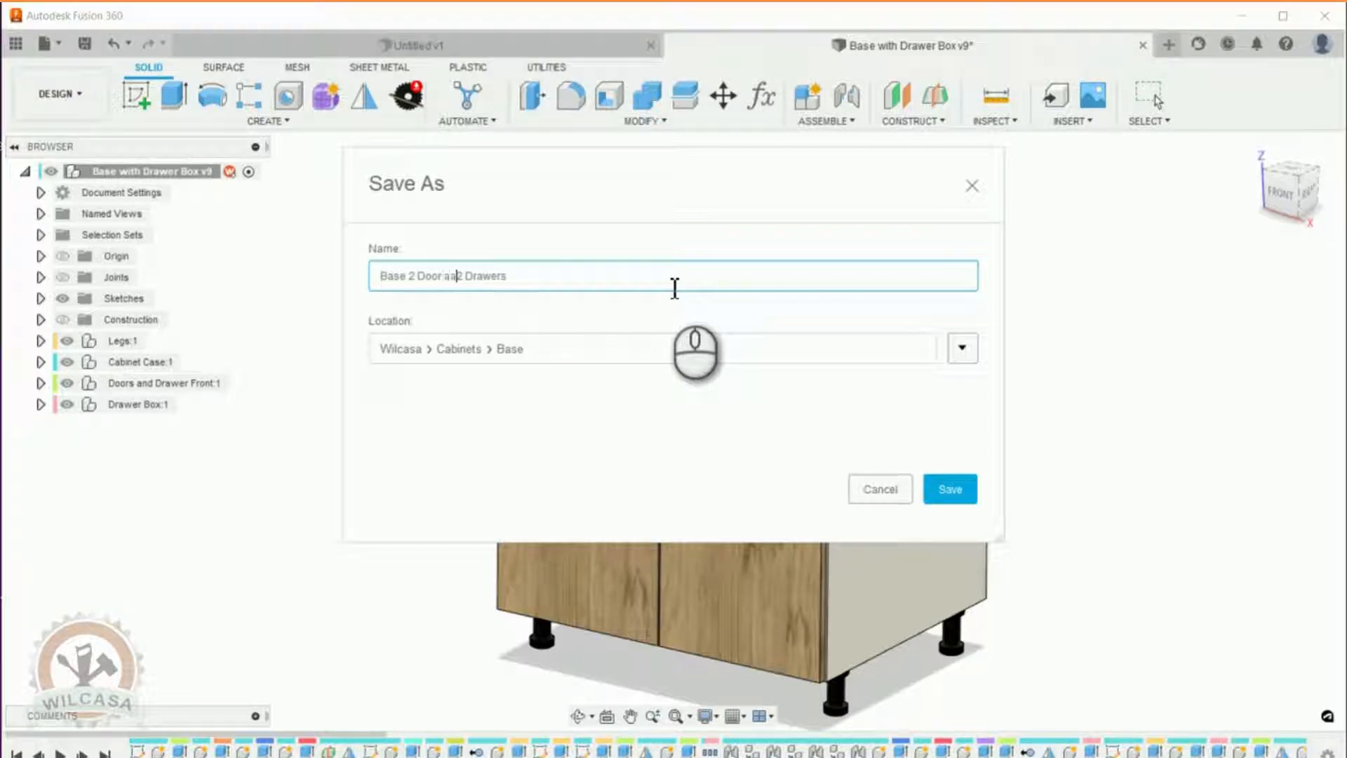
pyautogui.click(954, 483)
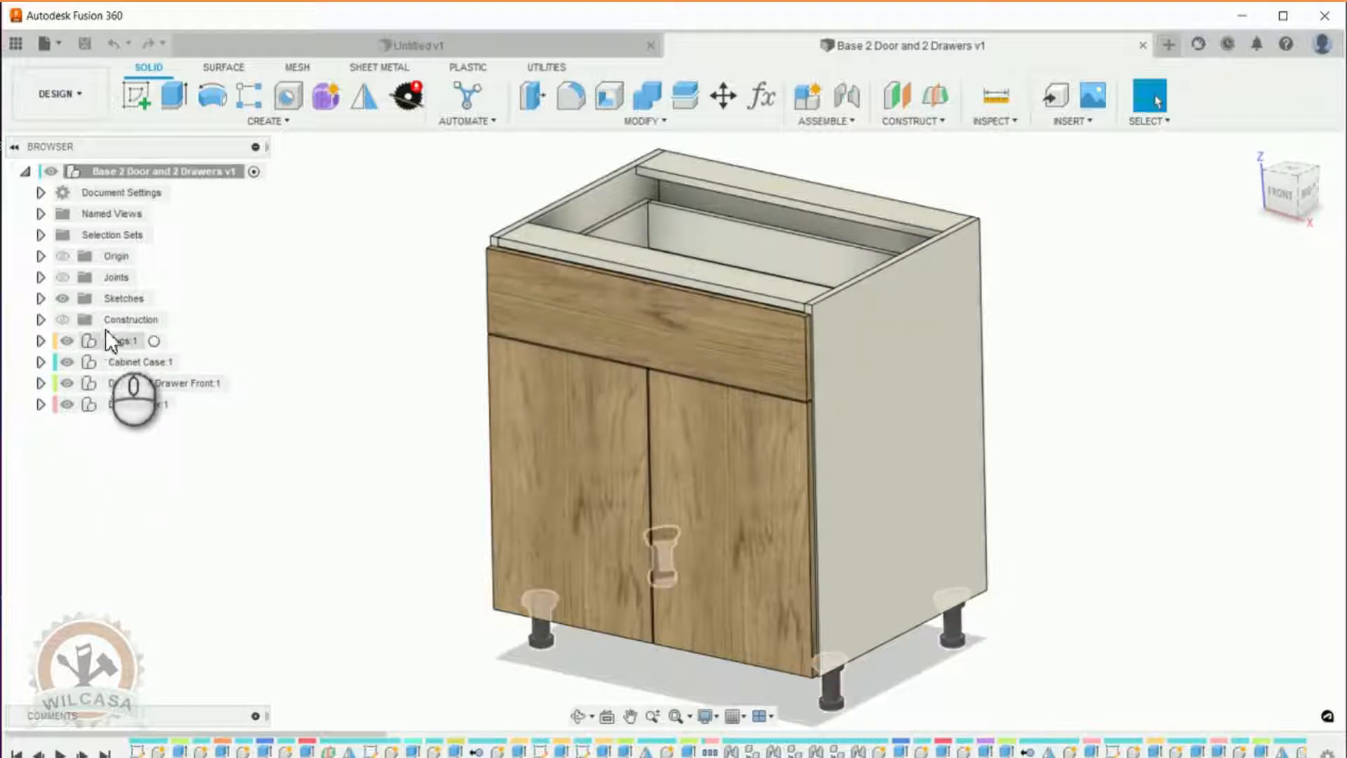
# Open the Doors sketch for editing.
pyautogui.click(41, 298)
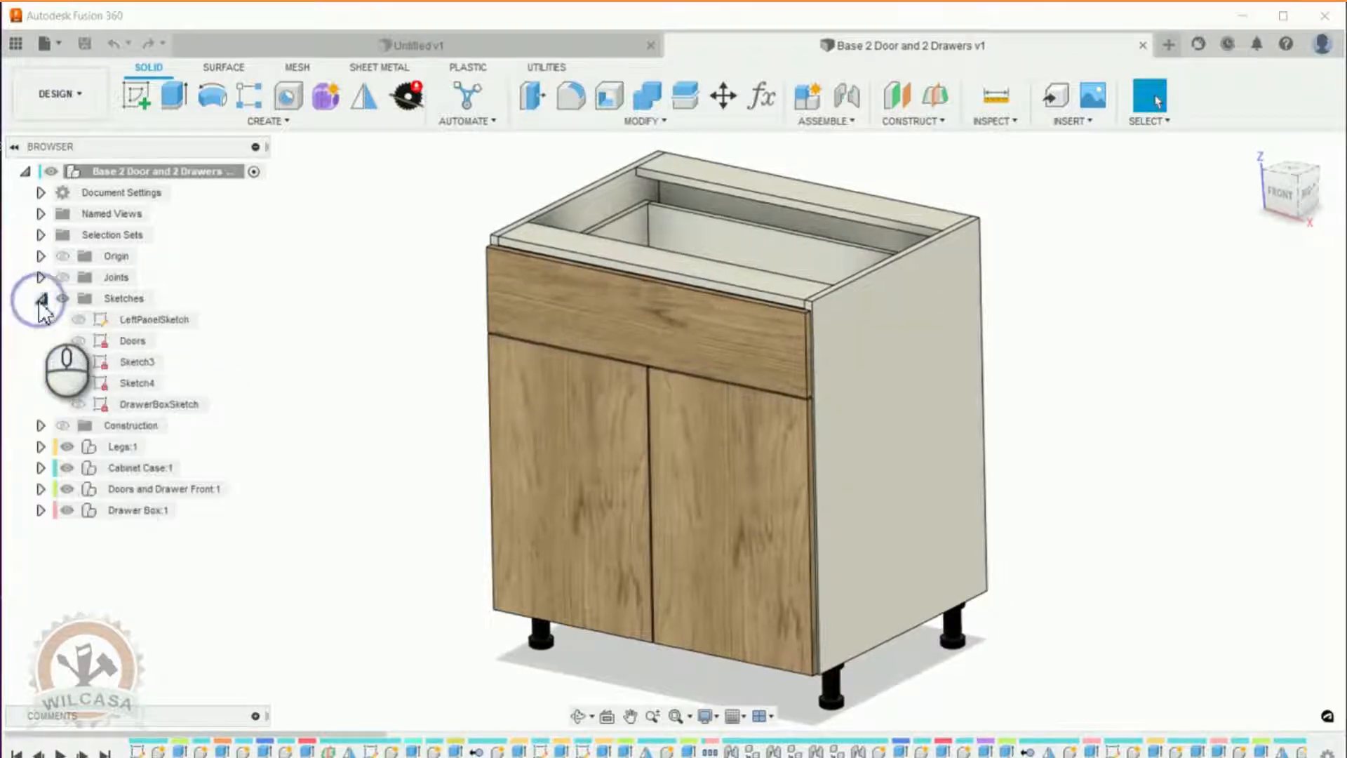
pyautogui.click(128, 341)
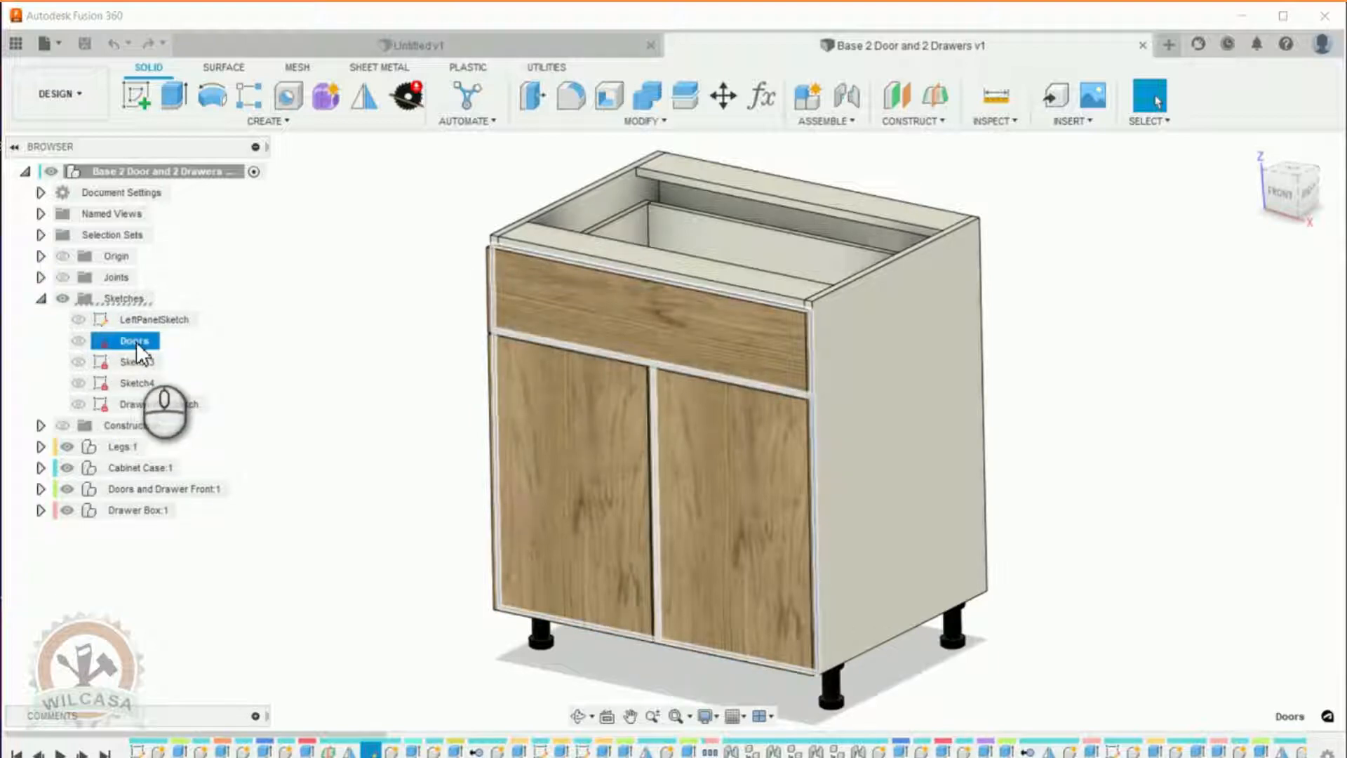
pyautogui.rightClick(136, 342)
pyautogui.click(174, 396)
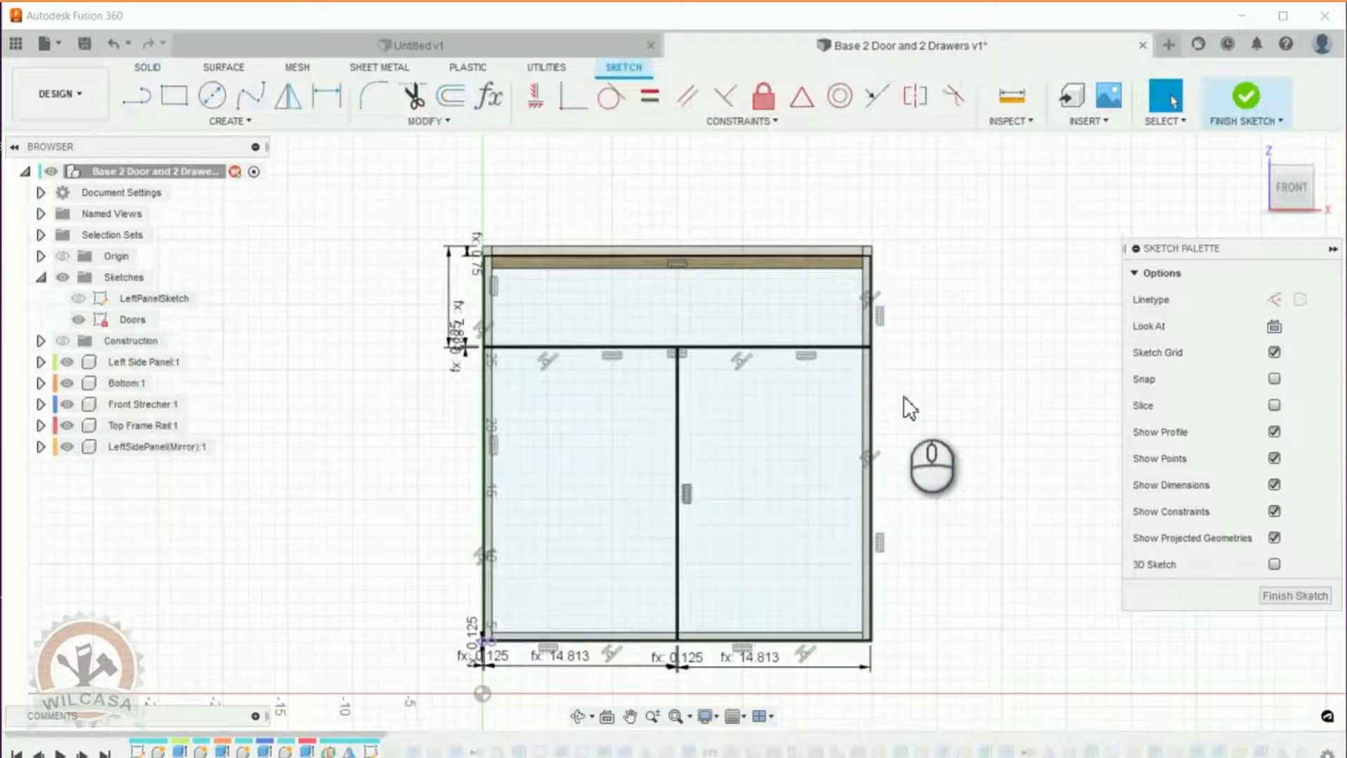
# Draw a vertical line about 6.96 in long across the drawer front's full height, slightly left of the gap between the doors.
pyautogui.scroll(2, 910, 409)
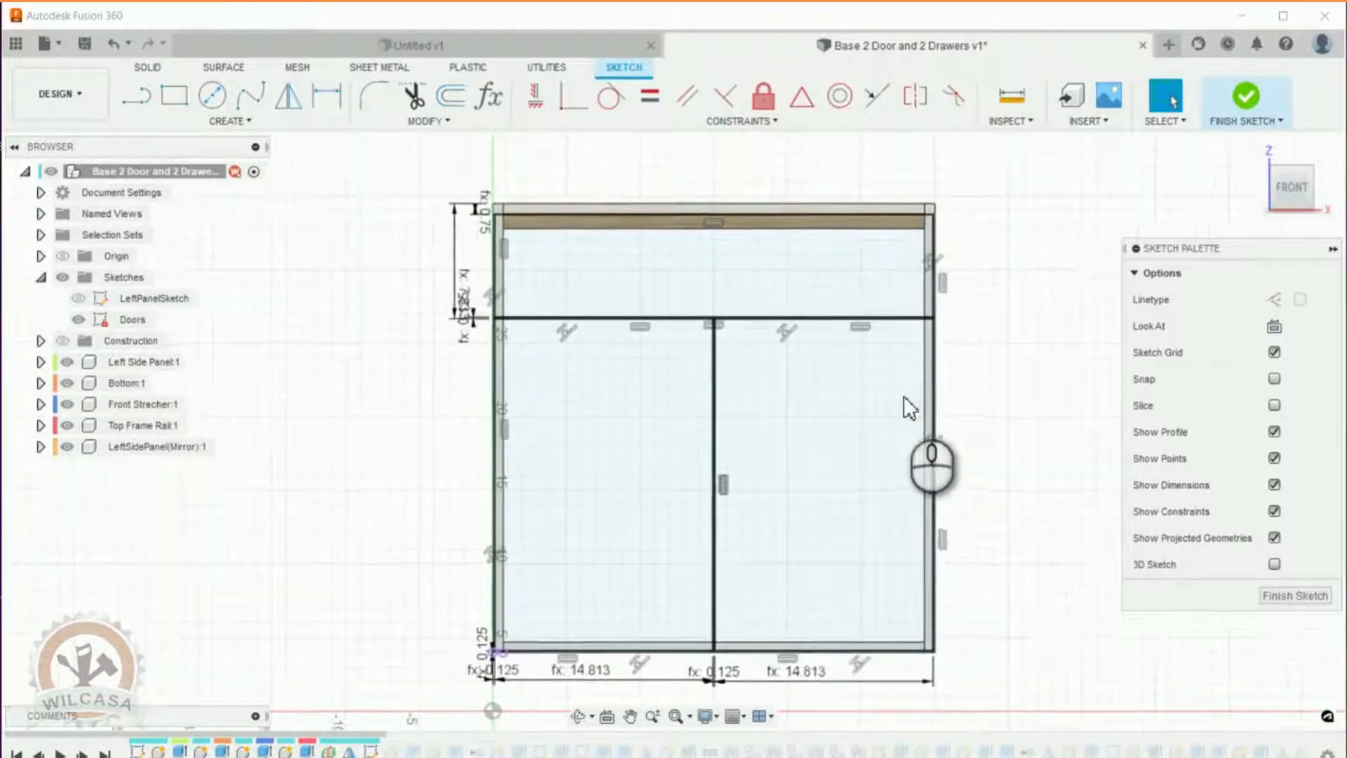
pyautogui.scroll(2, 910, 409)
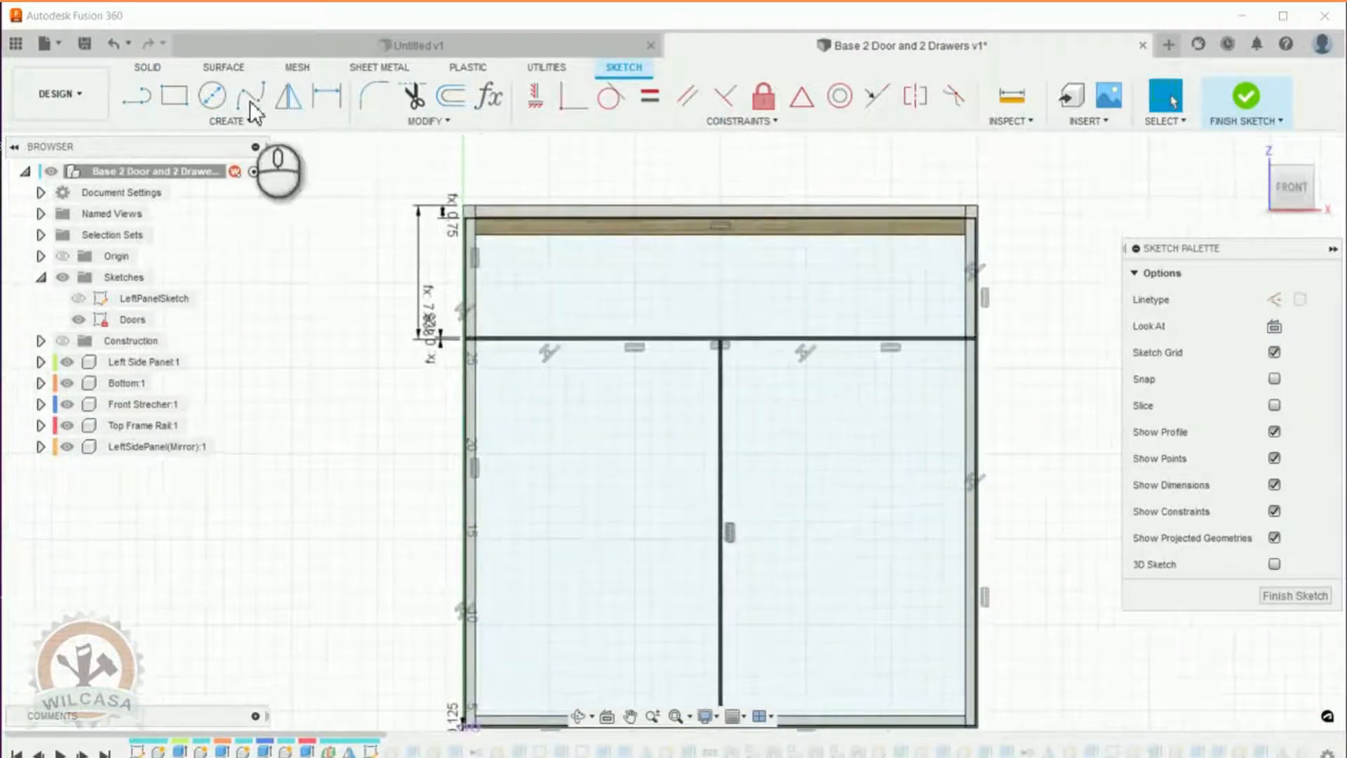
pyautogui.click(136, 98)
pyautogui.scroll(1, 705, 363)
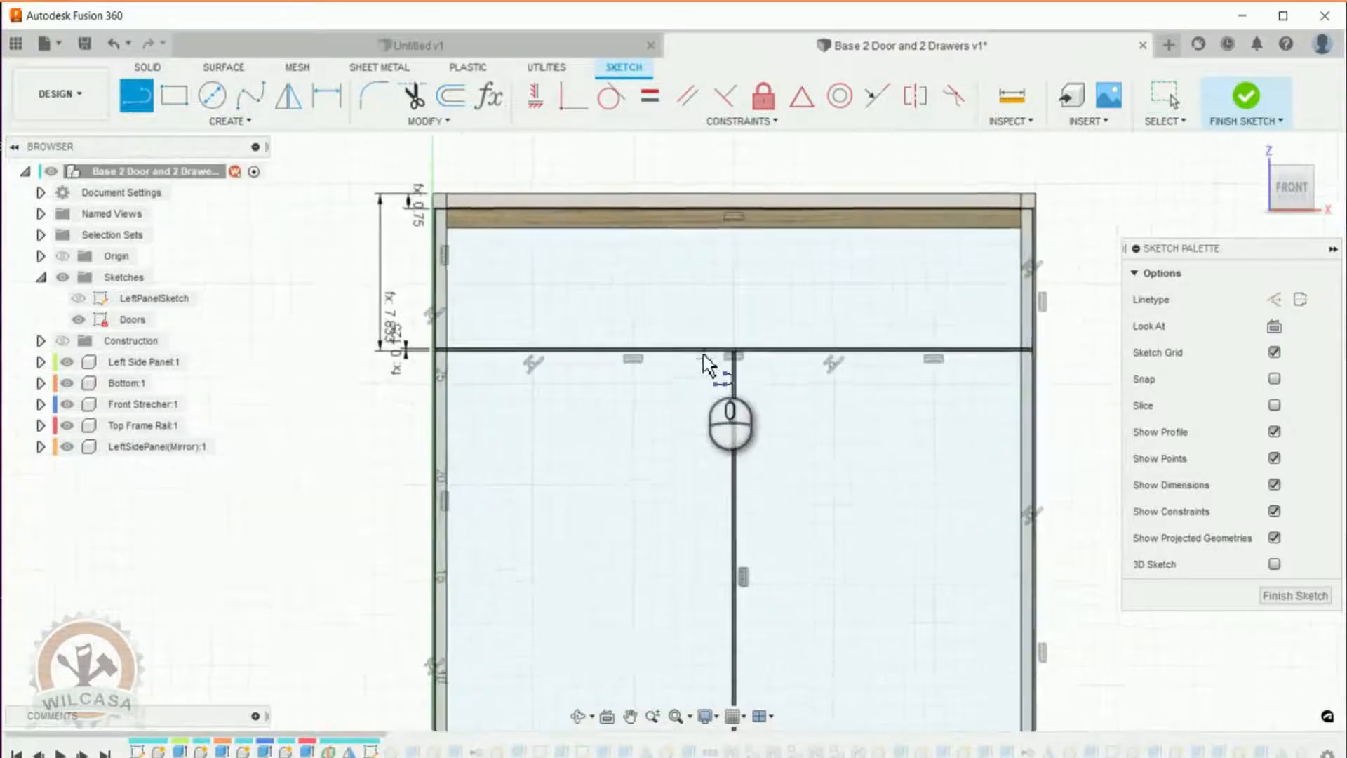
pyautogui.scroll(3, 707, 365)
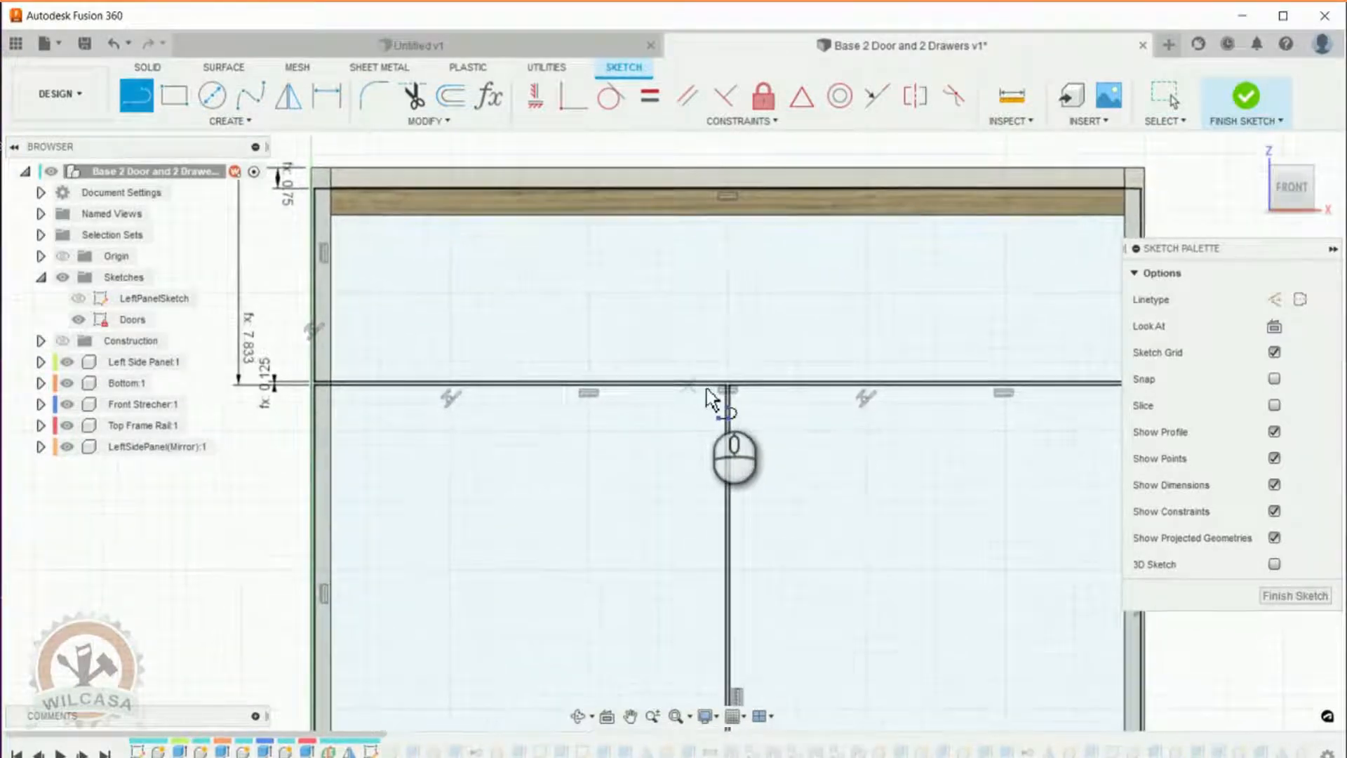
pyautogui.scroll(2, 705, 390)
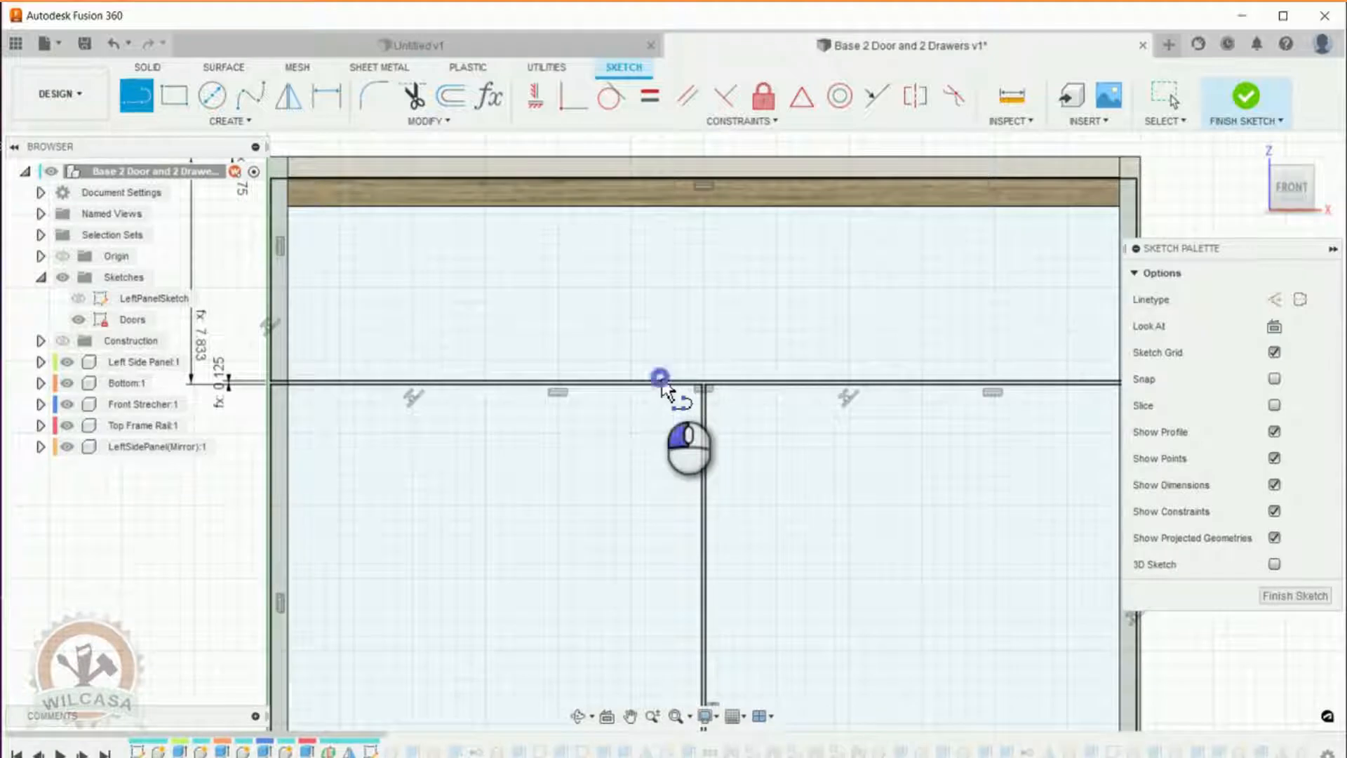
pyautogui.click(660, 379)
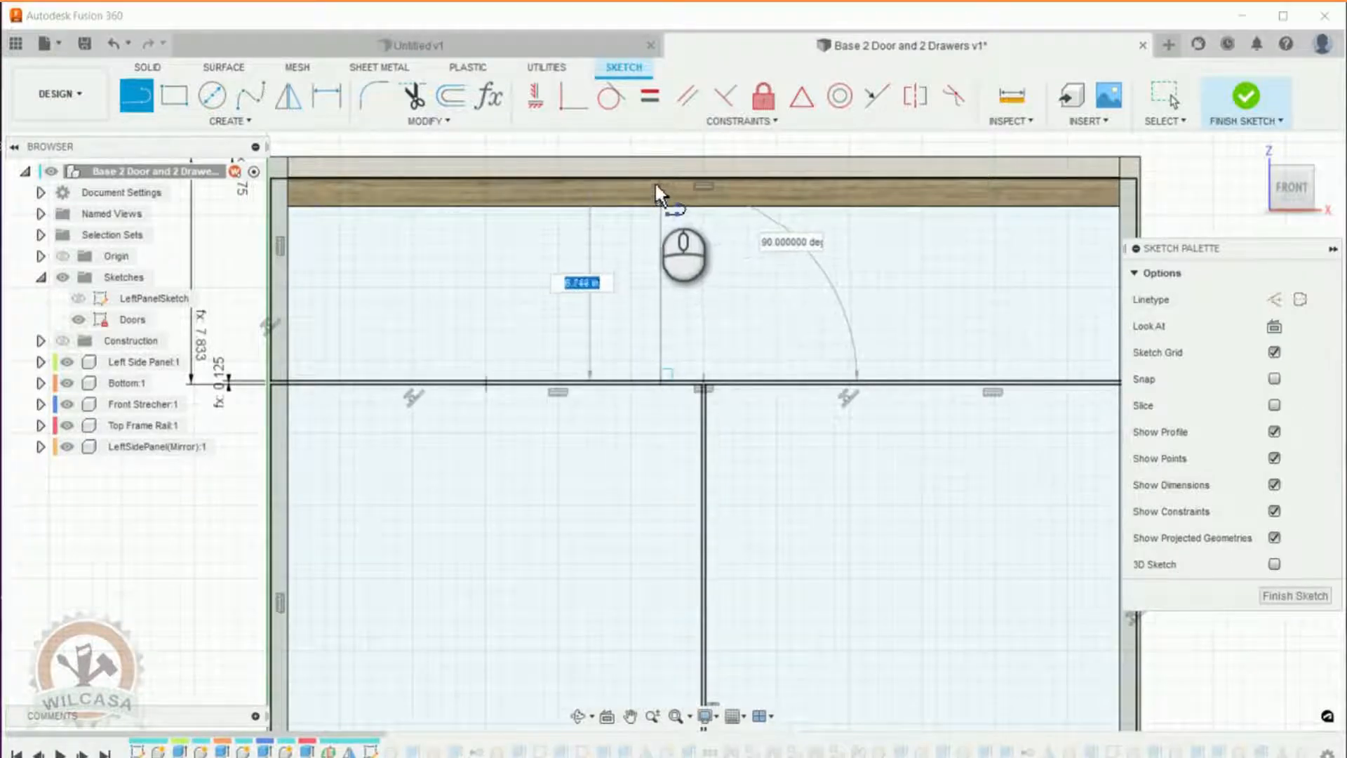
pyautogui.scroll(-1, 663, 175)
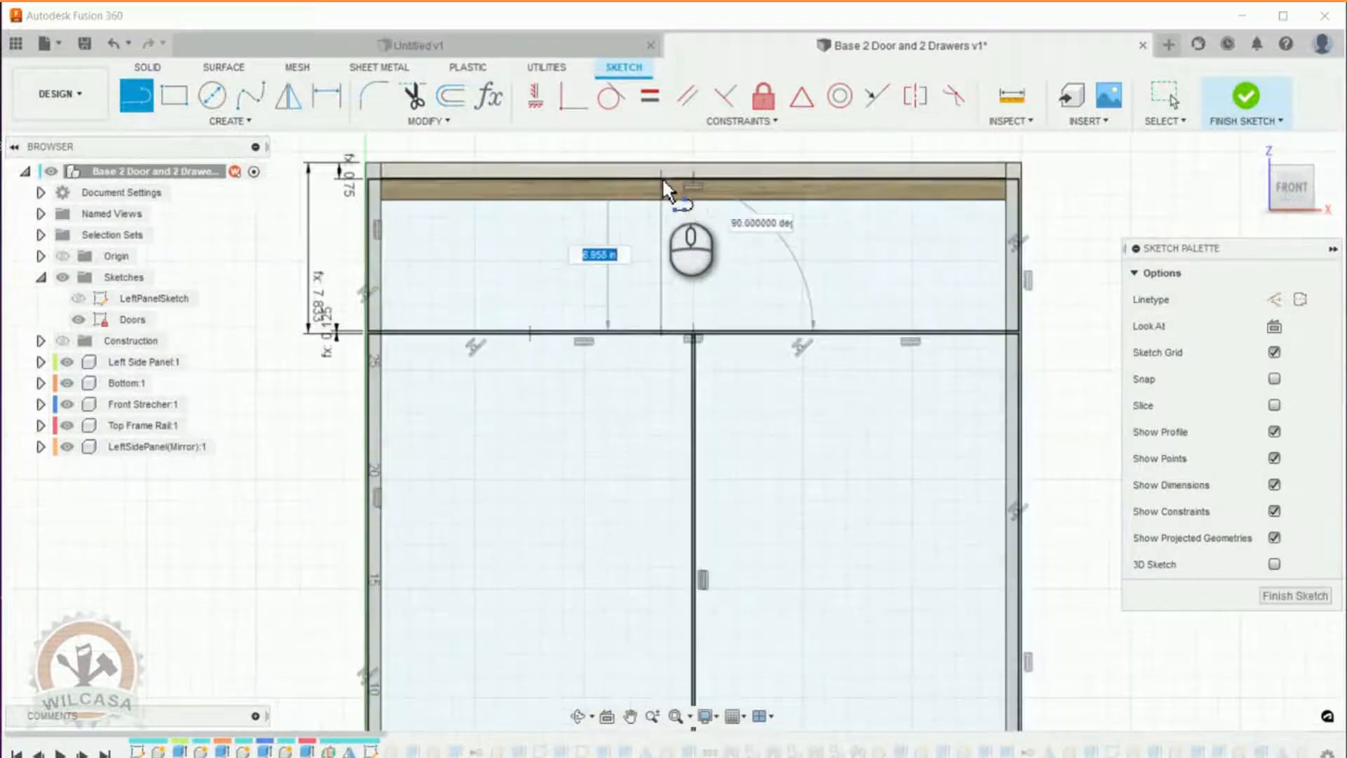
pyautogui.scroll(4, 662, 177)
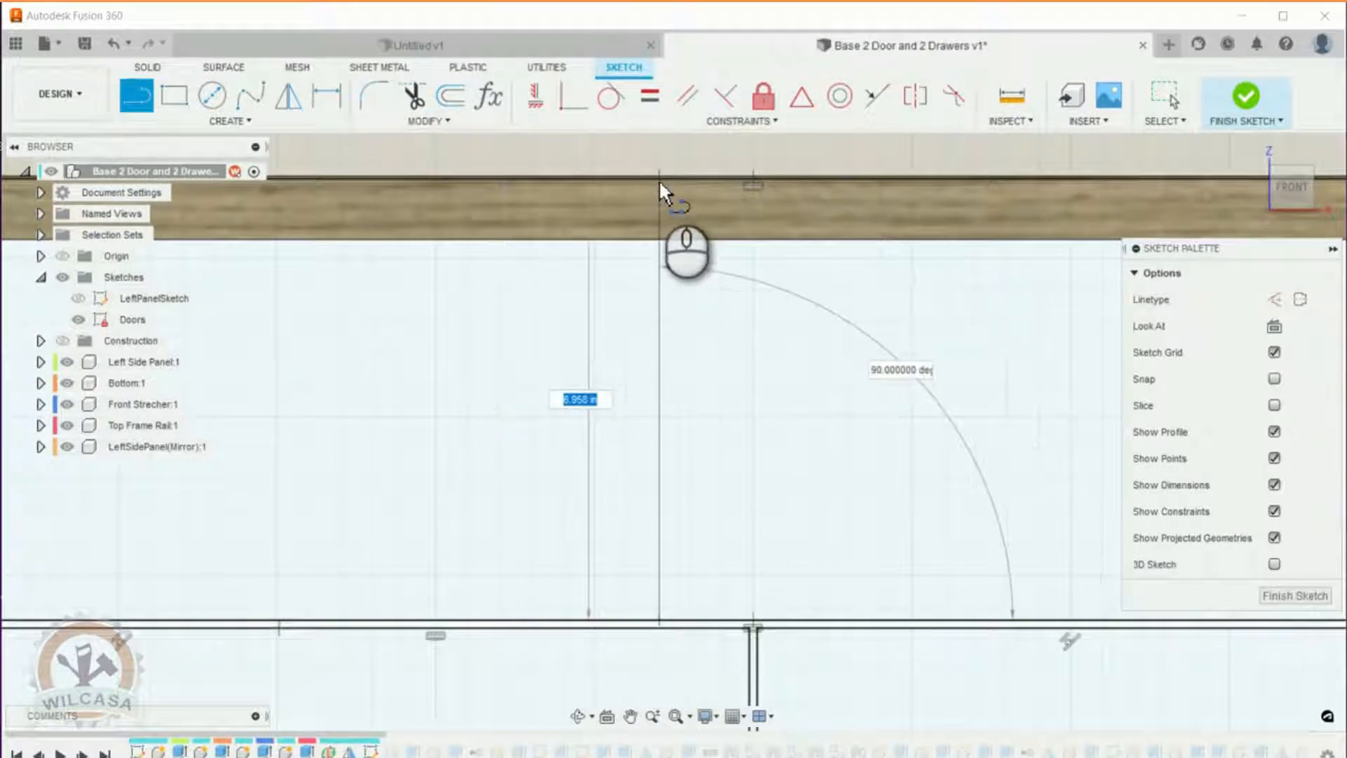
pyautogui.click(659, 177)
# Draw a second vertical line from the drawer front's lower edge to its upper edge, slightly right of the gap between the doors.
pyautogui.scroll(-1, 962, 513)
pyautogui.moveTo(960, 516); pyautogui.dragTo(859, 512, button='middle')
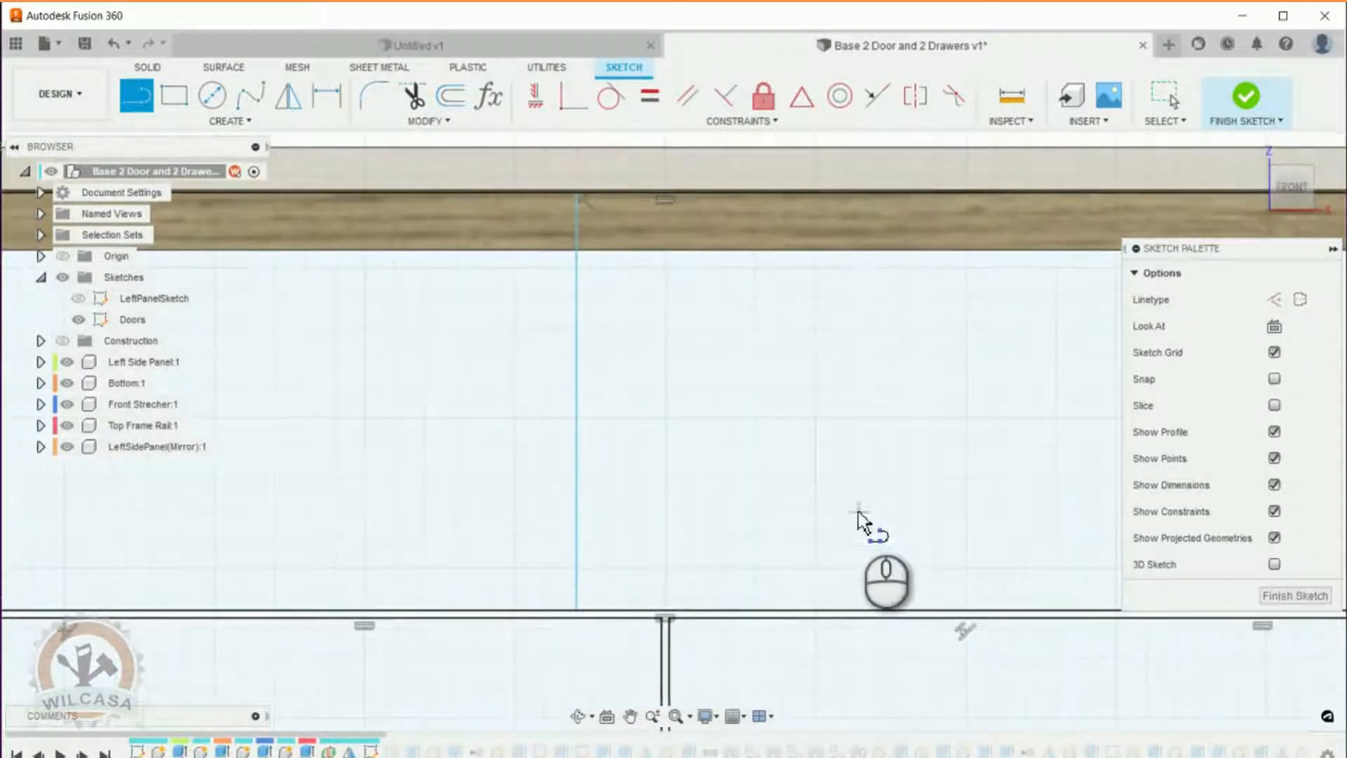
pyautogui.click(755, 609)
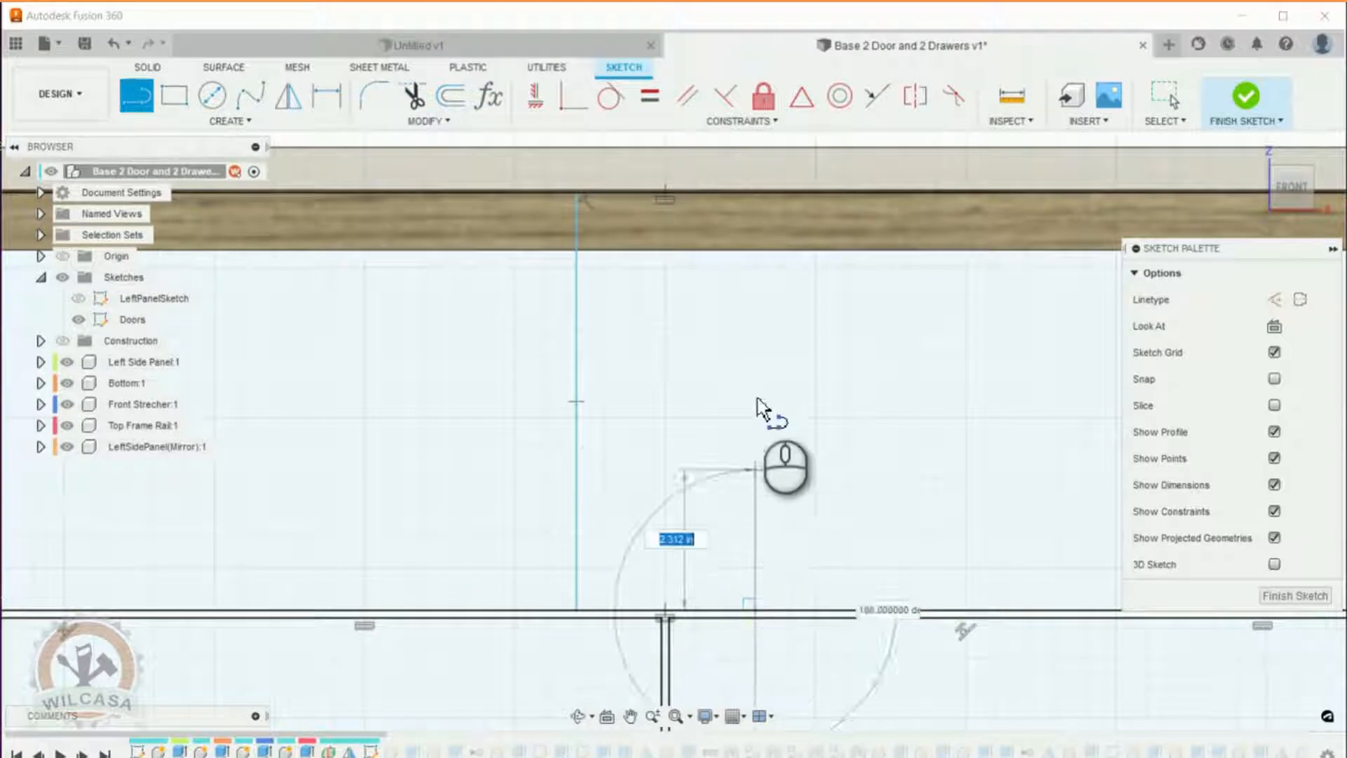
pyautogui.click(751, 192)
pyautogui.scroll(-3, 930, 351)
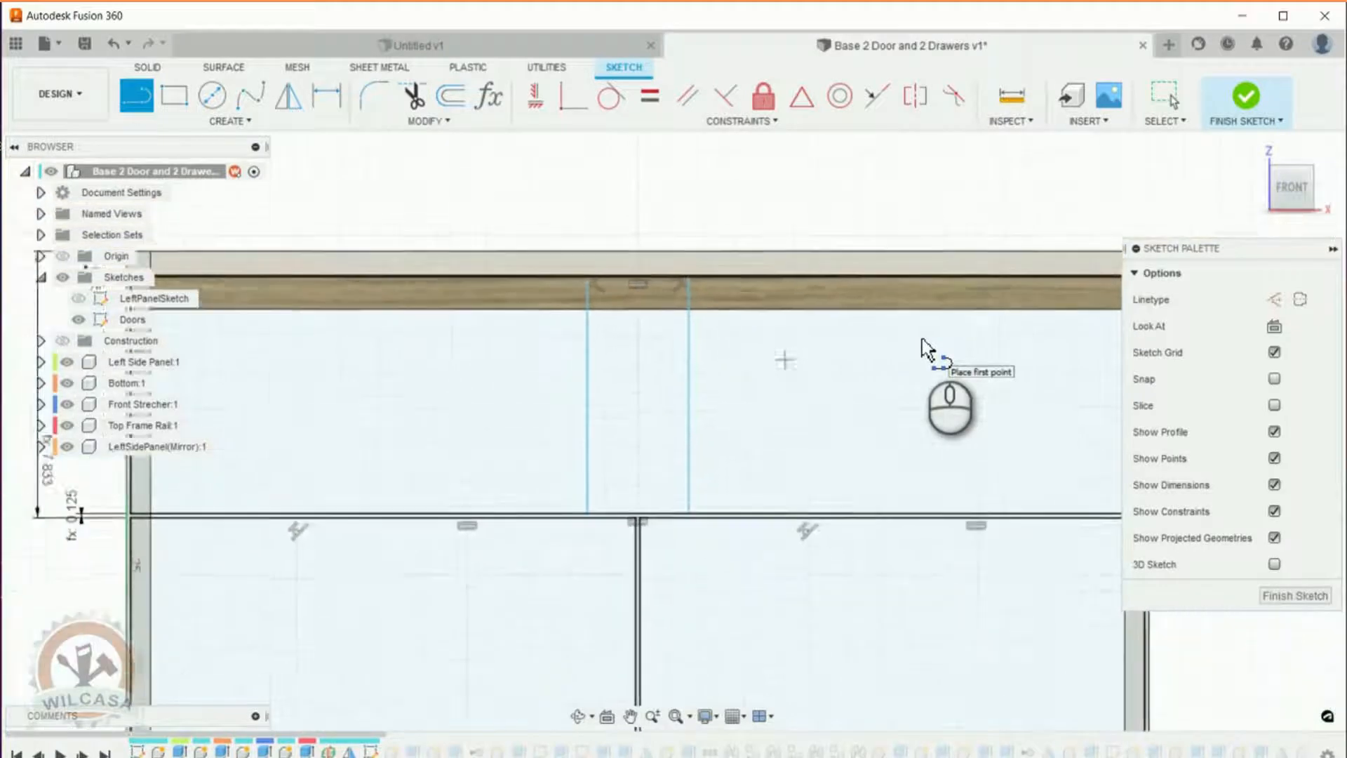
# Trim the drawer front's lower and upper edges between the two vertical lines to split it into two drawer fronts.
pyautogui.scroll(-2, 930, 350)
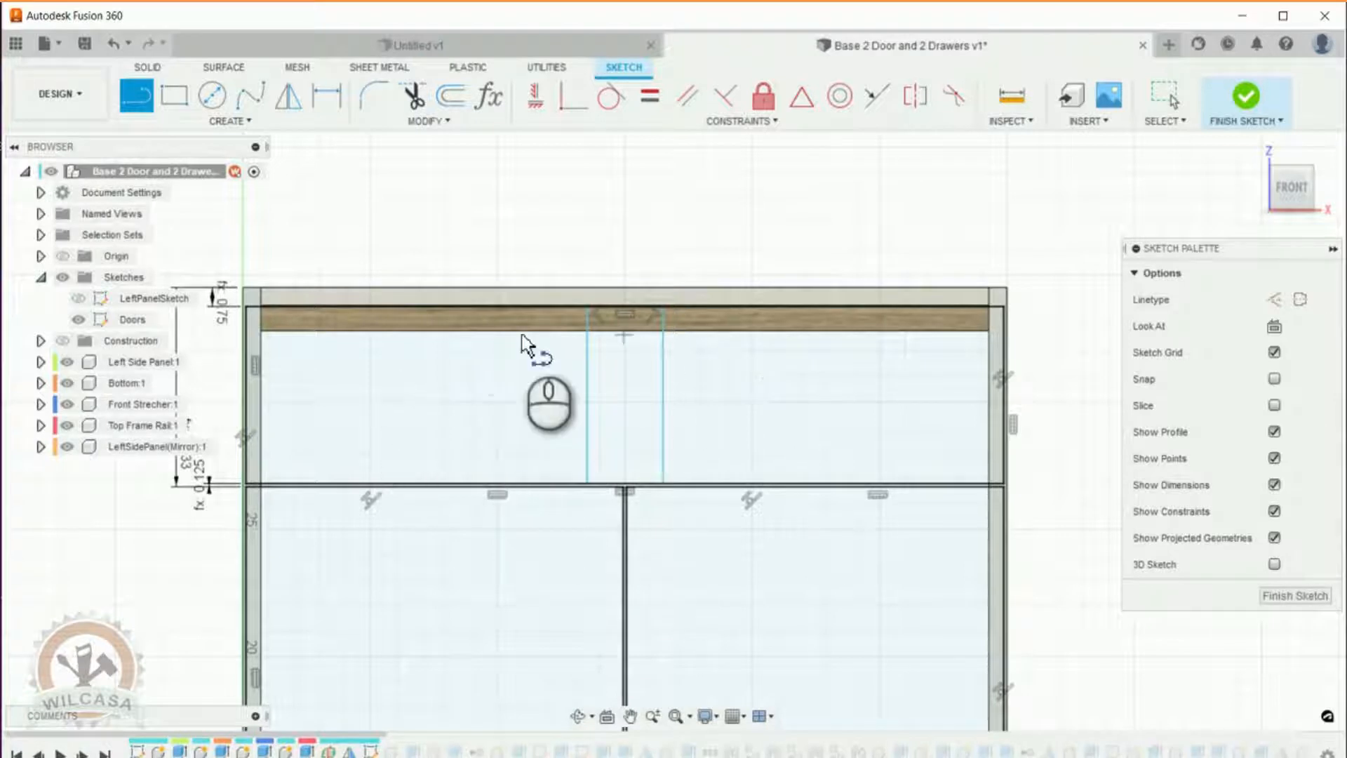
pyautogui.moveTo(813, 459); pyautogui.dragTo(828, 457, button='middle')
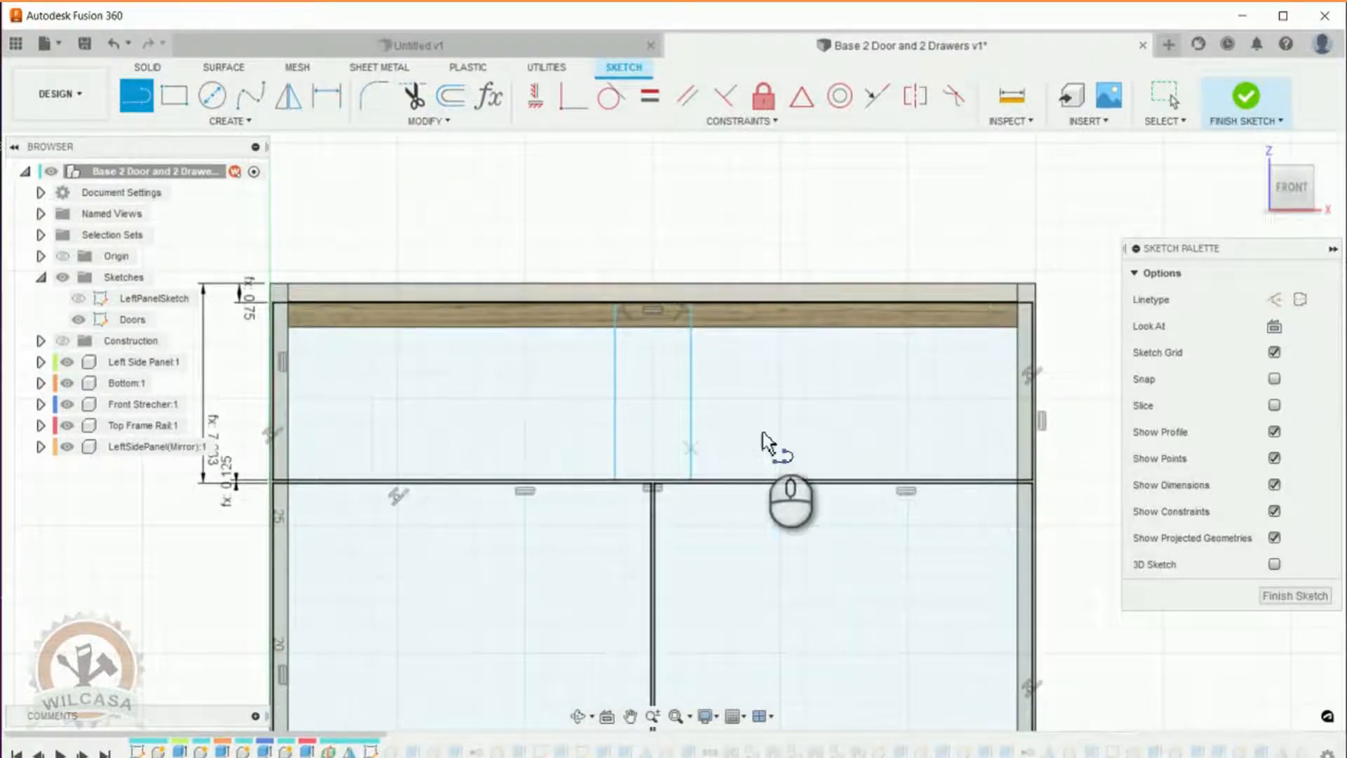
pyautogui.scroll(2, 769, 442)
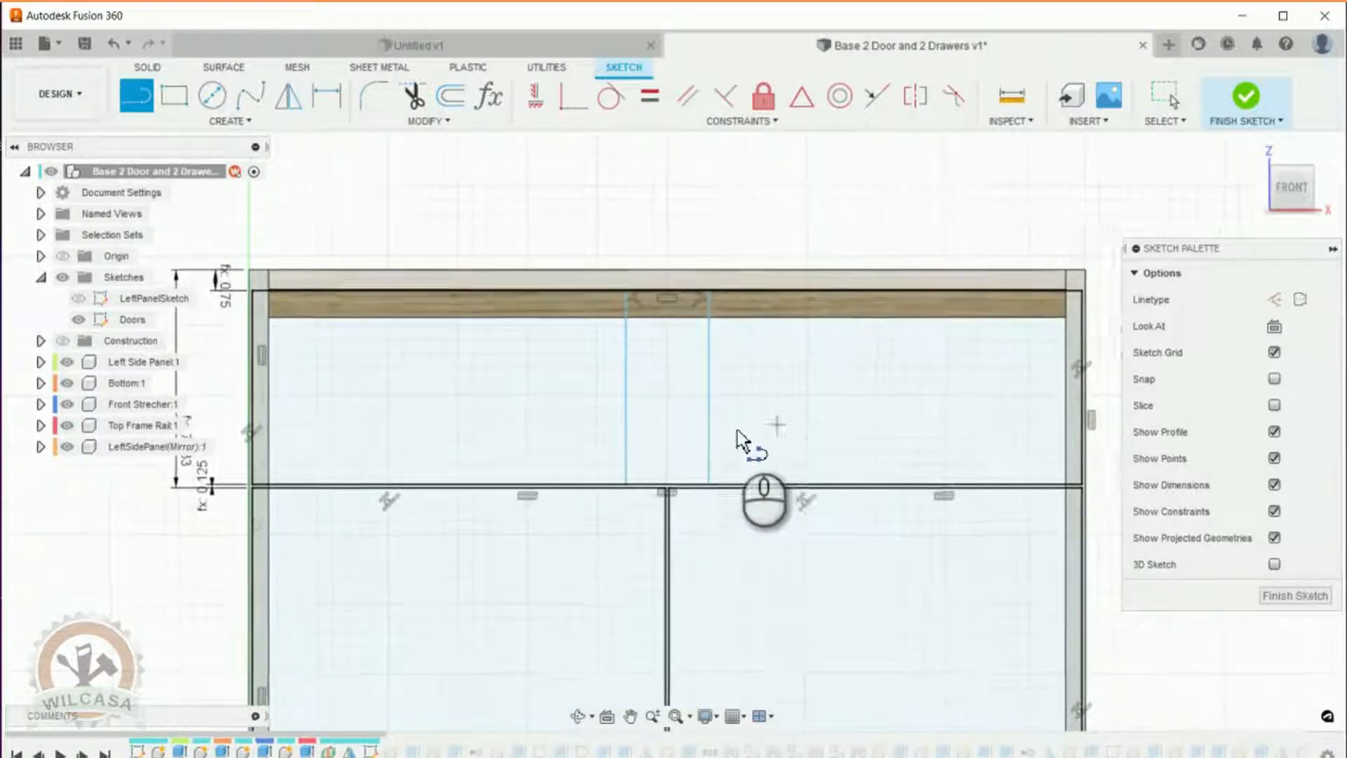
pyautogui.scroll(1, 674, 429)
pyautogui.scroll(1, 723, 508)
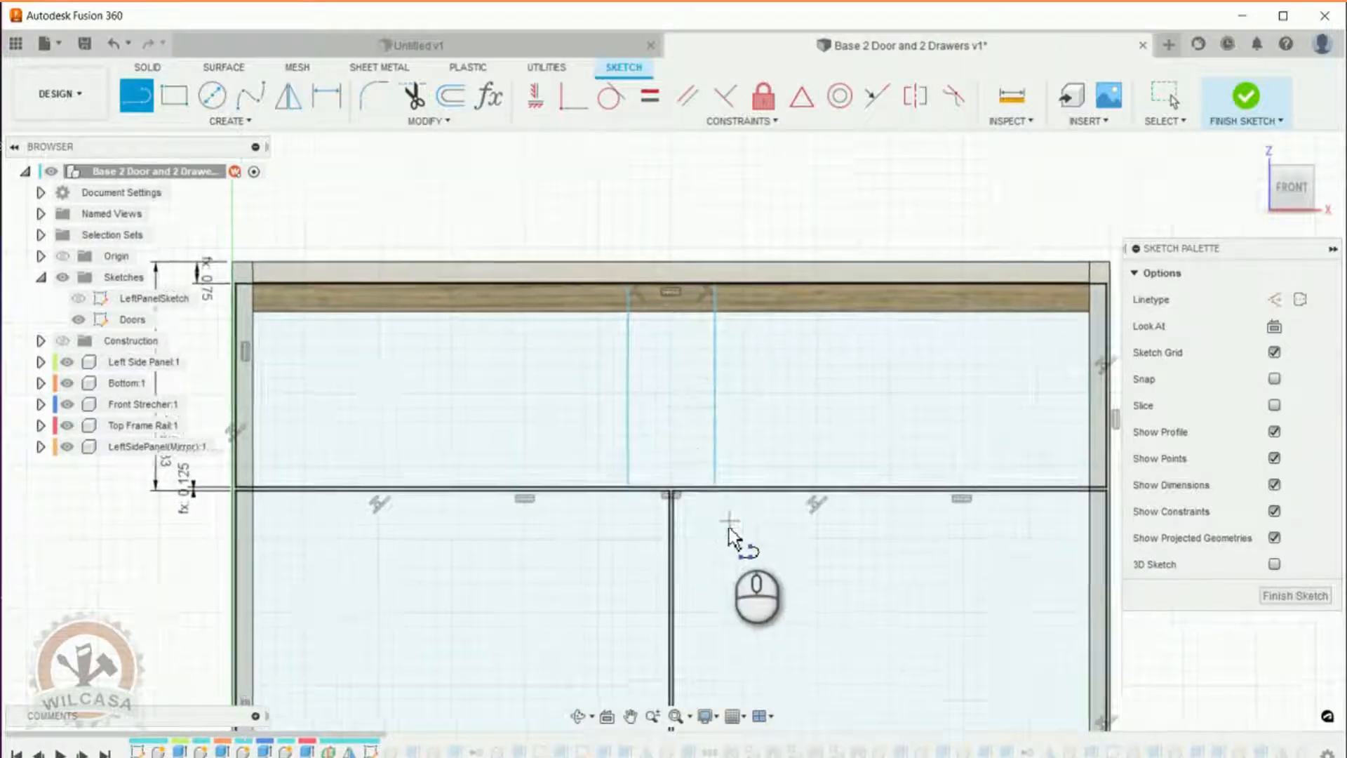
pyautogui.scroll(4, 729, 531)
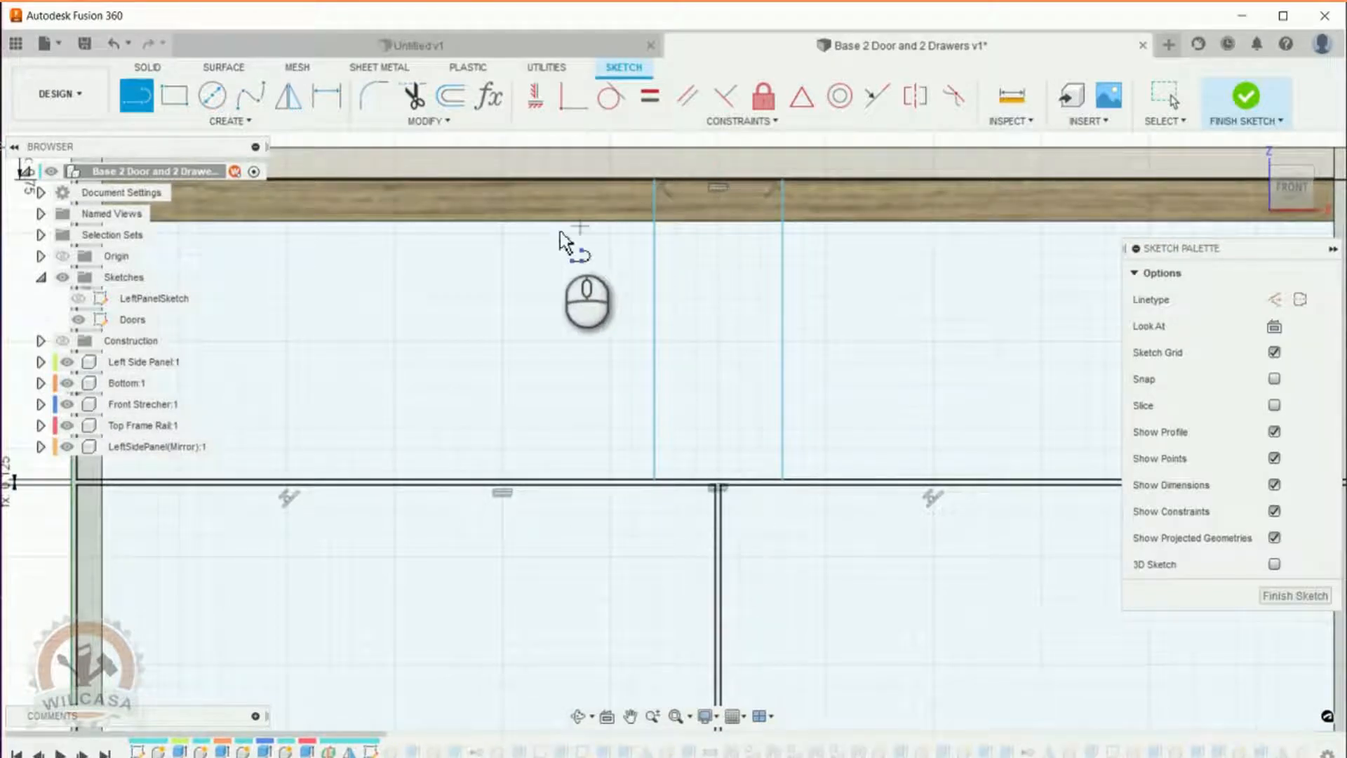
pyautogui.click(418, 99)
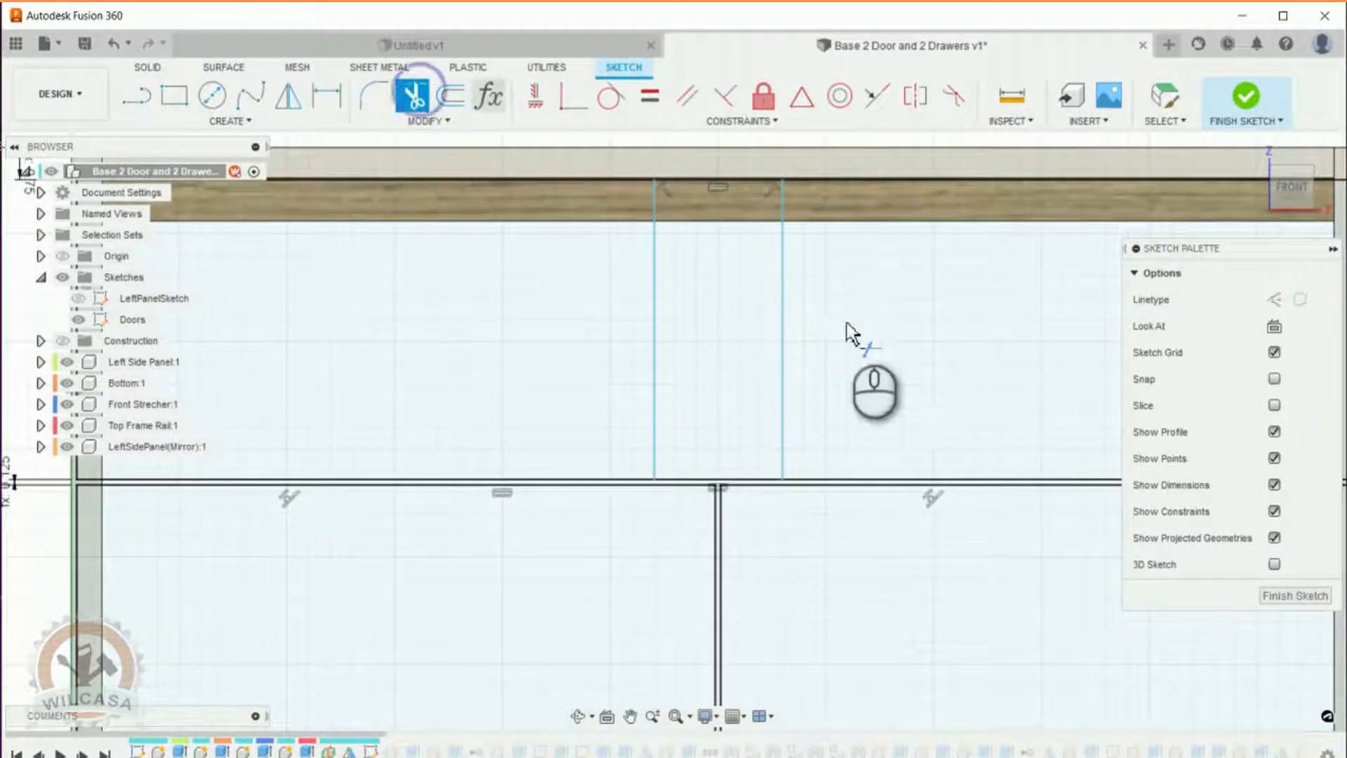
pyautogui.click(724, 479)
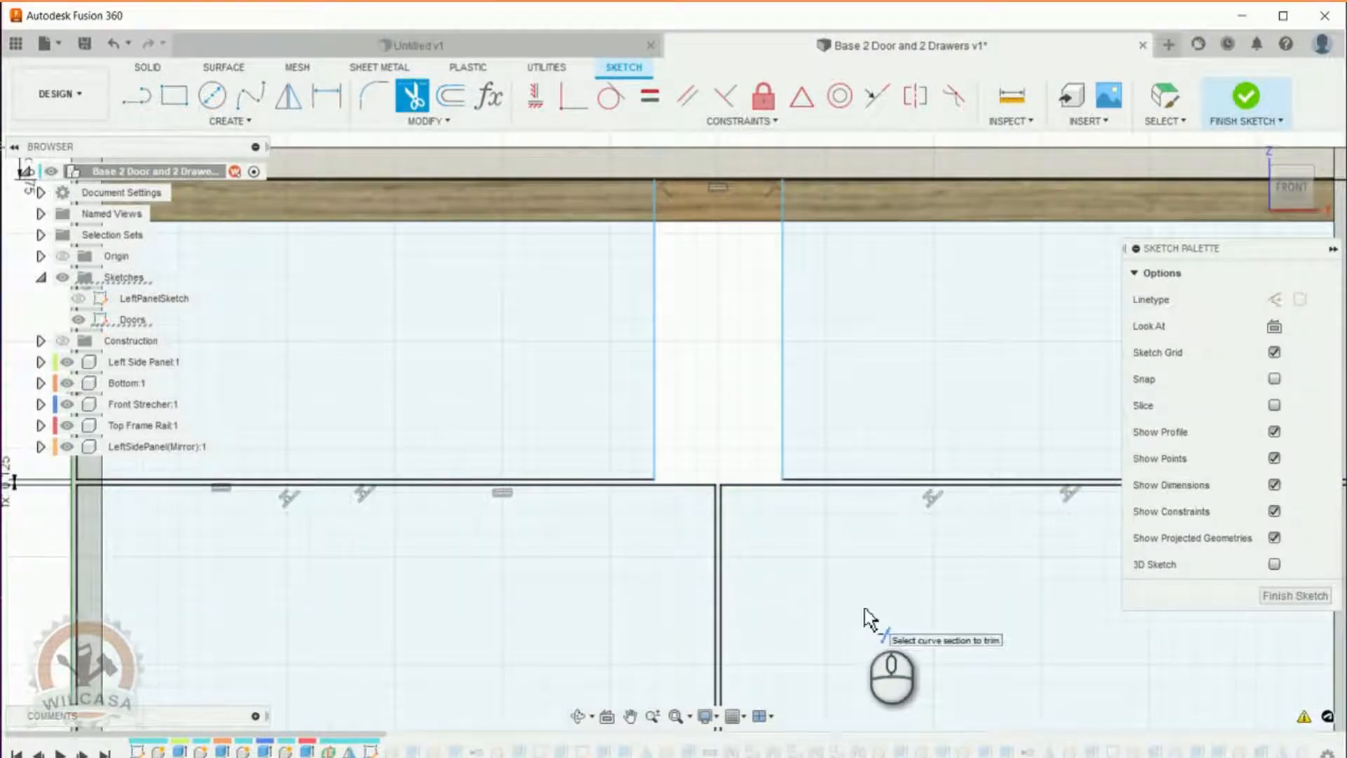
pyautogui.click(734, 182)
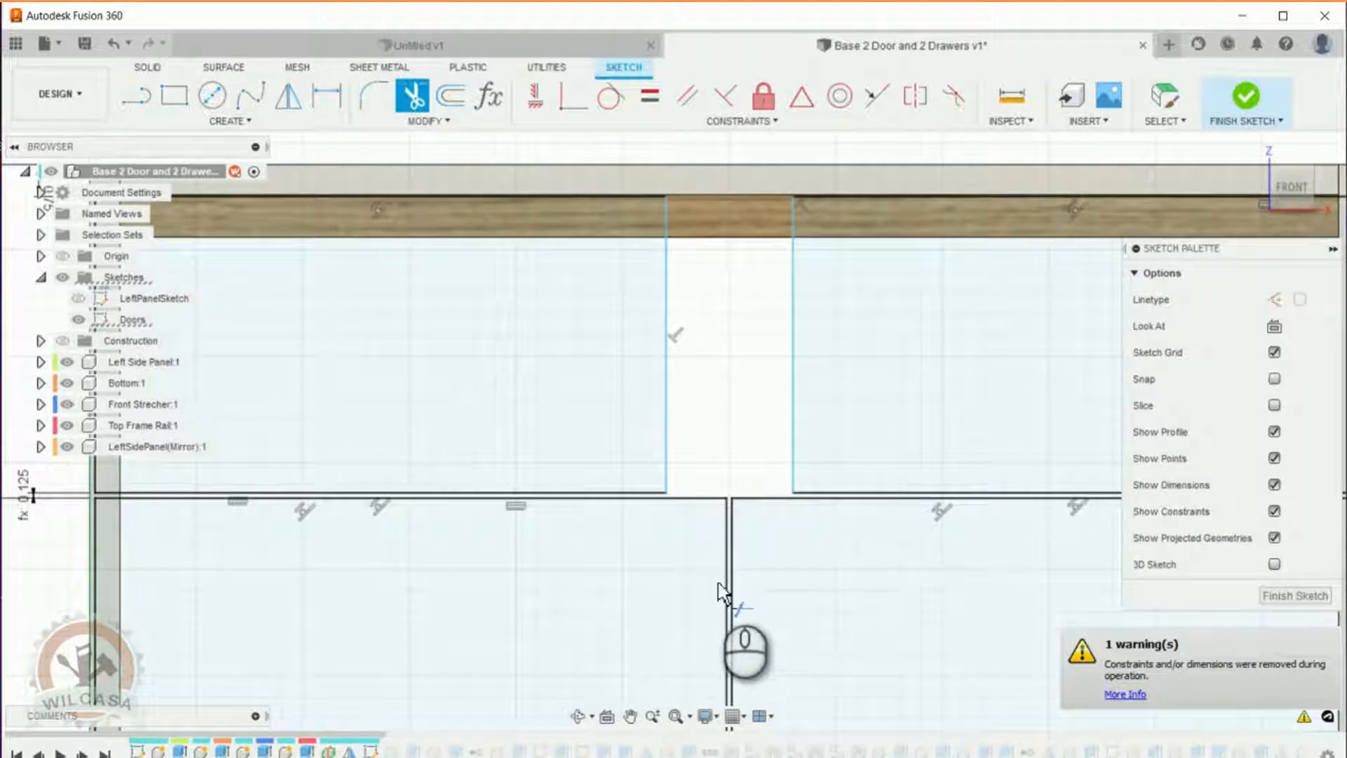
# Make the left drawer front's vertical split line collinear with the left door's inner edge.
pyautogui.scroll(-5, 727, 635)
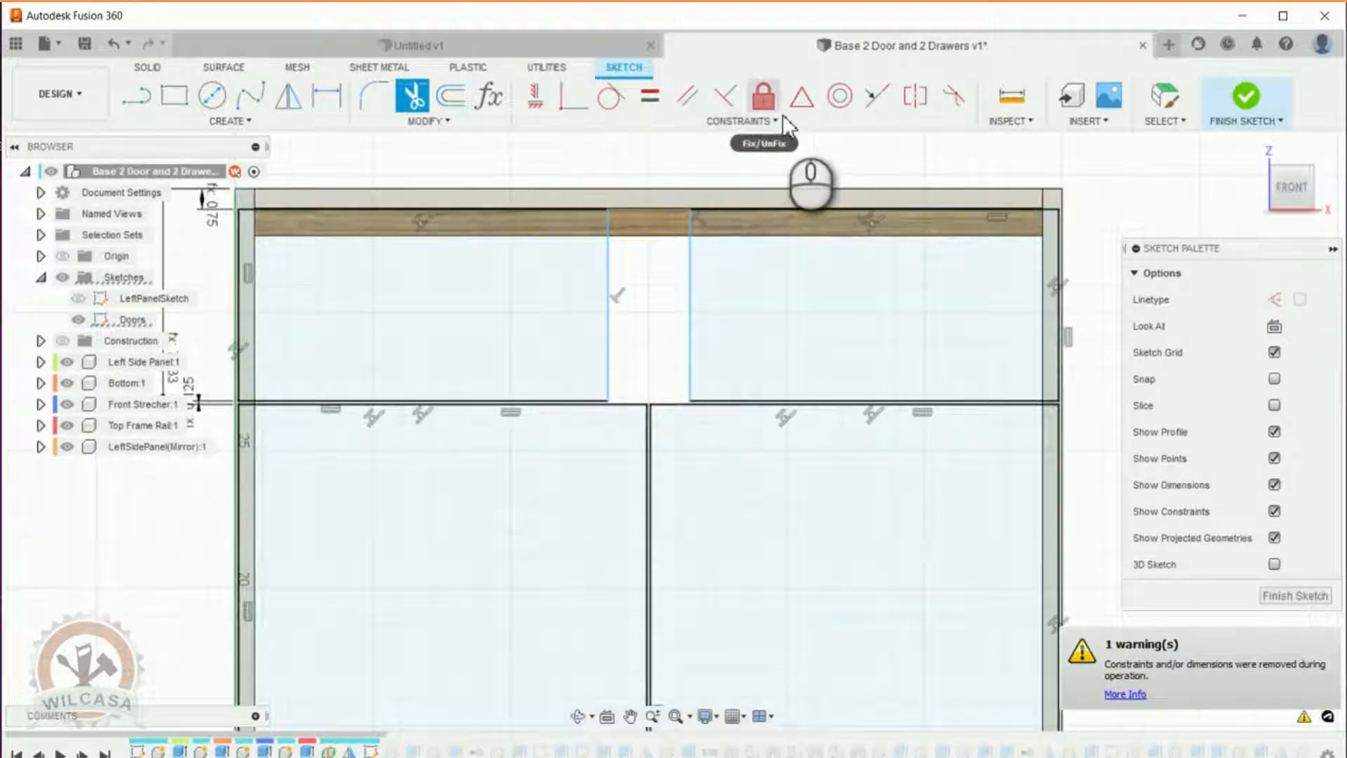
pyautogui.click(874, 95)
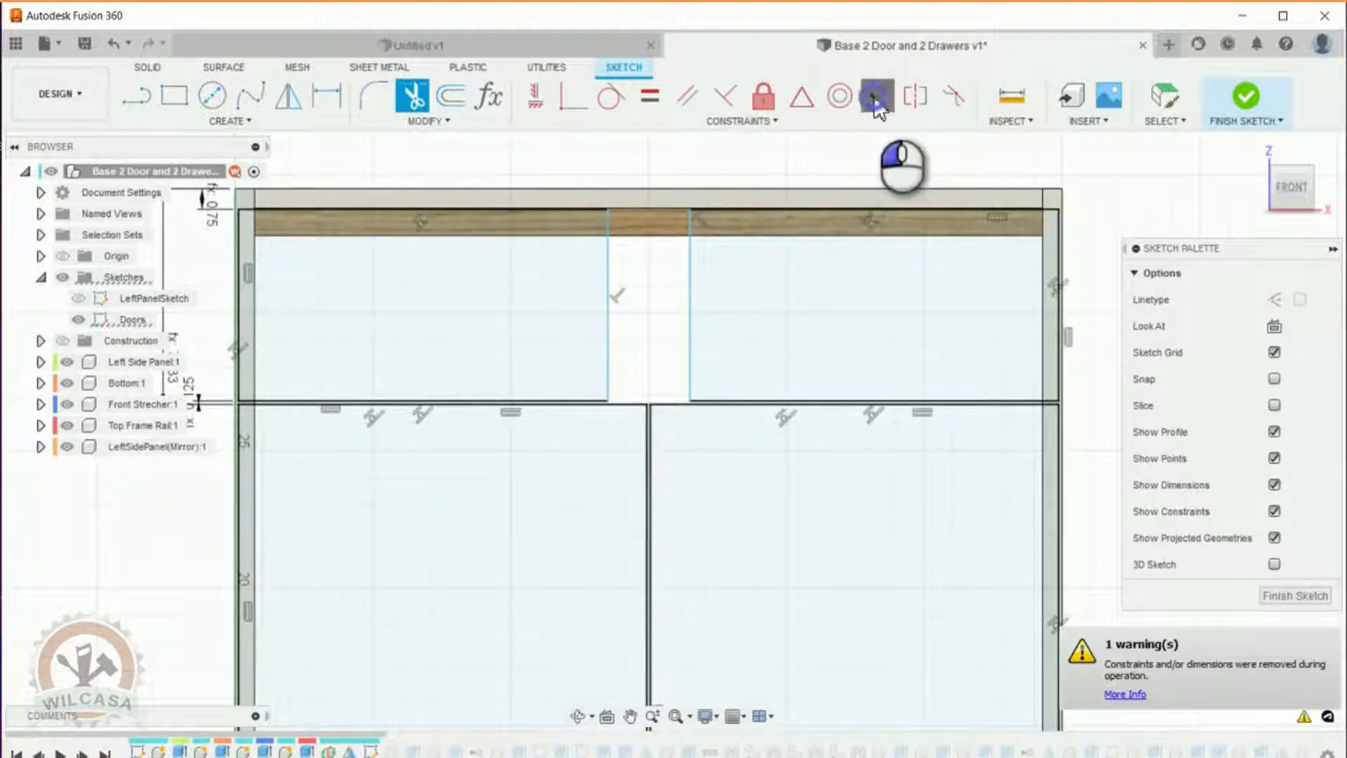
pyautogui.click(607, 339)
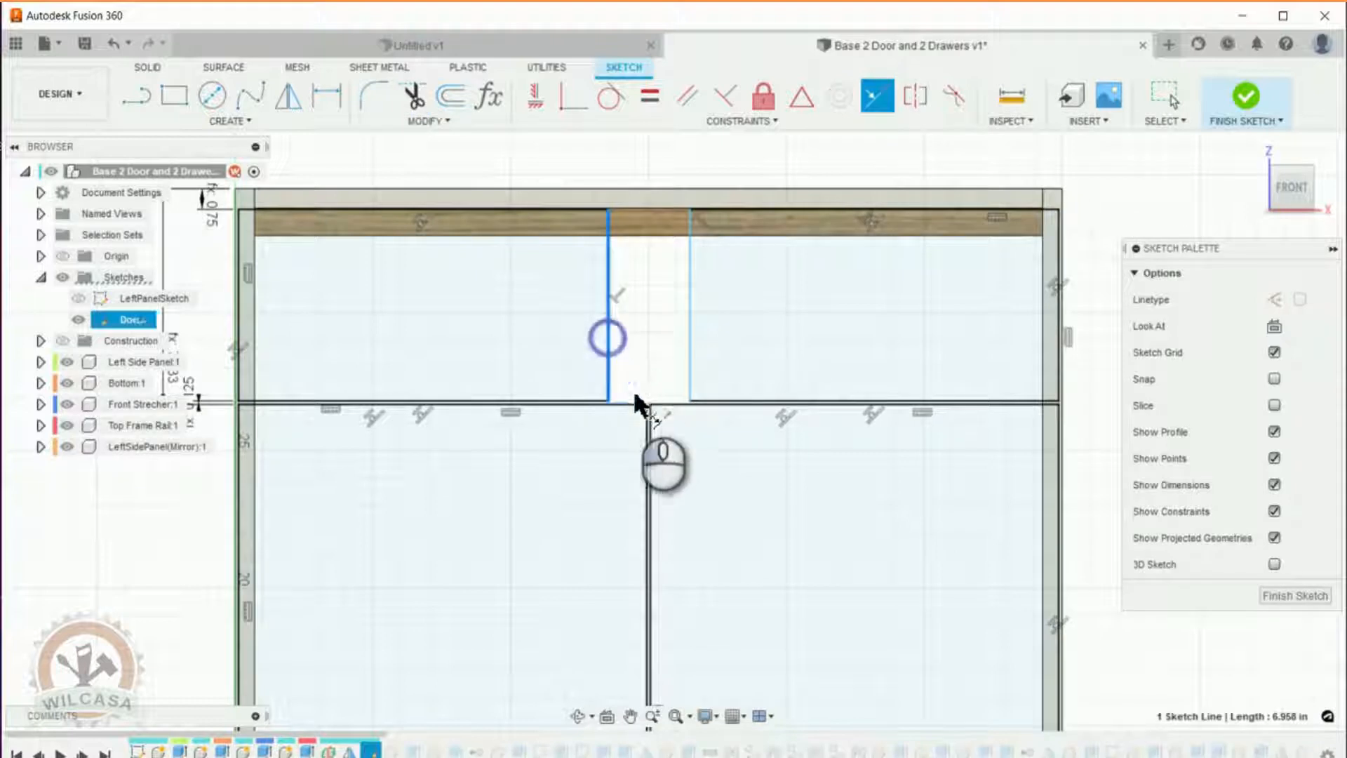
pyautogui.click(646, 449)
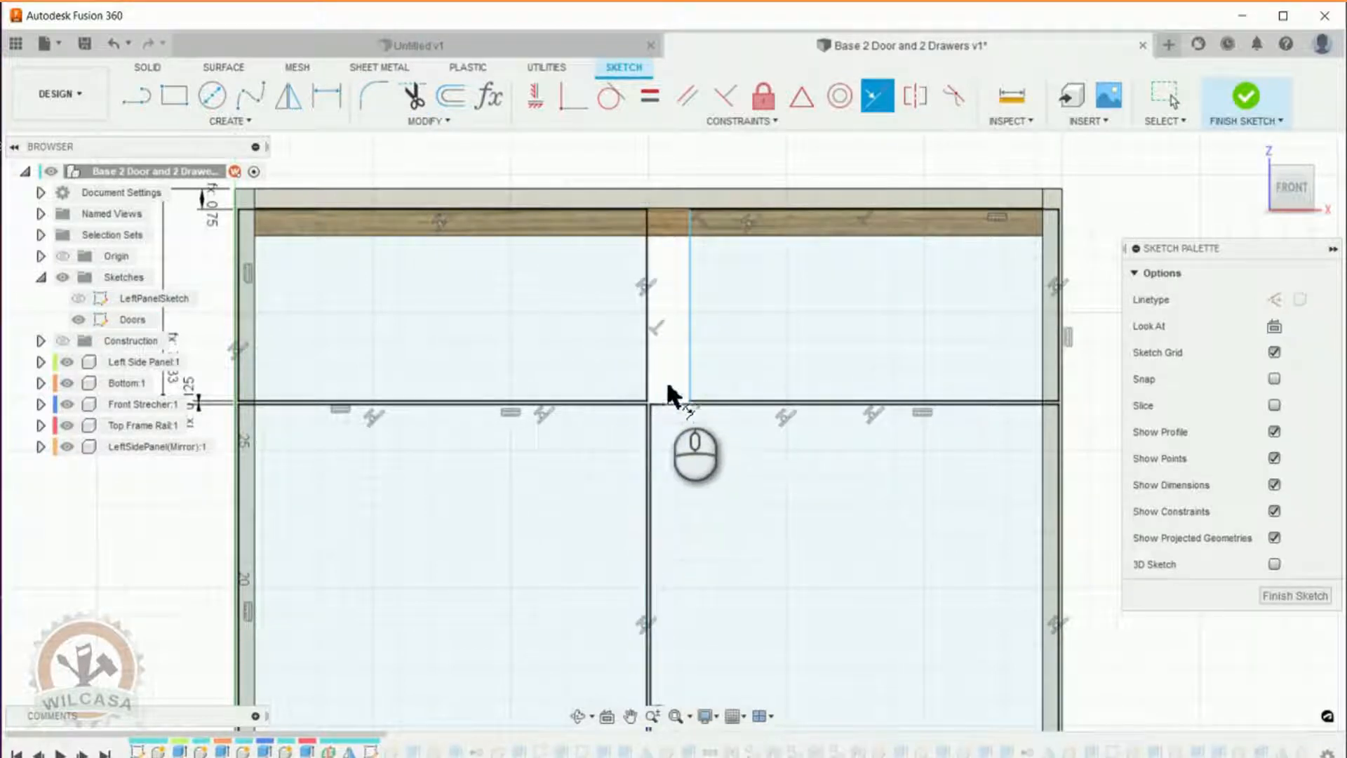
# Make the right drawer front's vertical split line collinear with the right door's inner edge and finish the sketch.
pyautogui.click(687, 356)
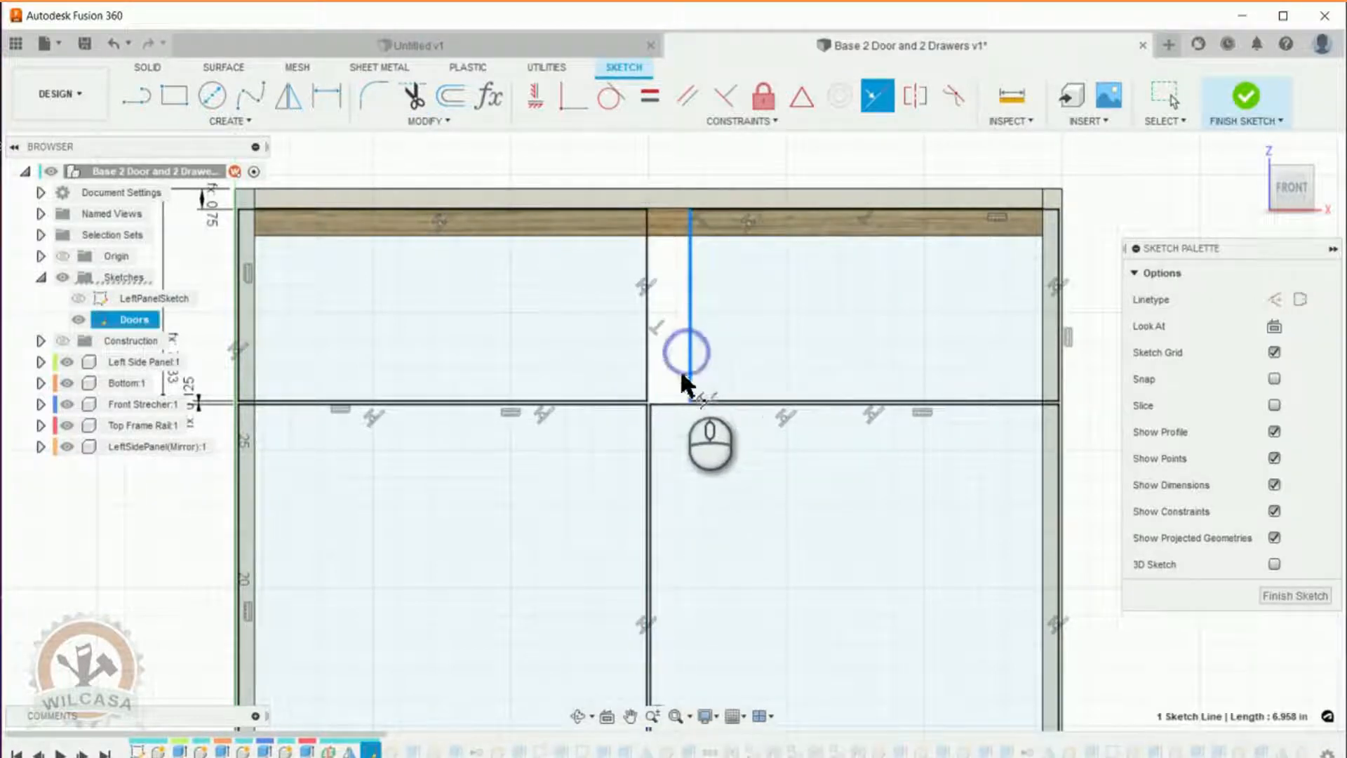
pyautogui.click(651, 433)
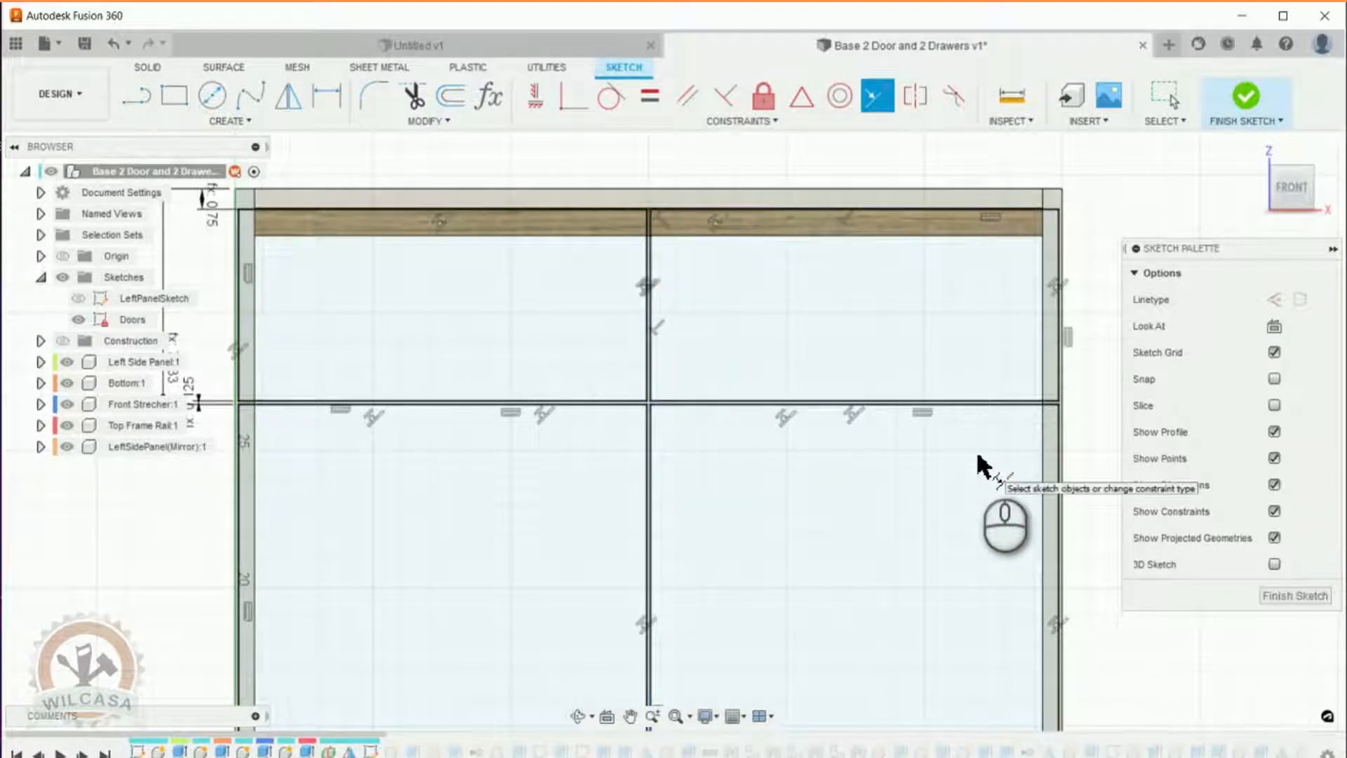
pyautogui.scroll(-5, 982, 466)
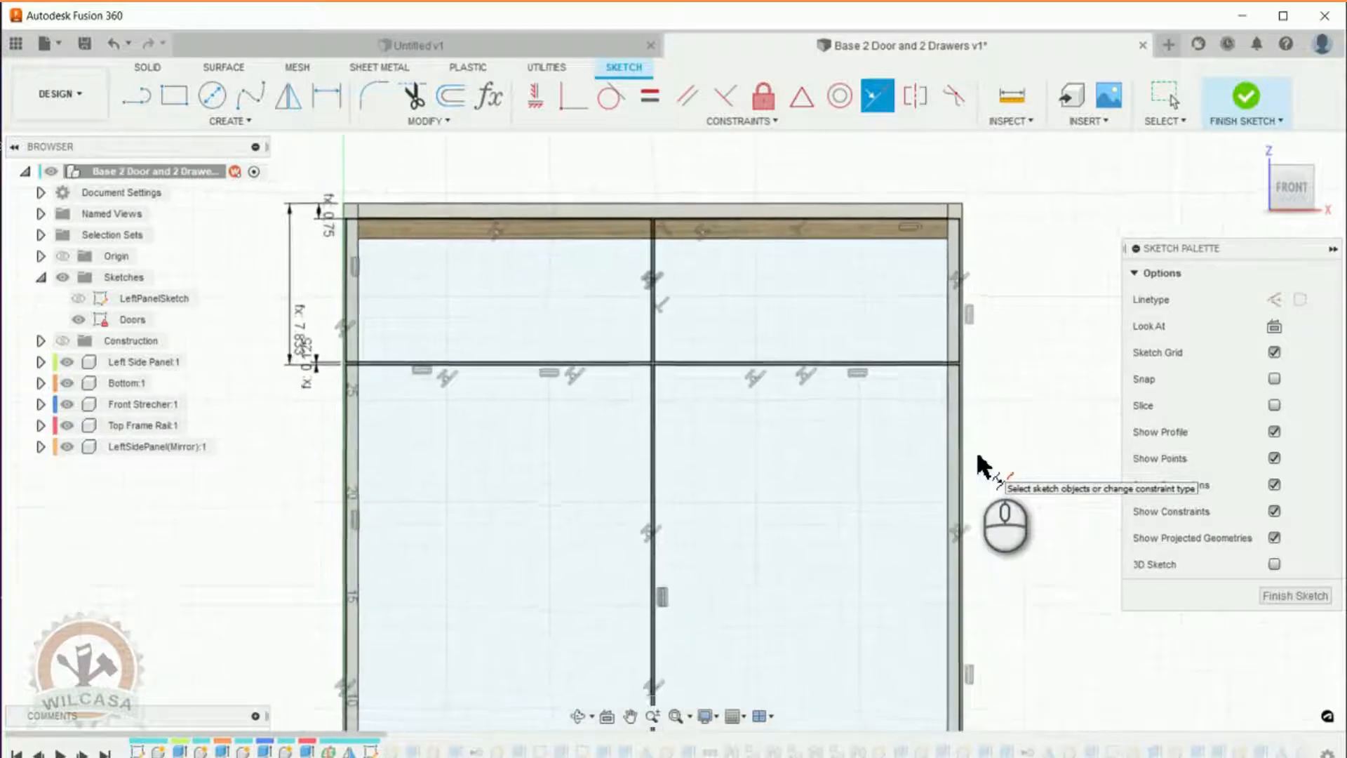
pyautogui.scroll(-4, 982, 467)
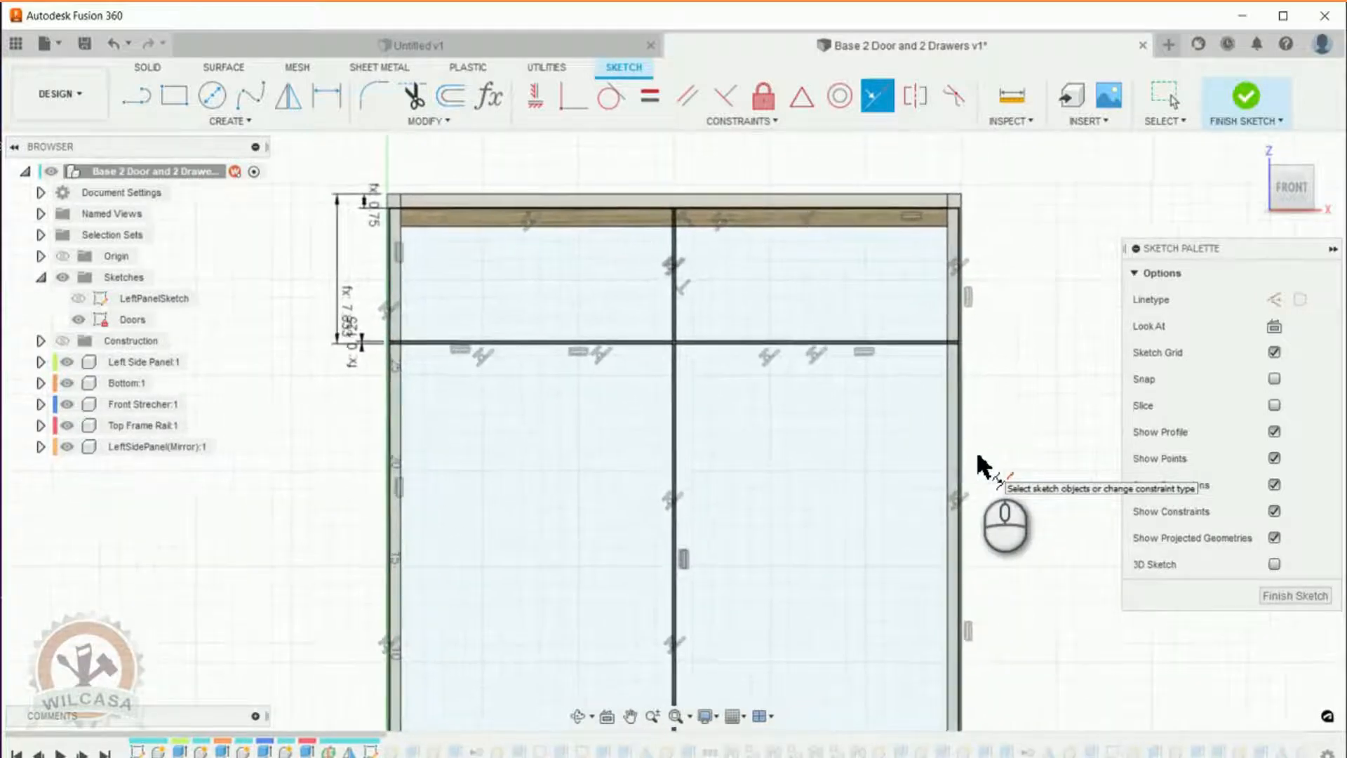
pyautogui.scroll(4, 983, 466)
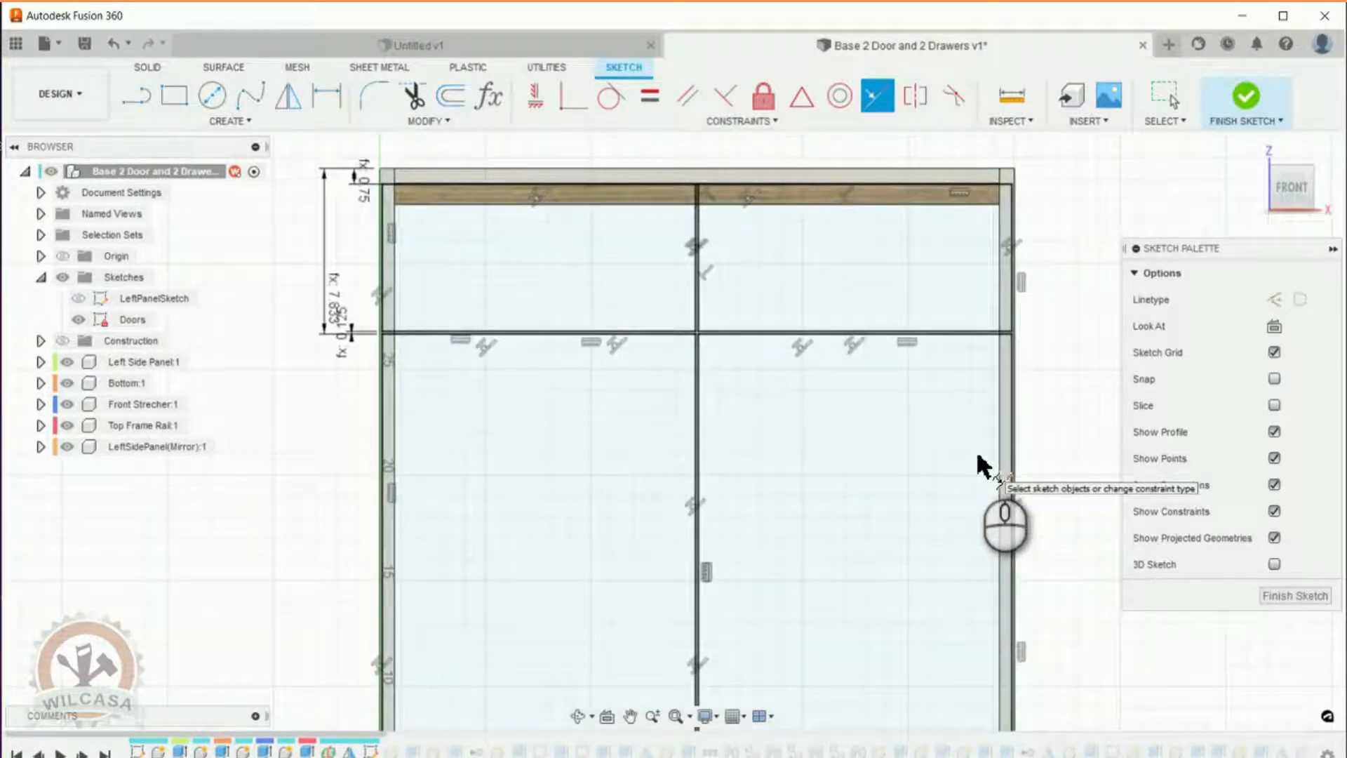
pyautogui.scroll(2, 982, 467)
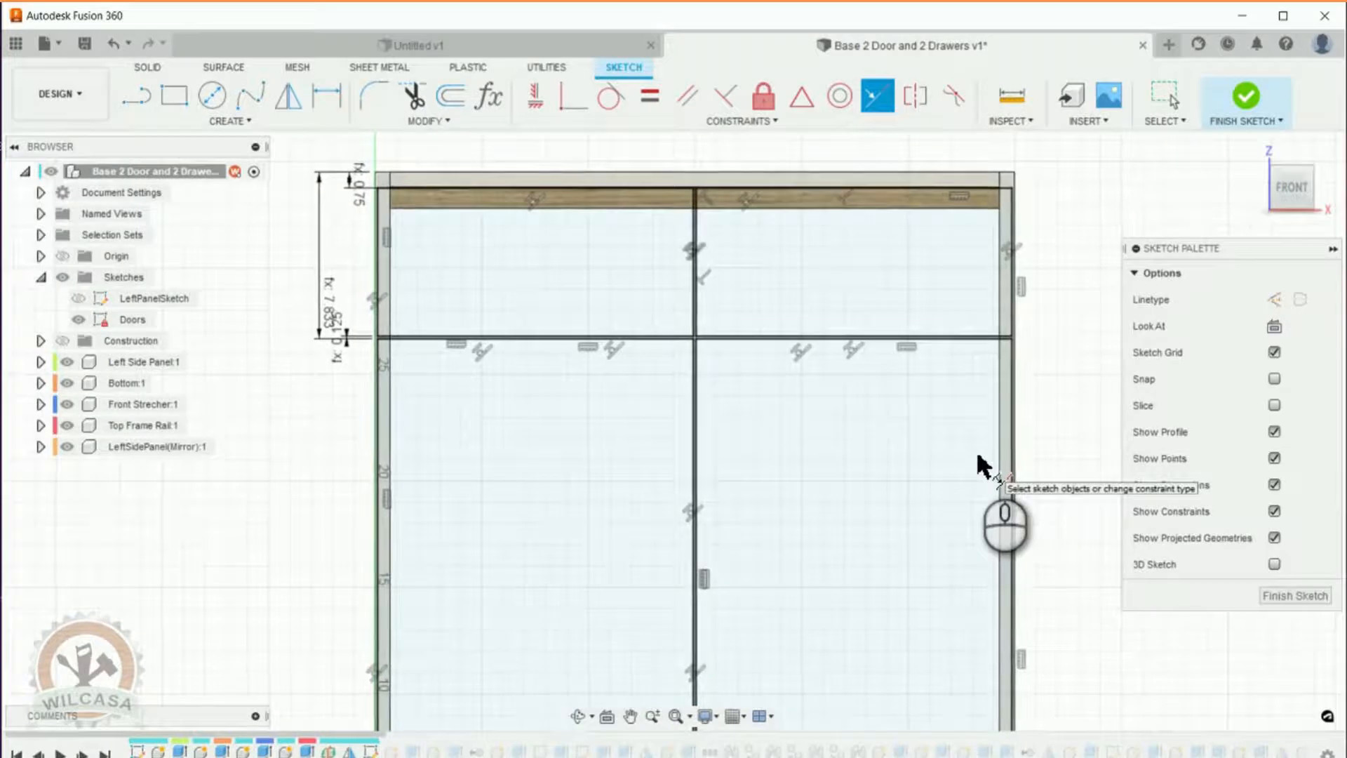
pyautogui.scroll(-1, 1023, 496)
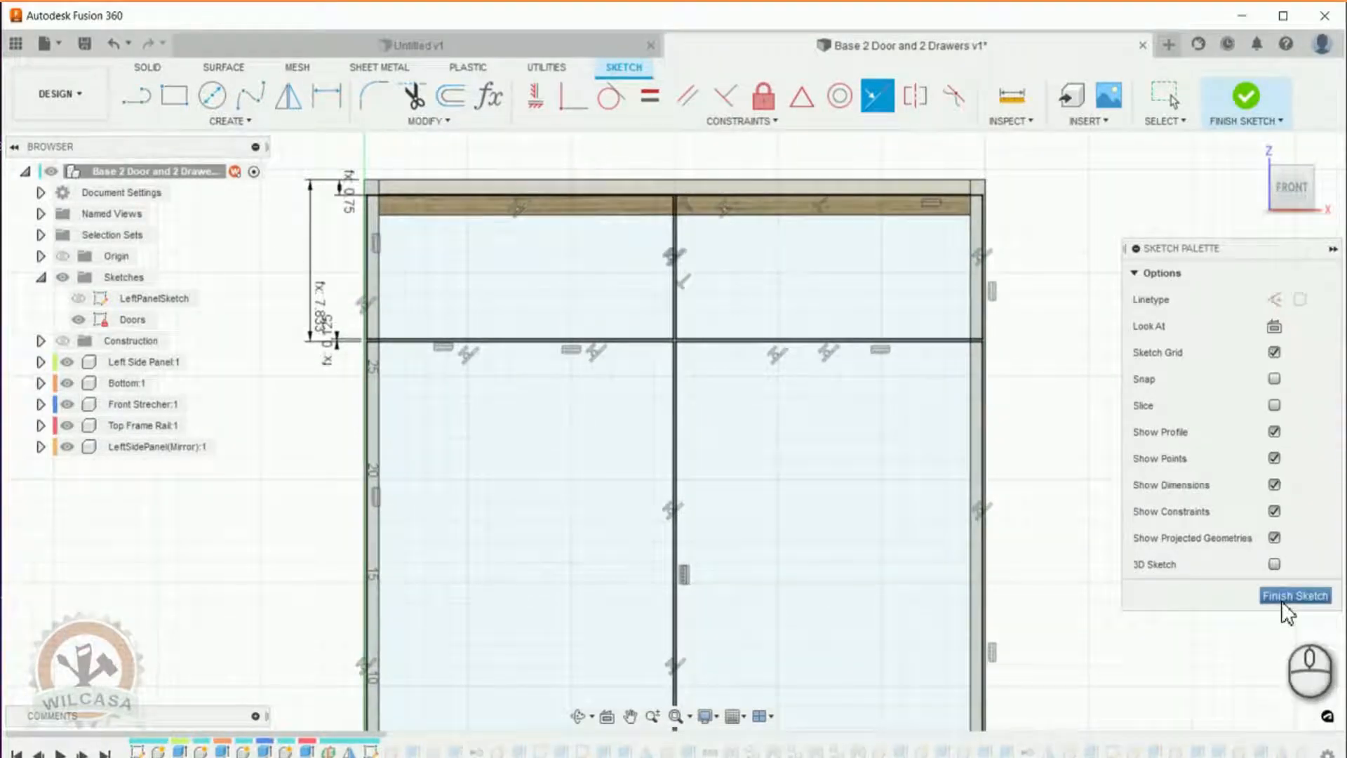
pyautogui.click(1284, 597)
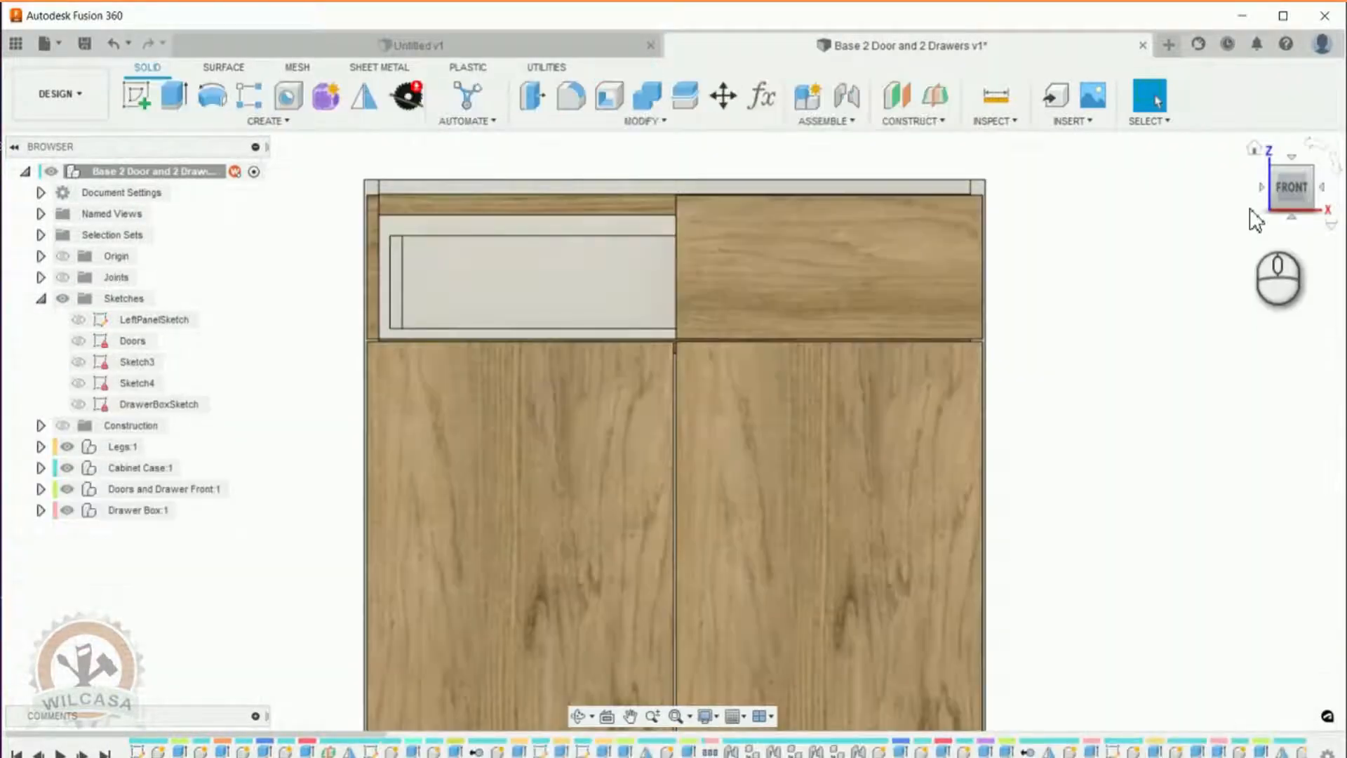
# Edit the Drawer Front extrusion, replacing its profiles with the two regions that make up the left drawer front.
pyautogui.click(1255, 148)
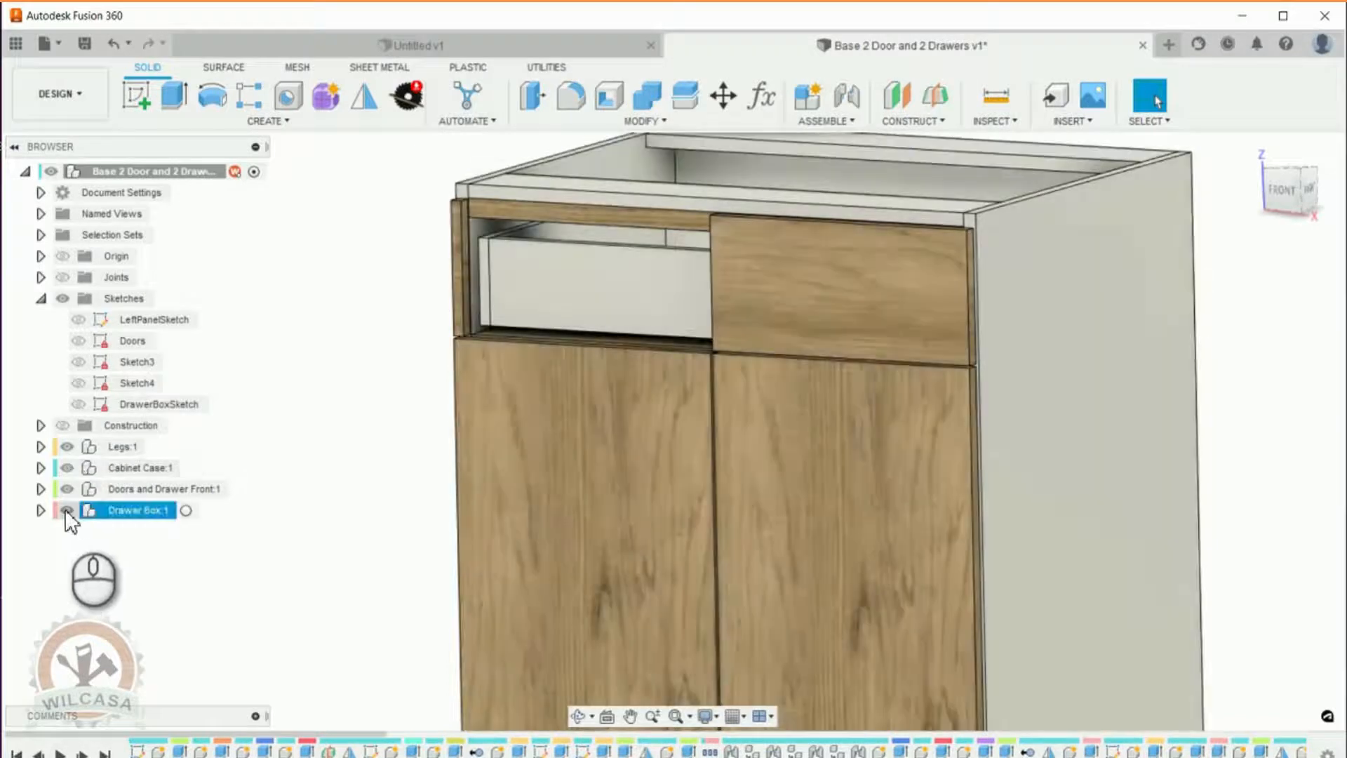
pyautogui.click(62, 495)
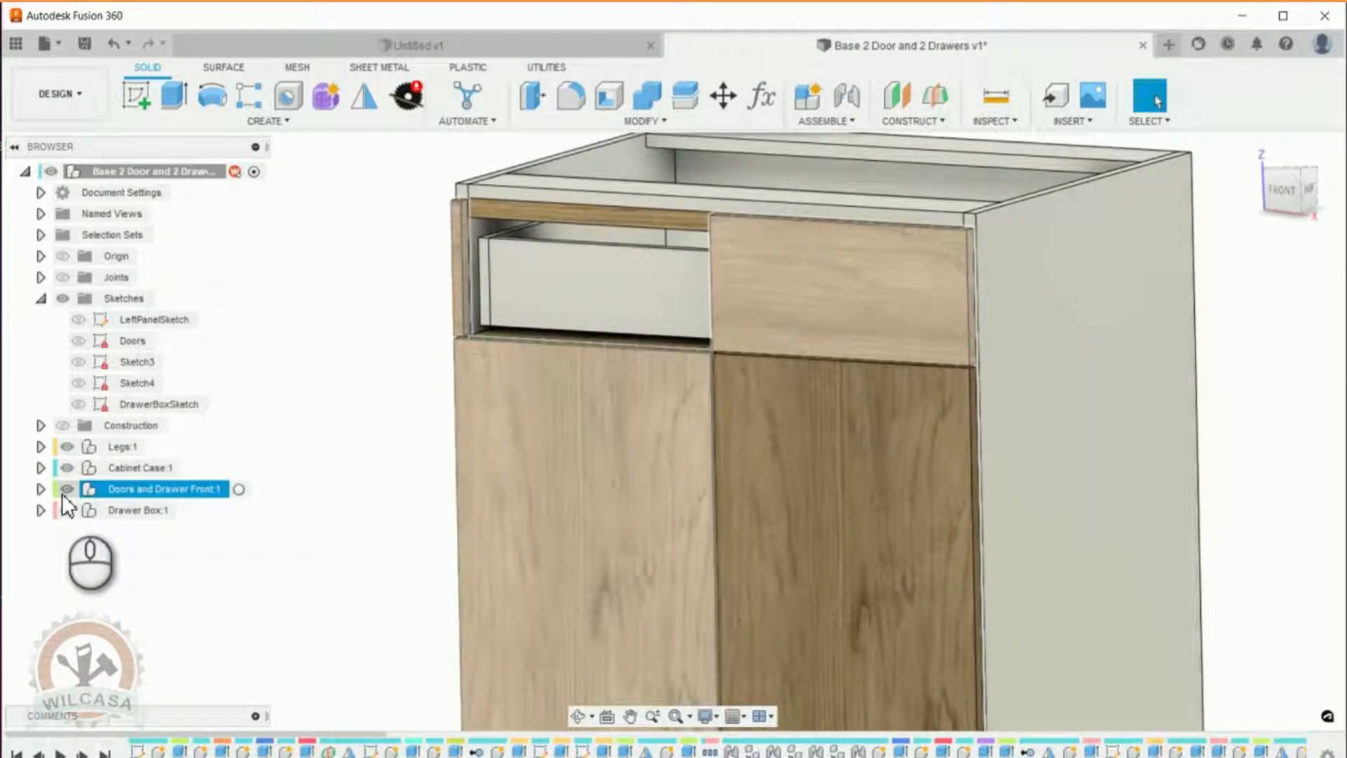
pyautogui.click(40, 488)
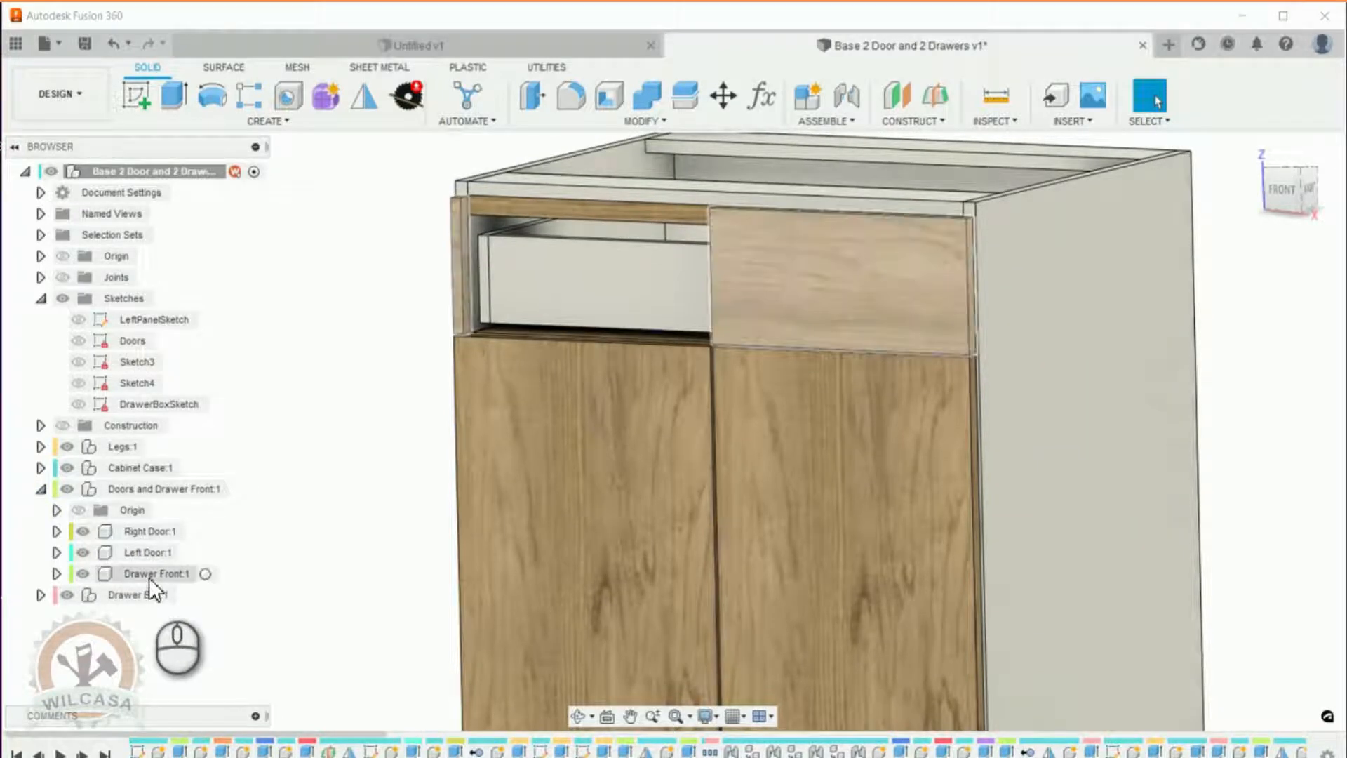
pyautogui.click(150, 577)
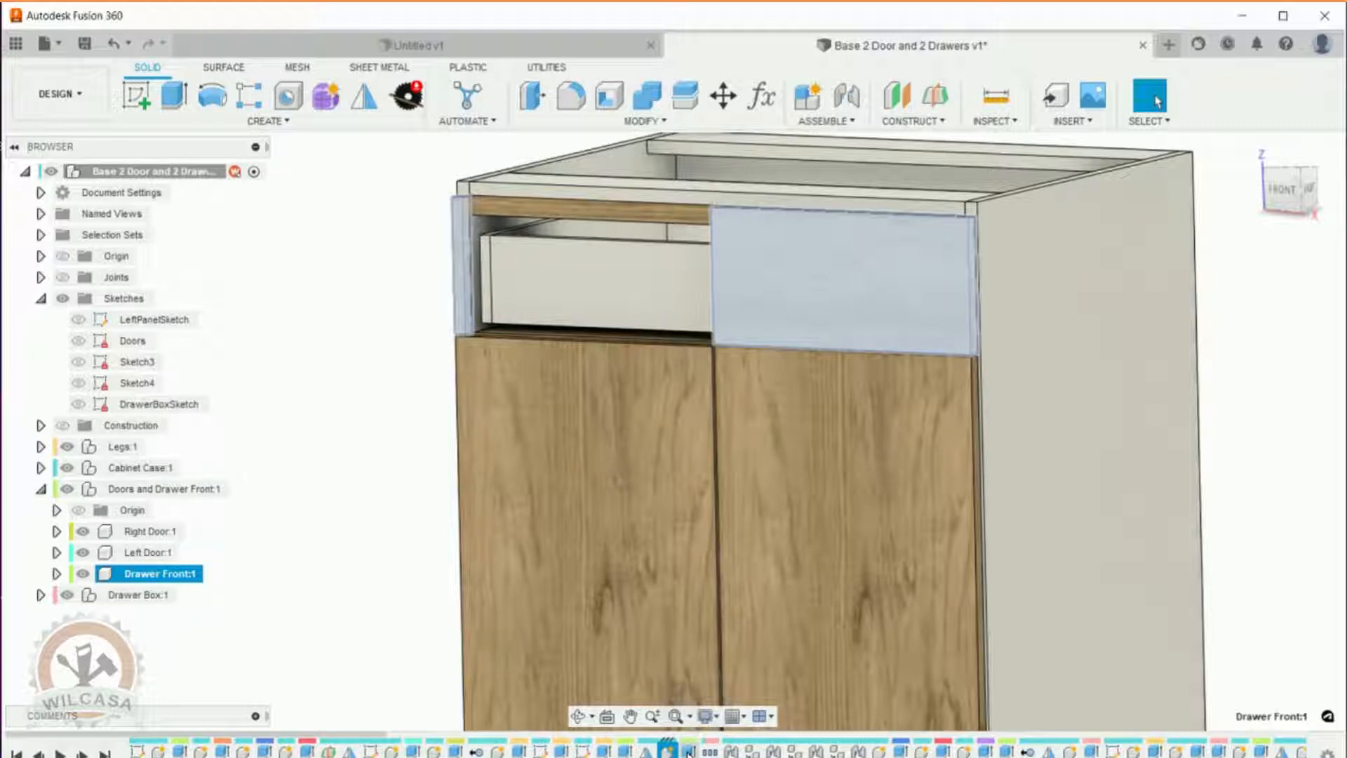
pyautogui.rightClick(689, 751)
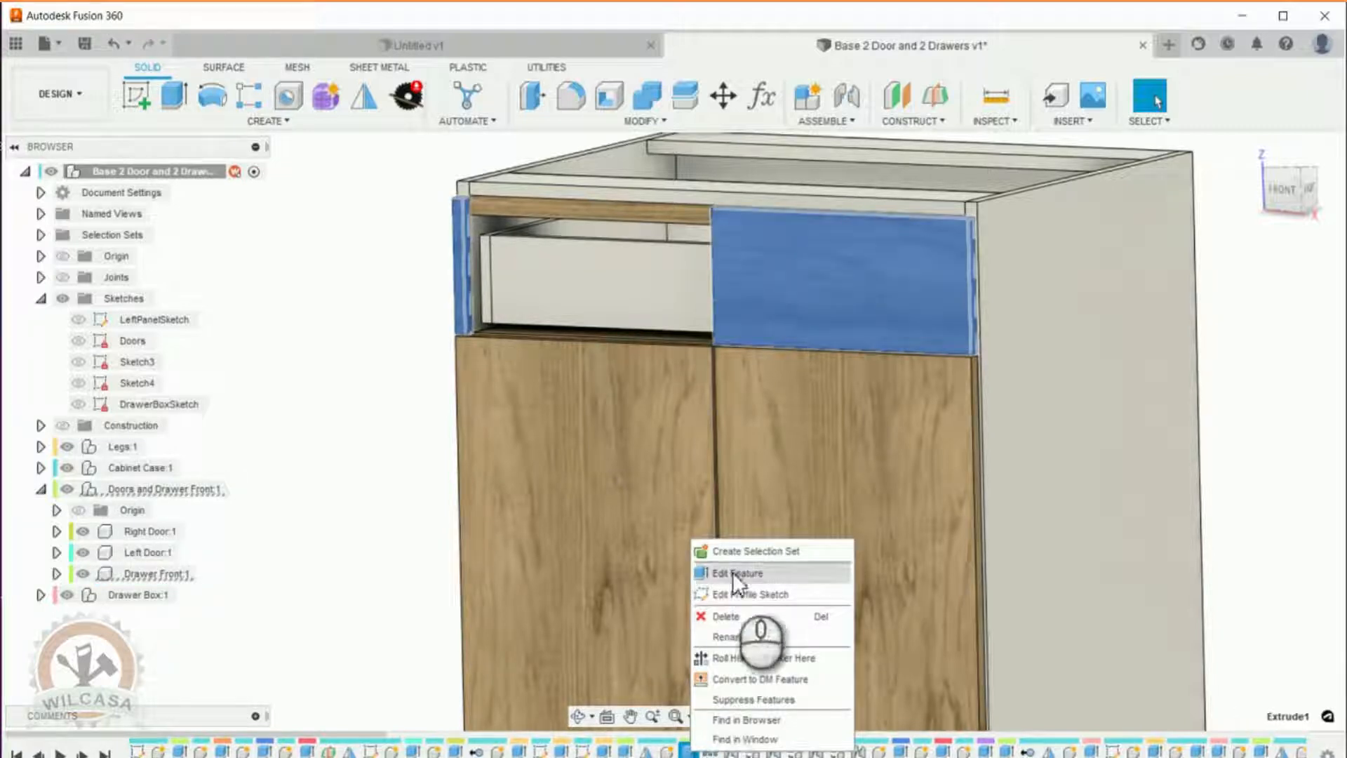
pyautogui.click(733, 571)
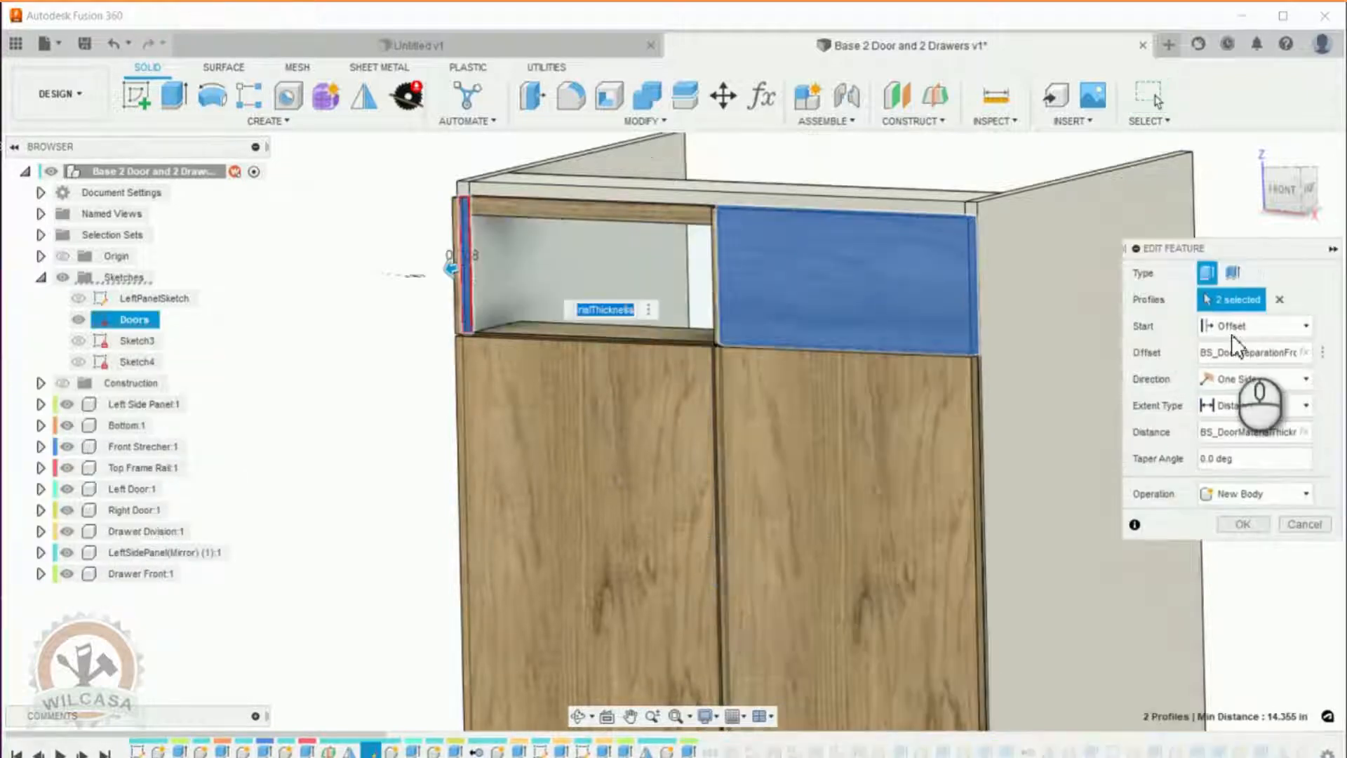
pyautogui.click(1281, 299)
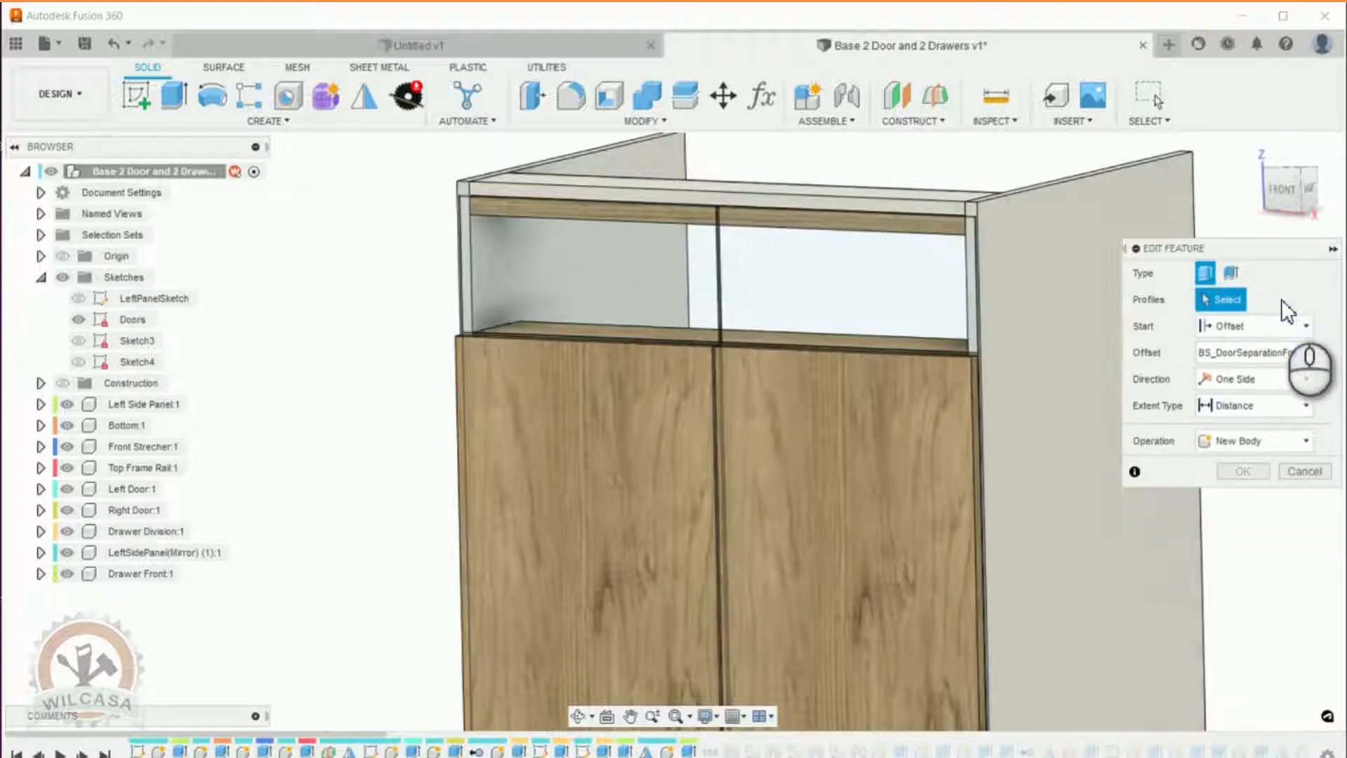
pyautogui.click(465, 246)
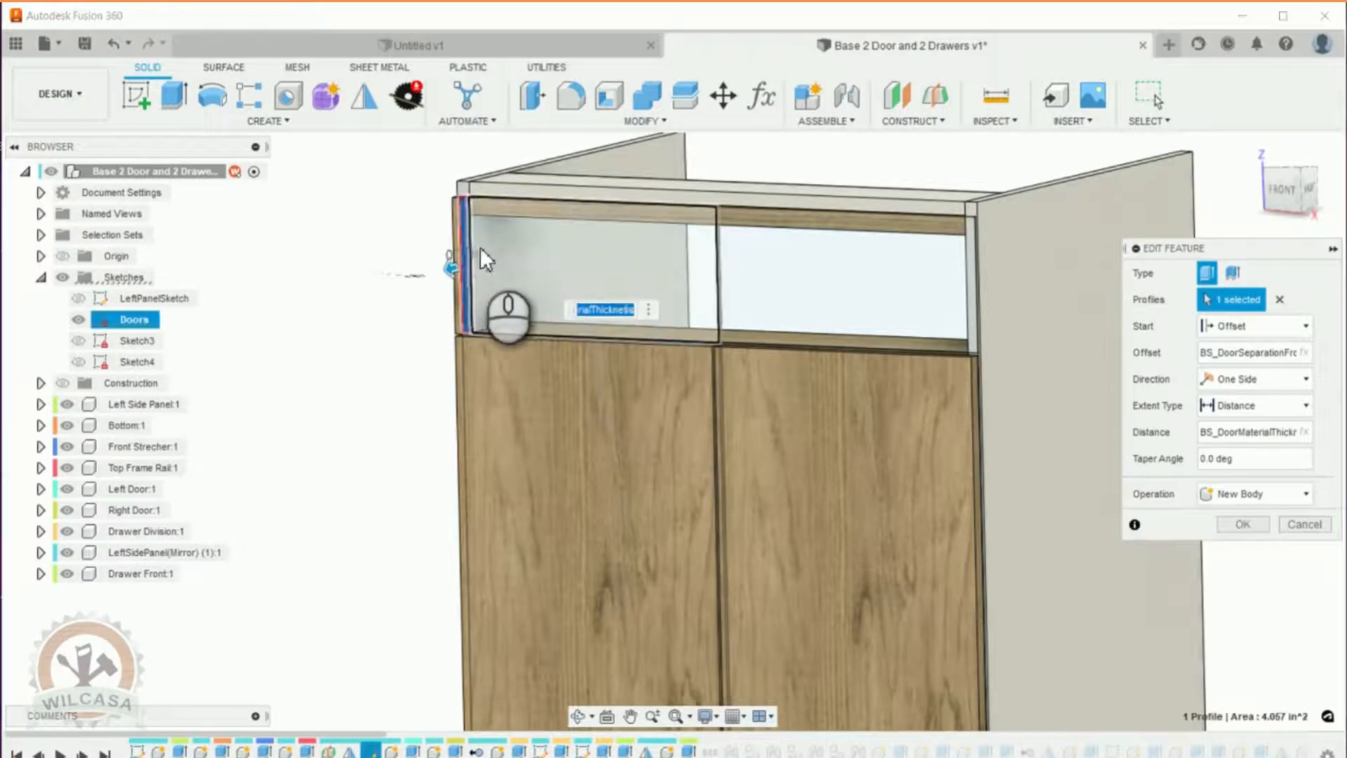
pyautogui.click(510, 251)
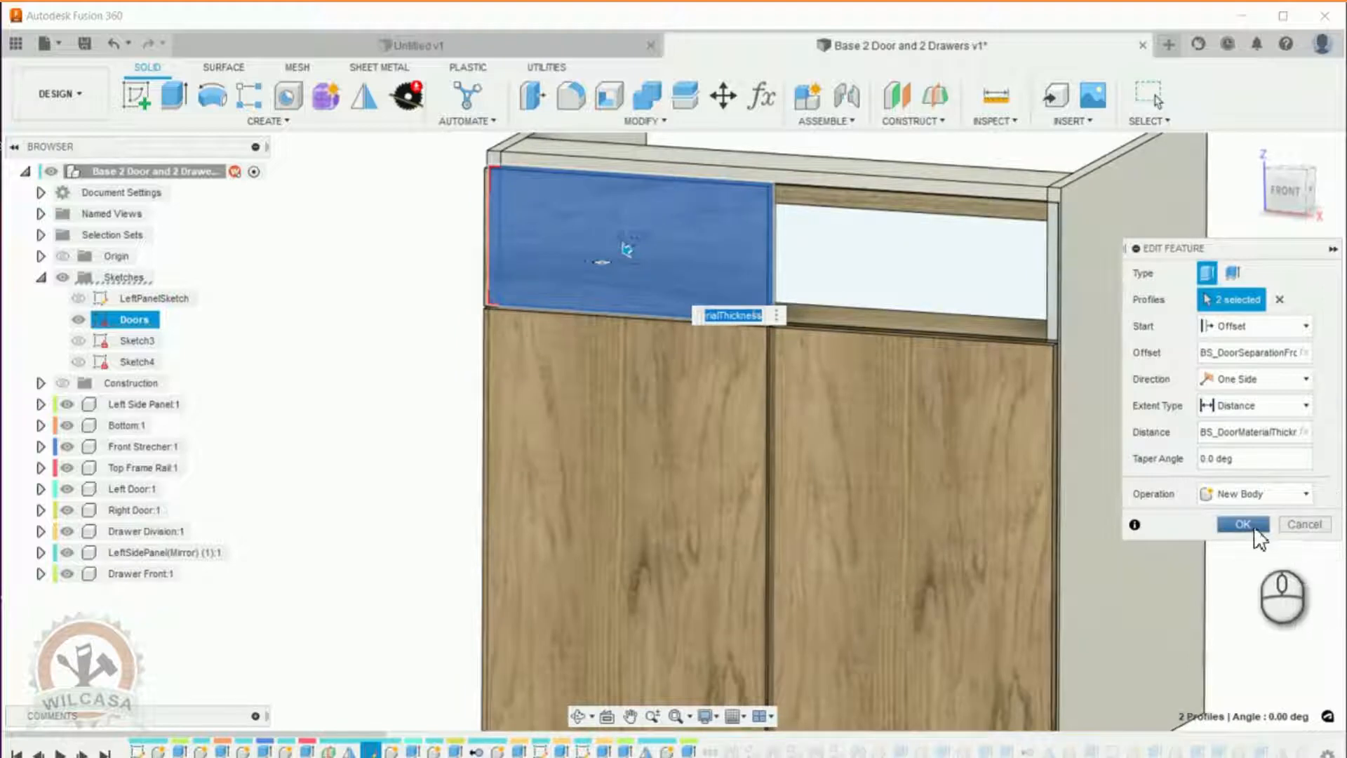
pyautogui.click(1242, 525)
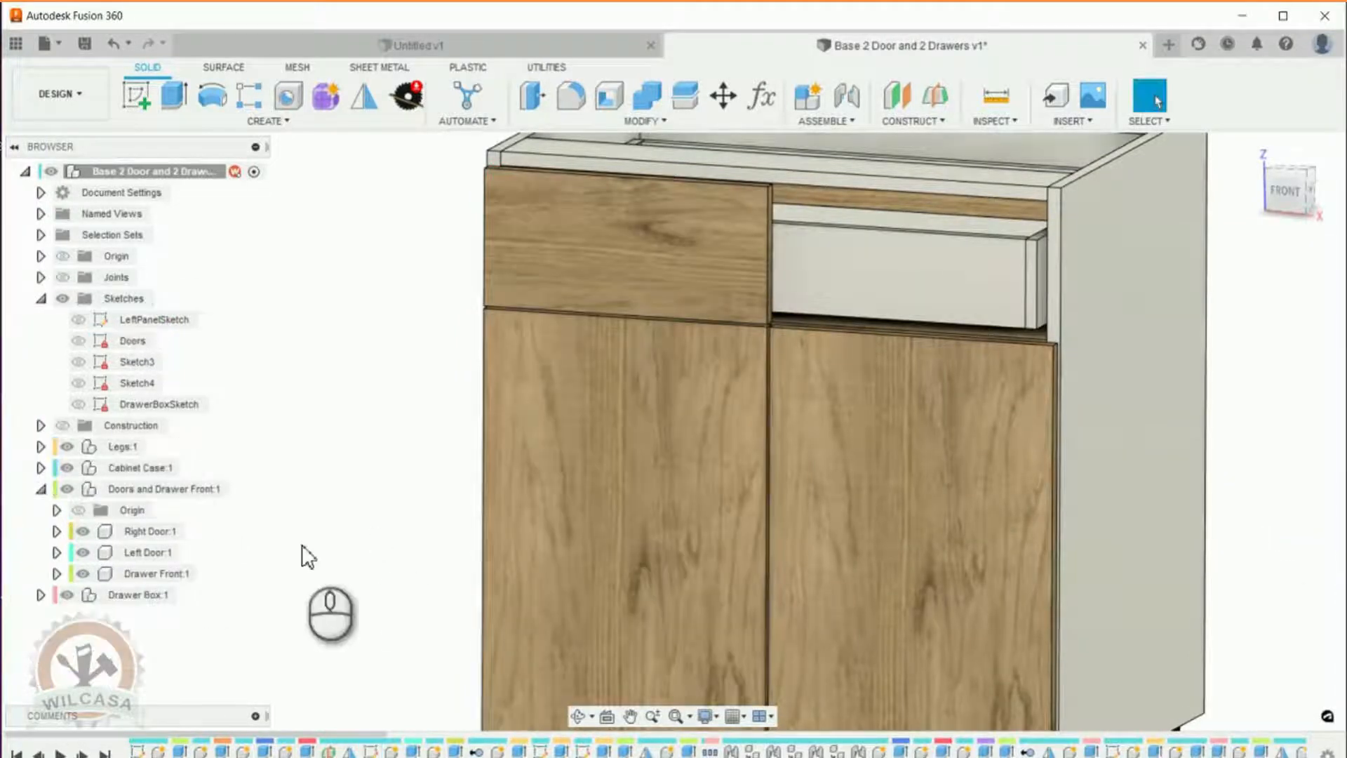
pyautogui.click(167, 574)
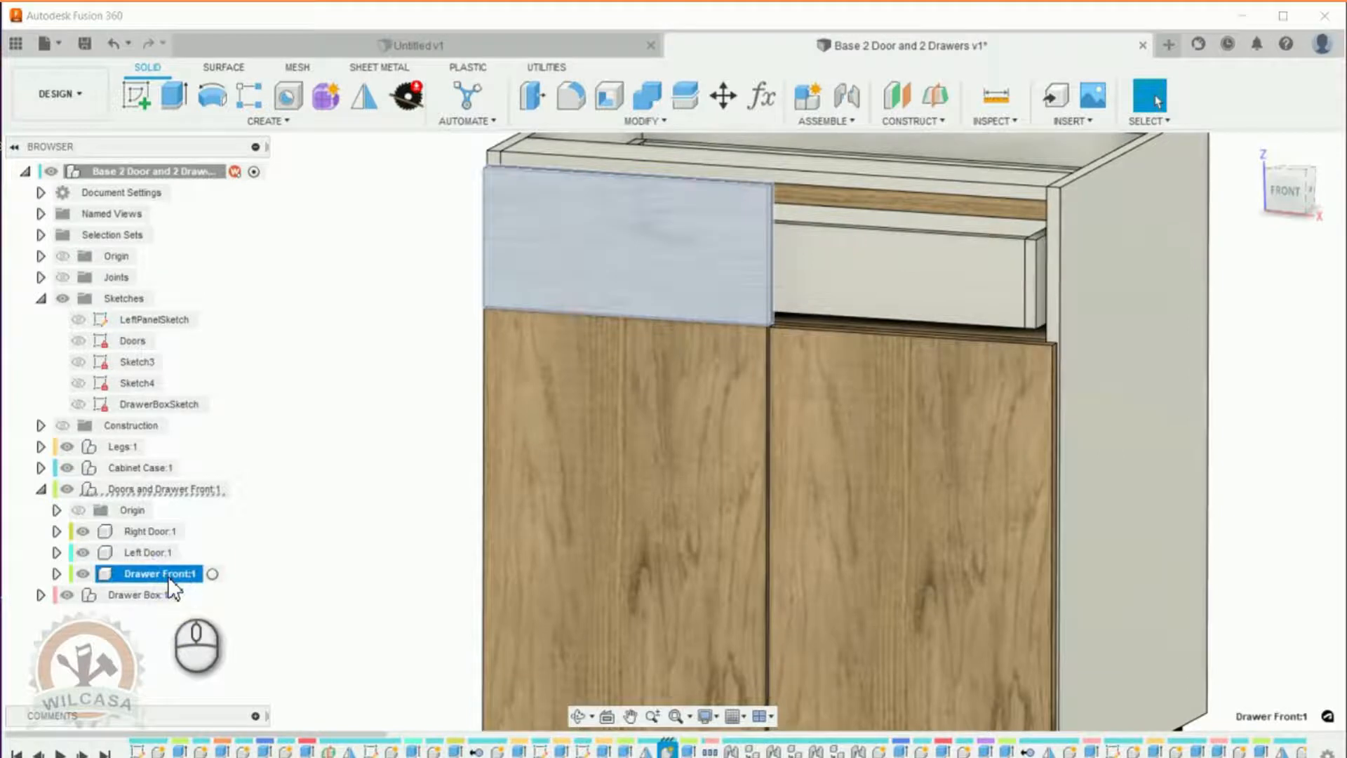
pyautogui.doubleClick(170, 579)
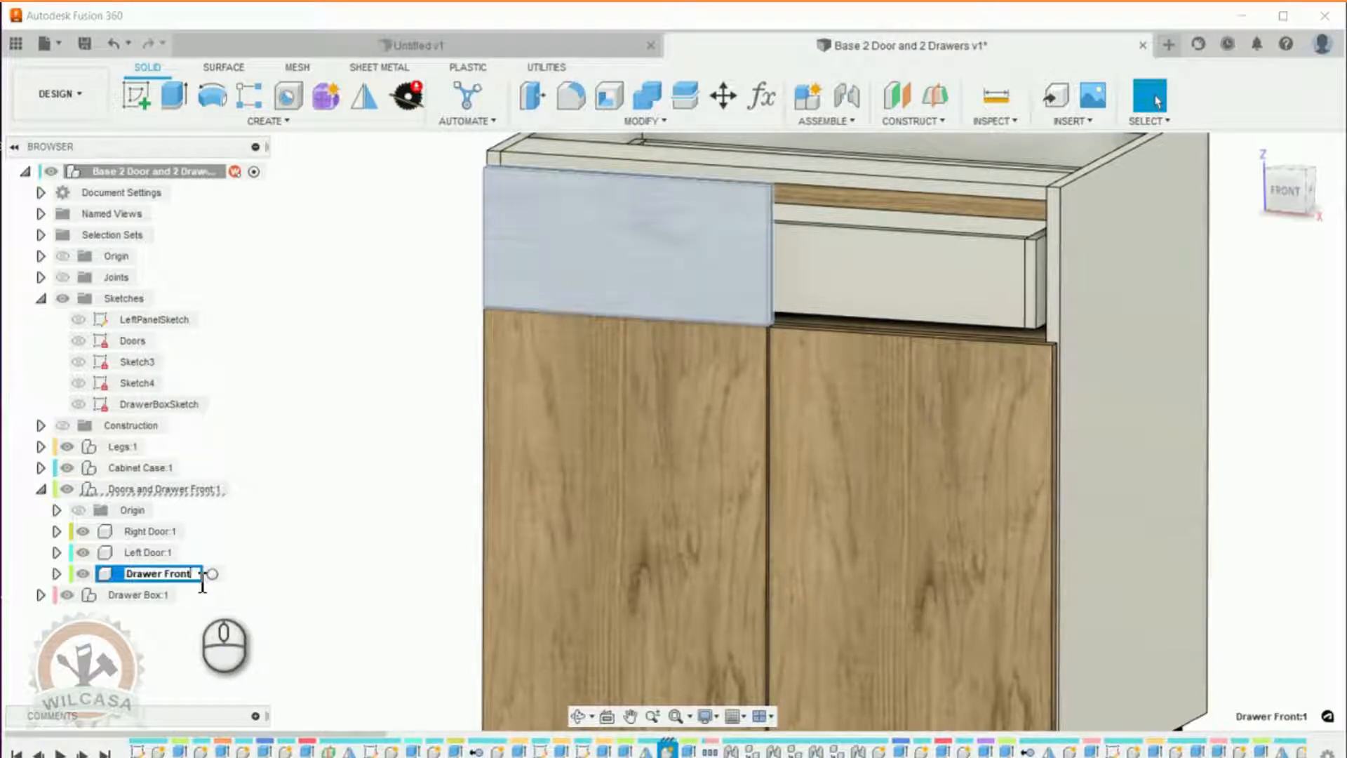
pyautogui.click(138, 574)
pyautogui.click(128, 574)
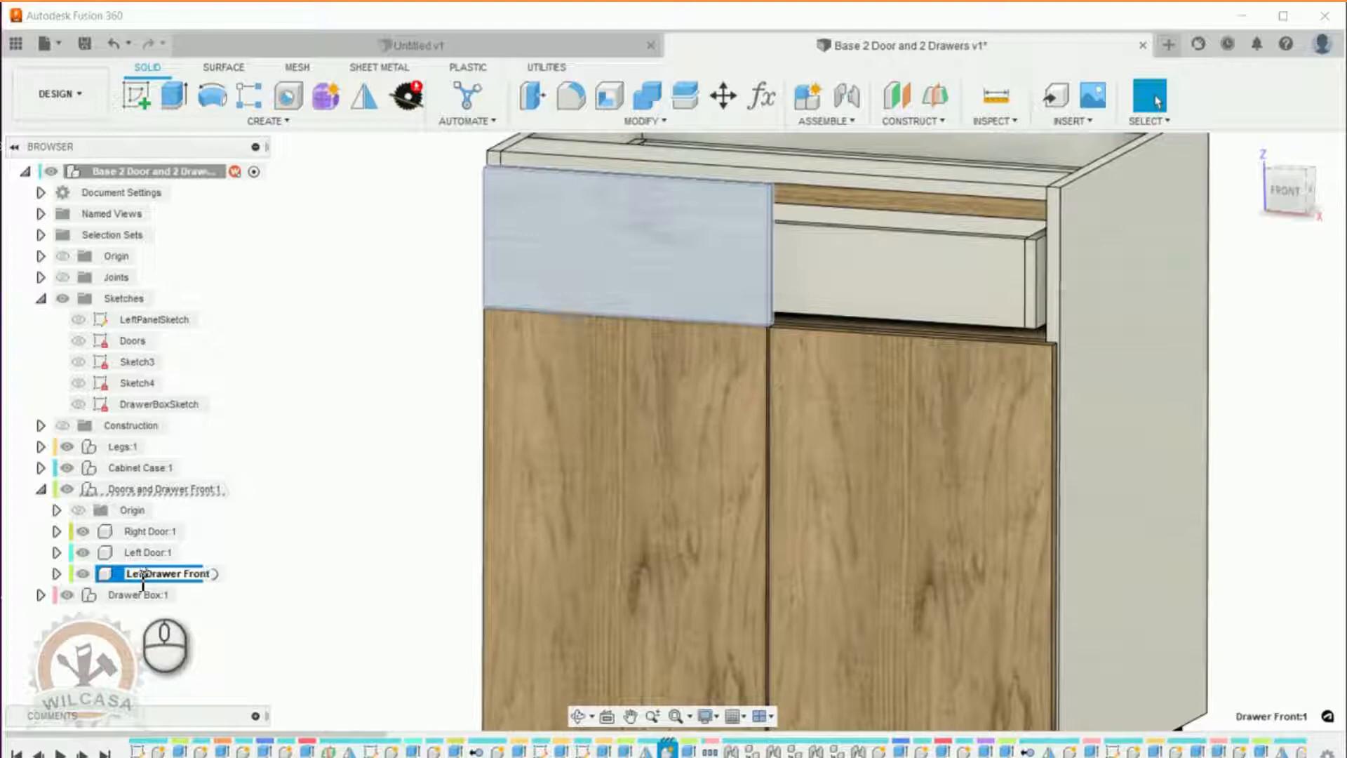
pyautogui.click(189, 622)
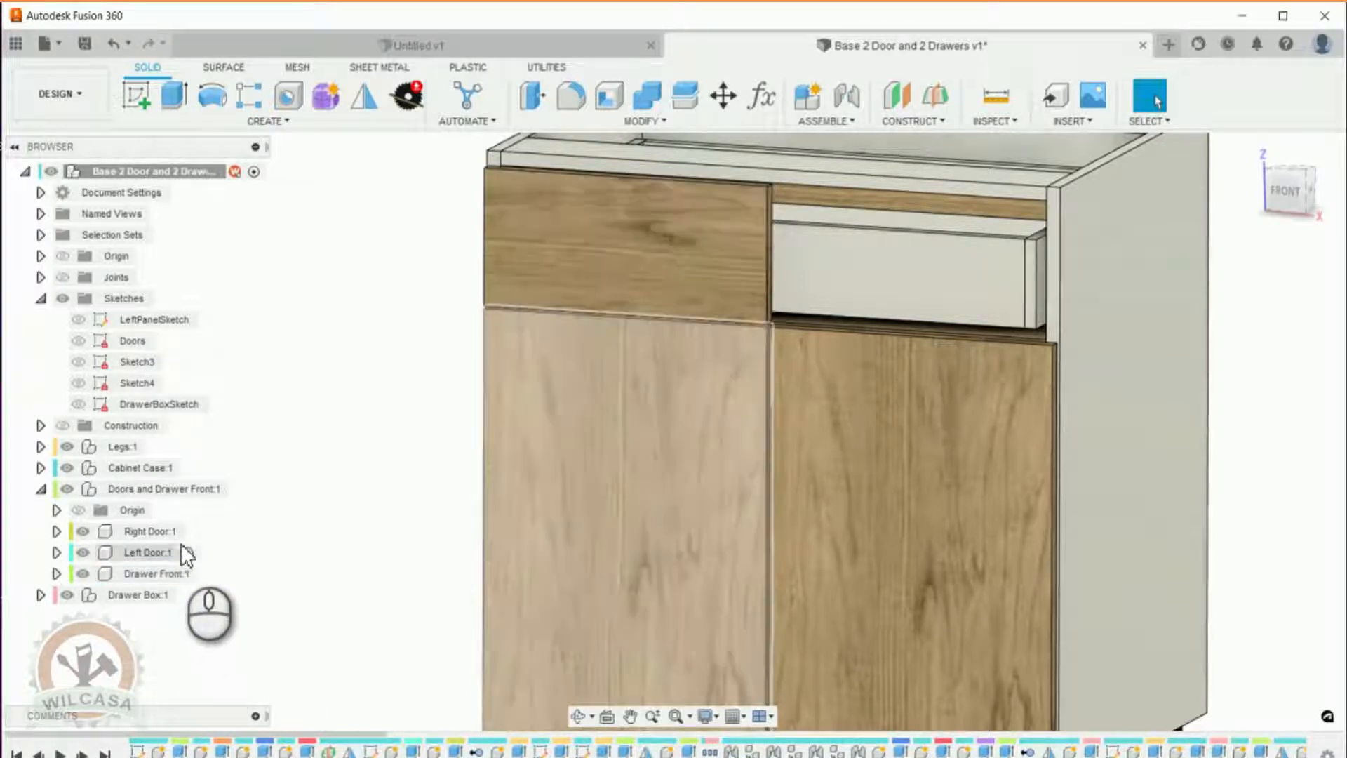
# Rename the Drawer Front component as Left Drawer Front.
pyautogui.click(175, 572)
pyautogui.click(174, 573)
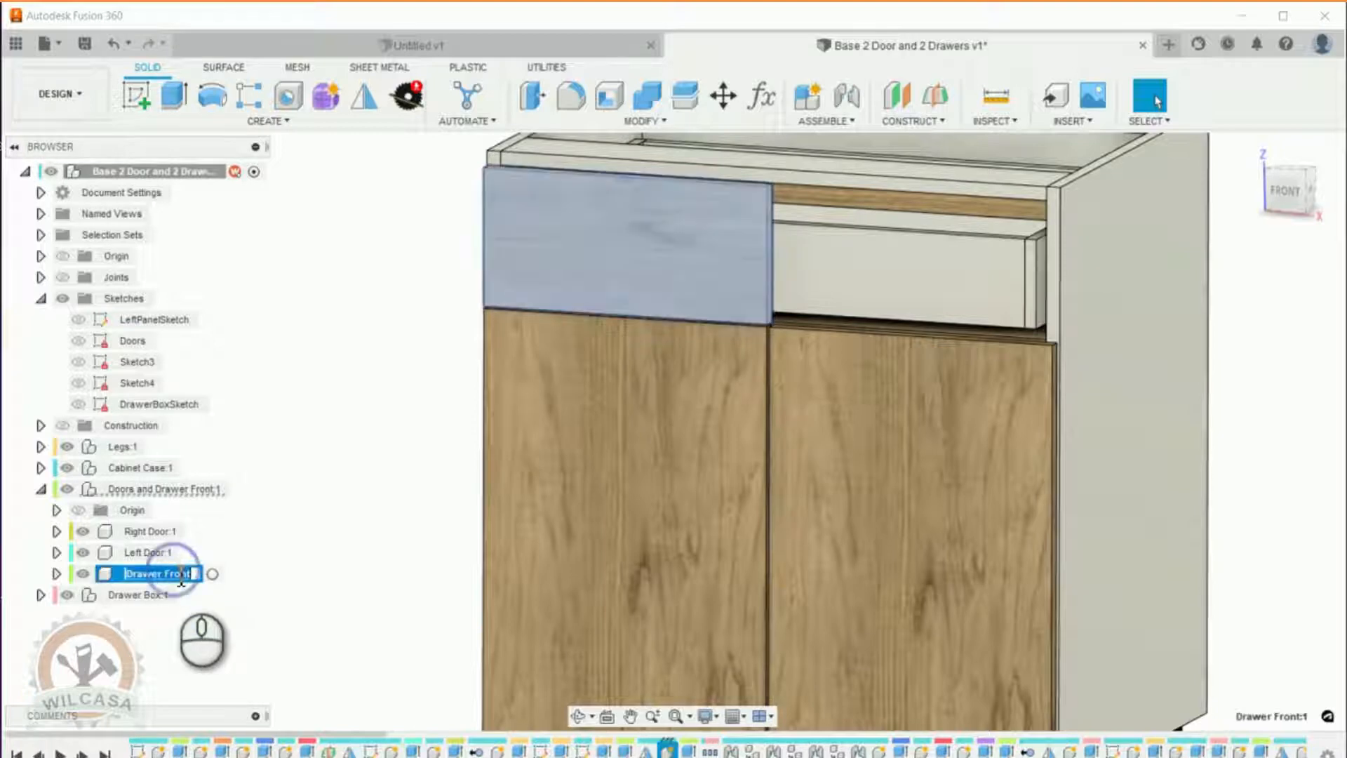
pyautogui.click(136, 574)
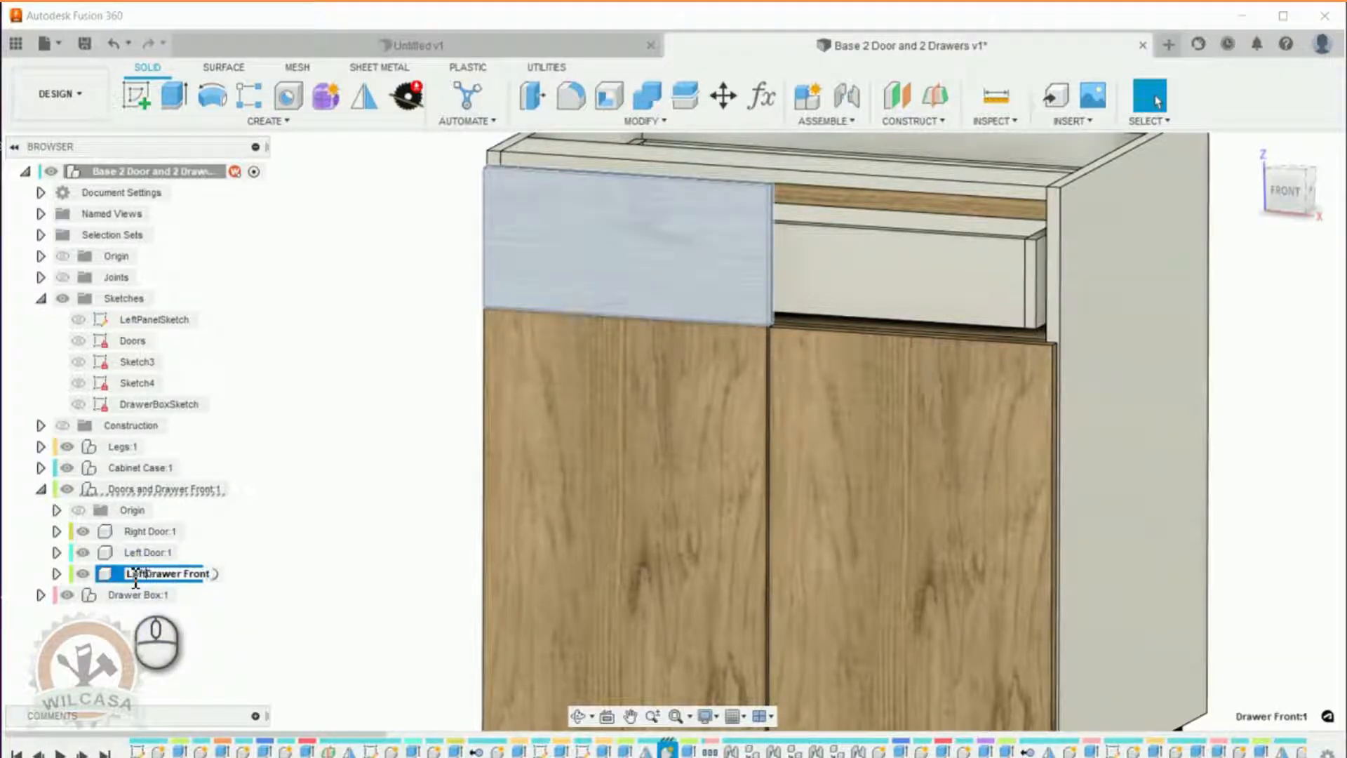
pyautogui.write('Left')
pyautogui.press('Return')
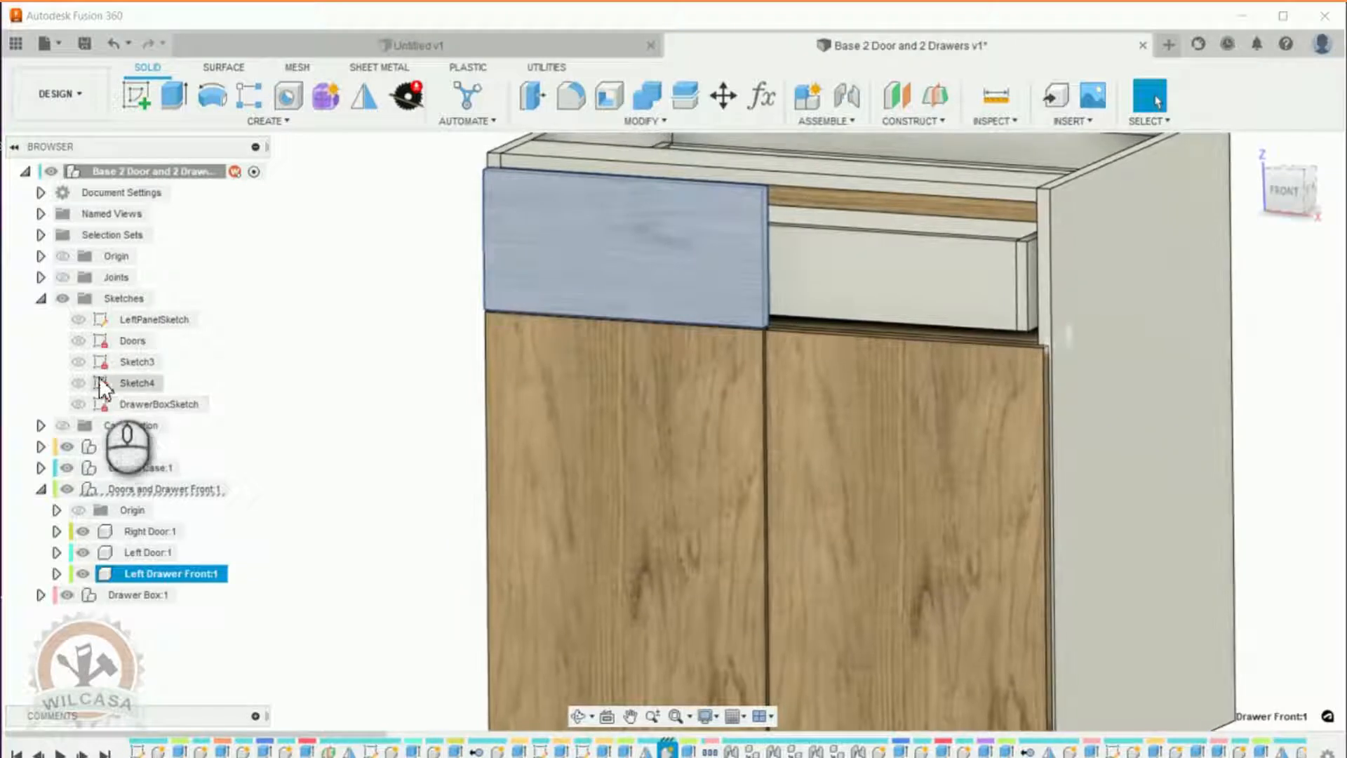
# Show the Doors sketch and start an extrusion of the right drawer front's profile.
pyautogui.click(90, 342)
pyautogui.click(78, 341)
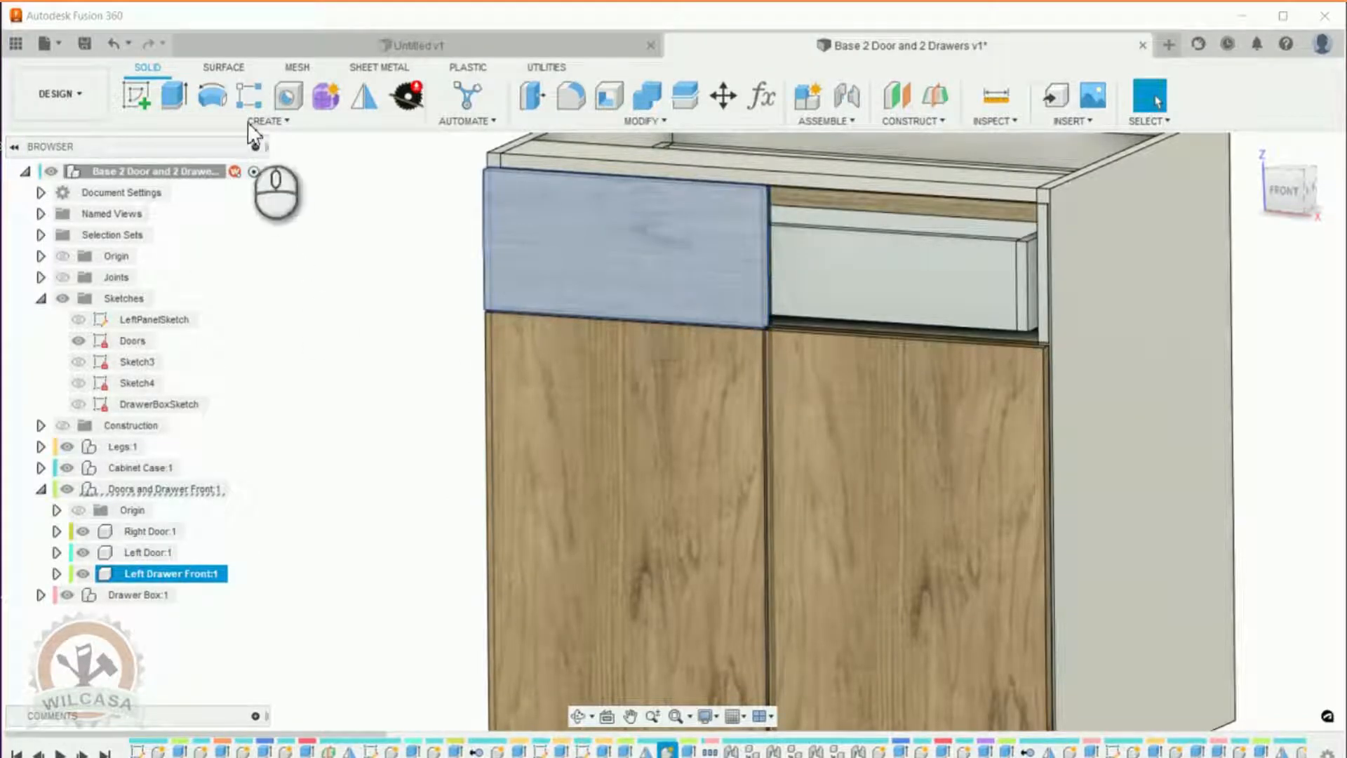
pyautogui.click(174, 94)
pyautogui.scroll(4, 930, 254)
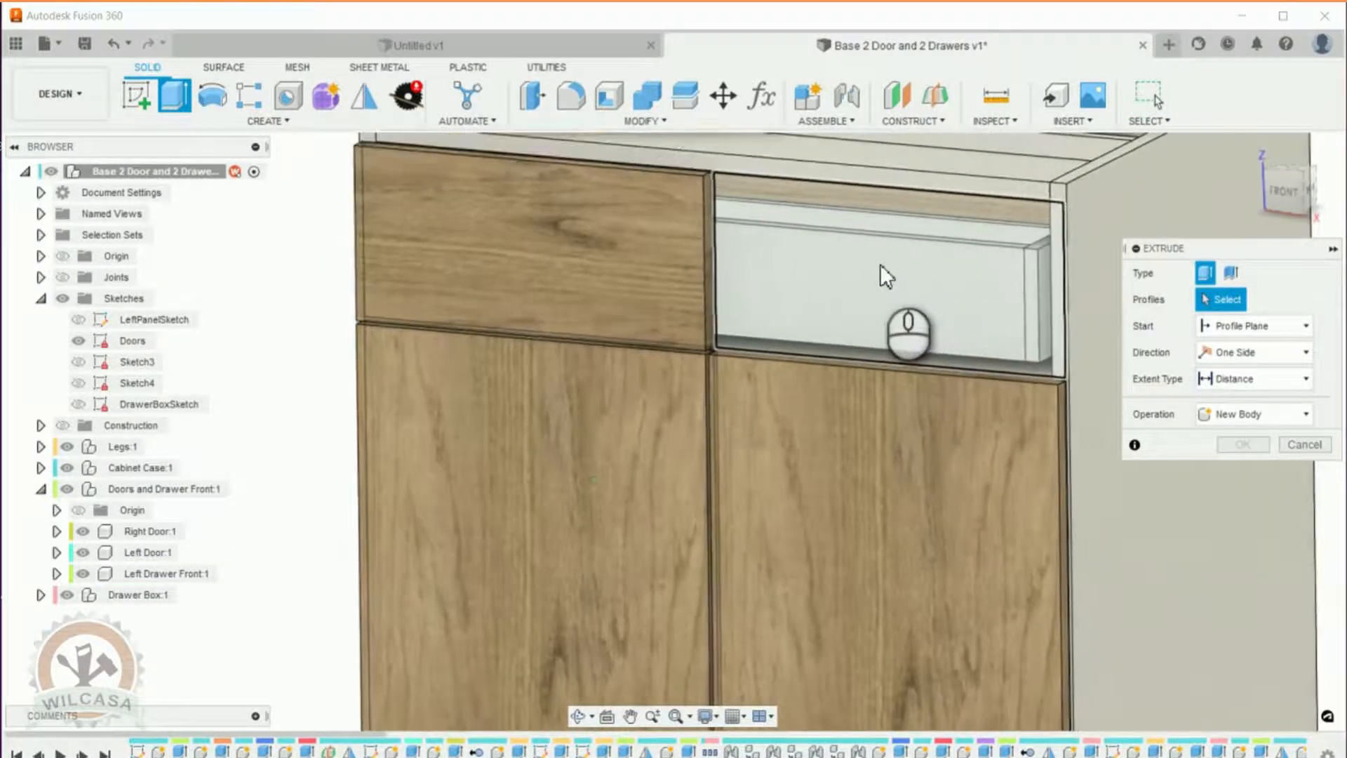
pyautogui.click(883, 276)
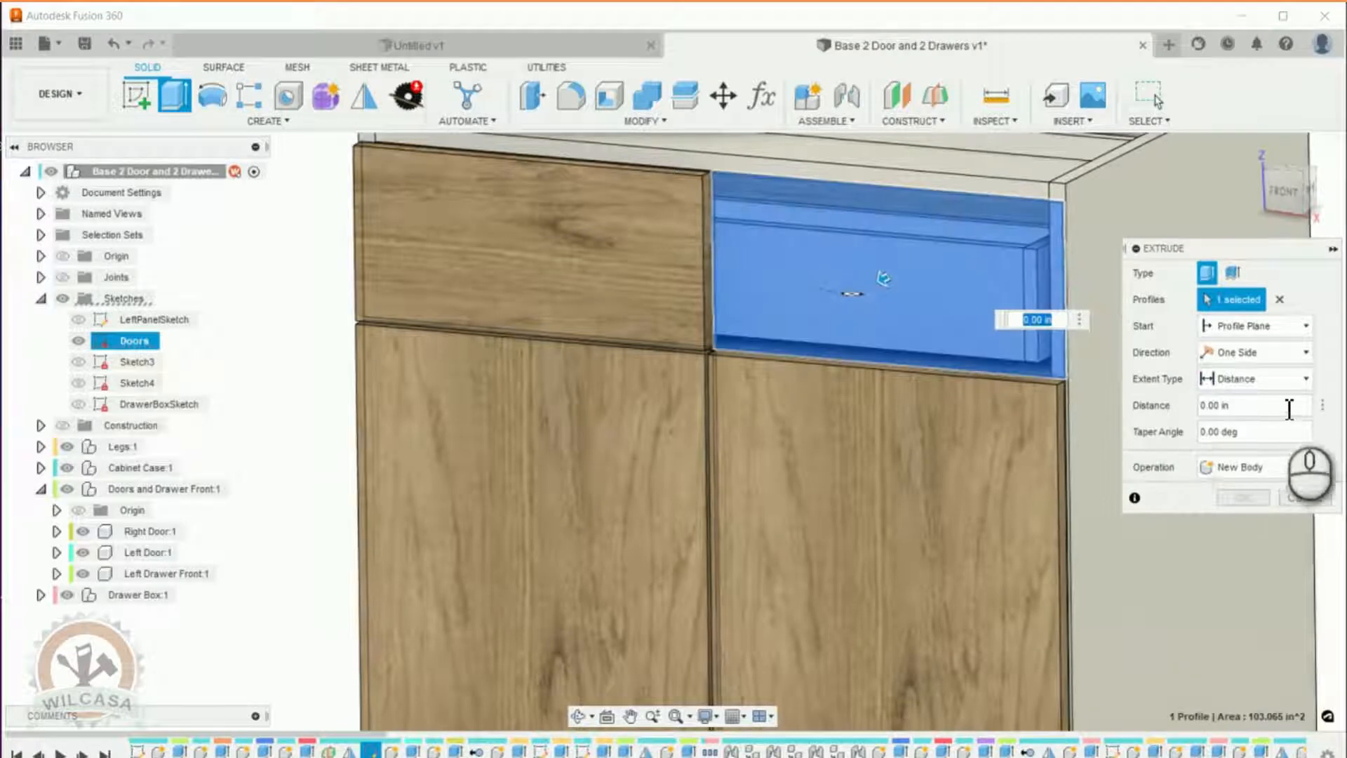
# Start the right drawer front's extrusion from an offset equal to the BS_DoorSeparationFromCase parameter.
pyautogui.click(1306, 326)
pyautogui.click(1240, 351)
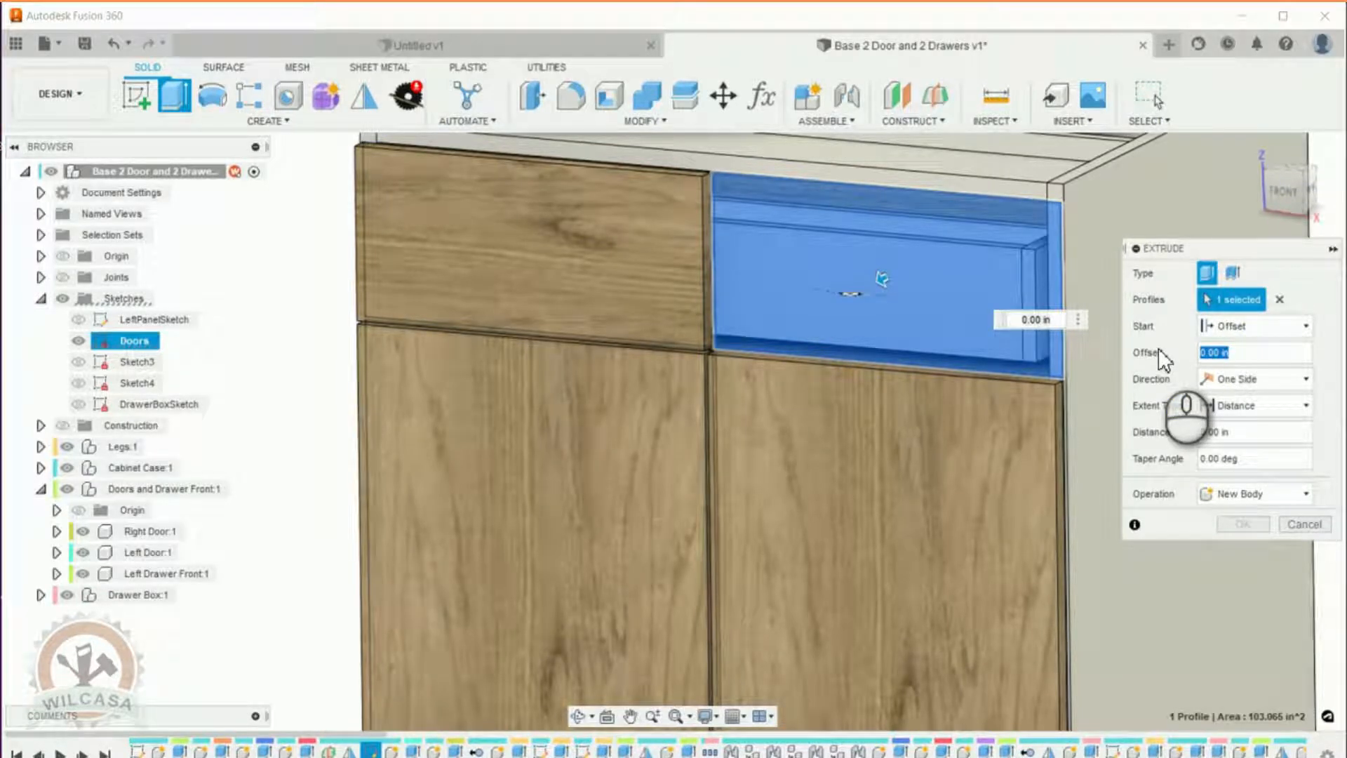
pyautogui.write('dis')
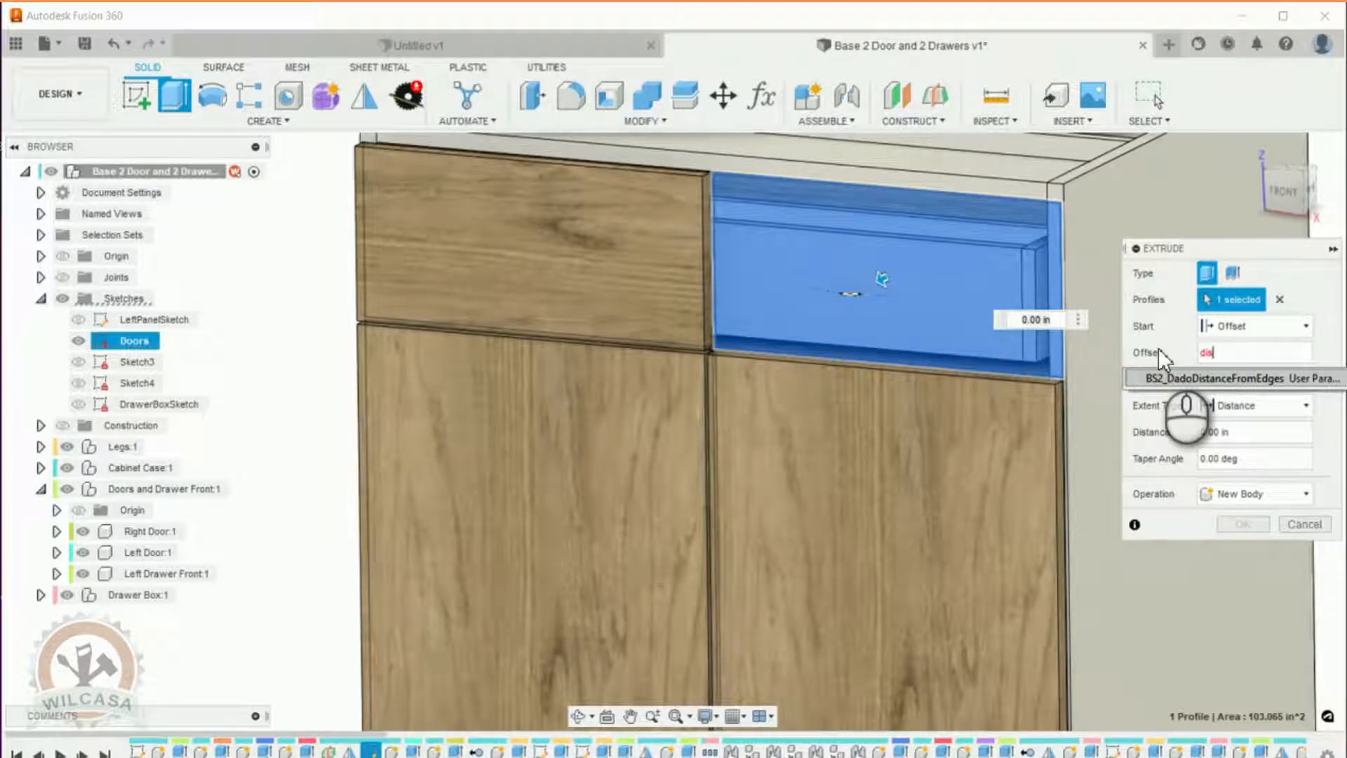
pyautogui.press('BackSpace')
pyautogui.press('BackSpace')
pyautogui.press('BackSpace')
pyautogui.write('cas')
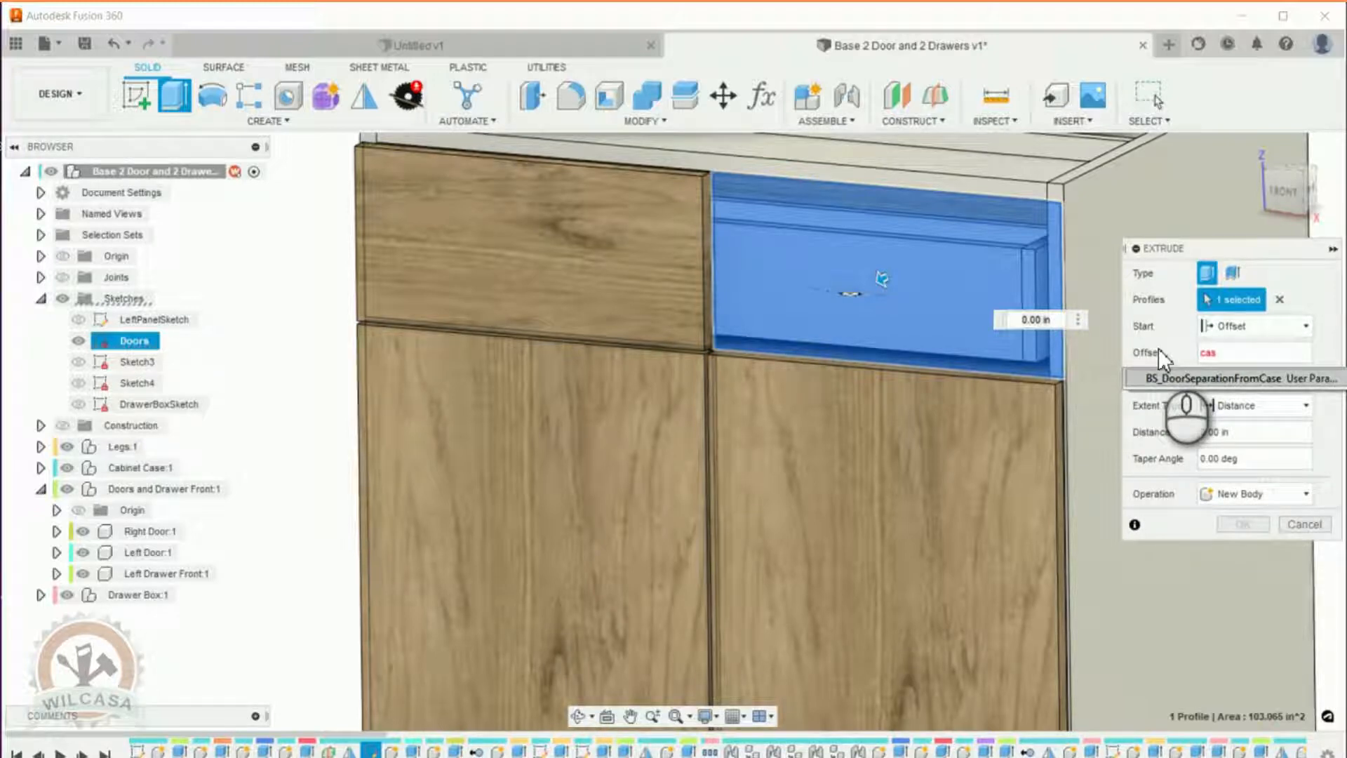
pyautogui.press('Return')
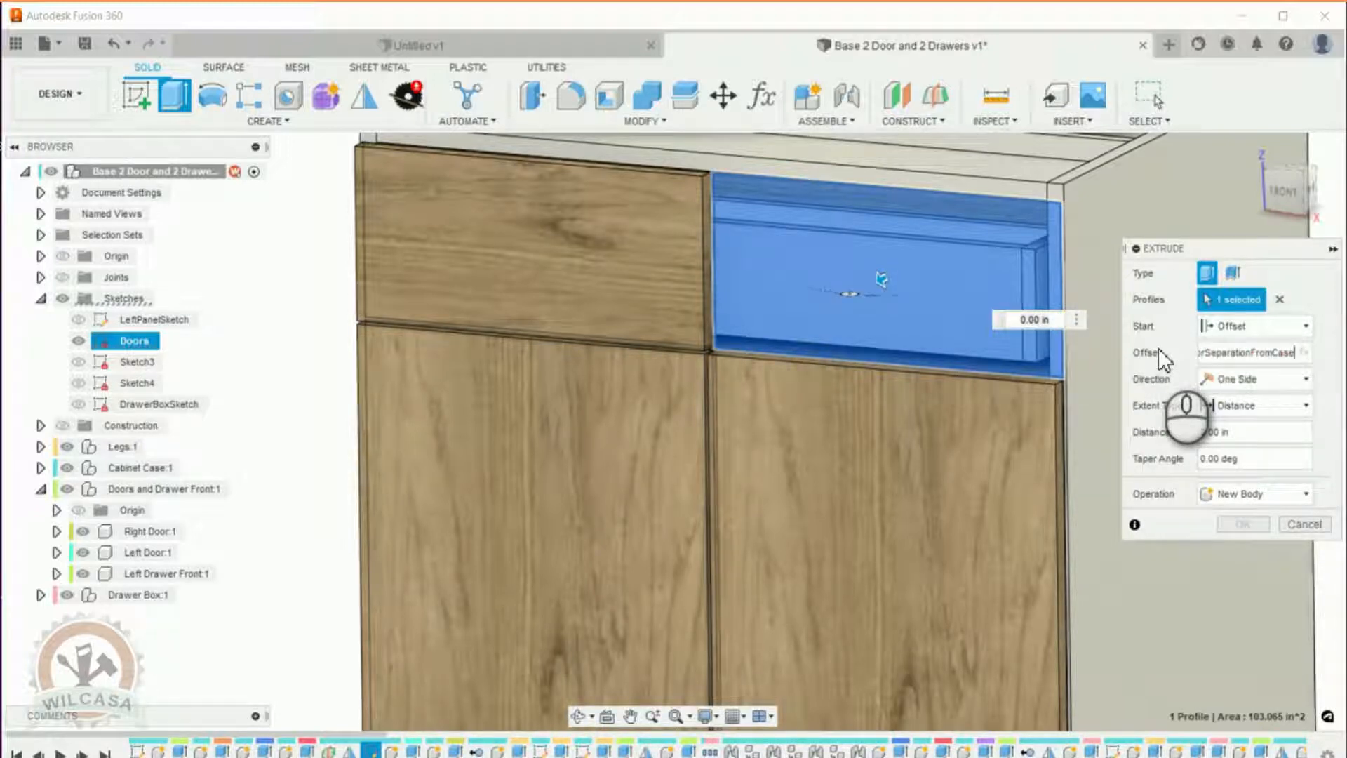
# Extrude the right drawer front by BS_DoorMaterialThickness as a new component and hide the Doors sketch.
pyautogui.click(1246, 433)
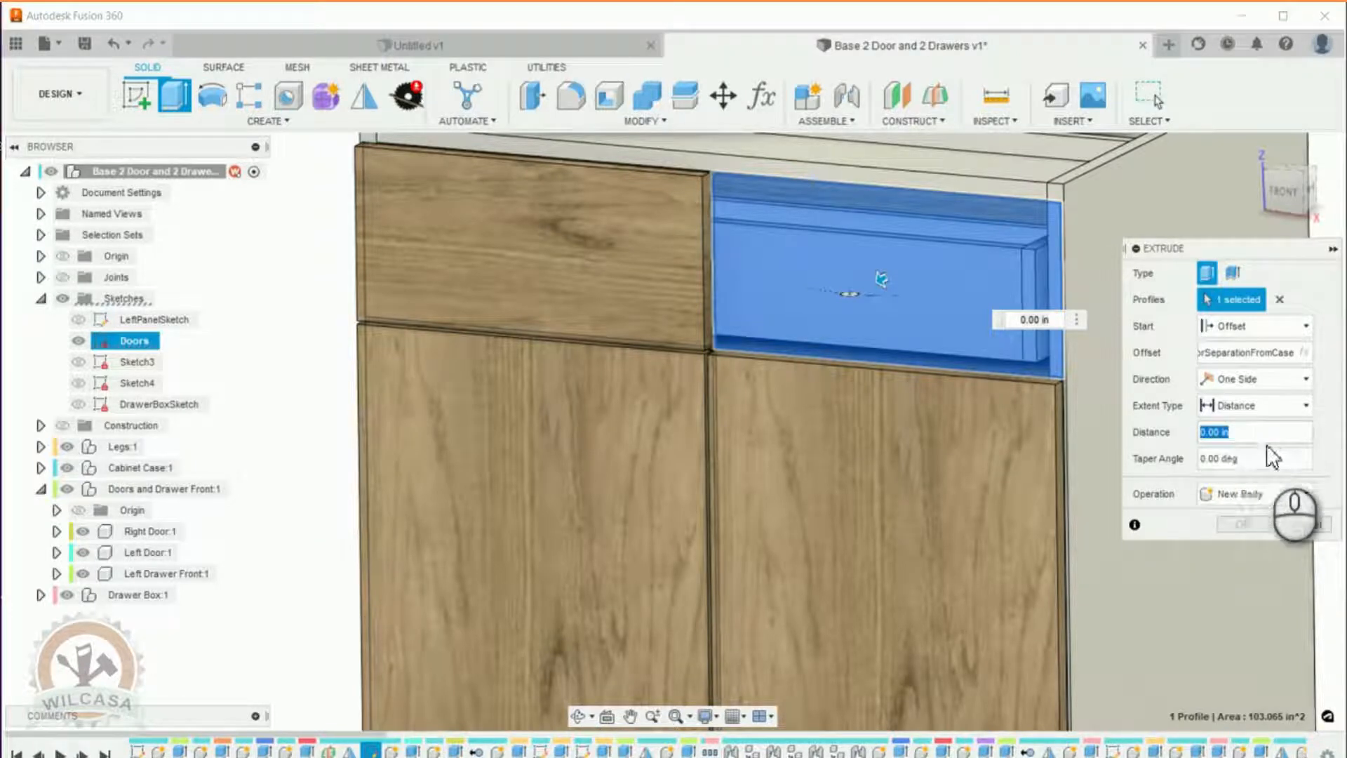
pyautogui.write('door')
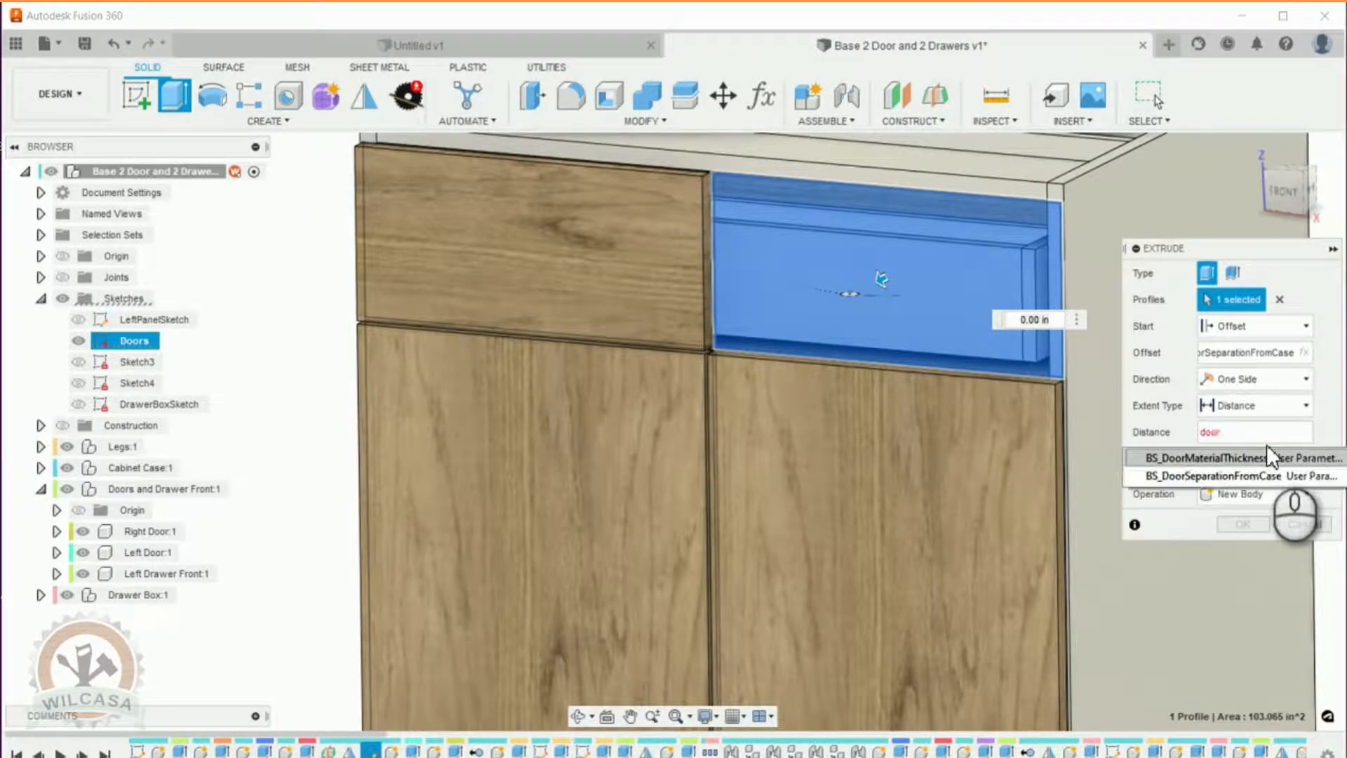
pyautogui.click(1267, 449)
pyautogui.press('Return')
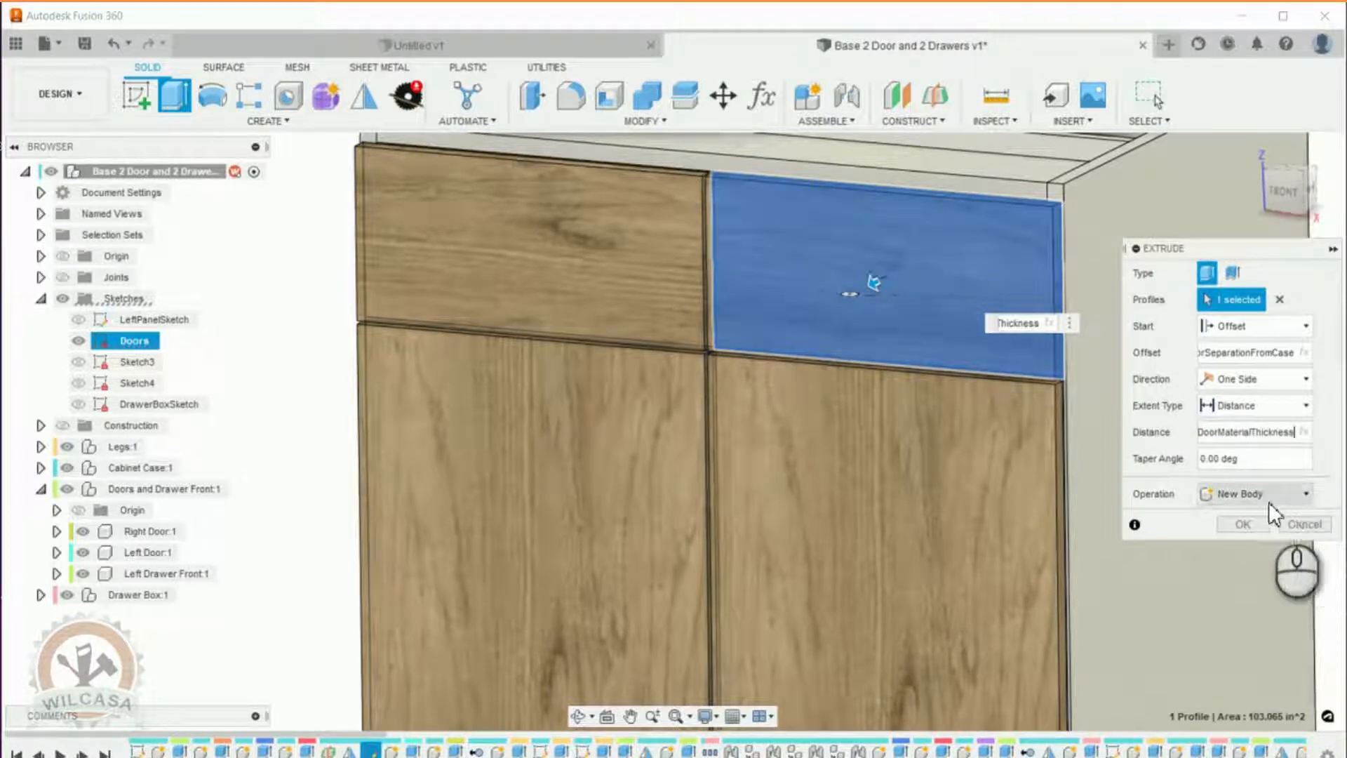
pyautogui.click(1305, 494)
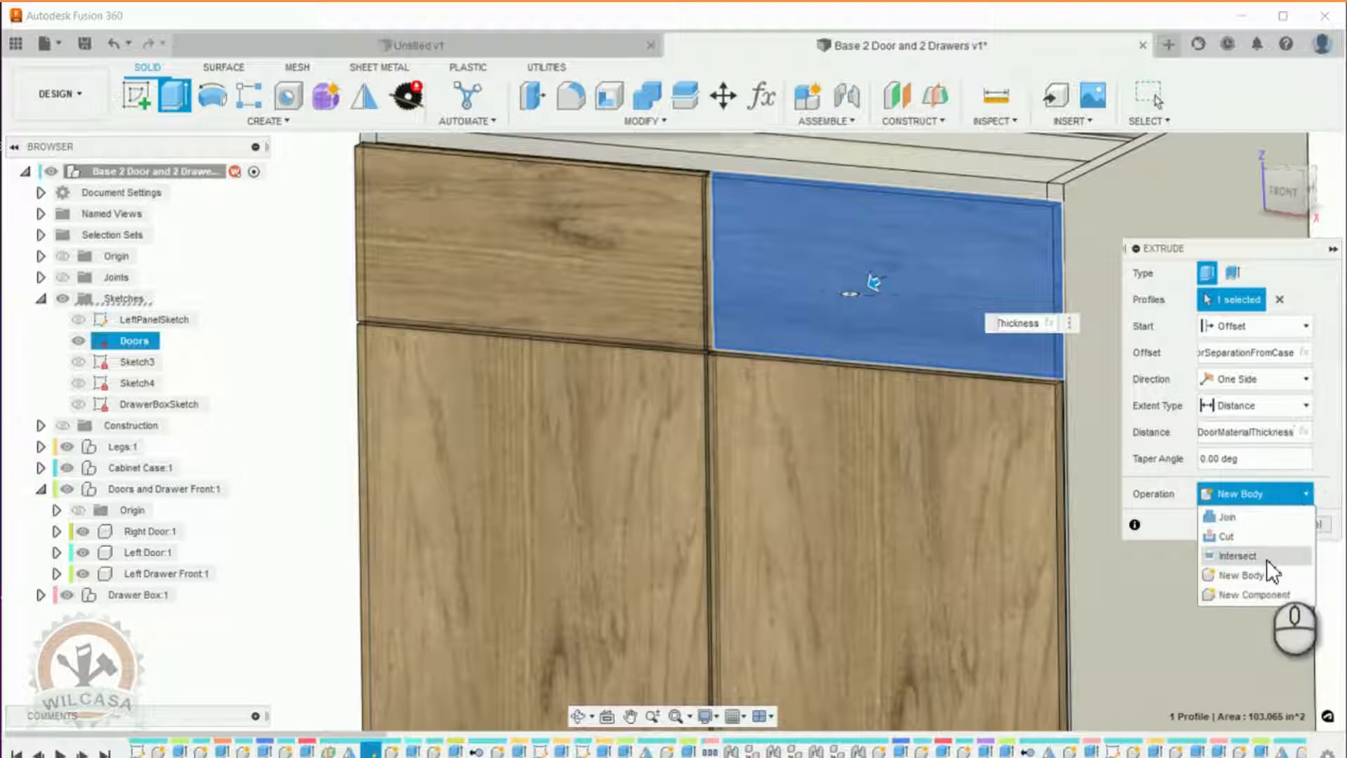
pyautogui.click(1256, 594)
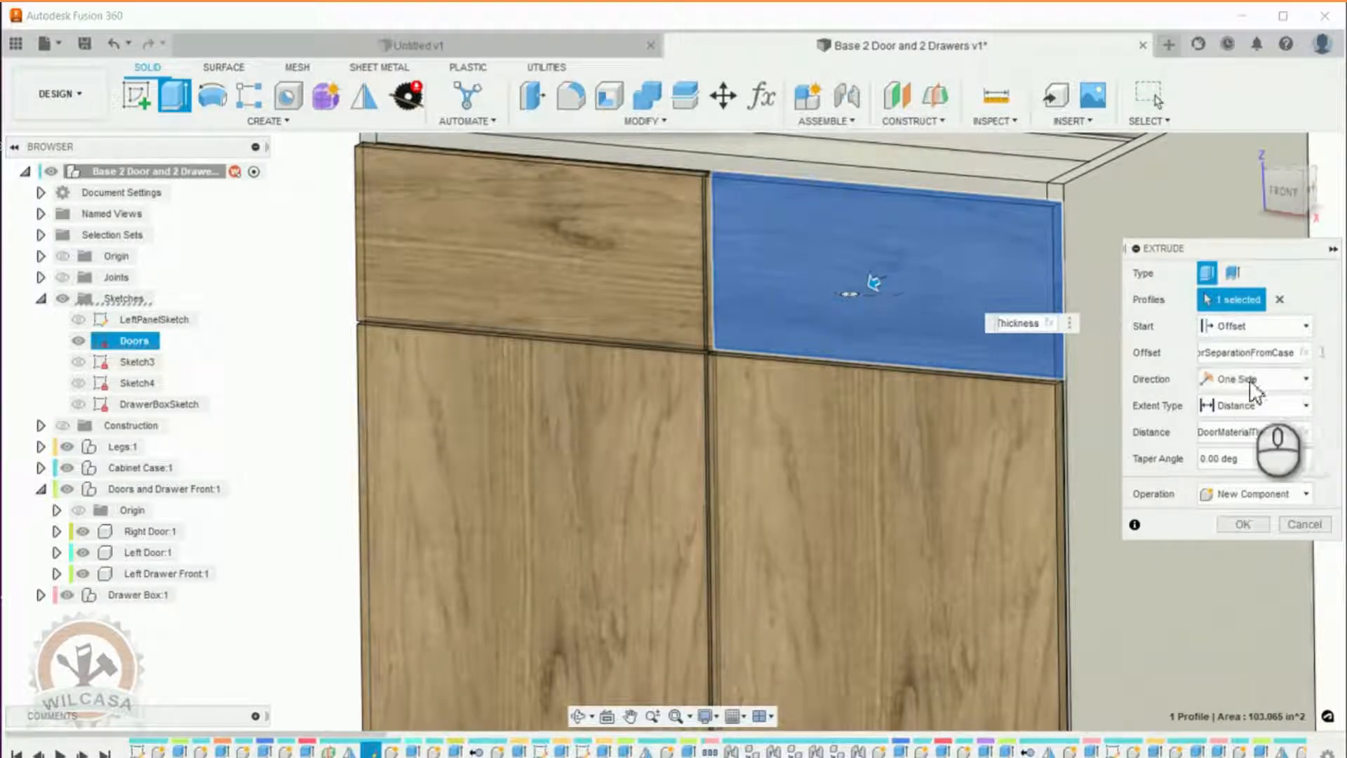
pyautogui.click(1240, 528)
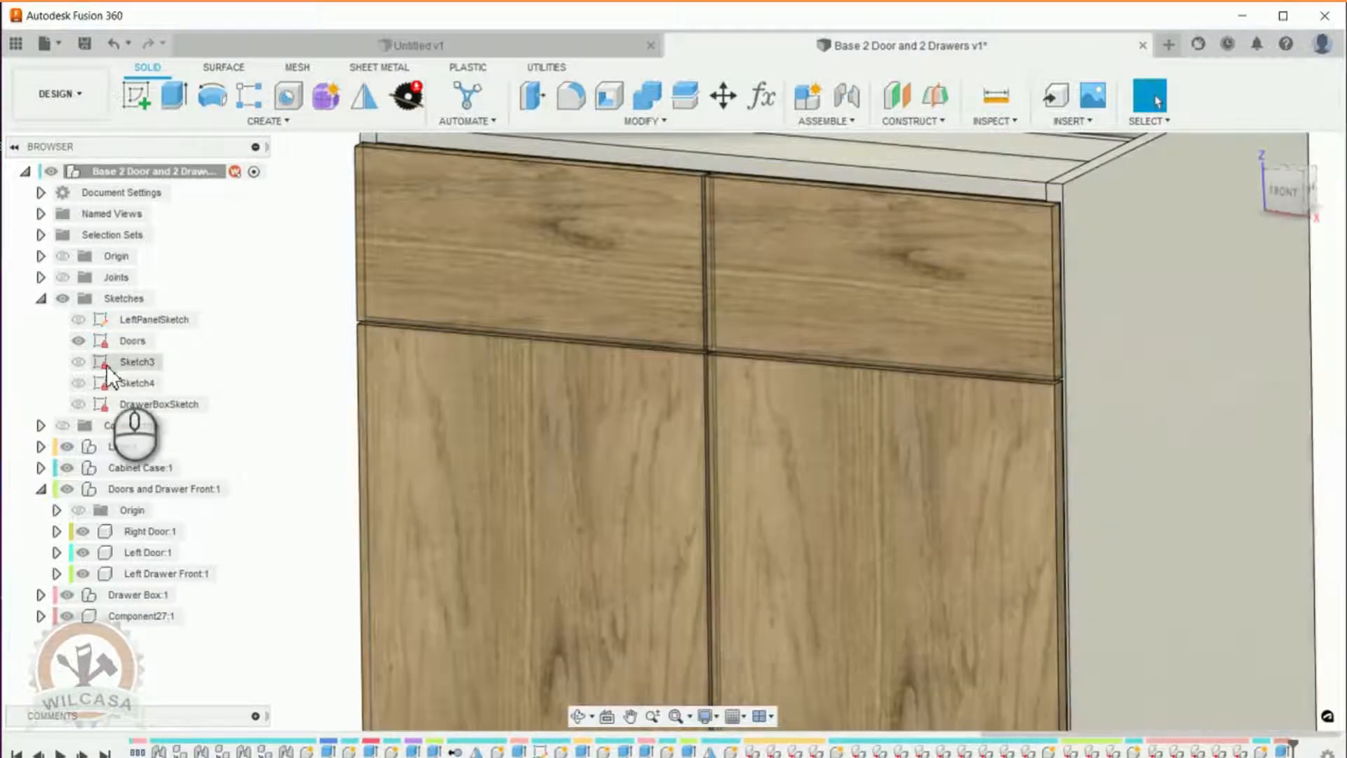
pyautogui.click(78, 342)
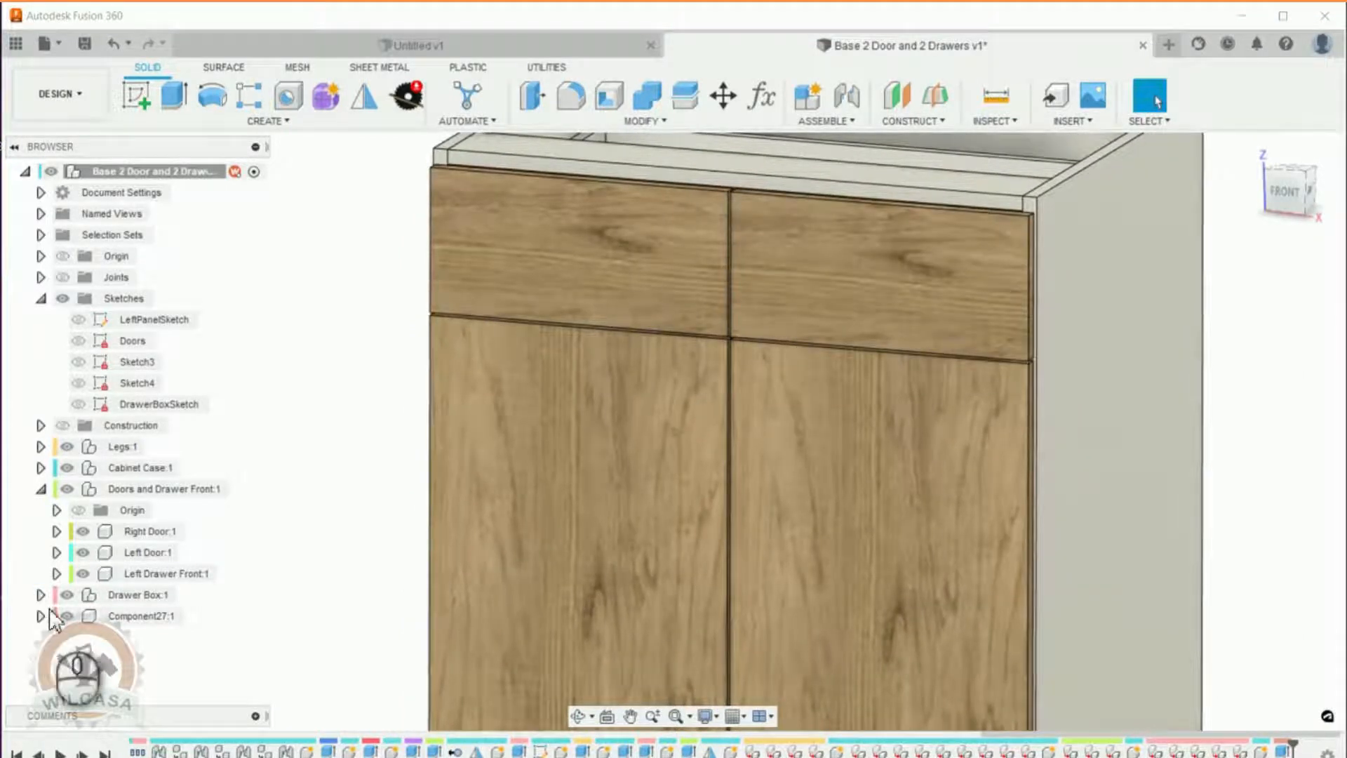
# Toggle the visibility of the Doors and Drawer Front component to check which fronts belong to it.
pyautogui.click(70, 489)
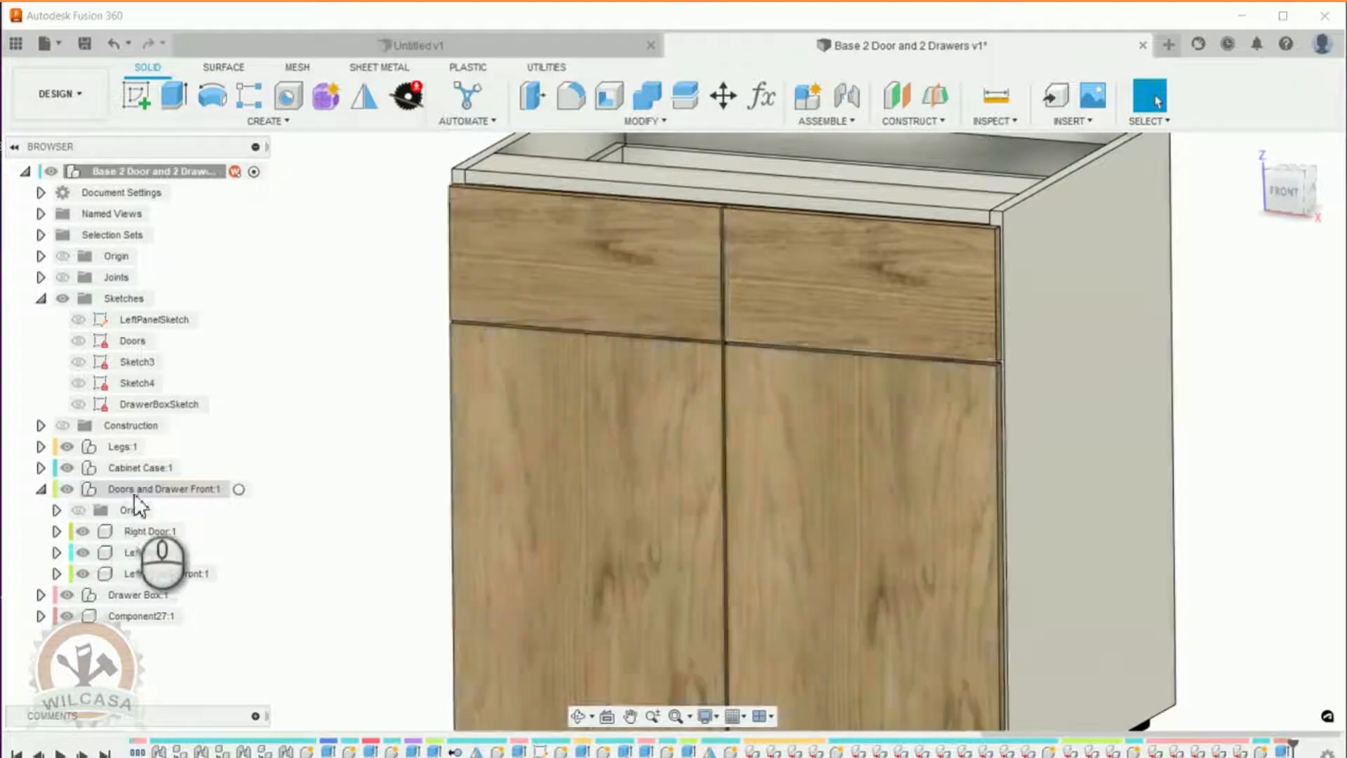
pyautogui.click(63, 489)
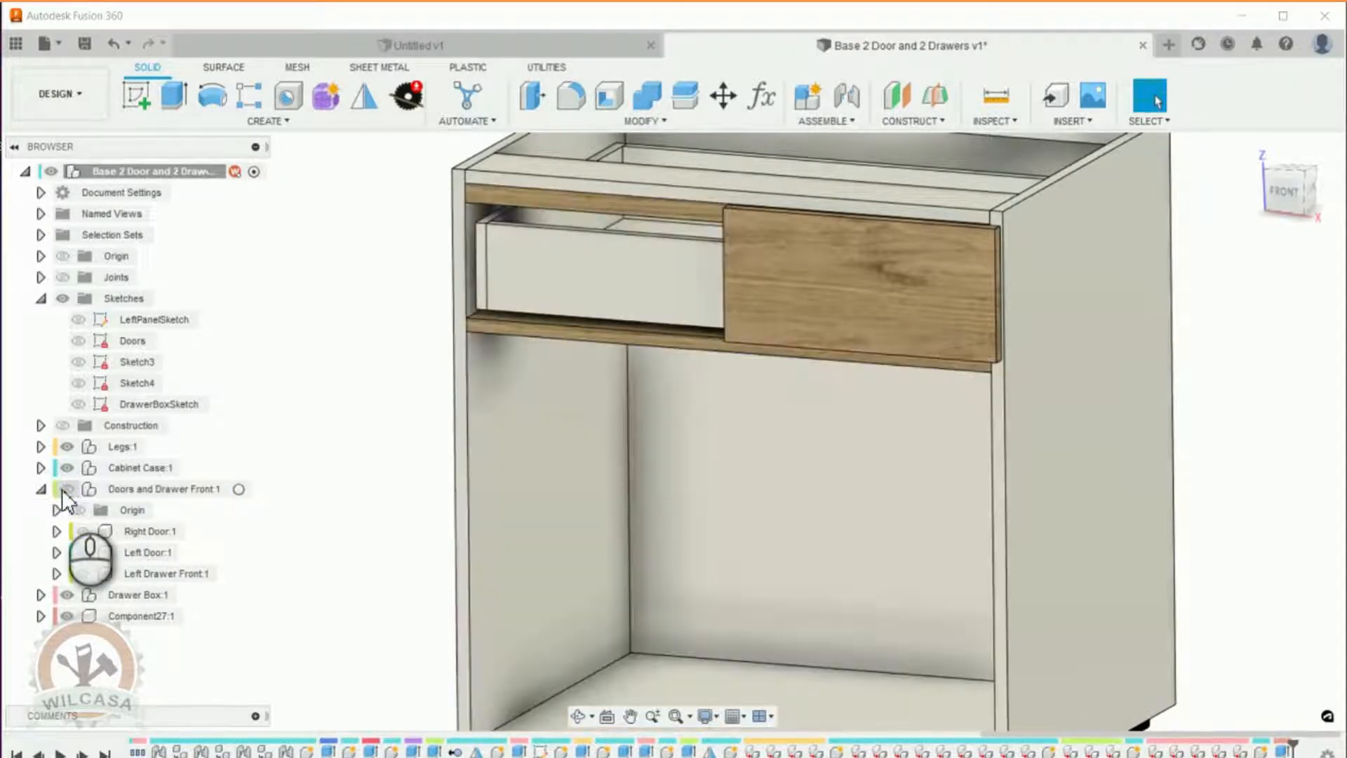
pyautogui.click(63, 490)
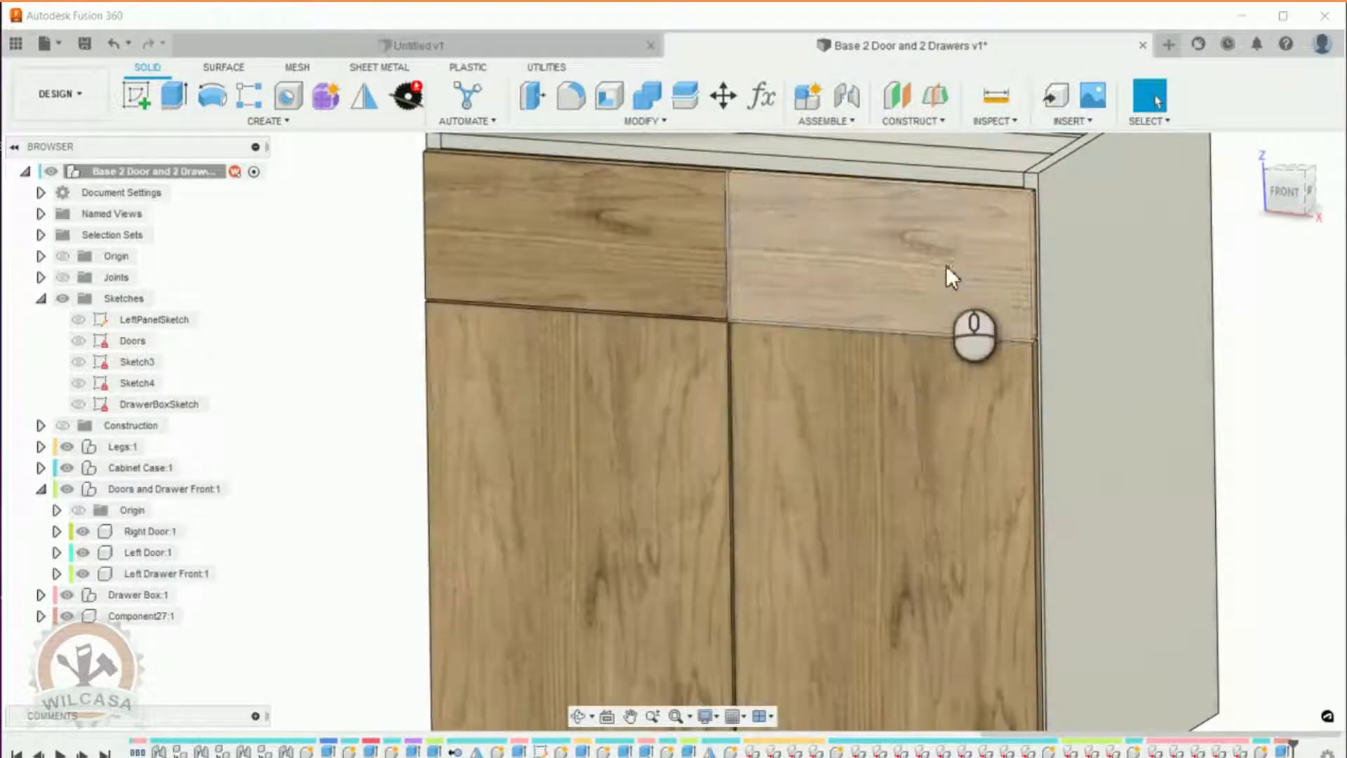
pyautogui.scroll(2, 920, 270)
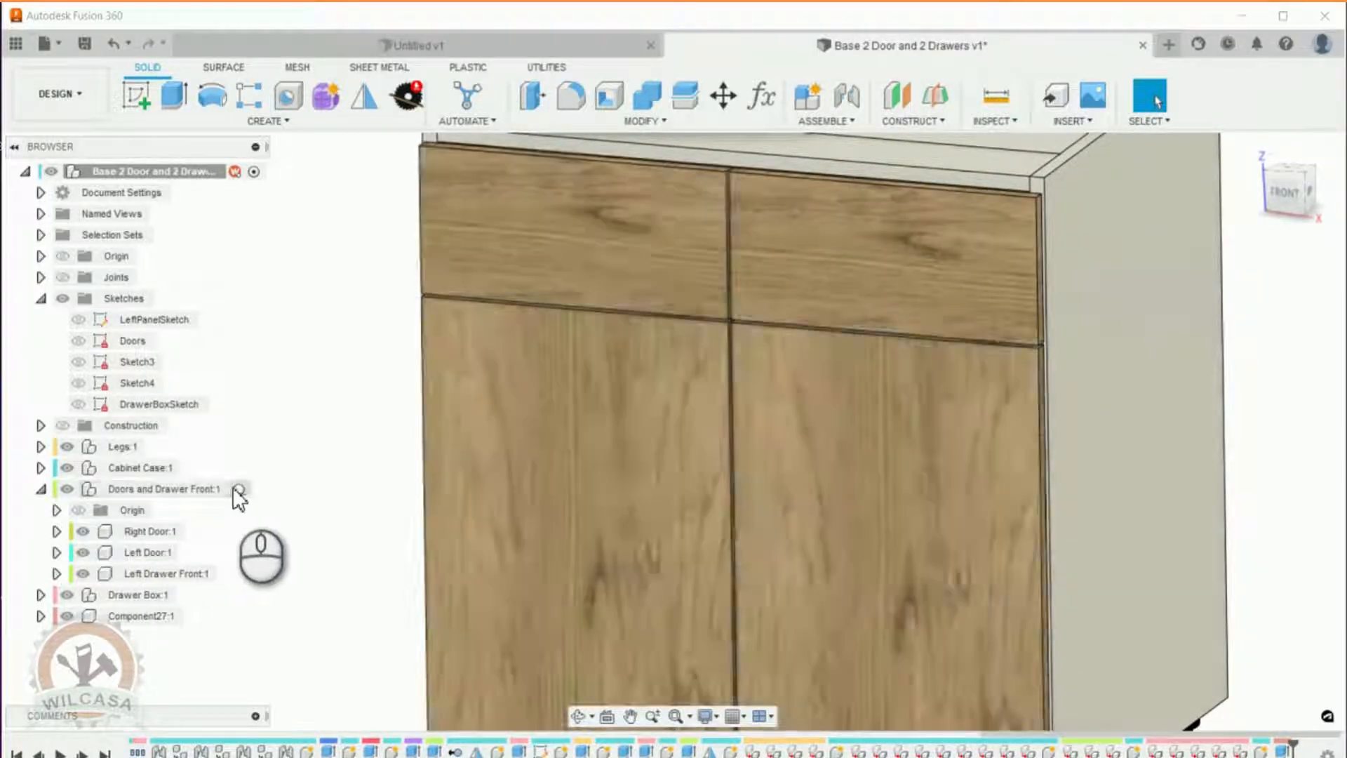
pyautogui.click(235, 489)
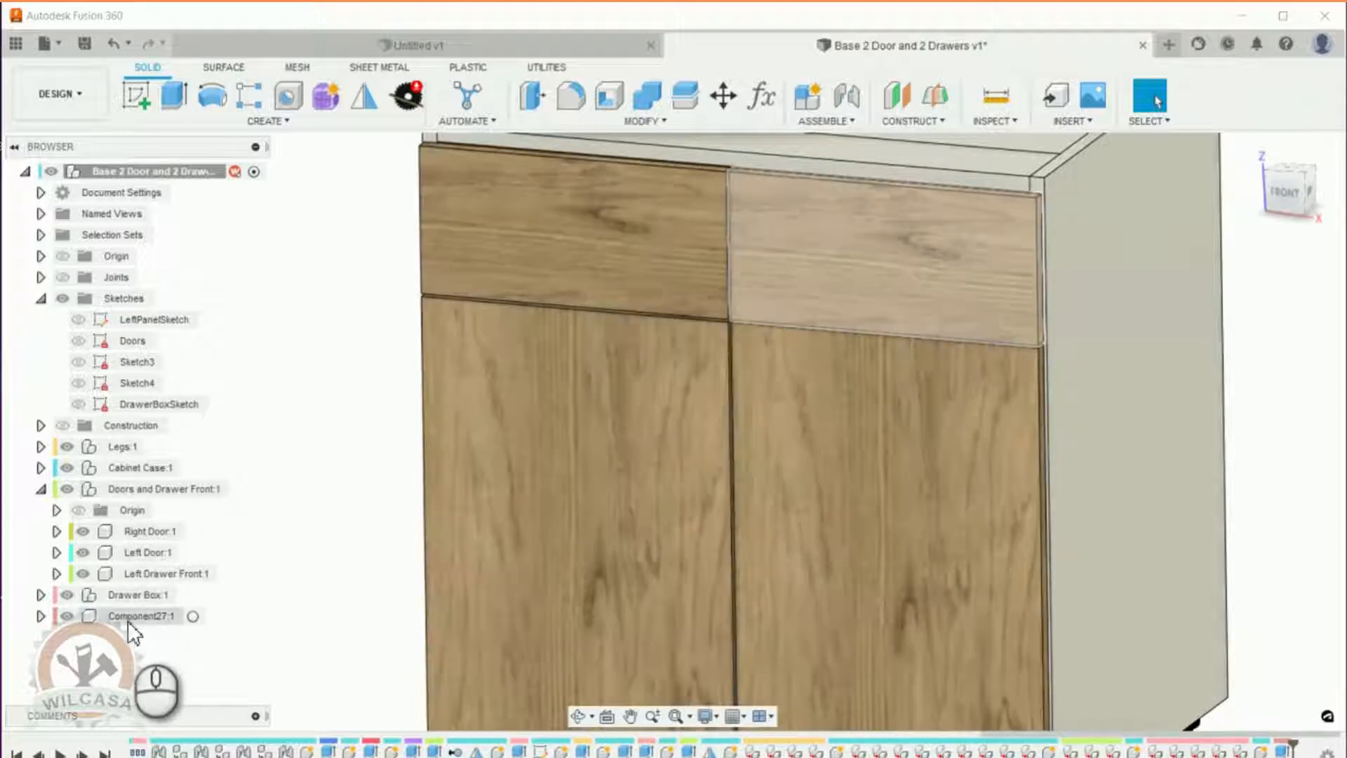
# Move the new drawer front component into Doors and Drawer Front and rename it Right Drawer Front.
pyautogui.click(127, 618)
pyautogui.moveTo(128, 626); pyautogui.dragTo(187, 495)
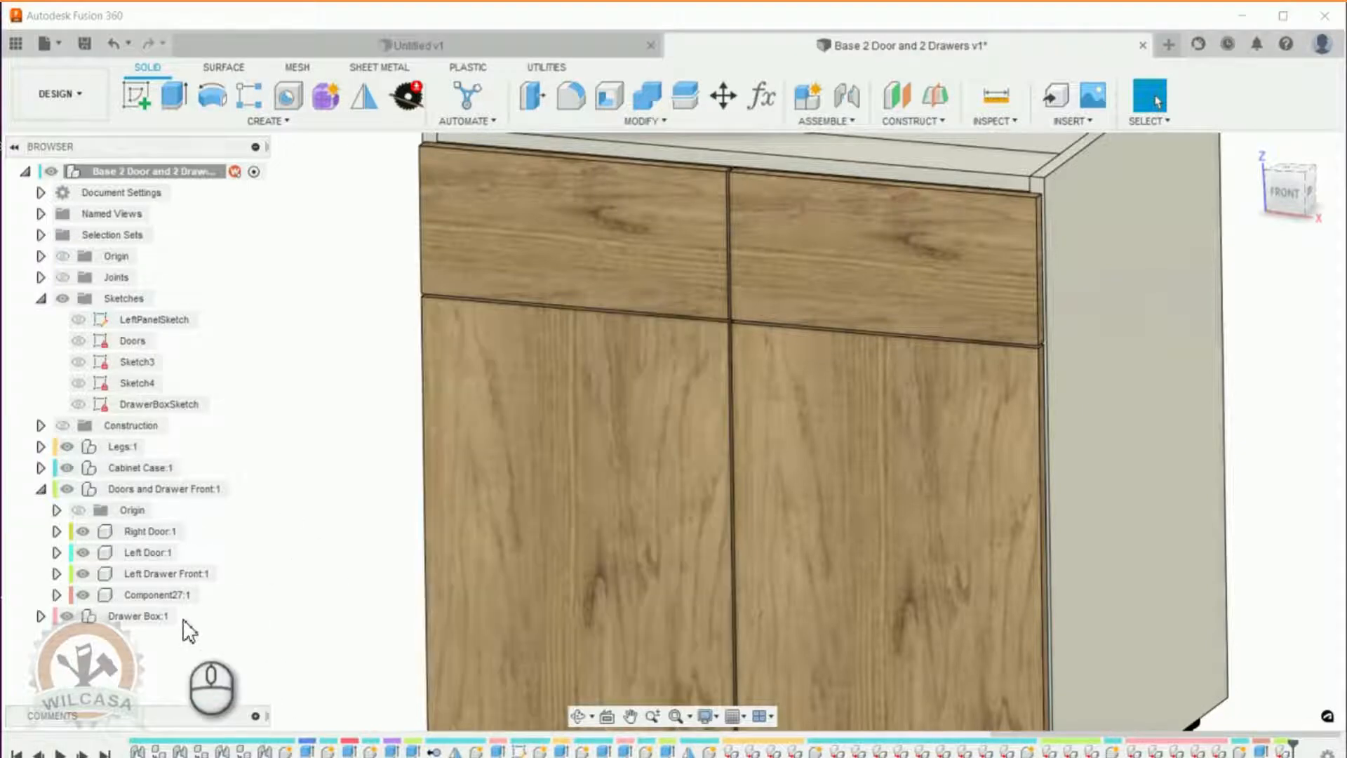
pyautogui.doubleClick(165, 594)
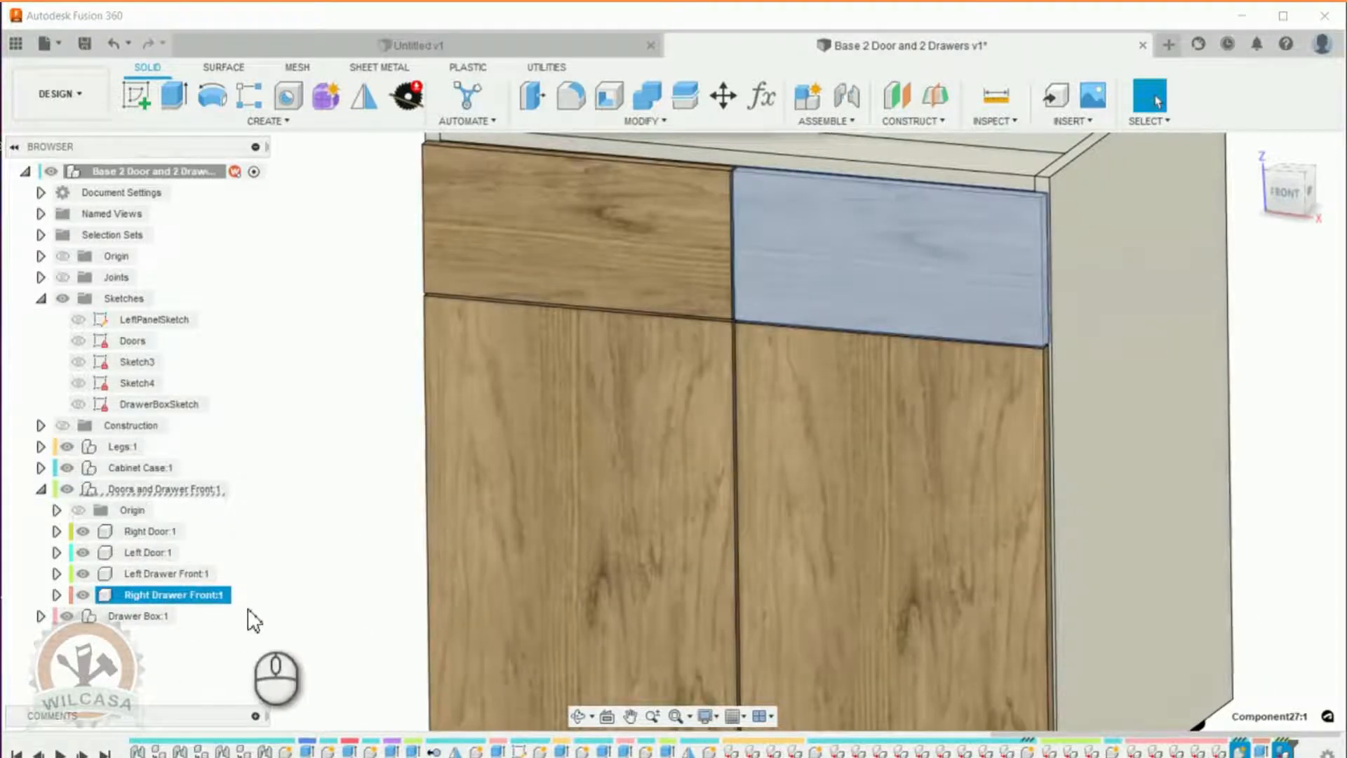
pyautogui.scroll(1, 253, 605)
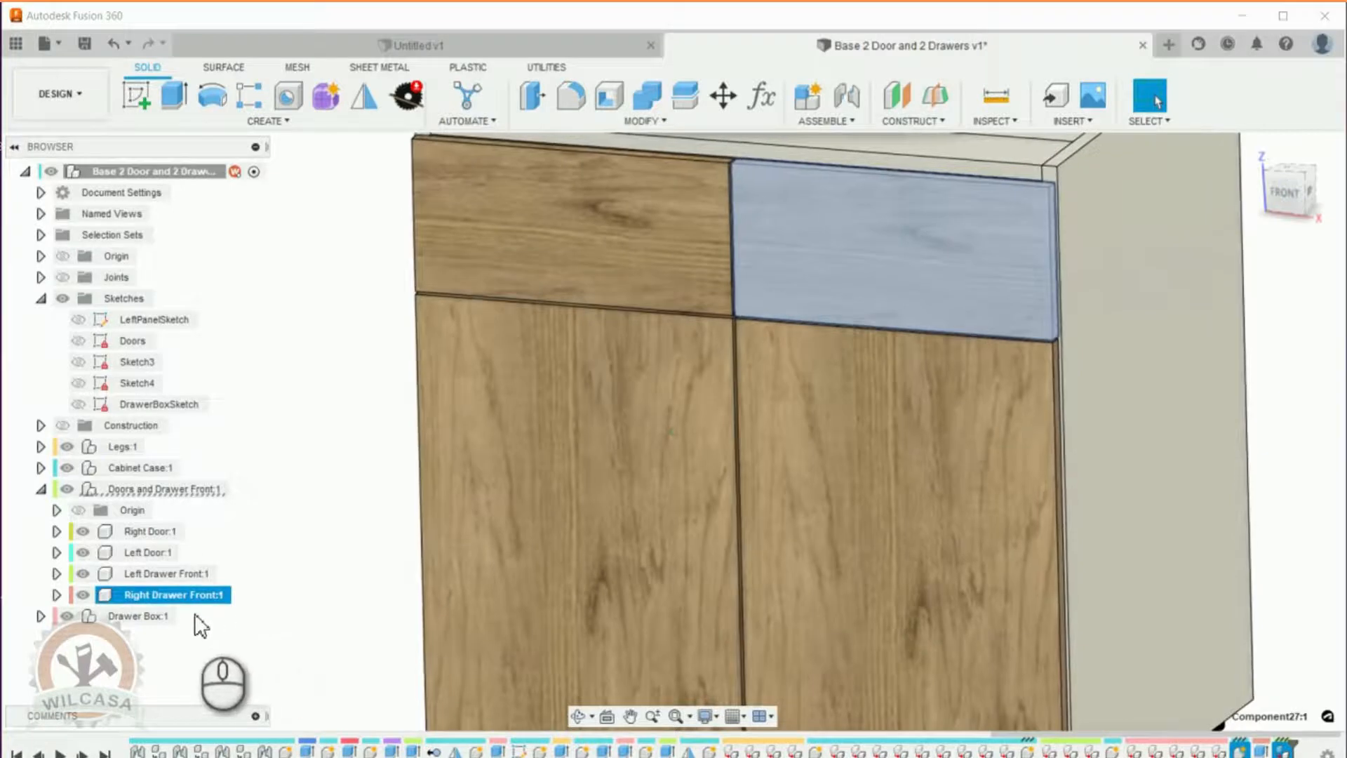
# Collapse and hide the Doors and Drawer Front component to expose the drawer box inside the cabinet.
pyautogui.click(41, 489)
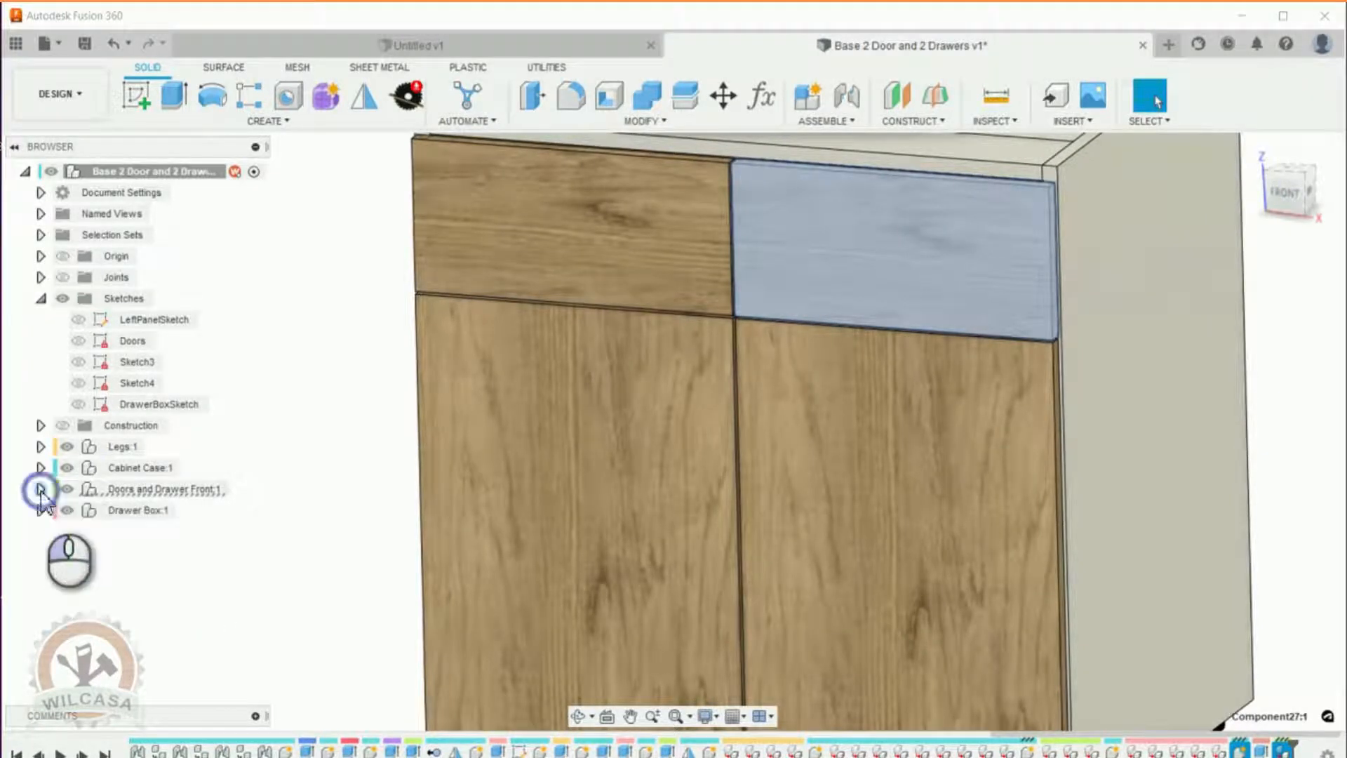
pyautogui.click(61, 492)
pyautogui.click(62, 490)
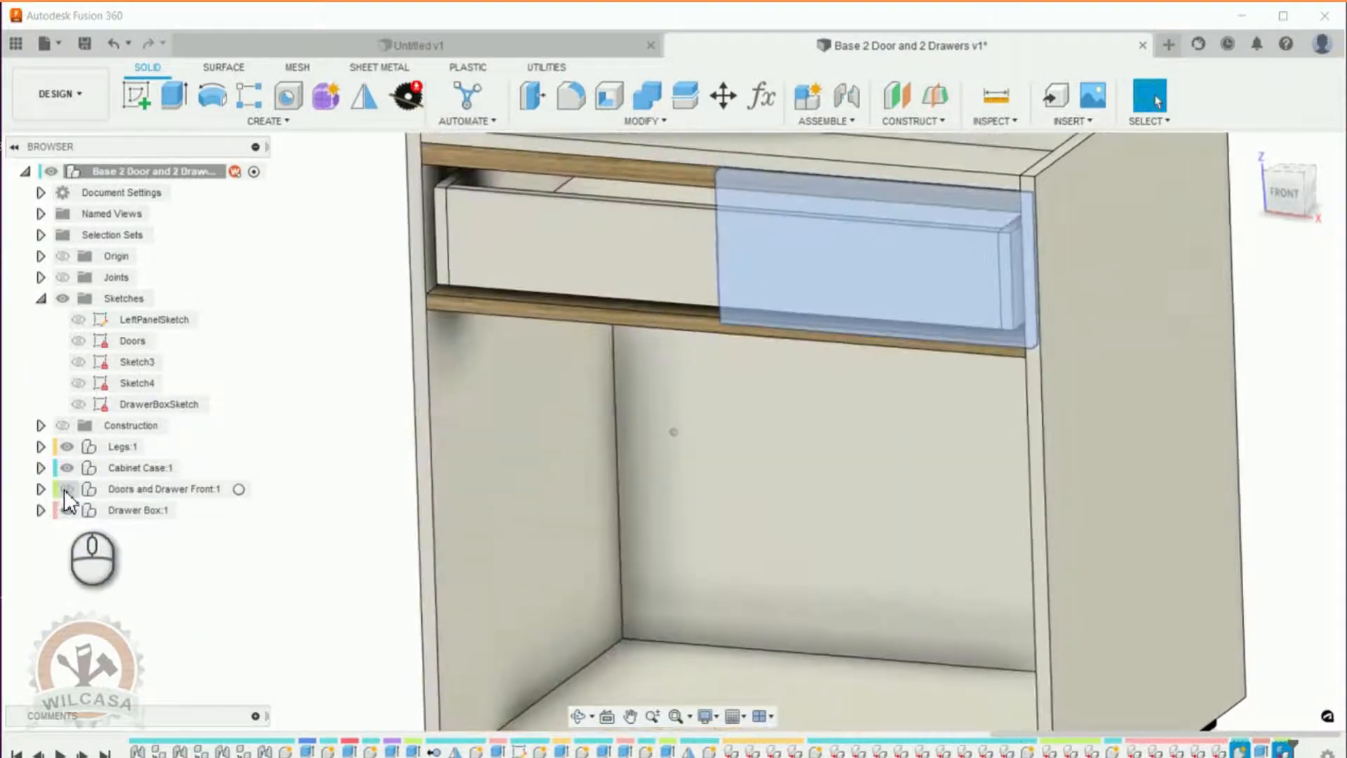
pyautogui.click(250, 527)
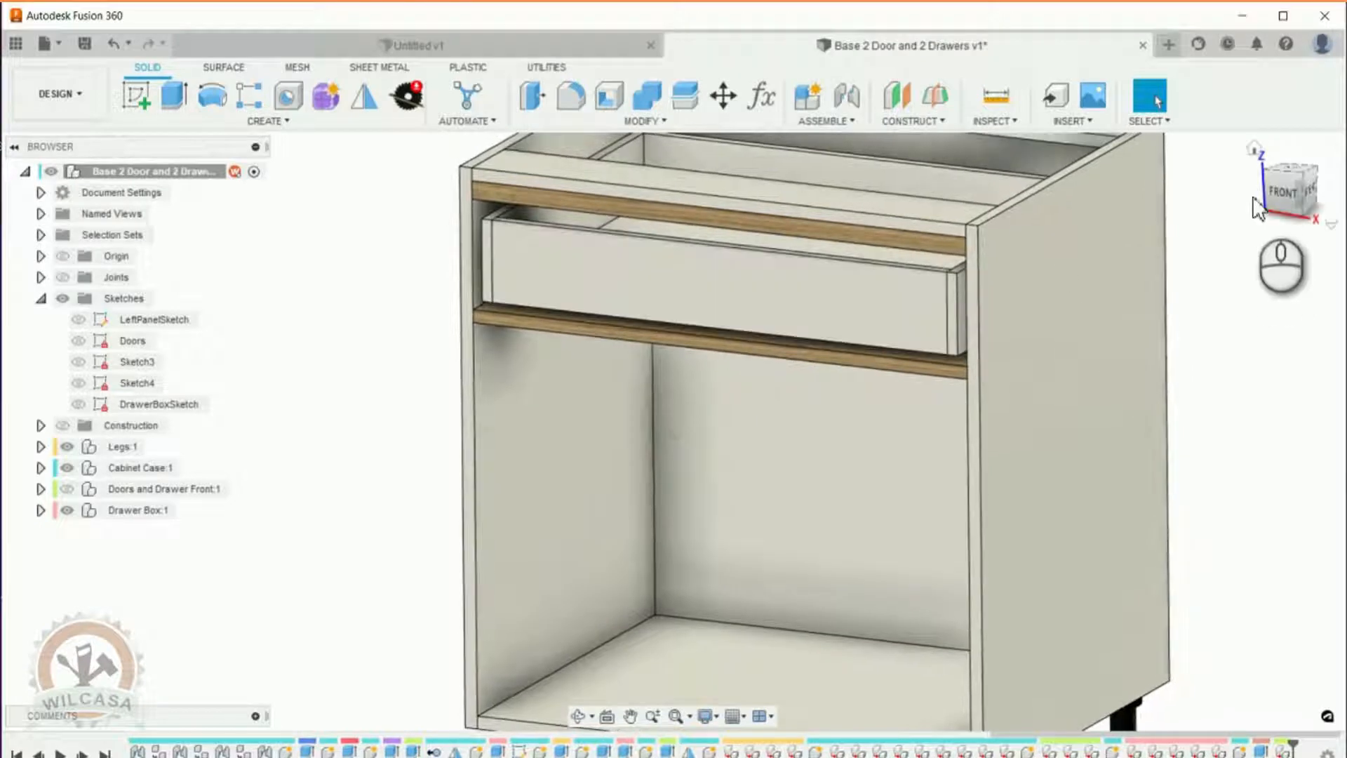
pyautogui.click(1253, 151)
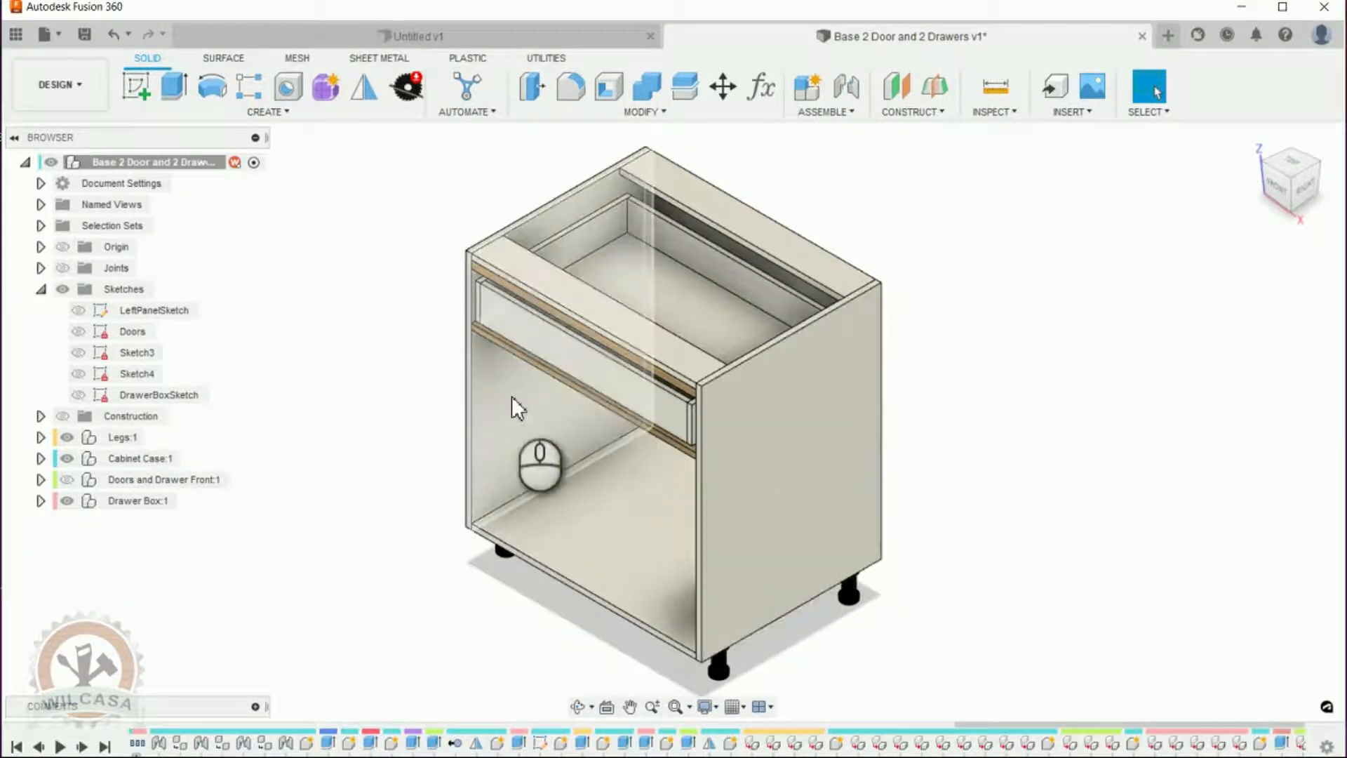
pyautogui.keyDown('shift'); pyautogui.moveTo(478, 419); pyautogui.dragTo(723, 326, button='middle'); pyautogui.keyUp('shift')
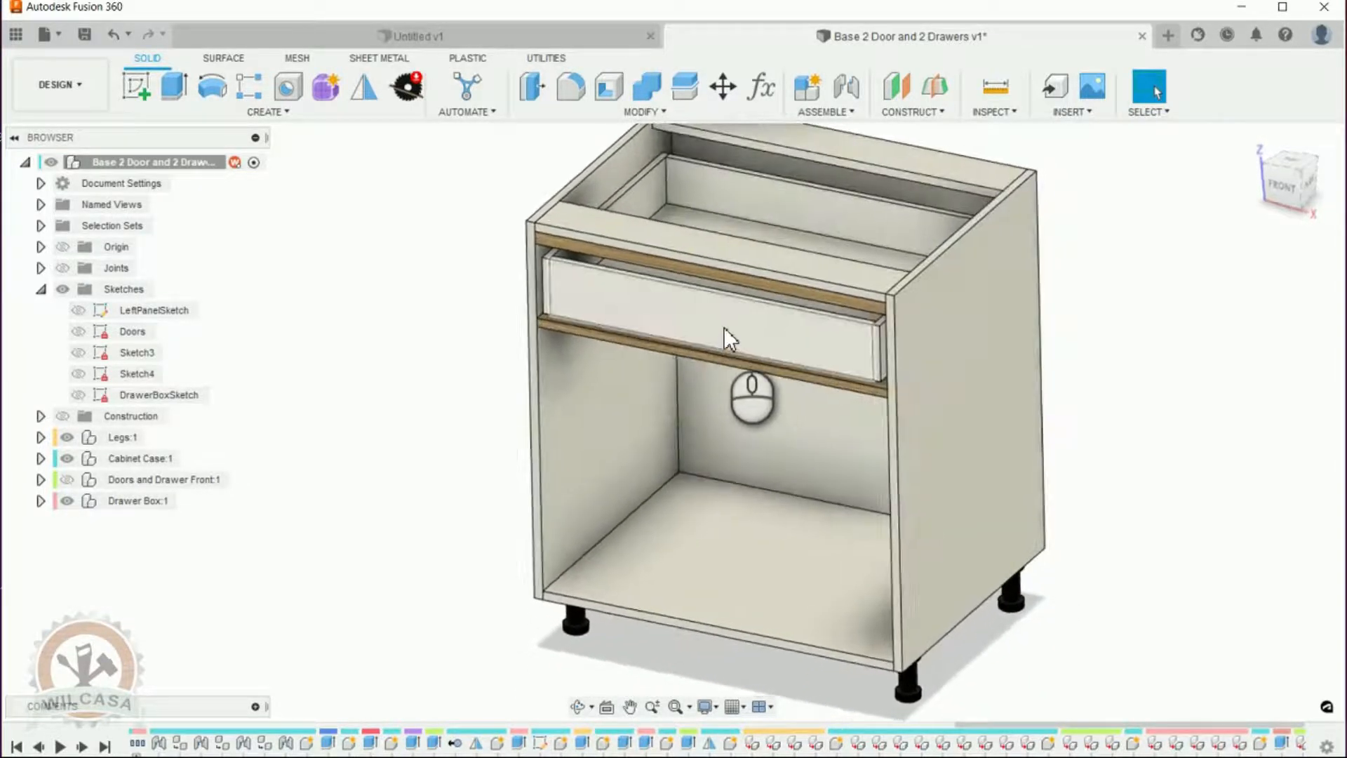
# Expand the Drawer Box component and activate it.
pyautogui.click(725, 327)
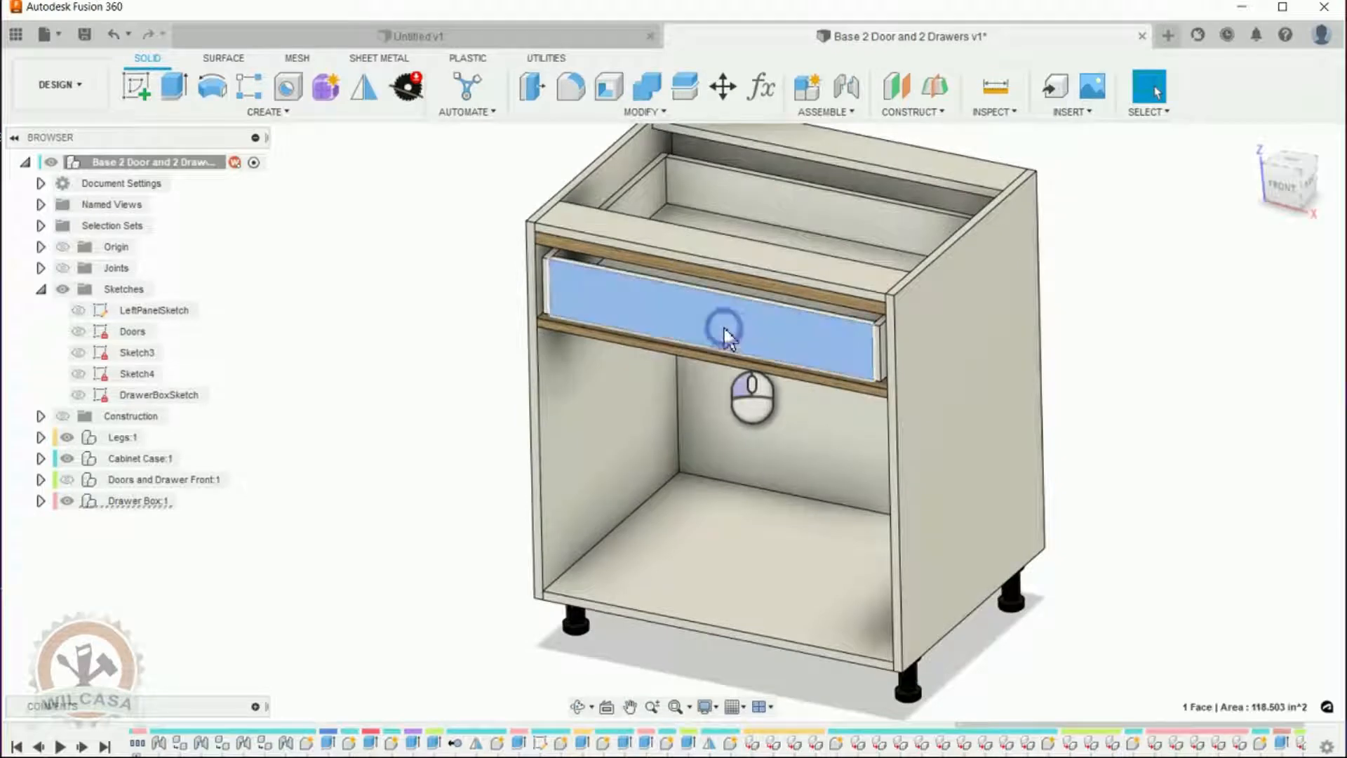
pyautogui.click(40, 501)
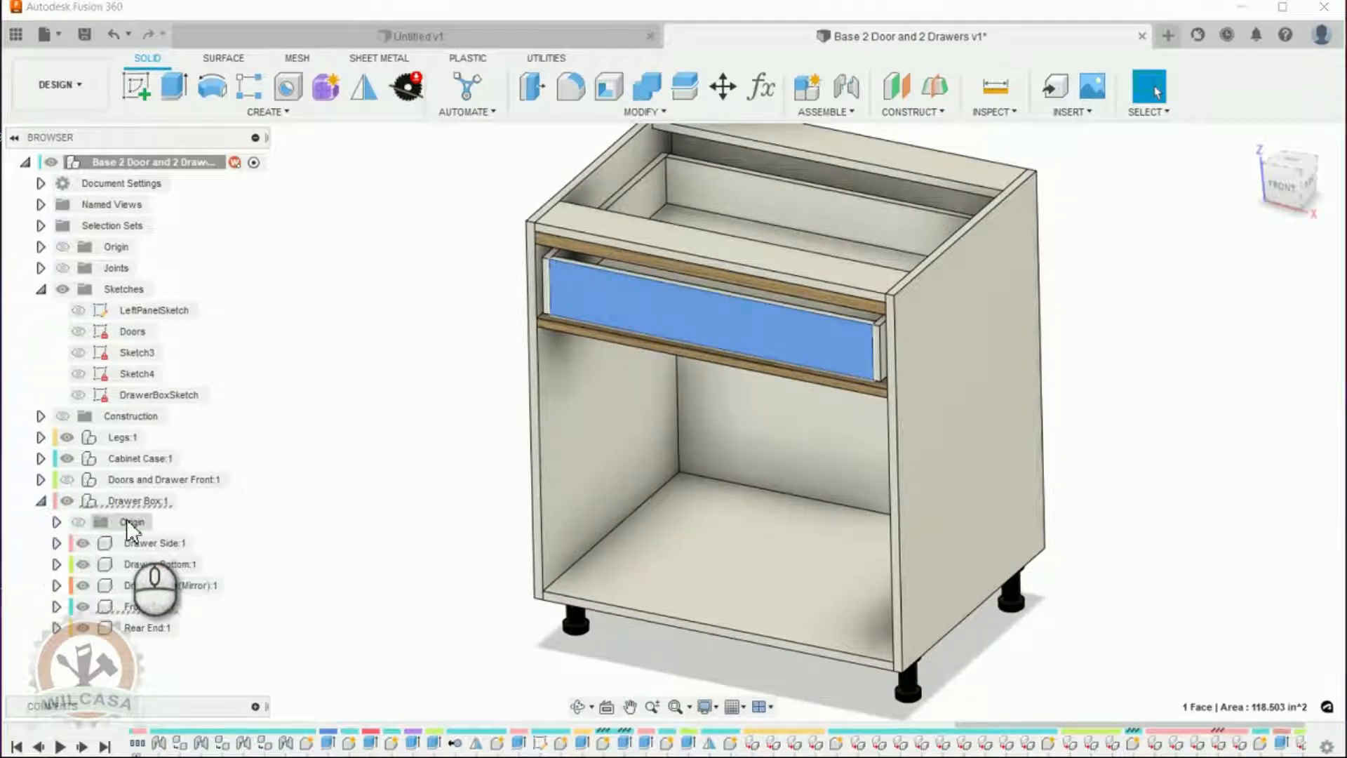
pyautogui.click(144, 500)
pyautogui.click(187, 502)
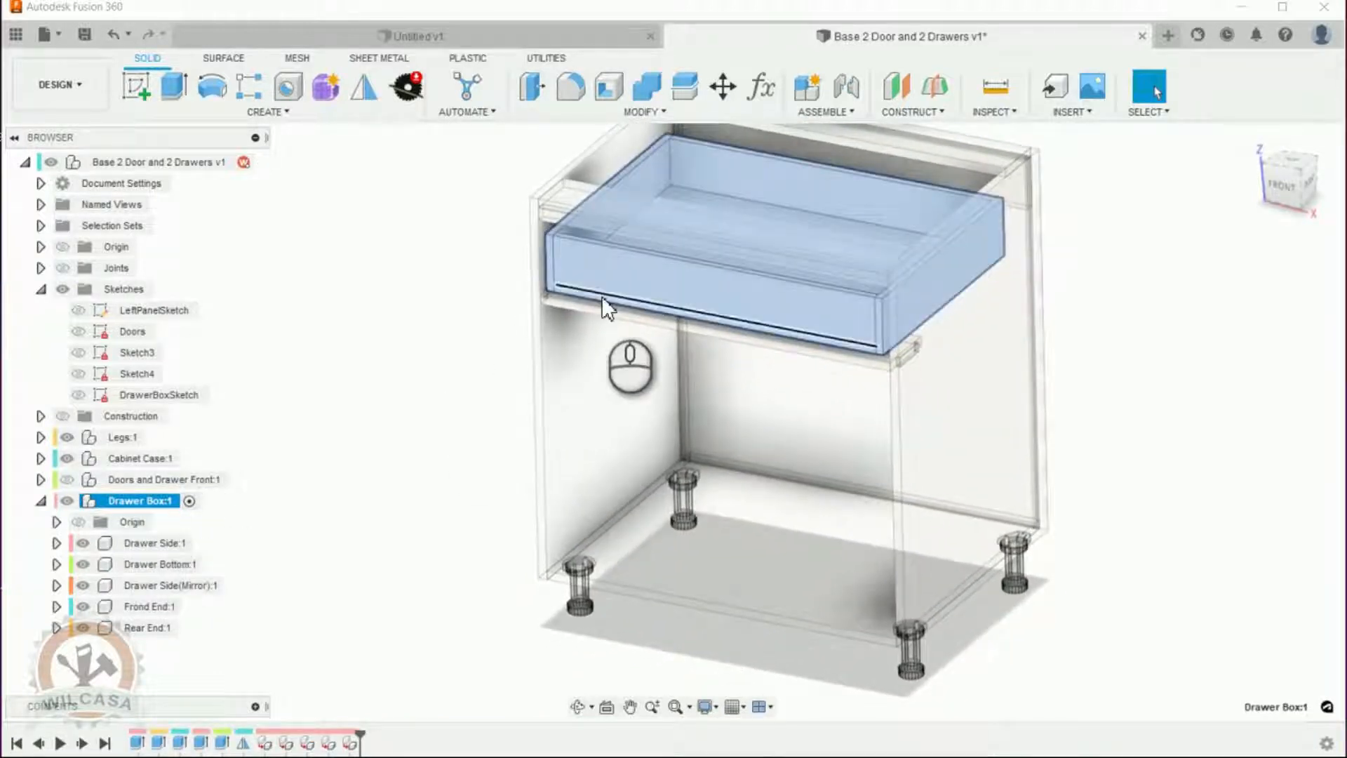
# Open the extrusion feature of the drawer box's front end piece for editing.
pyautogui.click(460, 288)
pyautogui.click(635, 270)
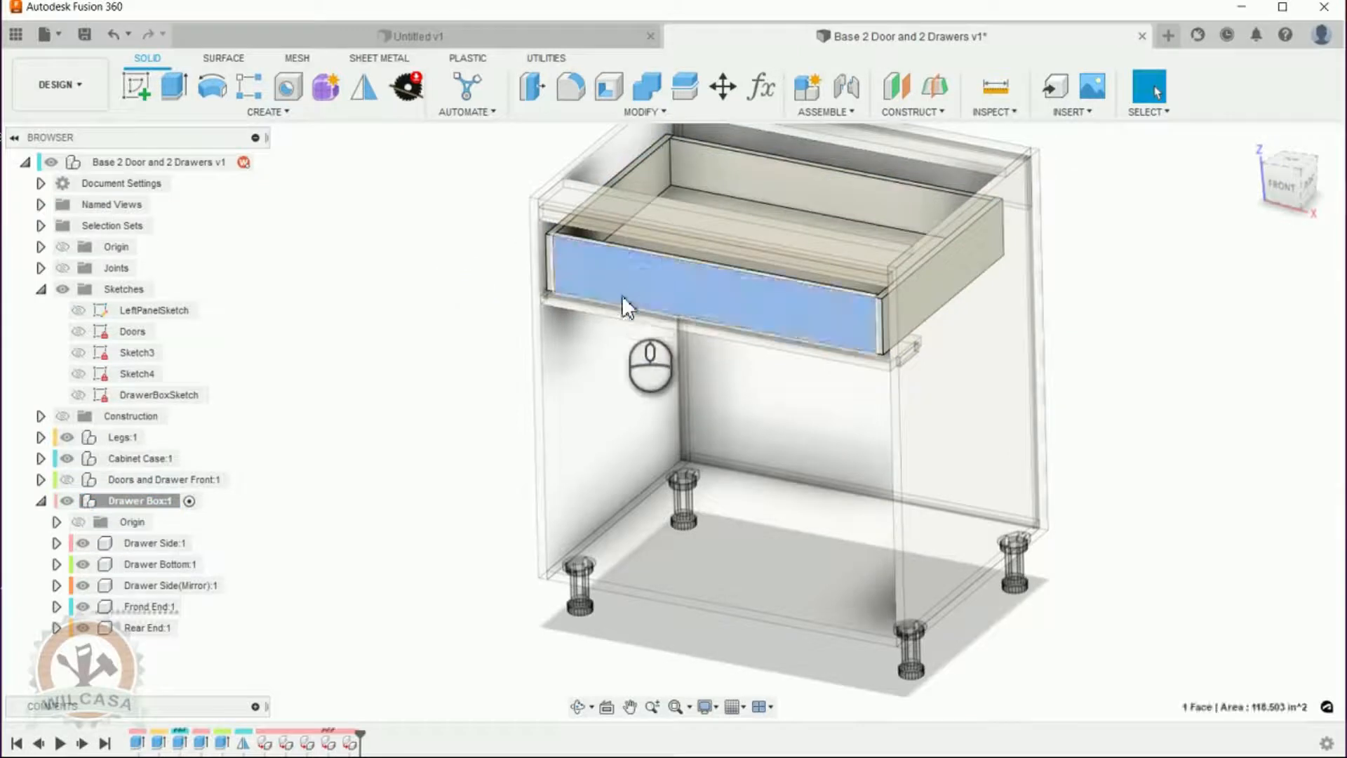
pyautogui.click(121, 606)
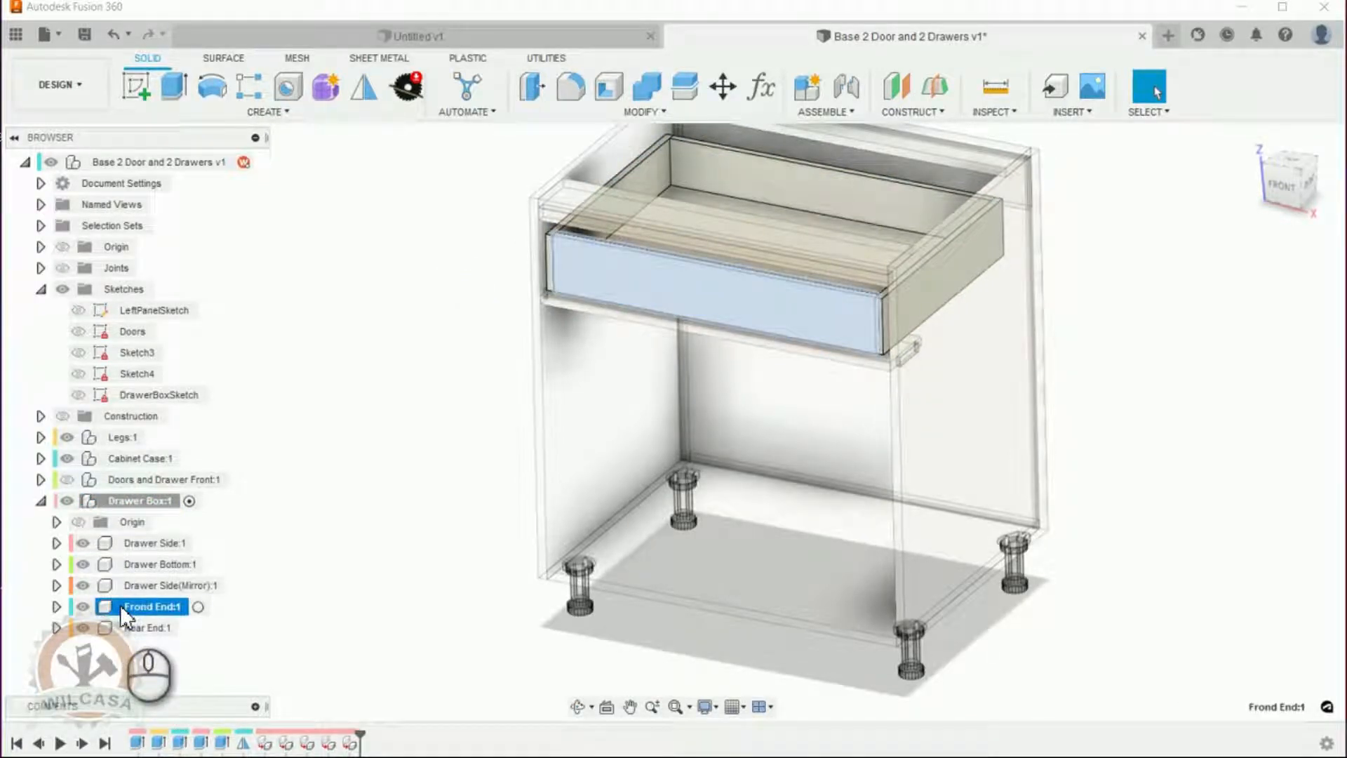
pyautogui.click(180, 742)
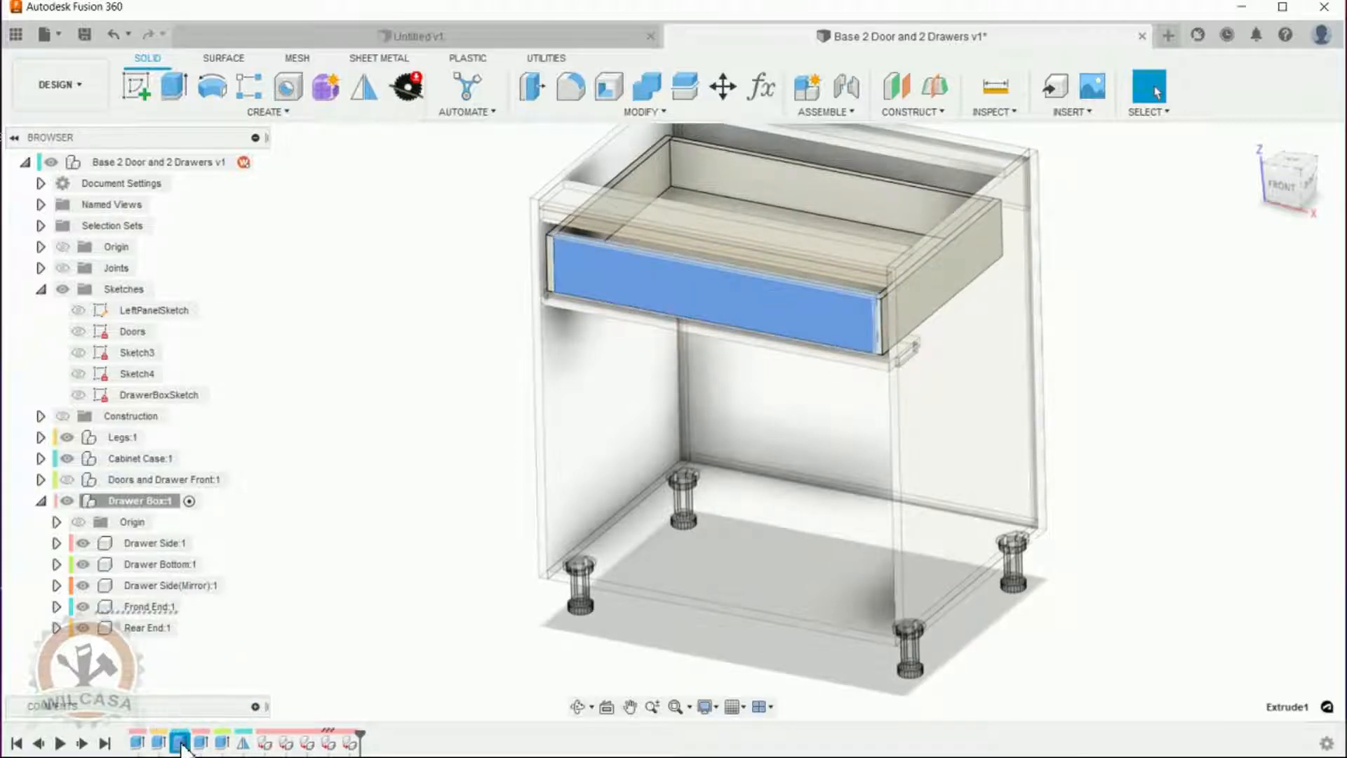
pyautogui.rightClick(181, 745)
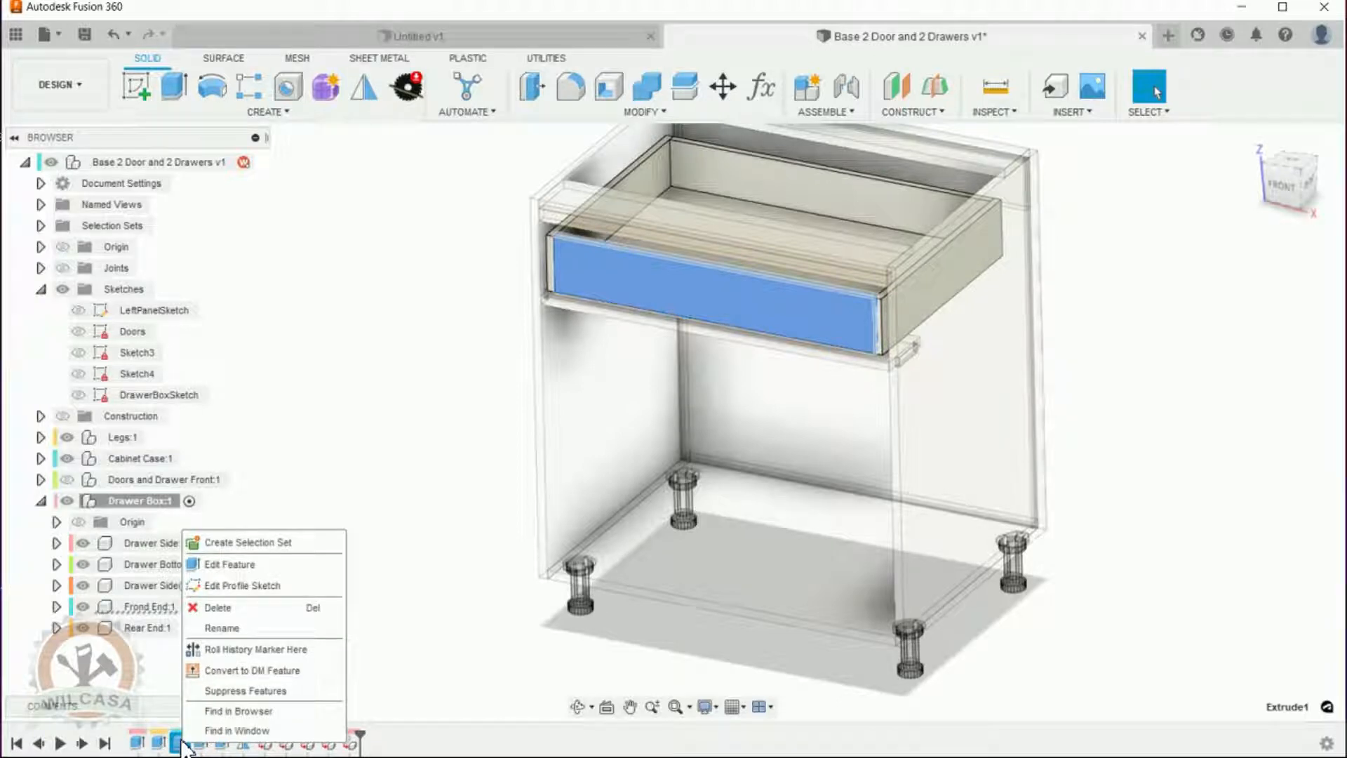
pyautogui.click(225, 564)
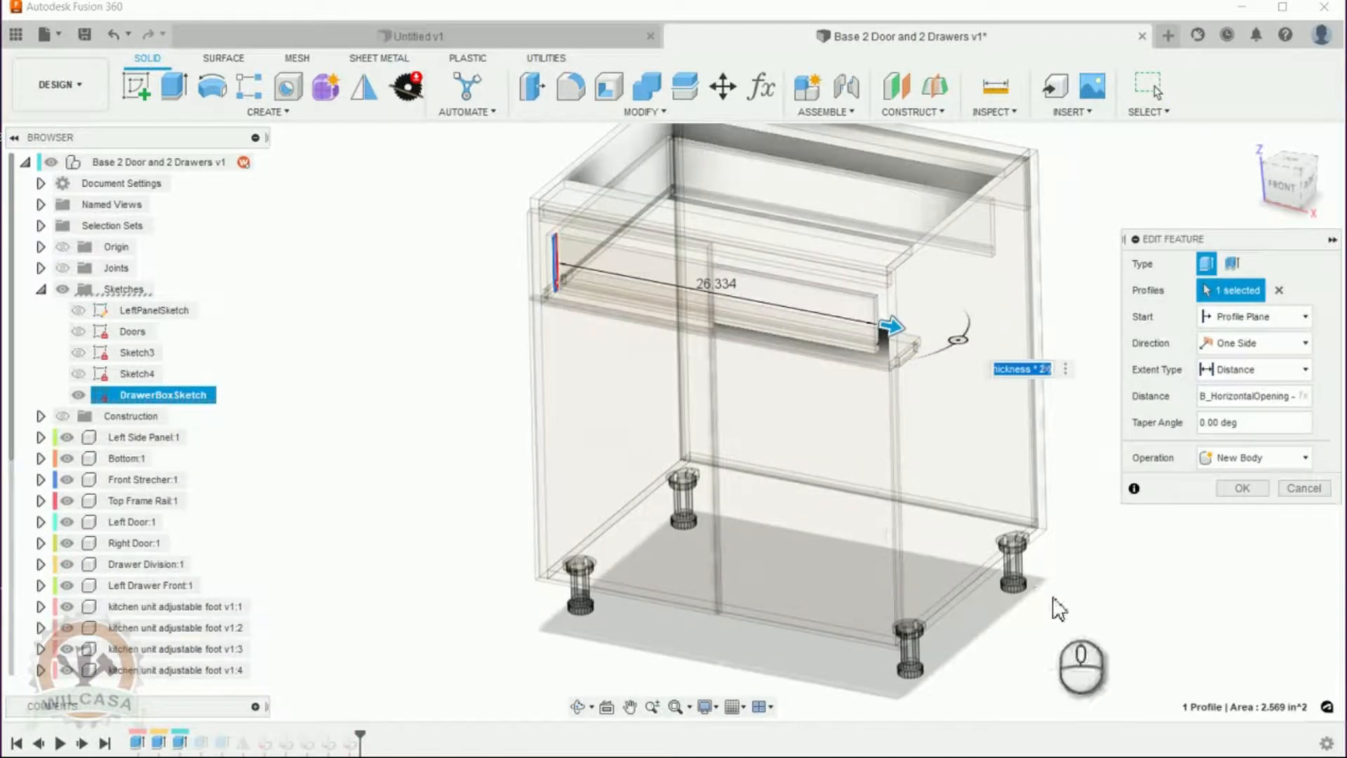
# Read through the full distance expression of the drawer box front end extrusion, term by term.
pyautogui.scroll(1, 1053, 598)
pyautogui.scroll(3, 1053, 598)
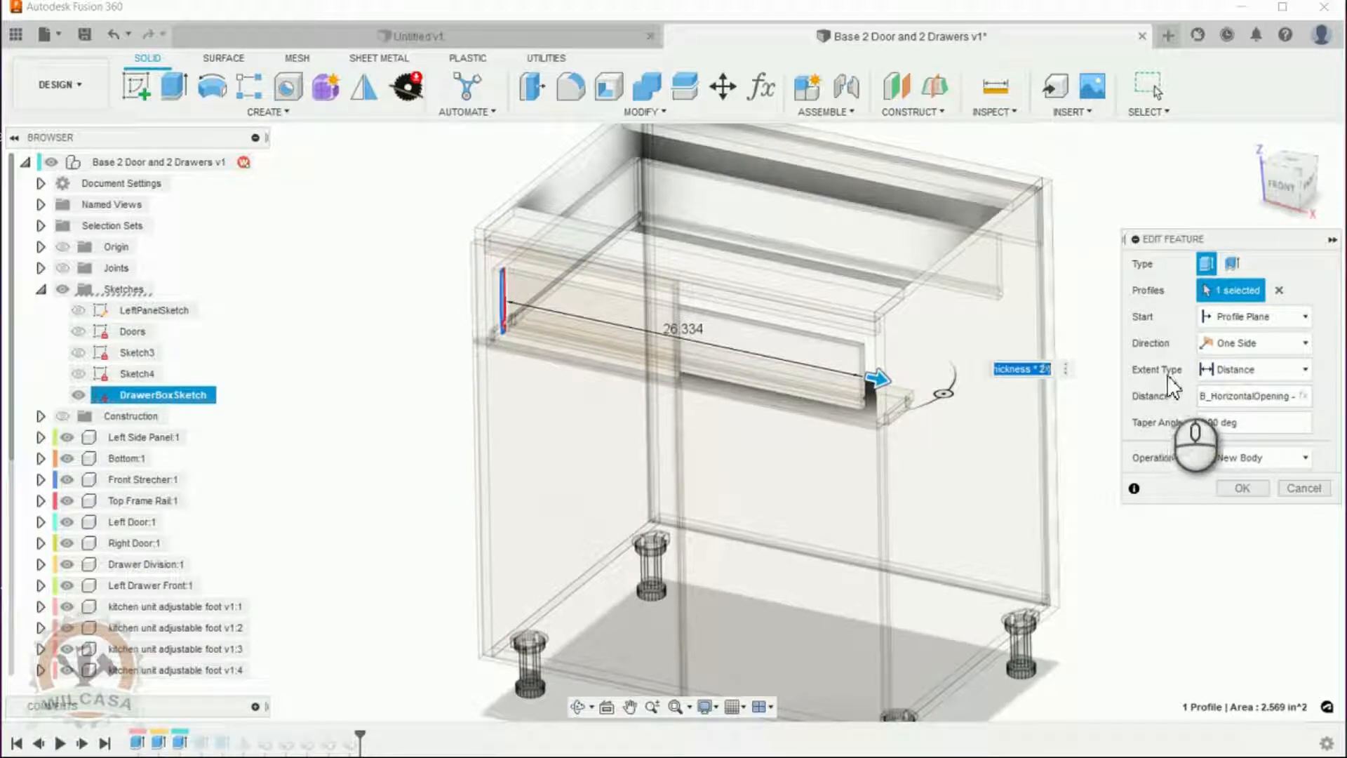
pyautogui.click(1201, 397)
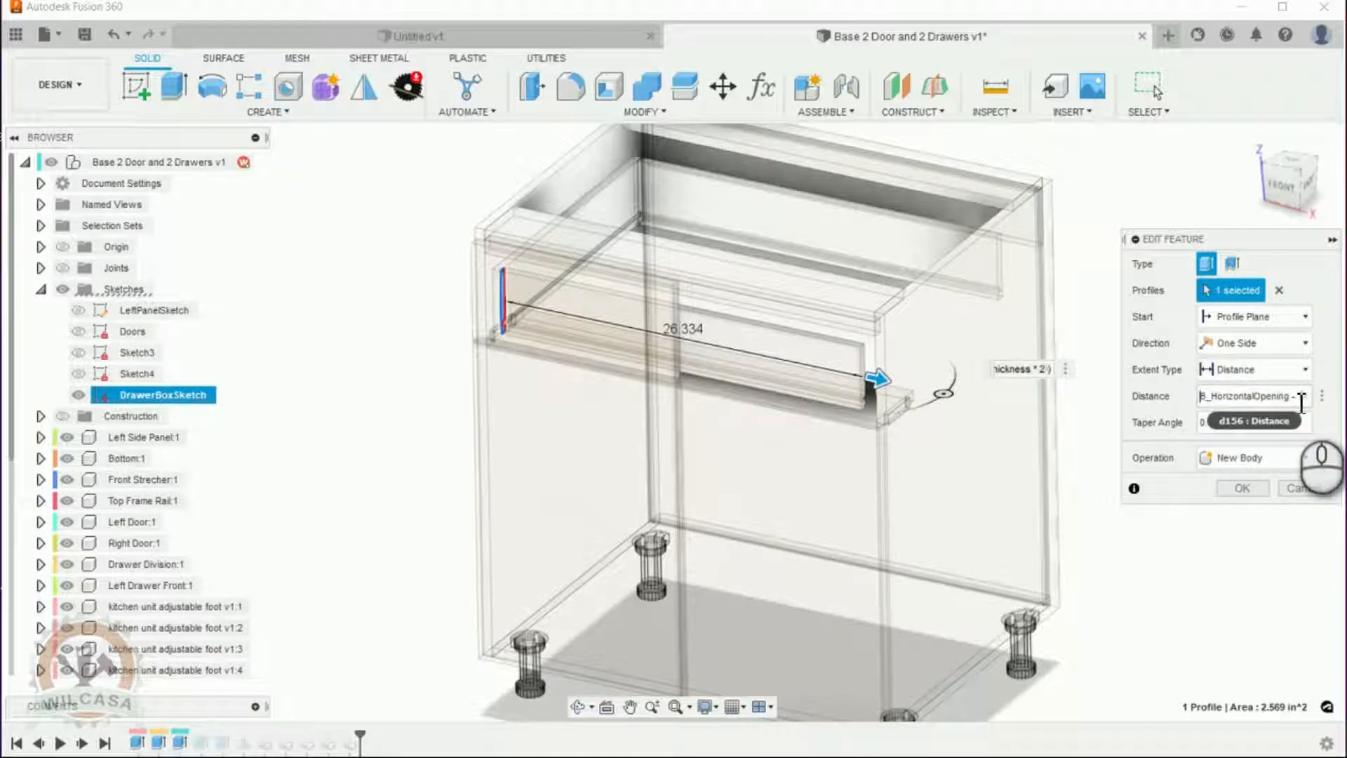
pyautogui.press('Right')
pyautogui.press('Right')
pyautogui.press('Right')
pyautogui.press('Right')
pyautogui.press('Right')
pyautogui.press('Right')
pyautogui.press('Right')
pyautogui.press('Right')
pyautogui.press('Right')
pyautogui.press('Right')
pyautogui.press('Right')
pyautogui.press('Right')
pyautogui.press('Right')
pyautogui.press('Right')
pyautogui.press('Right')
pyautogui.press('Right')
pyautogui.press('Right')
pyautogui.press('Right')
pyautogui.press('Right')
pyautogui.press('Right')
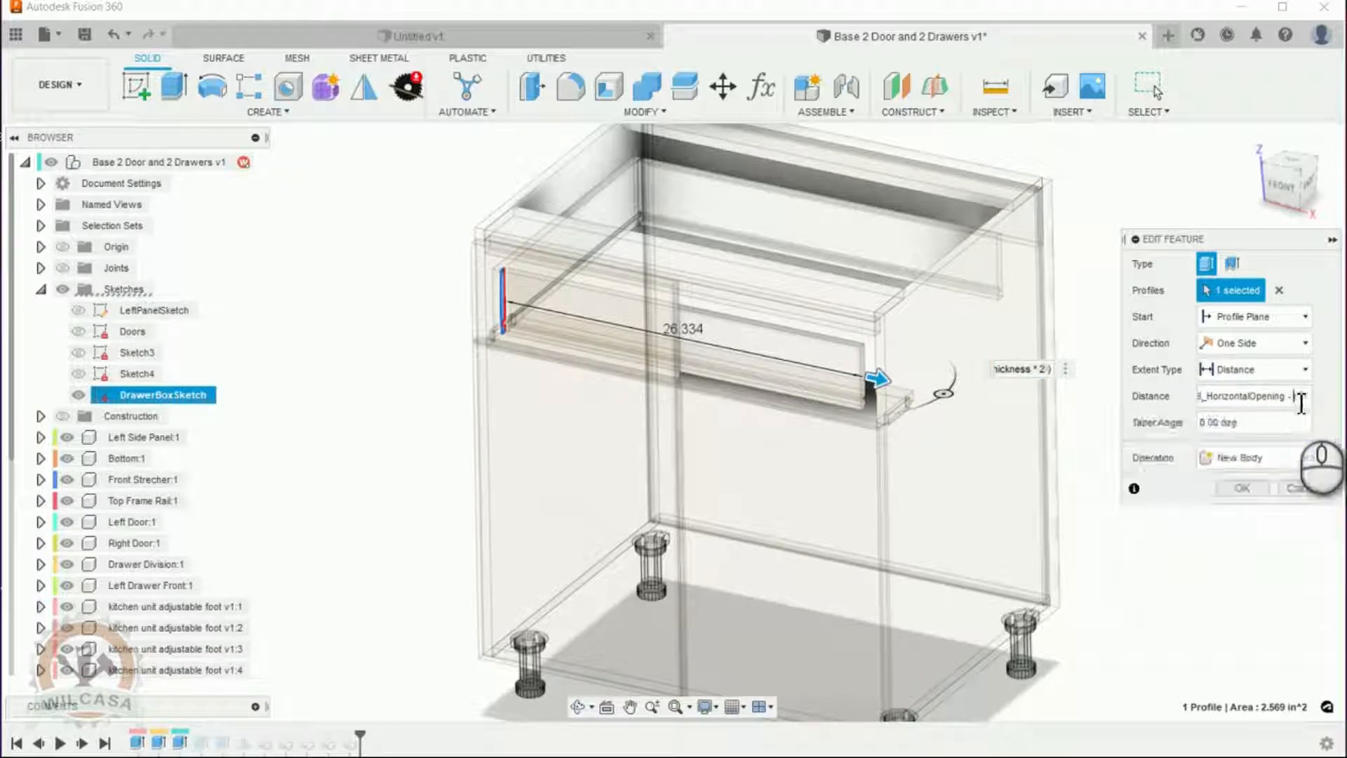
pyautogui.press('Right')
pyautogui.press('Right')
pyautogui.press('Right')
pyautogui.press('Right')
pyautogui.press('Right')
pyautogui.press('Right')
pyautogui.press('Right')
pyautogui.press('Right')
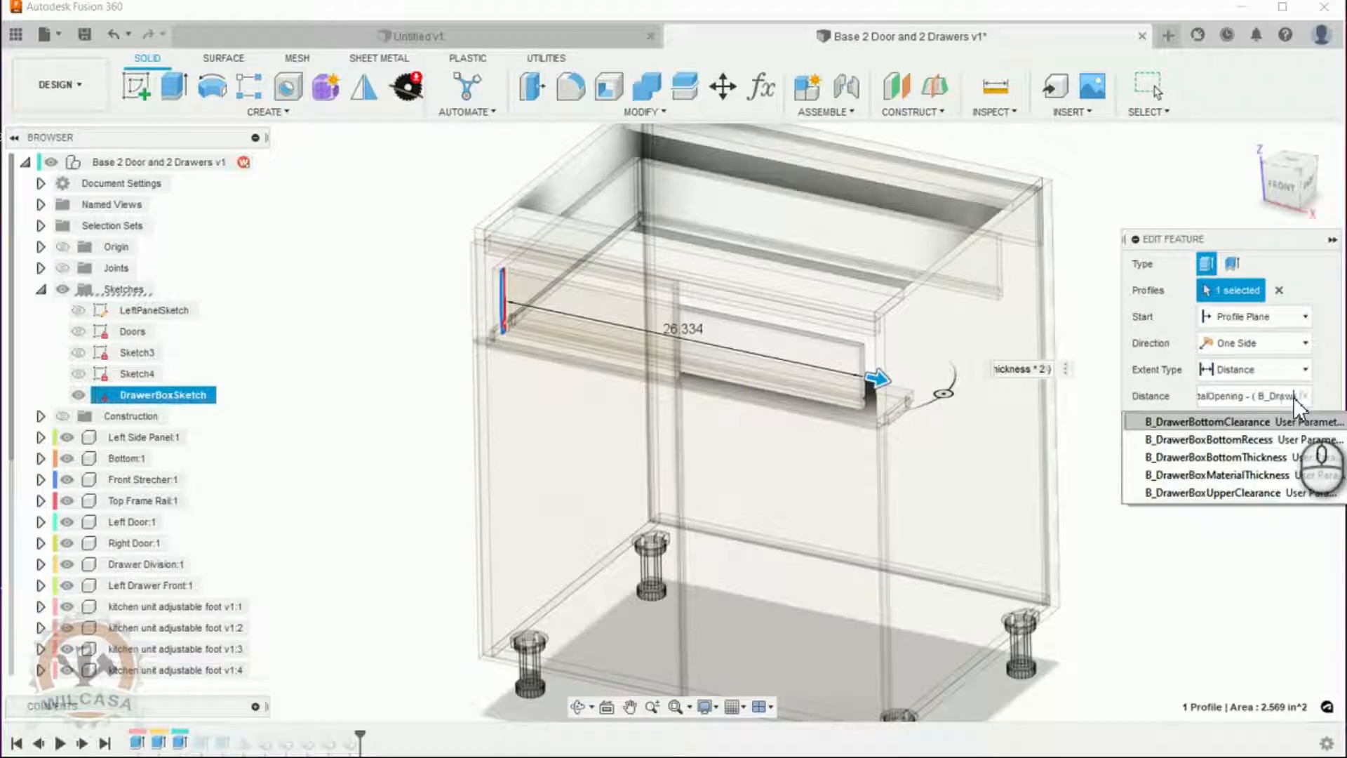
pyautogui.press('Right')
pyautogui.press('Right')
pyautogui.press('Right')
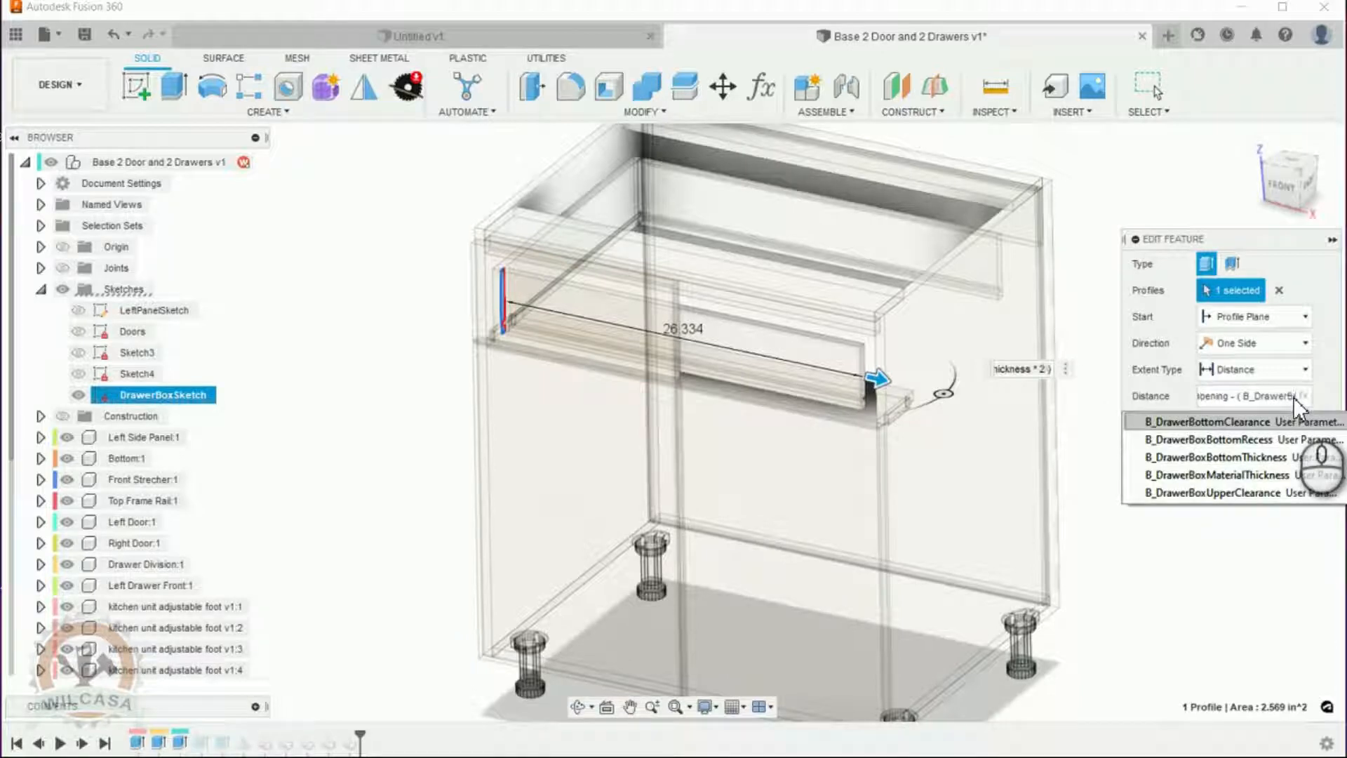
pyautogui.press('Right')
pyautogui.press('Right')
pyautogui.press('Right')
pyautogui.press('Right')
pyautogui.press('Right')
pyautogui.press('Right')
pyautogui.press('Right')
pyautogui.press('Right')
pyautogui.press('Right')
pyautogui.press('Right')
pyautogui.press('Right')
pyautogui.press('Right')
pyautogui.press('Right')
pyautogui.press('Right')
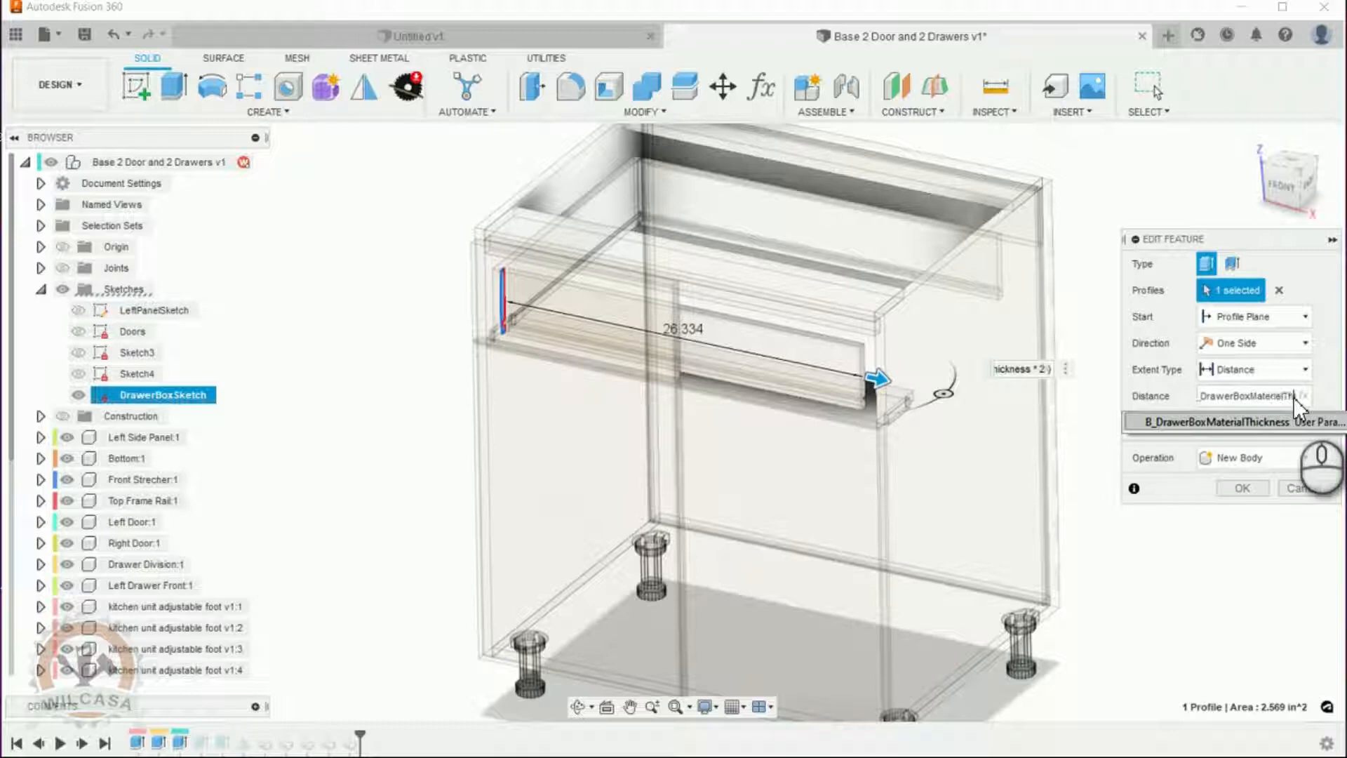
pyautogui.press('Right')
pyautogui.press('Right')
pyautogui.press('Right')
pyautogui.press('Right')
pyautogui.press('Right')
pyautogui.press('Right')
pyautogui.press('Right')
pyautogui.press('Right')
pyautogui.press('Right')
pyautogui.press('Right')
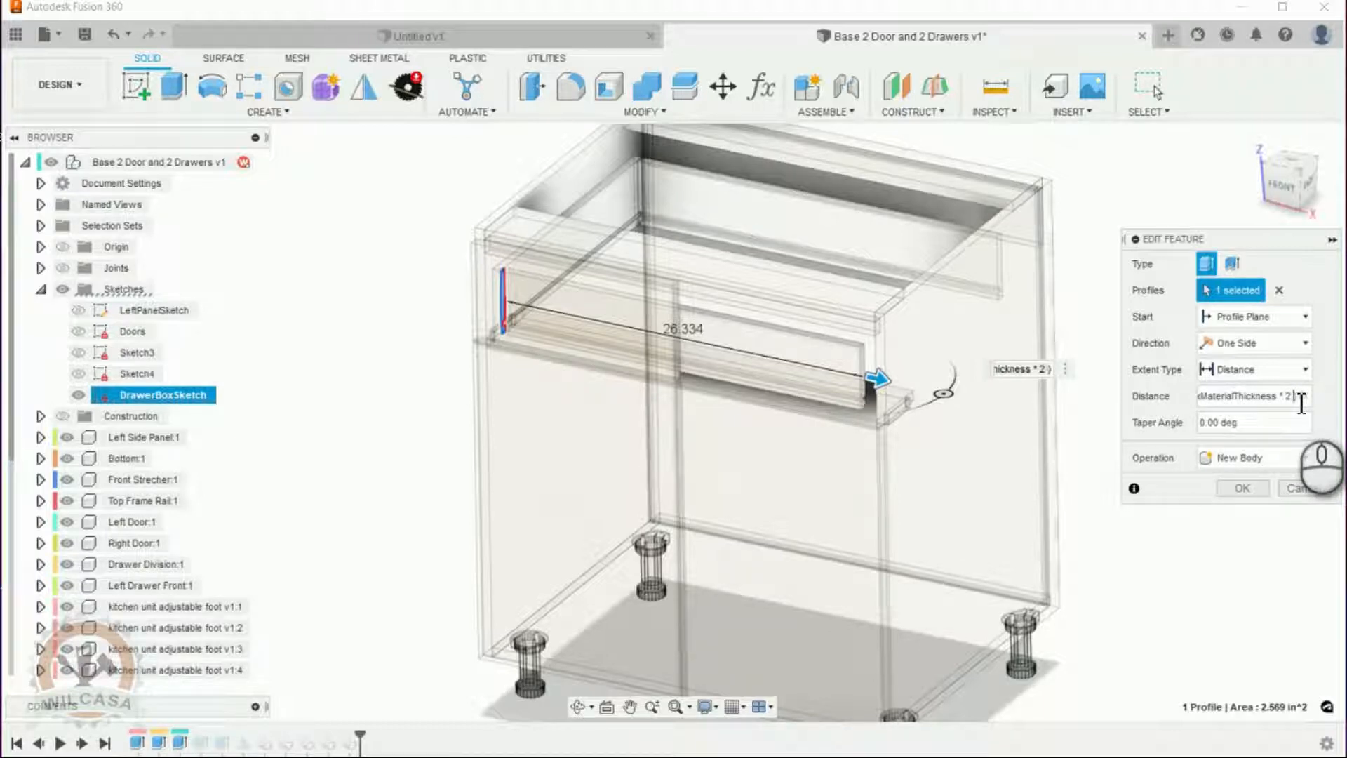
pyautogui.write('( B_SlidesTh')
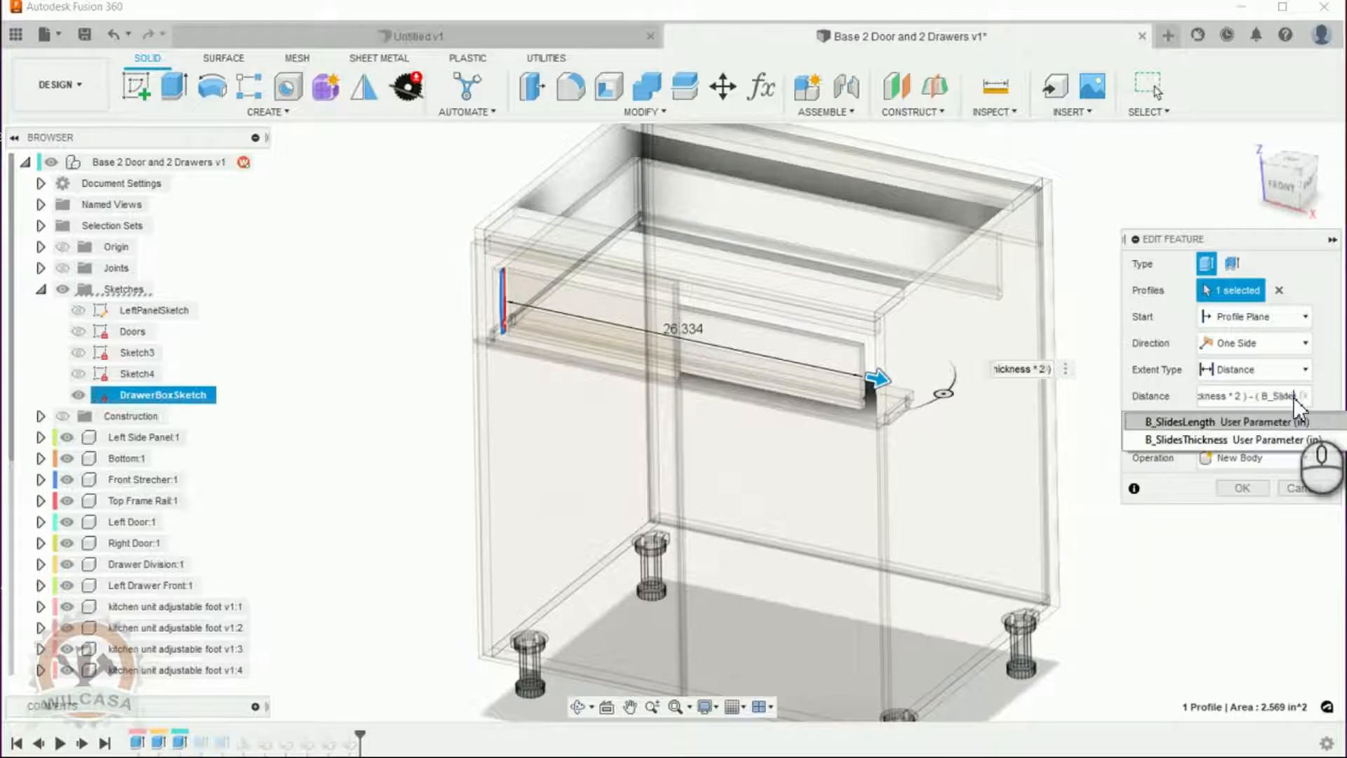
pyautogui.write('ness * 2 )')
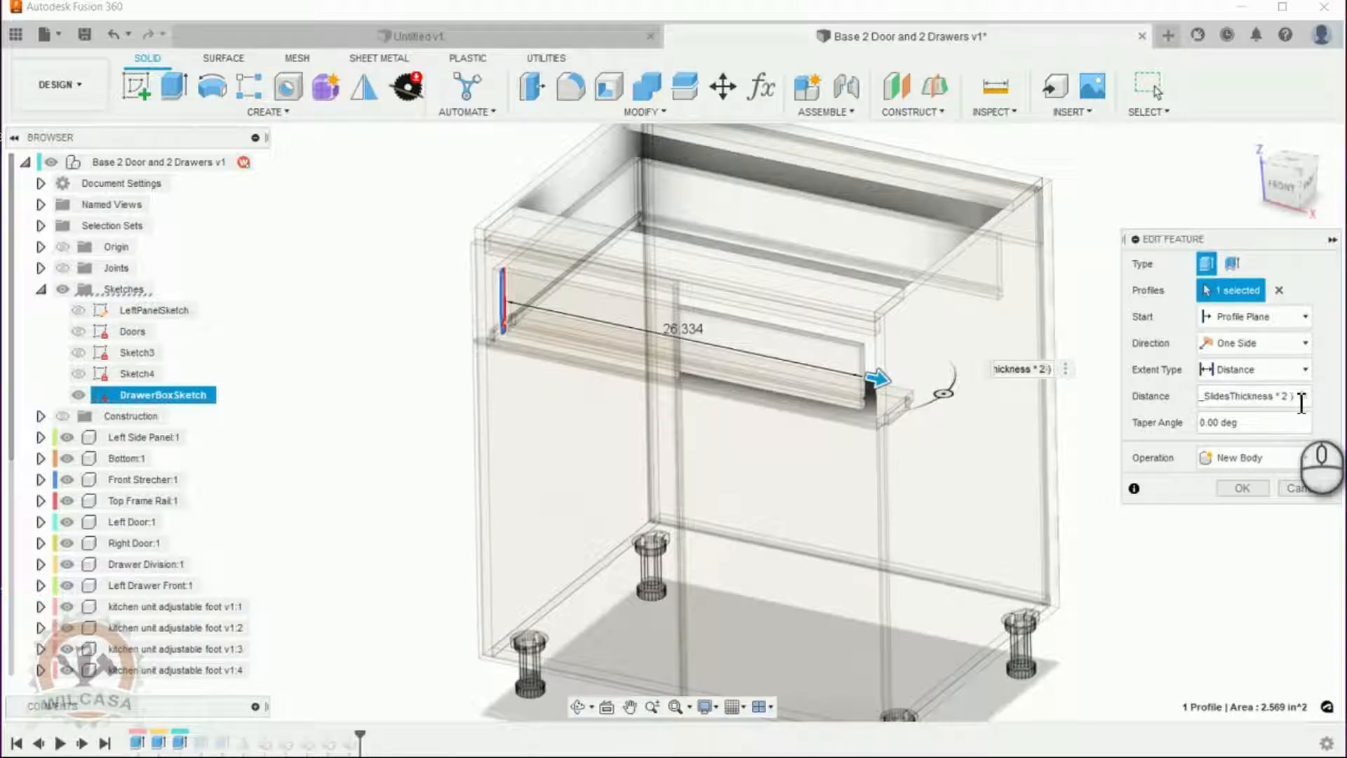
# Insert two opening parentheses before B_HorizontalOpening at the start of the extrusion's distance expression.
pyautogui.press('Left')
pyautogui.press('Left')
pyautogui.press('Left')
pyautogui.press('Left')
pyautogui.press('Left')
pyautogui.press('Left')
pyautogui.press('Left')
pyautogui.press('Left')
pyautogui.press('Left')
pyautogui.press('Left')
pyautogui.press('Left')
pyautogui.press('Left')
pyautogui.press('Left')
pyautogui.press('Left')
pyautogui.press('Left')
pyautogui.press('Left')
pyautogui.press('Left')
pyautogui.press('Left')
pyautogui.press('Left')
pyautogui.press('Left')
pyautogui.press('Left')
pyautogui.press('Left')
pyautogui.press('Left')
pyautogui.press('Left')
pyautogui.press('Left')
pyautogui.press('Left')
pyautogui.press('Left')
pyautogui.press('Left')
pyautogui.press('Left')
pyautogui.press('Left')
pyautogui.press('Left')
pyautogui.press('Left')
pyautogui.press('Left')
pyautogui.press('Left')
pyautogui.press('Left')
pyautogui.press('Left')
pyautogui.press('Left')
pyautogui.press('Left')
pyautogui.press('Left')
pyautogui.press('Left')
pyautogui.press('Left')
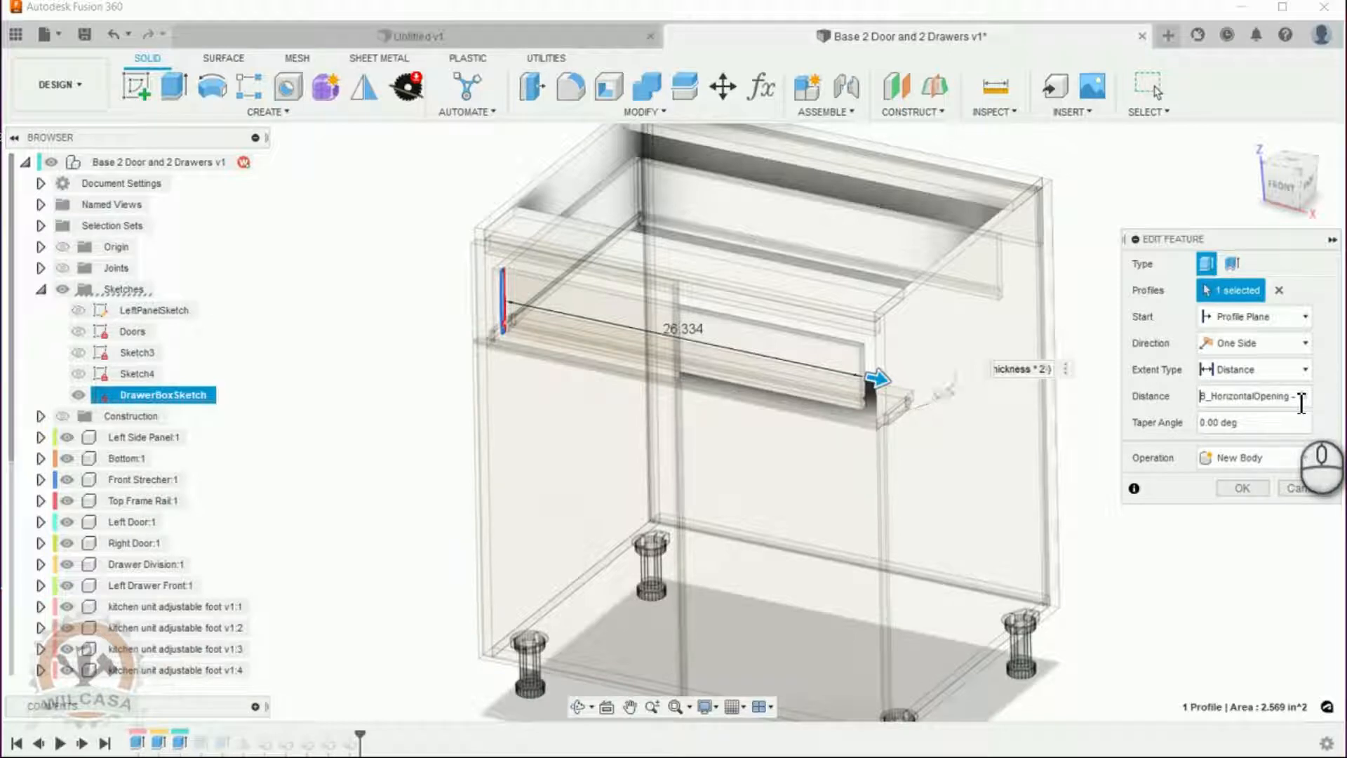
pyautogui.write('((')
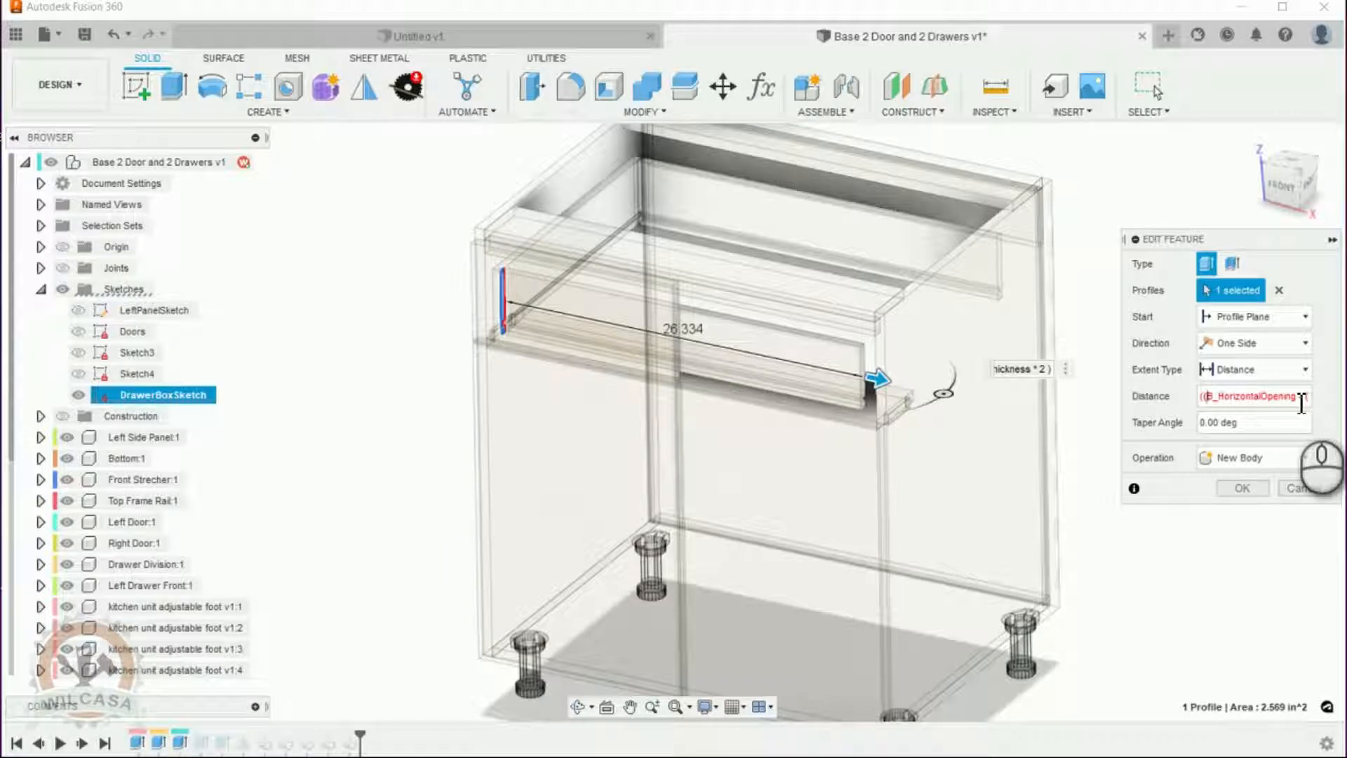
pyautogui.press('Right')
pyautogui.press('Right')
pyautogui.press('Right')
pyautogui.press('Right')
pyautogui.press('Right')
pyautogui.press('Right')
pyautogui.press('Right')
pyautogui.press('Right')
pyautogui.press('Right')
pyautogui.press('Right')
pyautogui.press('Right')
pyautogui.press('Right')
pyautogui.press('Right')
pyautogui.press('Right')
pyautogui.press('Right')
pyautogui.press('Right')
pyautogui.press('Right')
pyautogui.press('Right')
pyautogui.press('Right')
pyautogui.press('Right')
pyautogui.press('Right')
pyautogui.press('Right')
pyautogui.press('Left')
pyautogui.press('Left')
pyautogui.press('Left')
pyautogui.press('Left')
pyautogui.press('Left')
pyautogui.press('Left')
pyautogui.press('Left')
pyautogui.press('Left')
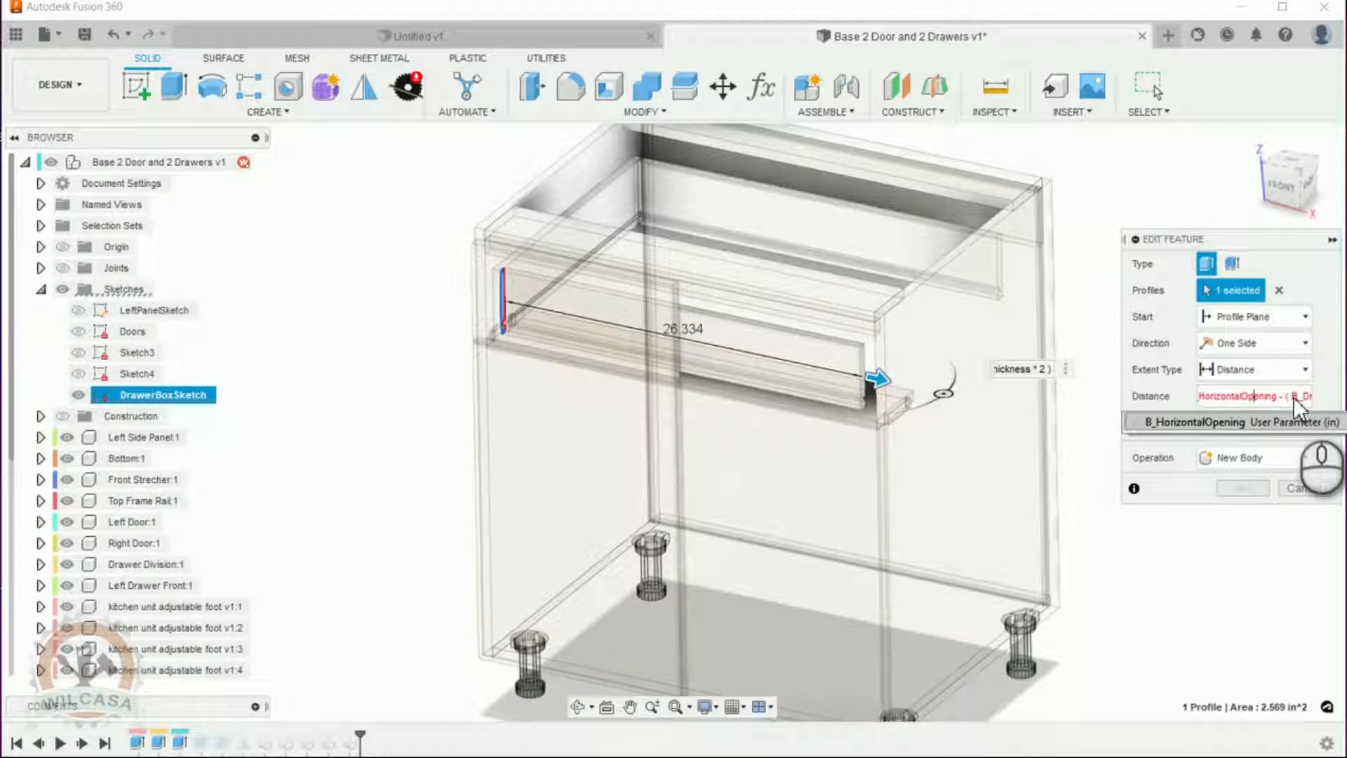
pyautogui.press('Left')
pyautogui.press('Left')
pyautogui.press('Left')
pyautogui.press('Left')
pyautogui.press('Left')
pyautogui.press('Left')
pyautogui.press('Left')
pyautogui.press('Left')
pyautogui.press('Left')
pyautogui.press('Left')
pyautogui.press('Left')
pyautogui.press('Left')
pyautogui.press('Left')
pyautogui.press('Left')
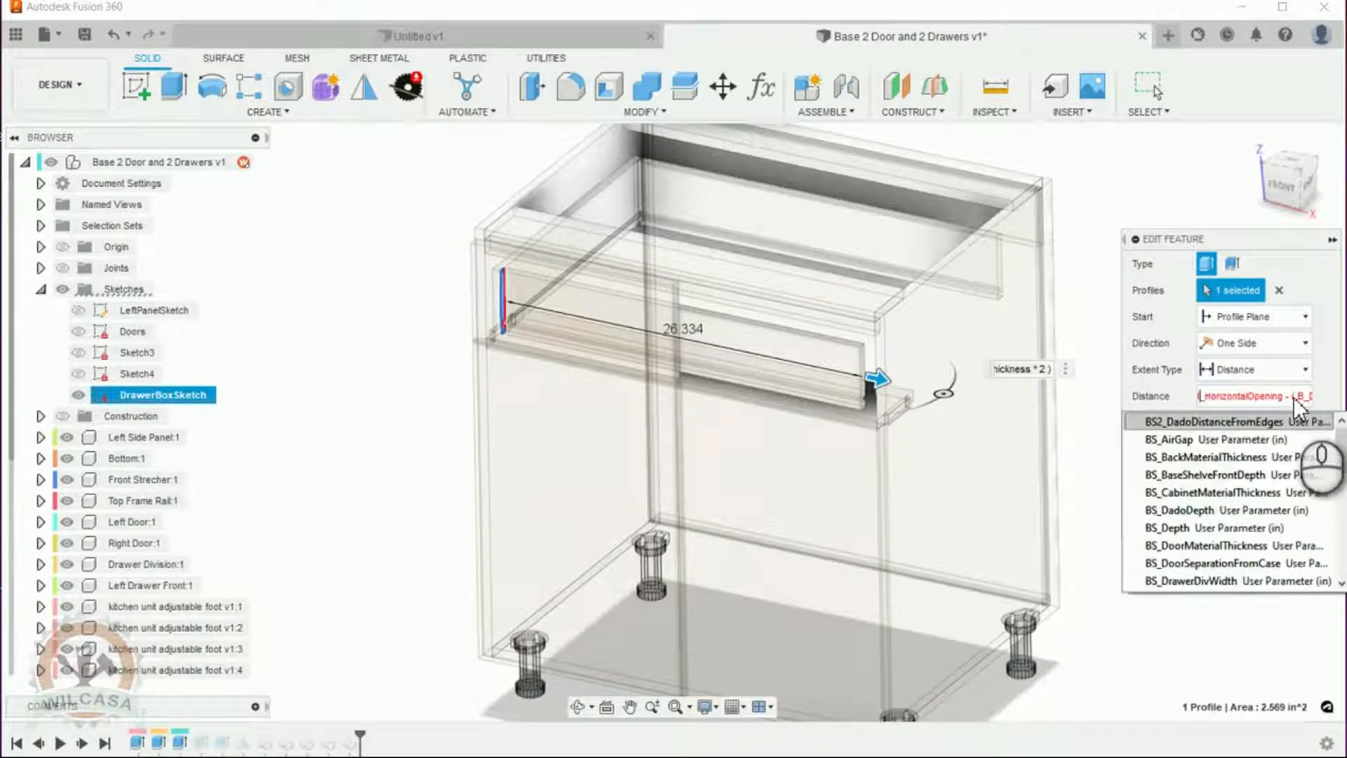
pyautogui.write('((B_')
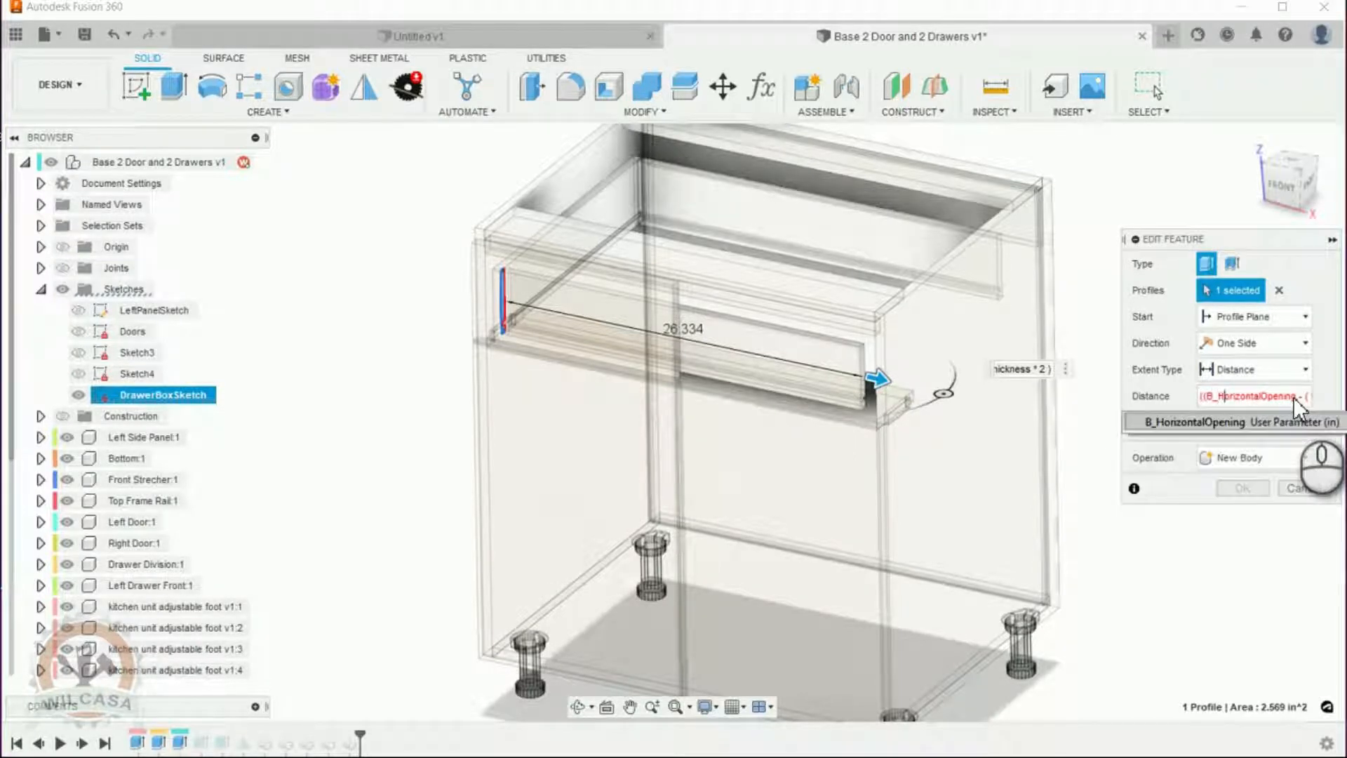
# Subtract BS_CabinetMaterialThickness from B_HorizontalOpening in the distance expression and halve that difference, making the term ((B_HorizontalOpening - BS_CabinetMaterialThickness)/2).
pyautogui.press('Right')
pyautogui.press('Right')
pyautogui.press('Right')
pyautogui.press('Right')
pyautogui.press('Right')
pyautogui.press('Right')
pyautogui.press('Right')
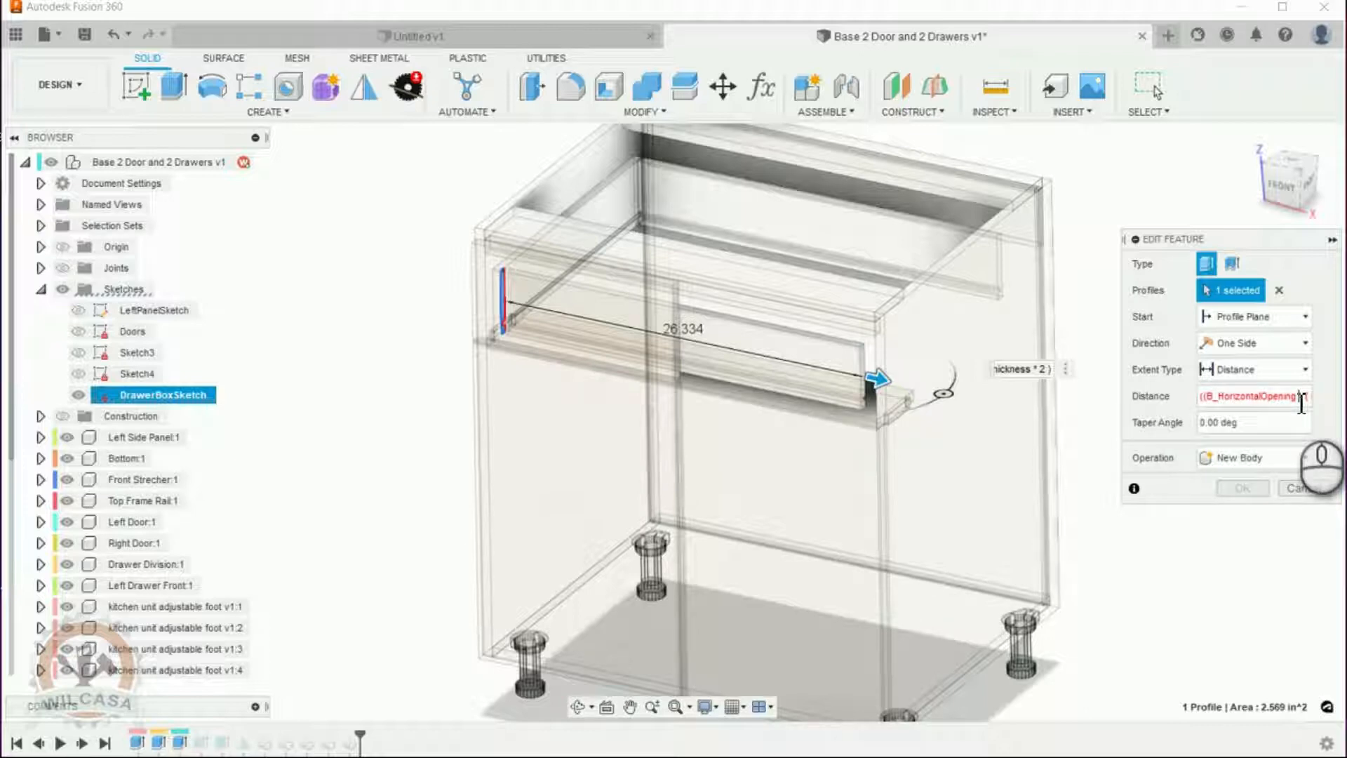
pyautogui.write('- cab')
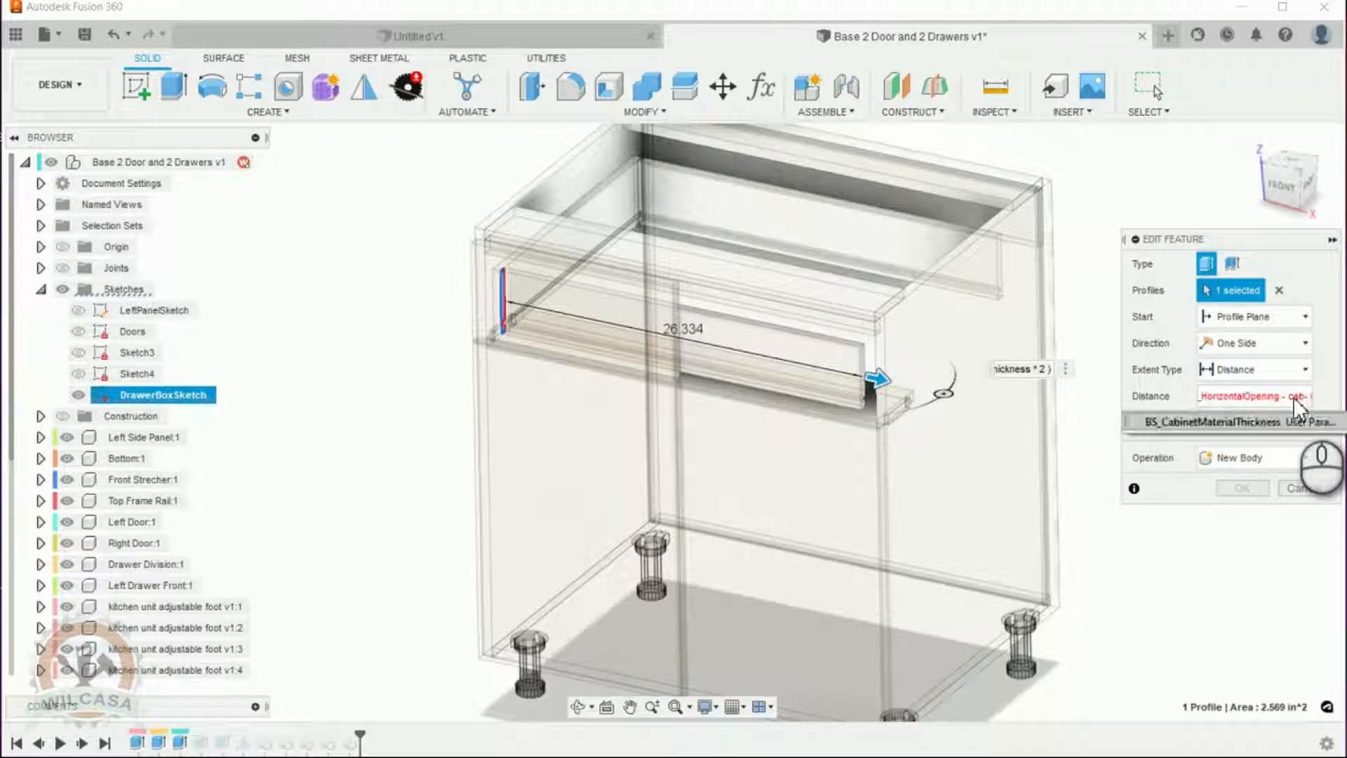
pyautogui.press('Return')
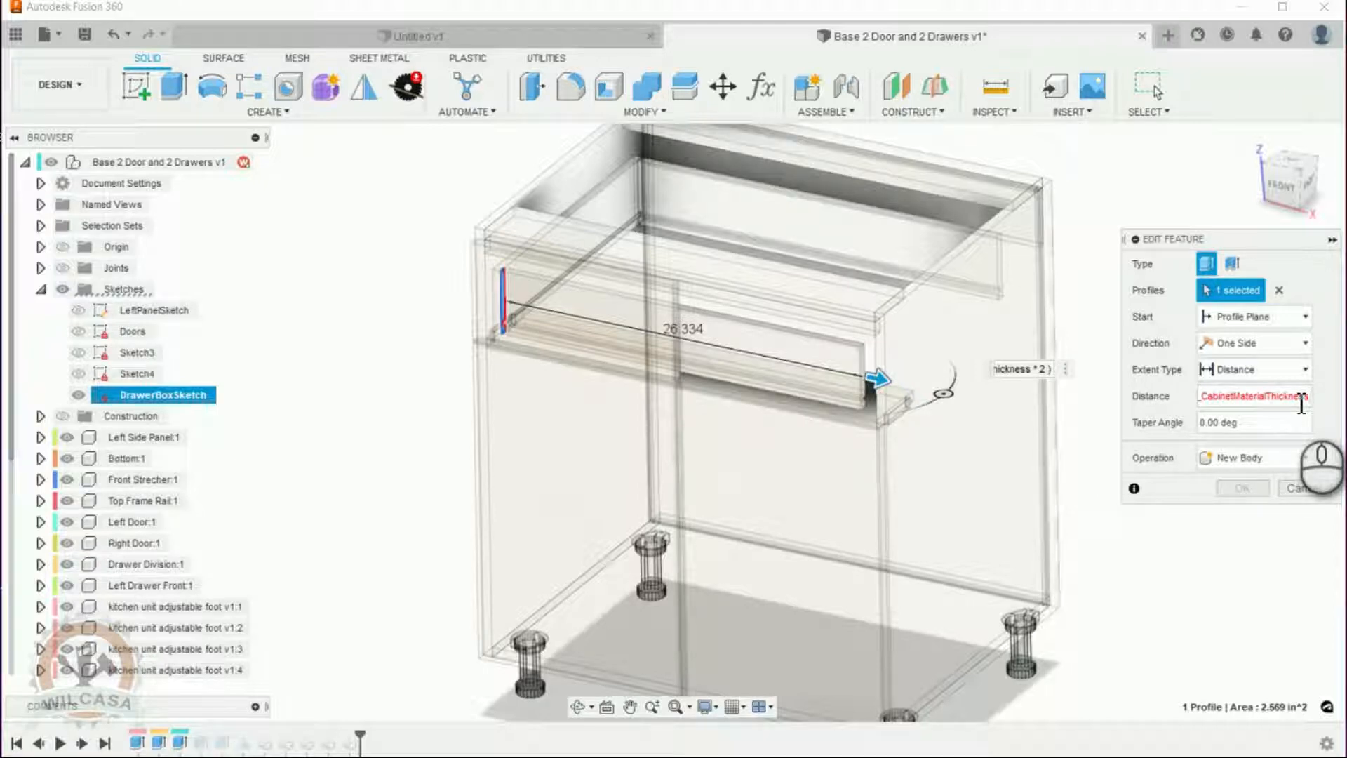
pyautogui.write(')')
pyautogui.write('/')
pyautogui.write('/')
pyautogui.write(')')
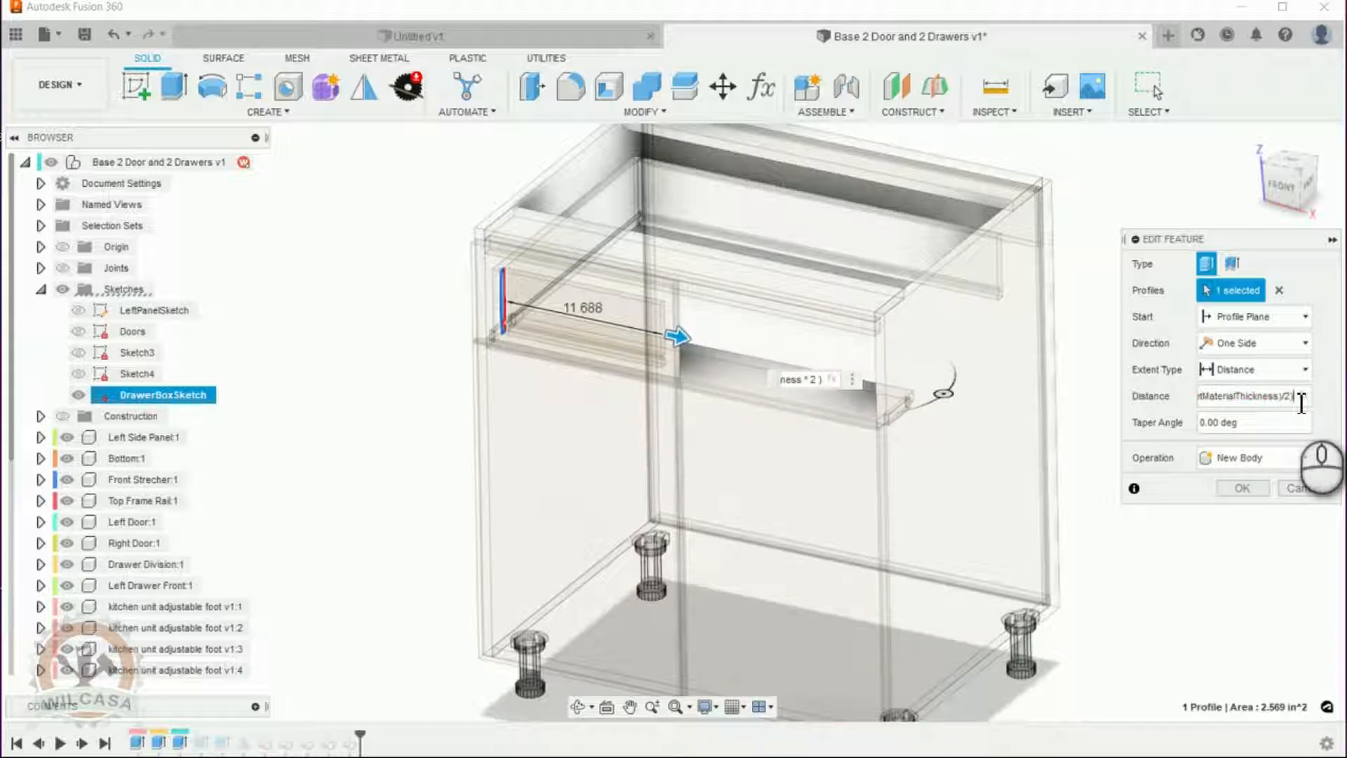
# Check the distance expression's remaining terms, ( B_DrawerBoxMaterialThickness * 2 ) and ( B_SlidesThickness * 2 ), and apply the front end extrusion edit.
pyautogui.write(' - ( B_Dra')
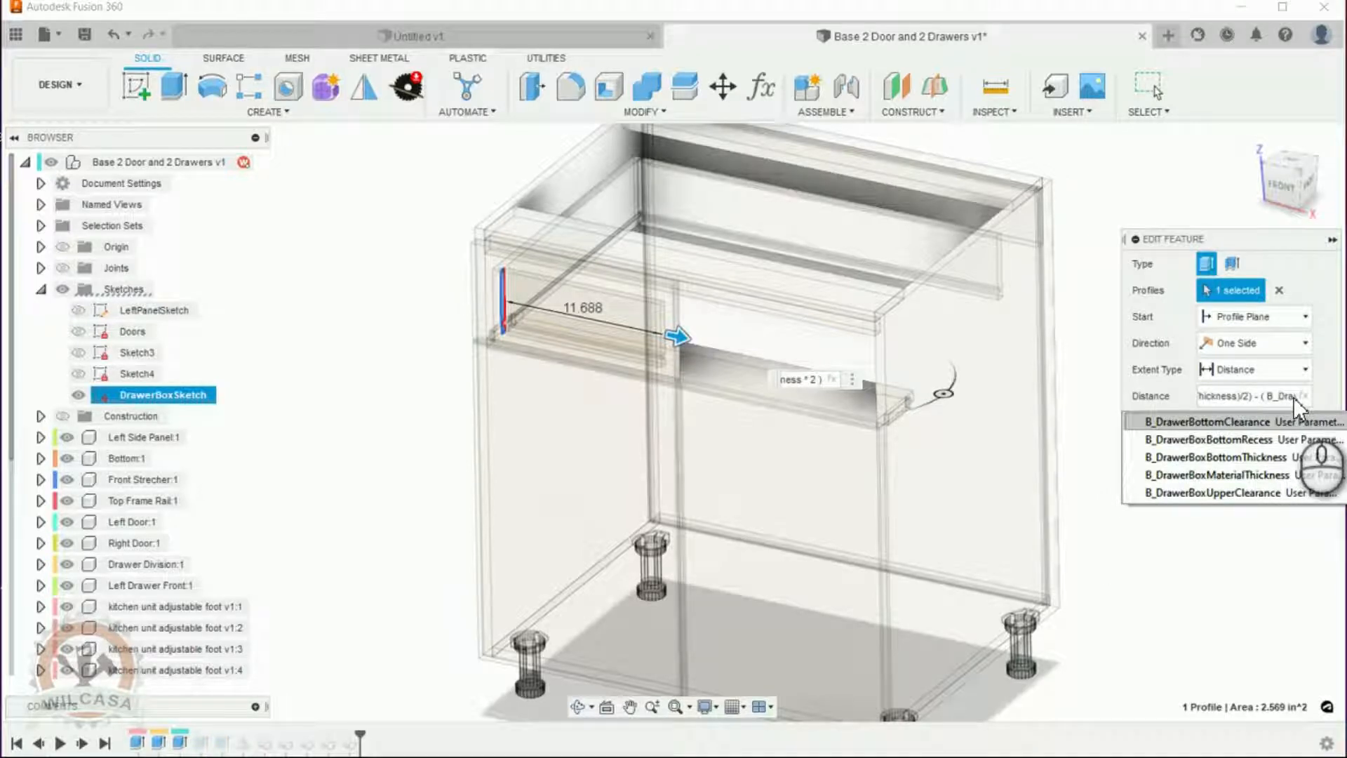
pyautogui.write('werBoxMateri')
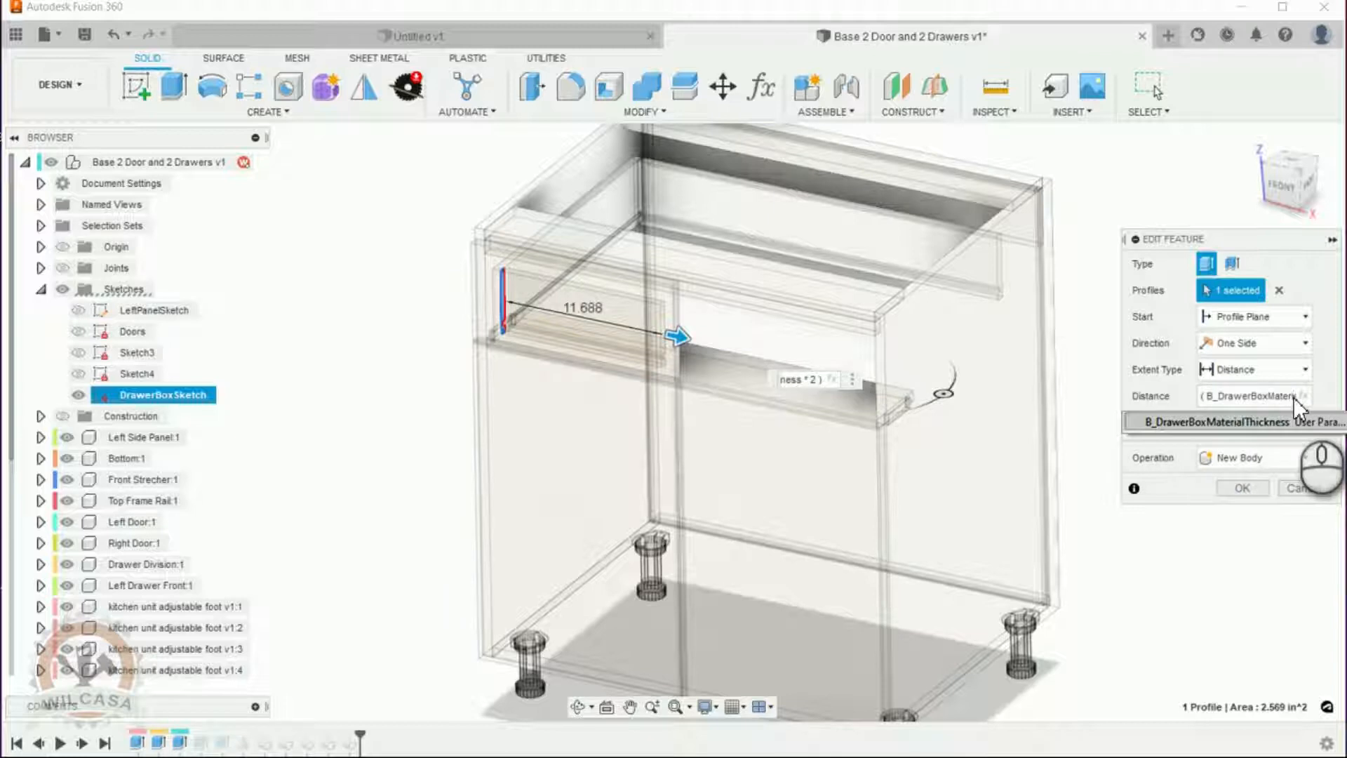
pyautogui.write('alThickness *')
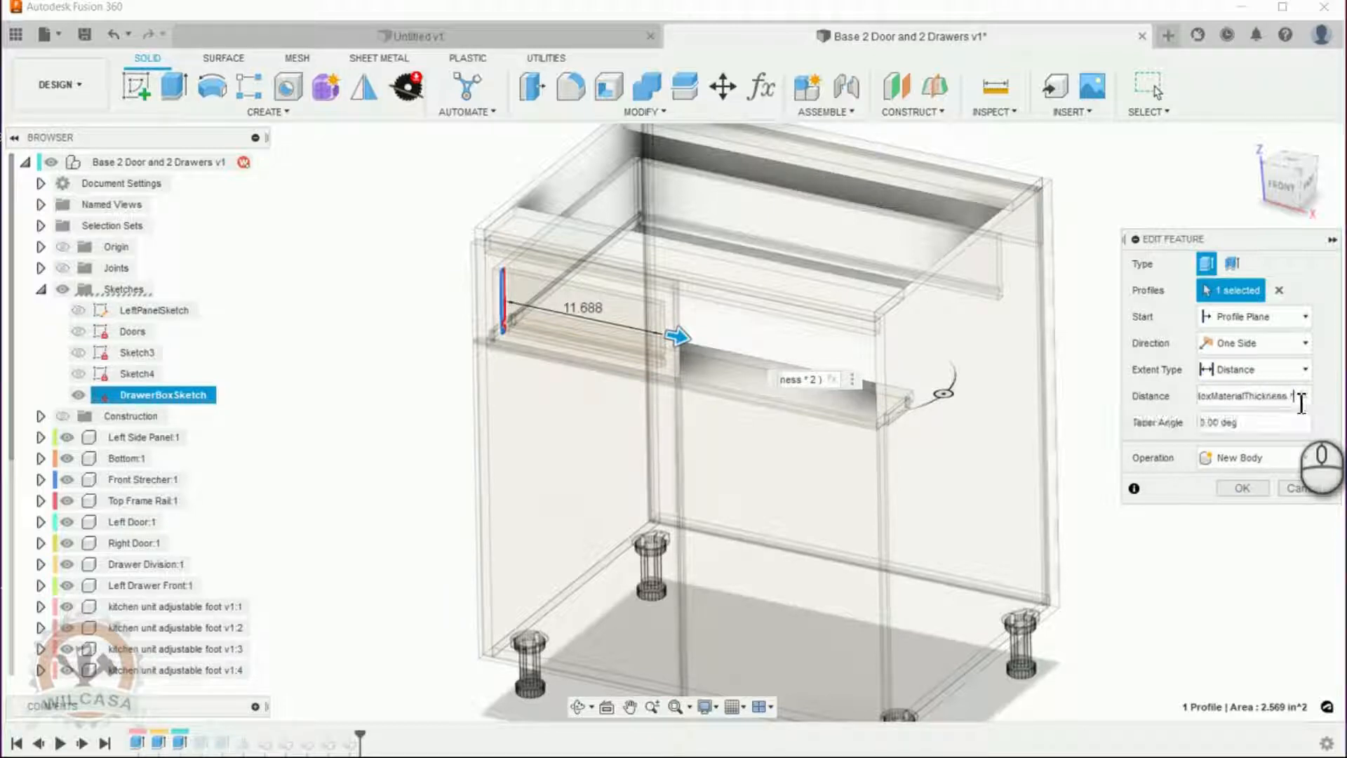
pyautogui.write(' 2 ) + ( B_Sli')
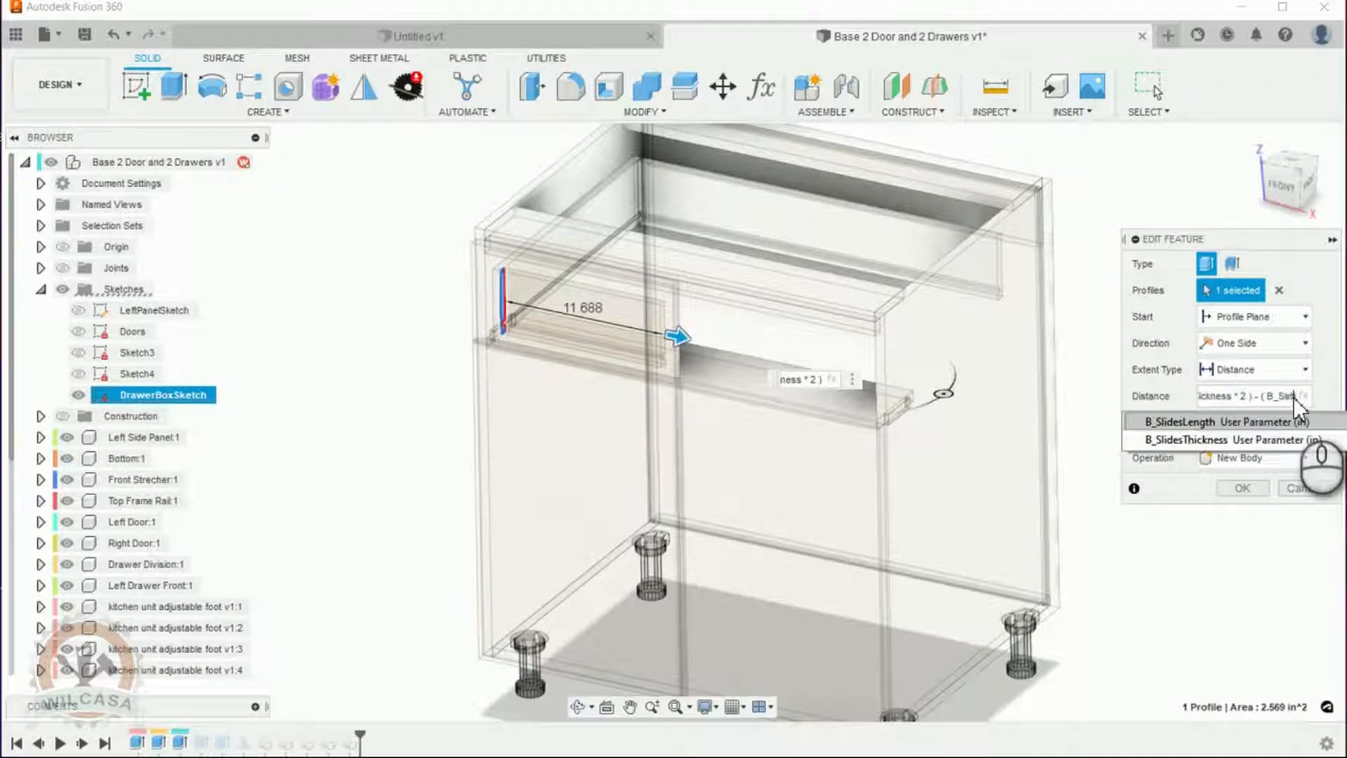
pyautogui.write('desThickness')
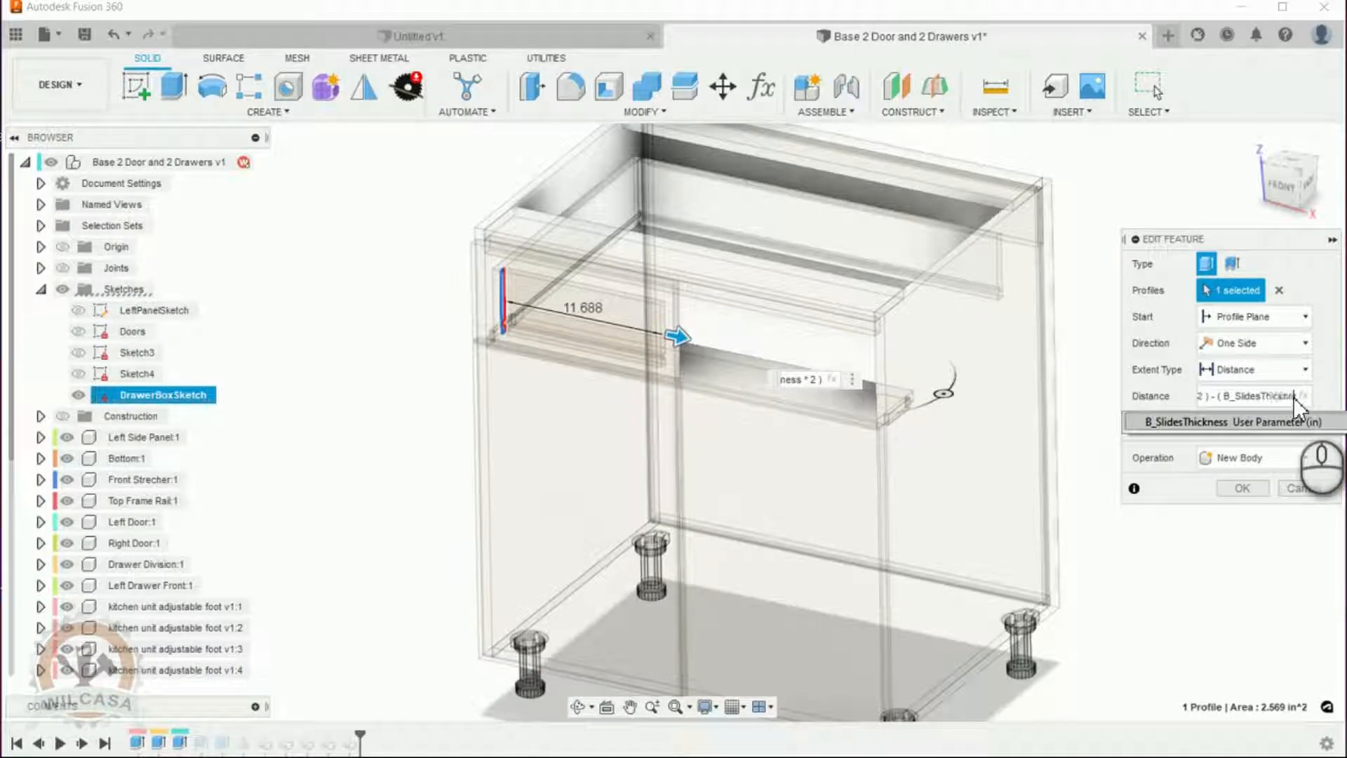
pyautogui.write(' * 2 )')
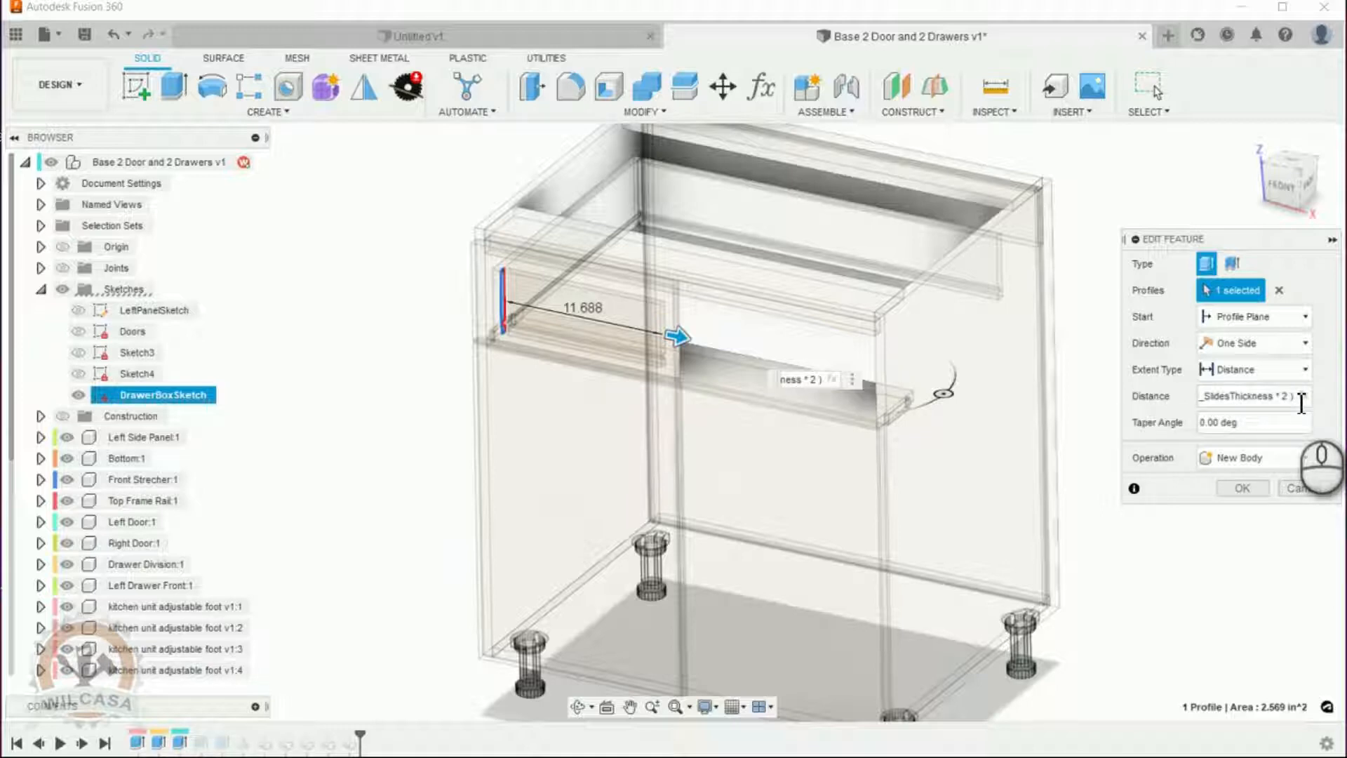
pyautogui.click(1255, 490)
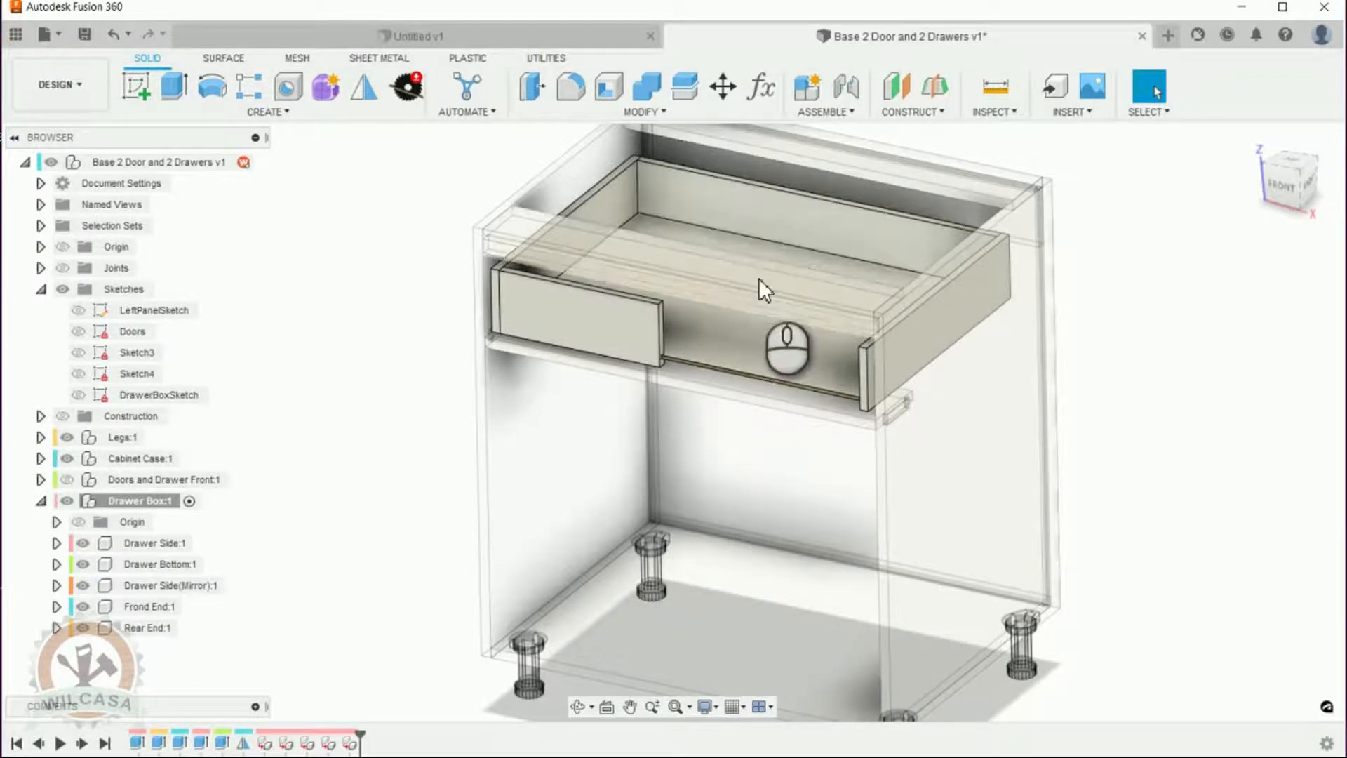
# Open the extrusion feature of the drawer box's rear end piece for editing.
pyautogui.click(751, 221)
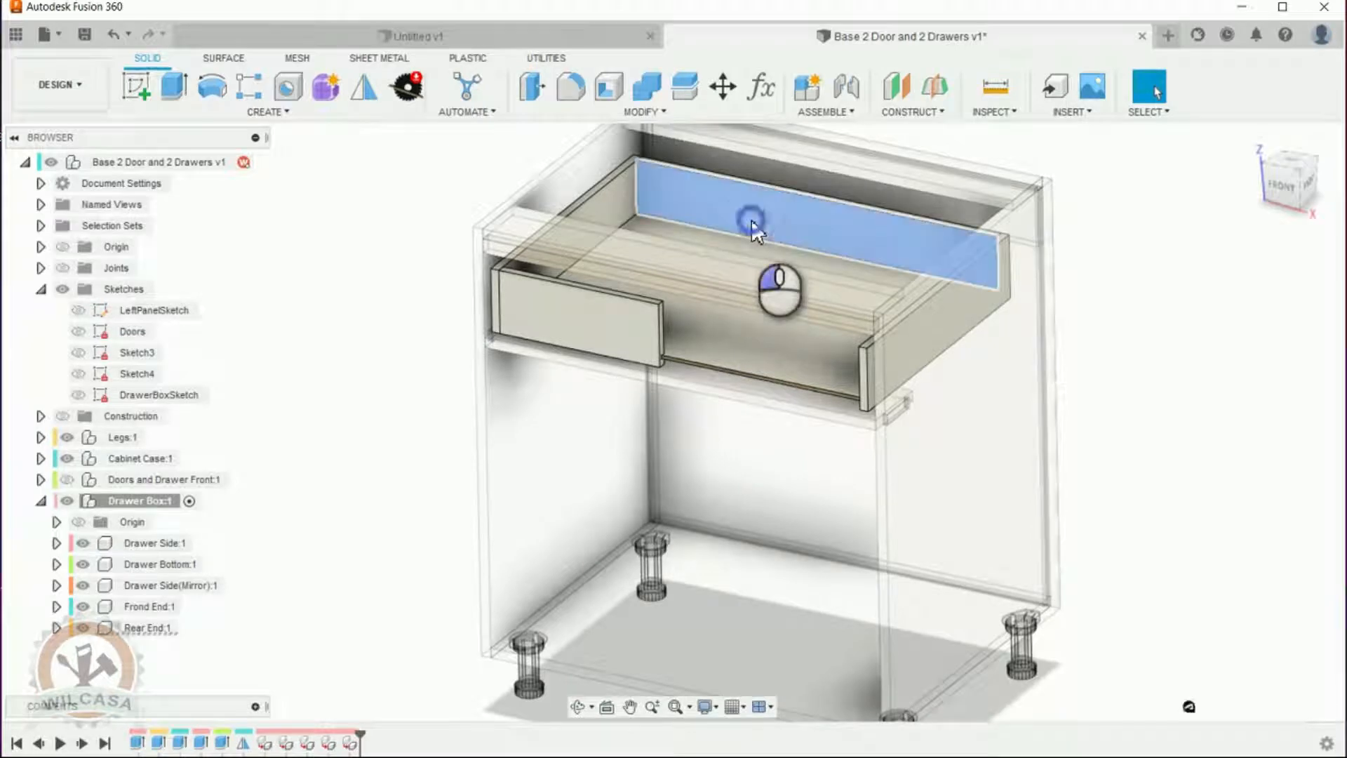
pyautogui.click(147, 628)
pyautogui.doubleClick(146, 628)
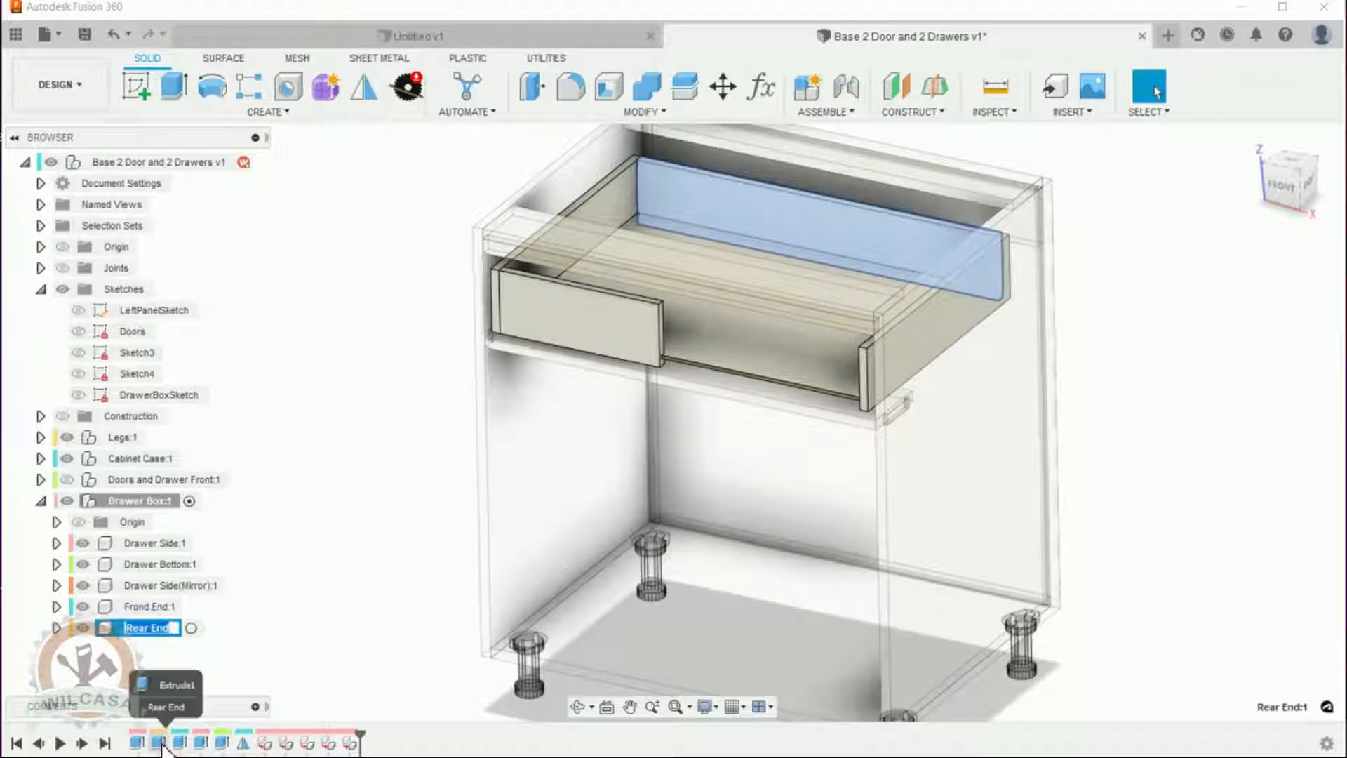
pyautogui.click(160, 742)
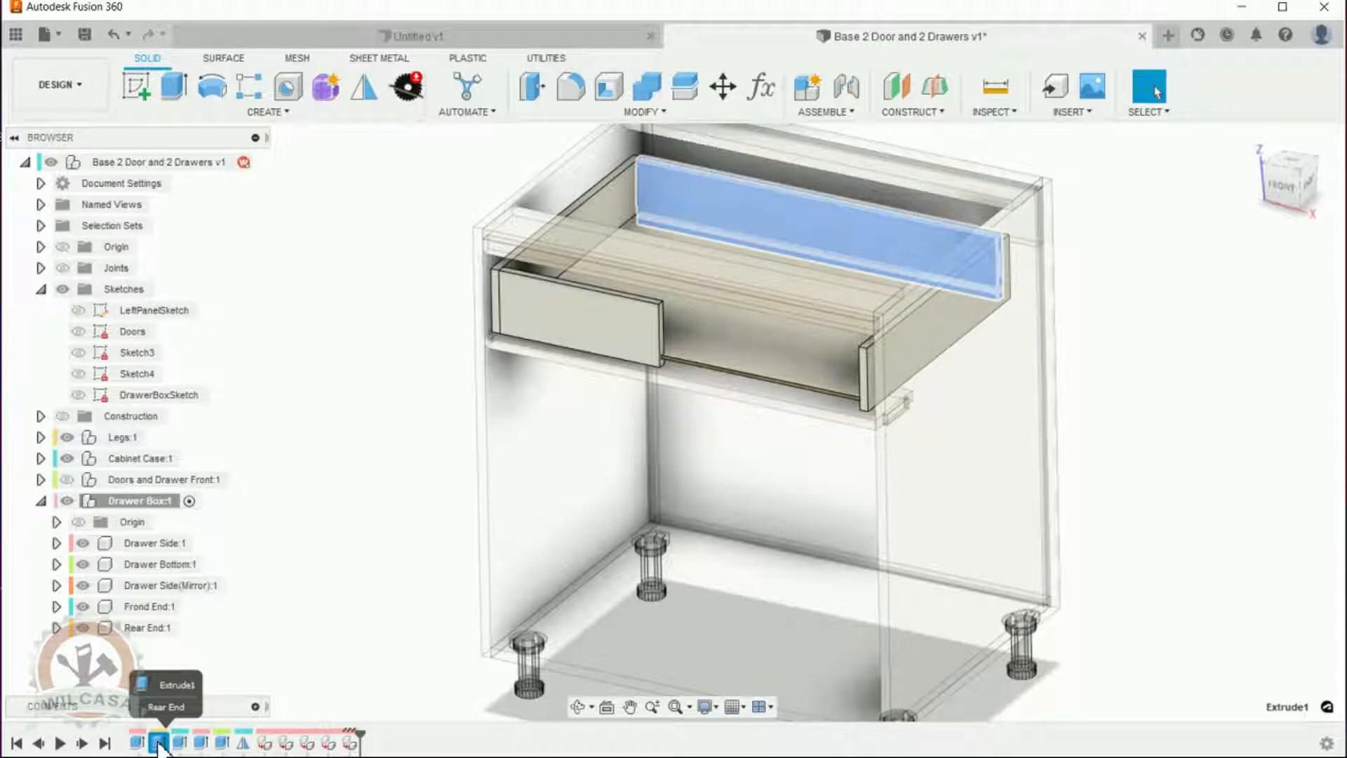
pyautogui.rightClick(160, 744)
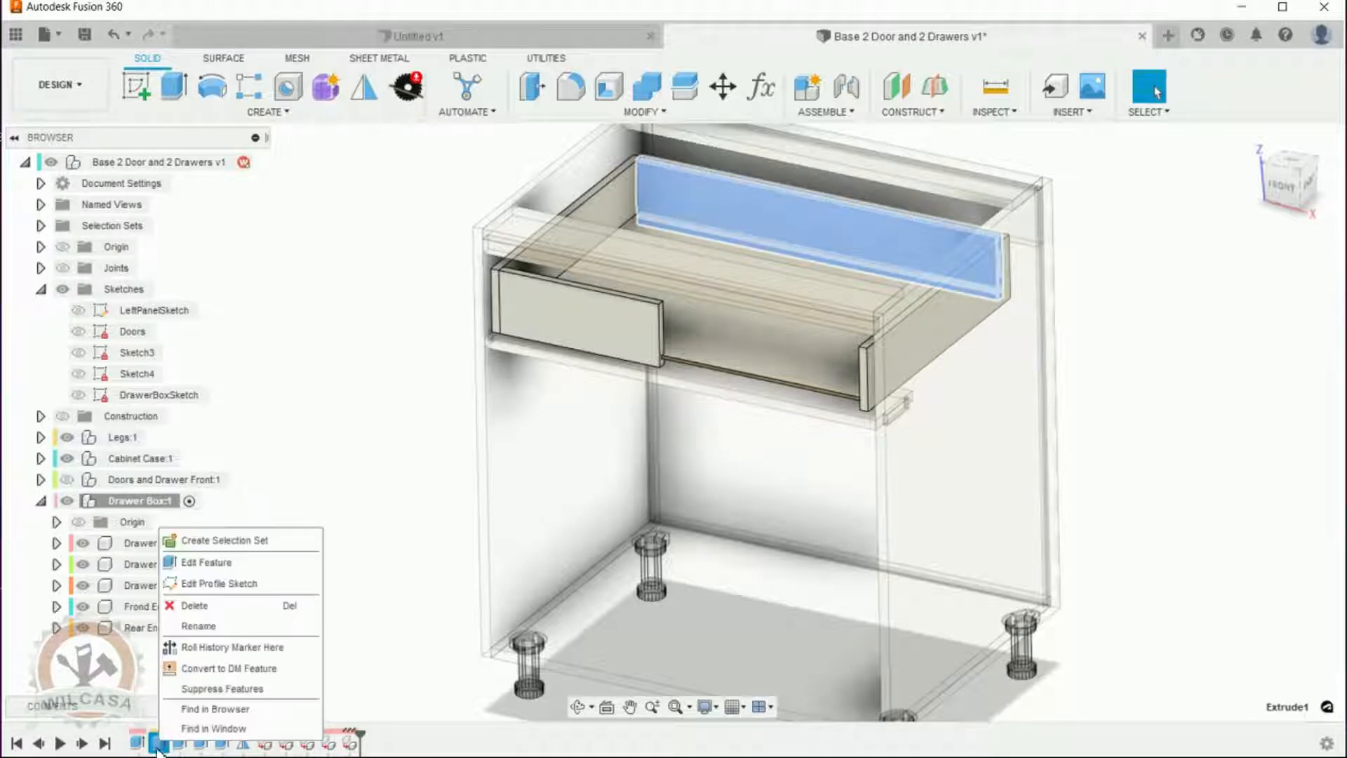
pyautogui.click(187, 561)
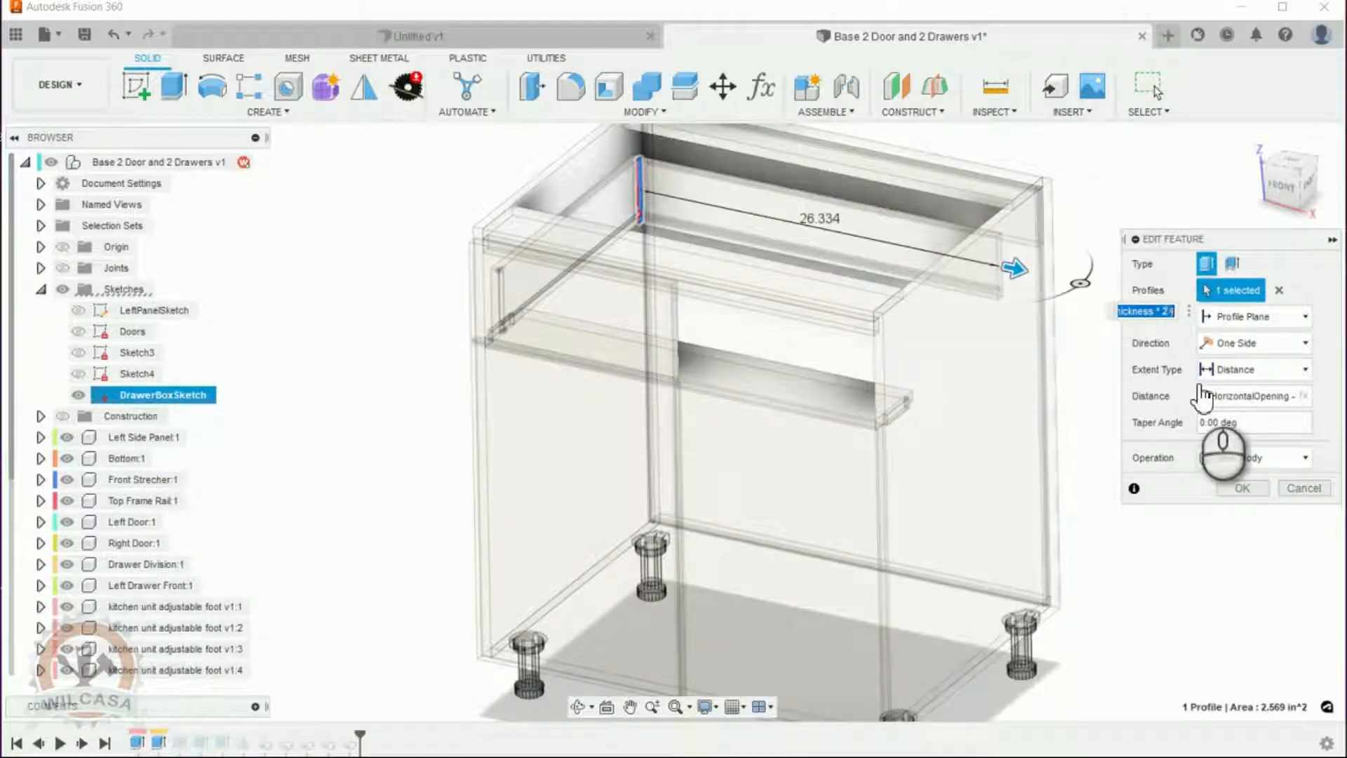
# In the rear end's distance expression, change the B_HorizontalOpening term to ((B_HorizontalOpening - BS_CabinetMaterialThickness)/2).
pyautogui.click(1201, 396)
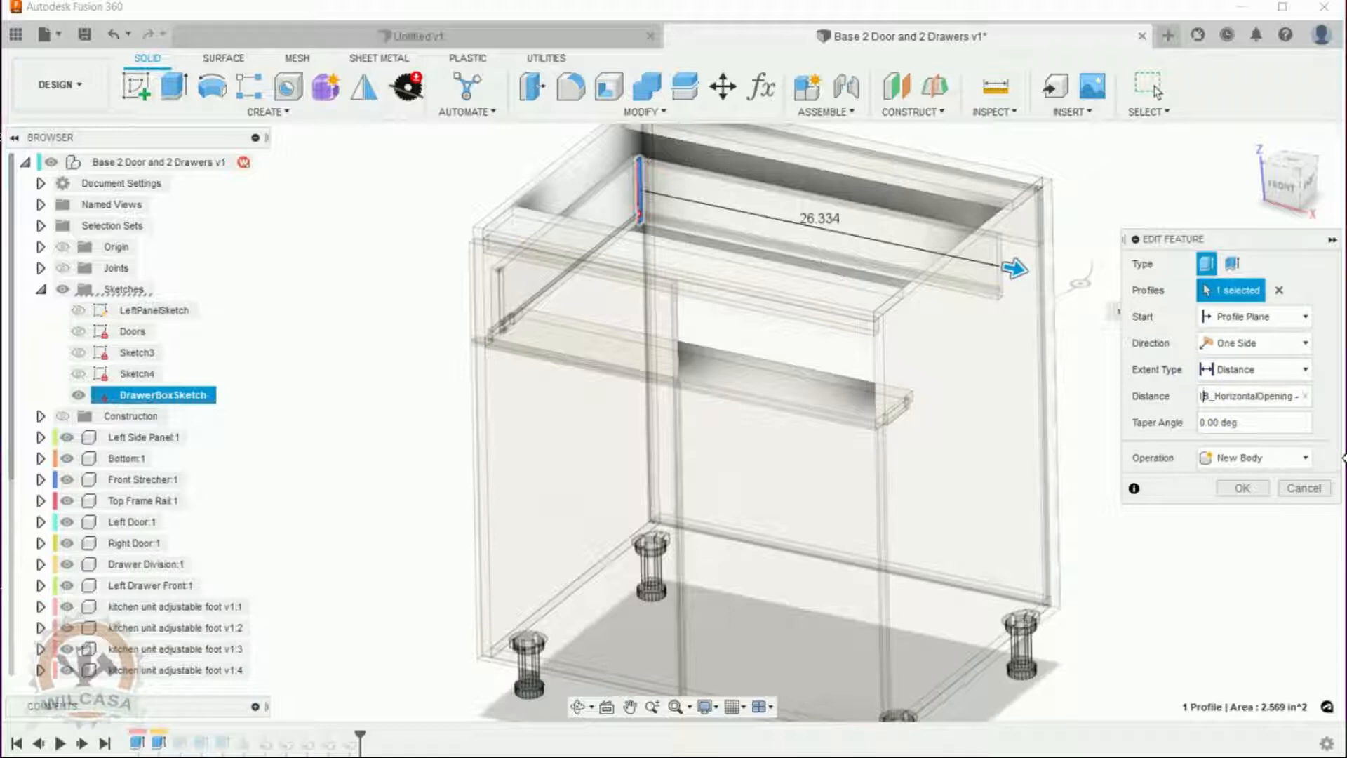
pyautogui.write('((')
pyautogui.press('Right')
pyautogui.press('Right')
pyautogui.press('Right')
pyautogui.press('Right')
pyautogui.press('Right')
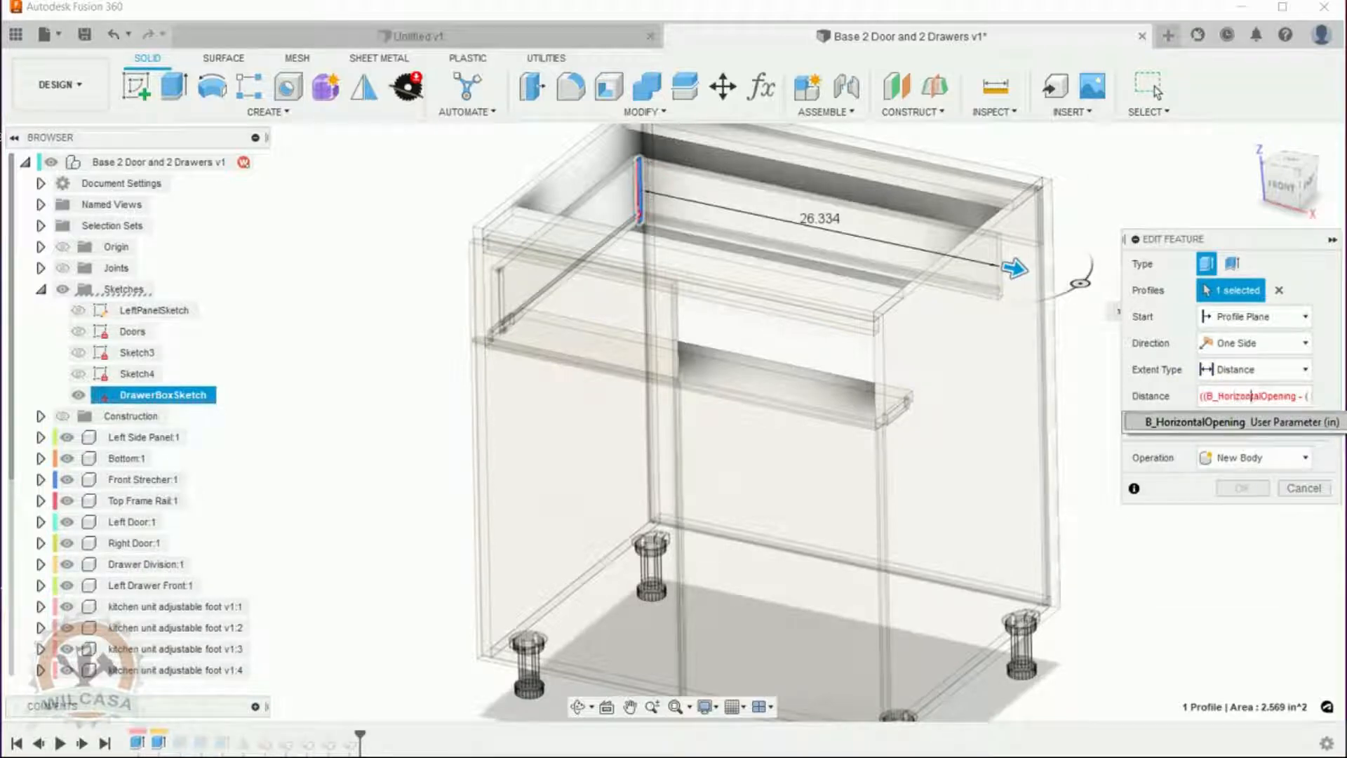
pyautogui.press('Right')
pyautogui.press('Right')
pyautogui.press('Right')
pyautogui.press('Right')
pyautogui.press('Right')
pyautogui.press('Right')
pyautogui.press('Right')
pyautogui.press('Right')
pyautogui.press('Right')
pyautogui.press('Right')
pyautogui.press('Right')
pyautogui.press('Right')
pyautogui.press('Right')
pyautogui.press('Right')
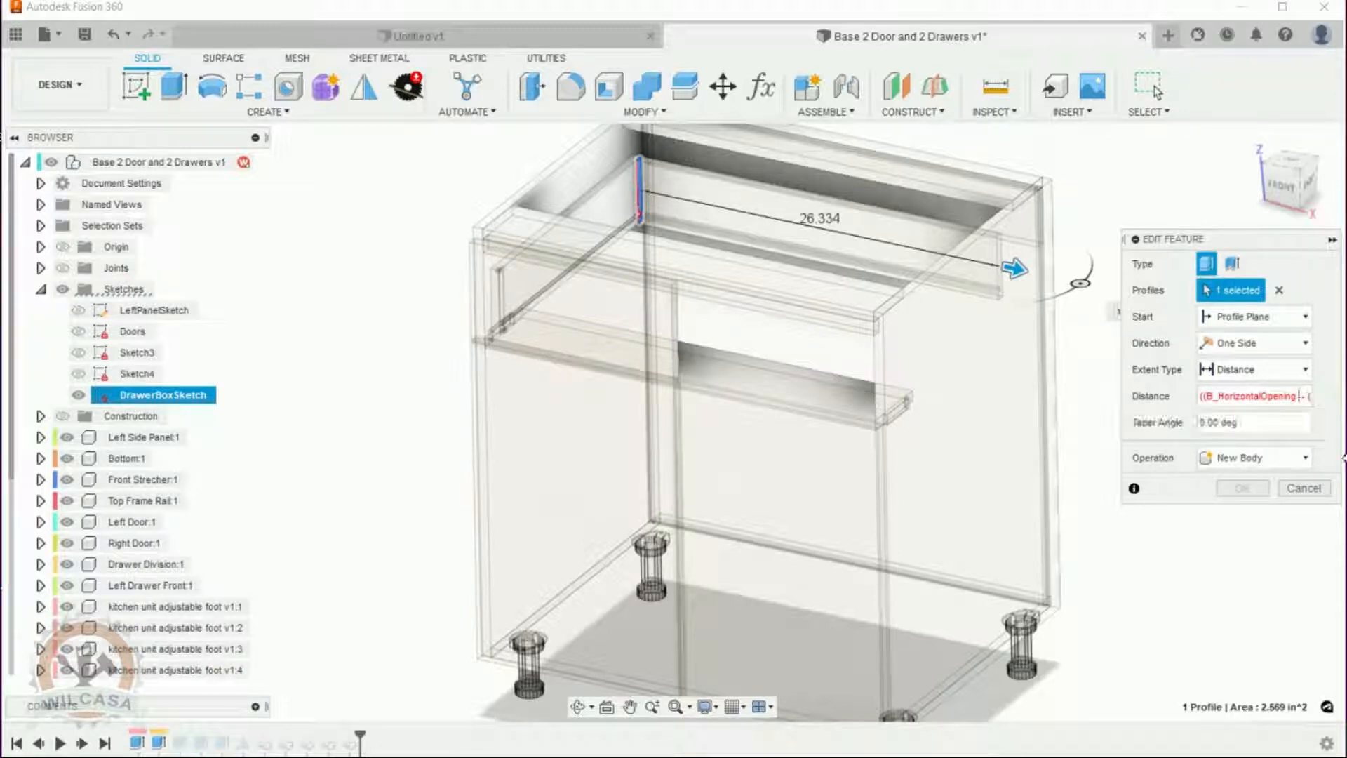
pyautogui.write('- Cab')
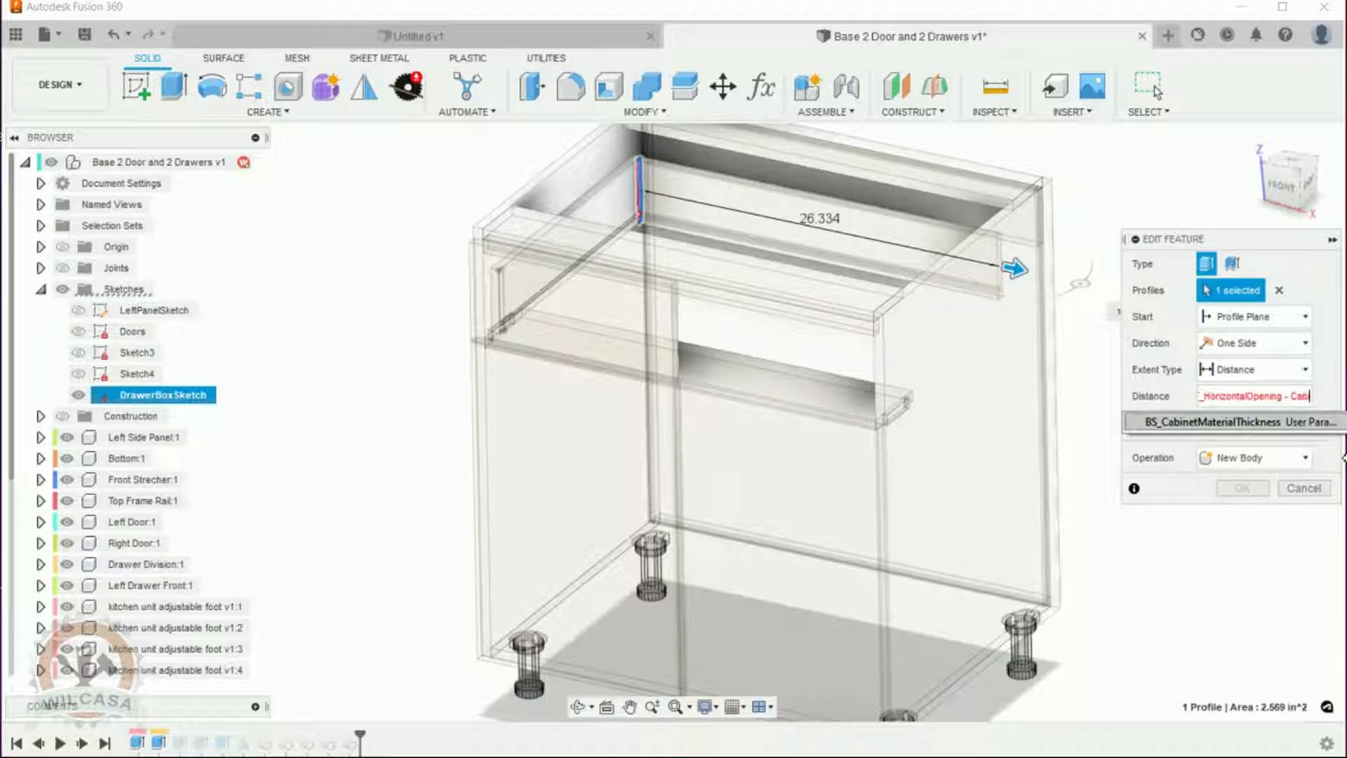
pyautogui.press('Return')
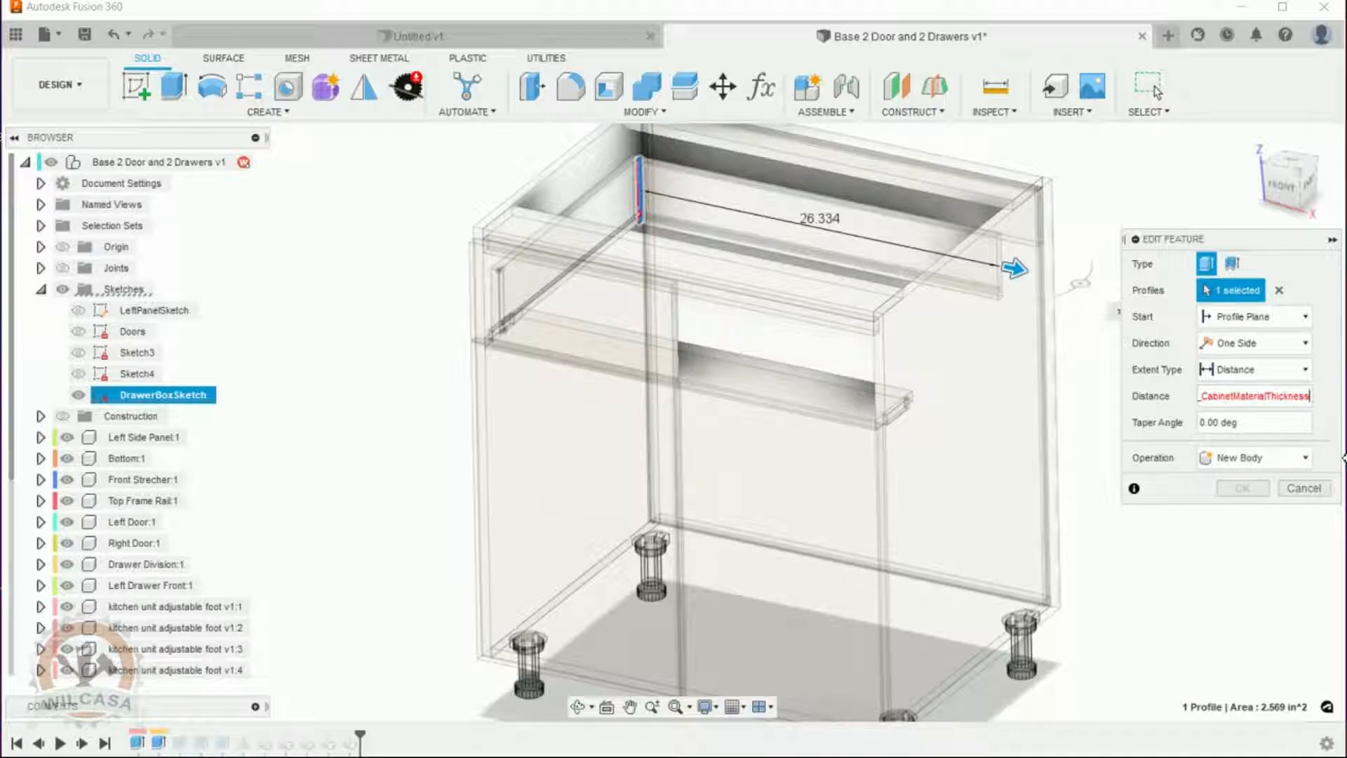
pyautogui.write(')')
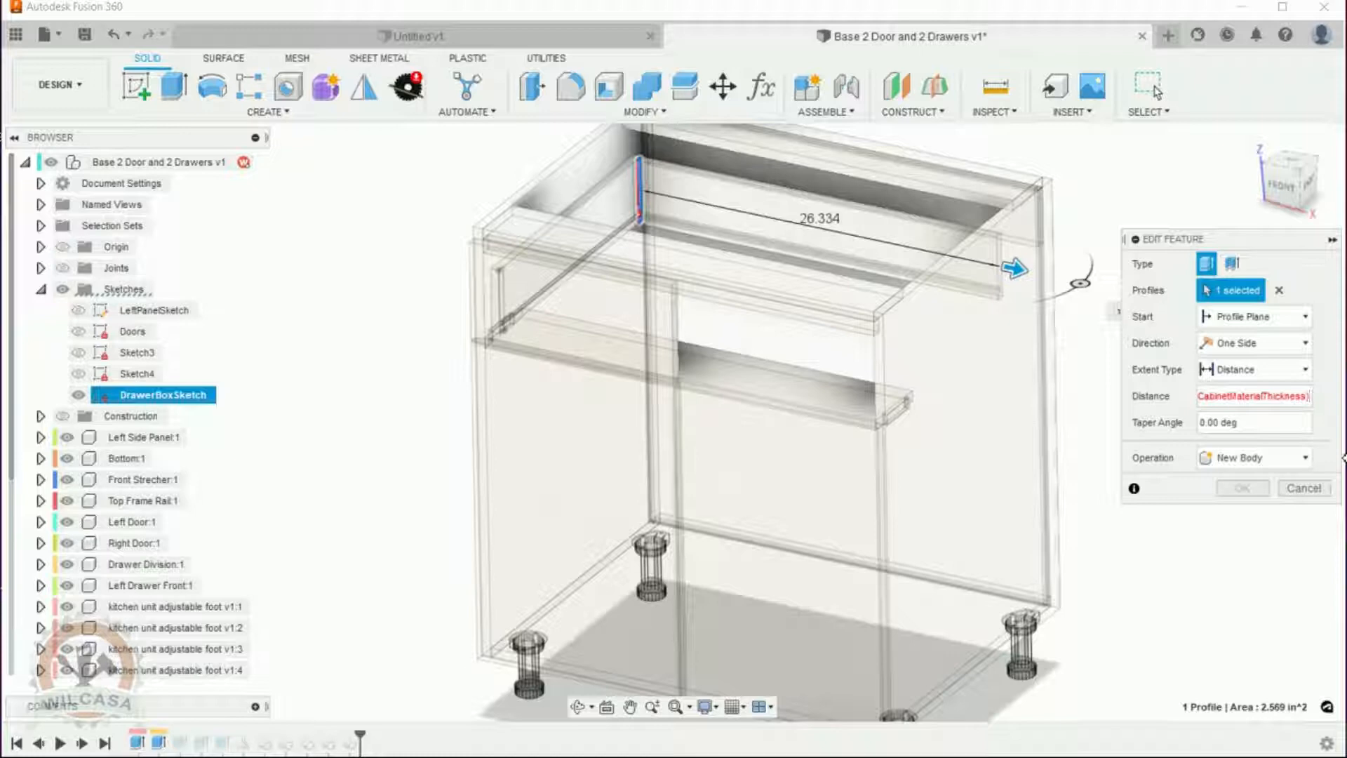
pyautogui.write(')')
pyautogui.write('2)')
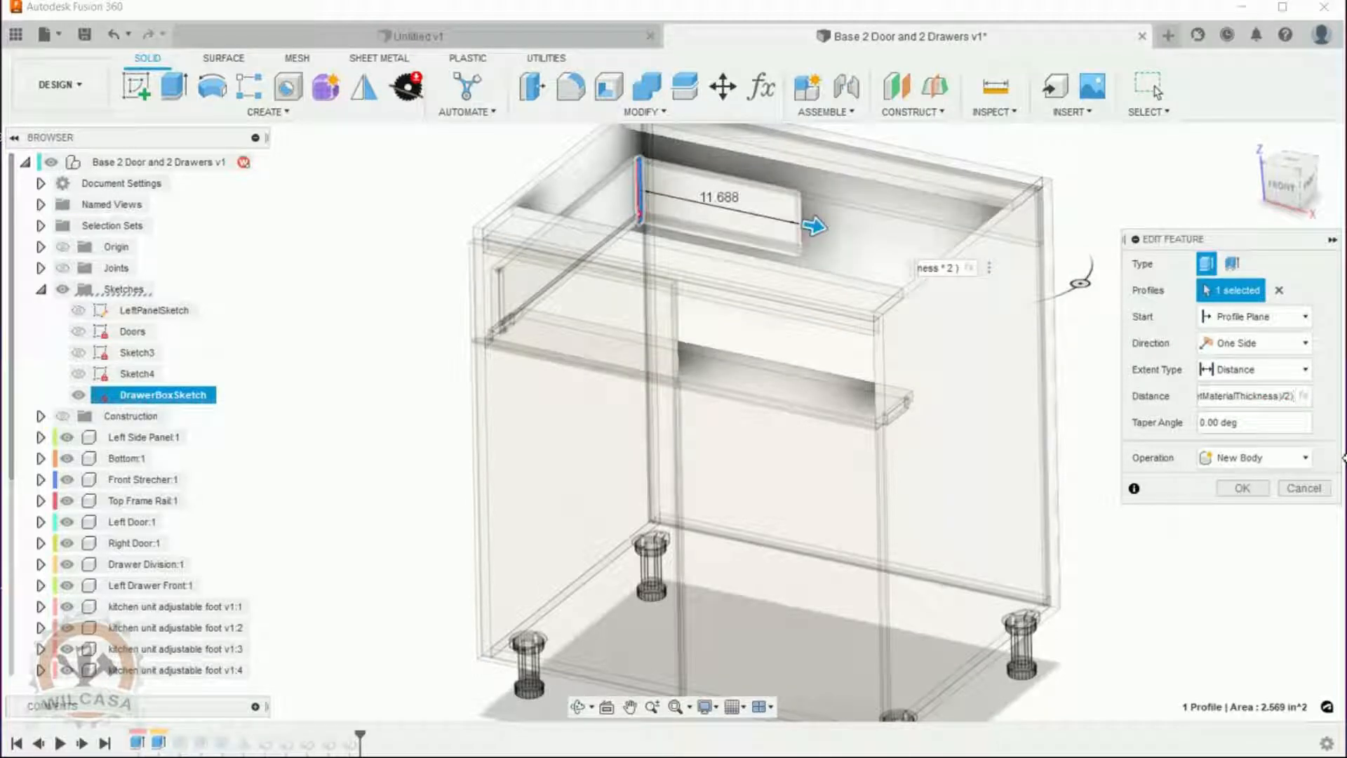
# Review the drawer box material and slides thickness terms at the end of the rear end's distance expression, and apply the extrusion edit.
pyautogui.write(' - ( B')
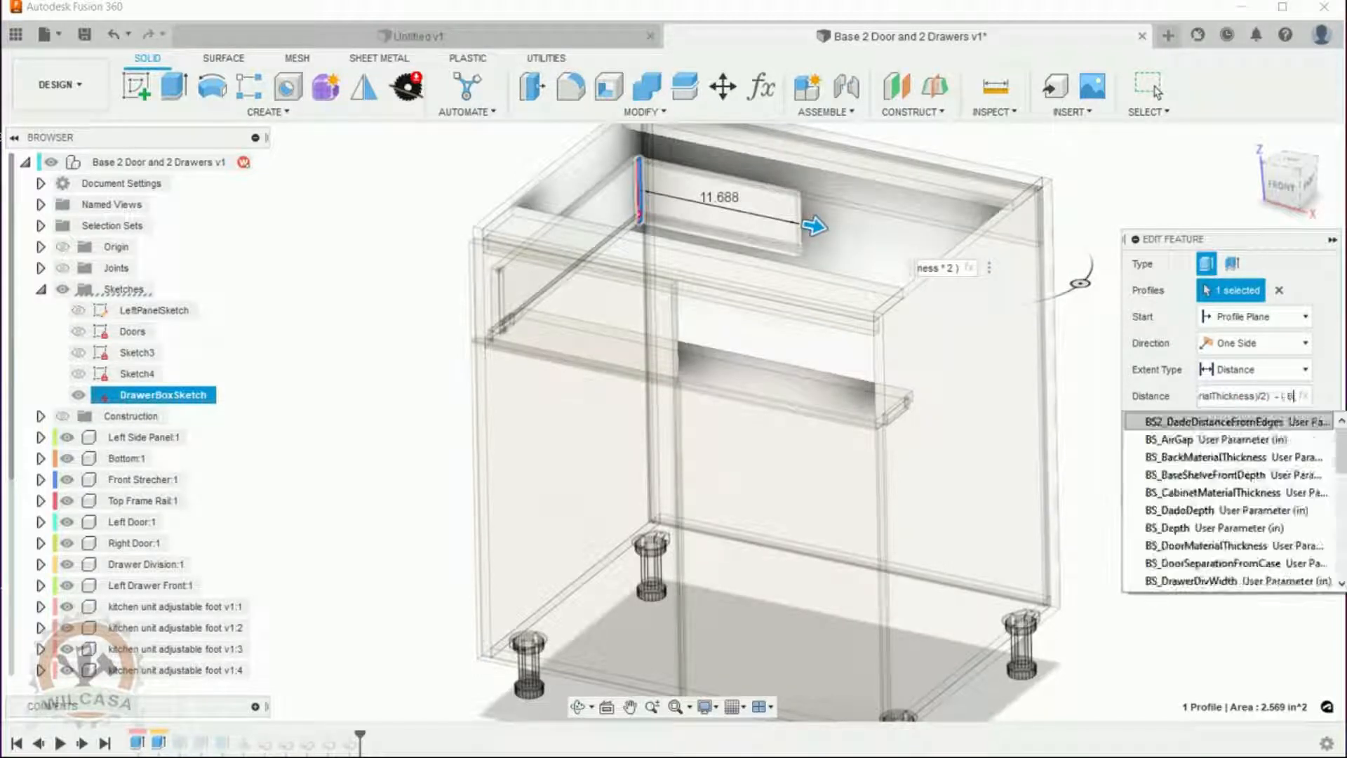
pyautogui.write('_Drawer')
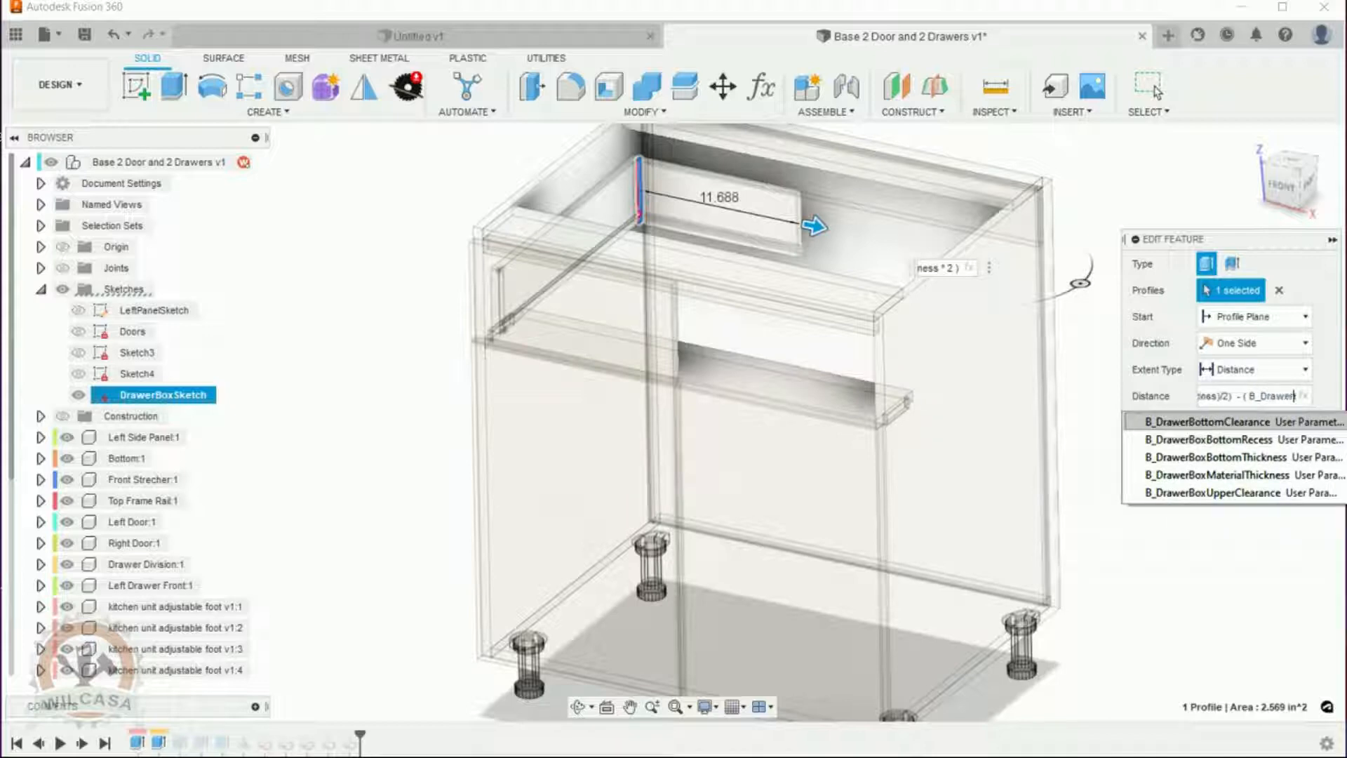
pyautogui.write('BoxMa')
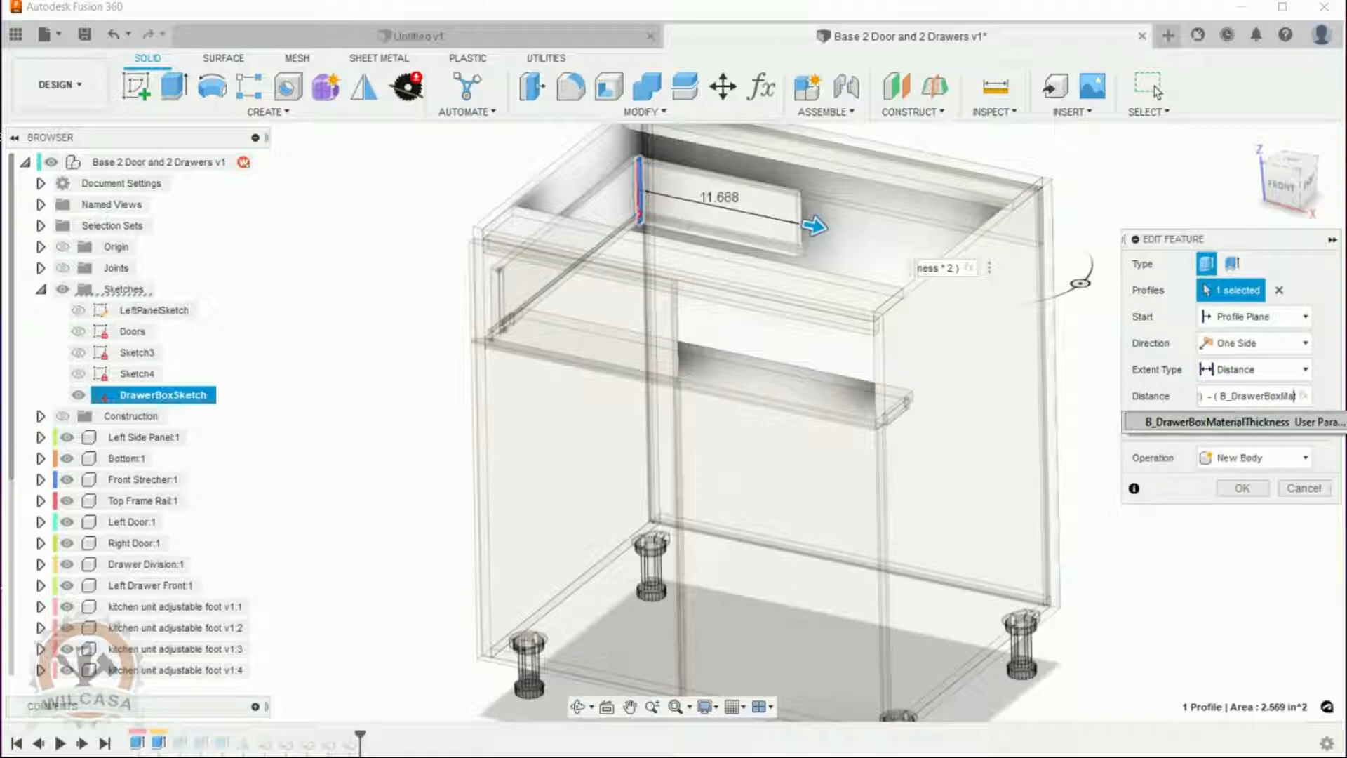
pyautogui.write('terialThickness * 2 ) - ')
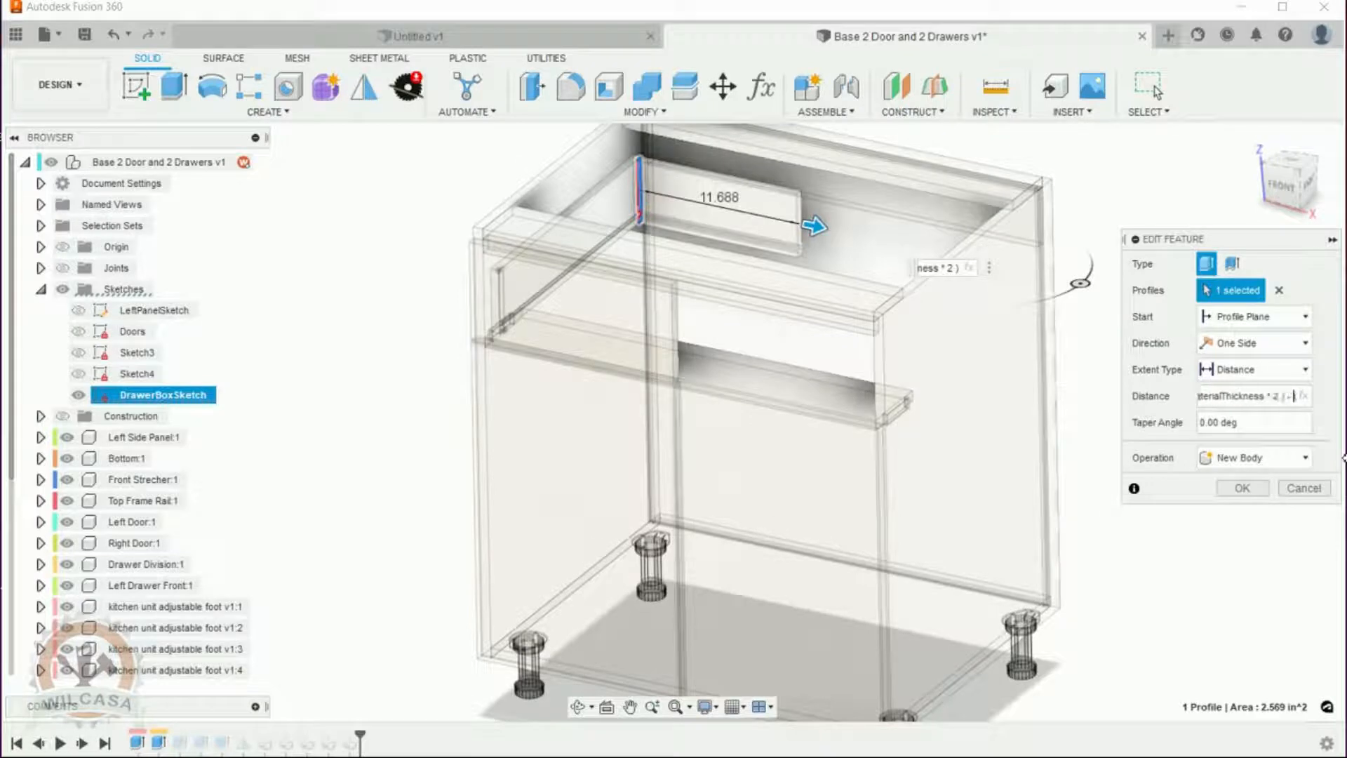
pyautogui.write('( B_SlidesT')
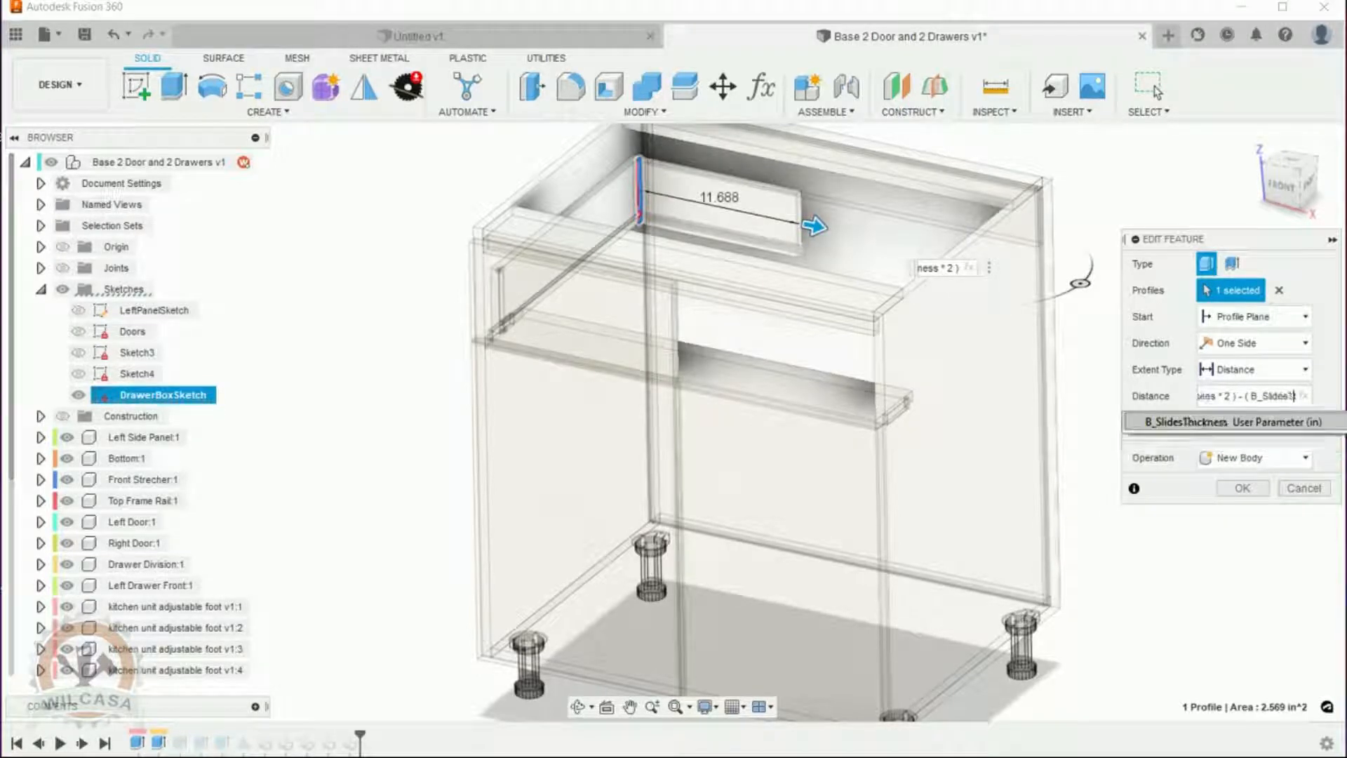
pyautogui.write('hickness * 2 )')
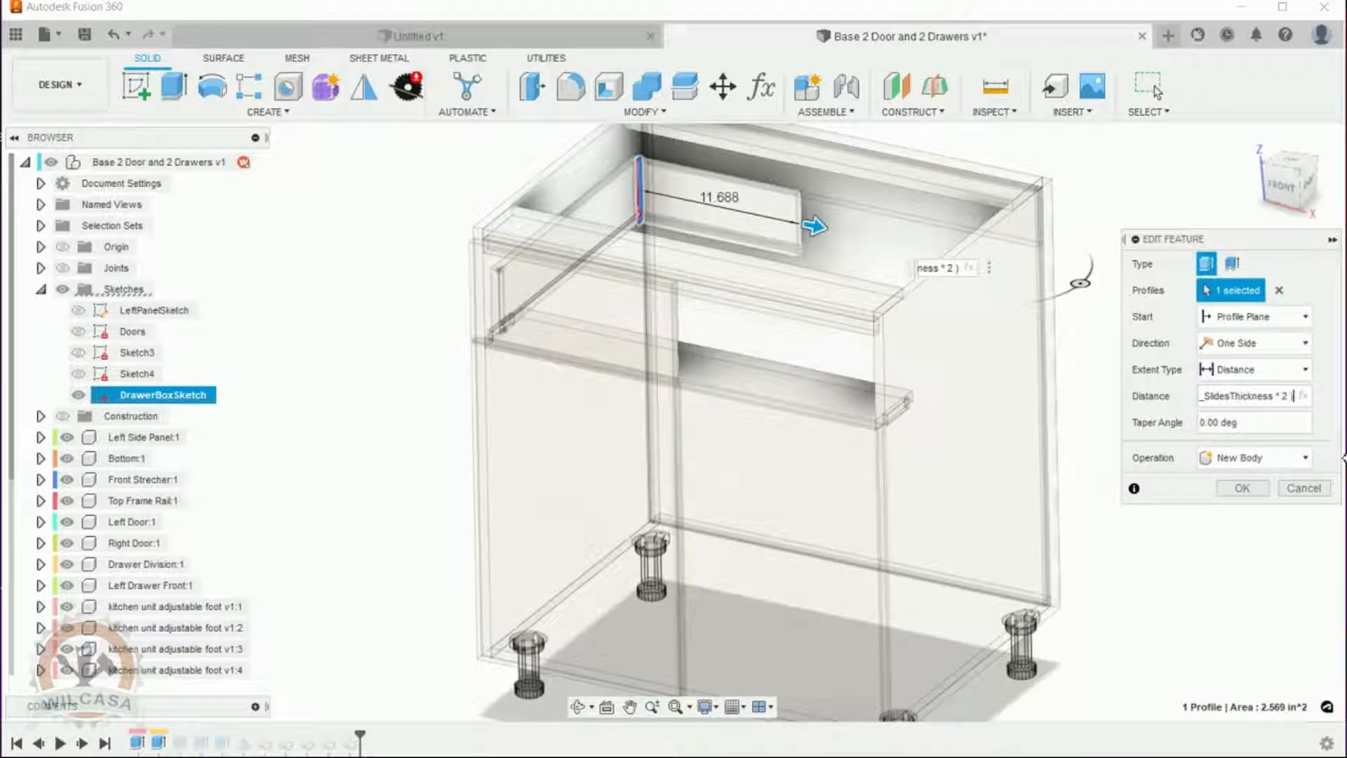
pyautogui.click(1253, 493)
pyautogui.click(1253, 494)
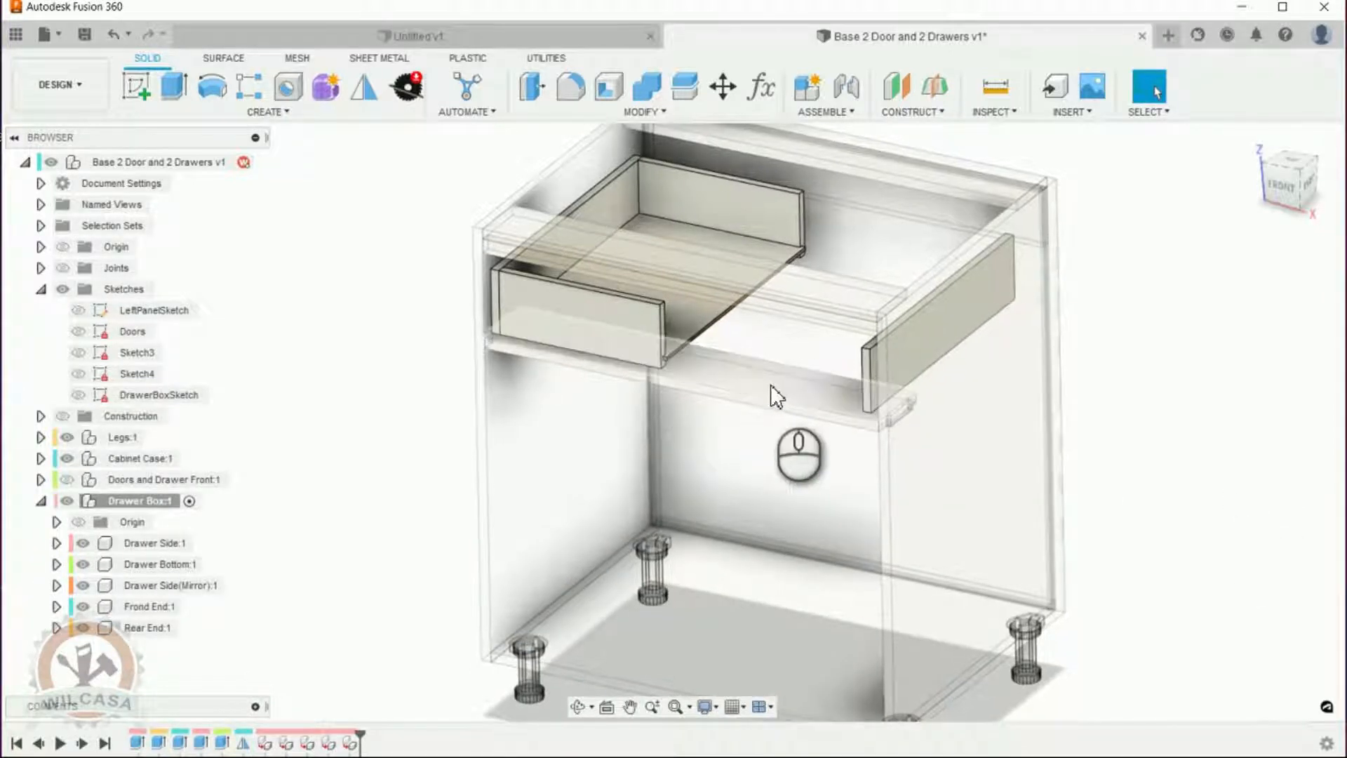
# Examine up close how the drawer bottom's free edge meets the shortened front and rear end pieces.
pyautogui.scroll(5, 731, 376)
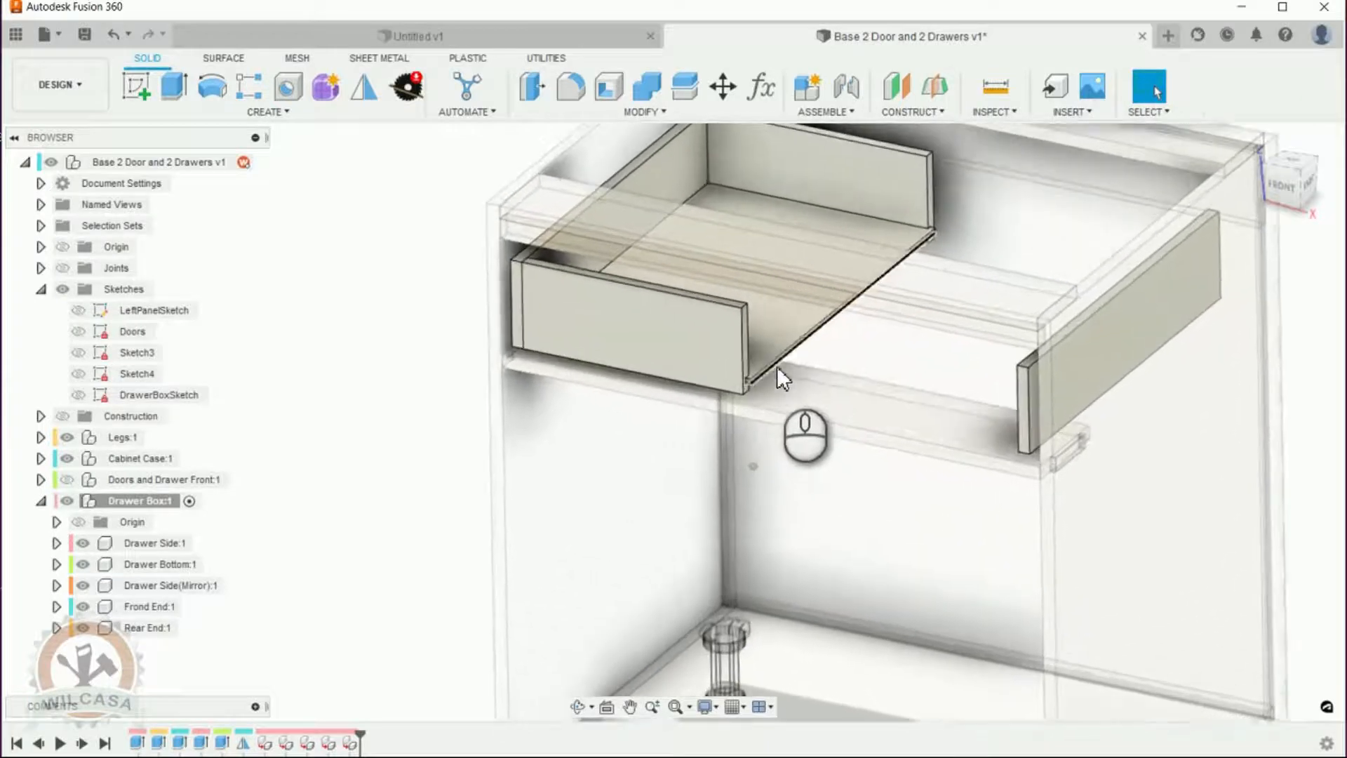
pyautogui.scroll(5, 806, 391)
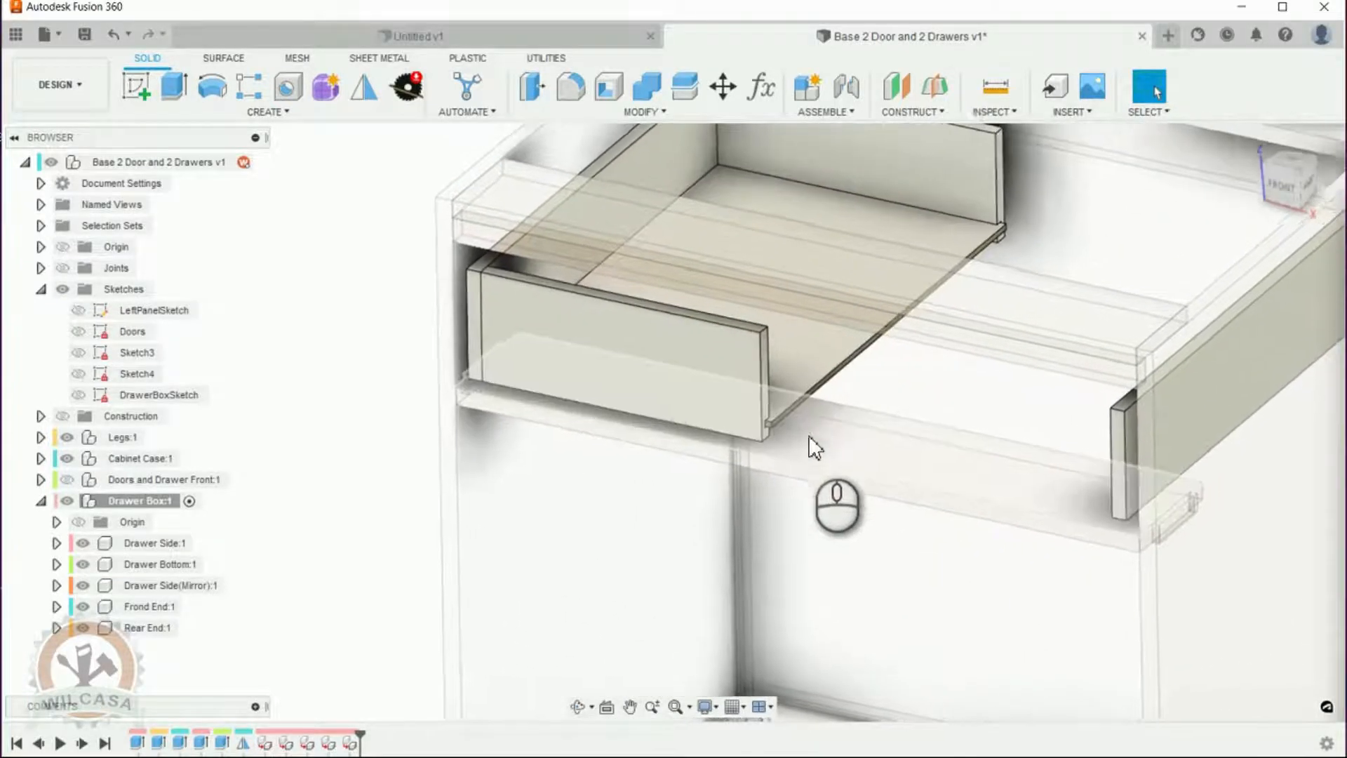
pyautogui.scroll(4, 818, 445)
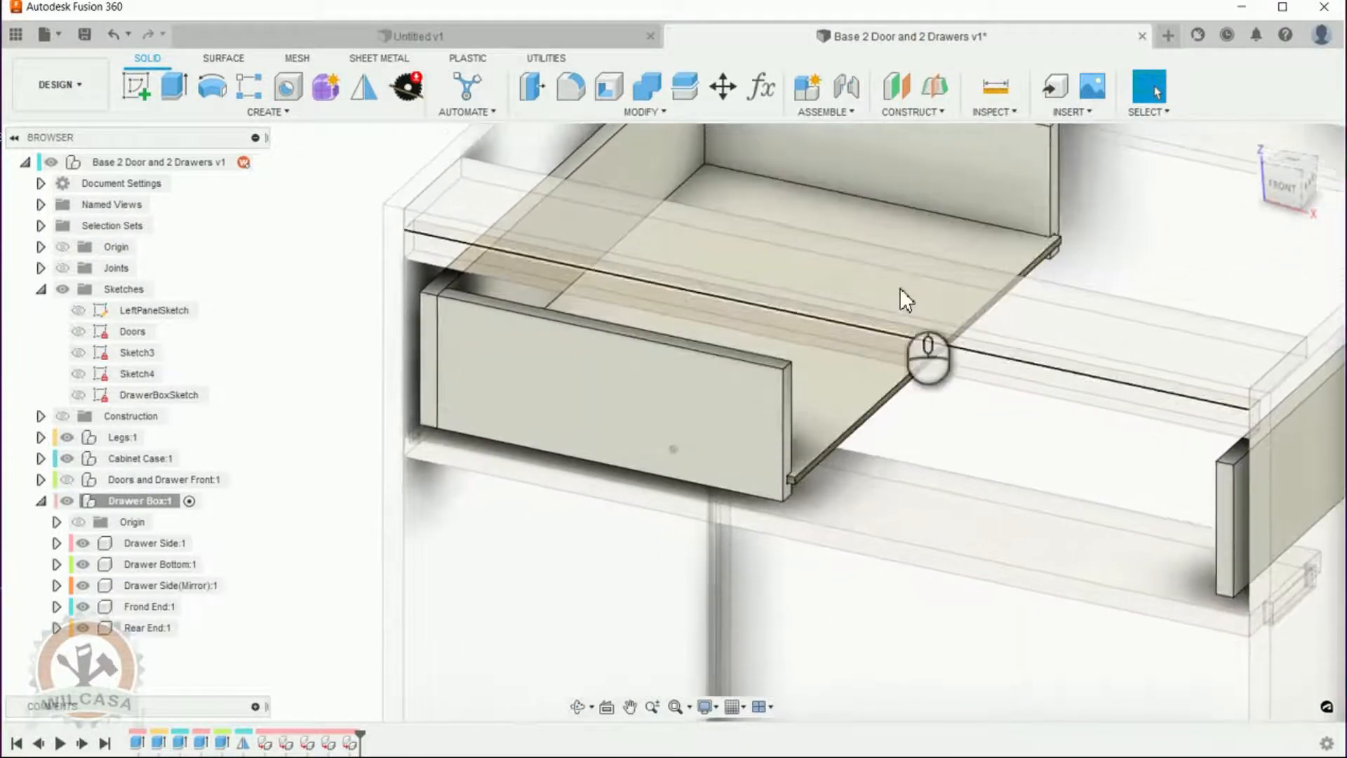
pyautogui.moveTo(899, 288); pyautogui.dragTo(950, 214, button='middle')
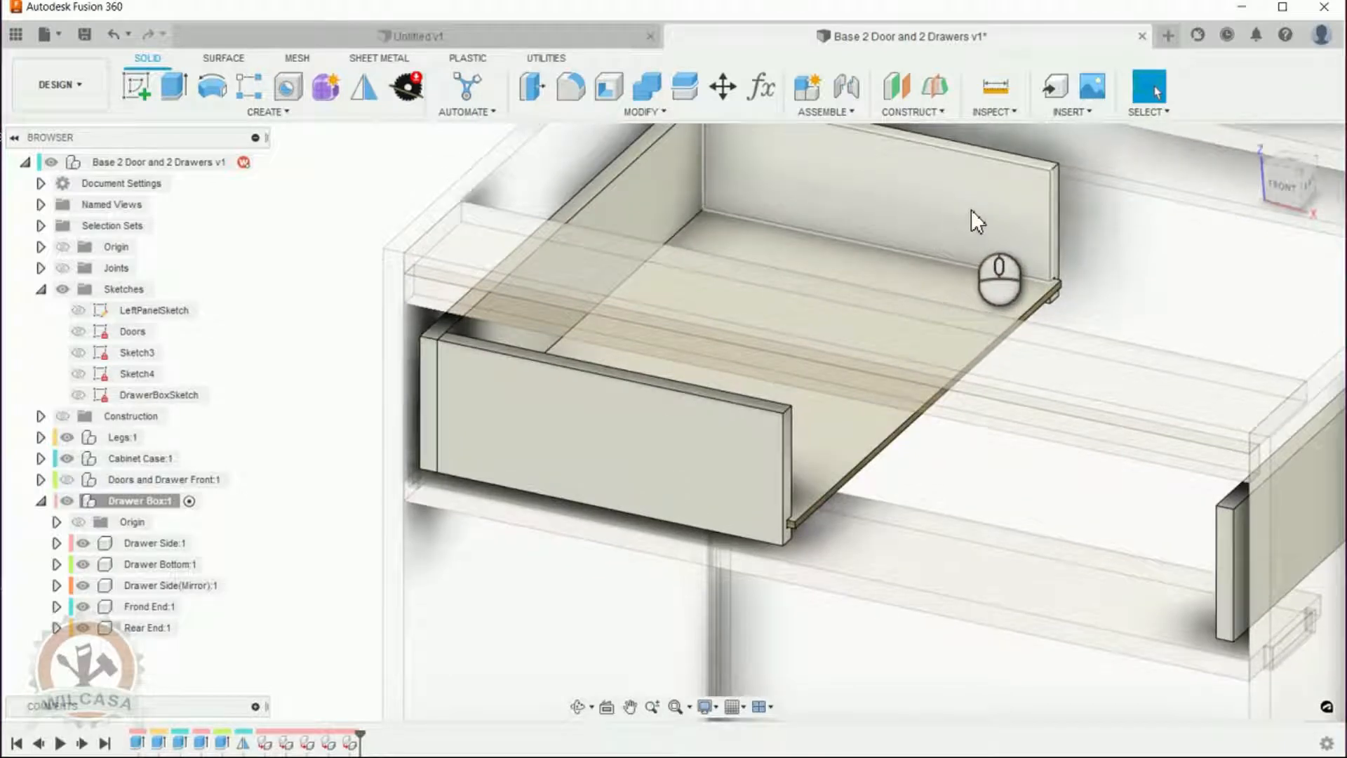
pyautogui.scroll(1, 1004, 203)
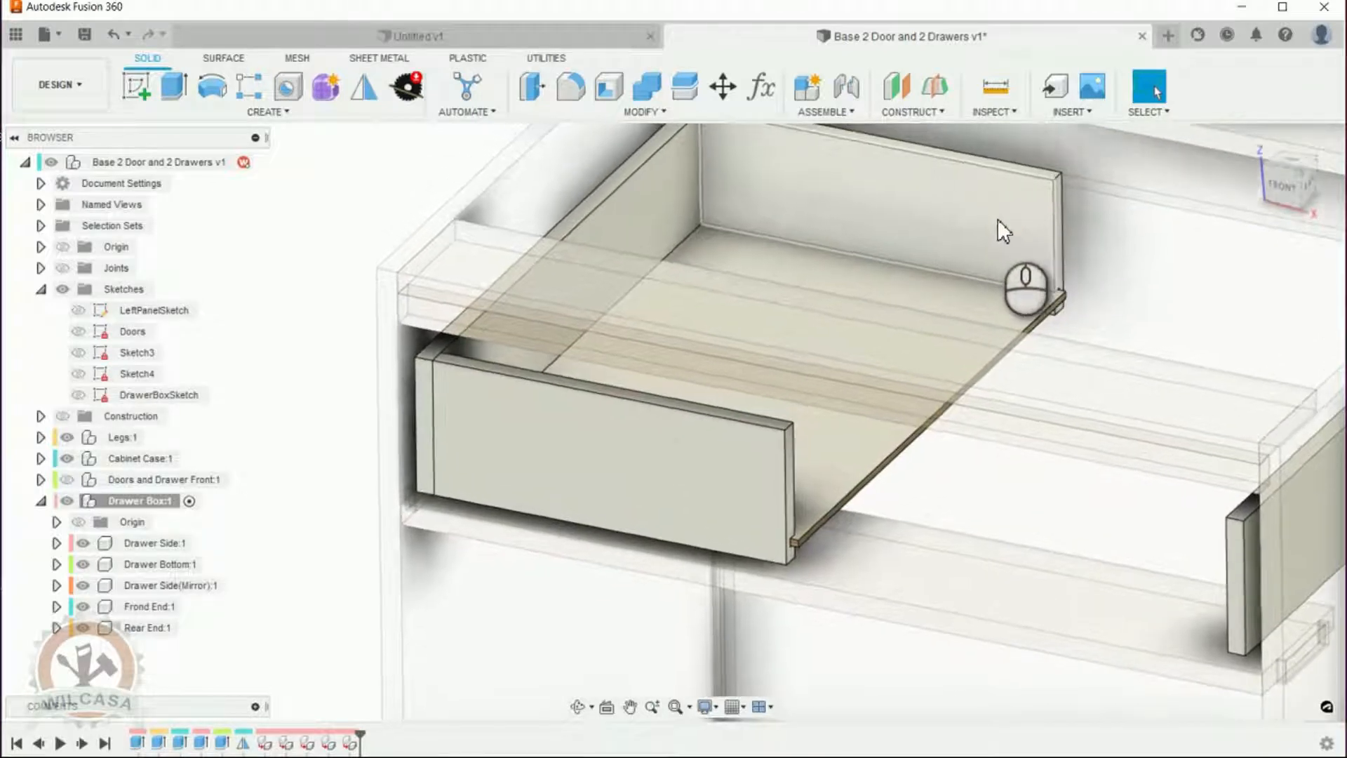
pyautogui.moveTo(997, 219); pyautogui.dragTo(979, 229, button='middle')
pyautogui.scroll(3, 976, 223)
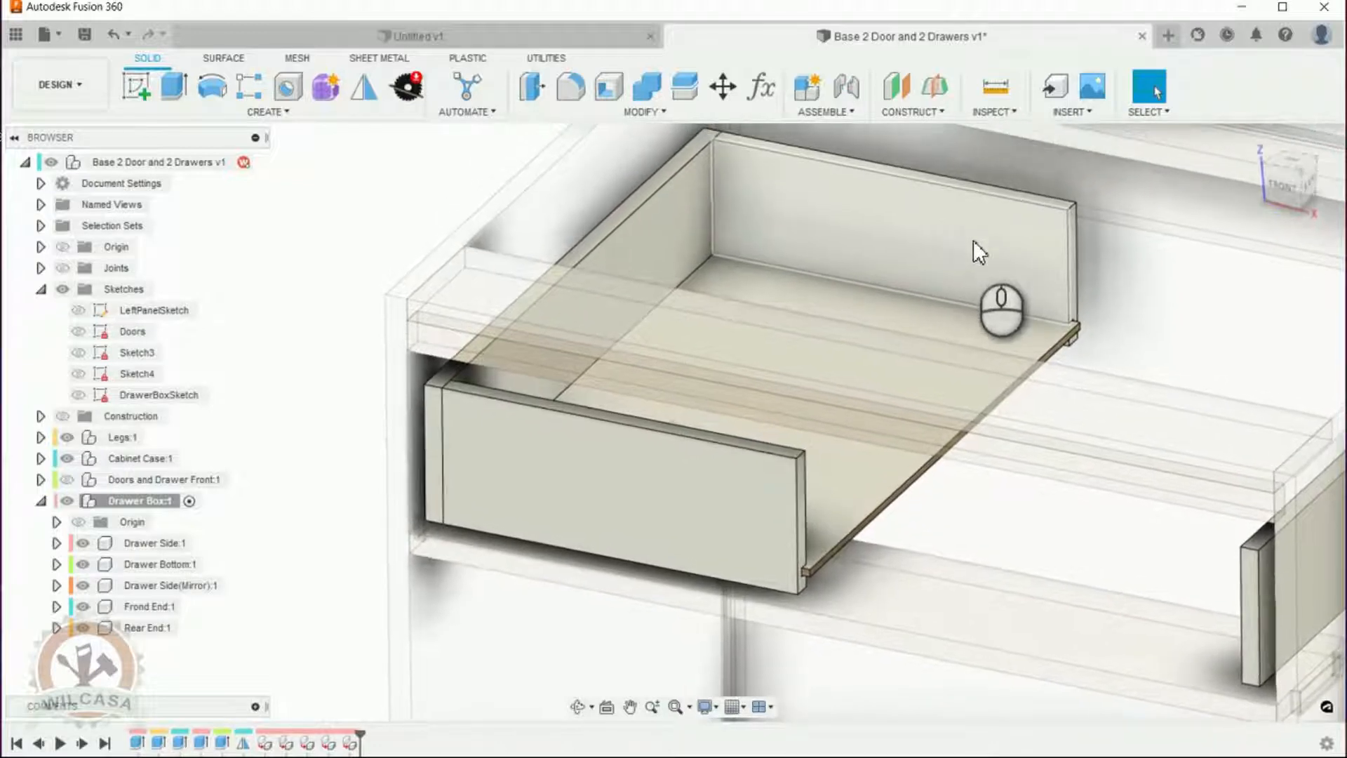
pyautogui.moveTo(974, 240); pyautogui.dragTo(982, 234, button='middle')
pyautogui.keyDown('shift'); pyautogui.moveTo(1025, 407); pyautogui.dragTo(914, 470, button='middle'); pyautogui.keyUp('shift')
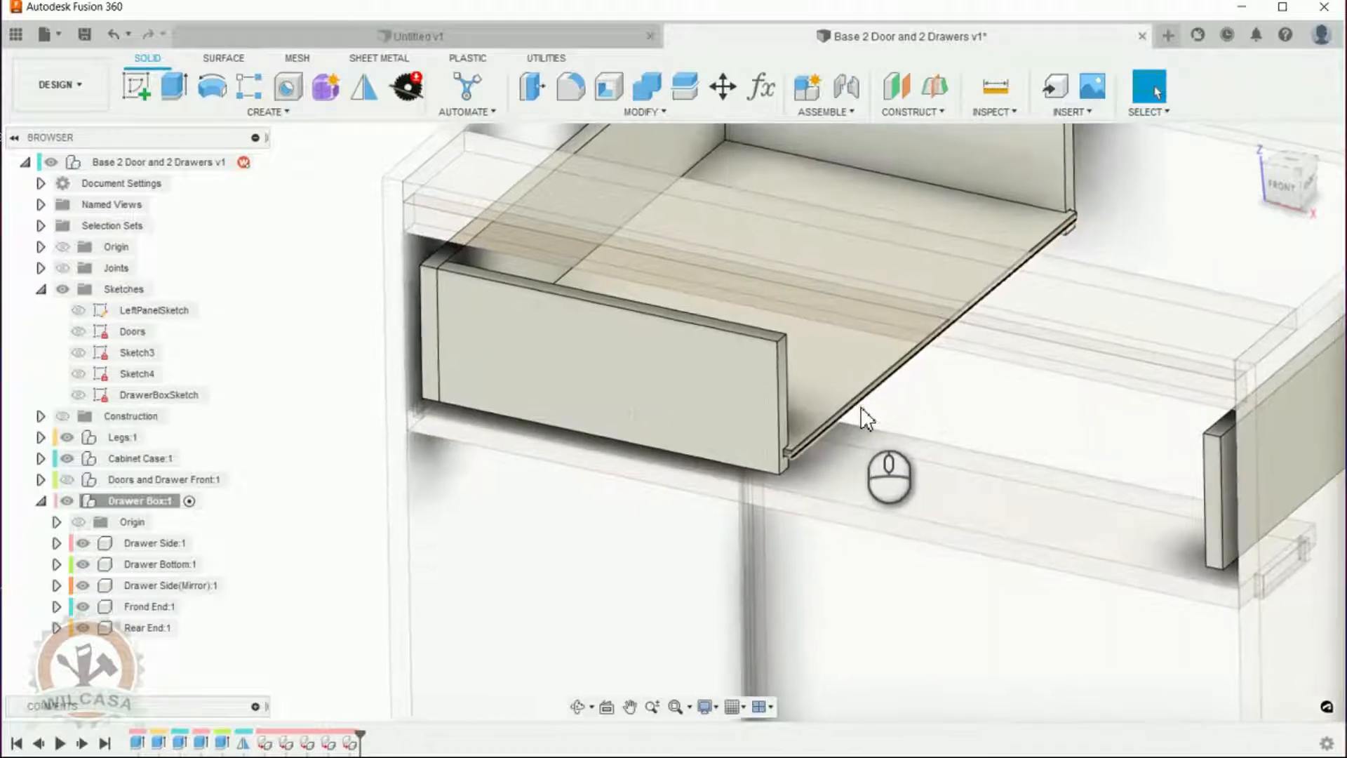
pyautogui.moveTo(833, 405); pyautogui.dragTo(826, 382, button='middle')
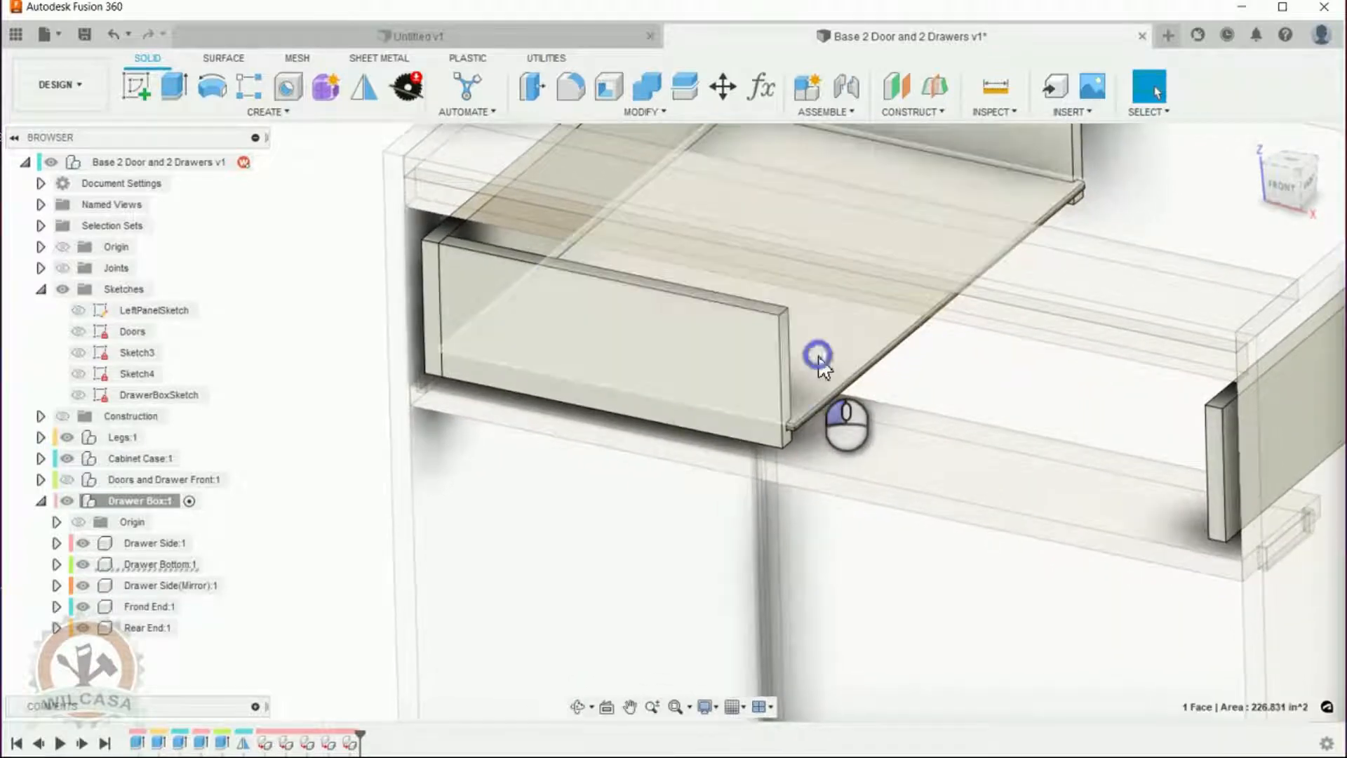
# Review the drawer bottom's extrusion settings against the shortened front and rear end pieces, and close them without applying an edit.
pyautogui.click(813, 351)
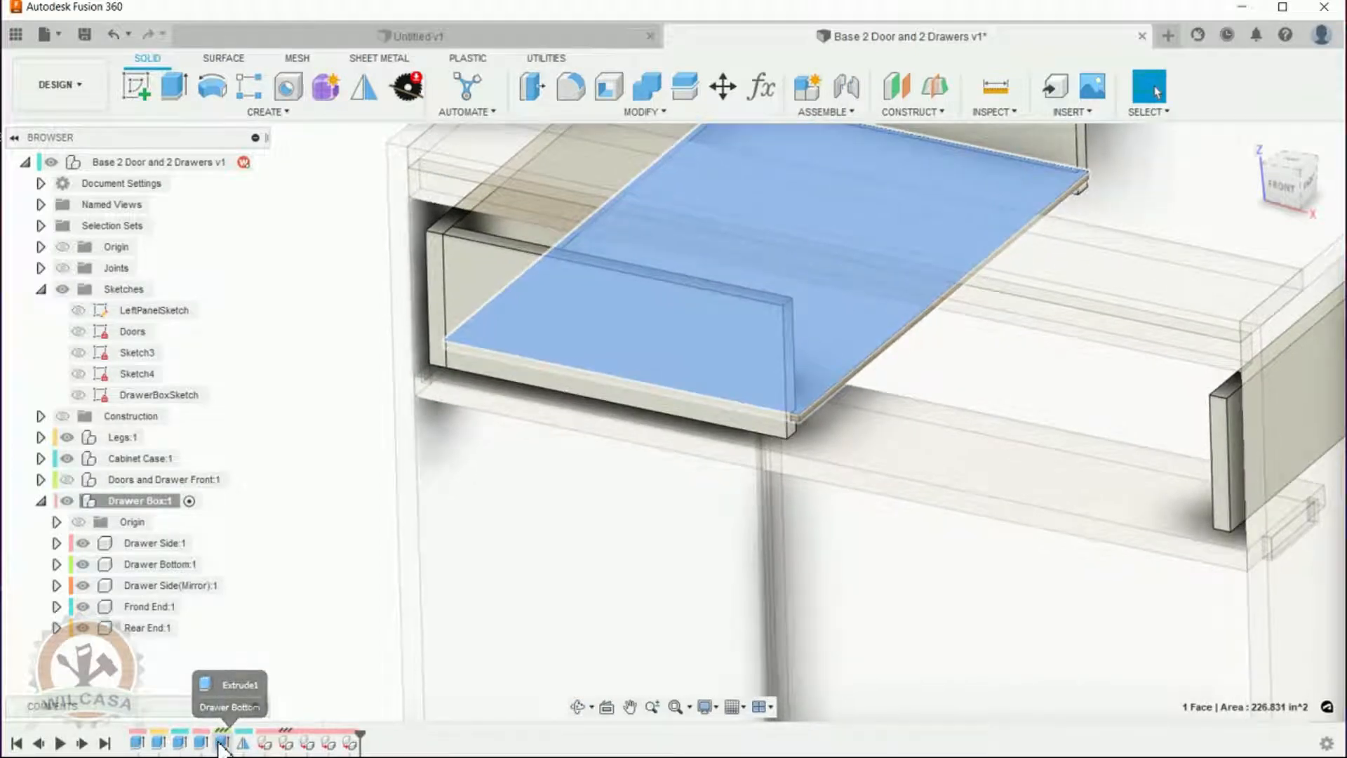
pyautogui.rightClick(221, 744)
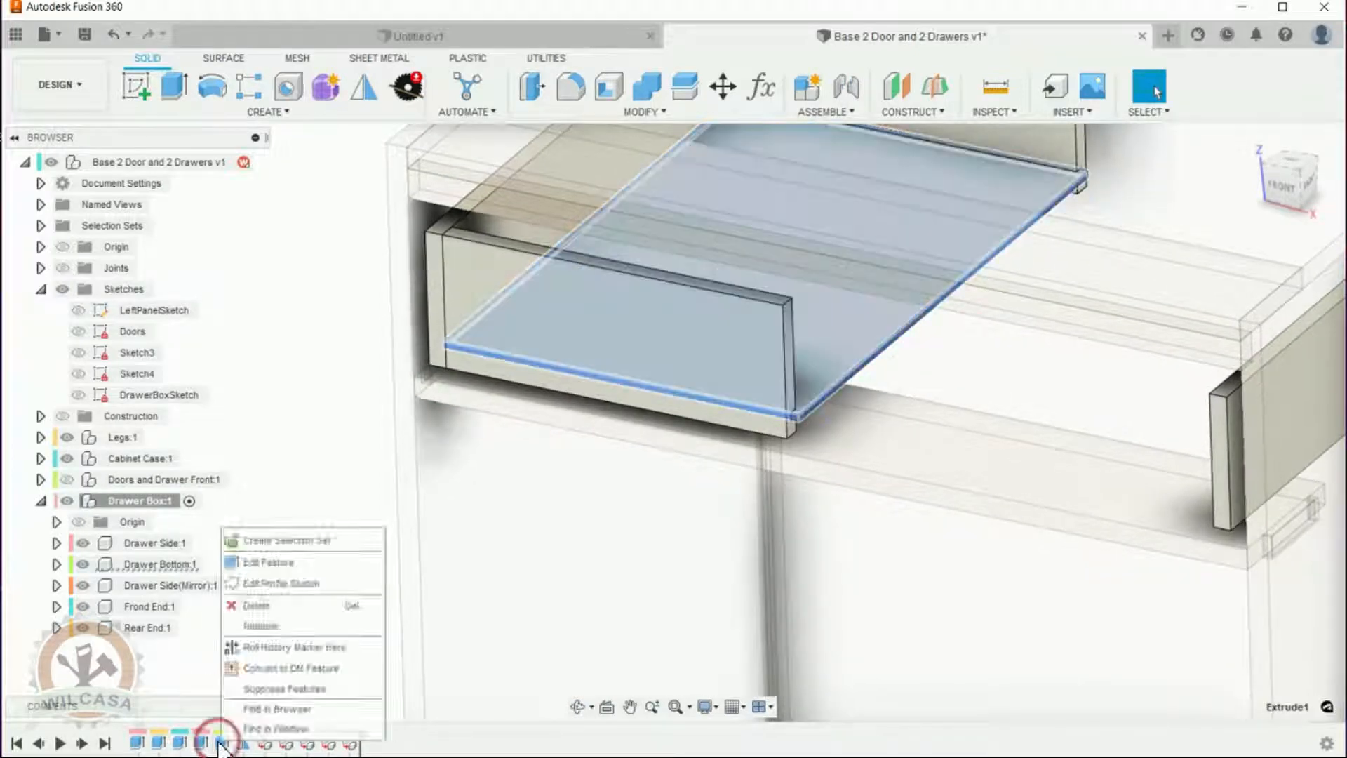
pyautogui.click(257, 567)
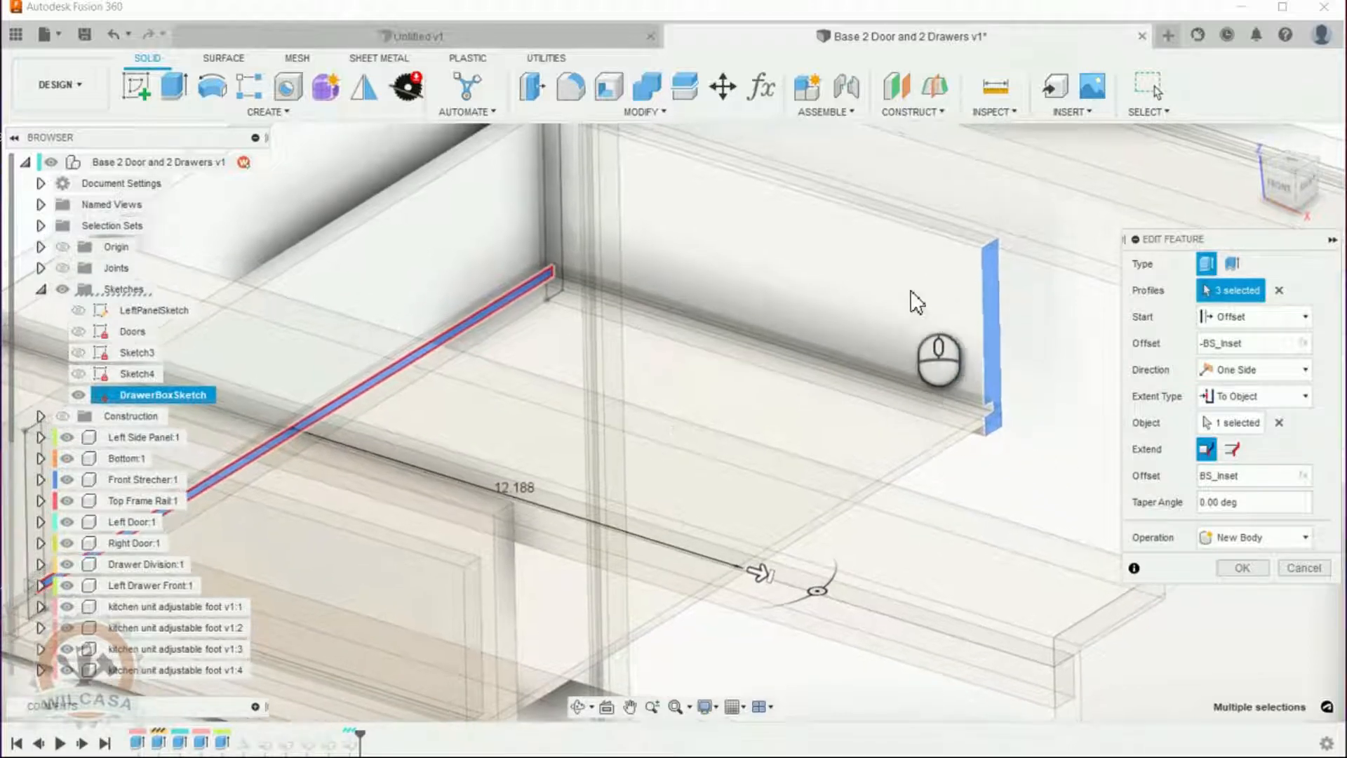
pyautogui.keyDown('shift'); pyautogui.moveTo(910, 296); pyautogui.dragTo(693, 235, button='middle'); pyautogui.keyUp('shift')
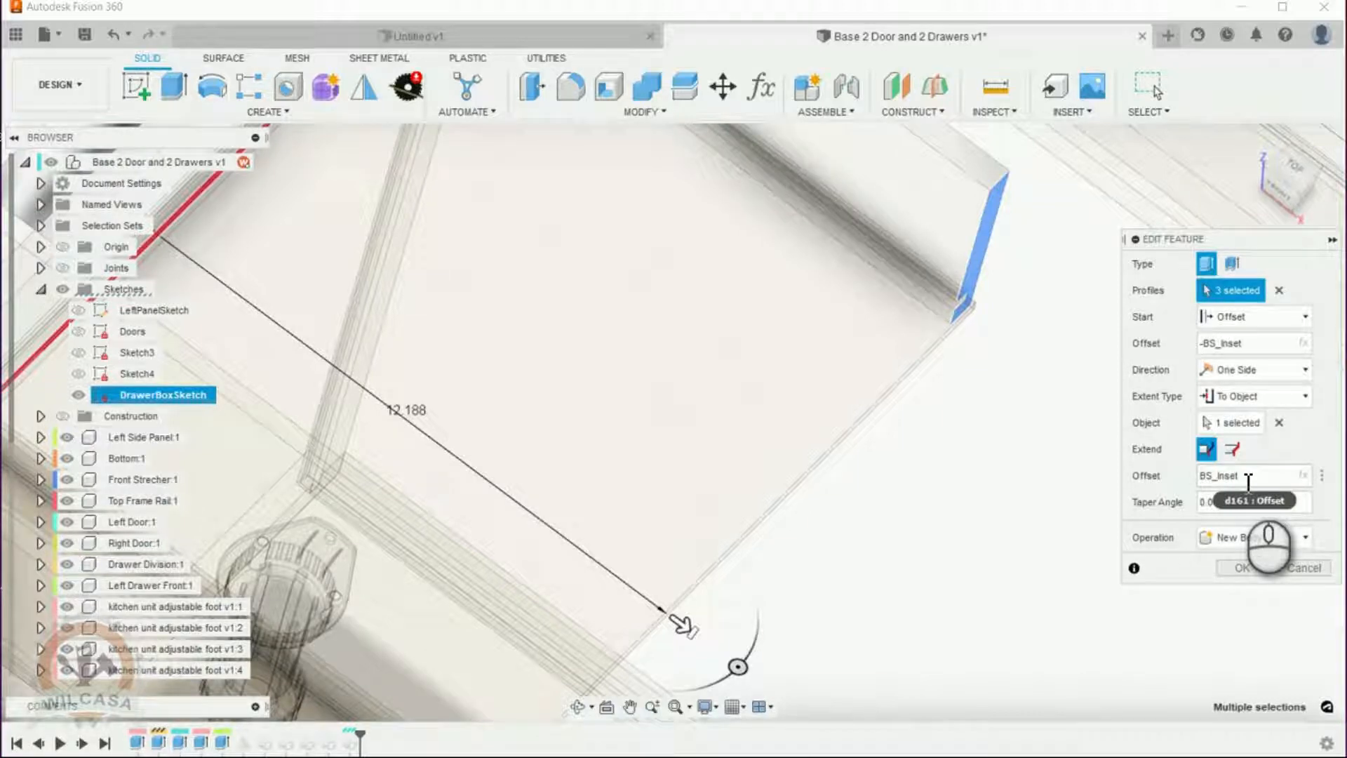
pyautogui.keyDown('shift'); pyautogui.moveTo(1081, 299); pyautogui.dragTo(986, 360, button='middle'); pyautogui.keyUp('shift')
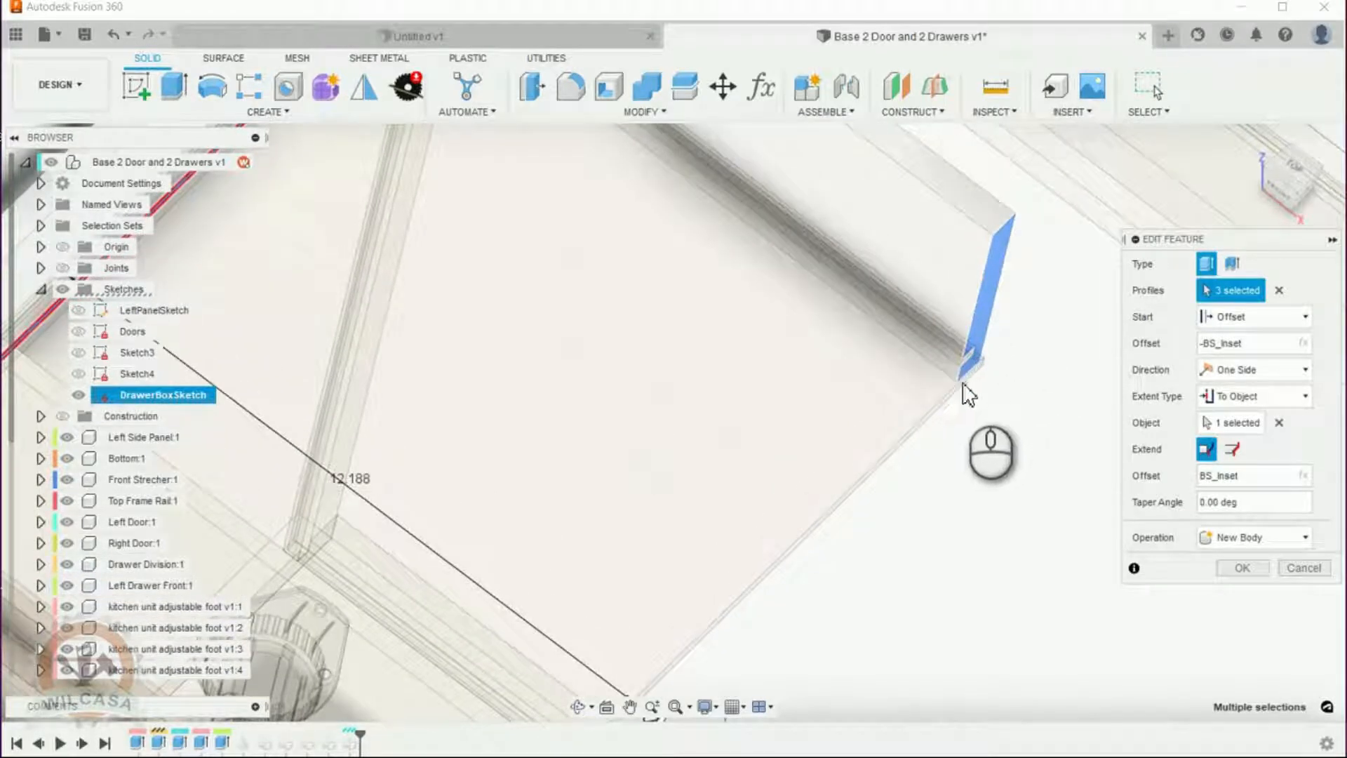
pyautogui.keyDown('shift'); pyautogui.moveTo(982, 334); pyautogui.dragTo(980, 481, button='middle'); pyautogui.keyUp('shift')
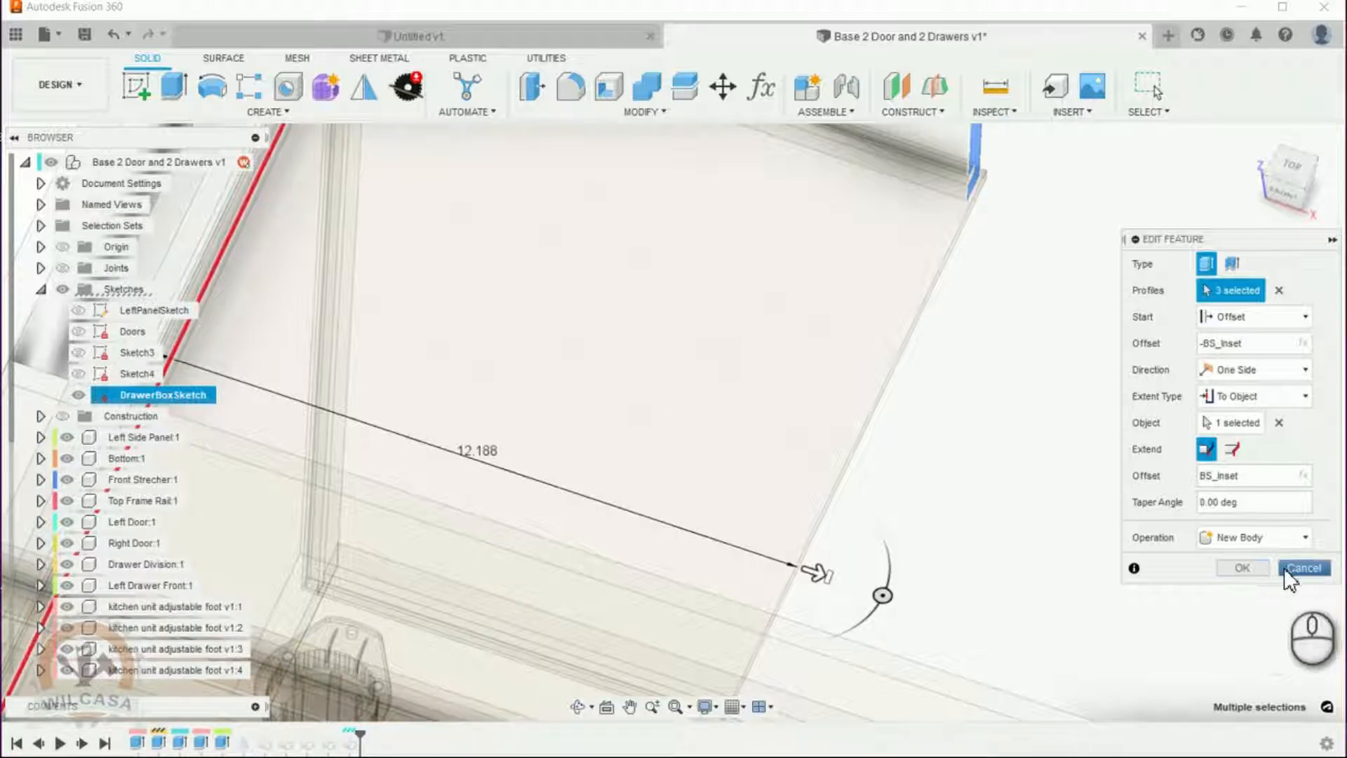
pyautogui.click(1308, 583)
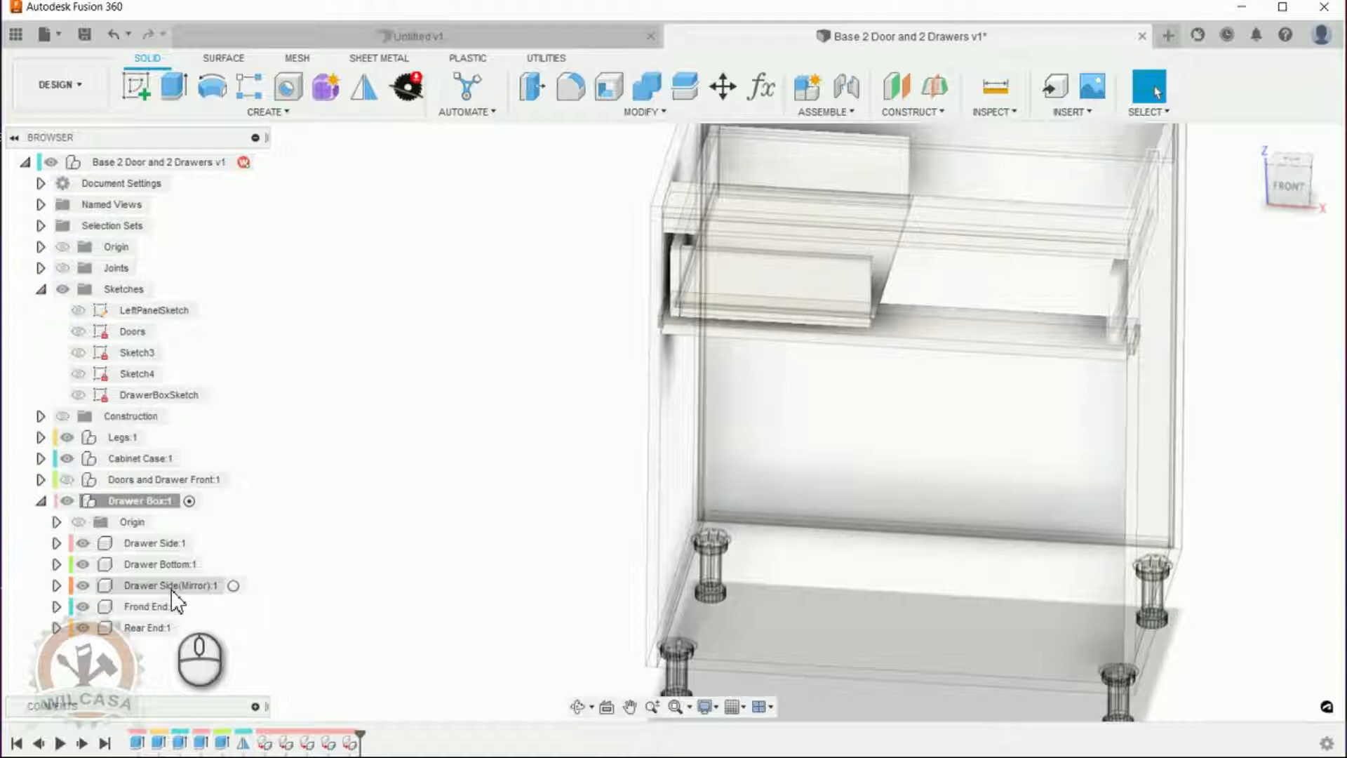
# Delete the mirrored drawer side component from the Drawer Box.
pyautogui.rightClick(172, 588)
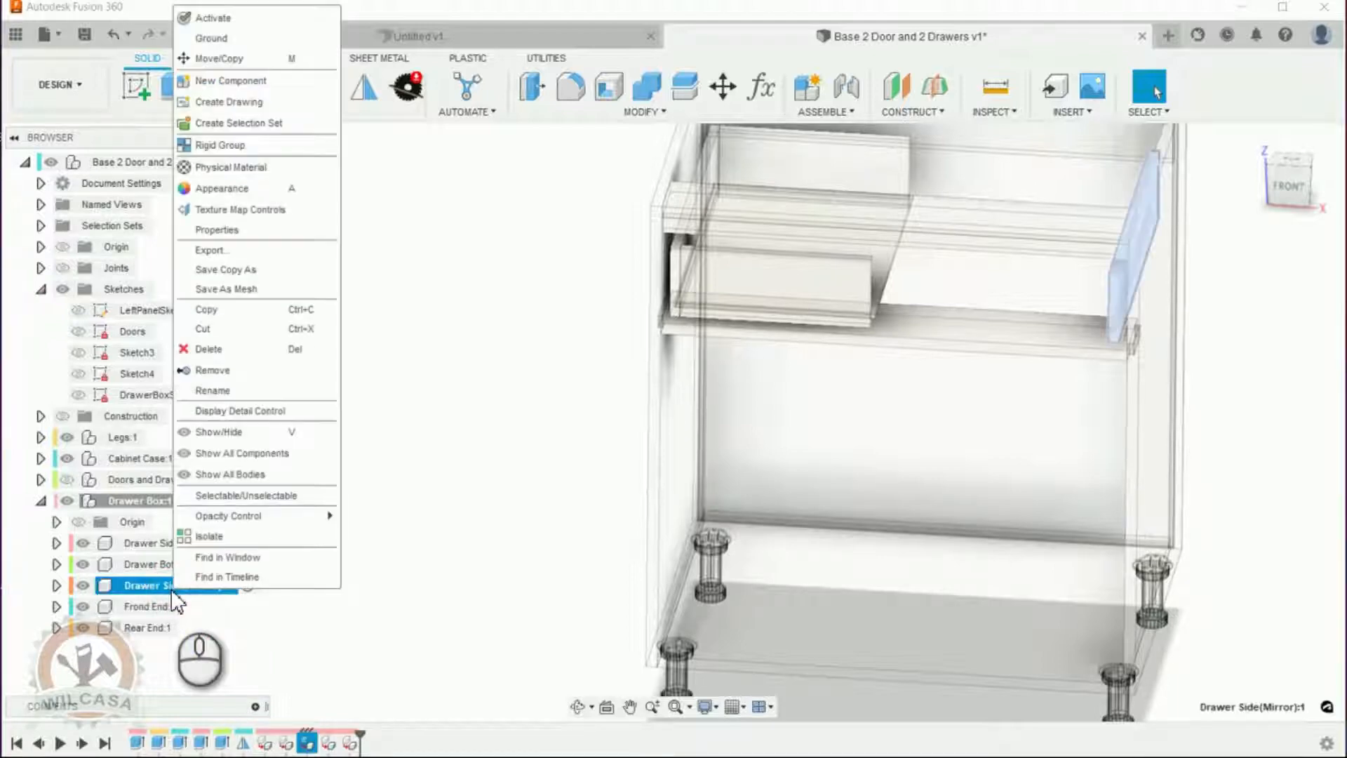
pyautogui.click(220, 351)
pyautogui.scroll(5, 671, 634)
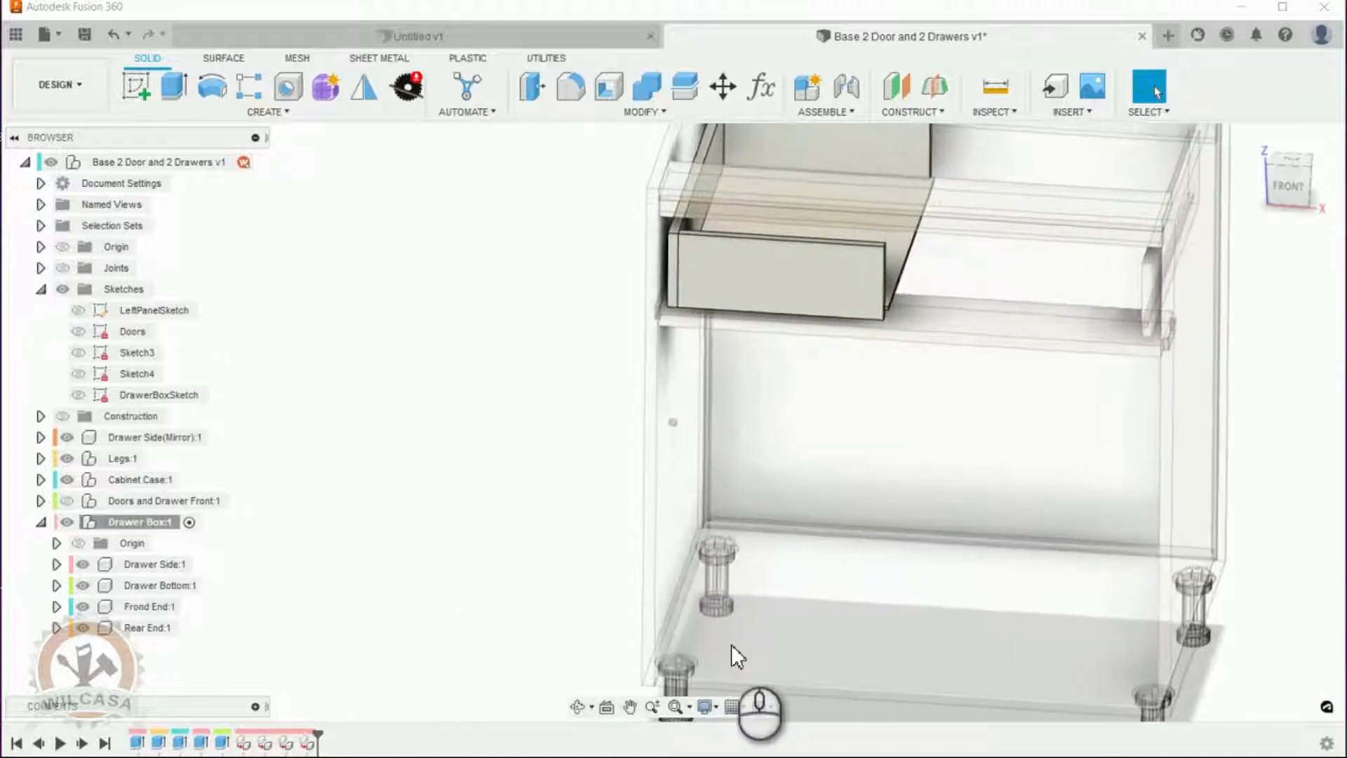
pyautogui.scroll(5, 676, 224)
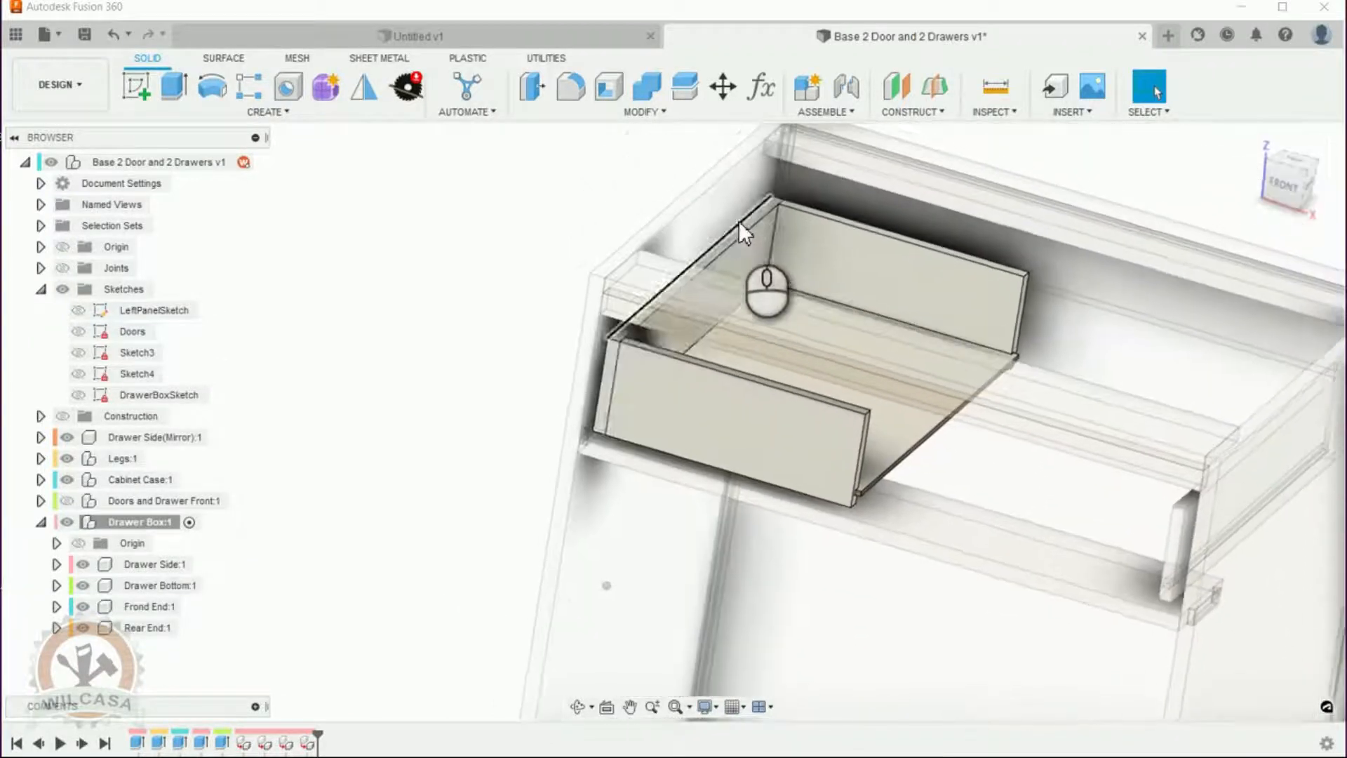
# Hide the remaining Drawer Side component to expose the covered end faces of the front and rear pieces.
pyautogui.click(740, 245)
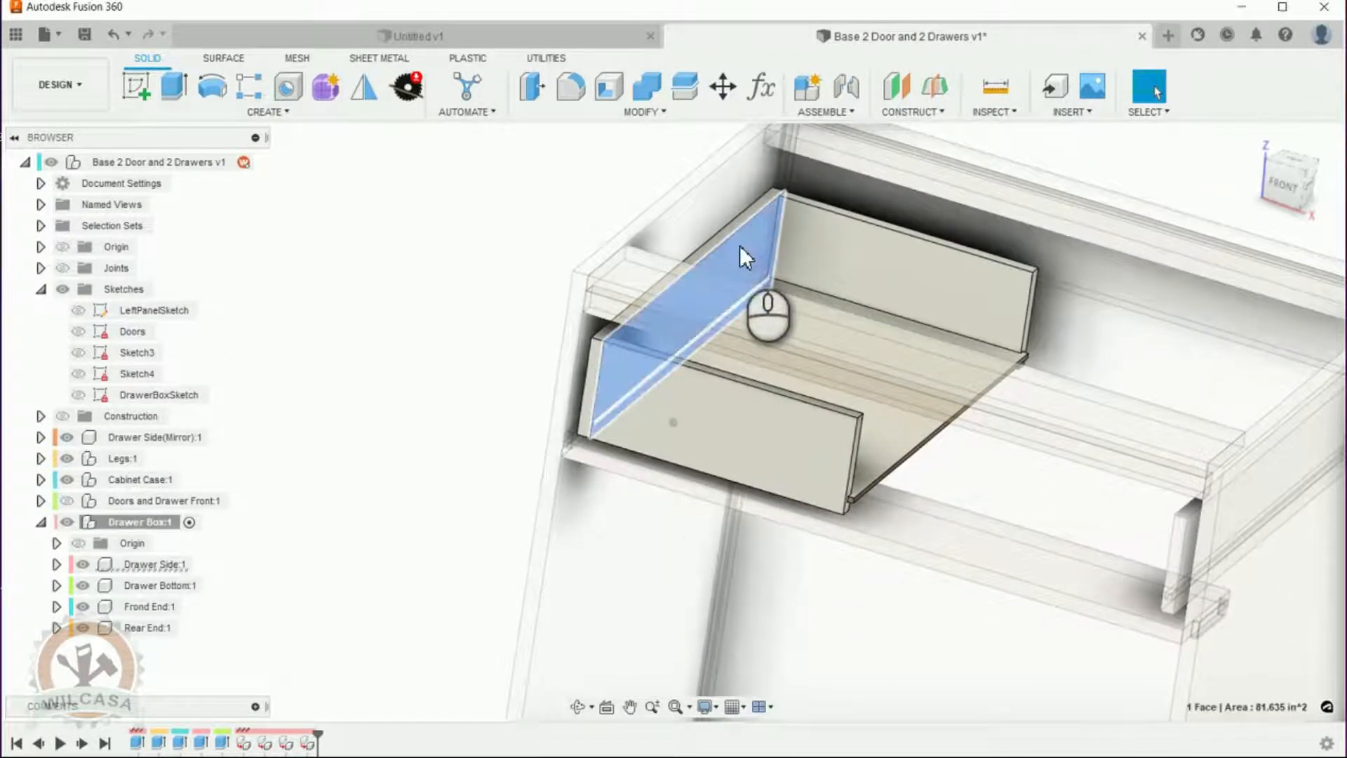
pyautogui.click(83, 564)
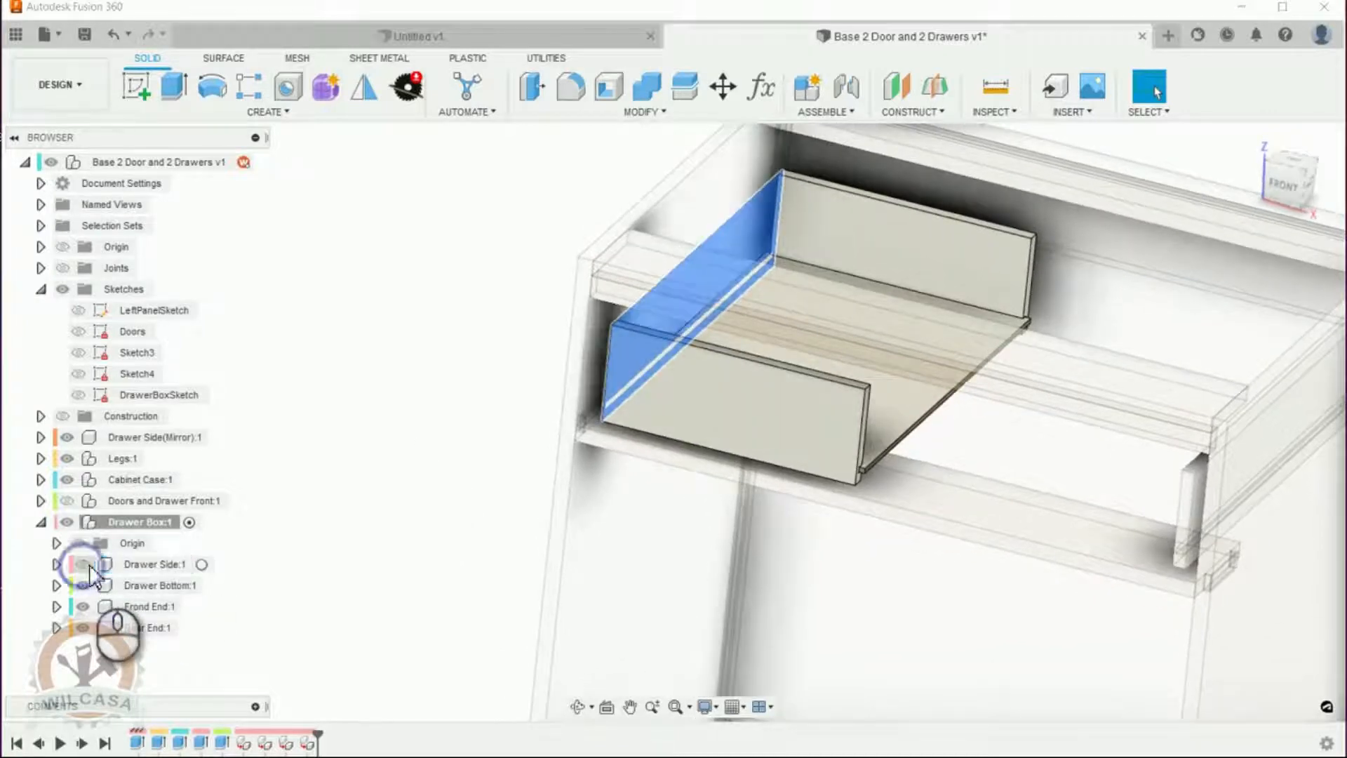
pyautogui.click(249, 442)
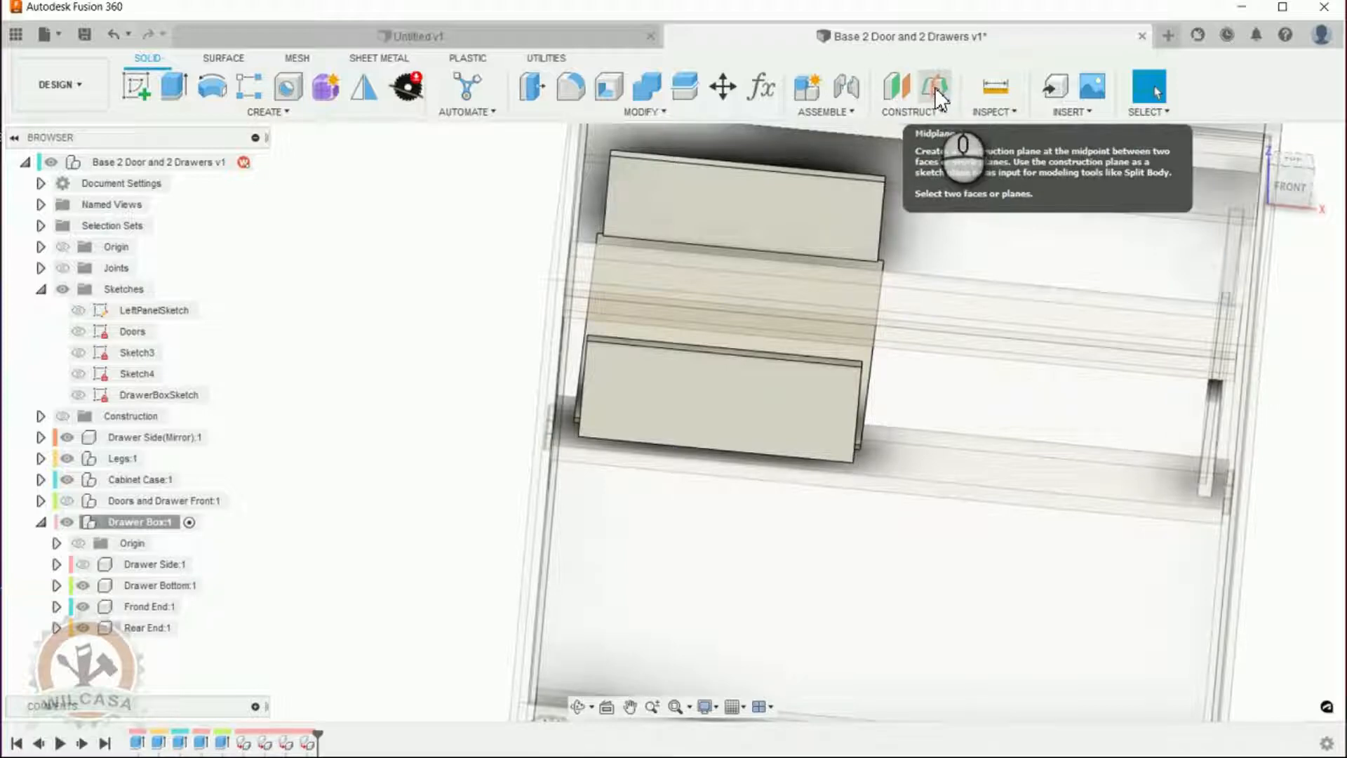
# Create a midplane between the two opposite end faces of the drawer box's front end piece.
pyautogui.click(934, 87)
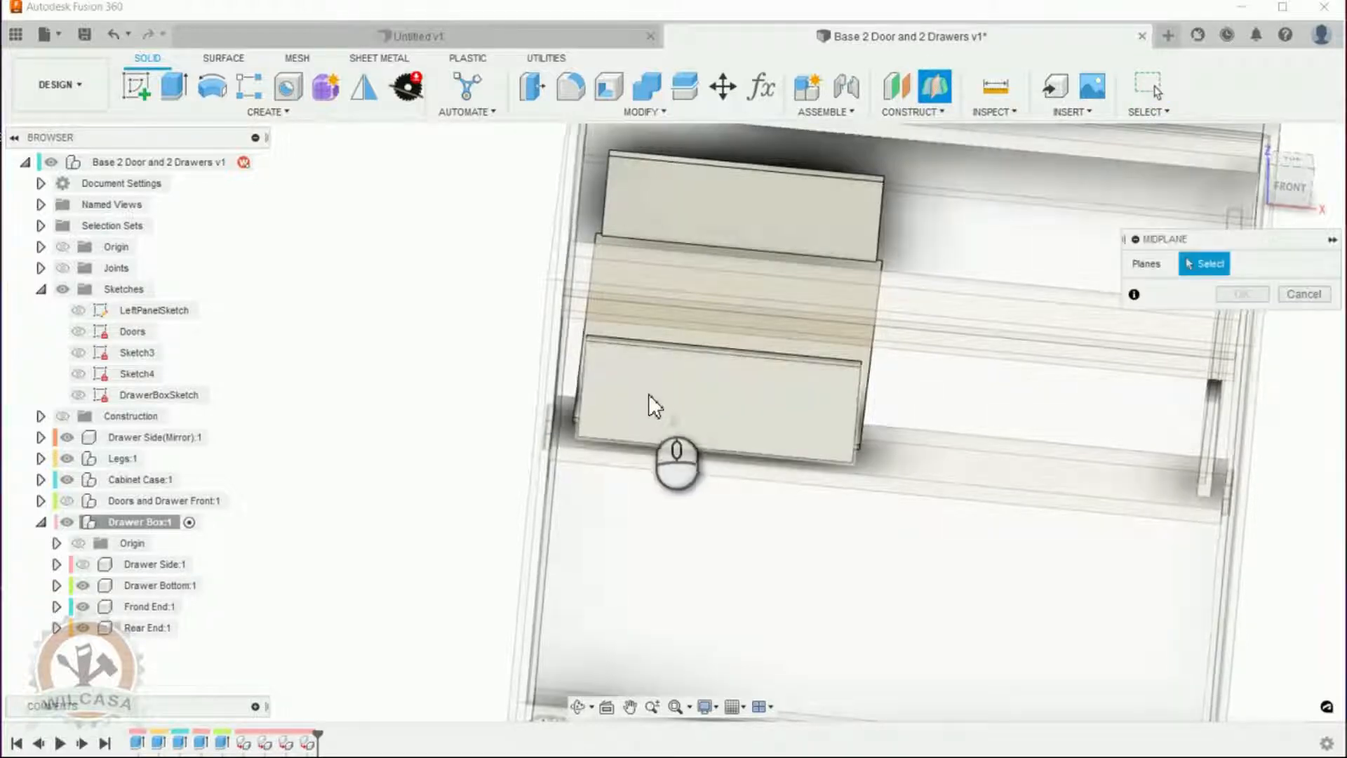
pyautogui.keyDown('shift'); pyautogui.moveTo(609, 393); pyautogui.dragTo(592, 385, button='middle'); pyautogui.keyUp('shift')
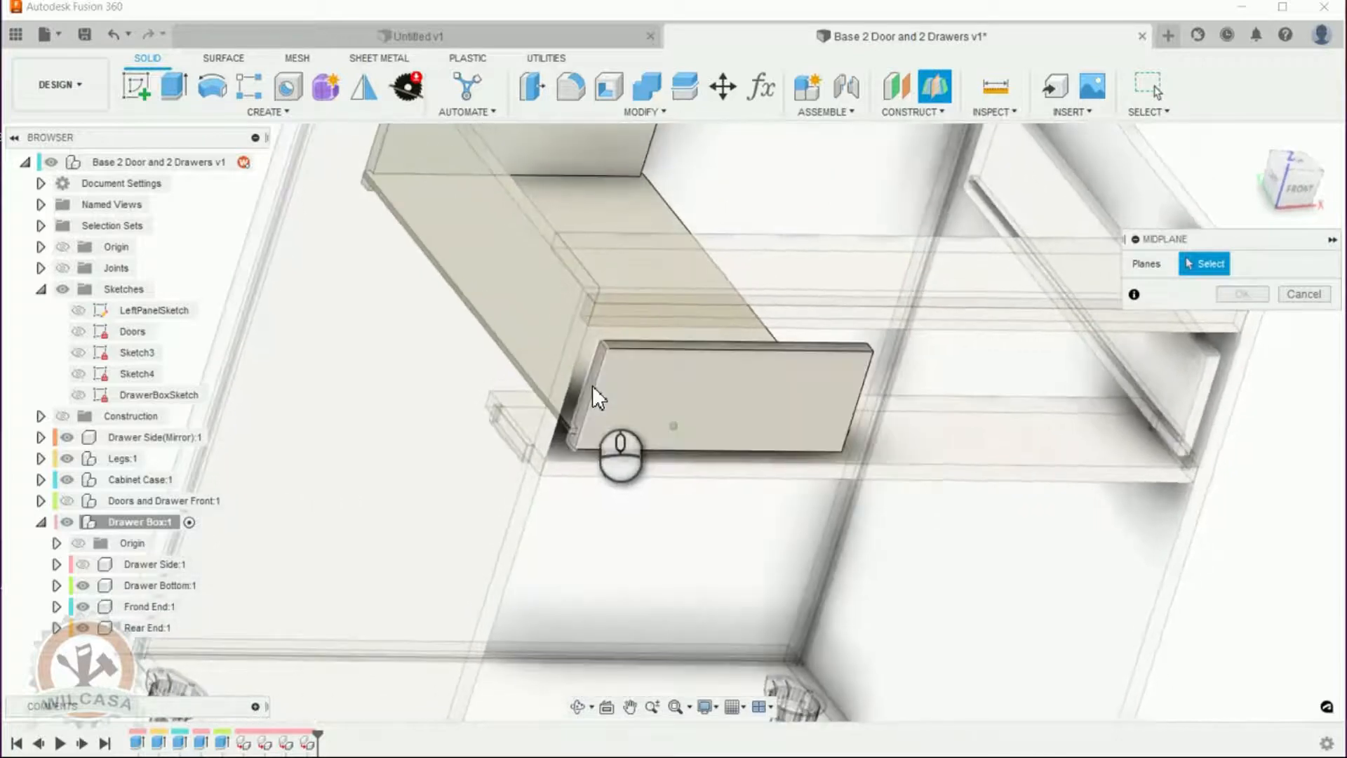
pyautogui.click(592, 381)
pyautogui.keyDown('shift'); pyautogui.moveTo(869, 398); pyautogui.dragTo(658, 397, button='middle'); pyautogui.keyUp('shift')
pyautogui.click(658, 398)
pyautogui.keyDown('shift'); pyautogui.moveTo(1179, 412); pyautogui.dragTo(1266, 337, button='middle'); pyautogui.keyUp('shift')
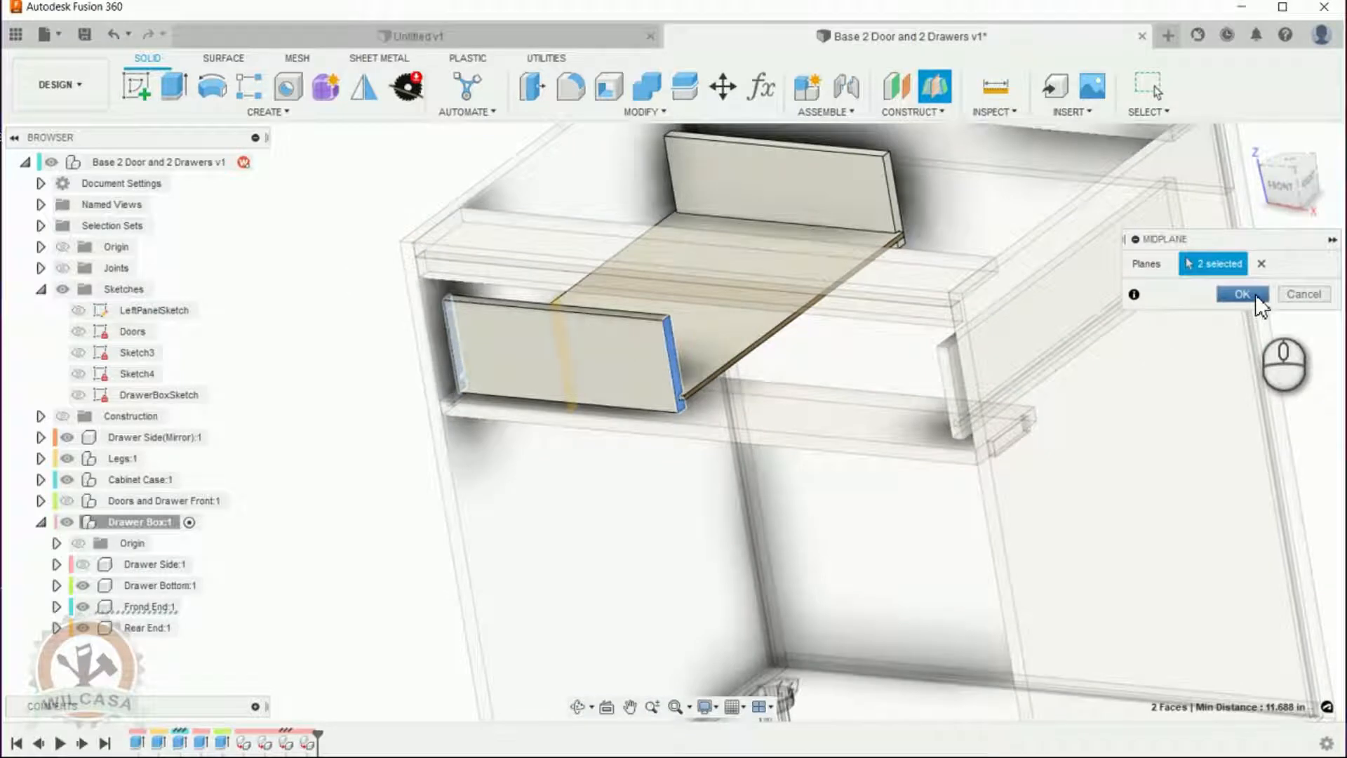
pyautogui.click(1260, 296)
pyautogui.keyDown('shift'); pyautogui.moveTo(1260, 302); pyautogui.dragTo(619, 344, button='middle'); pyautogui.keyUp('shift')
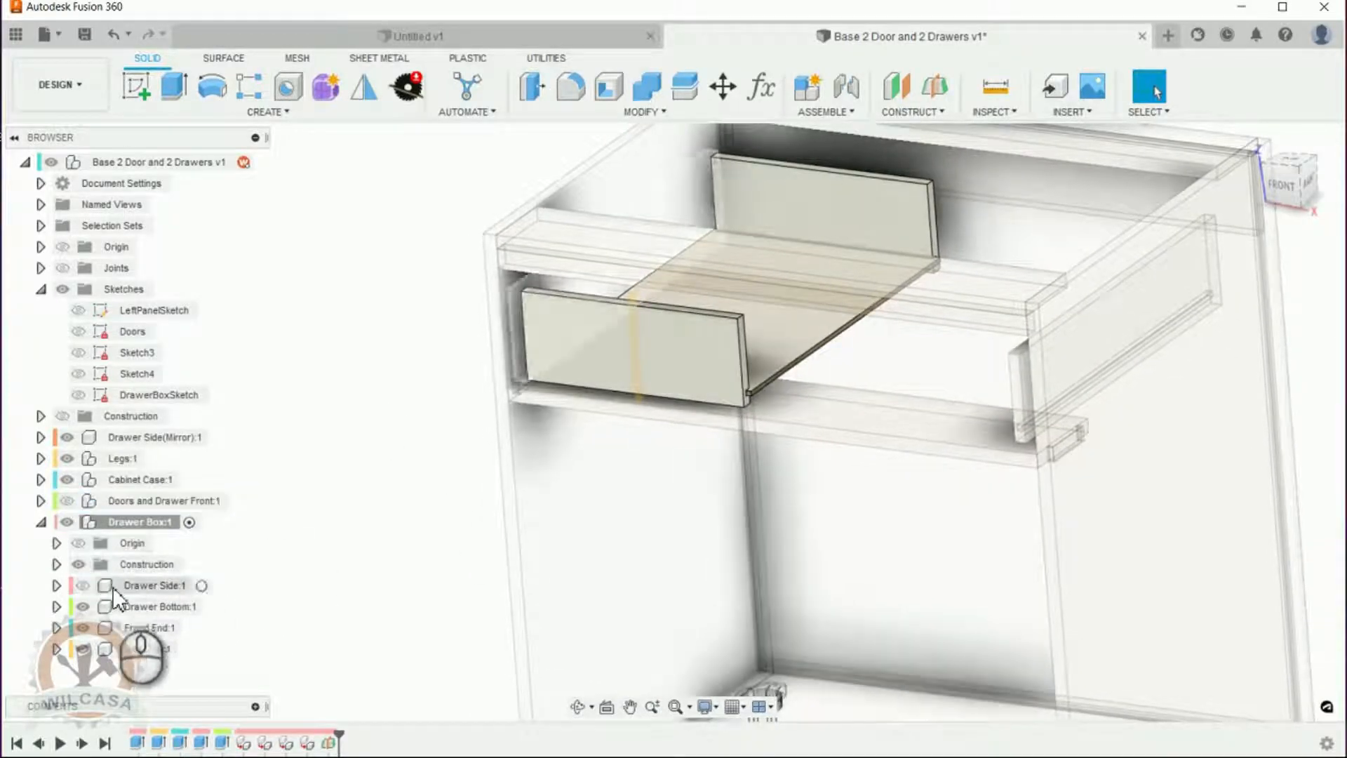
# Show the Drawer Side component again and mirror it as a component across the new midplane of the drawer box.
pyautogui.click(83, 585)
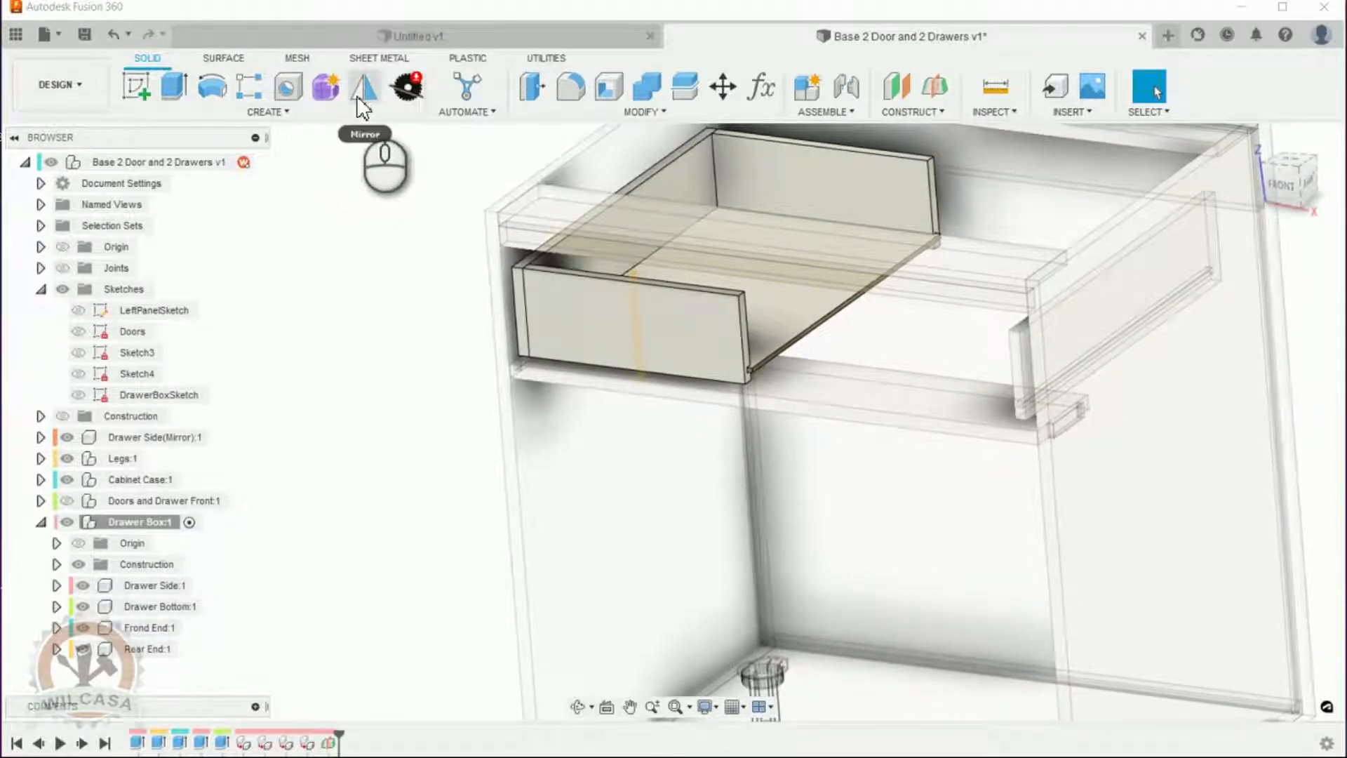
pyautogui.click(358, 90)
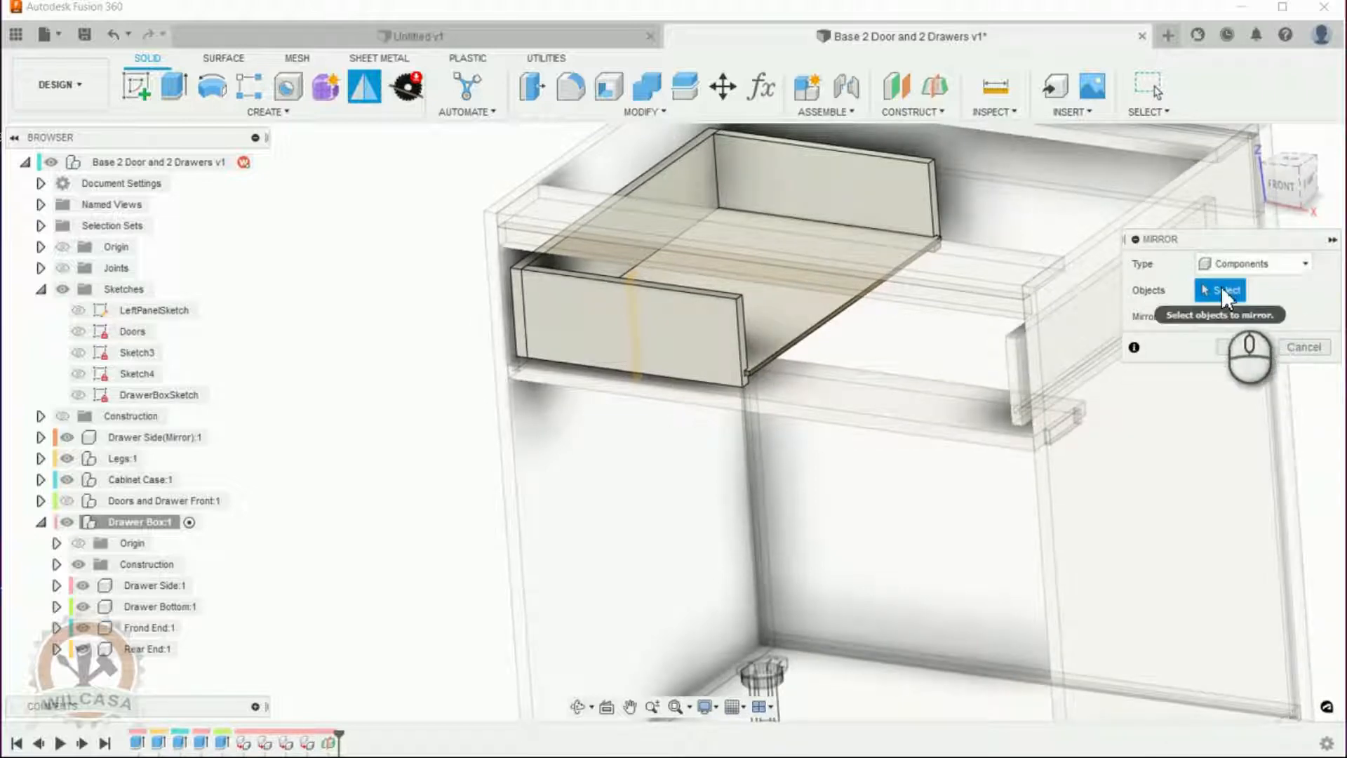
pyautogui.click(133, 587)
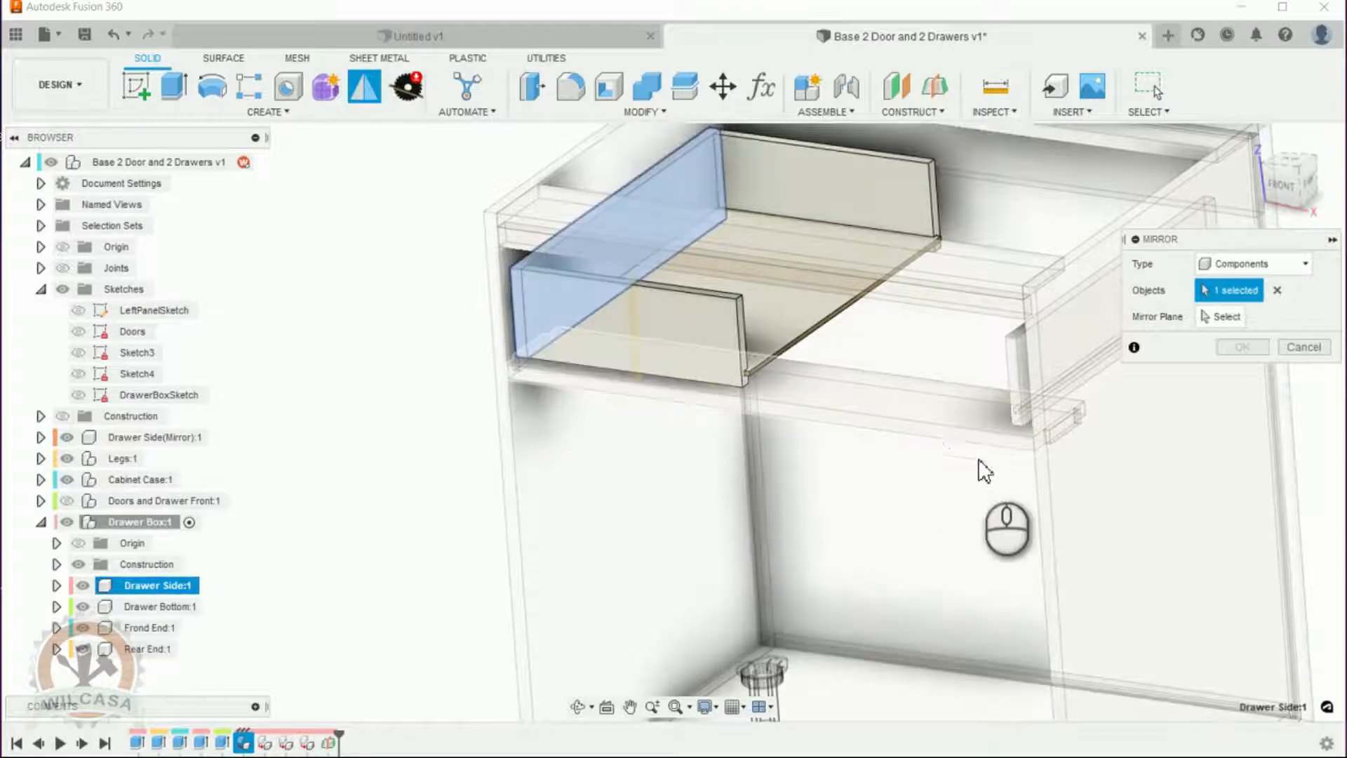
pyautogui.click(1227, 318)
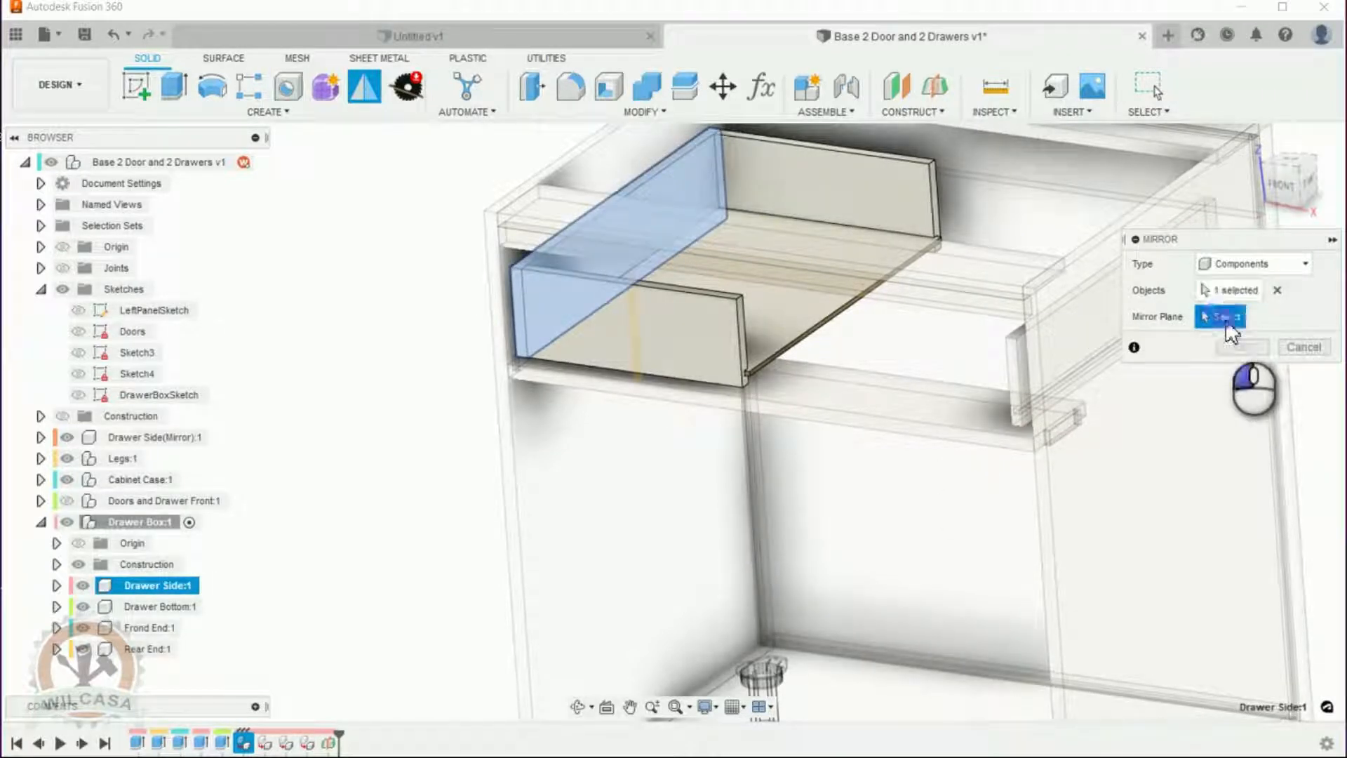
pyautogui.click(634, 277)
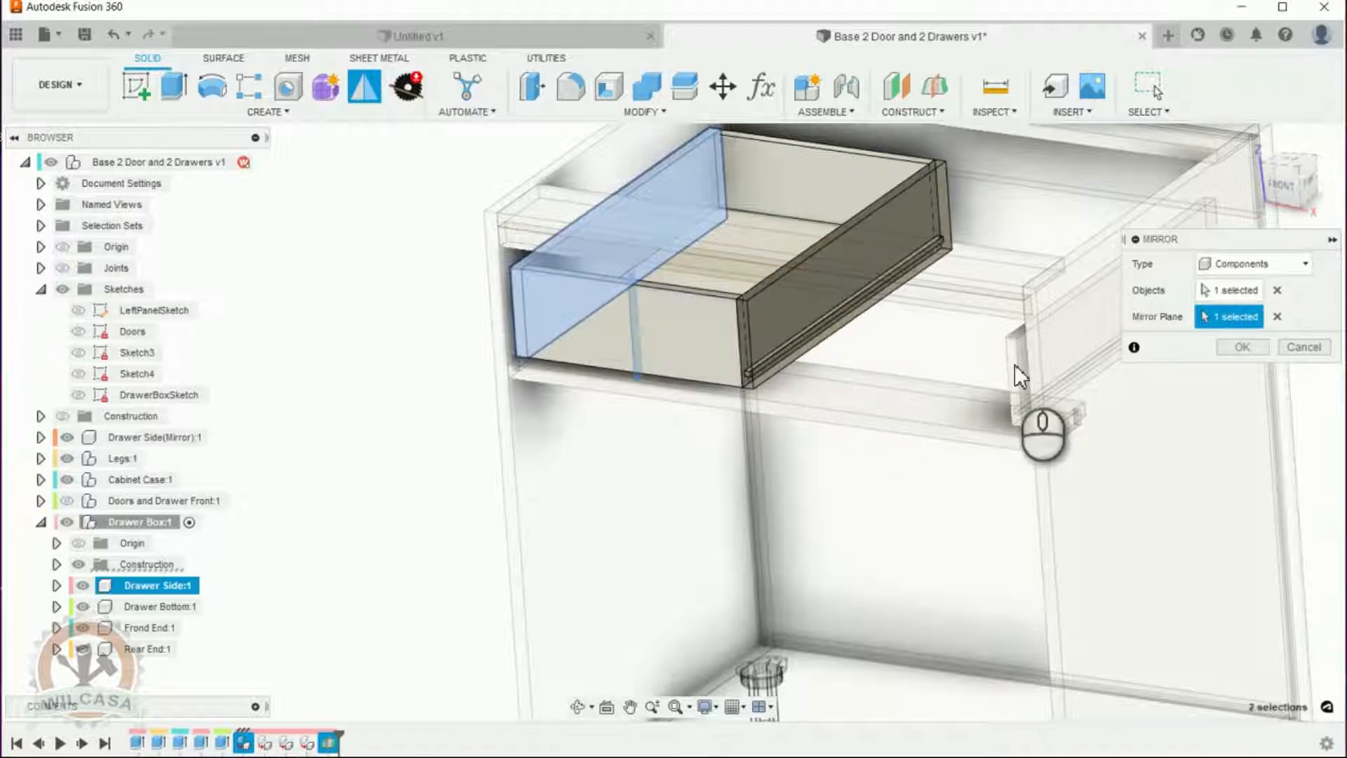
pyautogui.click(1239, 347)
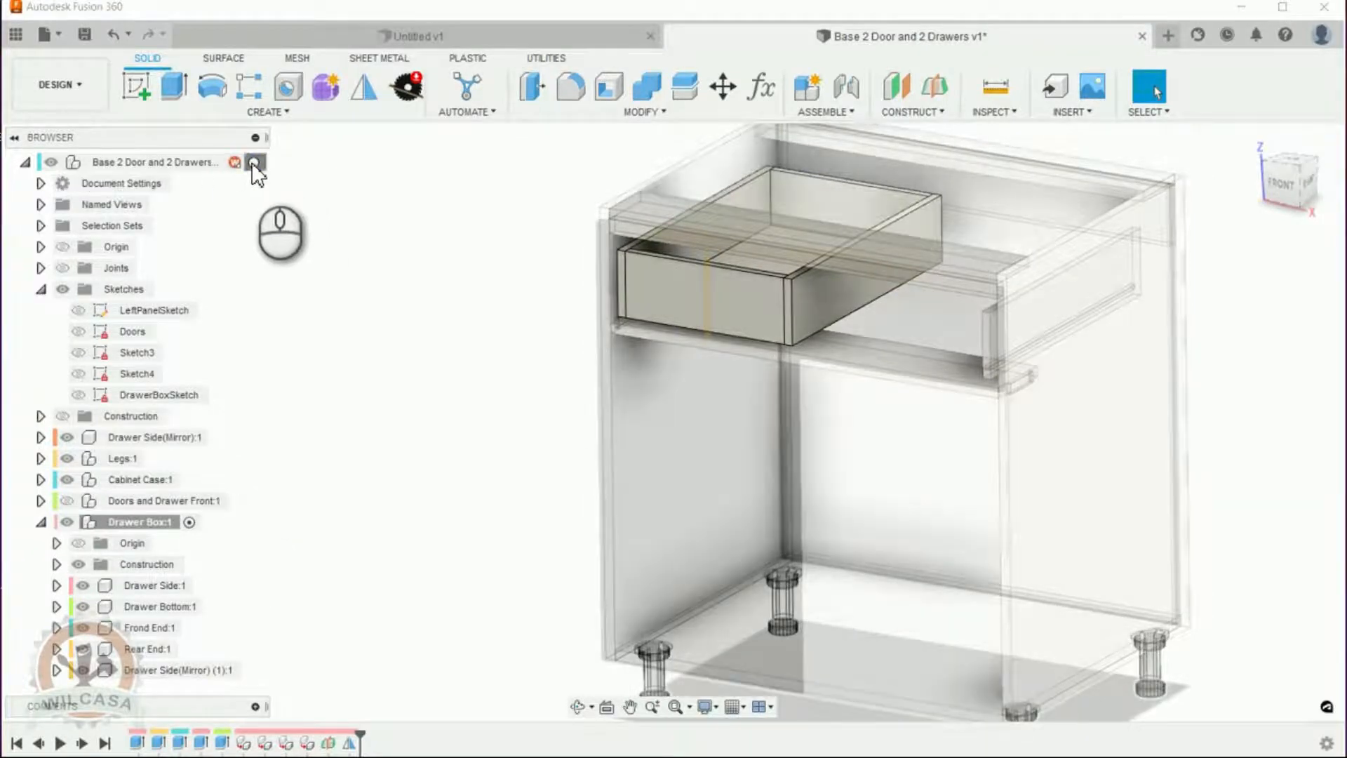
# Reactivate the top-level assembly with the Drawer Box collapsed, and make the Cabinet Case the active component with its parts listed.
pyautogui.click(243, 163)
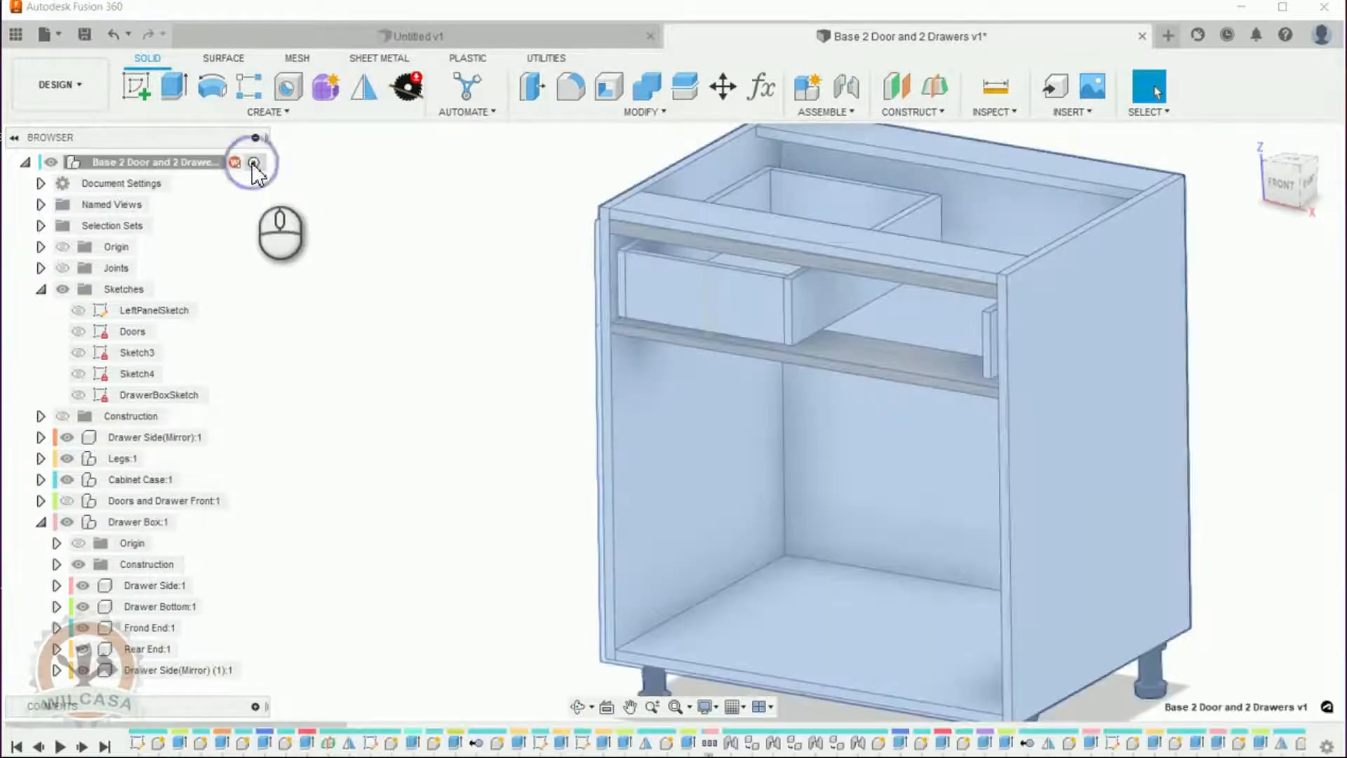
pyautogui.click(42, 524)
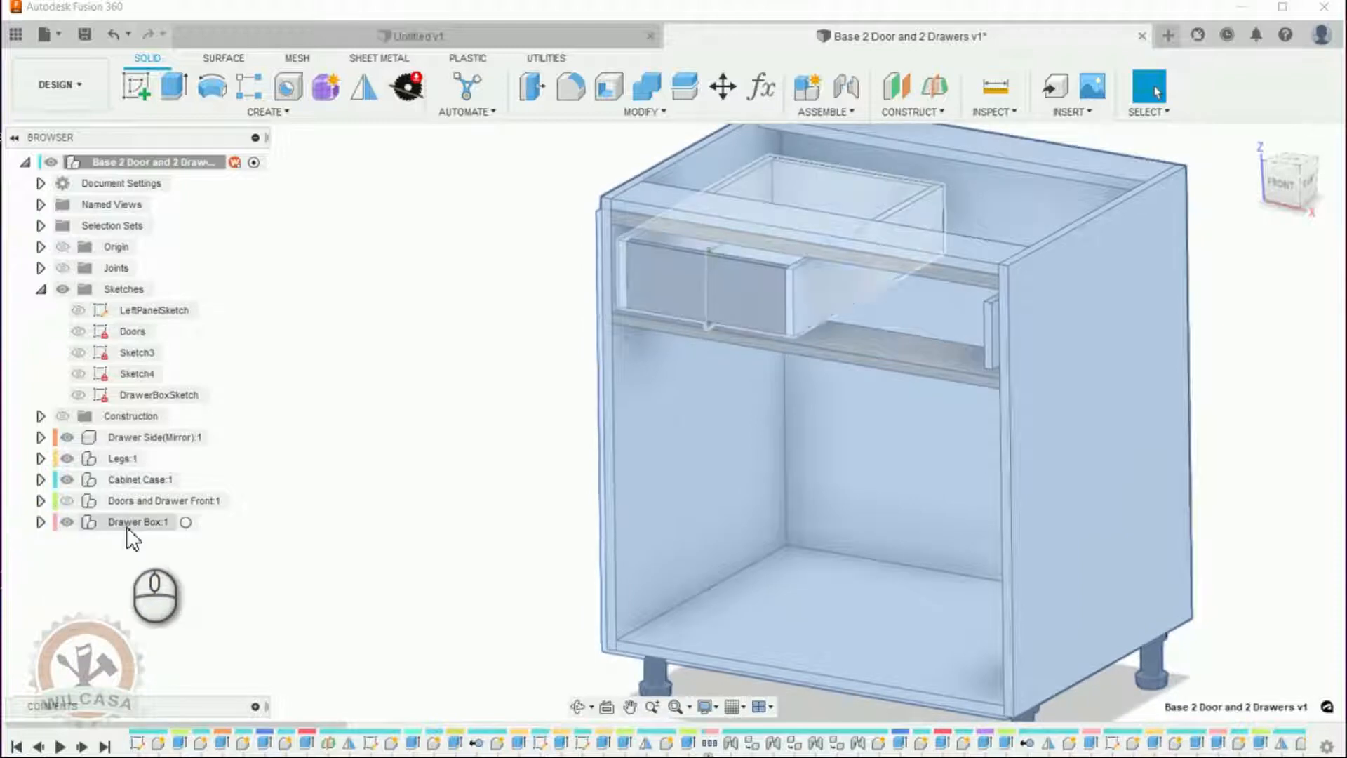
pyautogui.click(253, 529)
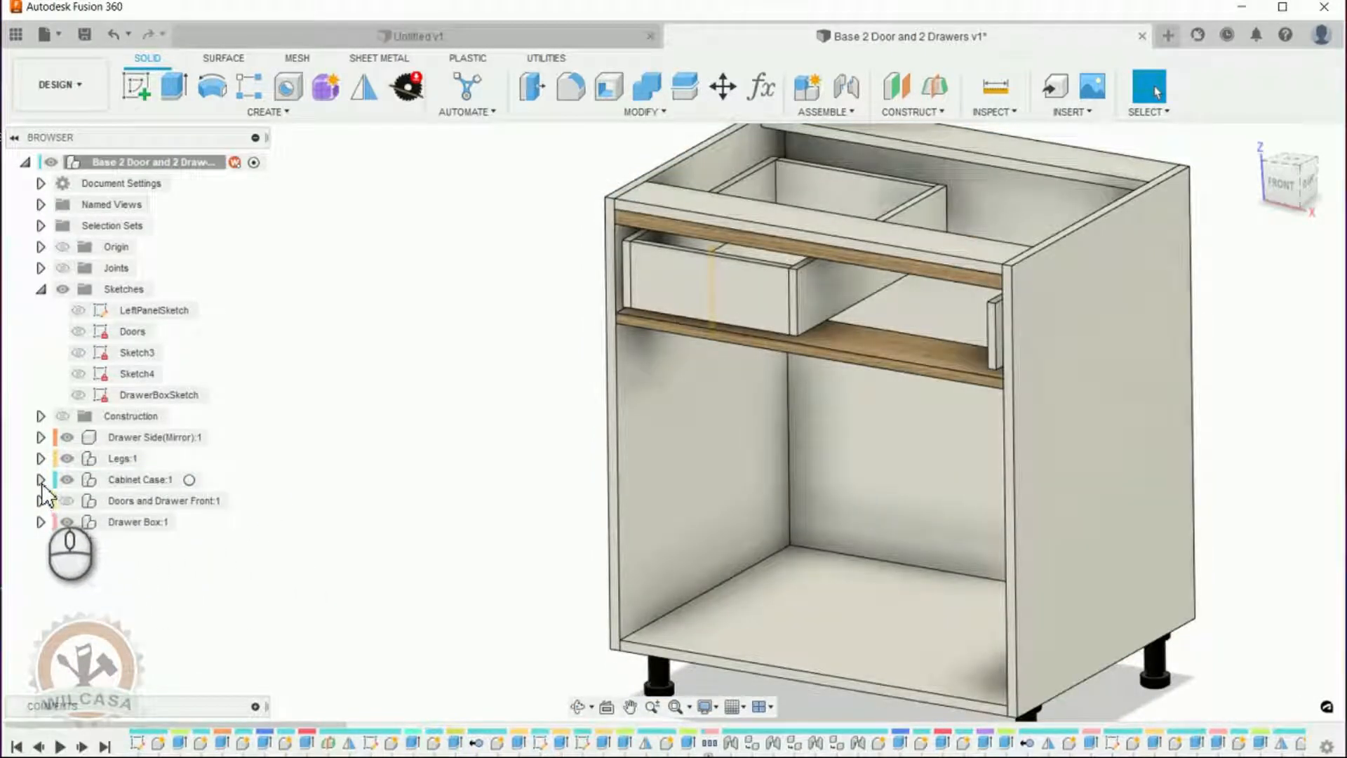
pyautogui.click(48, 482)
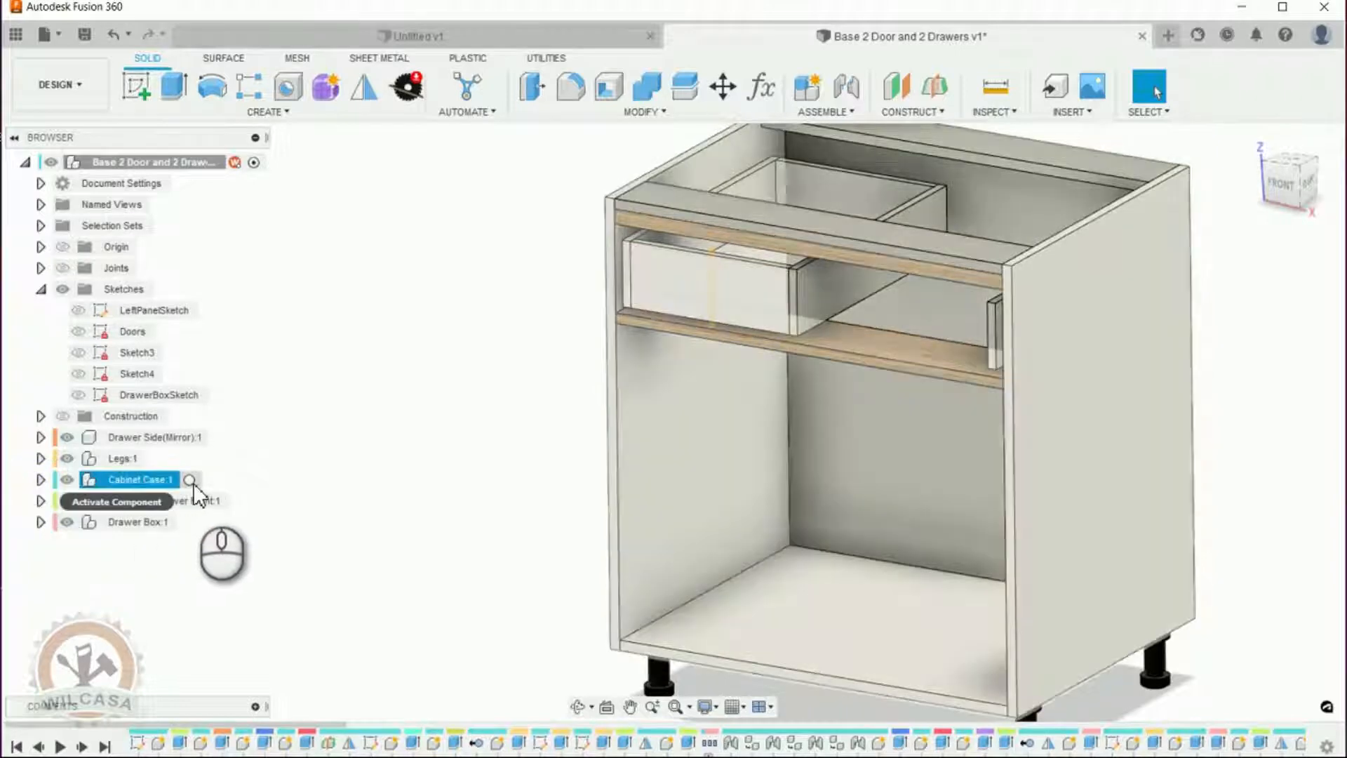
pyautogui.click(190, 481)
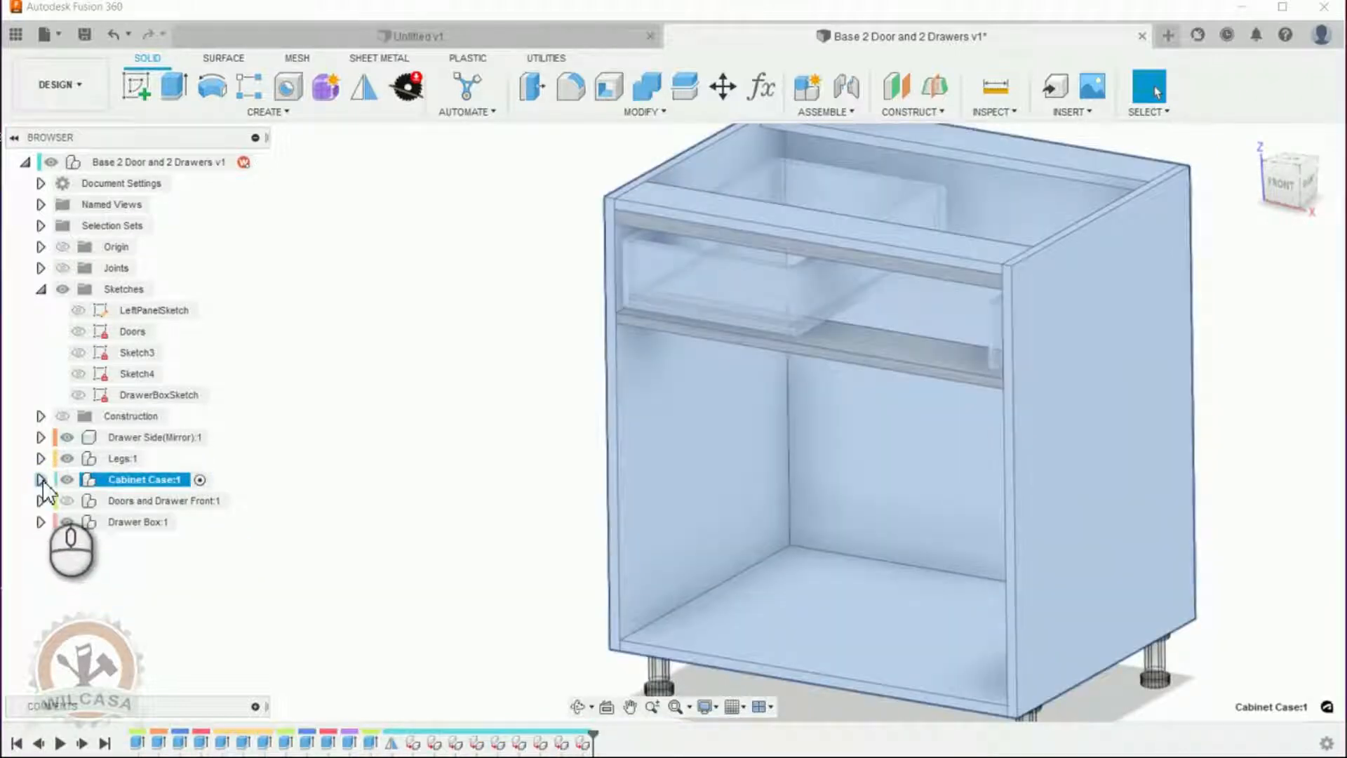
pyautogui.click(42, 480)
pyautogui.click(430, 445)
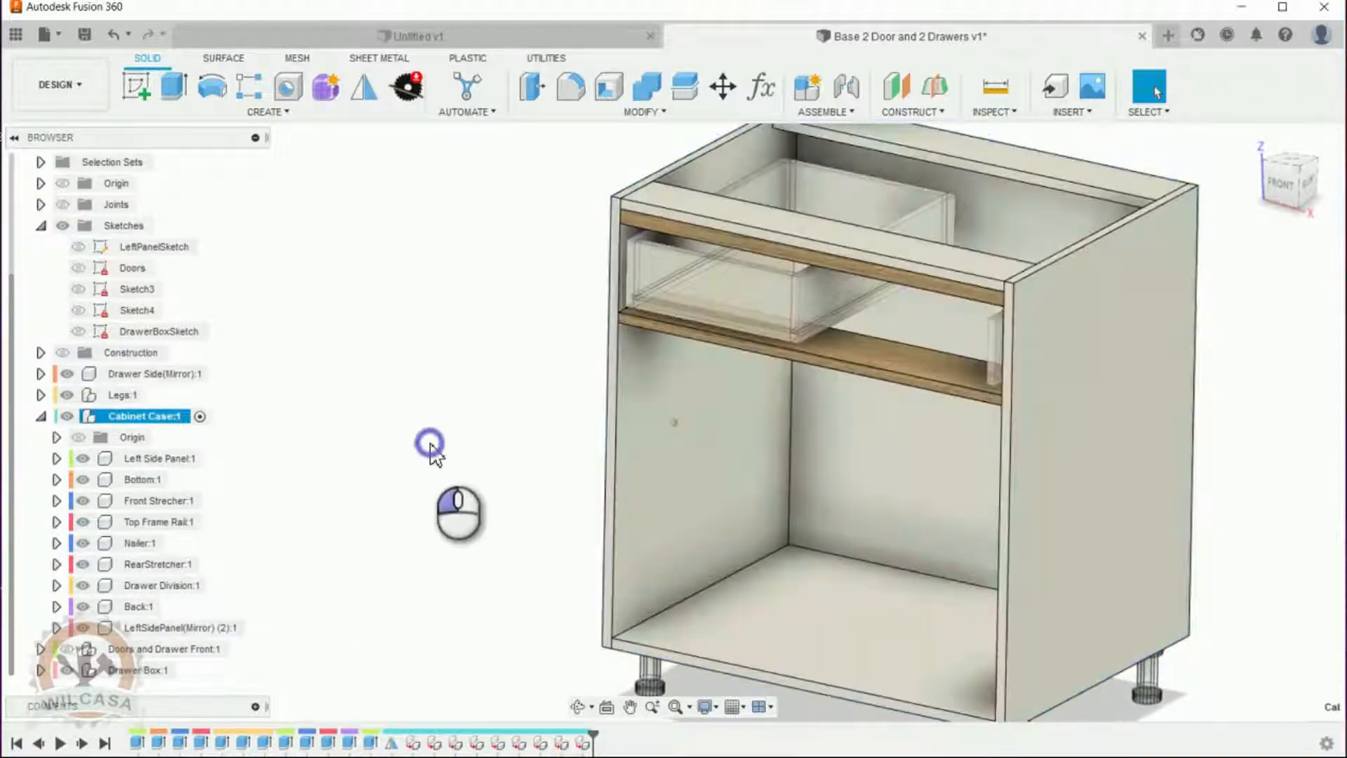
# Hide the Left Side Panel of the Cabinet Case to expose the drawer opening from the side.
pyautogui.scroll(2, 613, 325)
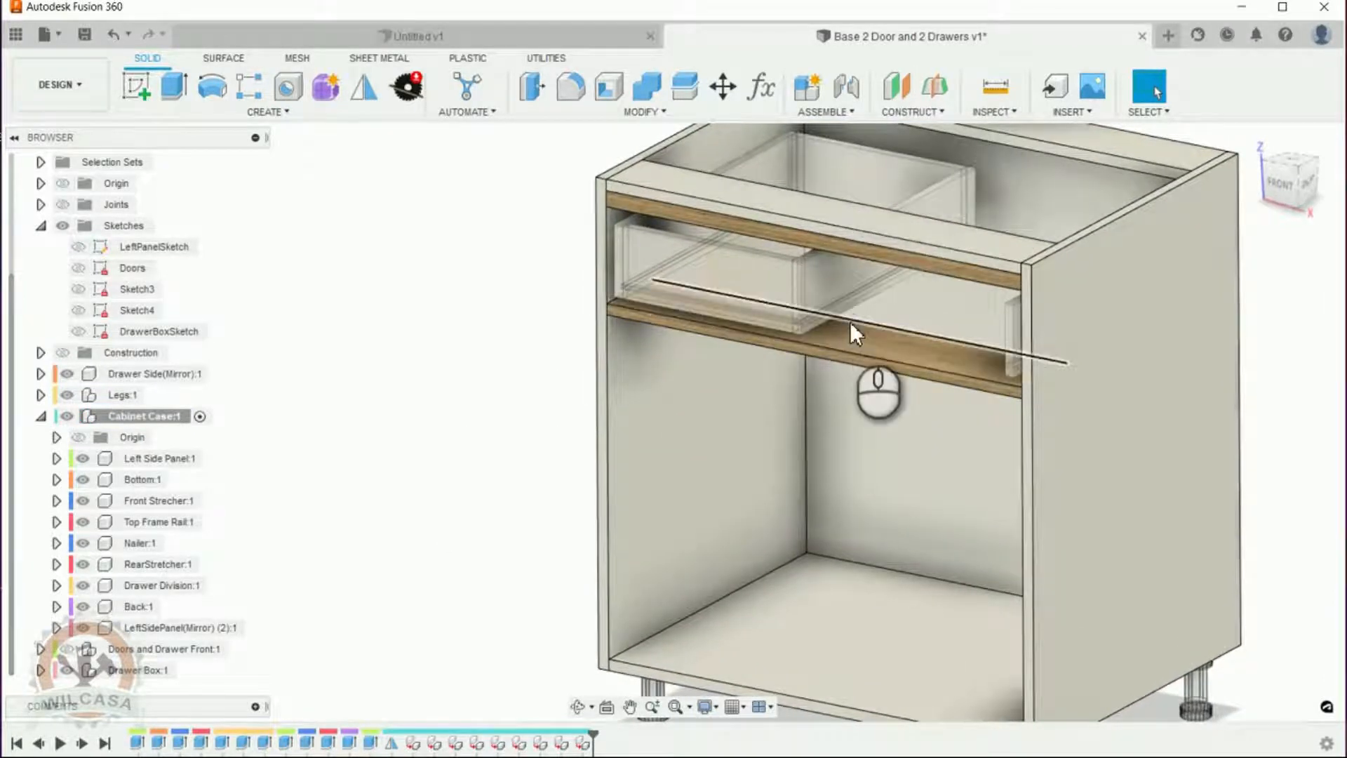
pyautogui.scroll(-1, 1021, 329)
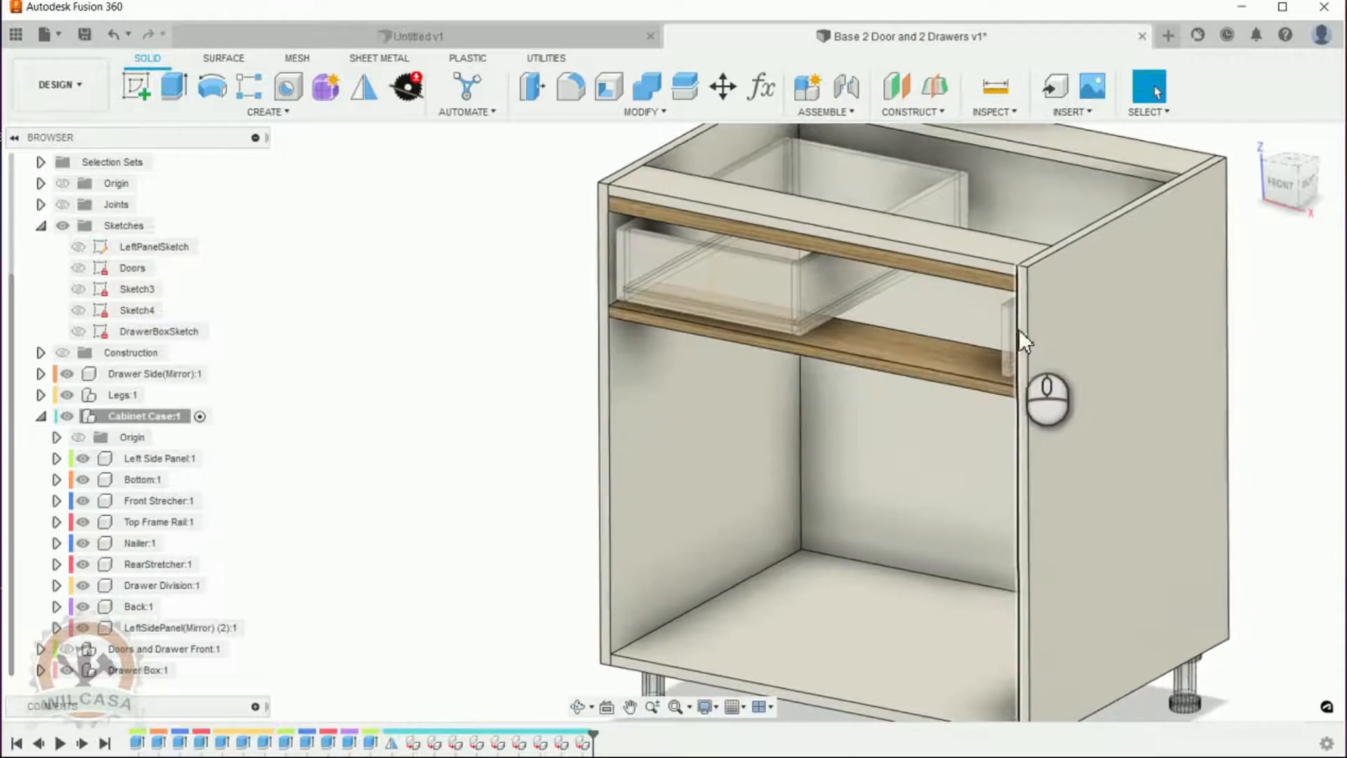
pyautogui.keyDown('shift'); pyautogui.moveTo(1018, 330); pyautogui.dragTo(831, 296, button='middle'); pyautogui.keyUp('shift')
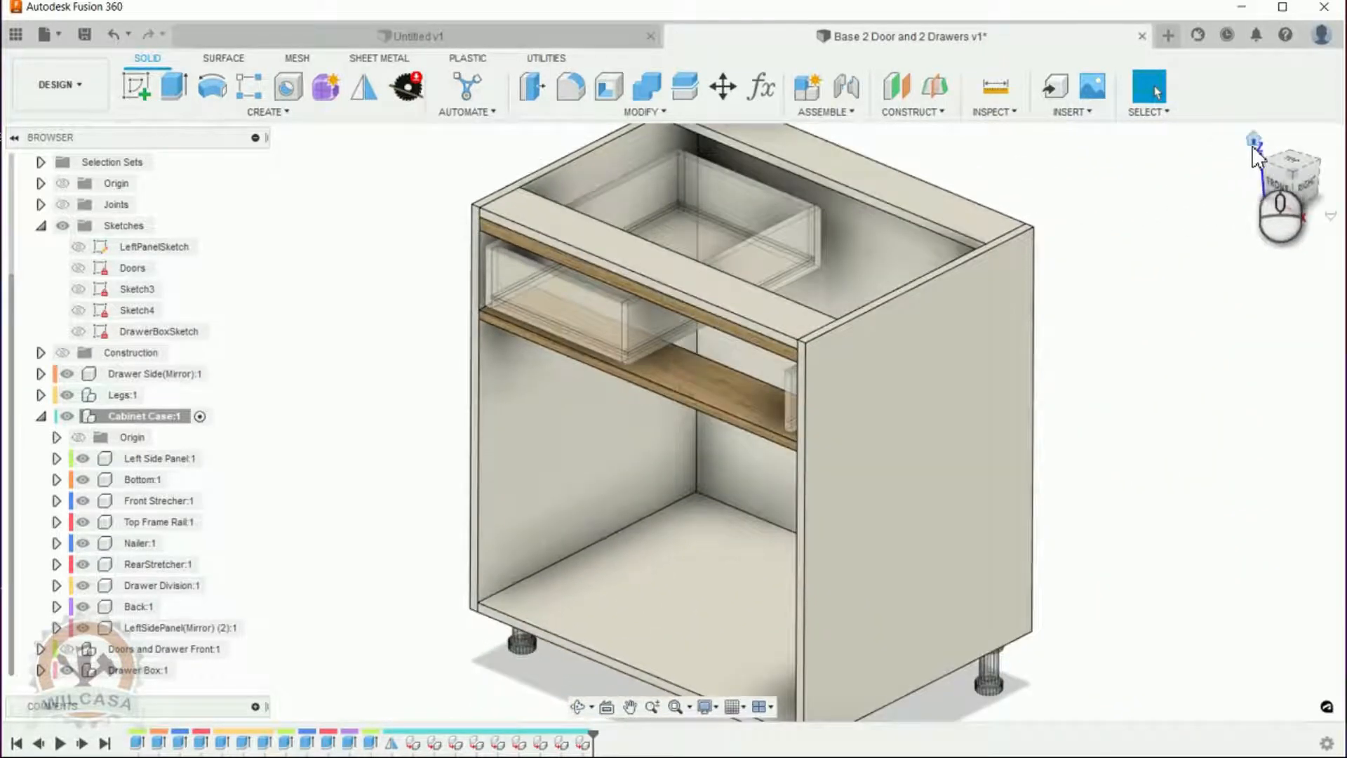
pyautogui.click(1254, 141)
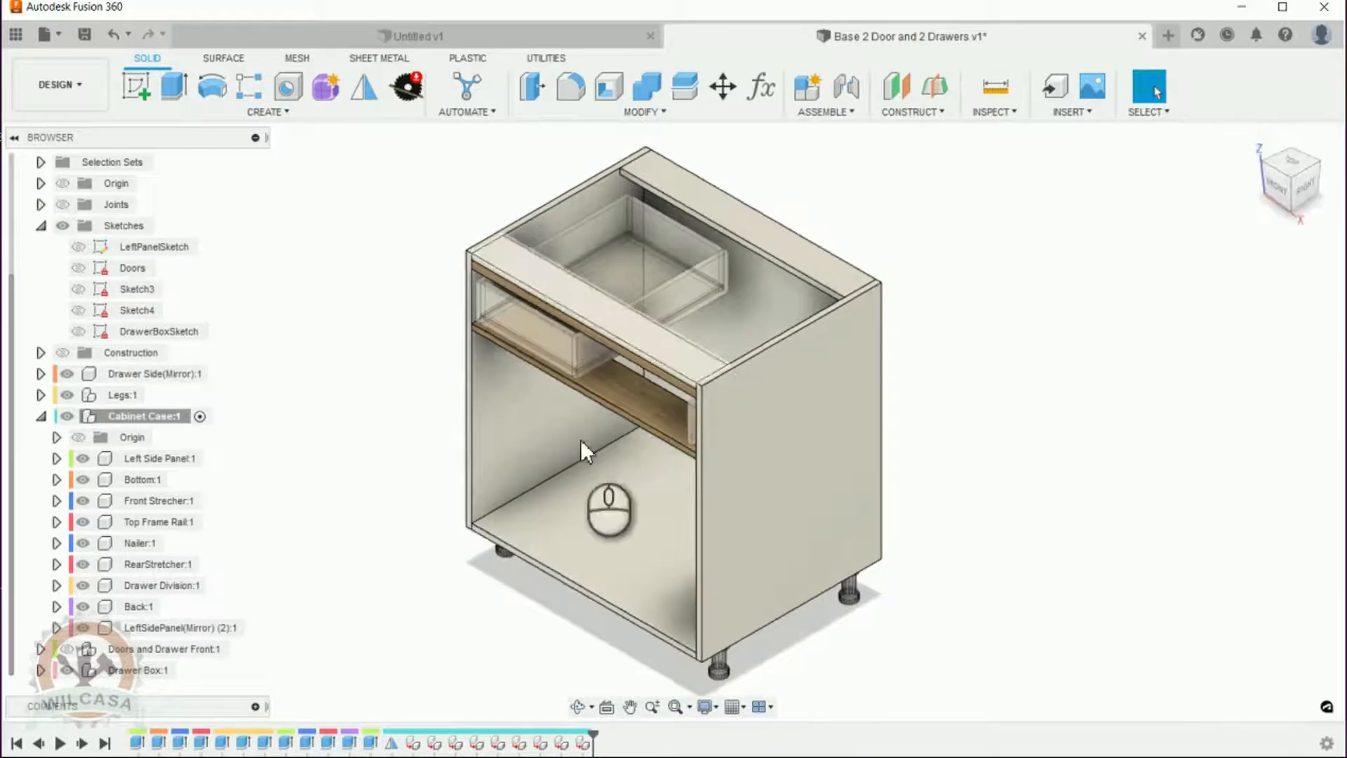
pyautogui.moveTo(445, 397); pyautogui.dragTo(511, 315, button='middle')
pyautogui.scroll(2, 435, 344)
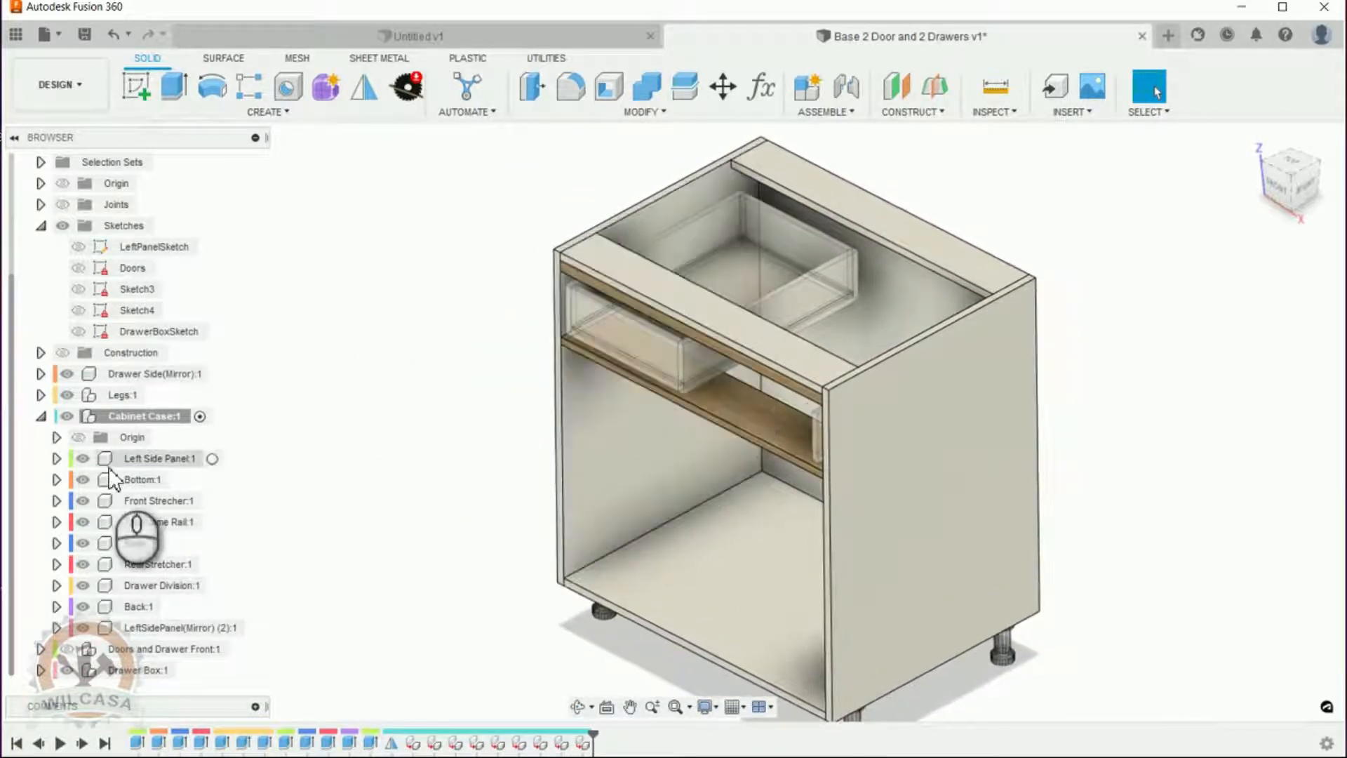
pyautogui.click(82, 458)
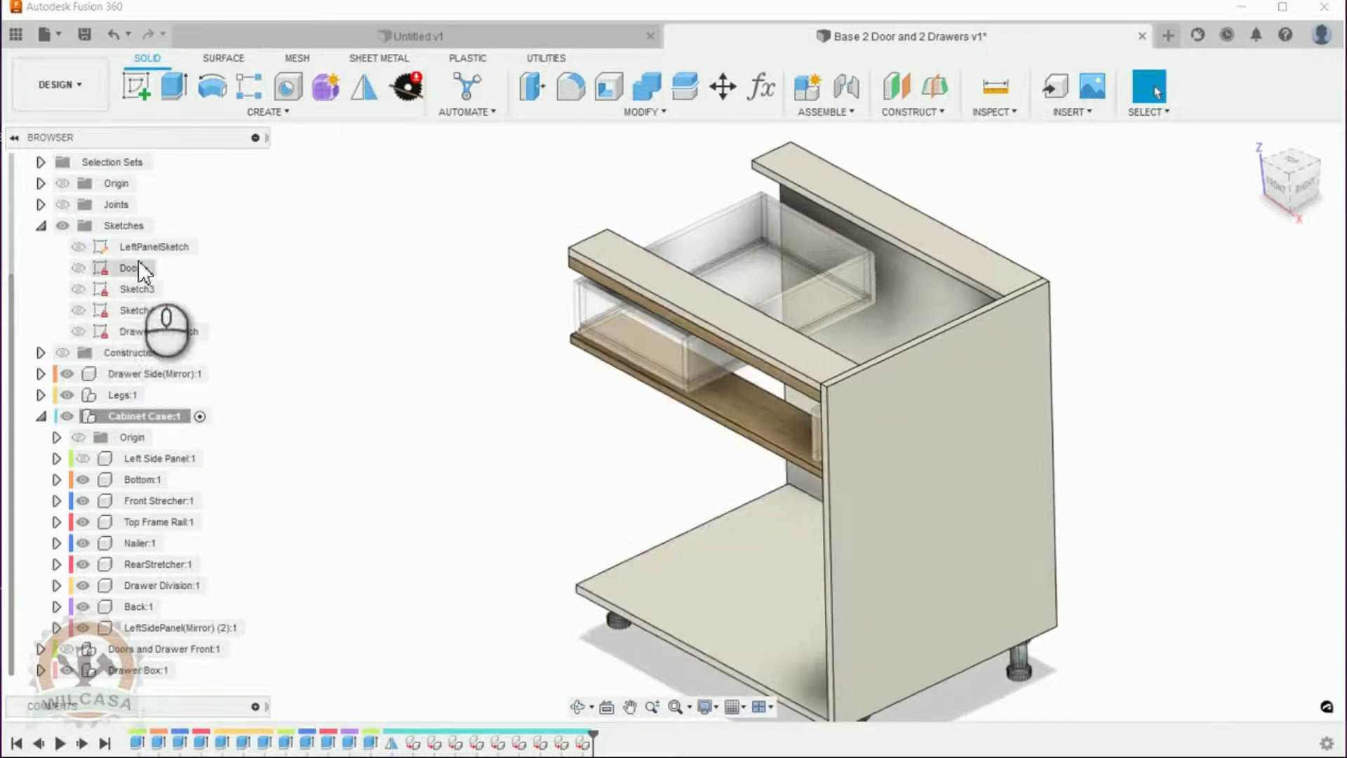
# Show LeftPanelSketch and hide the Cabinet Case and Drawer Box components to expose the sketch geometry.
pyautogui.click(94, 250)
pyautogui.click(80, 251)
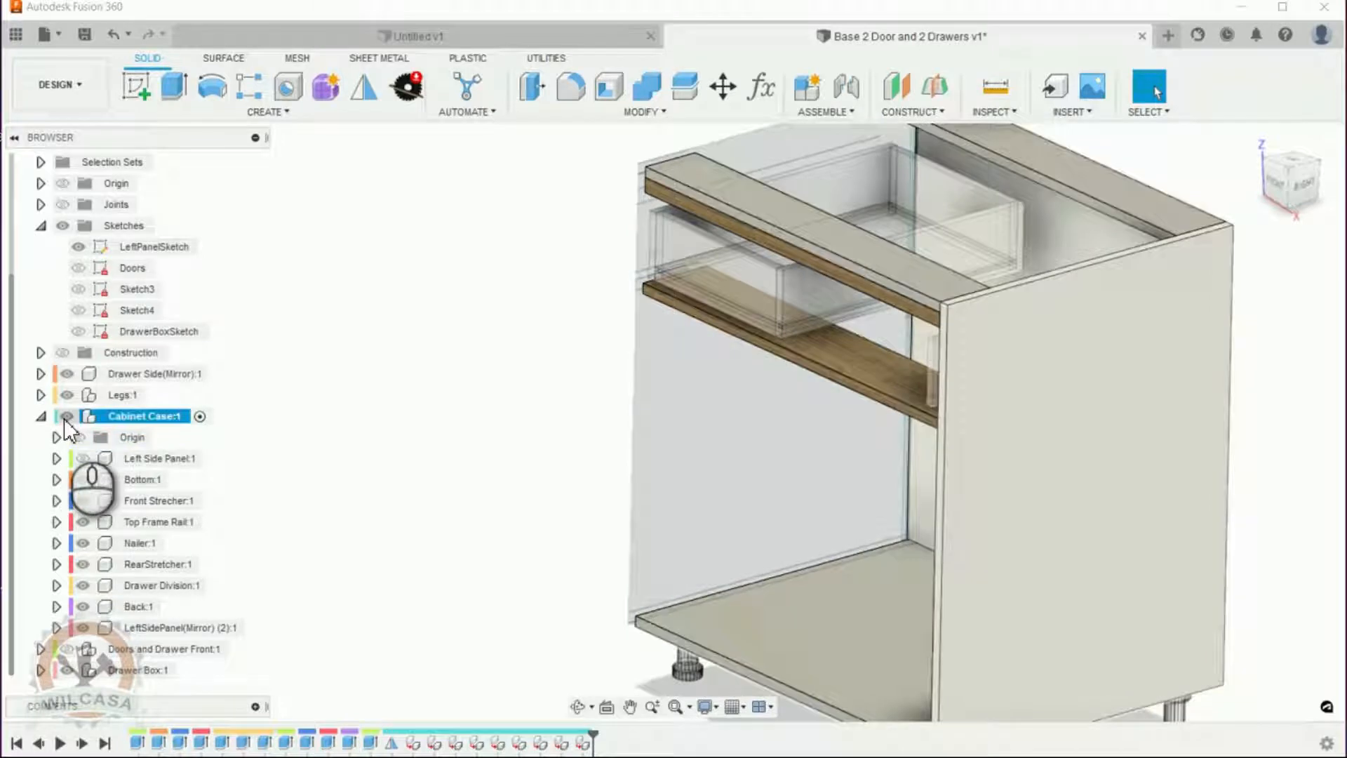
pyautogui.click(65, 418)
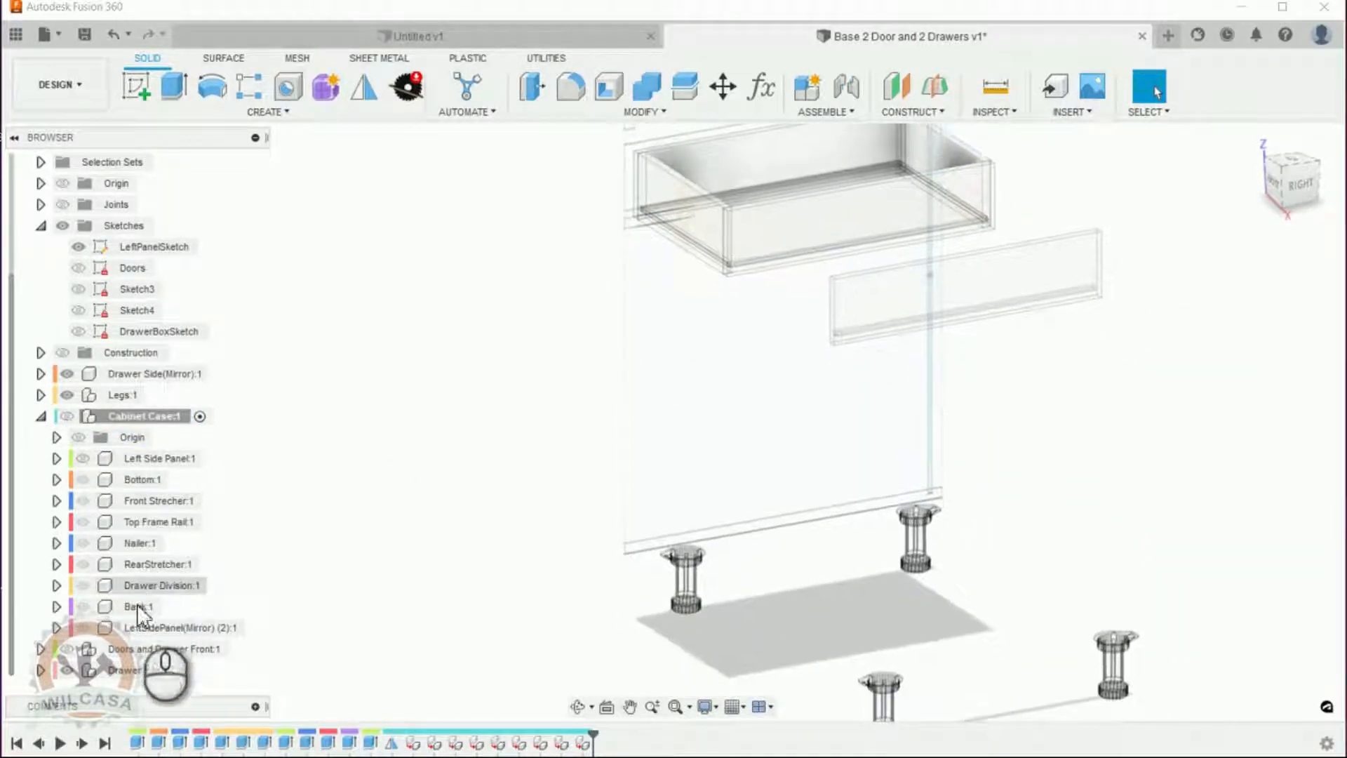
pyautogui.click(68, 670)
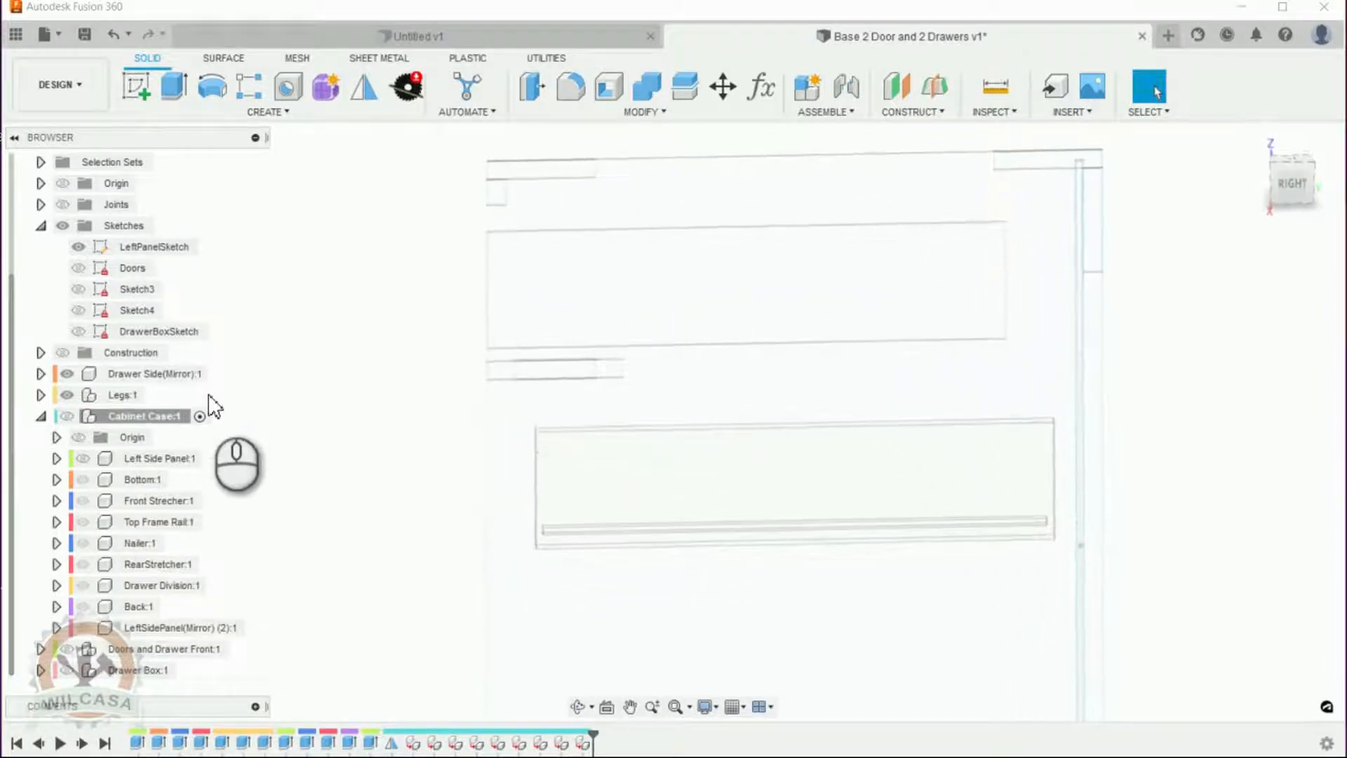
# Make the top-level assembly the active component and open LeftPanelSketch for editing.
pyautogui.scroll(3, 163, 184)
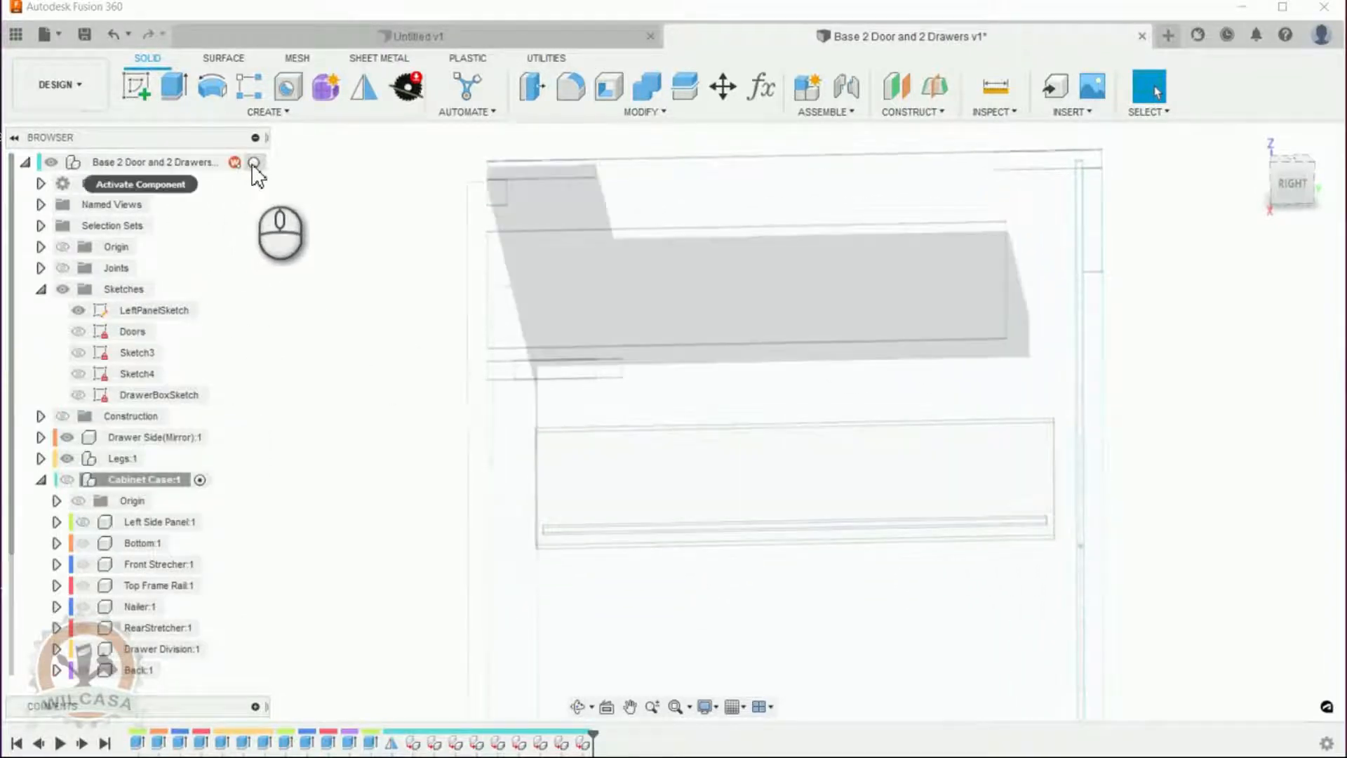
pyautogui.click(252, 163)
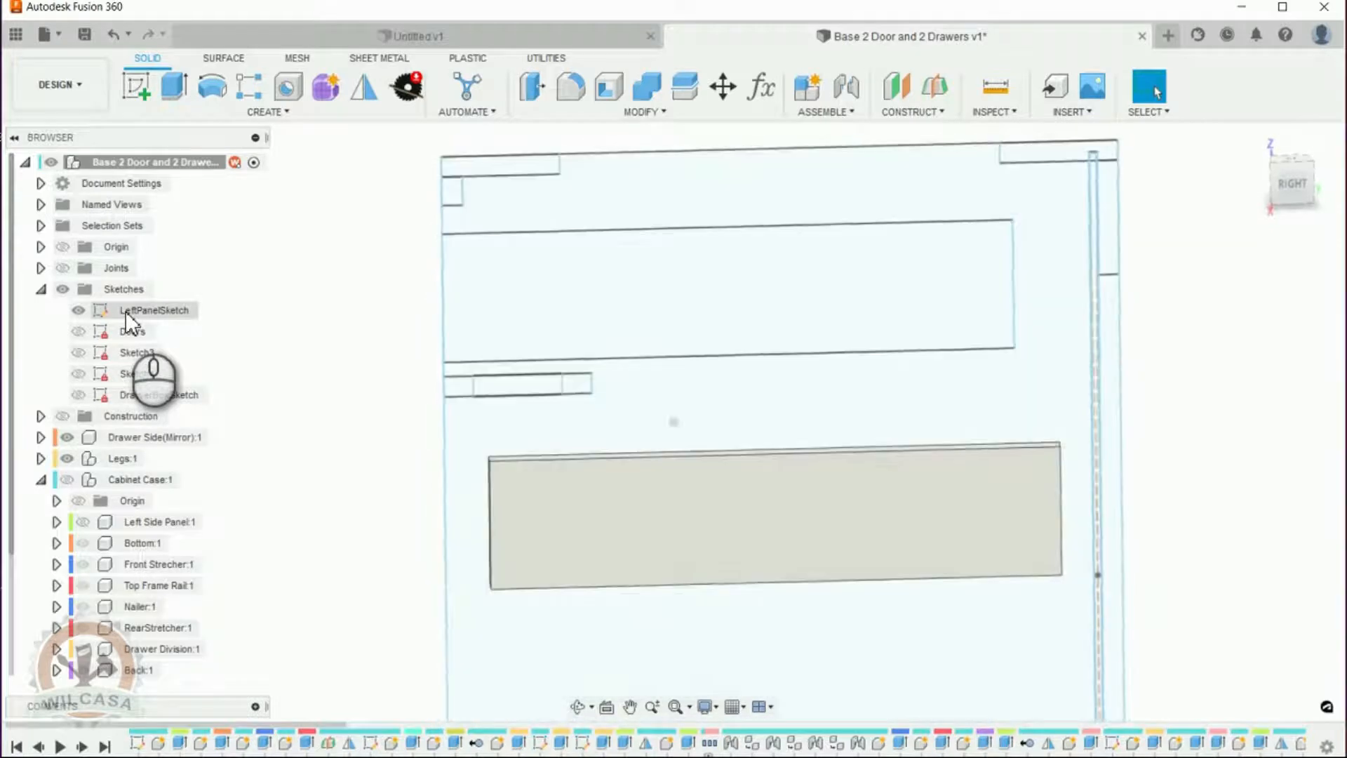
pyautogui.rightClick(125, 310)
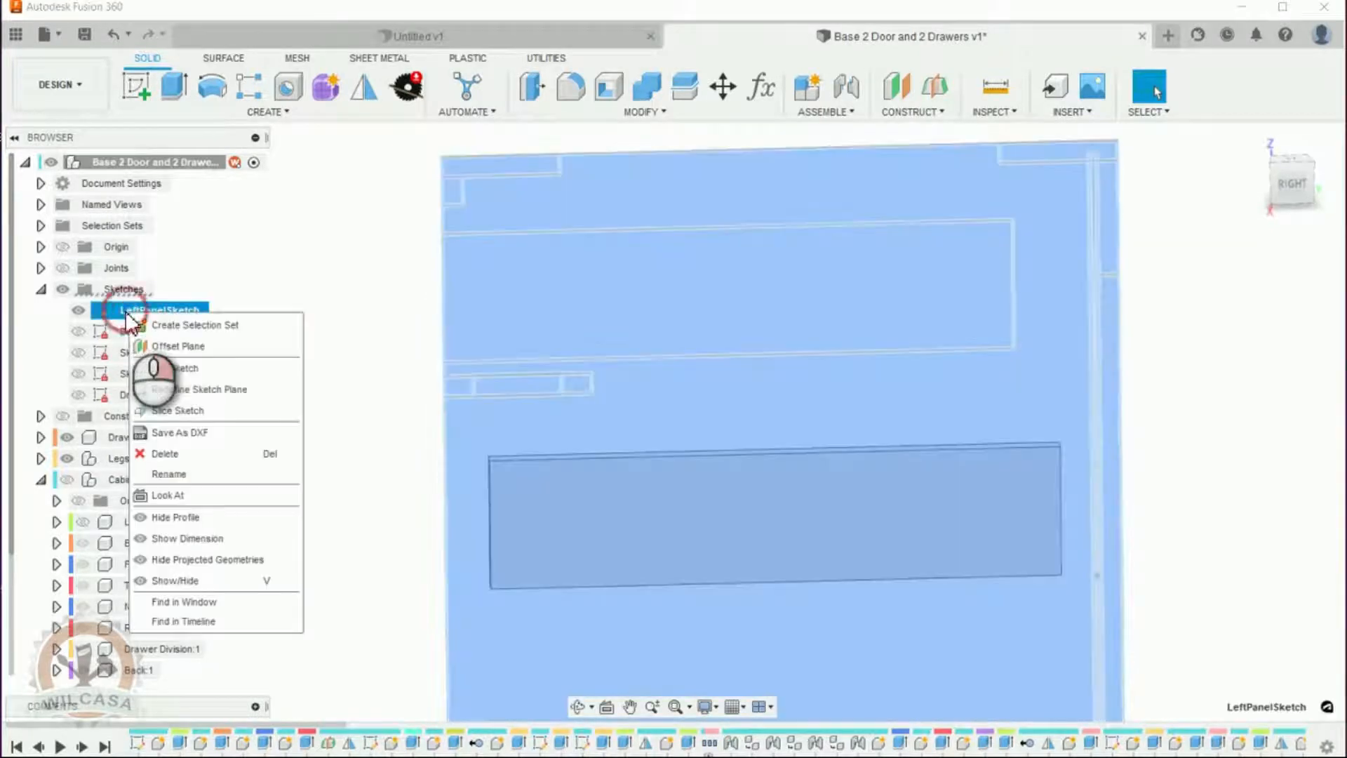
pyautogui.click(159, 368)
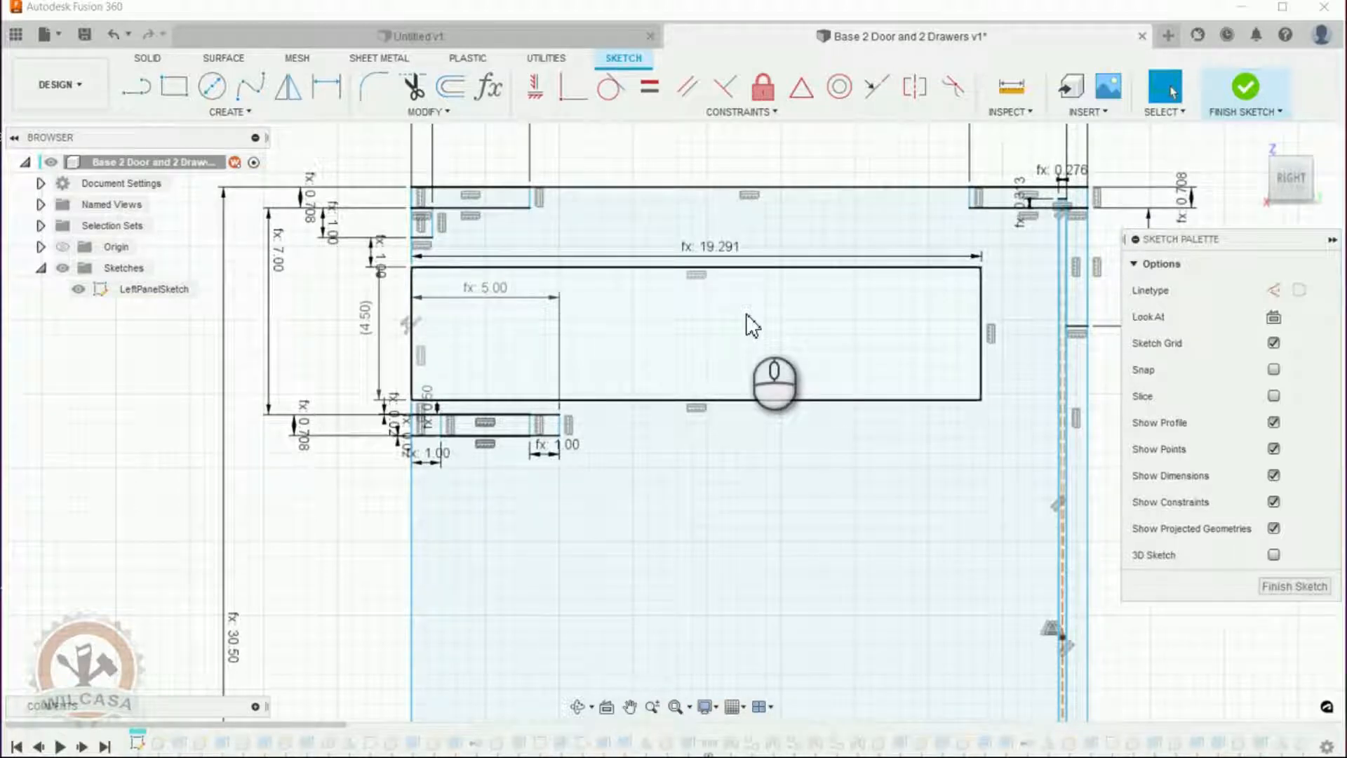
# Sketch a rectangle about 21.9 in wide from the front stretcher's lower front corner to the near line of the back panel, ending just above the drawer division.
pyautogui.scroll(3, 752, 324)
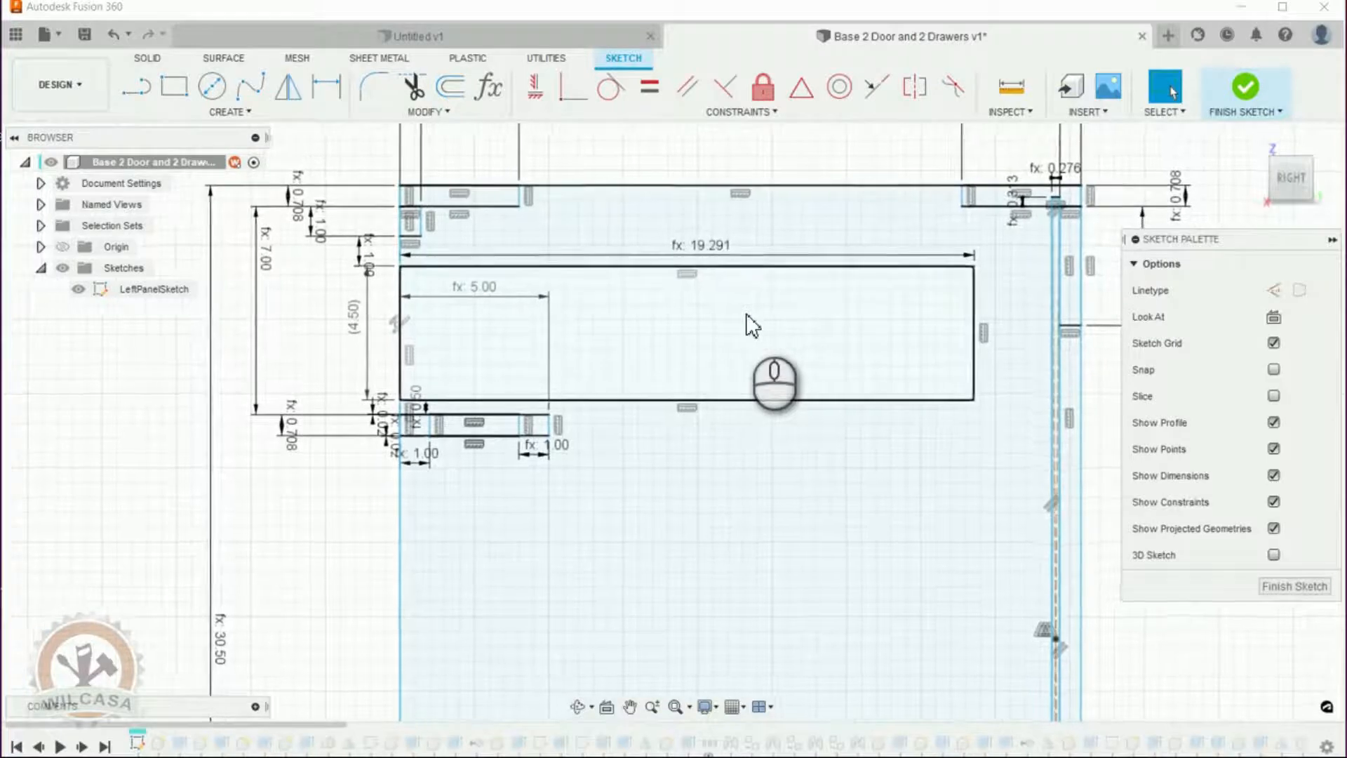
pyautogui.scroll(1, 752, 324)
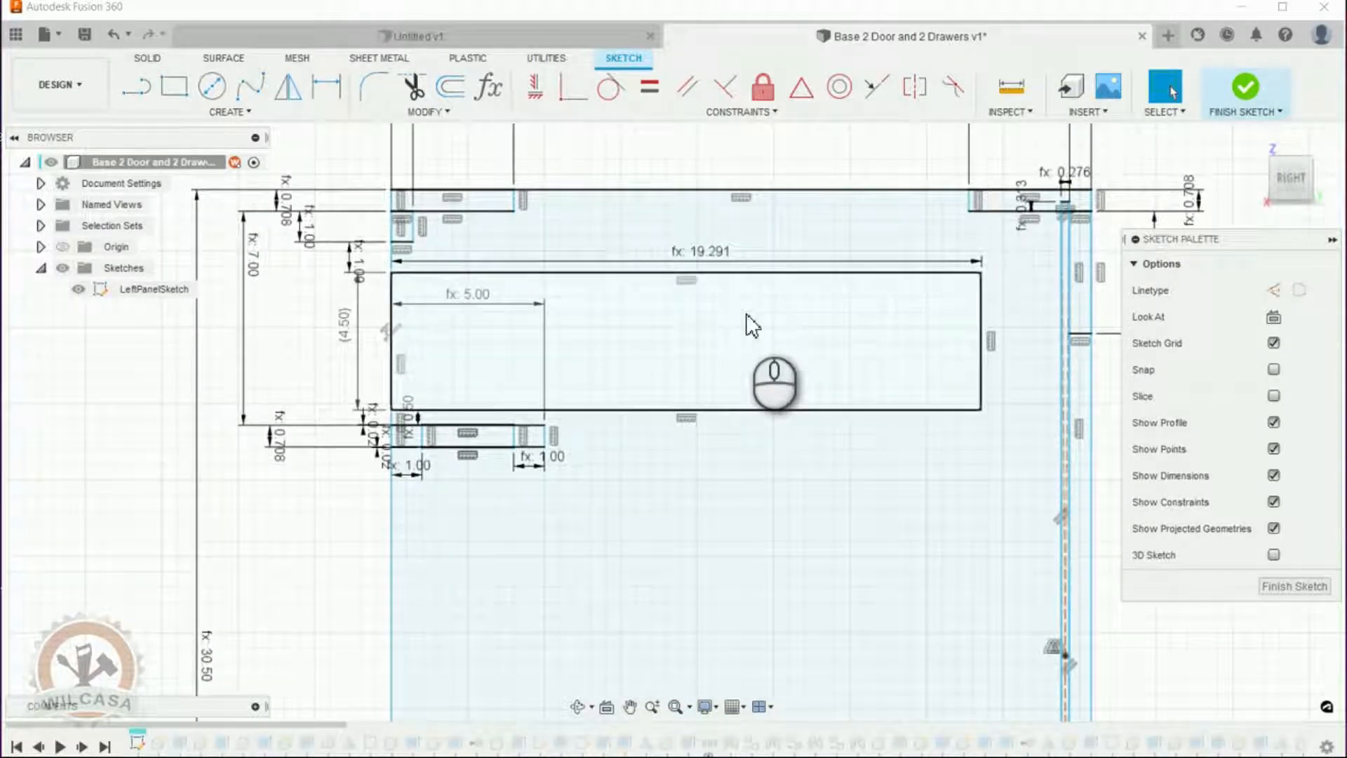
pyautogui.scroll(1, 752, 326)
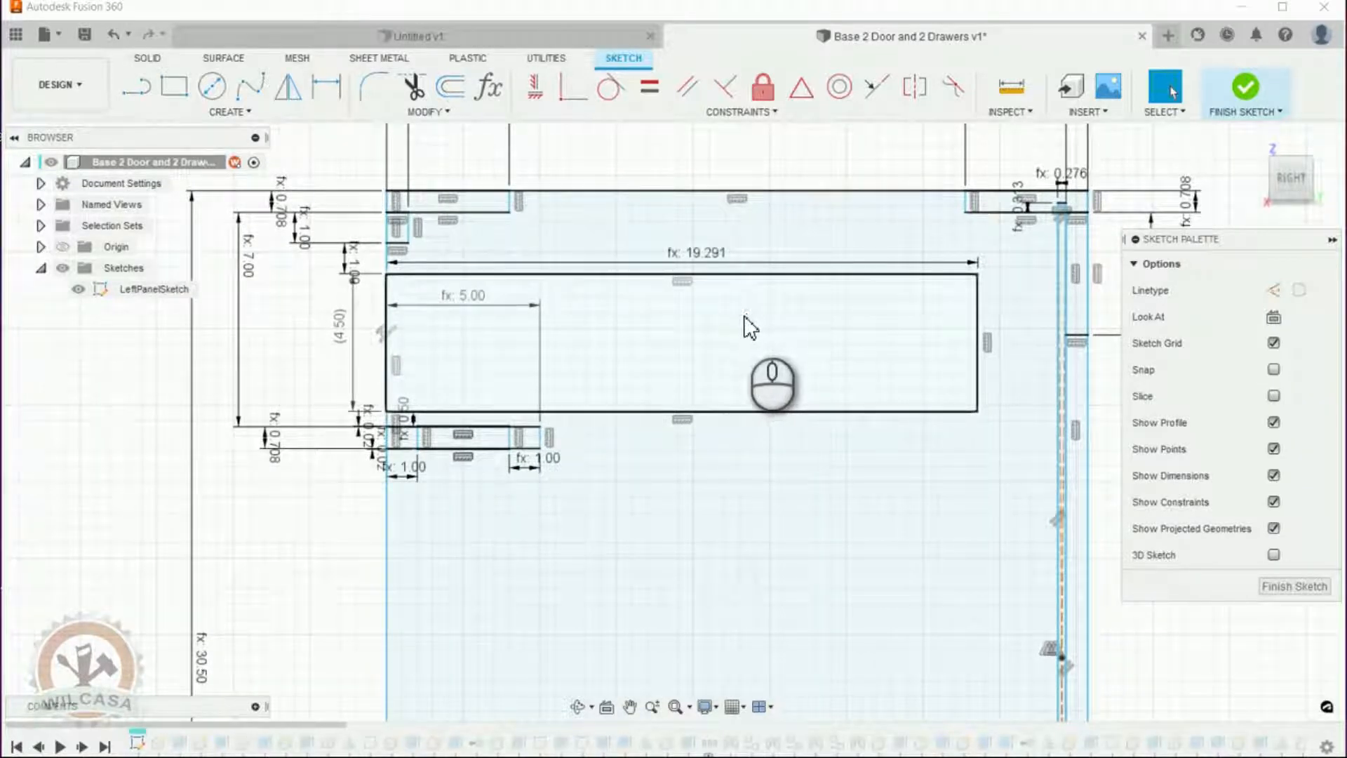
pyautogui.click(174, 84)
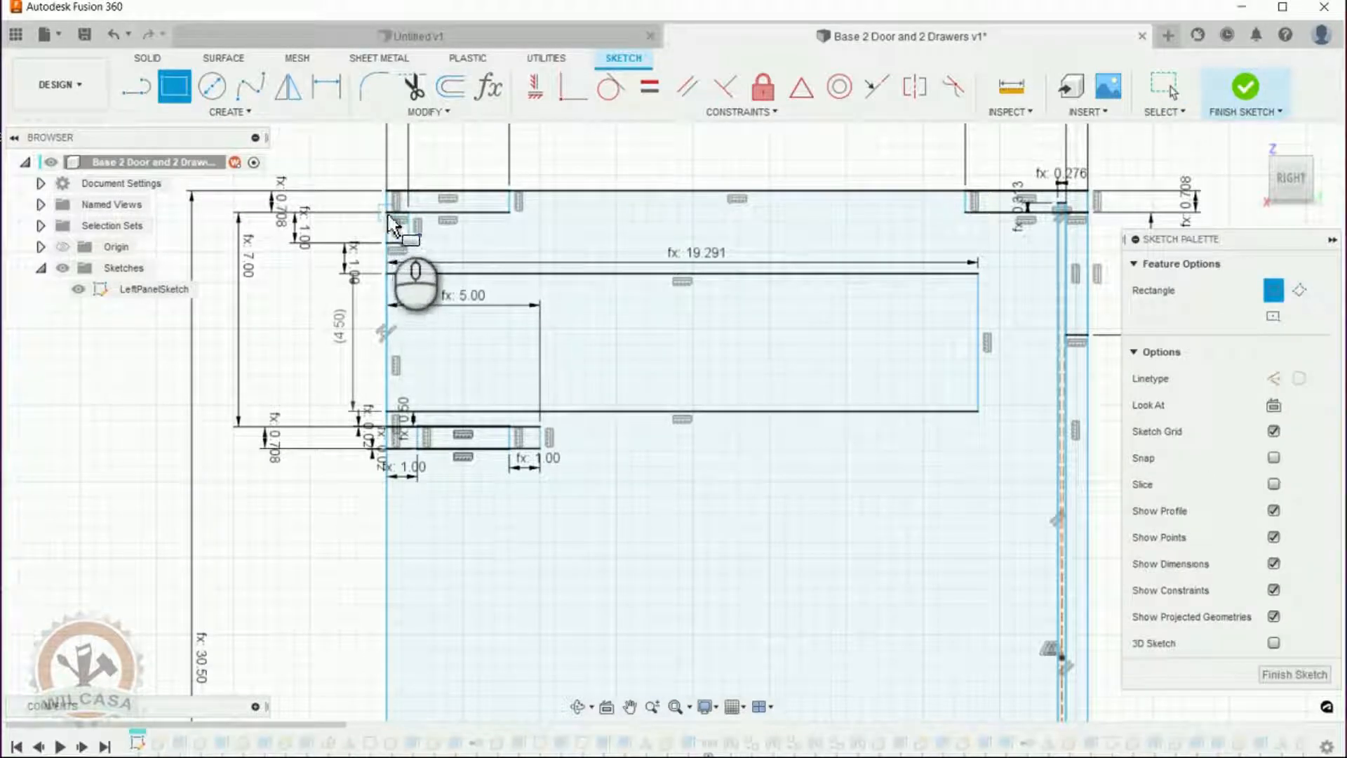
pyautogui.scroll(2, 390, 224)
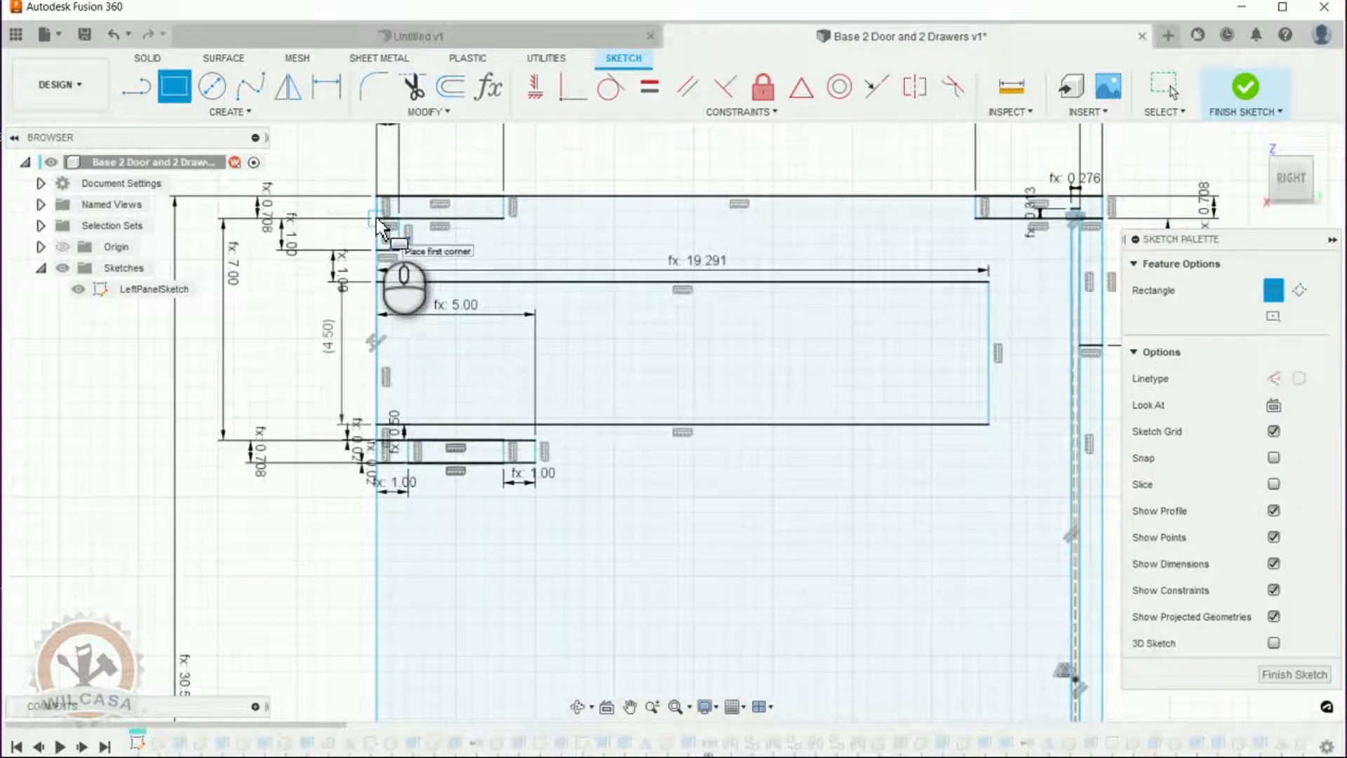
pyautogui.scroll(1, 379, 230)
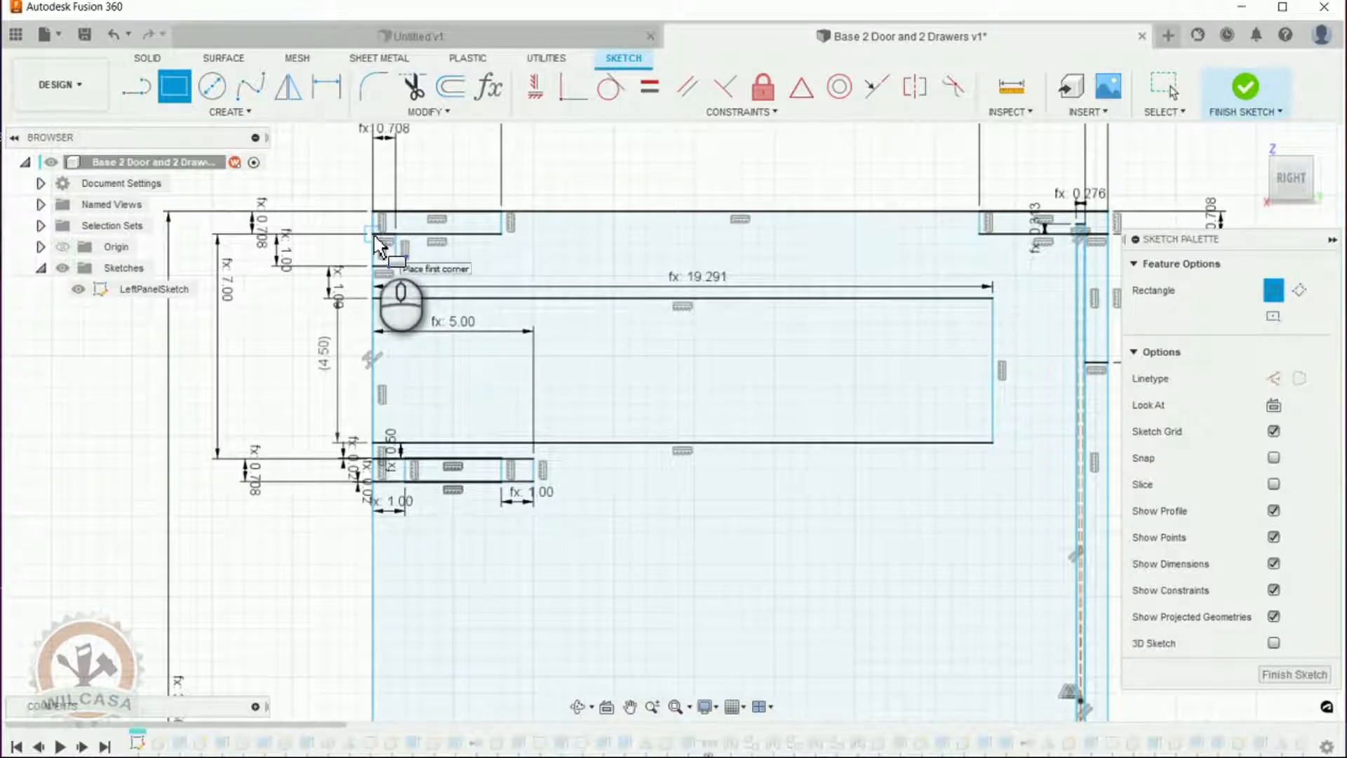
pyautogui.click(377, 242)
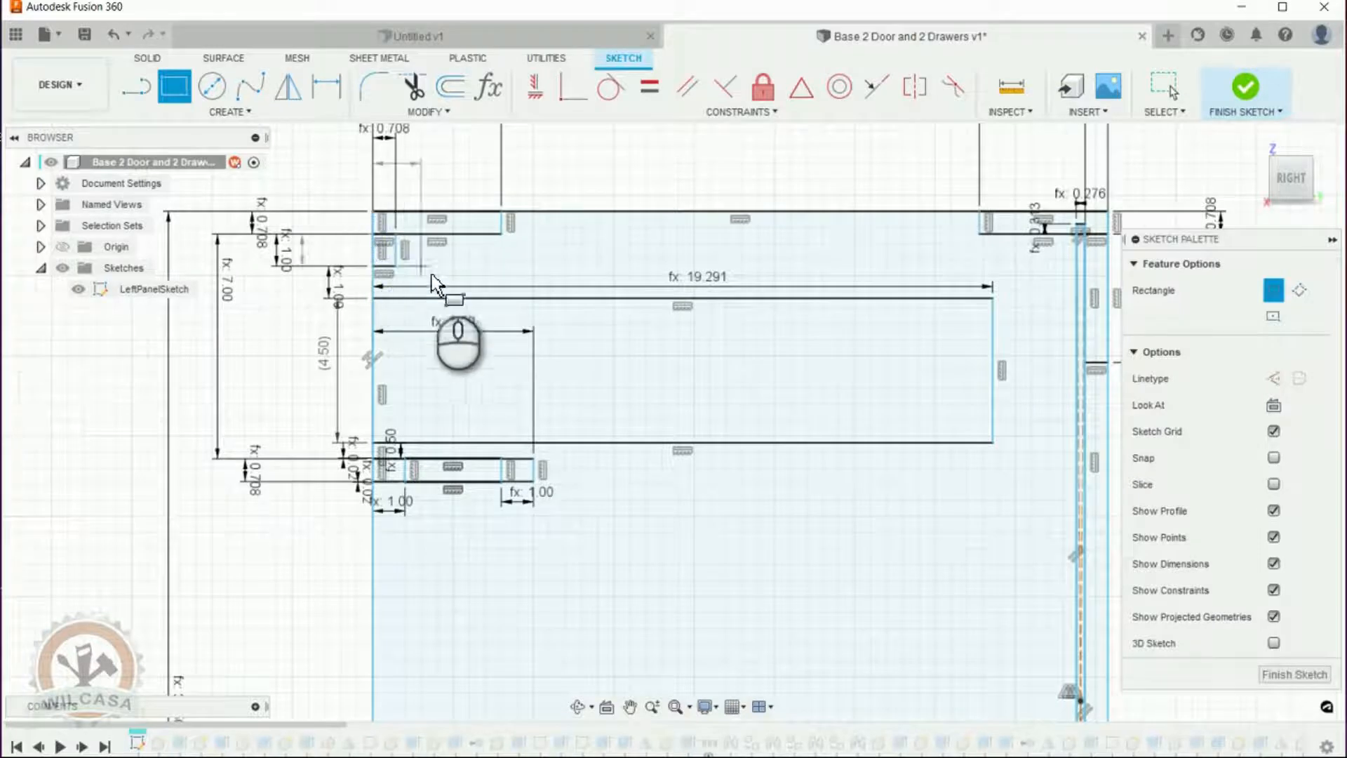
pyautogui.scroll(-2, 701, 449)
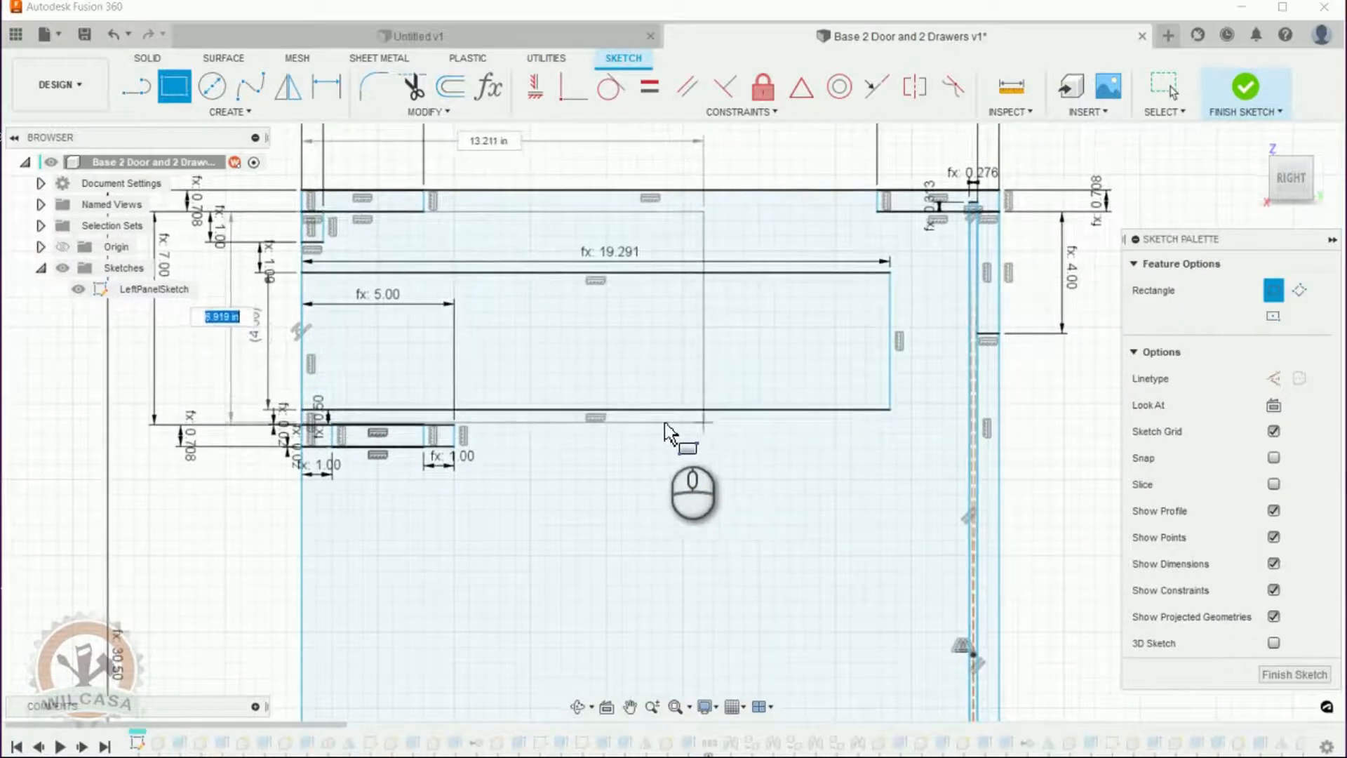
pyautogui.scroll(3, 946, 426)
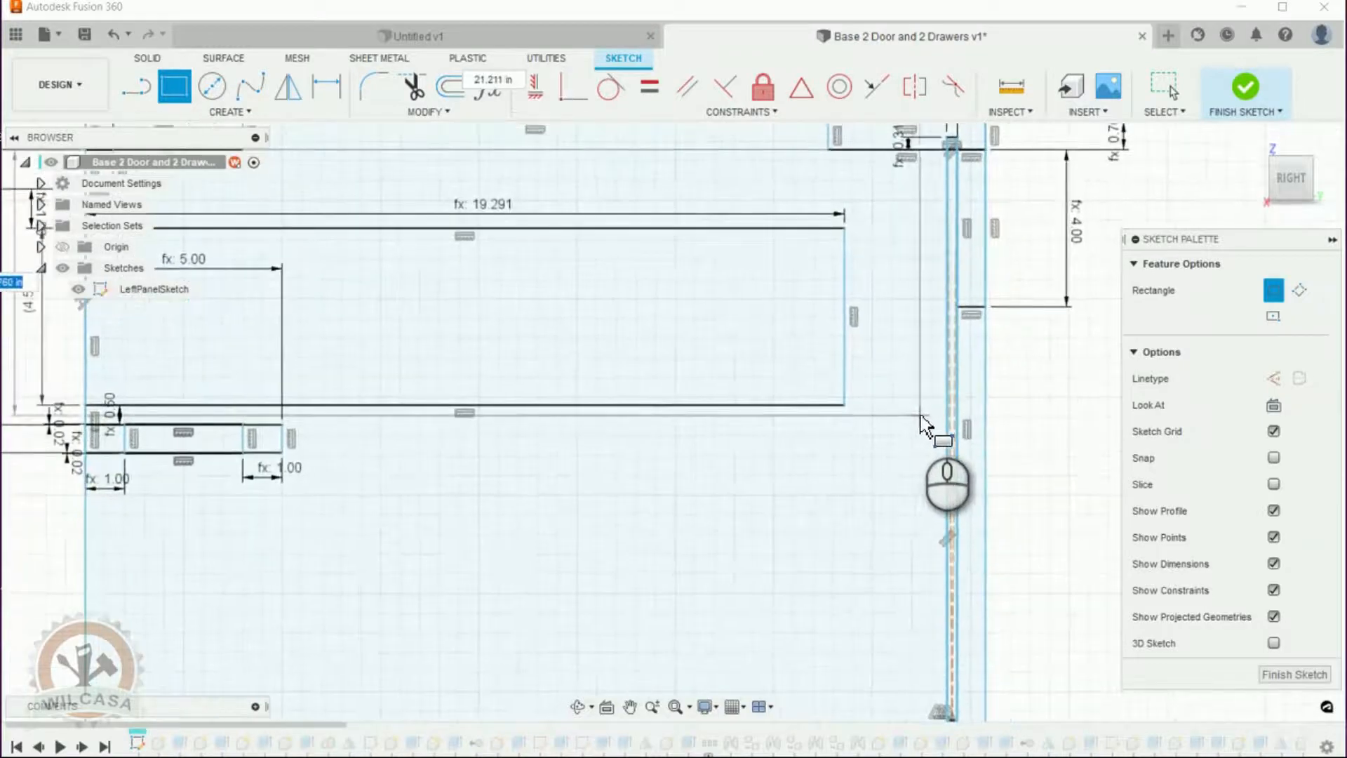
pyautogui.scroll(-5, 933, 428)
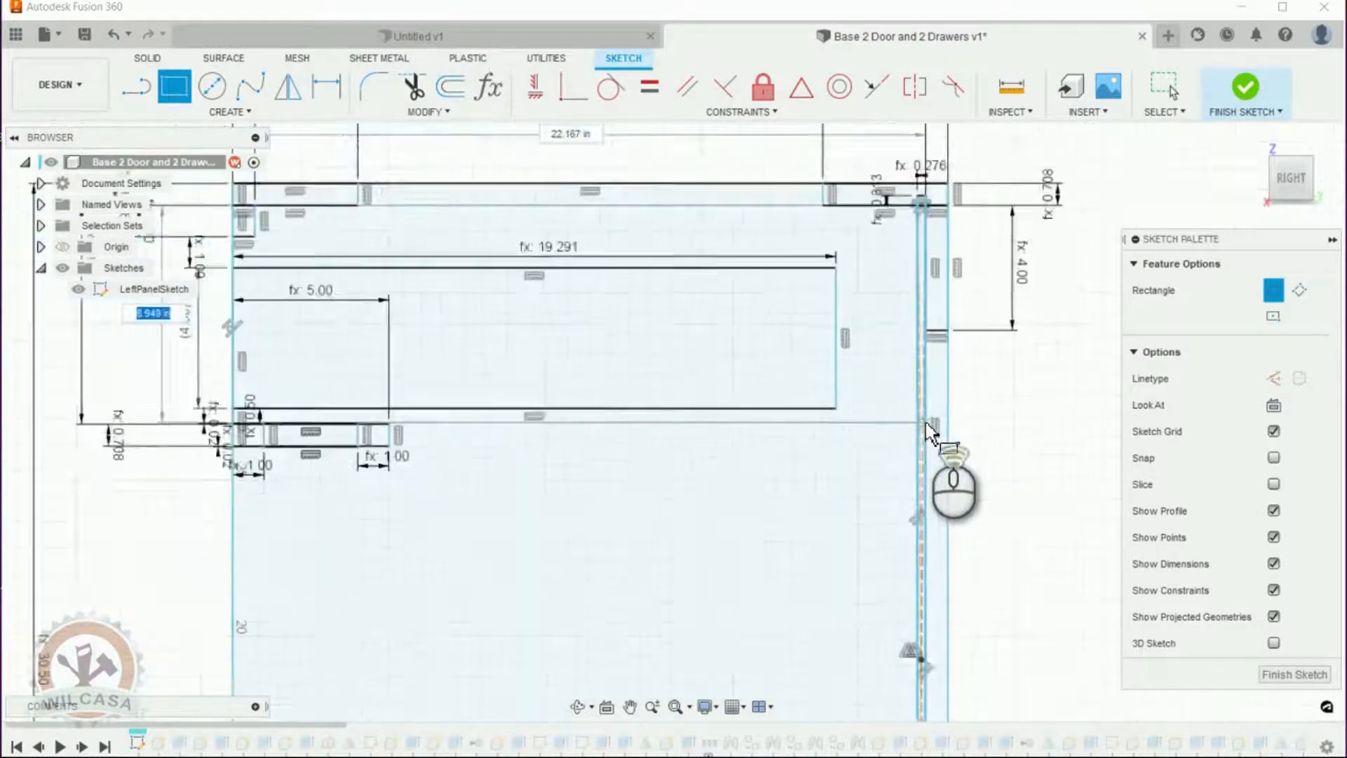
pyautogui.scroll(8, 919, 424)
pyautogui.scroll(3, 916, 424)
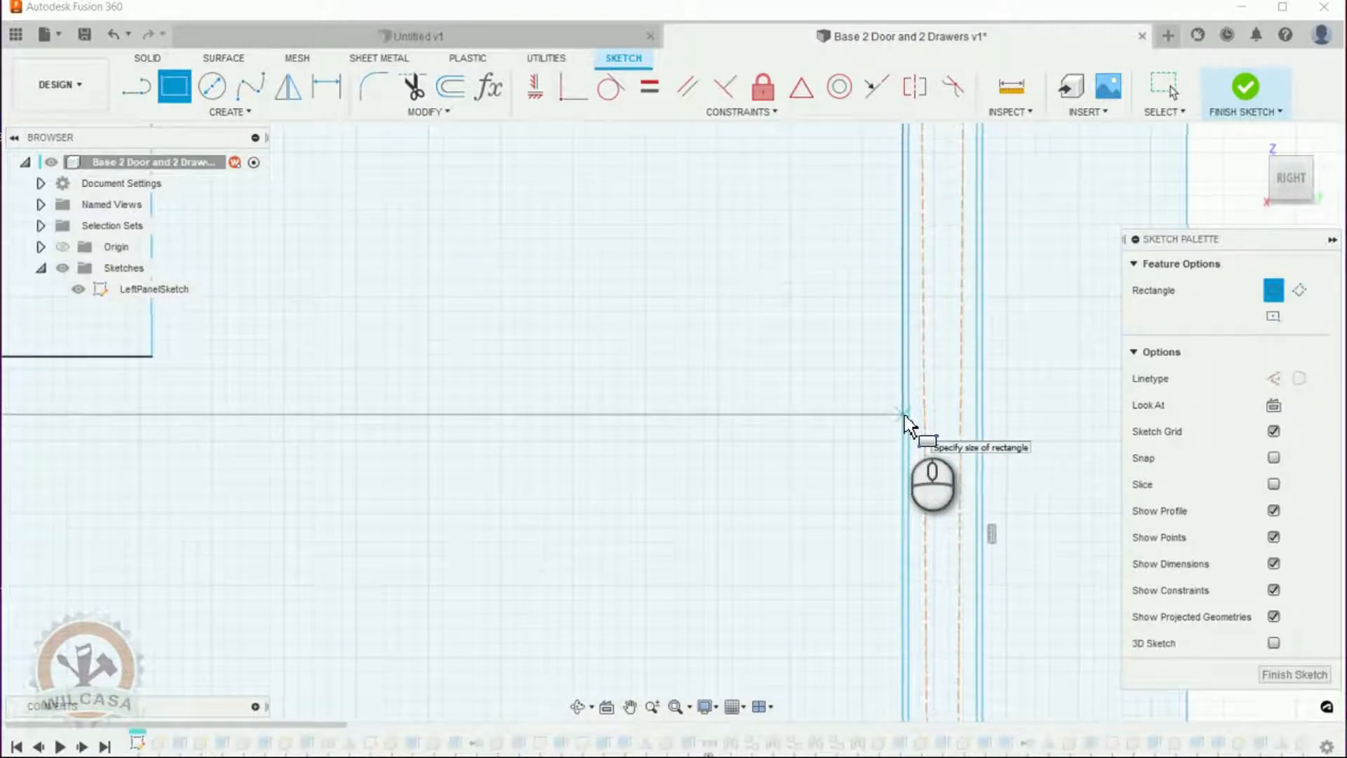
pyautogui.scroll(2, 910, 421)
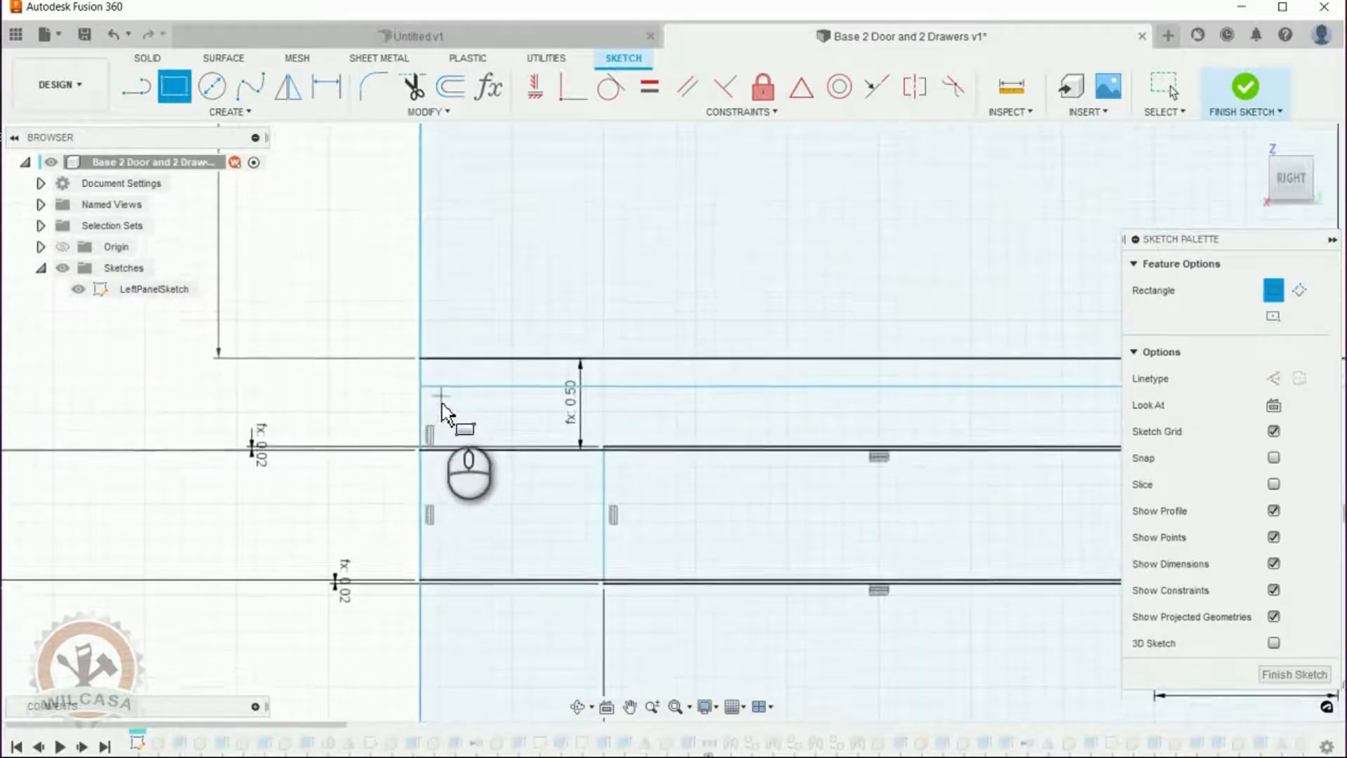
# Make the rectangle's lower edge coincident with the upper front corner of the drawer division profile and finish the sketch.
pyautogui.click(569, 98)
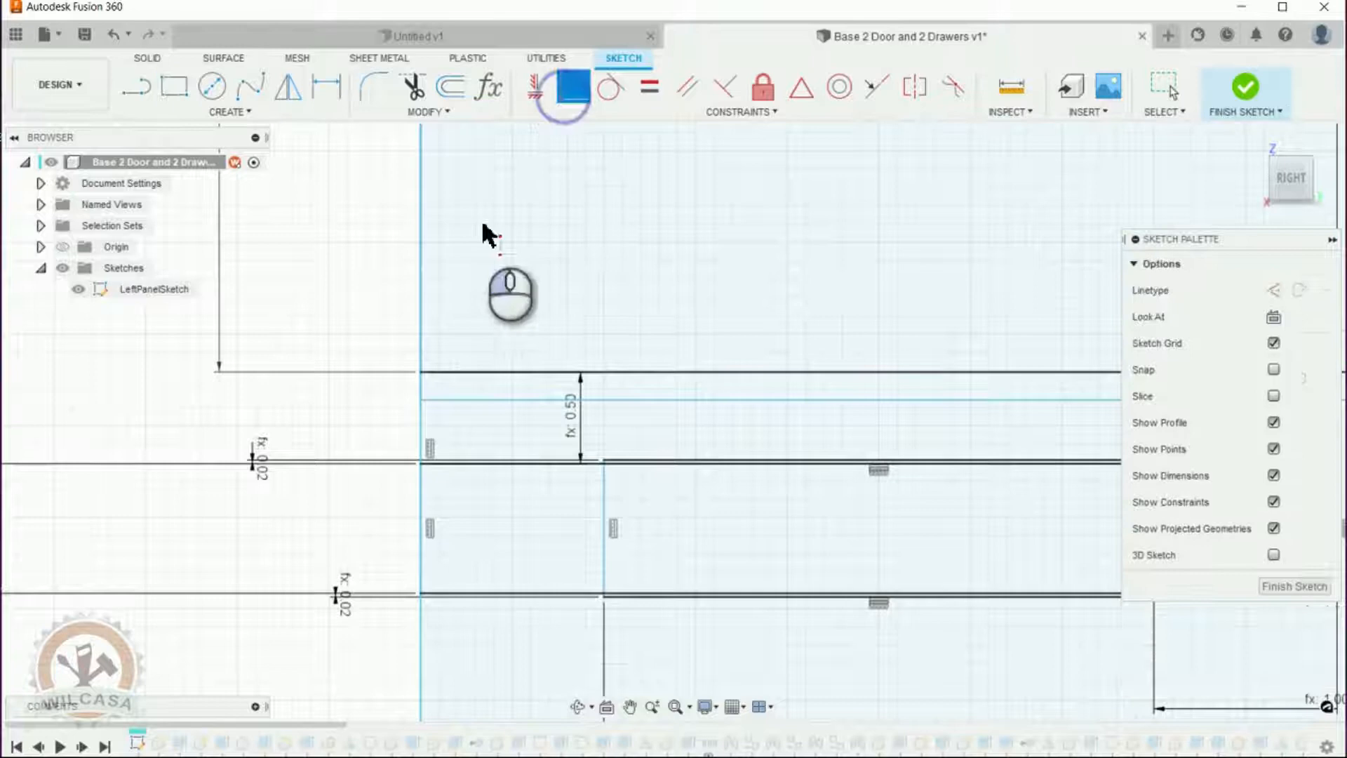
pyautogui.click(454, 400)
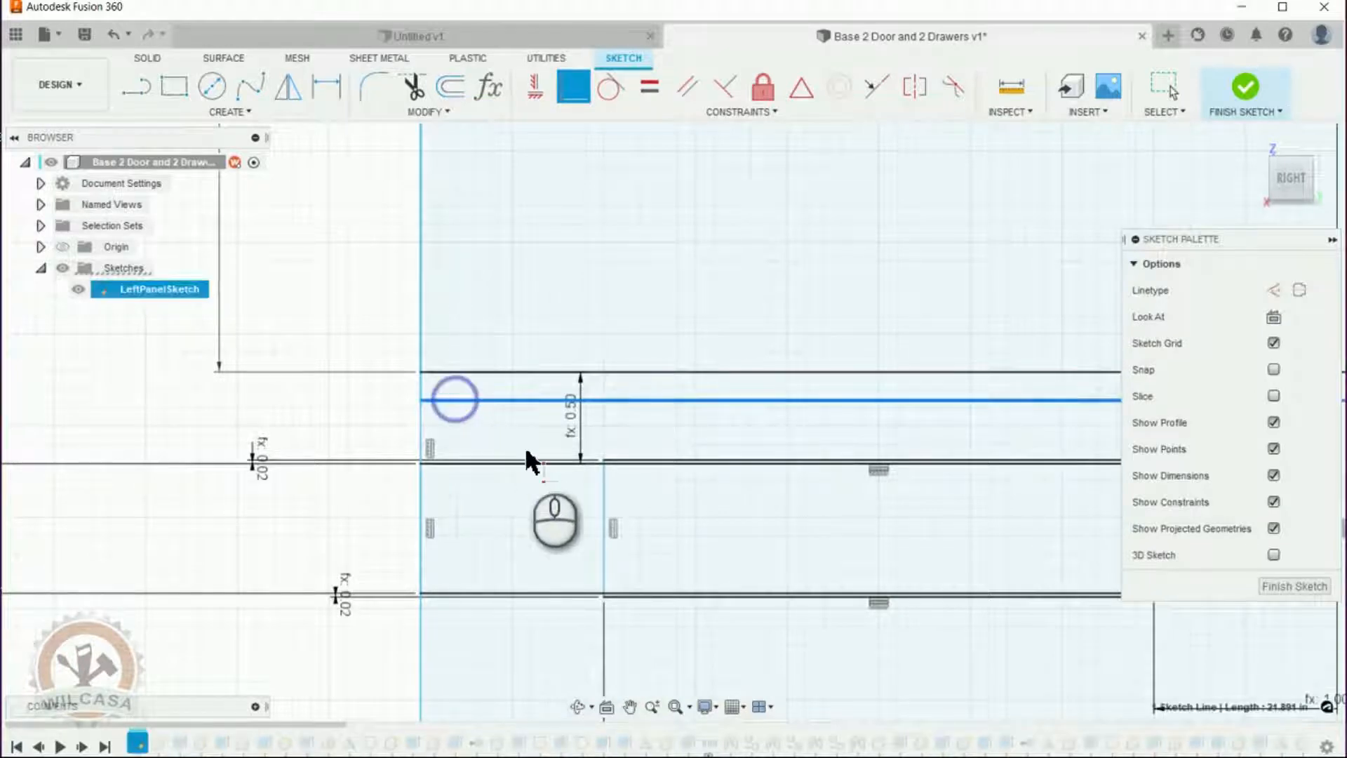
pyautogui.scroll(2, 516, 470)
pyautogui.scroll(2, 465, 494)
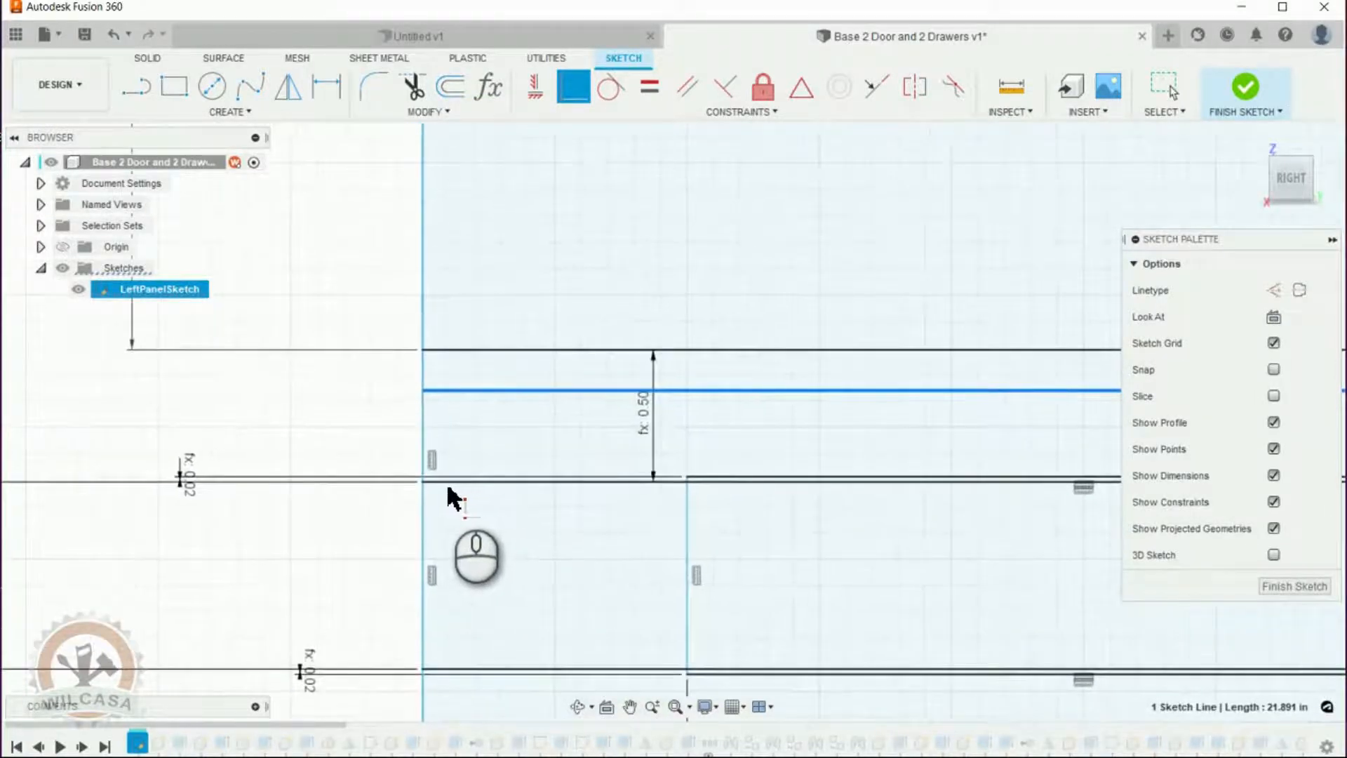
pyautogui.scroll(2, 526, 508)
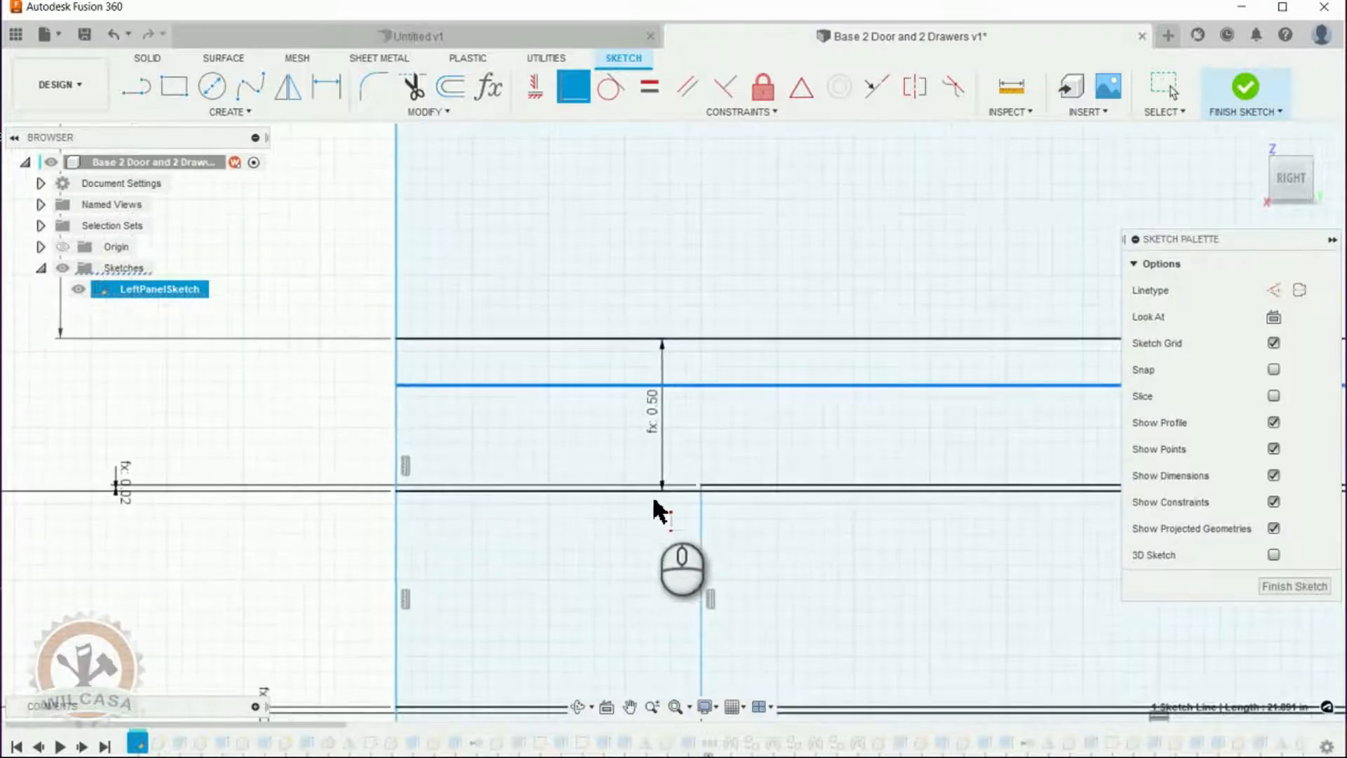
pyautogui.scroll(1, 410, 495)
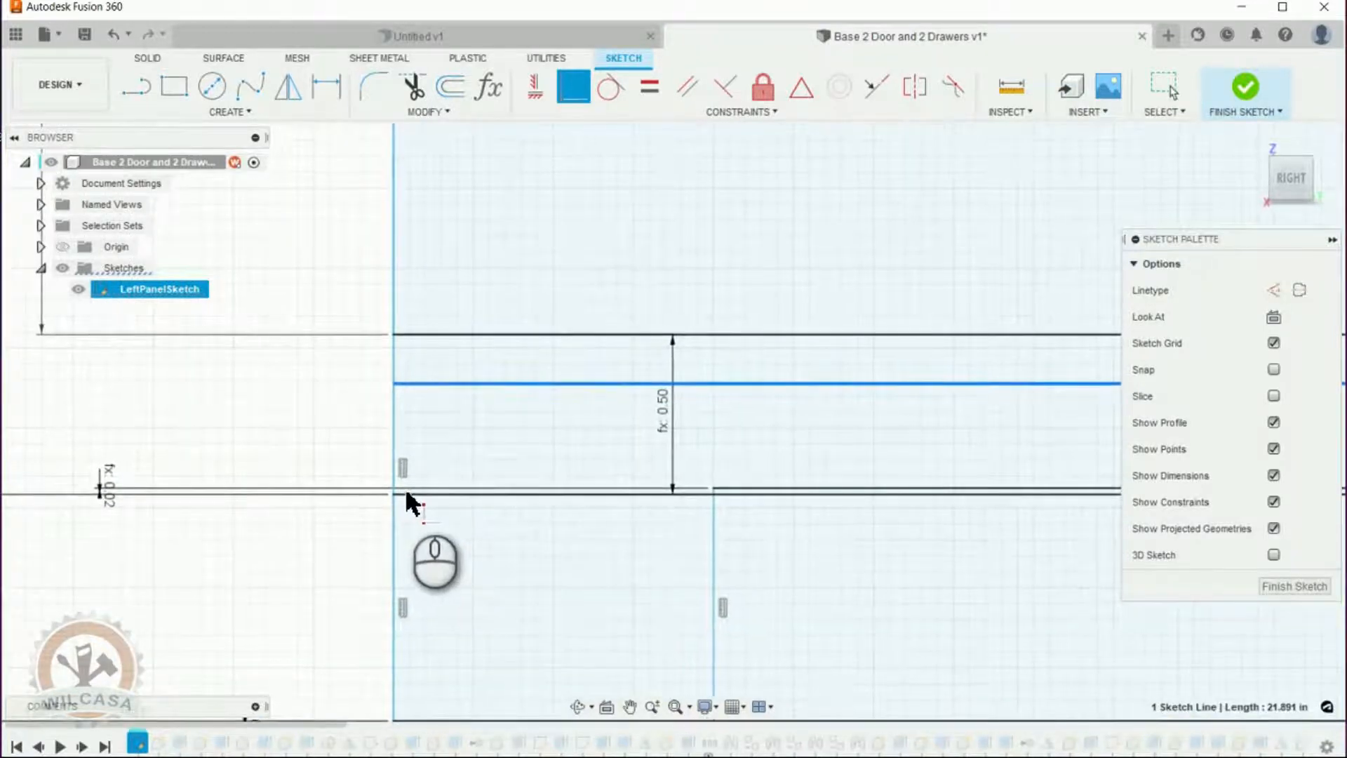
pyautogui.click(394, 495)
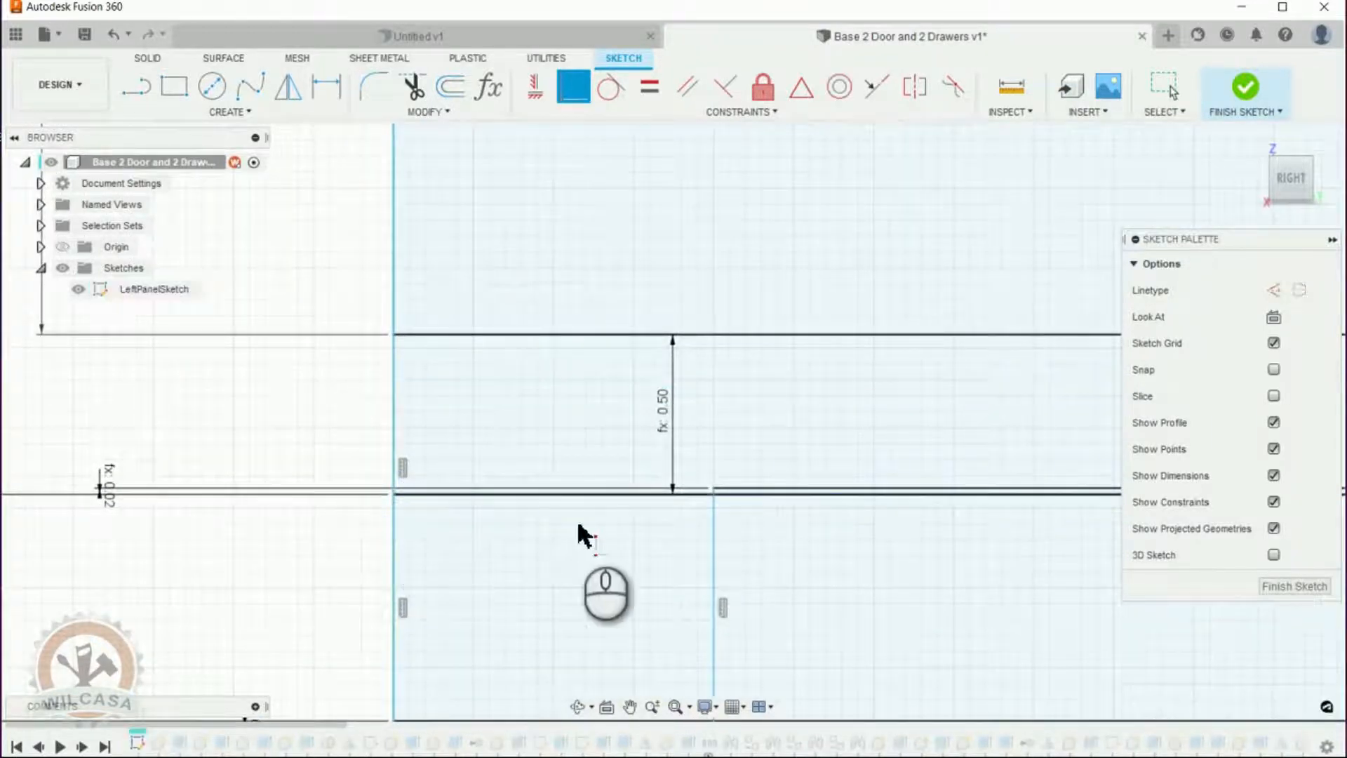
pyautogui.scroll(-4, 742, 539)
pyautogui.scroll(-5, 905, 539)
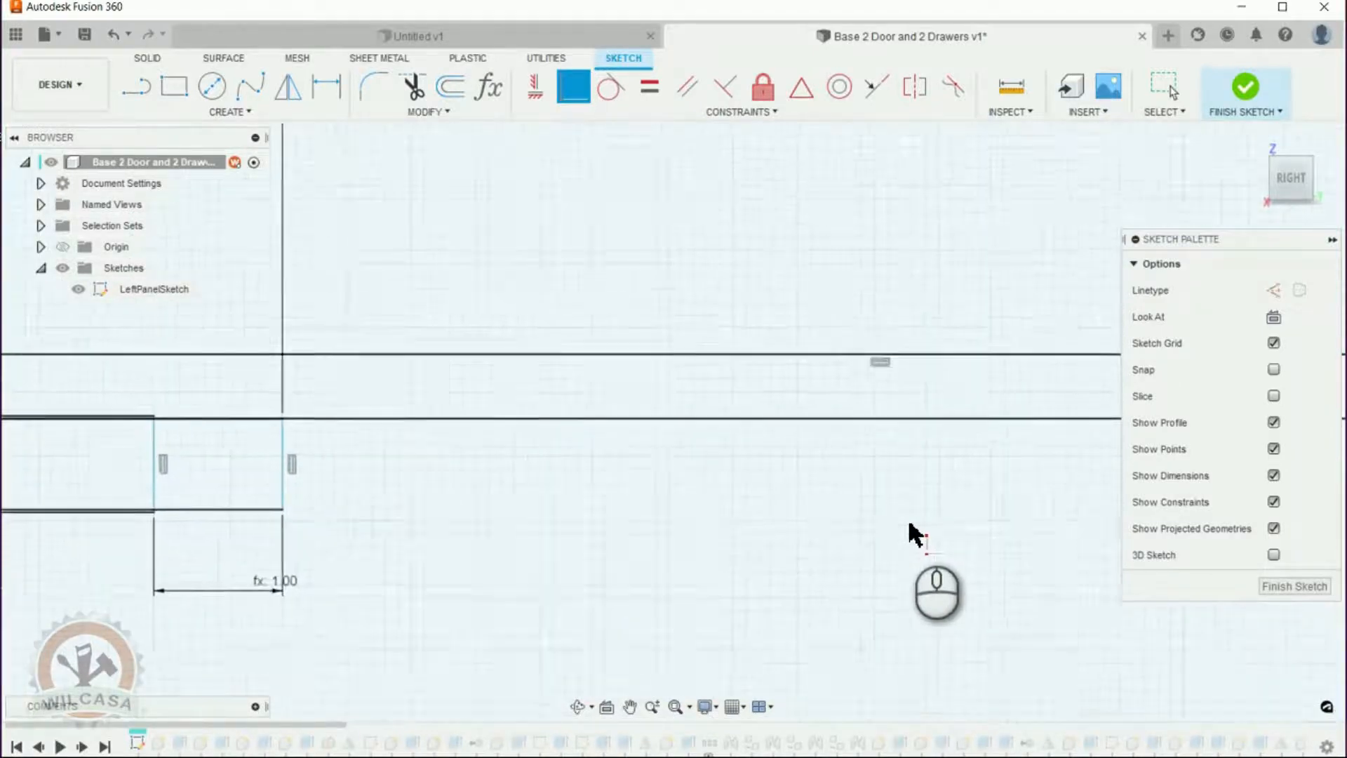
pyautogui.scroll(-4, 1041, 561)
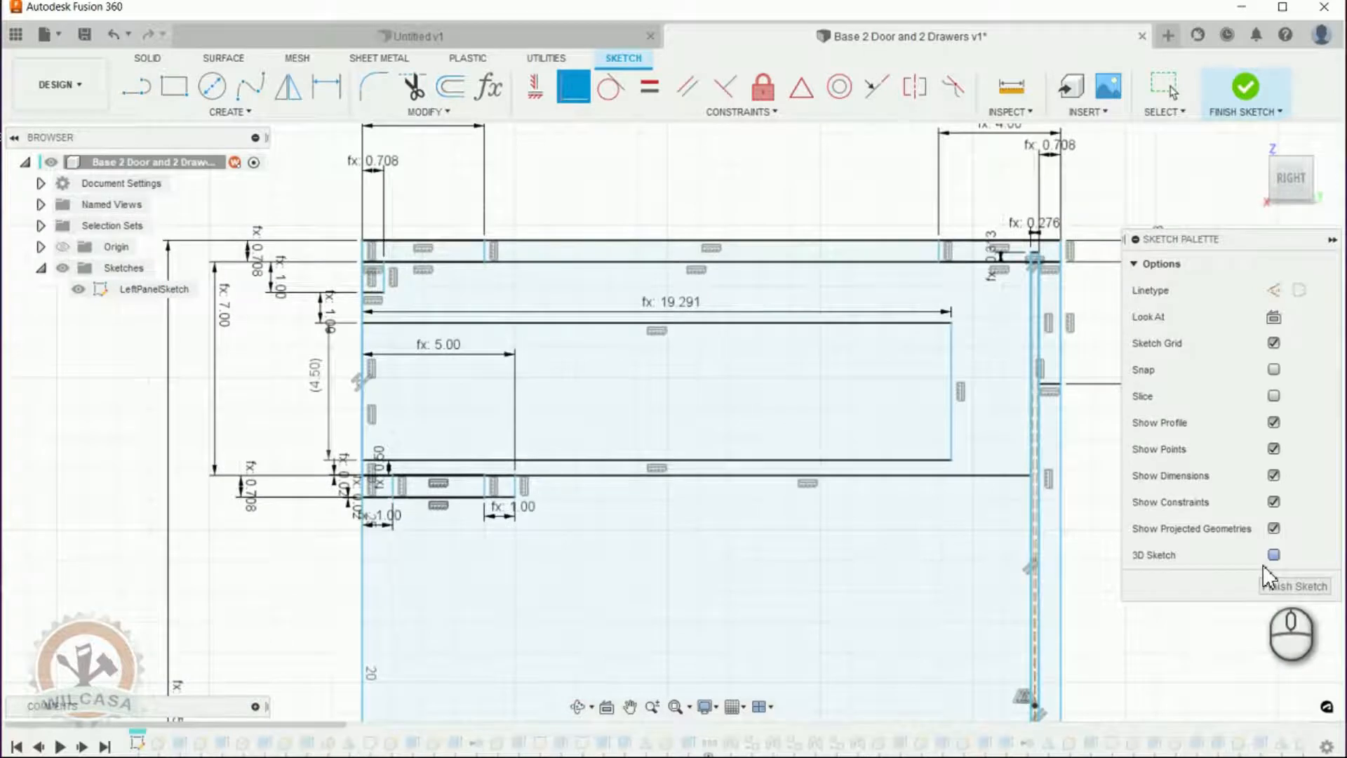
pyautogui.scroll(2, 1263, 565)
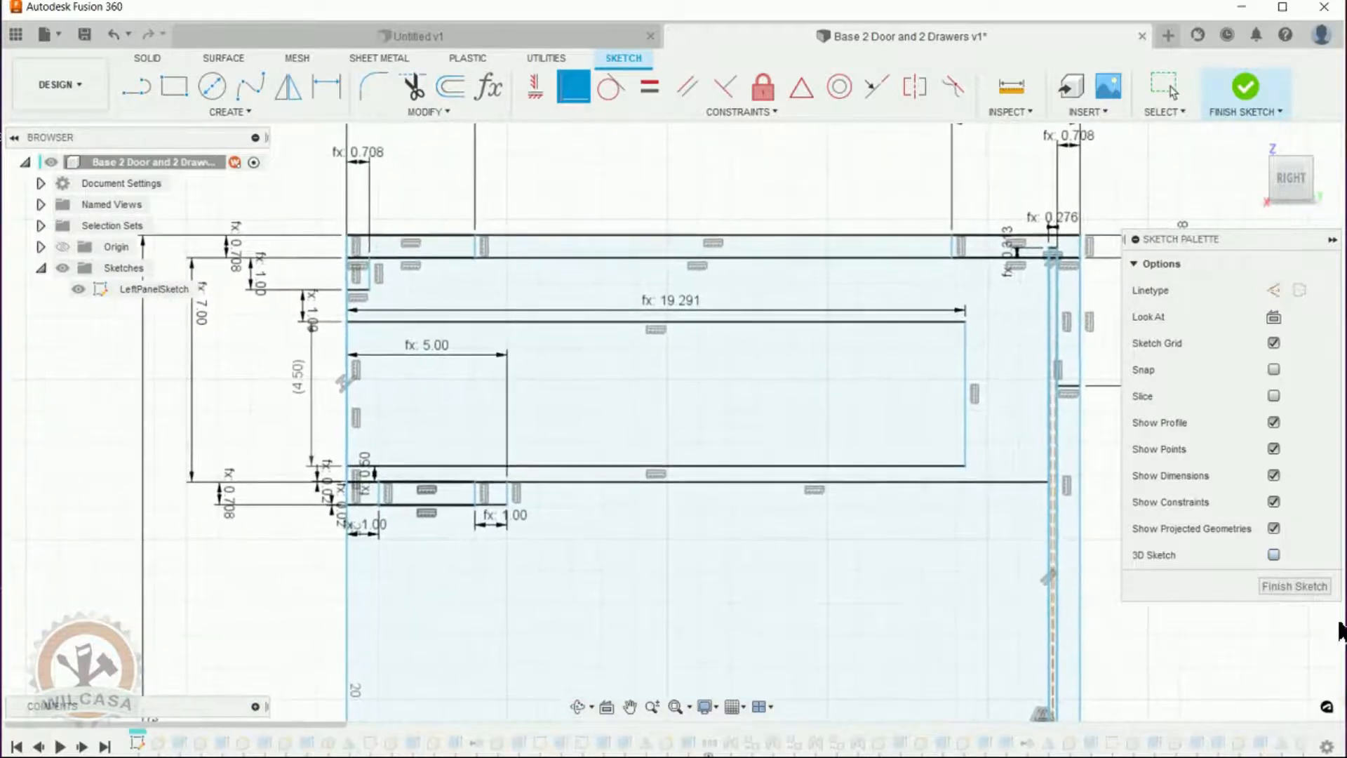
pyautogui.click(1308, 592)
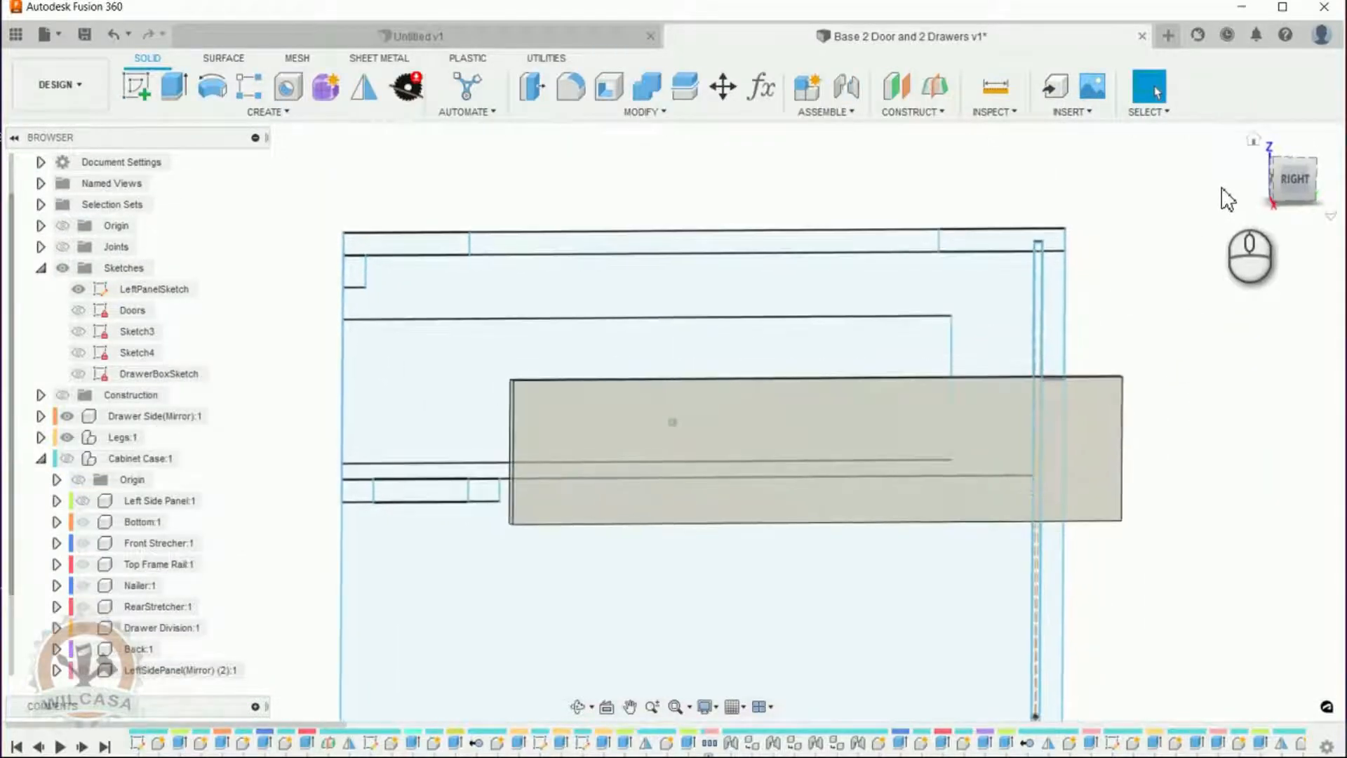
# Start an Extrude of LeftPanelSketch with the front stretcher notch, surrounding divider area, inner drawer rectangle and thin sliver above the drawer division as profiles.
pyautogui.keyDown('shift'); pyautogui.moveTo(1228, 200); pyautogui.dragTo(204, 119, button='middle'); pyautogui.keyUp('shift')
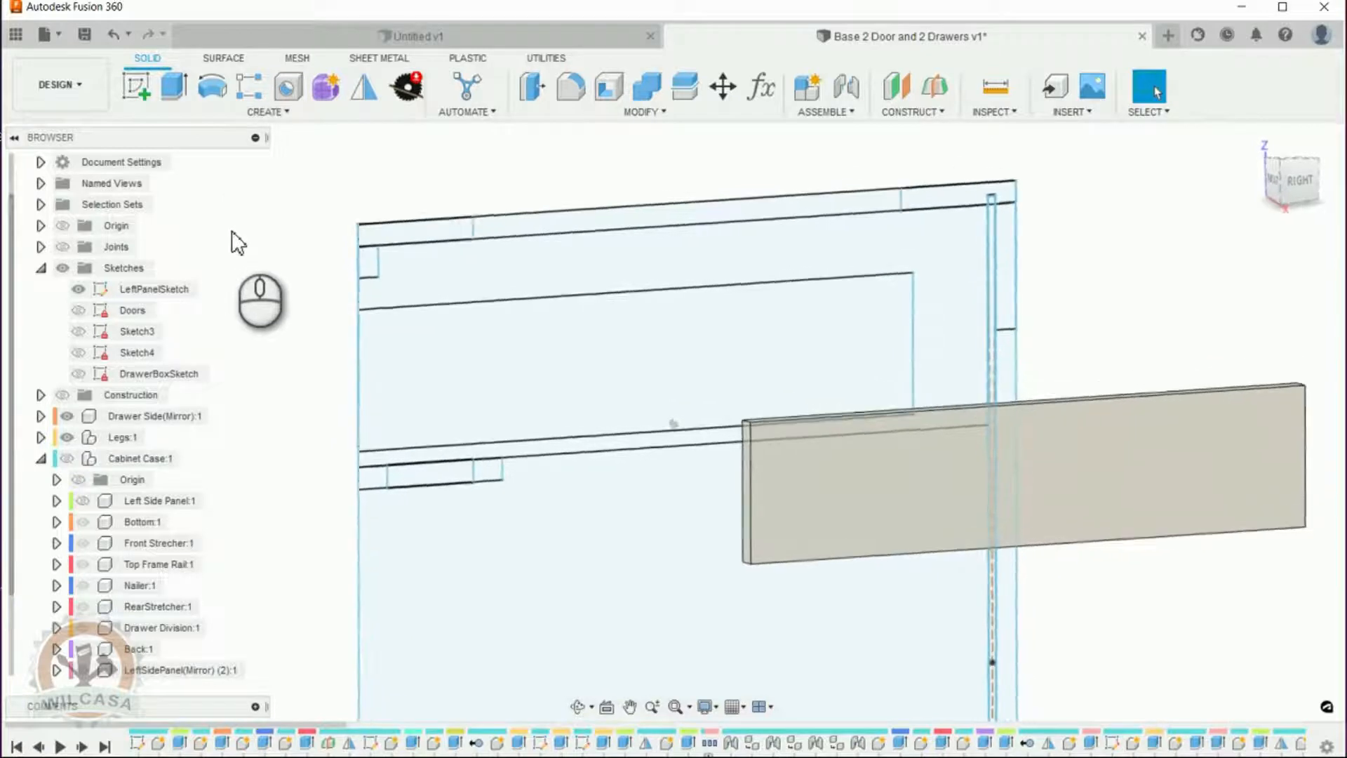
pyautogui.click(172, 87)
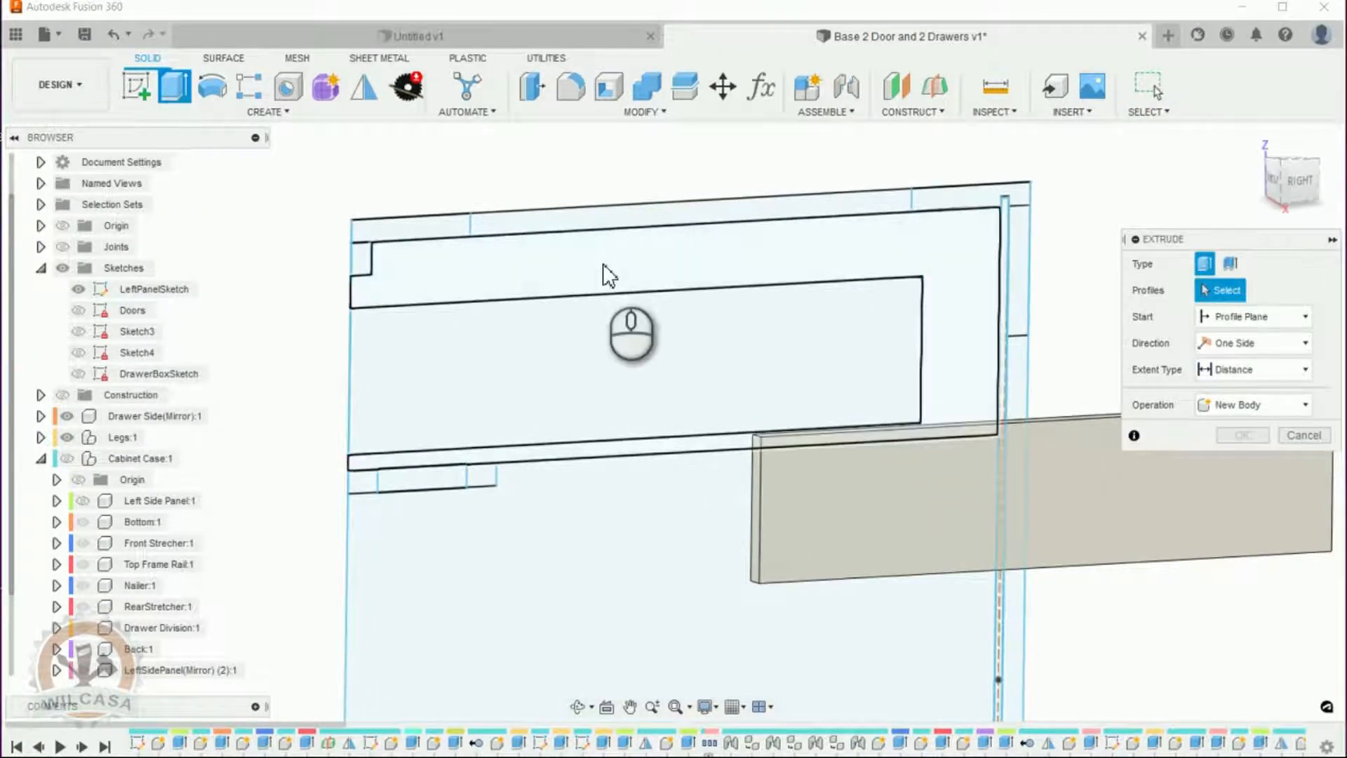
pyautogui.click(364, 271)
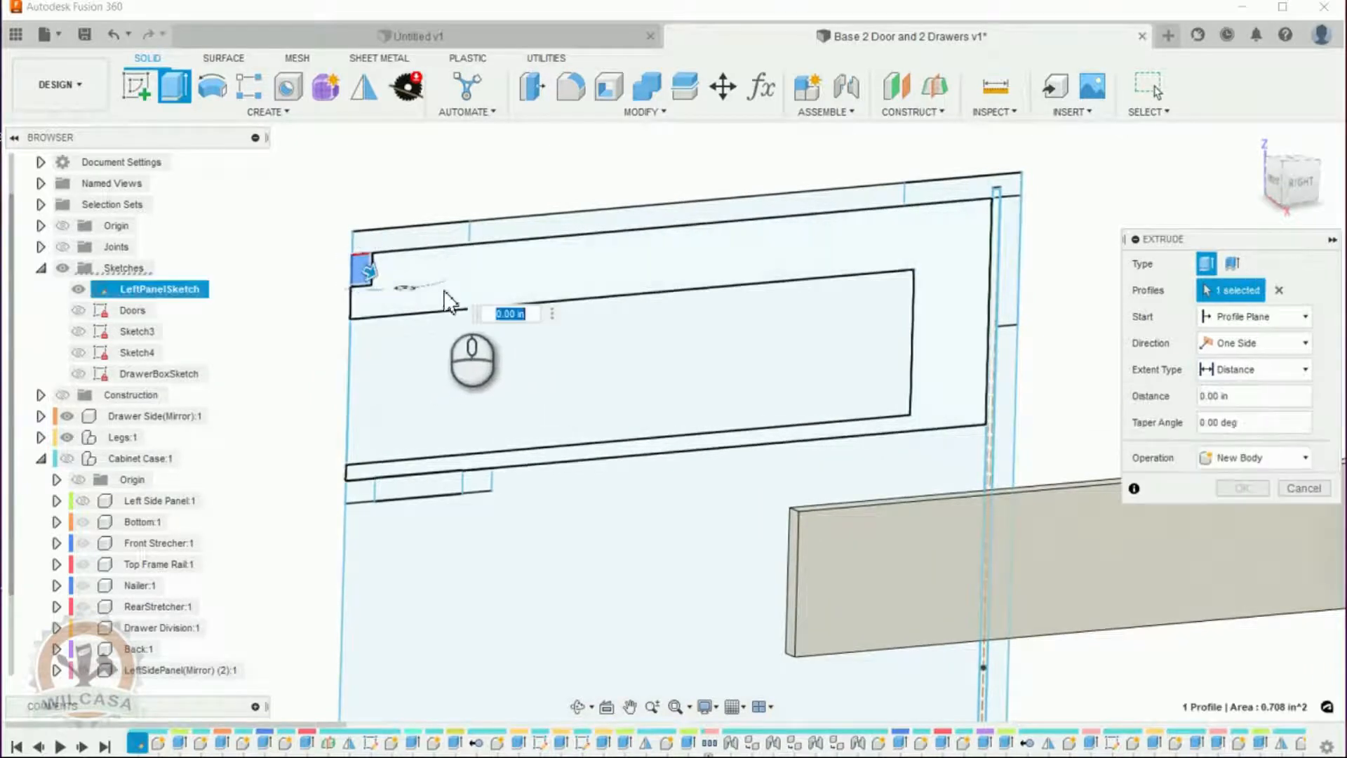
pyautogui.click(491, 272)
pyautogui.click(706, 370)
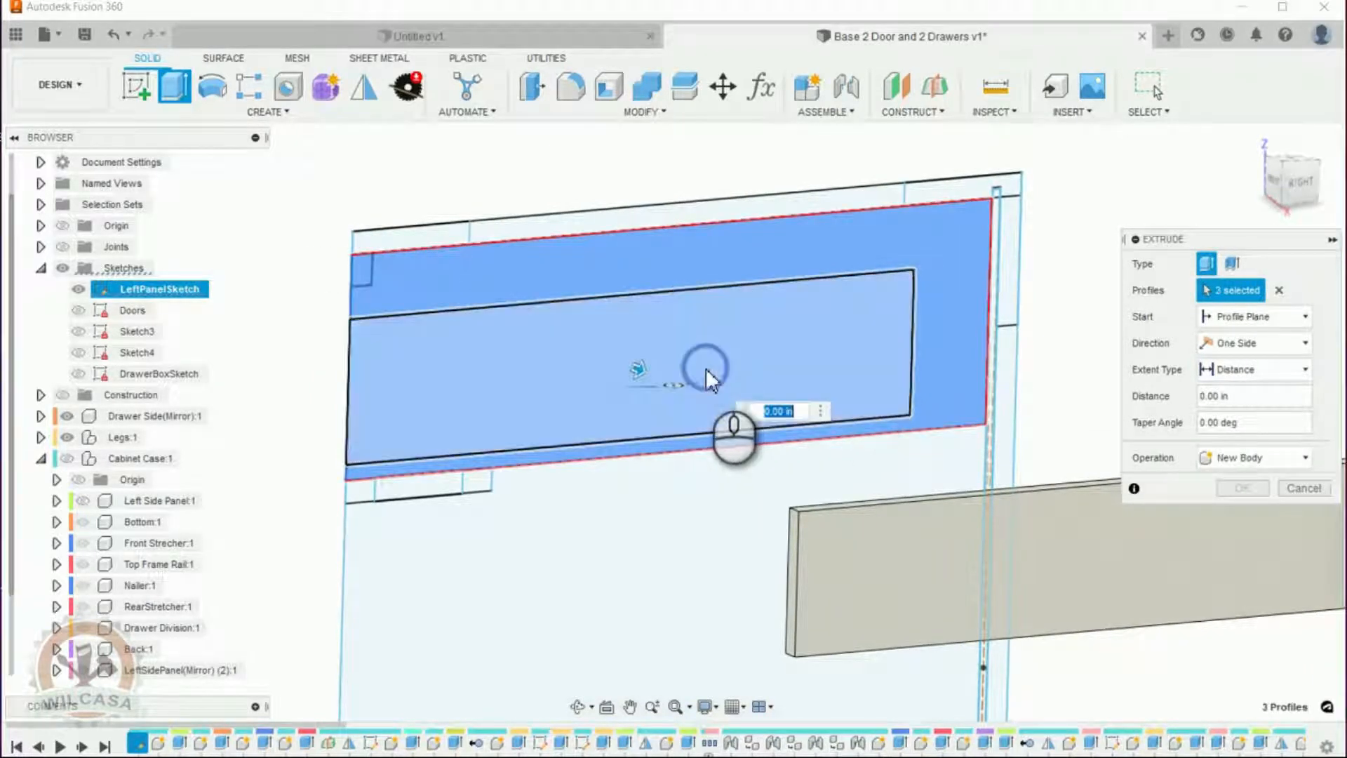
pyautogui.scroll(5, 863, 670)
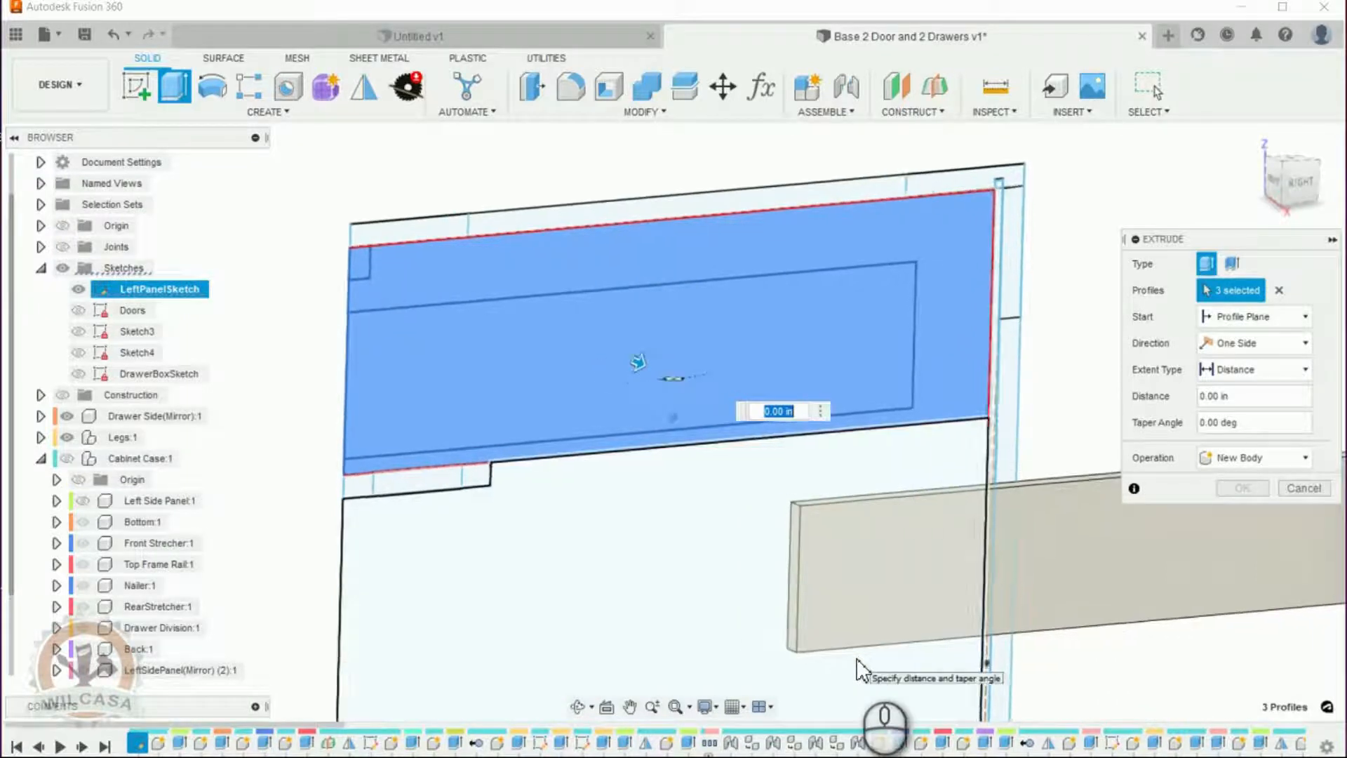
pyautogui.scroll(5, 863, 670)
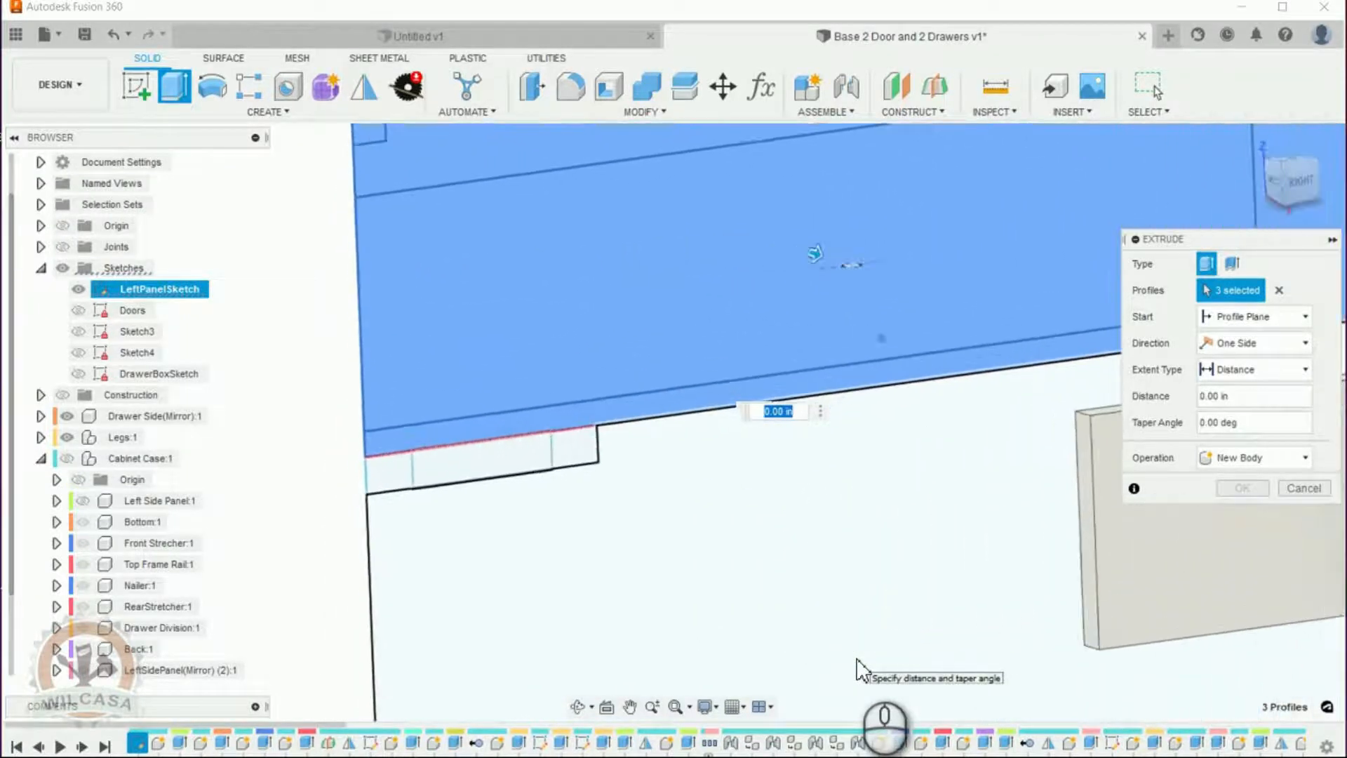
pyautogui.scroll(5, 857, 663)
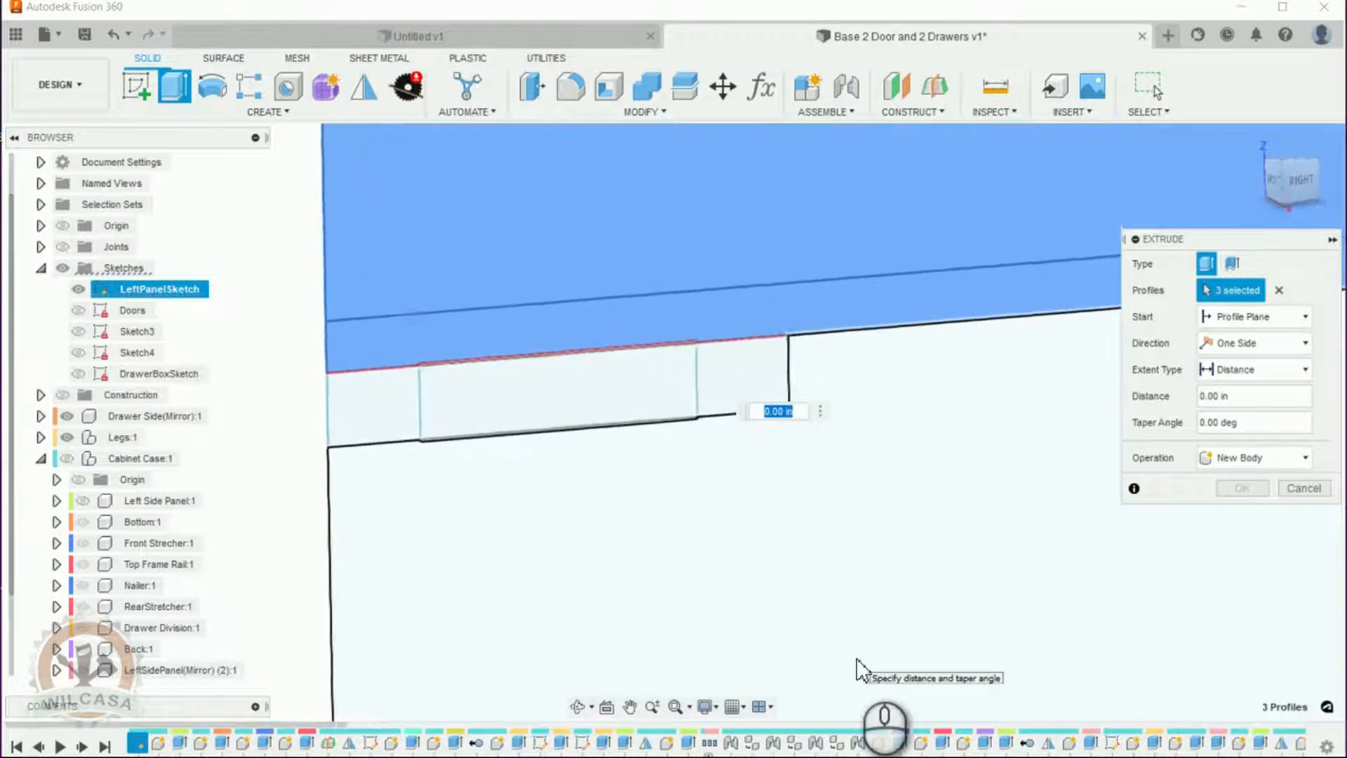
pyautogui.scroll(5, 858, 670)
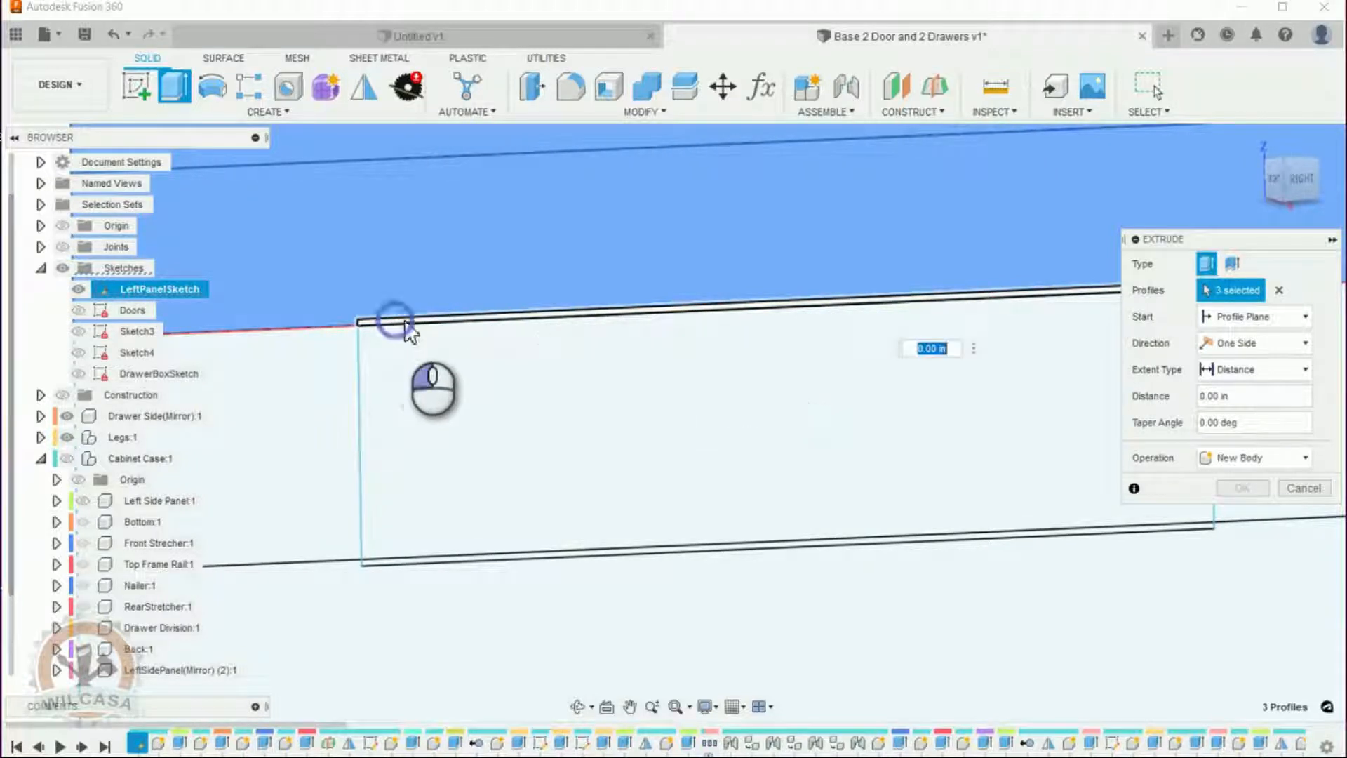
pyautogui.click(385, 343)
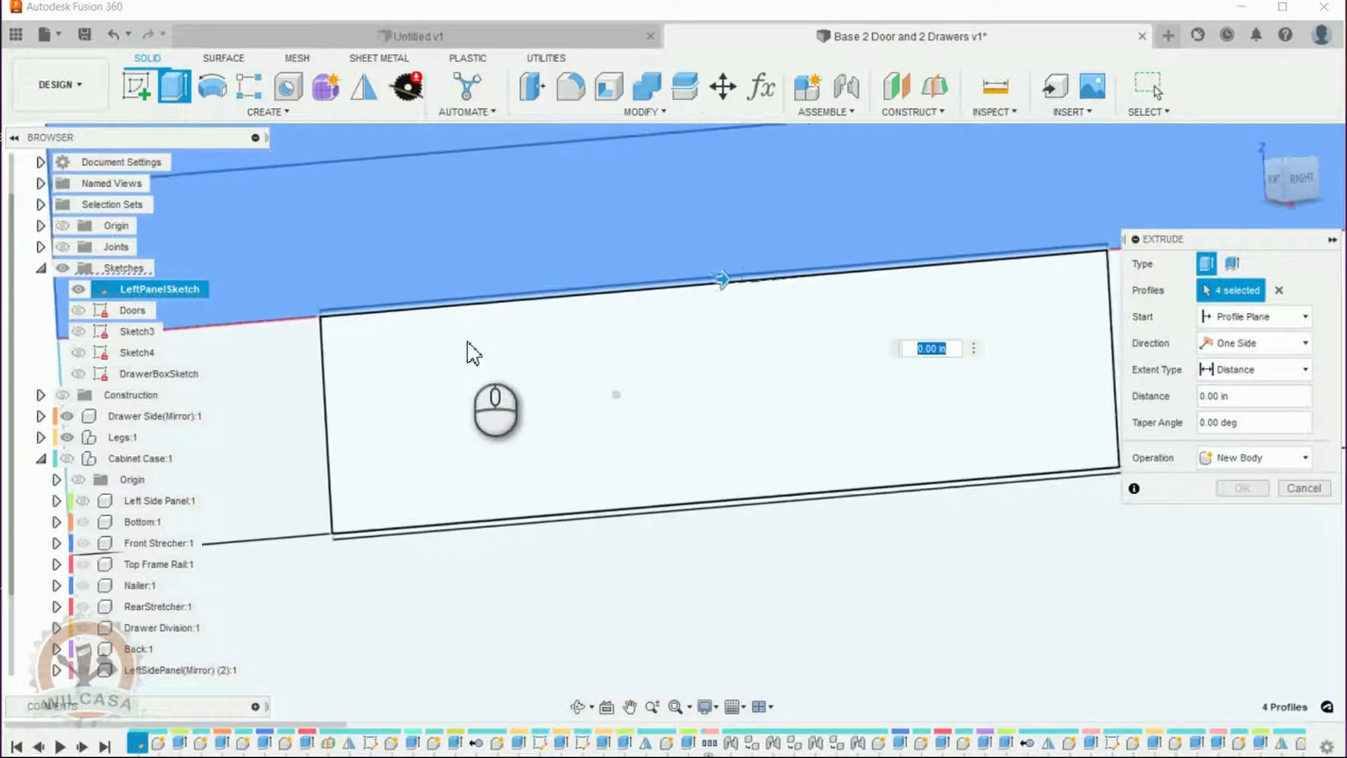
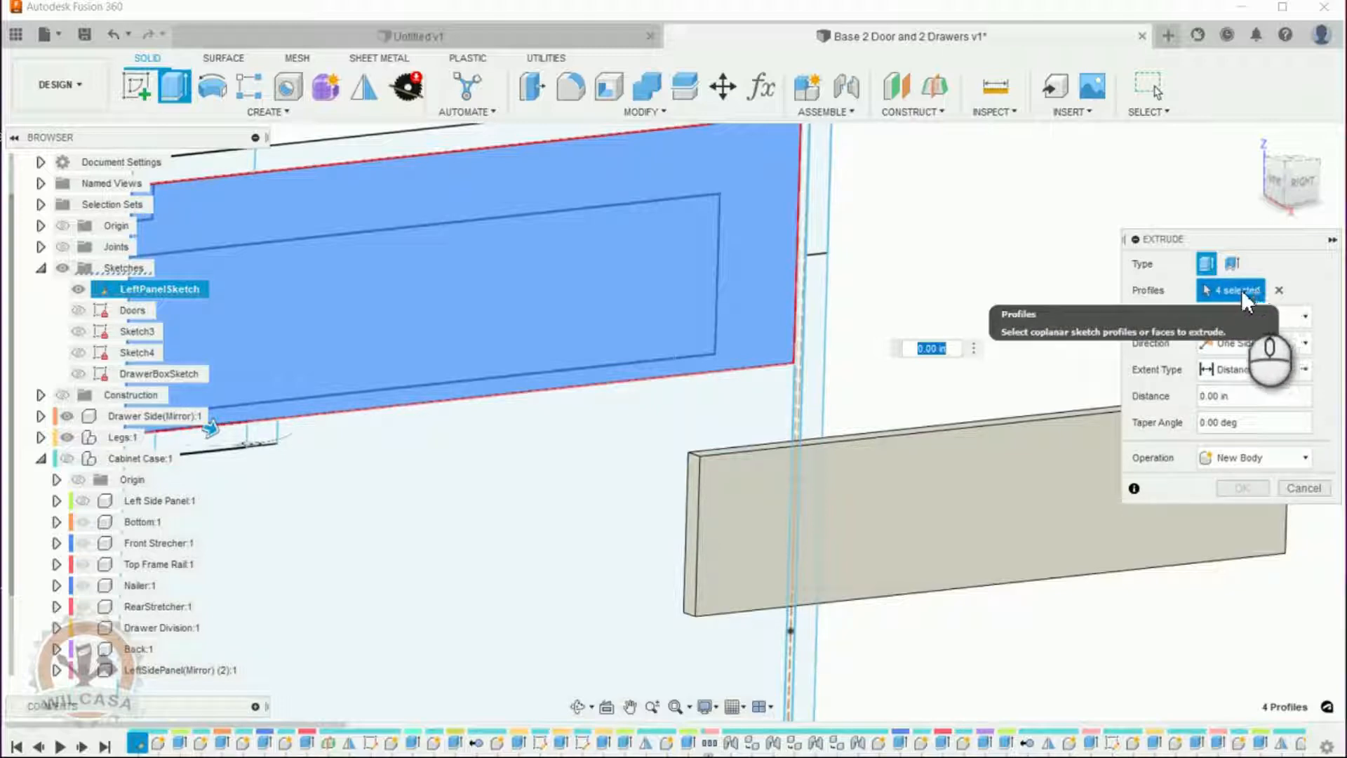
# Start the extrusion from an offset of BS_CabinetMaterialThickness-((B_HorizontalOpening-BS_CabinetMaterialThickness)/2).
pyautogui.click(1306, 320)
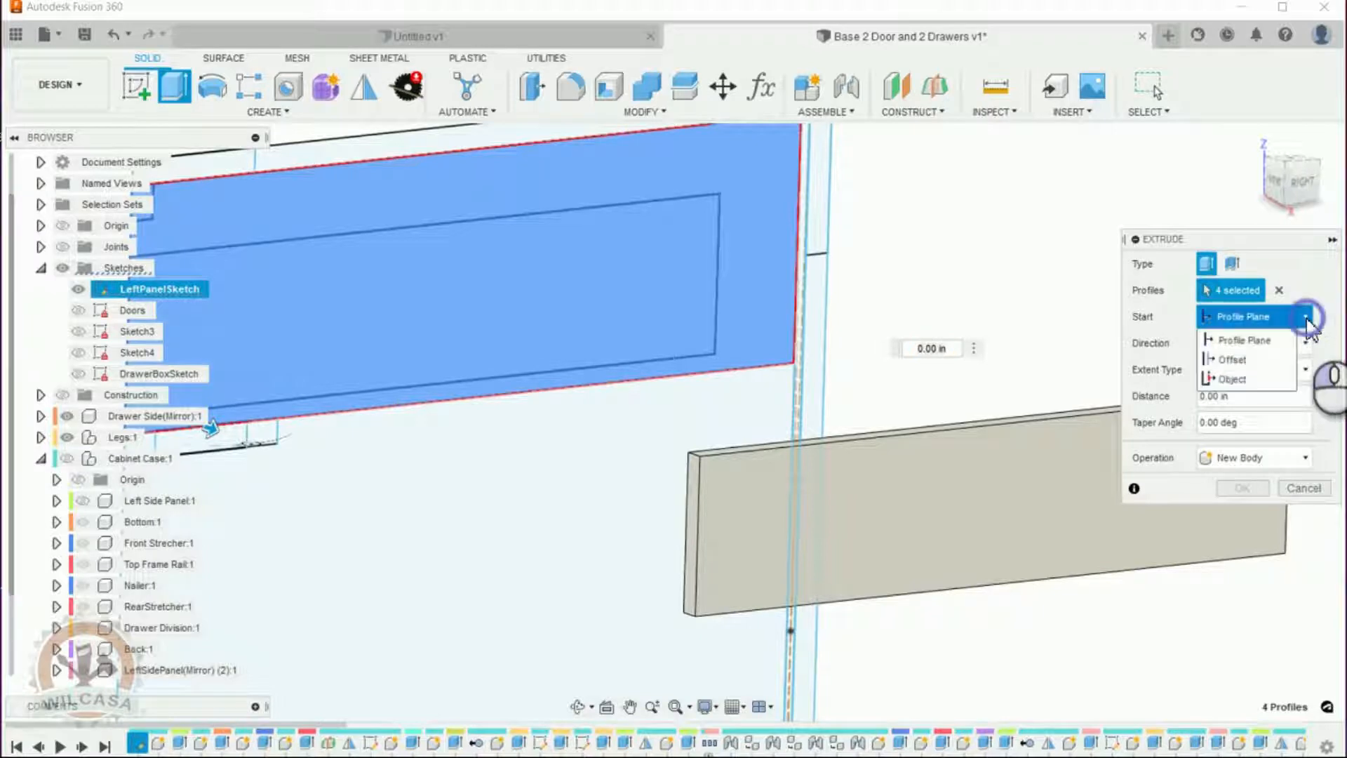
pyautogui.click(1273, 362)
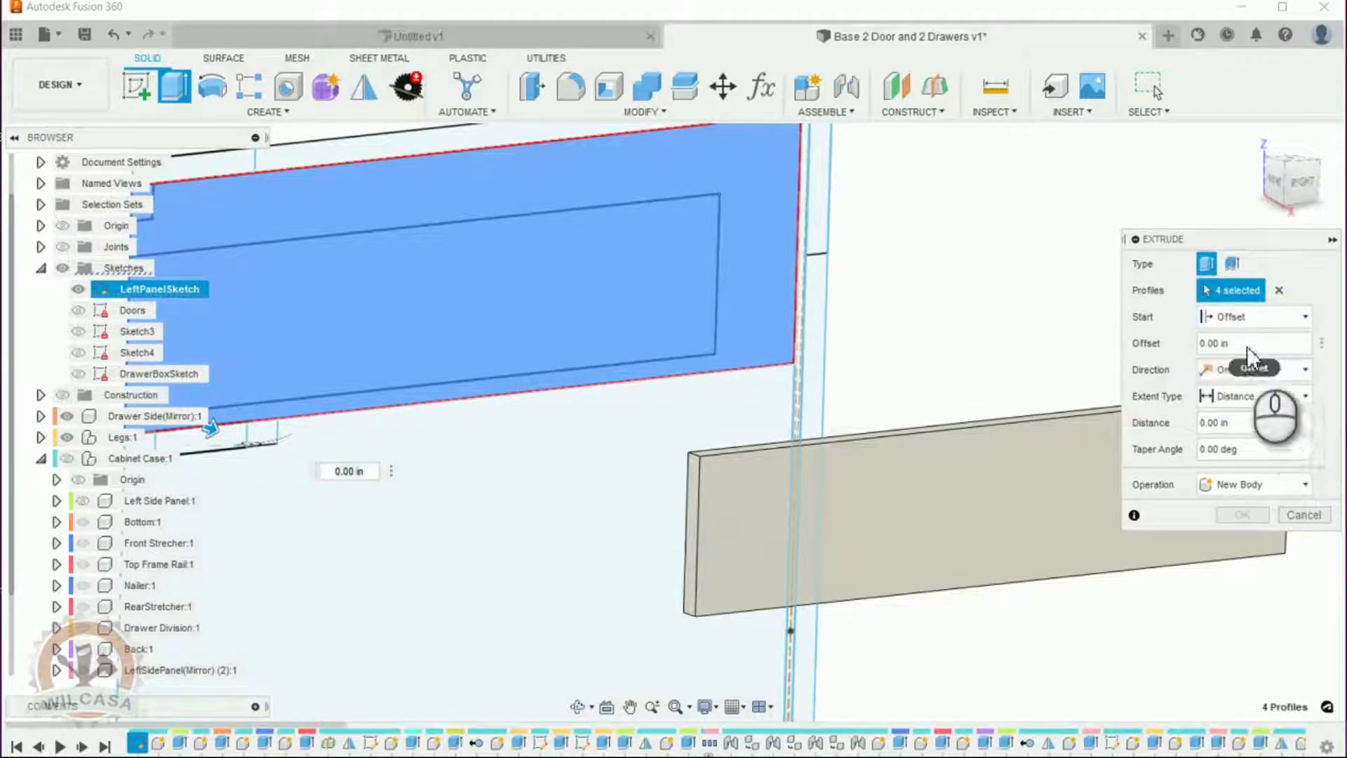
pyautogui.click(1246, 343)
pyautogui.write('ca')
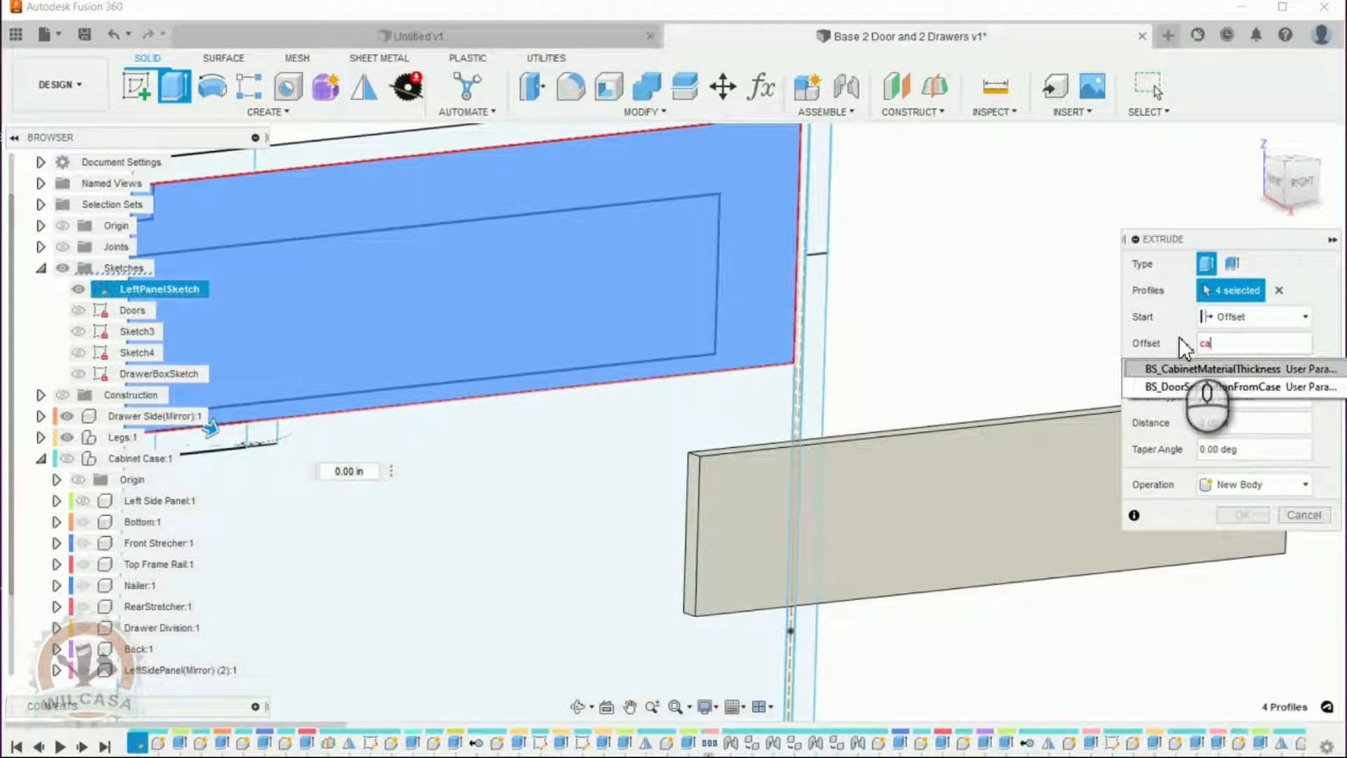
pyautogui.press('Return')
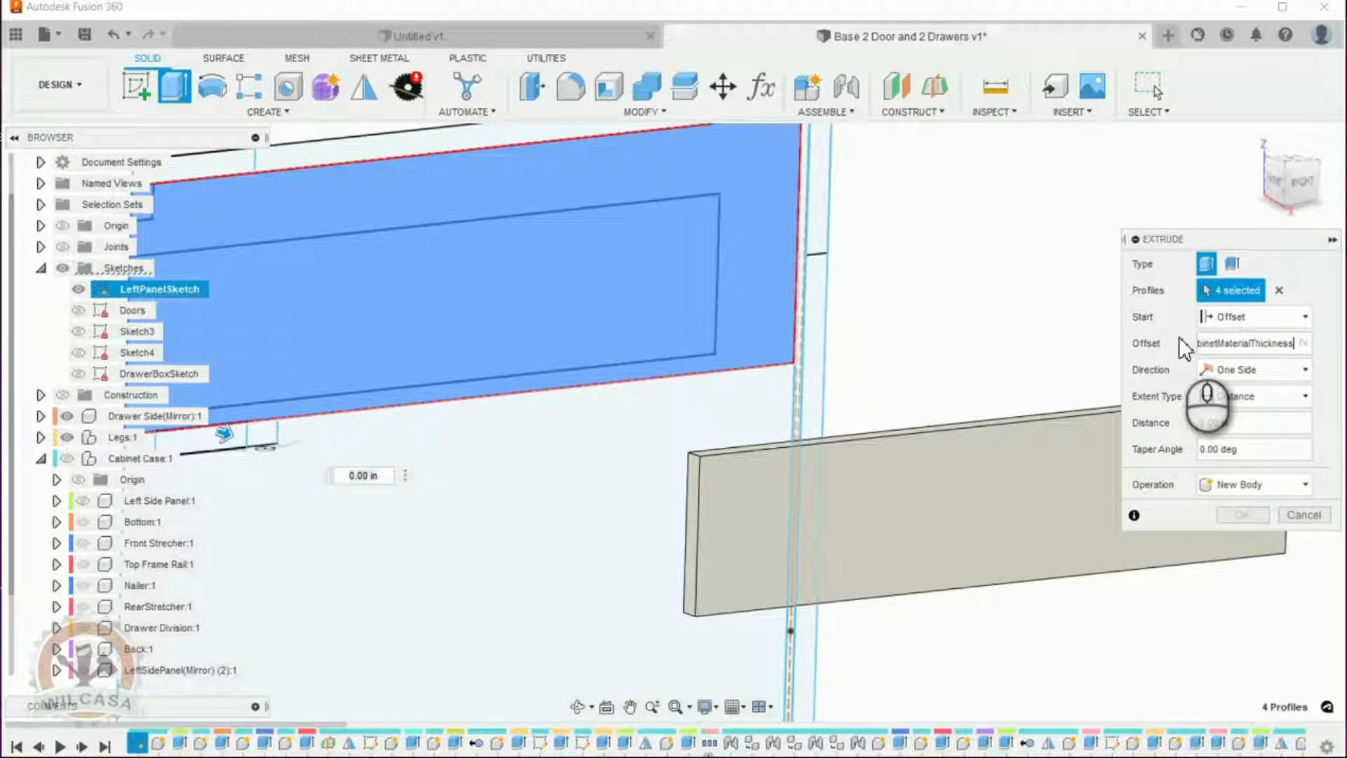
pyautogui.write('-')
pyautogui.write('(1/2)')
pyautogui.write('B_HorizontalOpening')
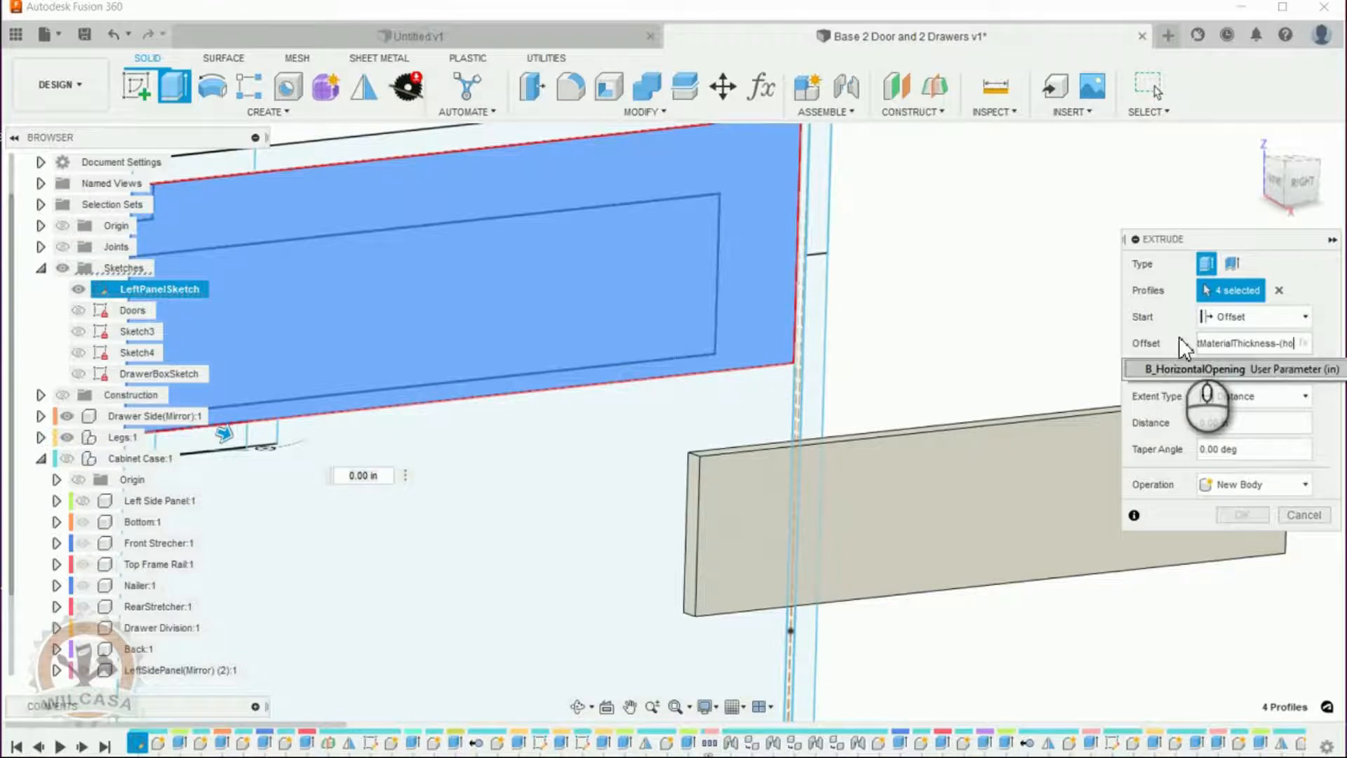
pyautogui.press('Return')
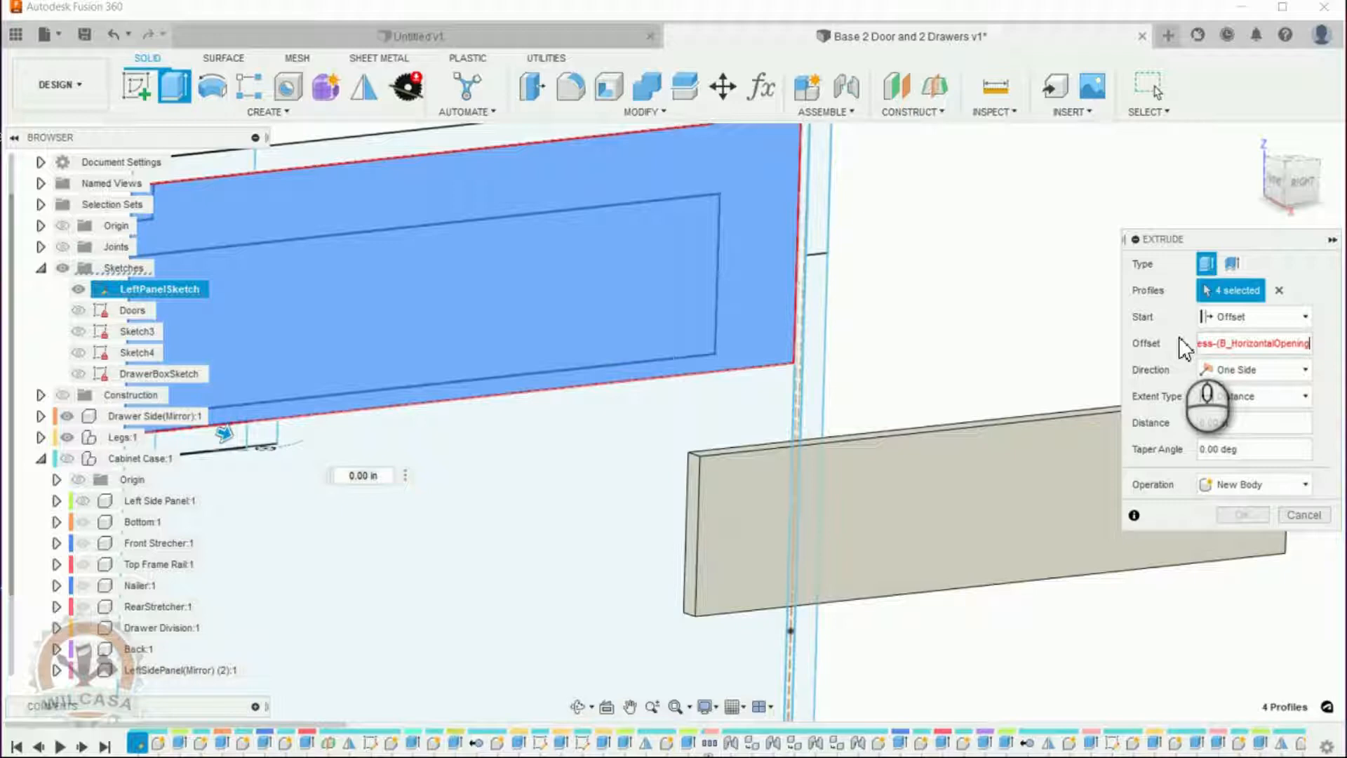
pyautogui.write('/')
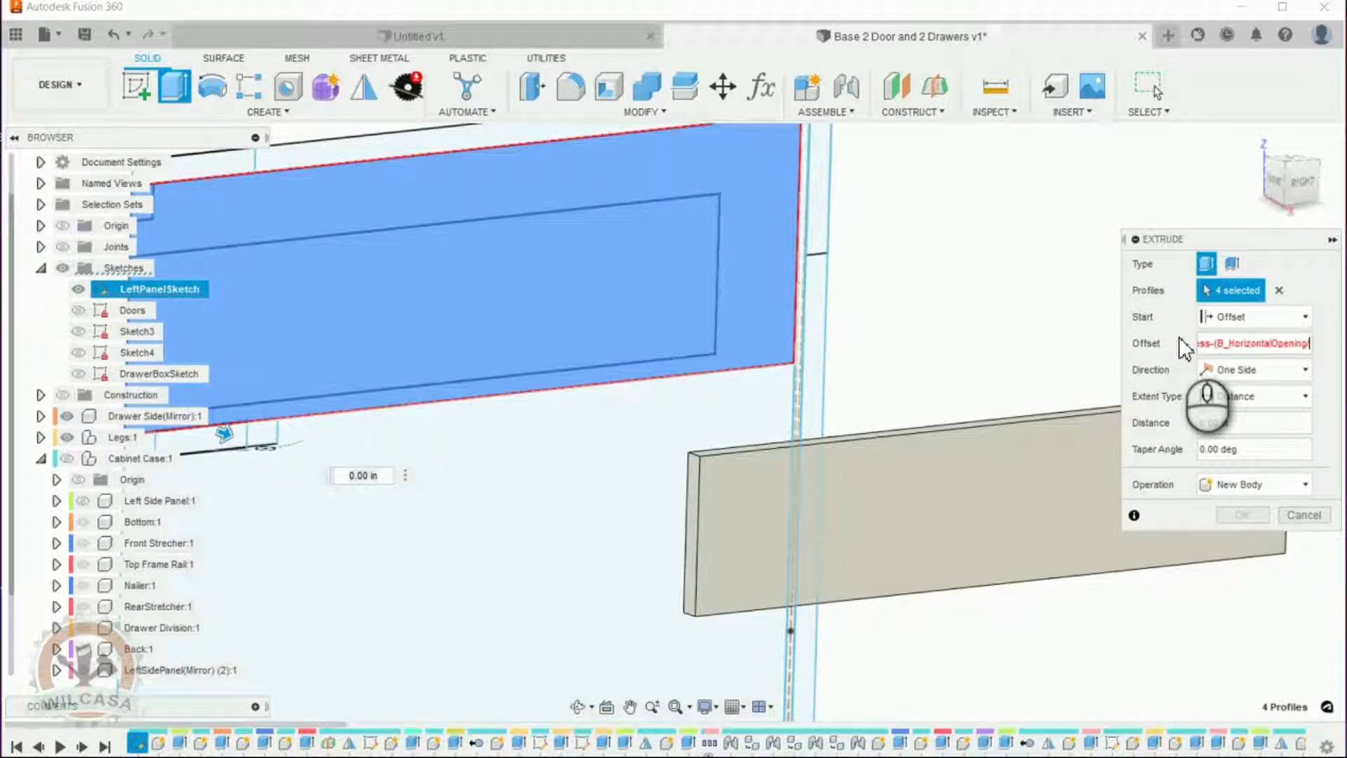
pyautogui.press('BackSpace')
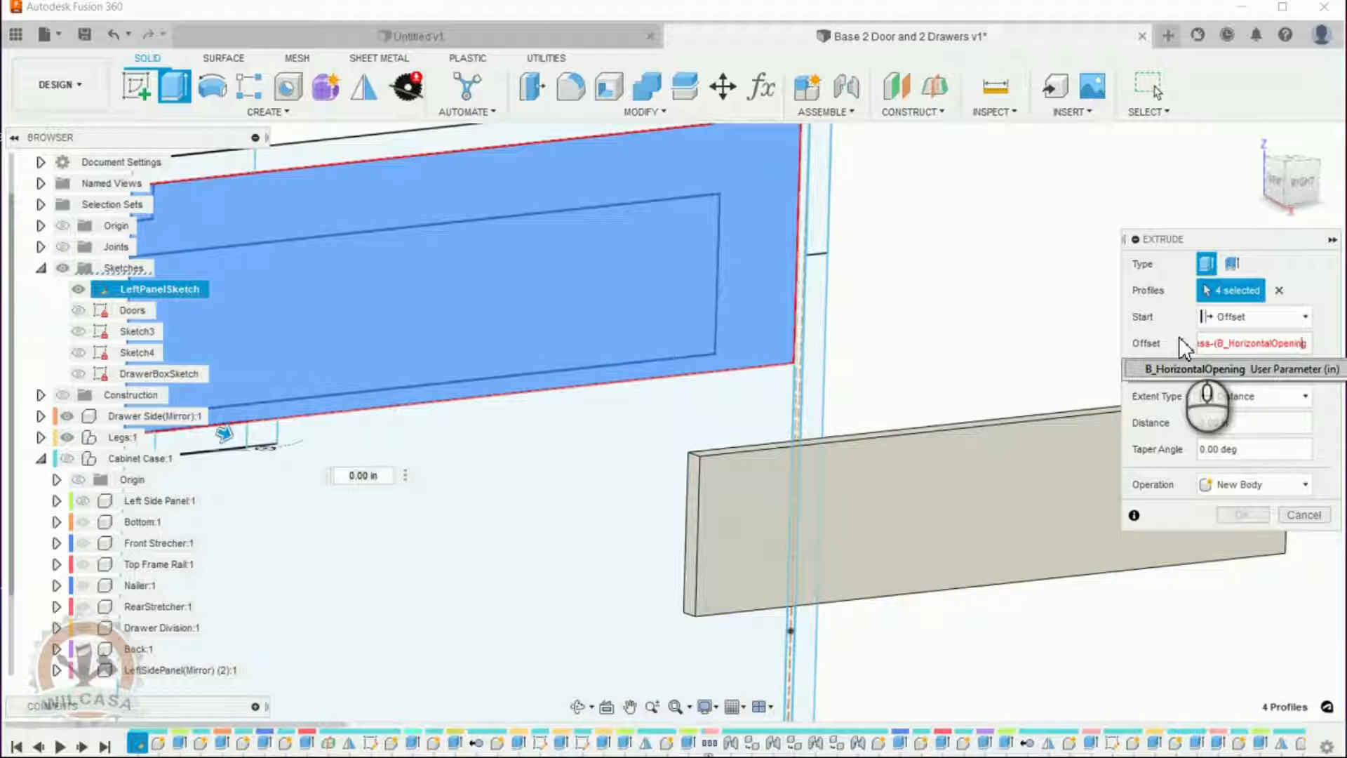
pyautogui.press('Left')
pyautogui.press('Left')
pyautogui.press('Left')
pyautogui.press('Left')
pyautogui.press('Left')
pyautogui.press('Left')
pyautogui.press('Left')
pyautogui.press('Left')
pyautogui.press('Left')
pyautogui.press('Left')
pyautogui.press('Left')
pyautogui.press('Left')
pyautogui.press('Left')
pyautogui.press('Left')
pyautogui.press('Left')
pyautogui.press('Left')
pyautogui.press('Left')
pyautogui.press('Left')
pyautogui.press('Left')
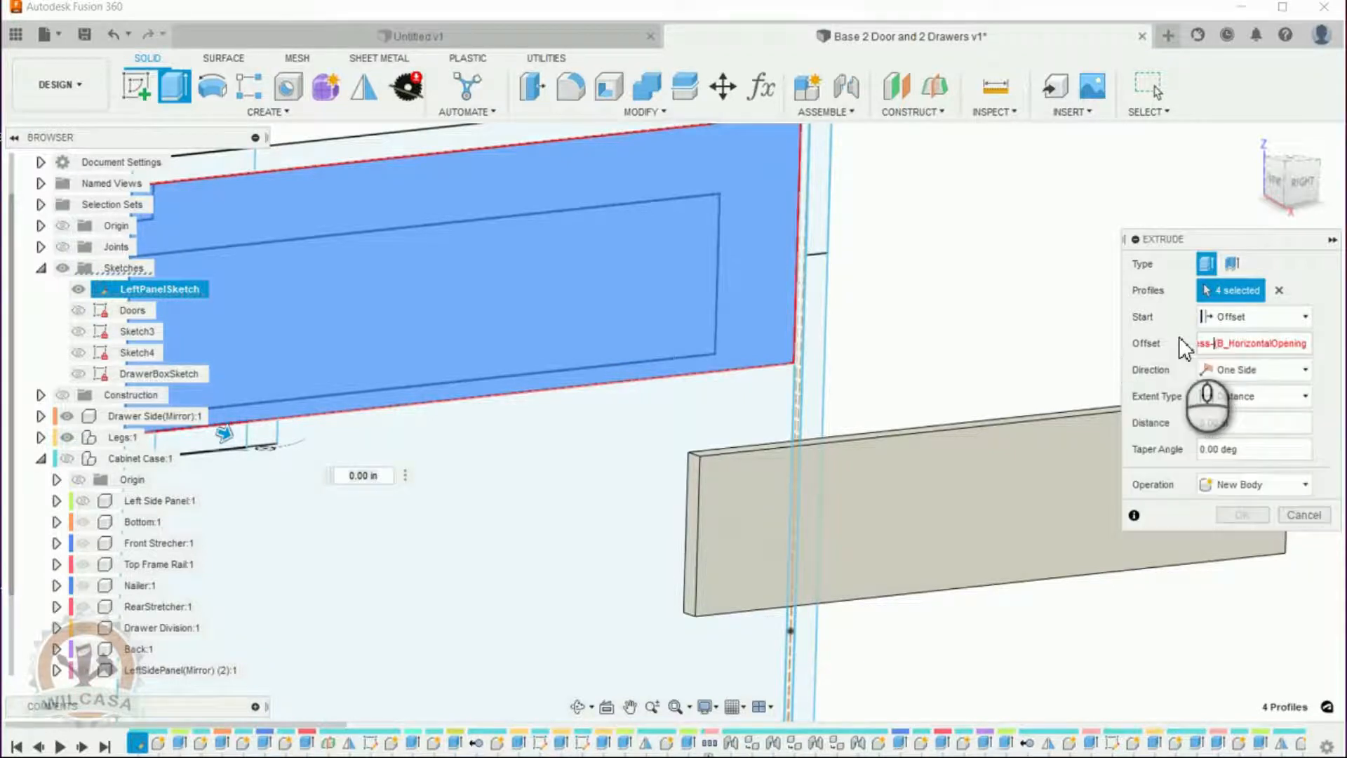
pyautogui.write('(')
pyautogui.press('Right')
pyautogui.press('Right')
pyautogui.press('Right')
pyautogui.press('Right')
pyautogui.press('Right')
pyautogui.press('Right')
pyautogui.press('Right')
pyautogui.press('Right')
pyautogui.press('Right')
pyautogui.press('Right')
pyautogui.press('Right')
pyautogui.press('Right')
pyautogui.press('Right')
pyautogui.press('Right')
pyautogui.press('Right')
pyautogui.press('Right')
pyautogui.press('Right')
pyautogui.press('Right')
pyautogui.press('Right')
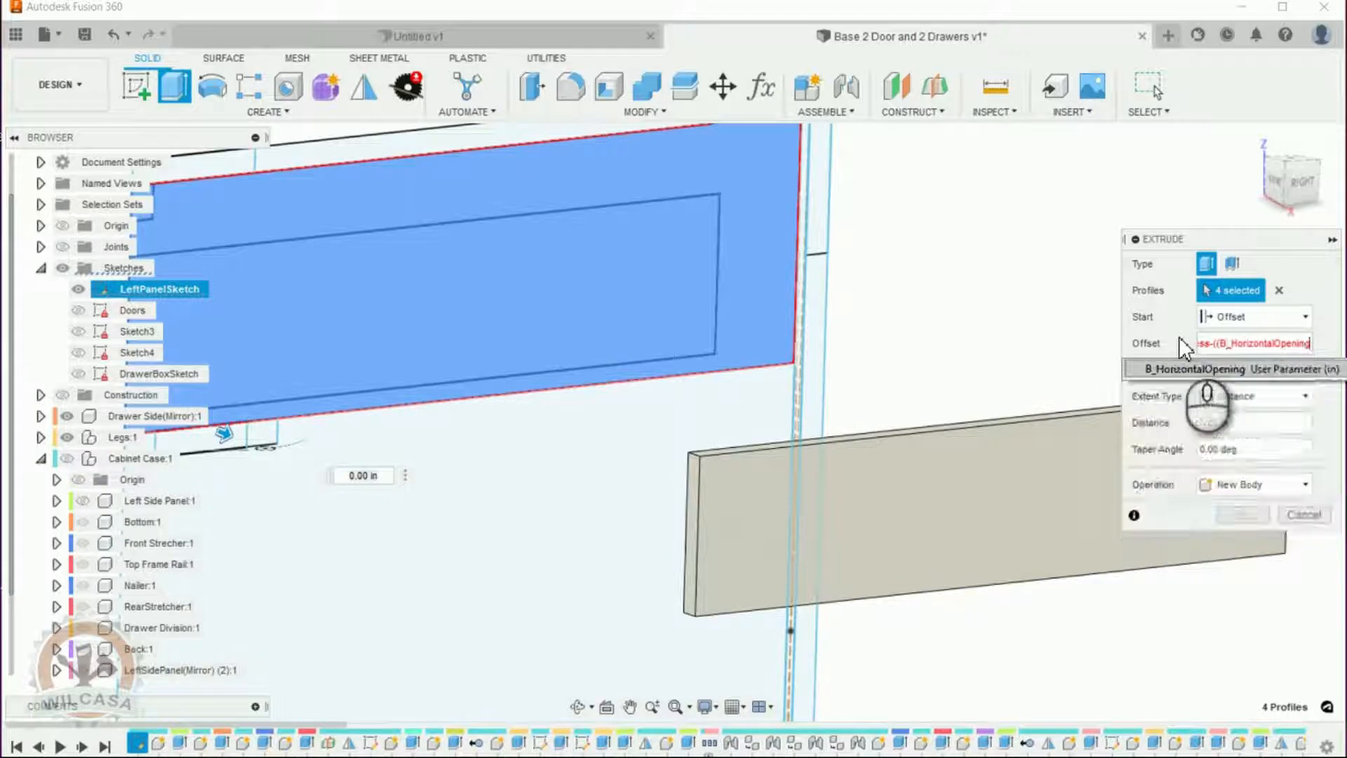
pyautogui.press('BackSpace')
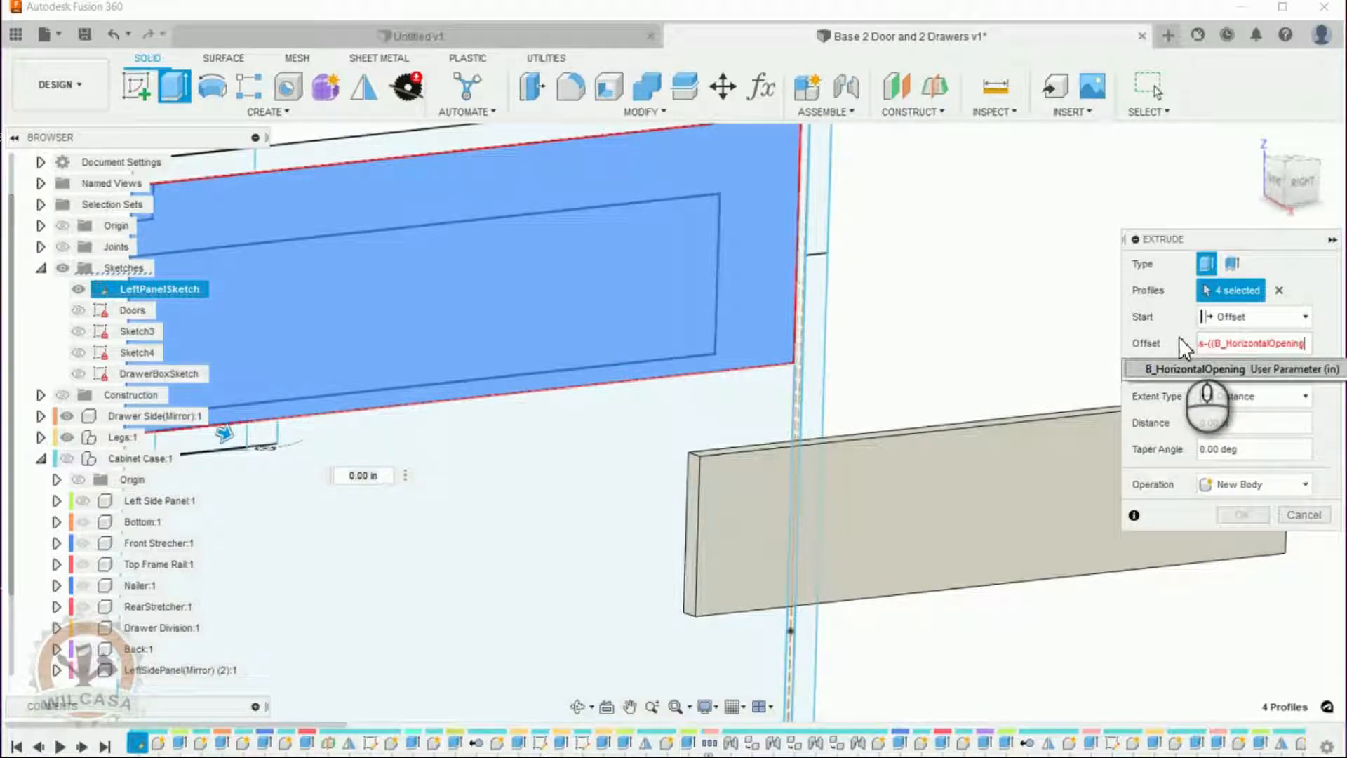
pyautogui.write('-cabome')
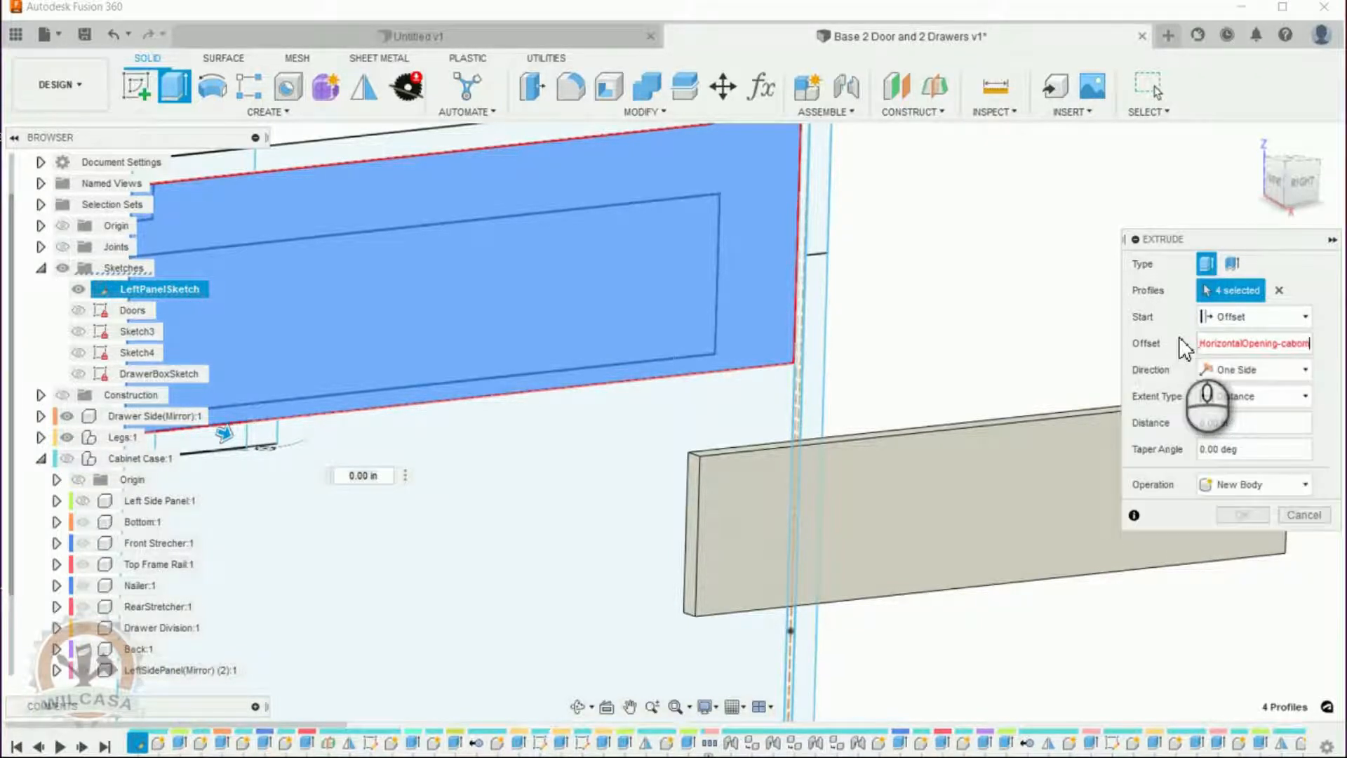
pyautogui.press('BackSpace')
pyautogui.press('BackSpace')
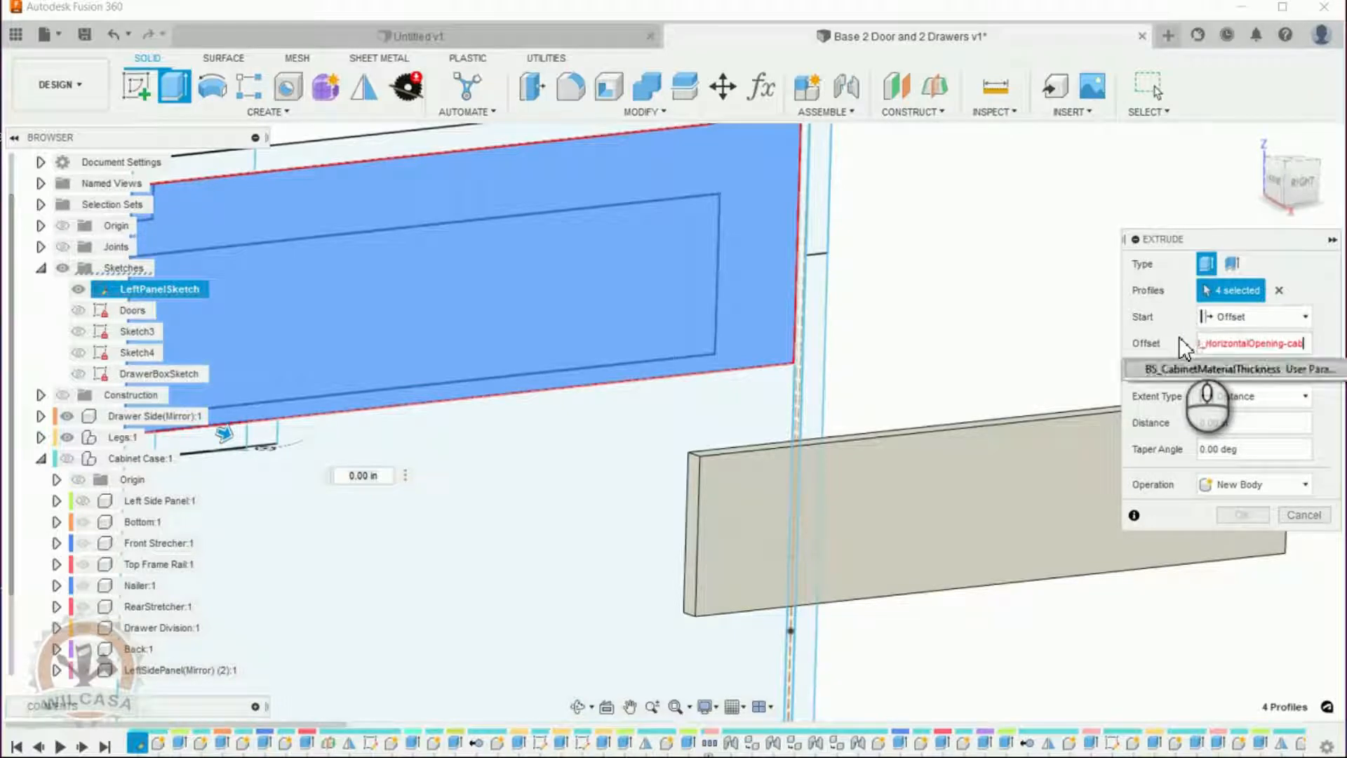
pyautogui.press('BackSpace')
pyautogui.press('Return')
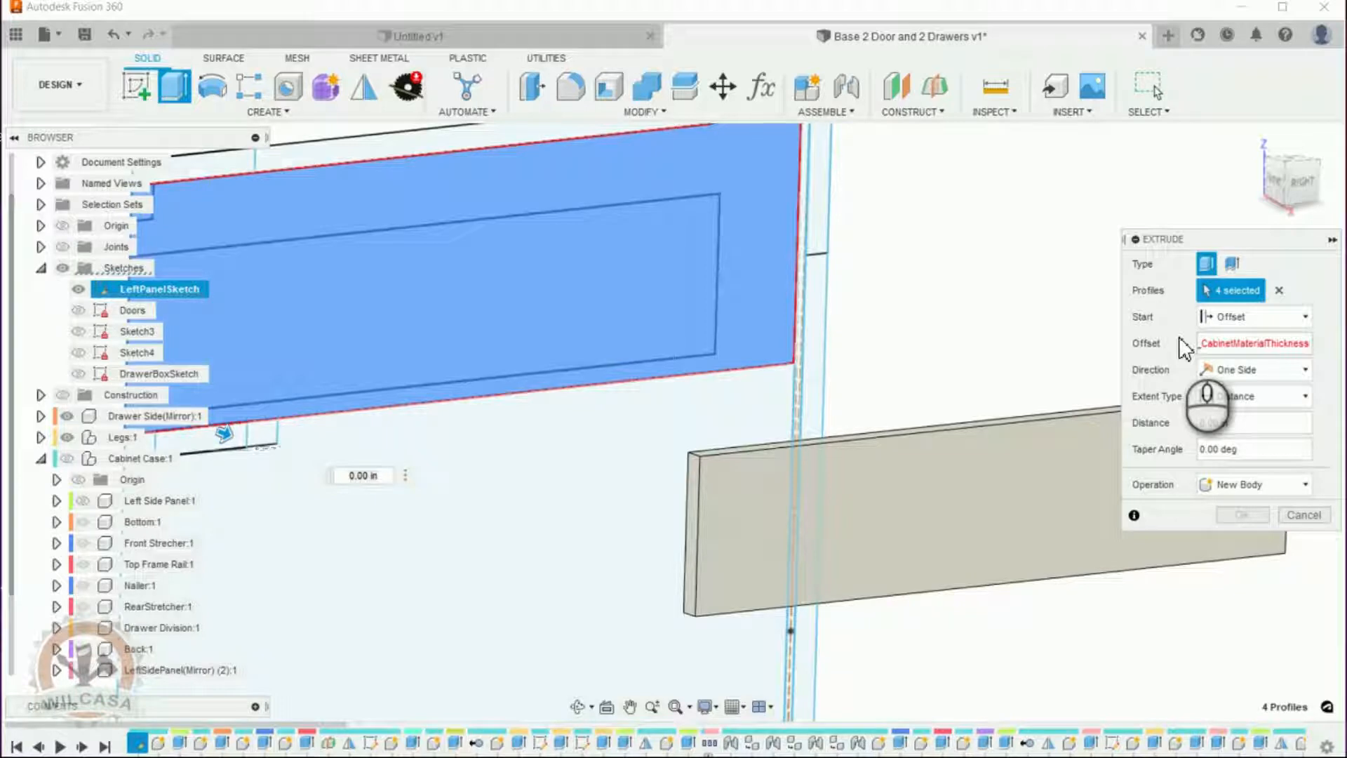
pyautogui.write(')/2)')
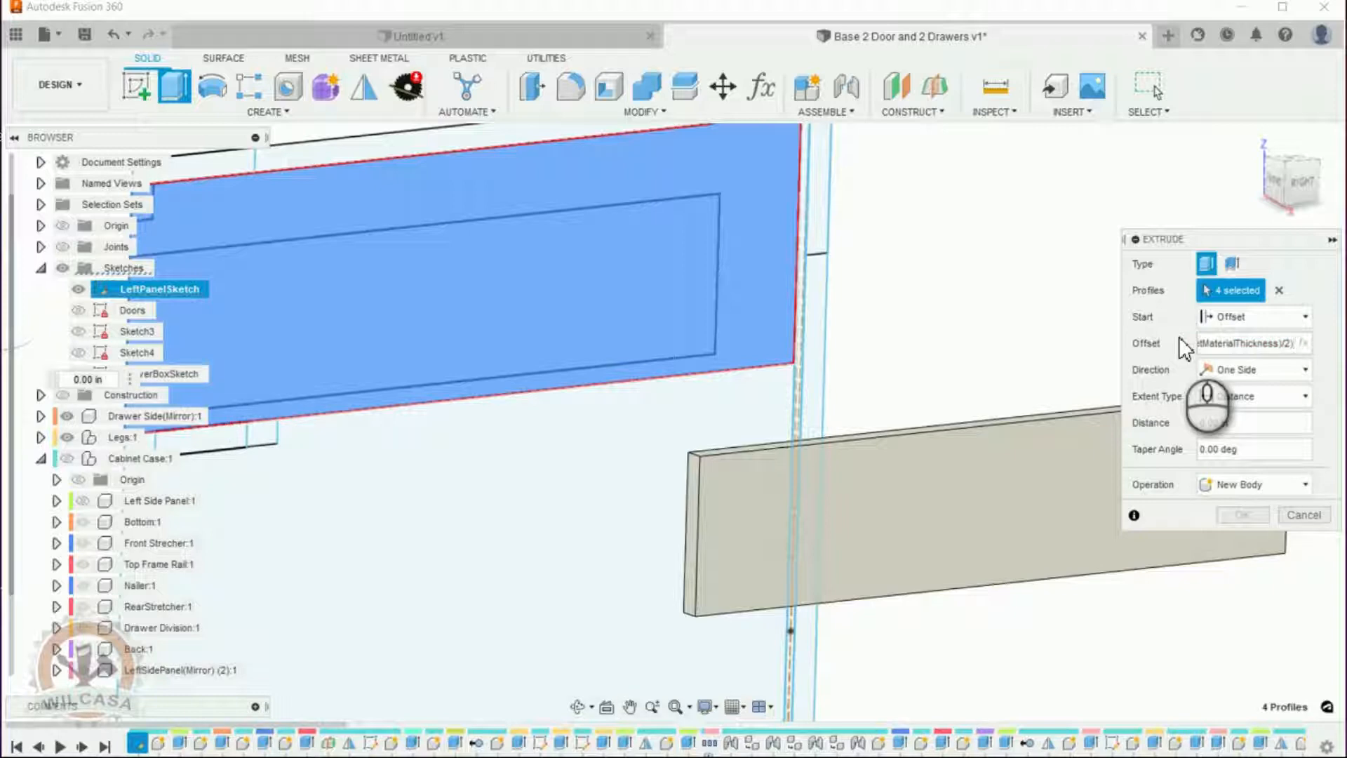
# Replace the minus sign after the first BS_CabinetMaterialThickness in the offset expression with a plus sign.
pyautogui.press('Left')
pyautogui.press('Left')
pyautogui.press('Left')
pyautogui.press('Left')
pyautogui.press('Left')
pyautogui.press('Left')
pyautogui.press('Left')
pyautogui.press('Left')
pyautogui.press('Left')
pyautogui.press('Left')
pyautogui.press('Left')
pyautogui.press('Left')
pyautogui.press('Left')
pyautogui.press('Left')
pyautogui.press('Left')
pyautogui.press('Left')
pyautogui.press('Left')
pyautogui.press('Left')
pyautogui.press('Left')
pyautogui.press('Left')
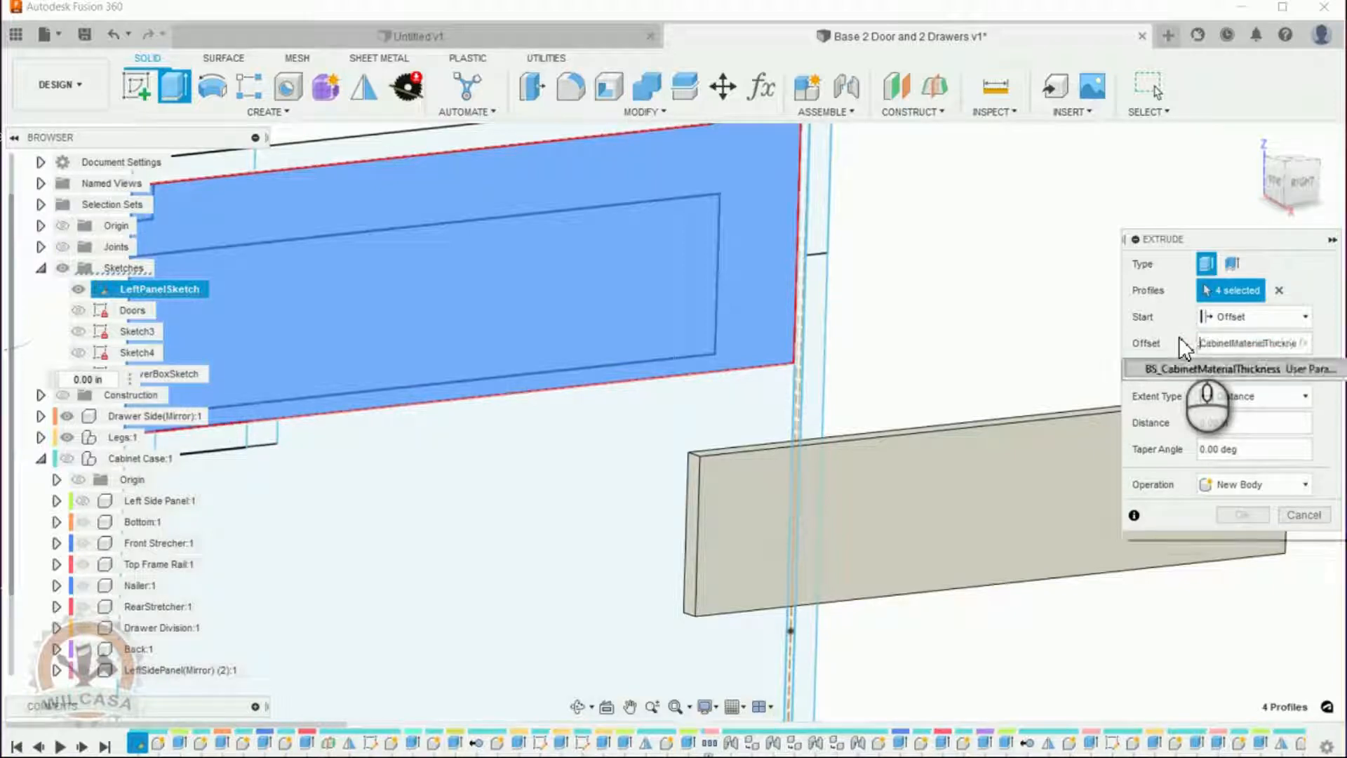
pyautogui.press('Left')
pyautogui.press('Left')
pyautogui.press('Left')
pyautogui.press('Left')
pyautogui.press('Left')
pyautogui.press('Left')
pyautogui.press('Left')
pyautogui.press('Left')
pyautogui.press('Left')
pyautogui.press('Left')
pyautogui.press('Left')
pyautogui.press('Left')
pyautogui.press('Left')
pyautogui.press('Left')
pyautogui.press('Left')
pyautogui.press('Left')
pyautogui.press('Left')
pyautogui.press('Left')
pyautogui.press('Left')
pyautogui.press('Left')
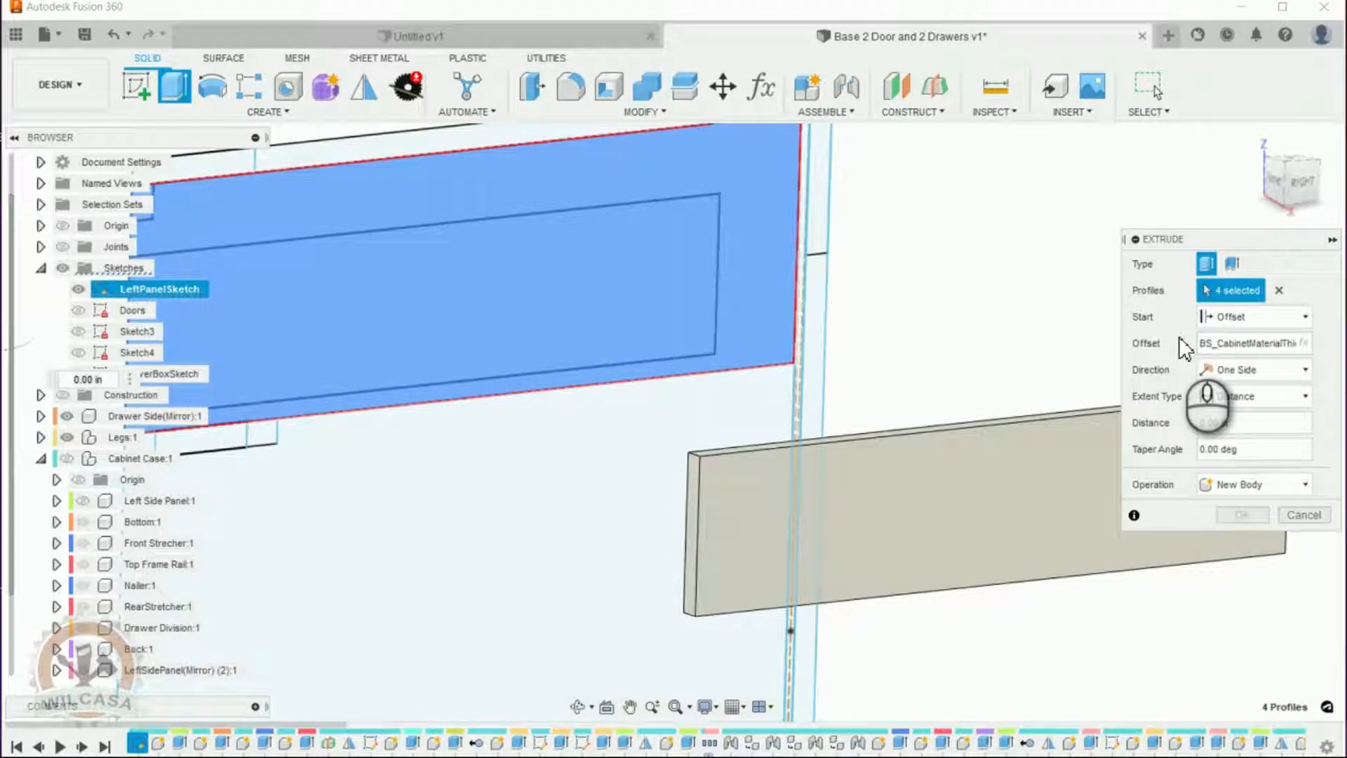
pyautogui.press('Right')
pyautogui.press('Right')
pyautogui.press('Right')
pyautogui.press('Right')
pyautogui.press('Right')
pyautogui.press('Right')
pyautogui.press('Right')
pyautogui.press('Right')
pyautogui.press('Right')
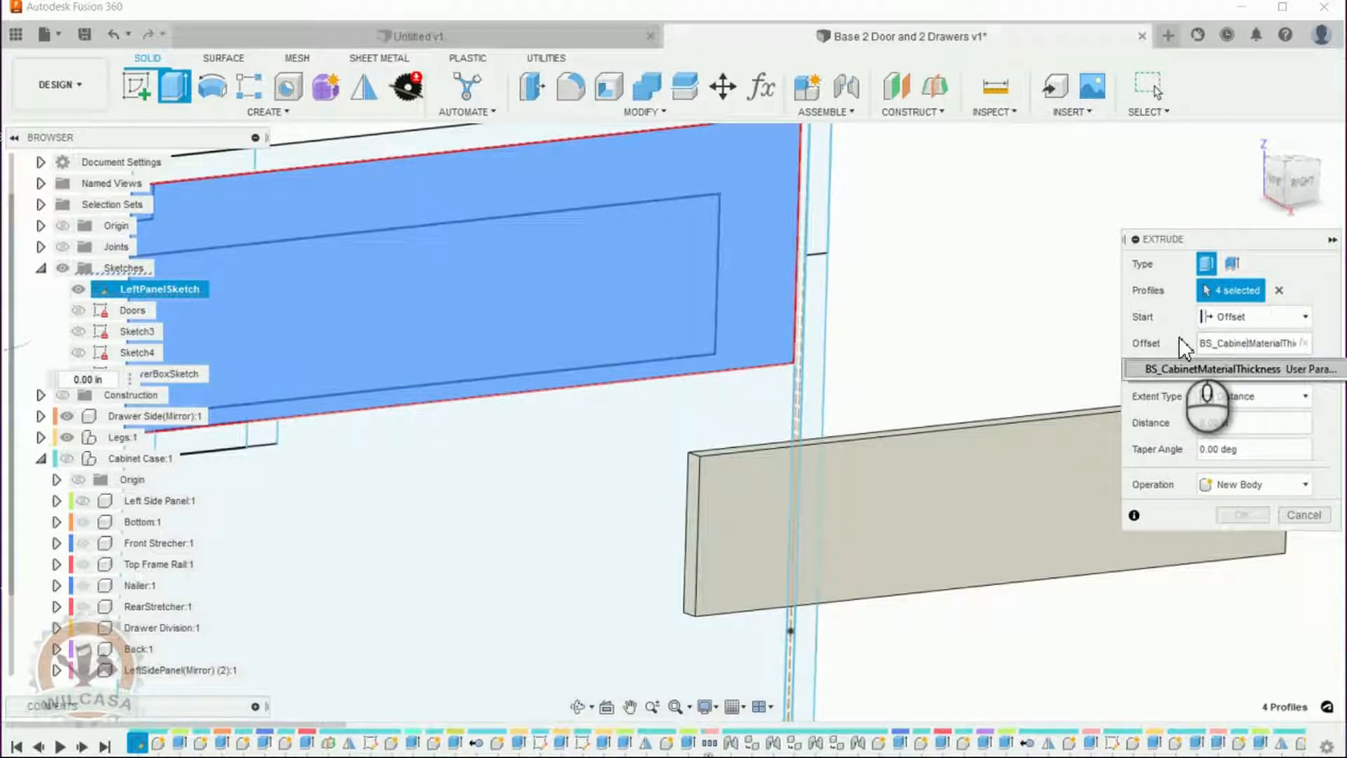
pyautogui.press('Right')
pyautogui.press('Right')
pyautogui.press('Right')
pyautogui.press('Right')
pyautogui.press('Right')
pyautogui.press('Right')
pyautogui.press('Right')
pyautogui.press('Right')
pyautogui.press('Right')
pyautogui.press('Right')
pyautogui.write('((')
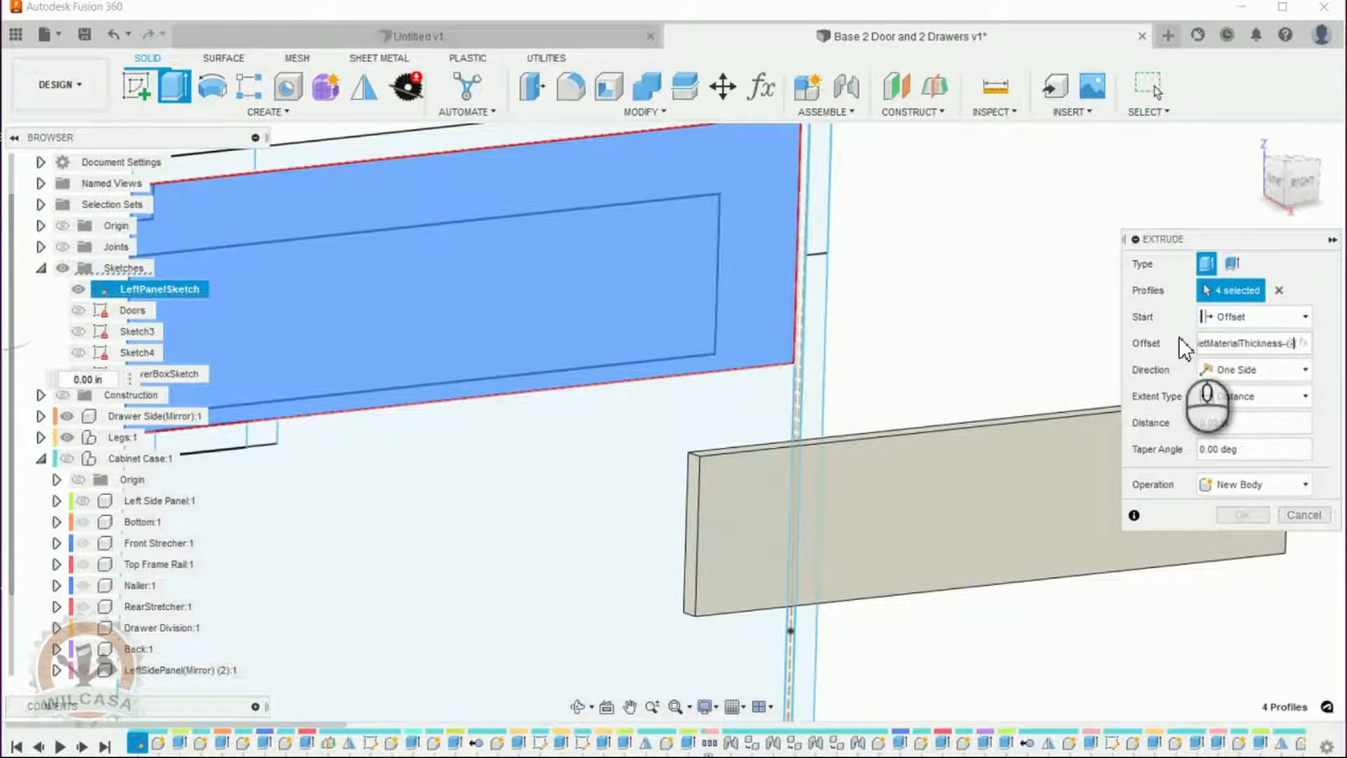
pyautogui.write('B_Horiz')
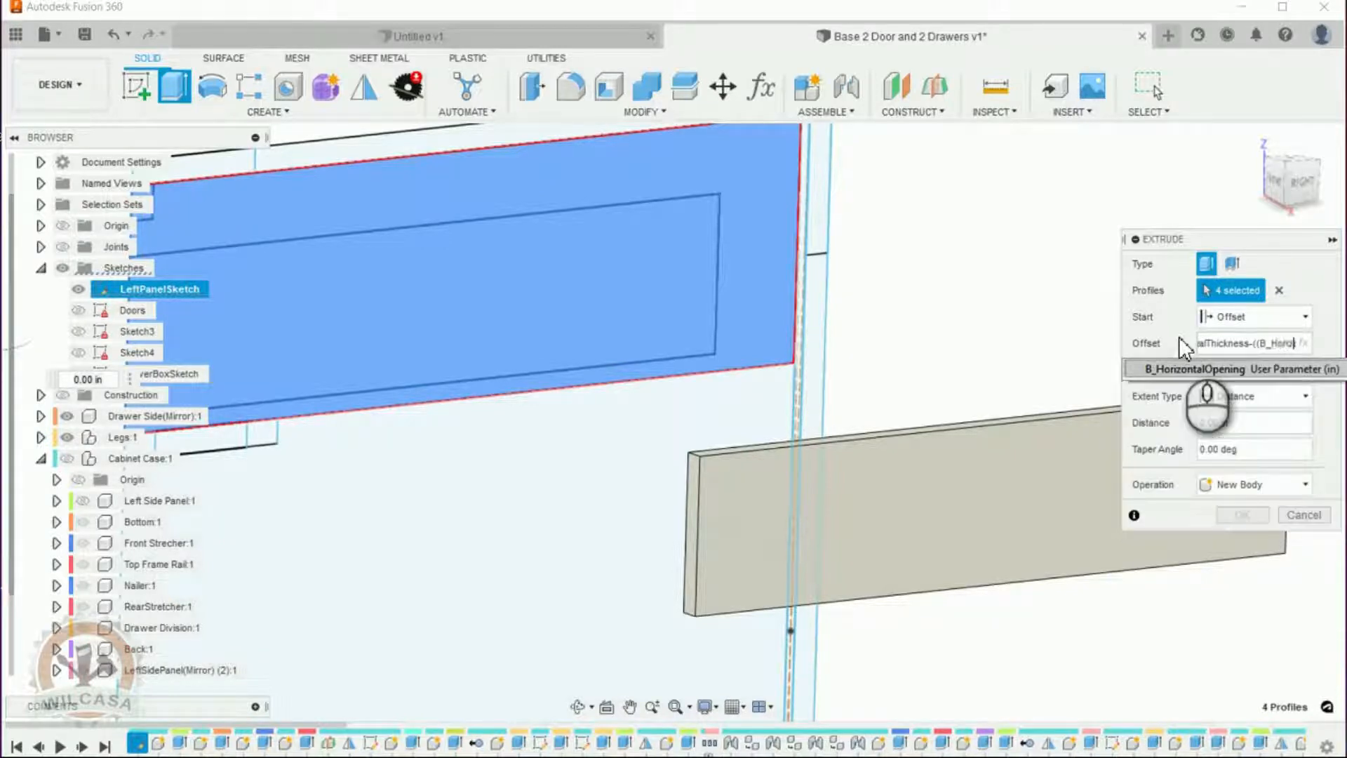
pyautogui.press('Left')
pyautogui.press('Left')
pyautogui.press('Left')
pyautogui.press('Left')
pyautogui.press('Left')
pyautogui.press('Left')
pyautogui.press('Left')
pyautogui.press('Left')
pyautogui.press('Left')
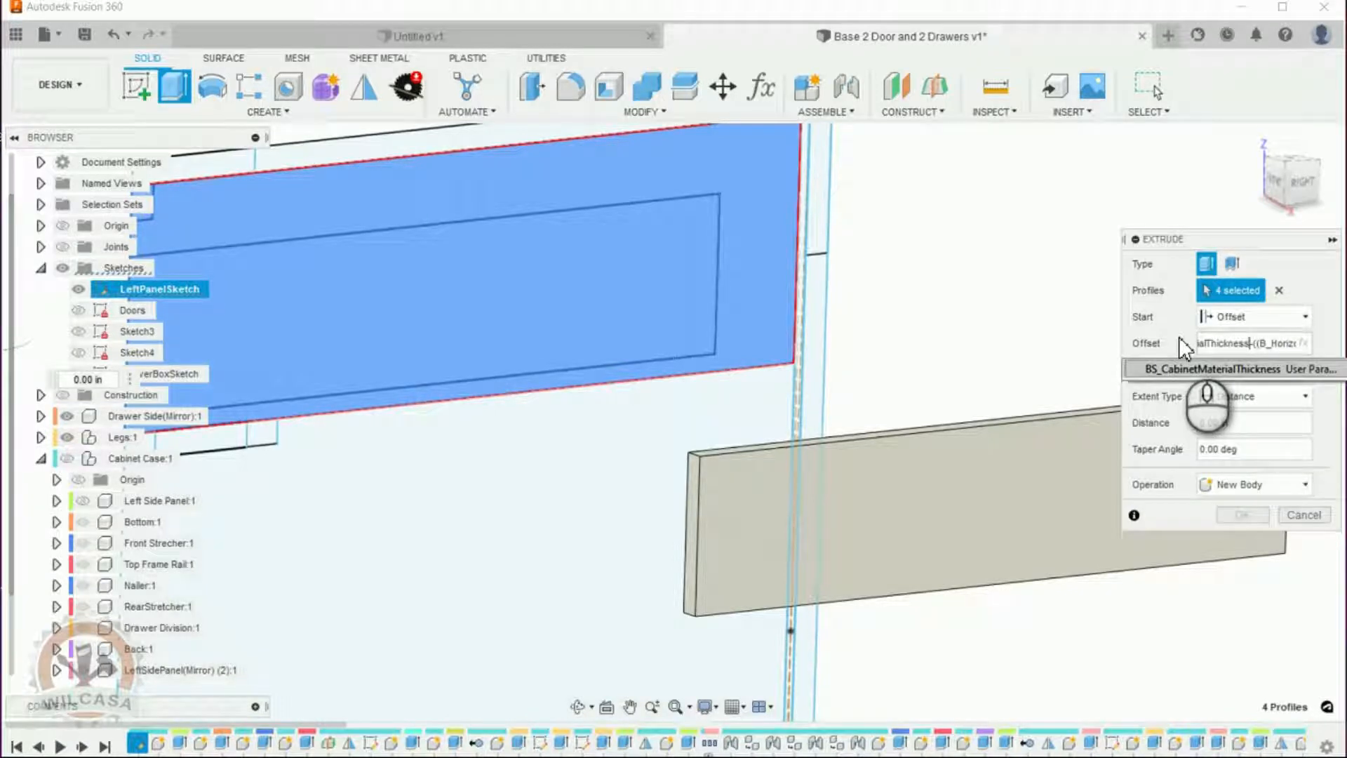
pyautogui.press('Delete')
pyautogui.write('+')
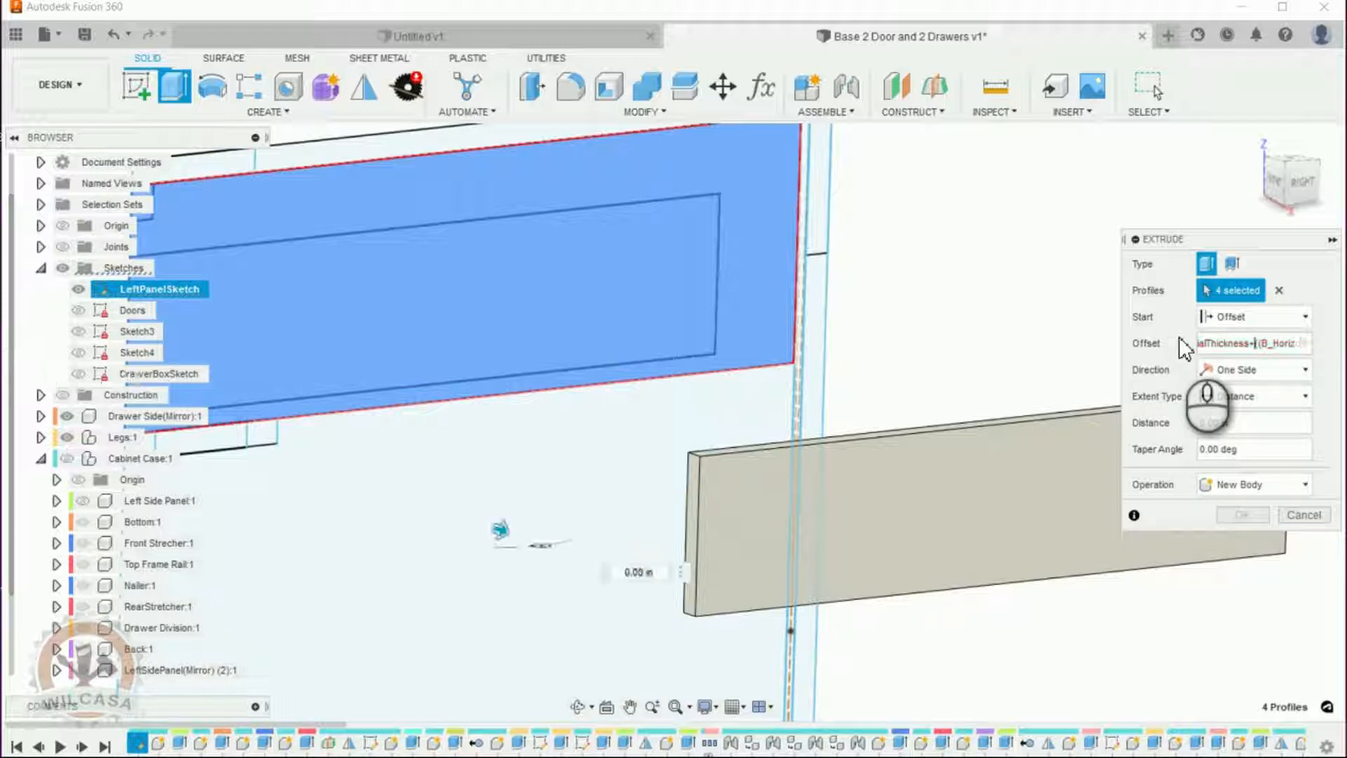
pyautogui.press('Right')
pyautogui.press('Right')
pyautogui.press('Right')
pyautogui.press('Right')
pyautogui.press('Right')
pyautogui.press('Right')
pyautogui.press('Right')
pyautogui.press('Right')
pyautogui.press('Right')
pyautogui.press('Right')
pyautogui.press('Right')
pyautogui.press('Right')
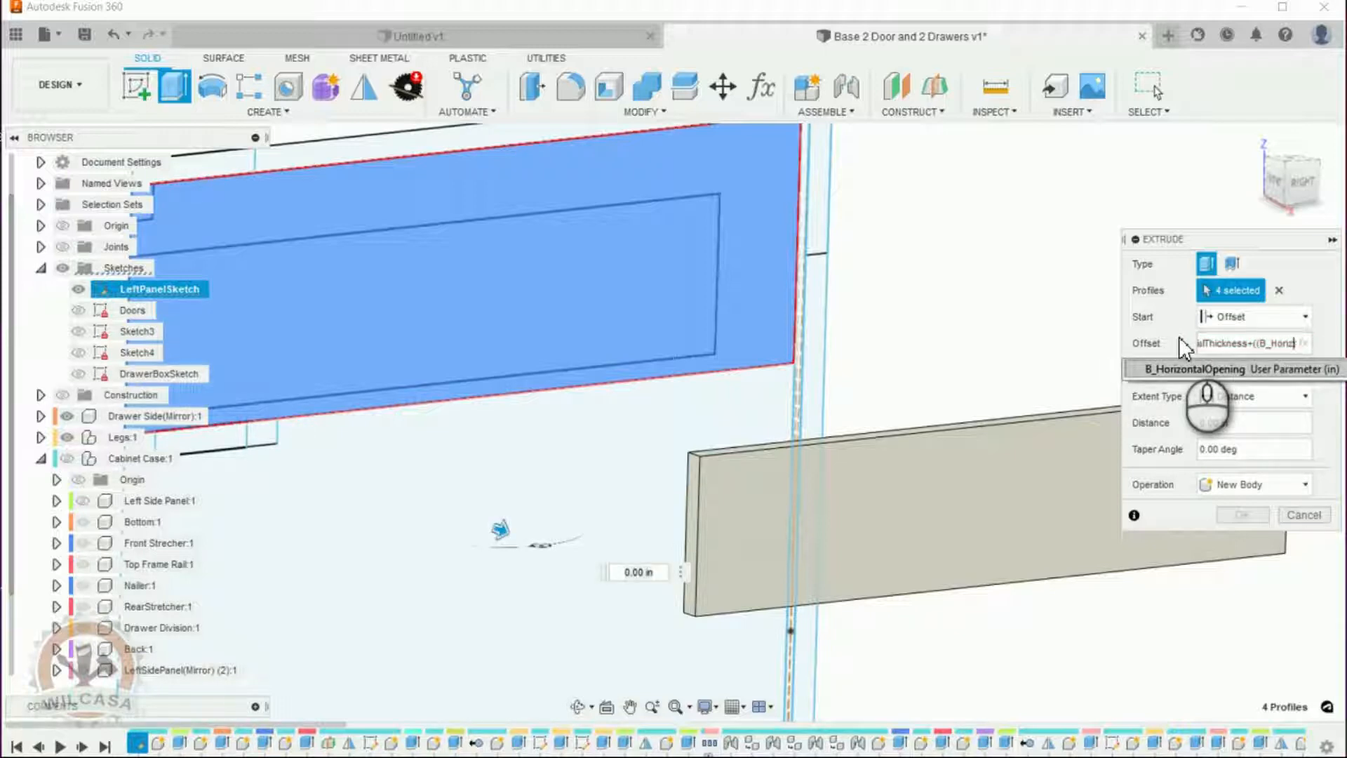
# Check the extrusion's start offset expression through to its closing division by 2.
pyautogui.press('Right')
pyautogui.press('Right')
pyautogui.press('Right')
pyautogui.press('Right')
pyautogui.press('Right')
pyautogui.press('Right')
pyautogui.press('Right')
pyautogui.press('Right')
pyautogui.press('Right')
pyautogui.press('Right')
pyautogui.press('Right')
pyautogui.press('Right')
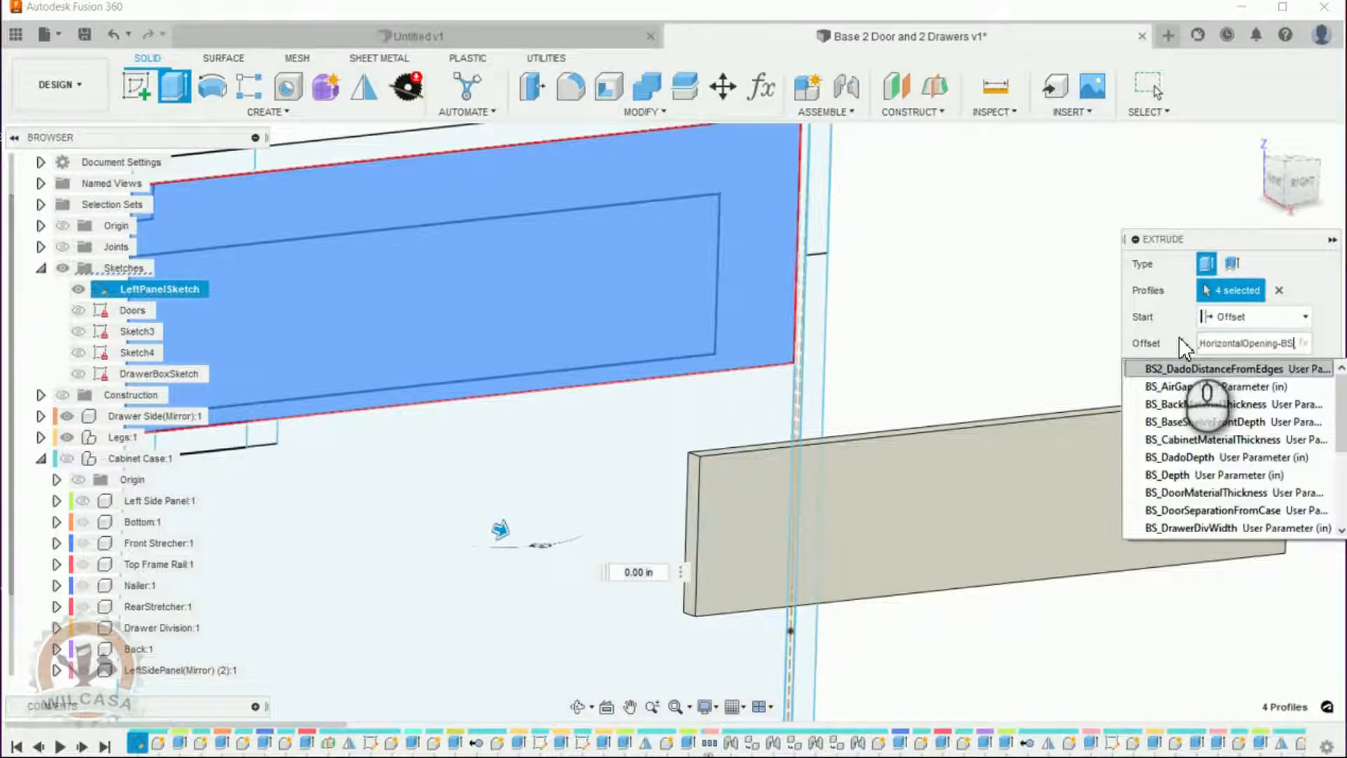
pyautogui.press('Right')
pyautogui.press('Right')
pyautogui.press('Right')
pyautogui.press('Right')
pyautogui.press('Right')
pyautogui.press('Right')
pyautogui.press('Right')
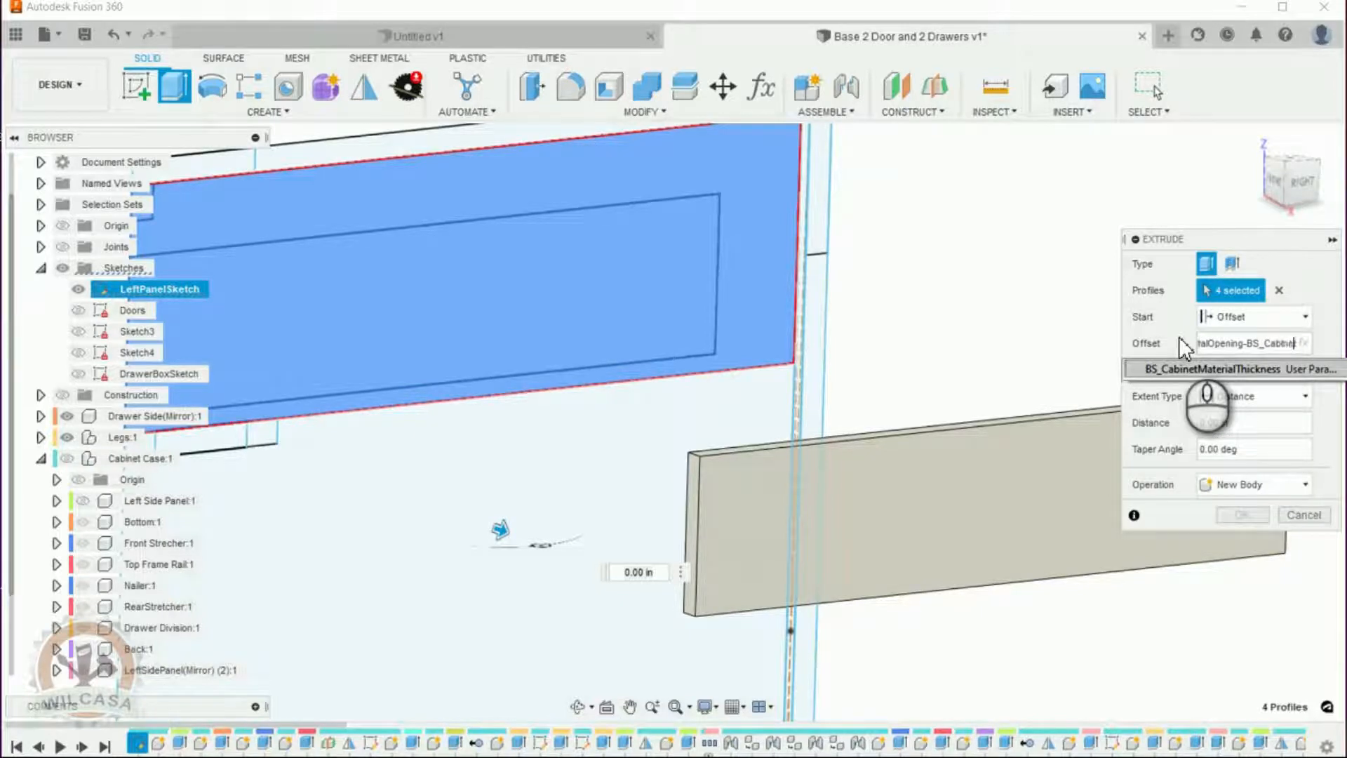
pyautogui.press('Right')
pyautogui.press('Right')
pyautogui.press('Right')
pyautogui.press('Right')
pyautogui.press('Right')
pyautogui.press('Right')
pyautogui.press('Right')
pyautogui.press('Right')
pyautogui.press('Right')
pyautogui.press('Right')
pyautogui.press('Right')
pyautogui.press('Right')
pyautogui.press('Right')
pyautogui.press('Right')
pyautogui.press('Right')
pyautogui.press('Right')
pyautogui.press('Right')
pyautogui.press('Right')
pyautogui.press('Right')
pyautogui.press('Right')
pyautogui.press('Right')
pyautogui.press('Right')
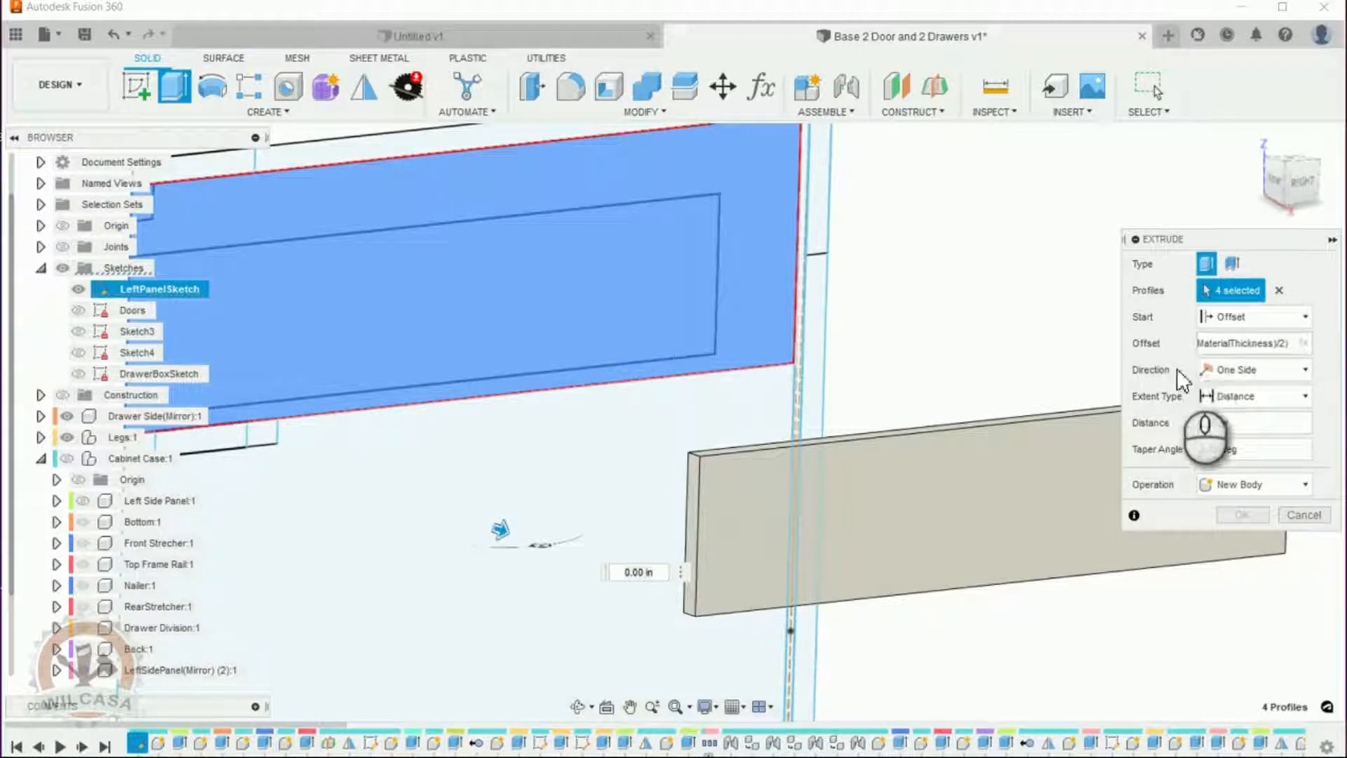
# Extrude the selected divider profiles by BS_CabinetMaterialThickness as a new component.
pyautogui.click(1303, 486)
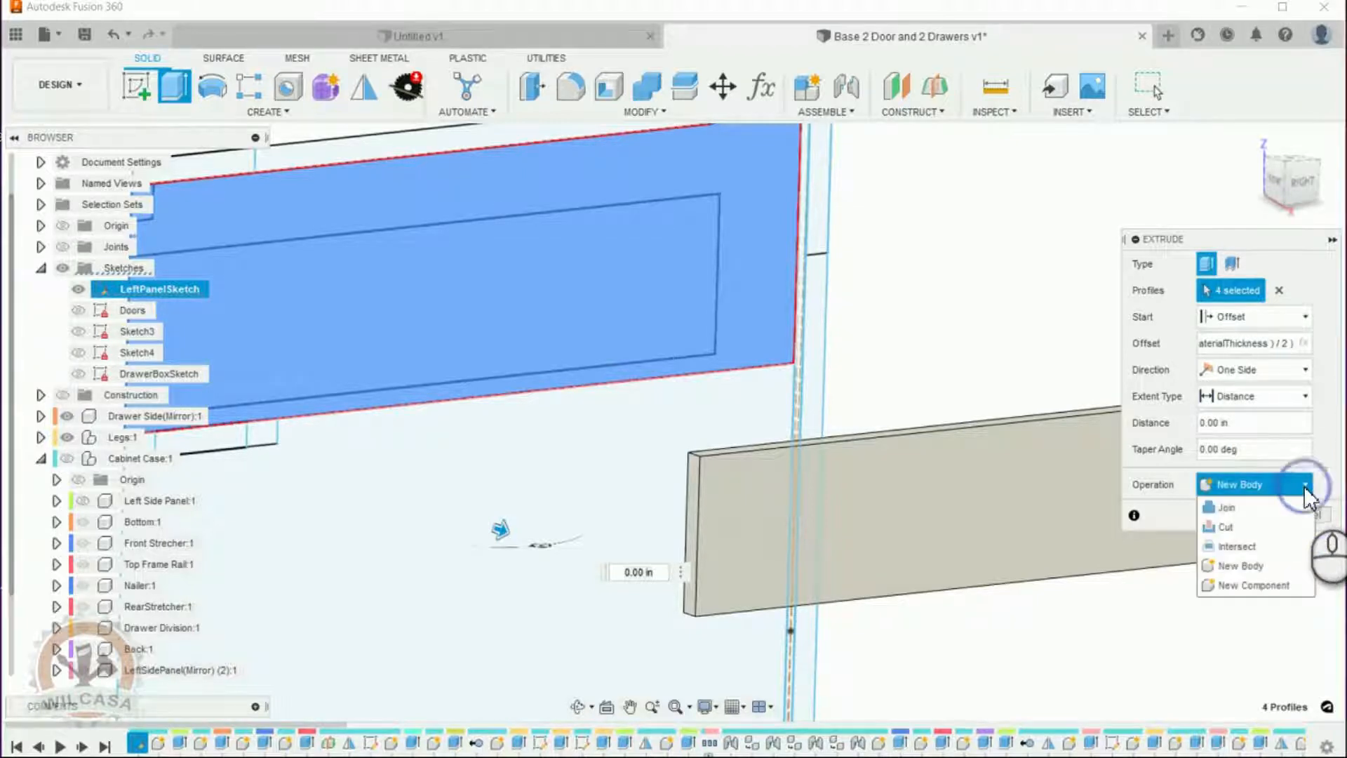
pyautogui.click(1271, 587)
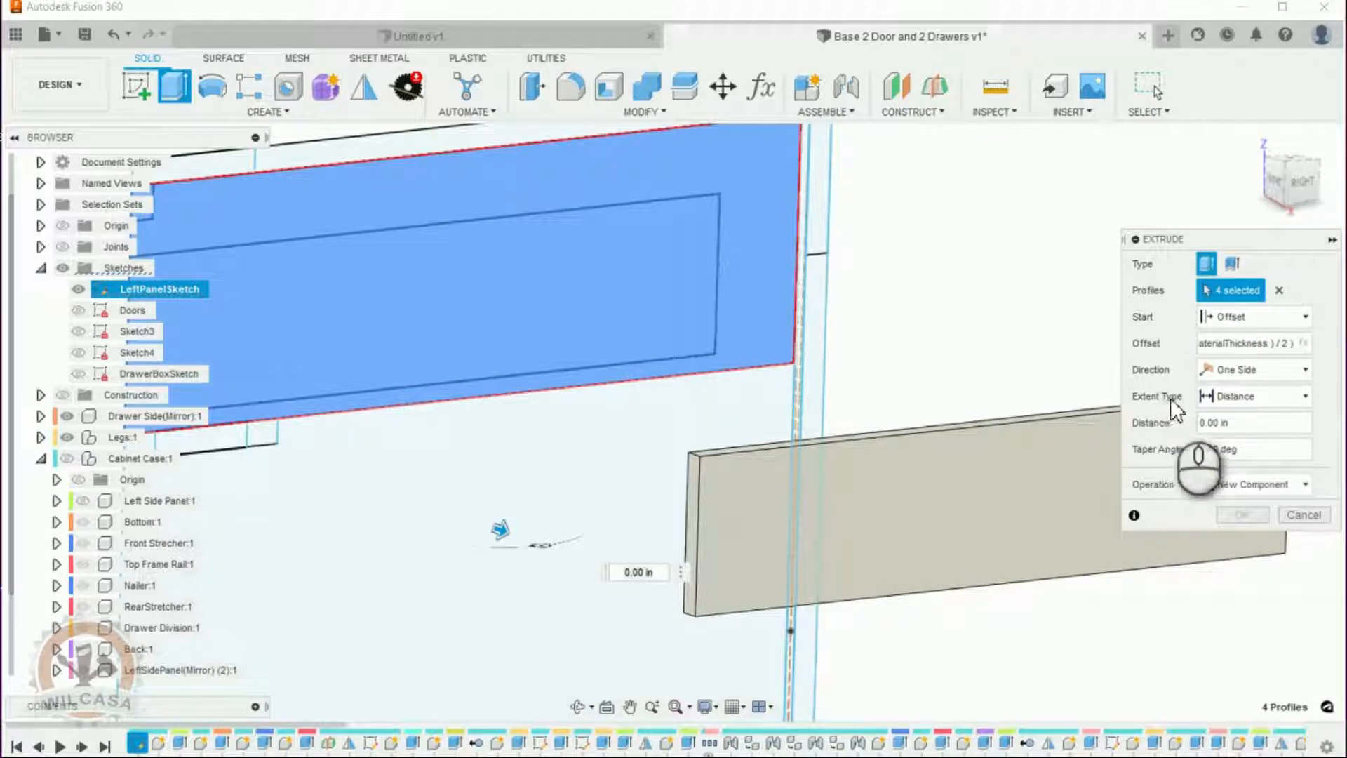
pyautogui.click(1226, 424)
pyautogui.write('cab')
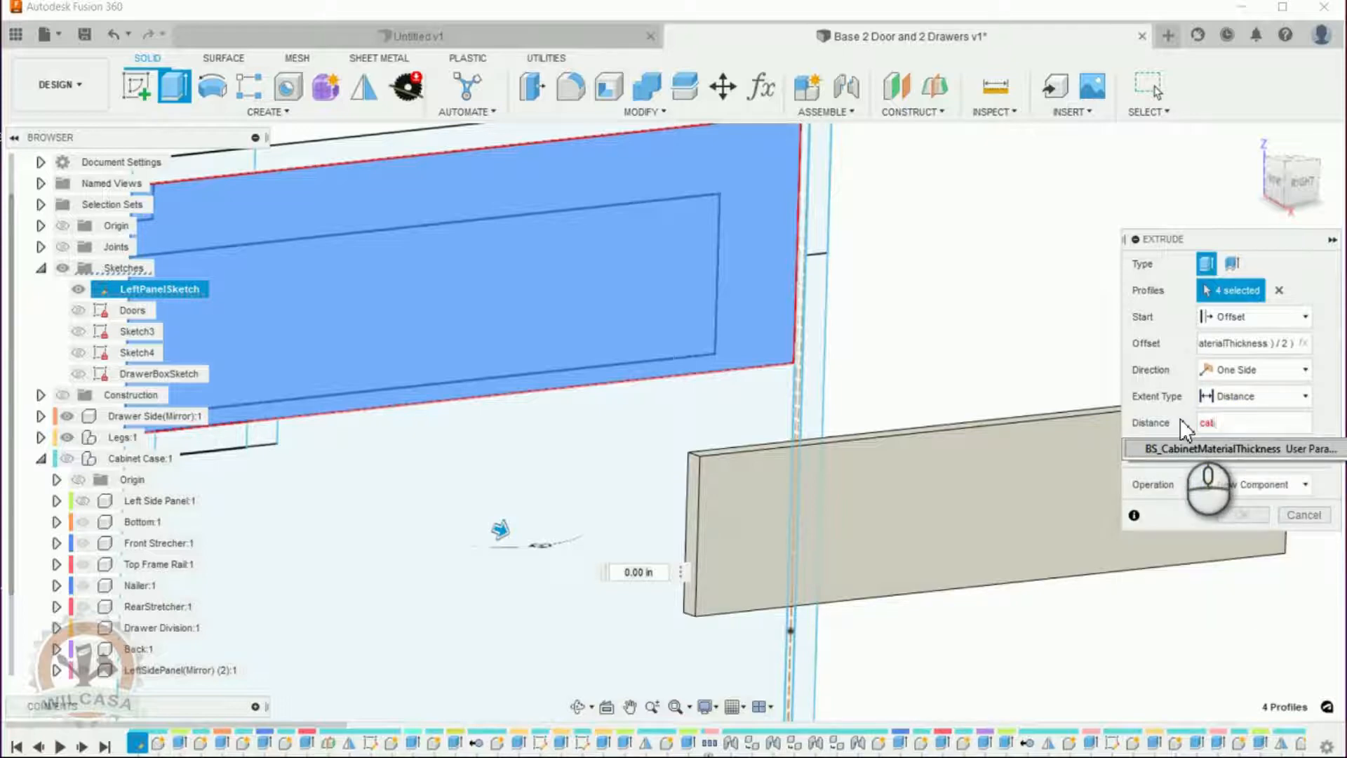
pyautogui.press('Return')
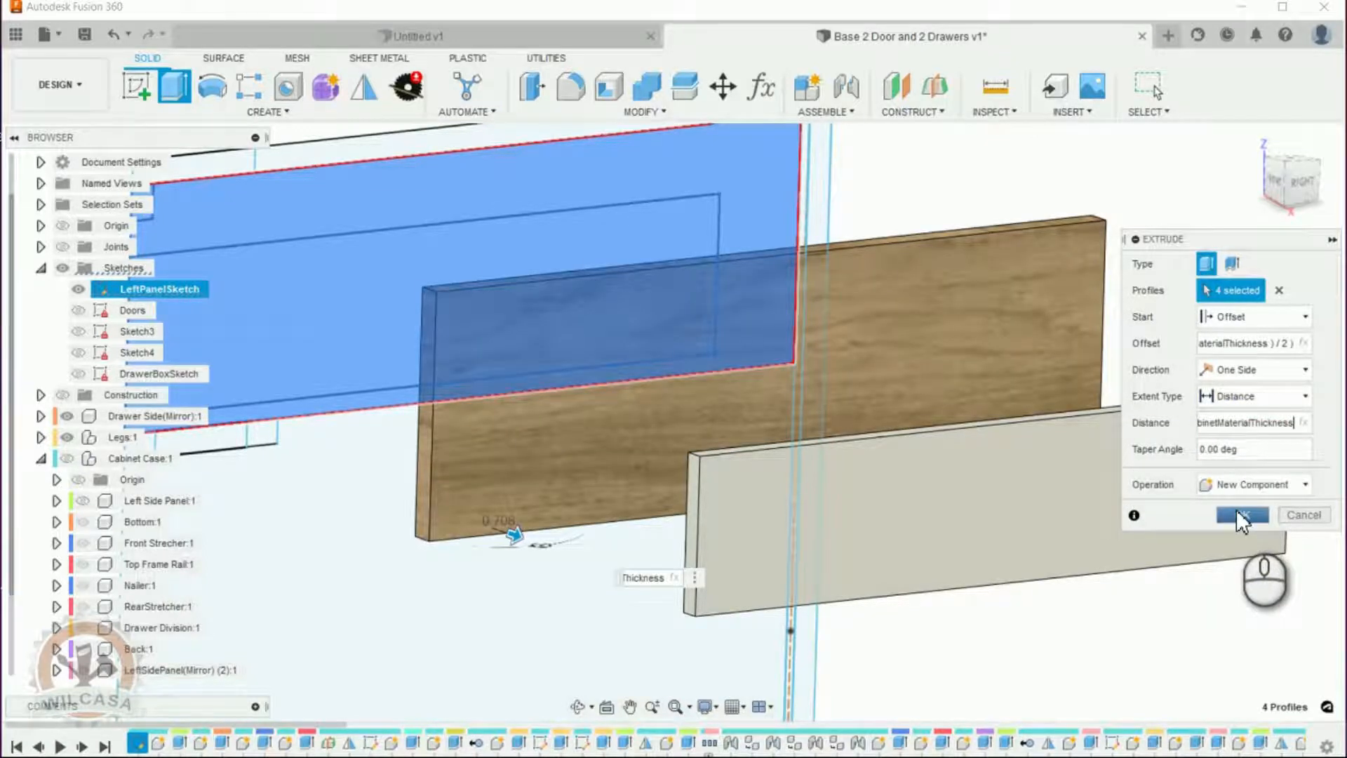
pyautogui.click(1236, 509)
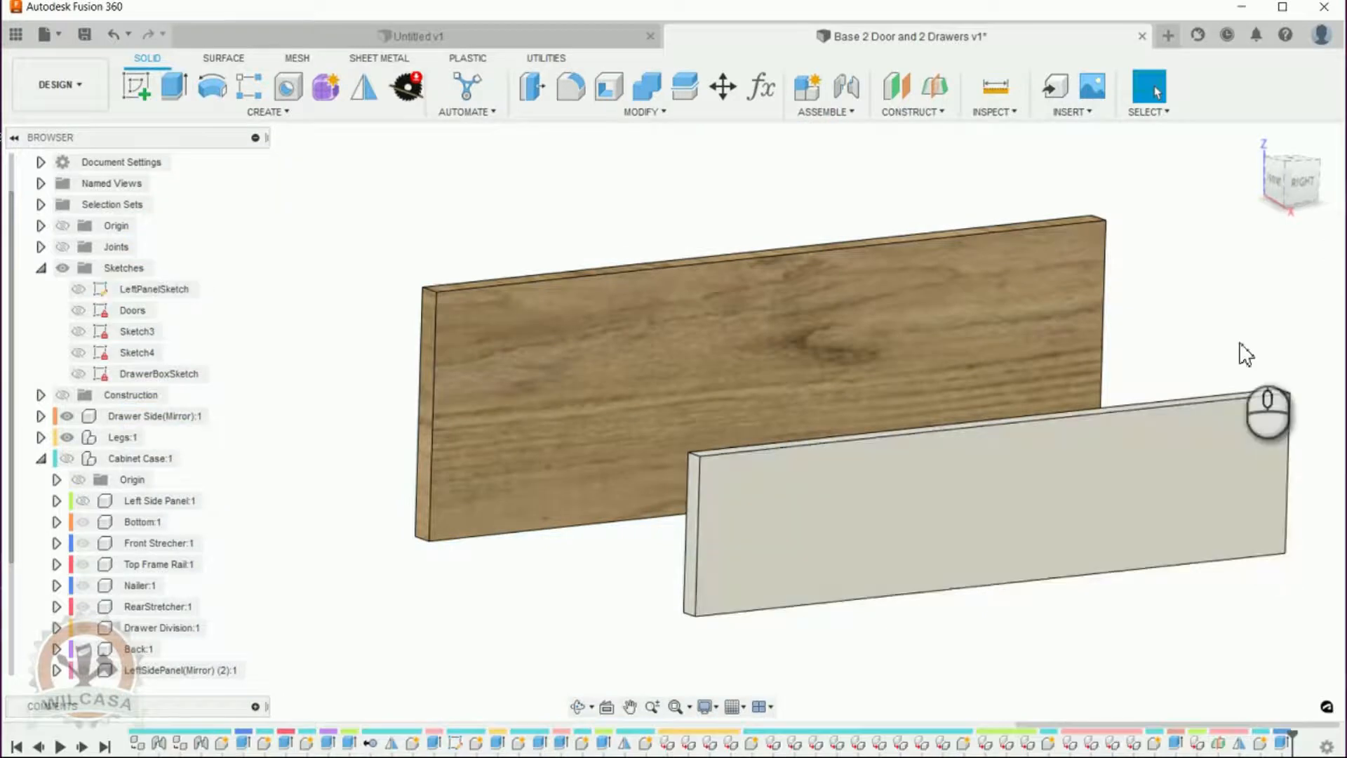
# Show the Cabinet Case component together with its Left Side Panel around the new divider.
pyautogui.click(1248, 144)
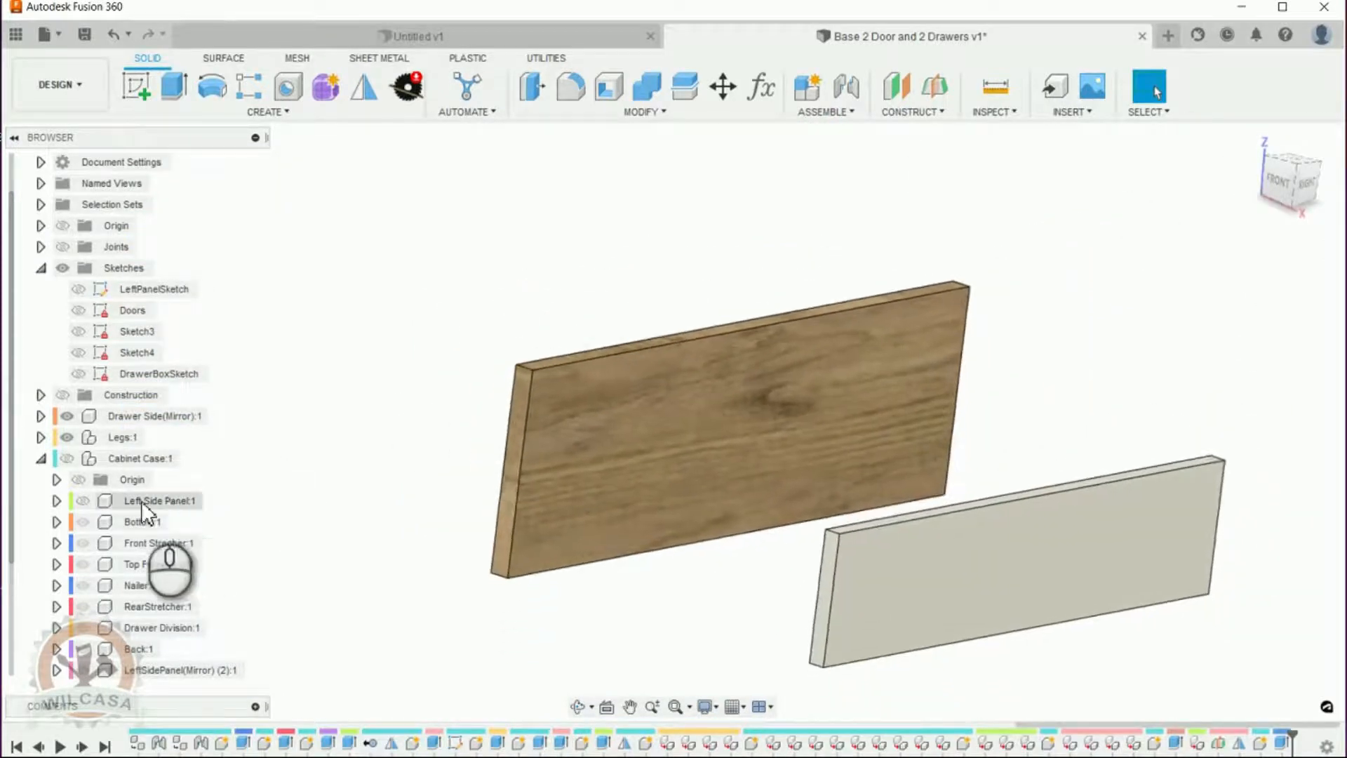
pyautogui.click(67, 458)
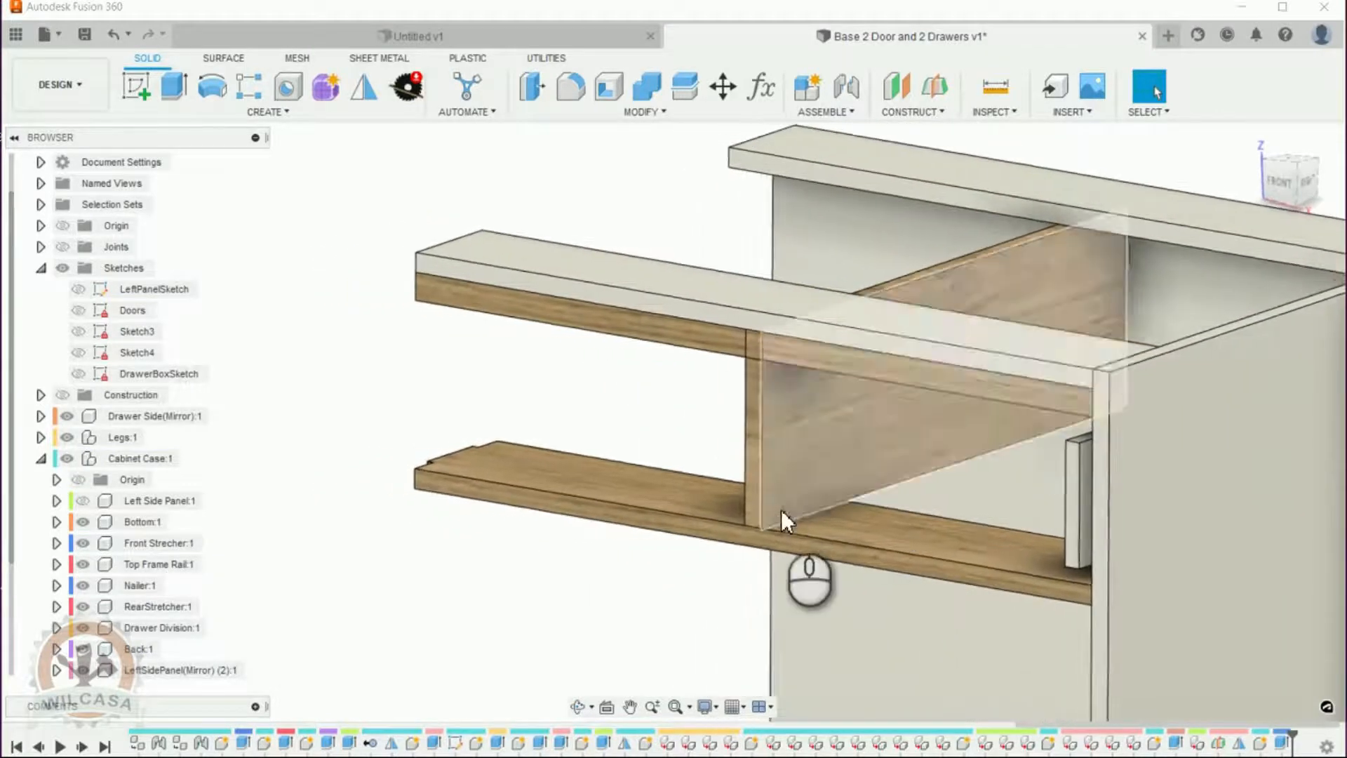
pyautogui.click(83, 500)
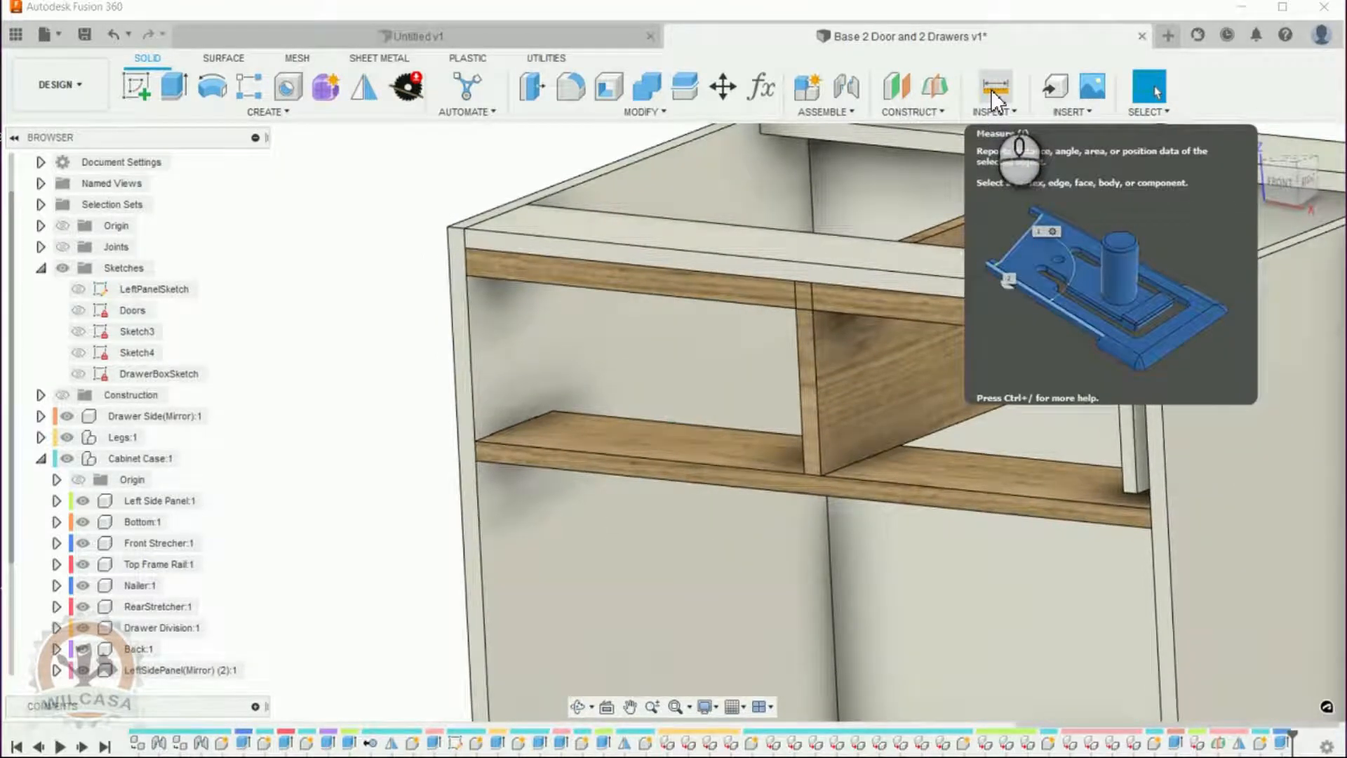
# Measure the distance from the left side panel's inner face to the facing side of the vertical divider.
pyautogui.click(990, 88)
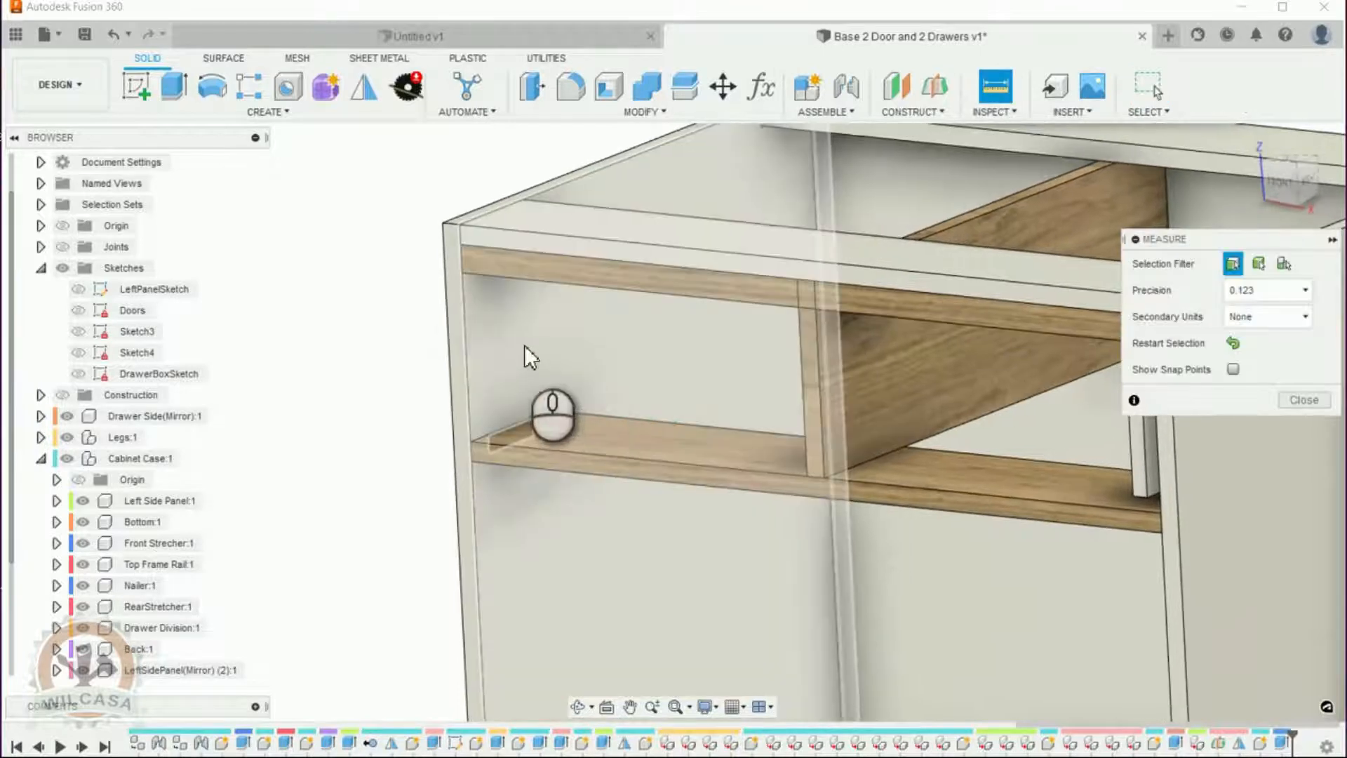
pyautogui.keyDown('shift'); pyautogui.moveTo(561, 348); pyautogui.dragTo(942, 335, button='middle'); pyautogui.keyUp('shift')
pyautogui.click(939, 334)
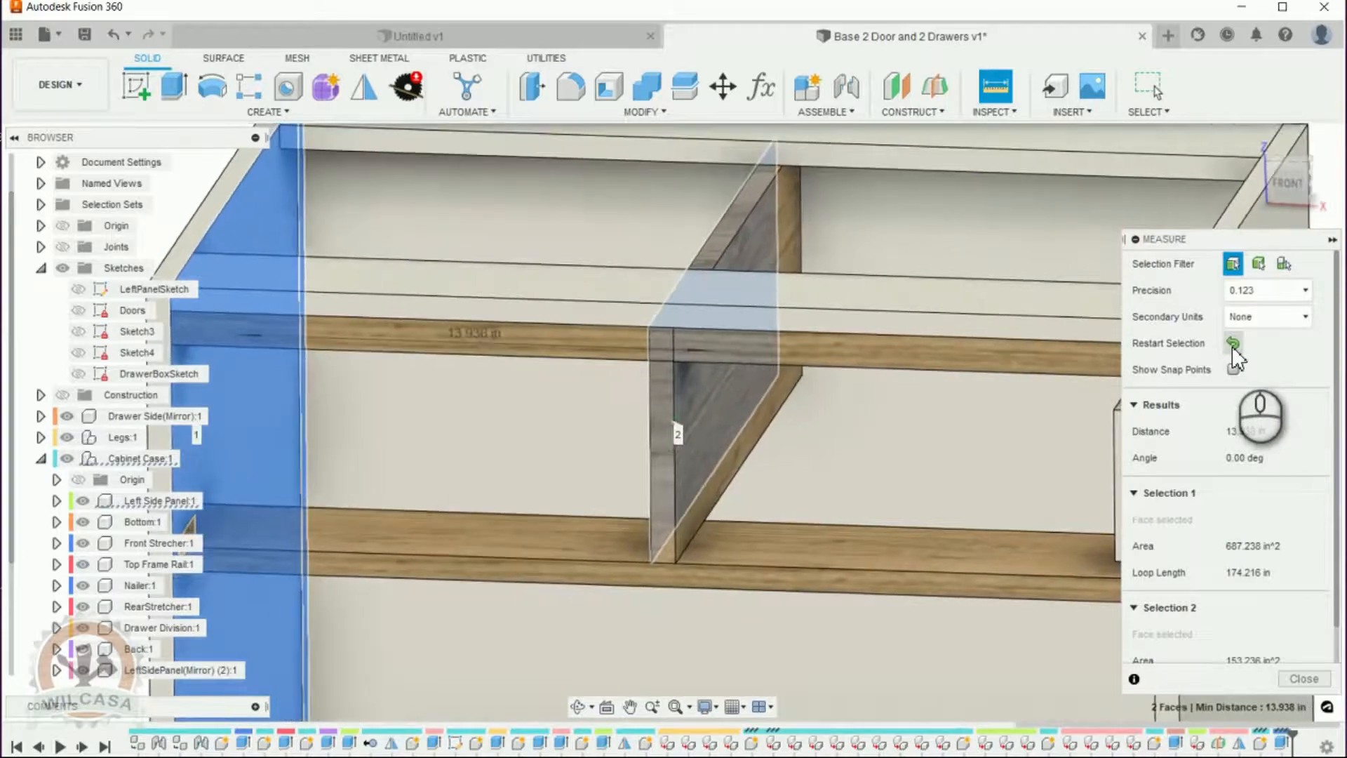
# Restart the measurement and measure from the divider's right face to the right side panel's inner face.
pyautogui.click(1233, 344)
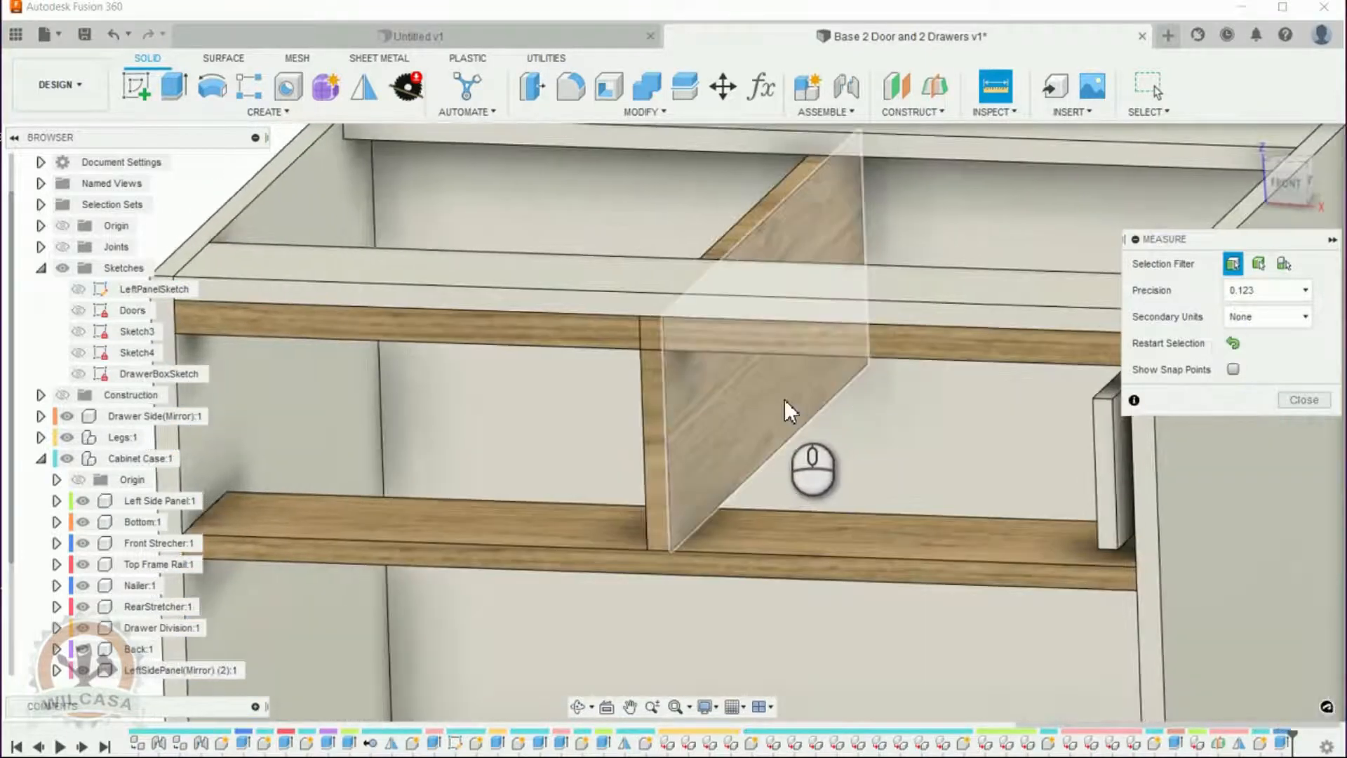
pyautogui.click(787, 404)
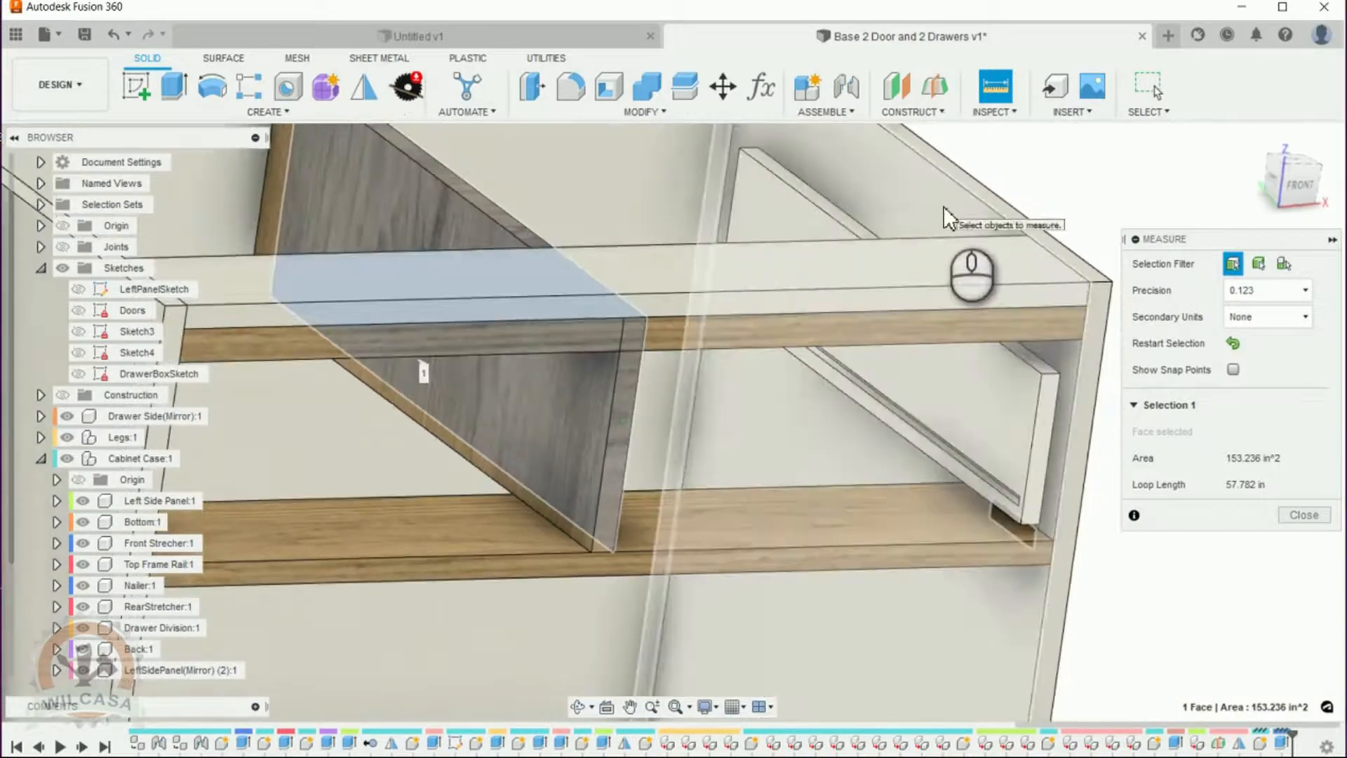
pyautogui.click(943, 204)
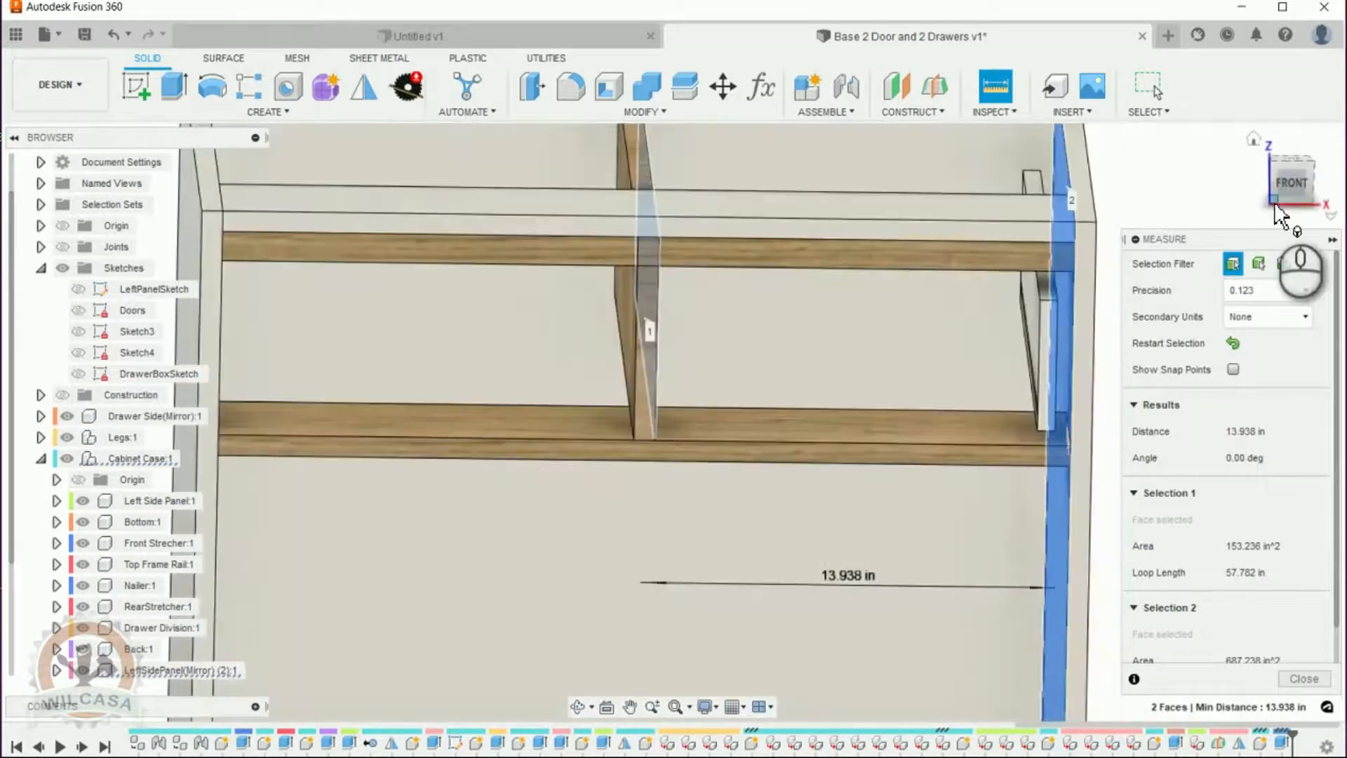
pyautogui.click(1286, 181)
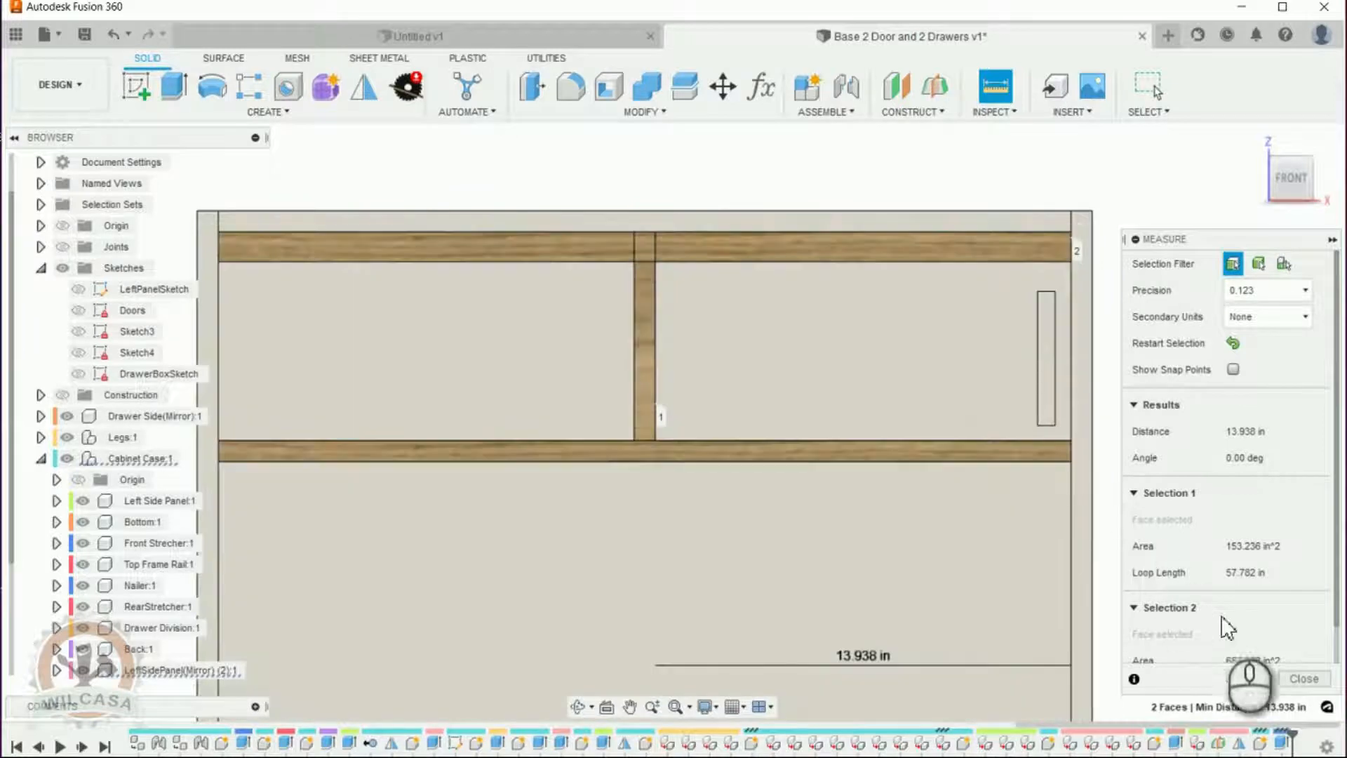
pyautogui.click(1298, 677)
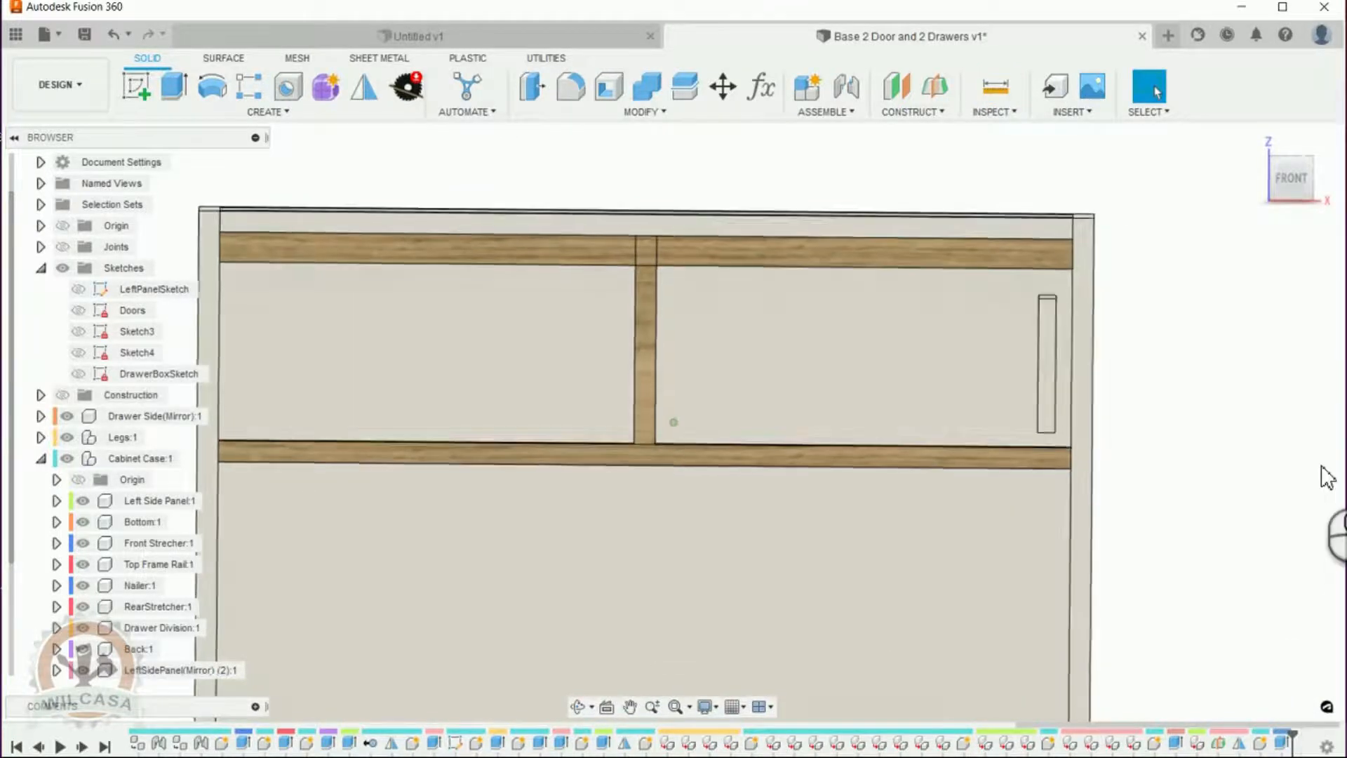
# Activate the Cabinet Case component and open the Top Frame Rail's extrusion for editing.
pyautogui.keyDown('shift'); pyautogui.moveTo(1326, 477); pyautogui.dragTo(883, 415, button='middle'); pyautogui.keyUp('shift')
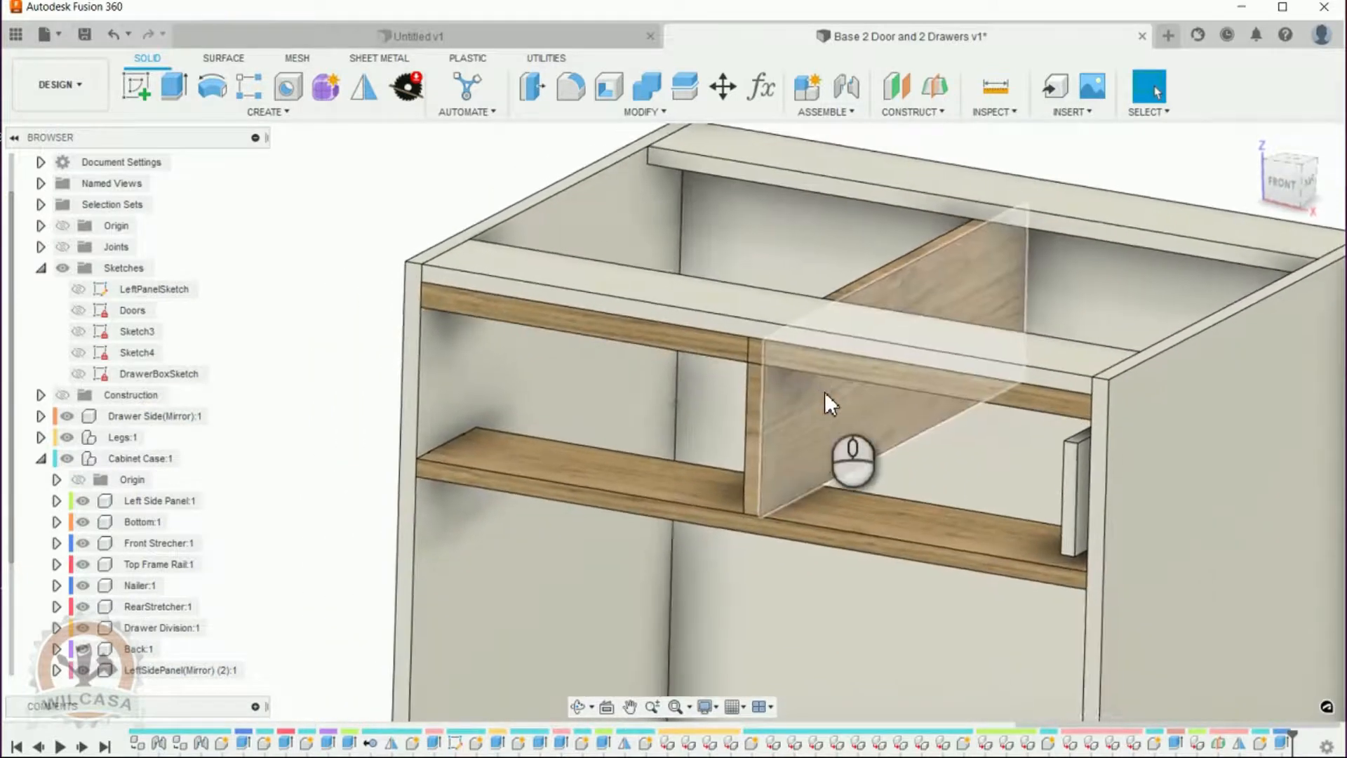
pyautogui.click(151, 565)
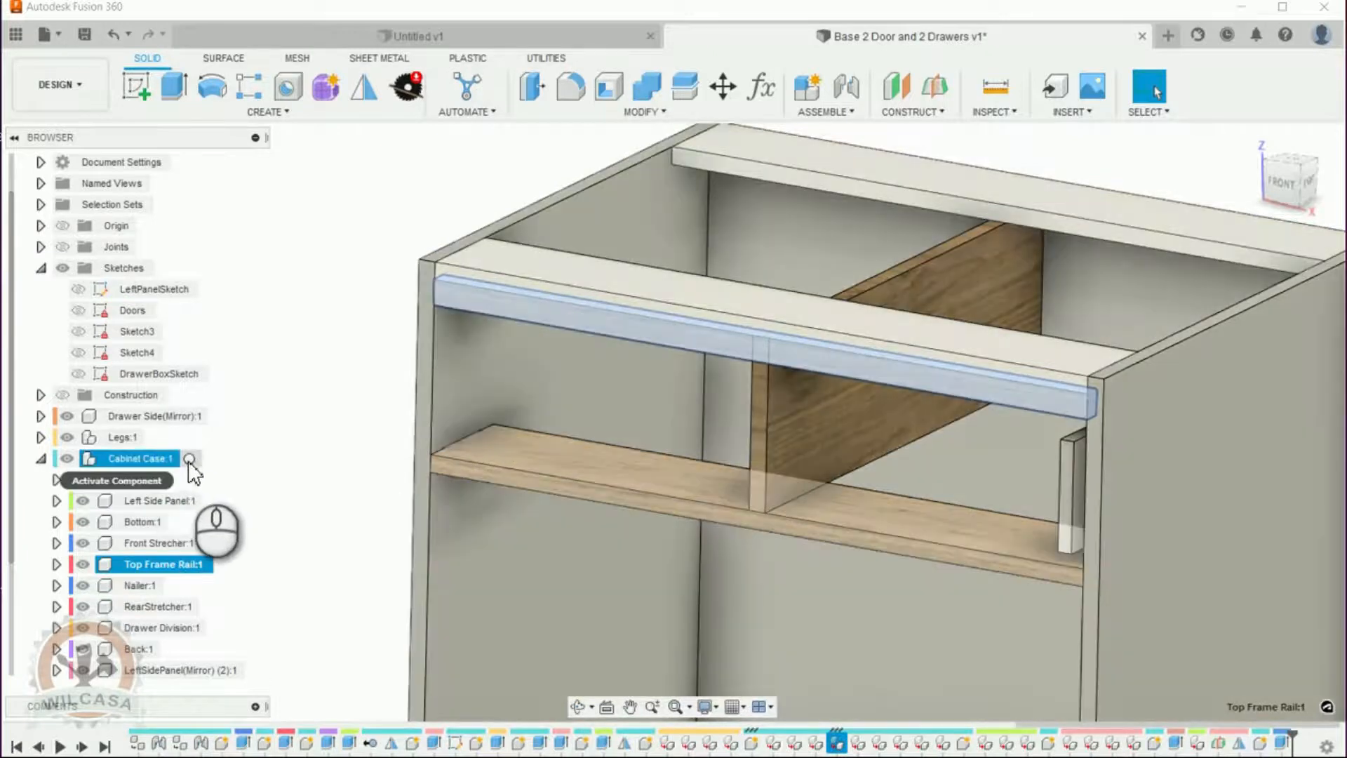
pyautogui.click(200, 459)
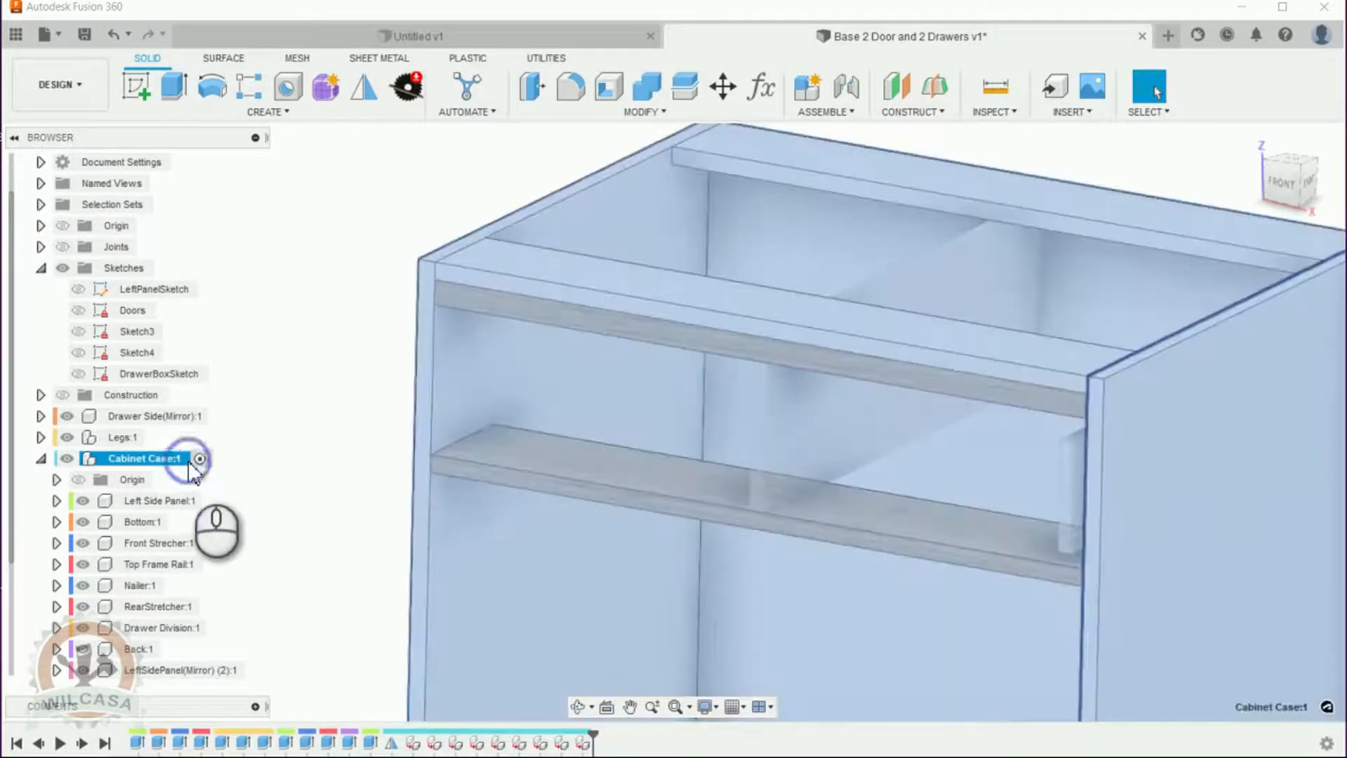
pyautogui.click(201, 748)
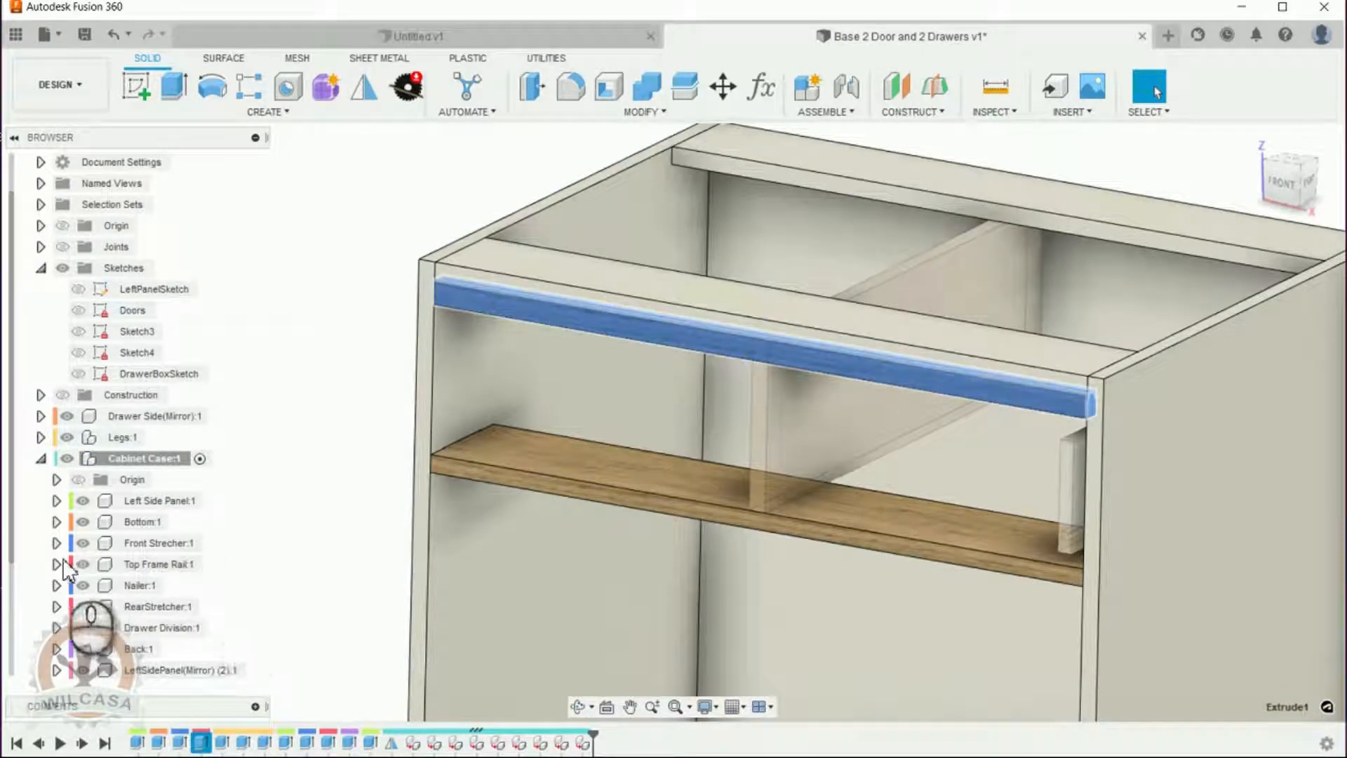
pyautogui.rightClick(200, 743)
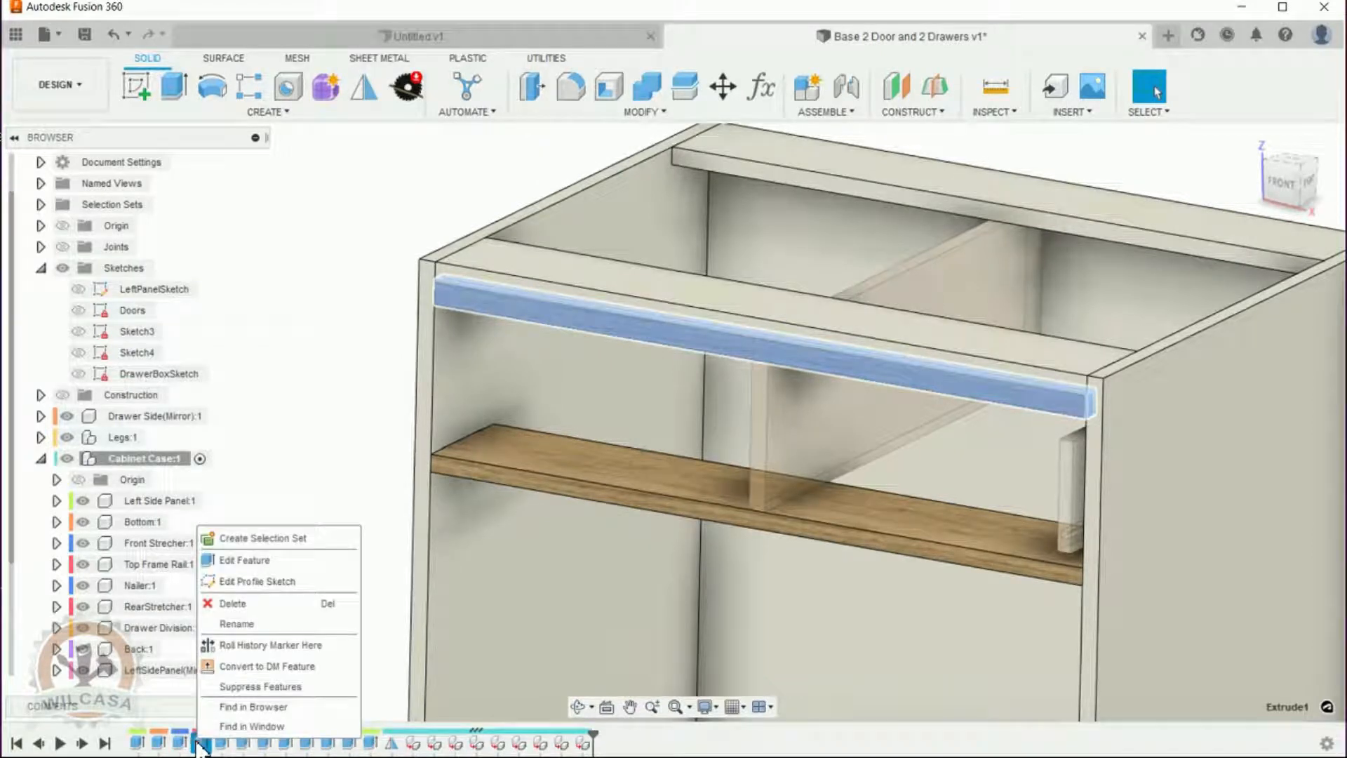
pyautogui.click(240, 561)
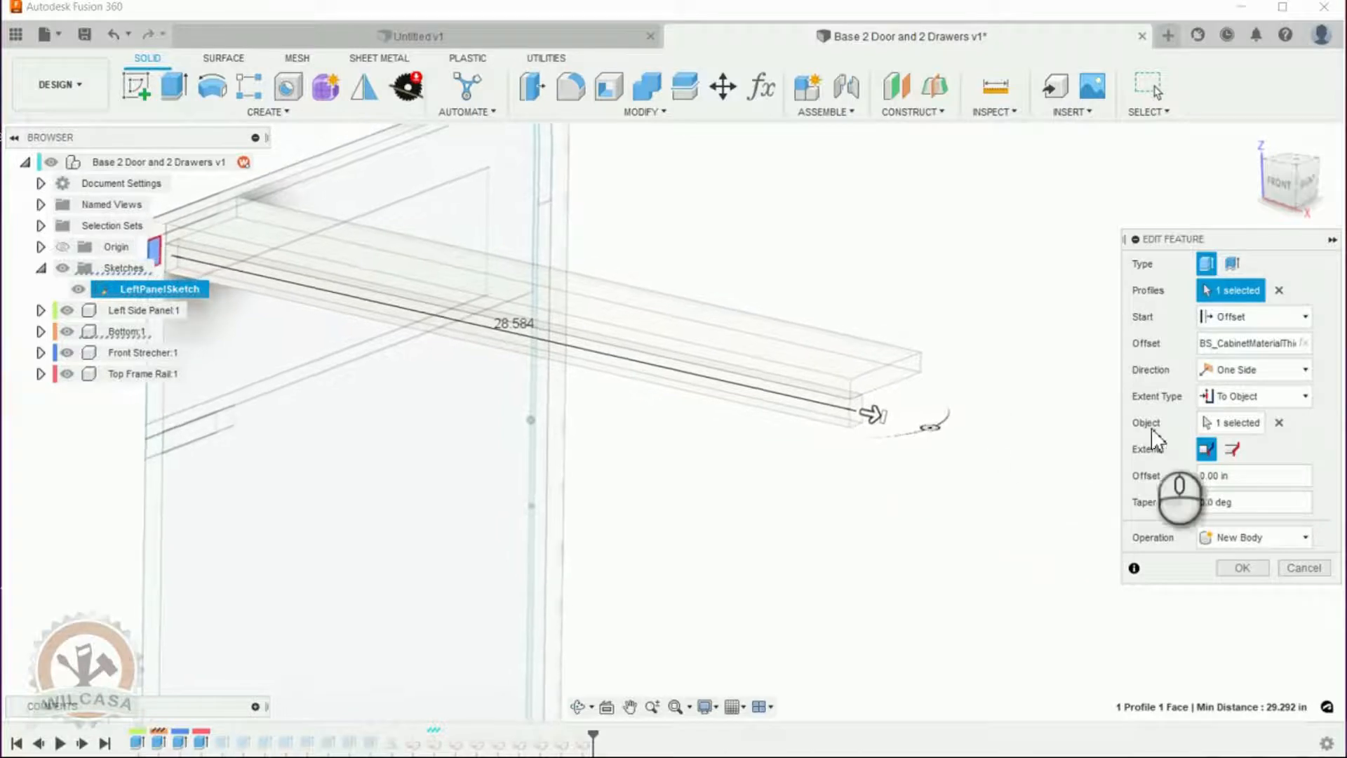
# Clear the top frame rail extrusion's target object and change its extent type to Distance.
pyautogui.click(1305, 395)
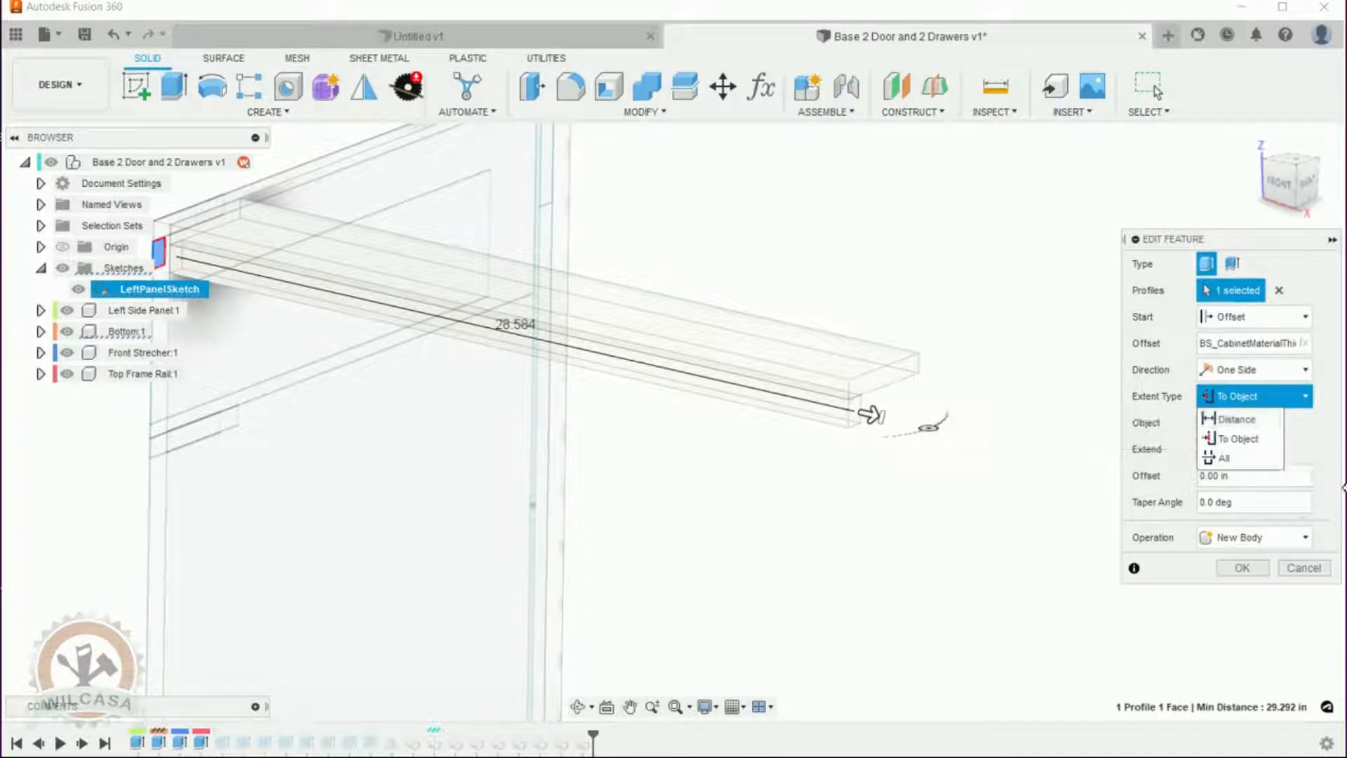
pyautogui.click(1256, 438)
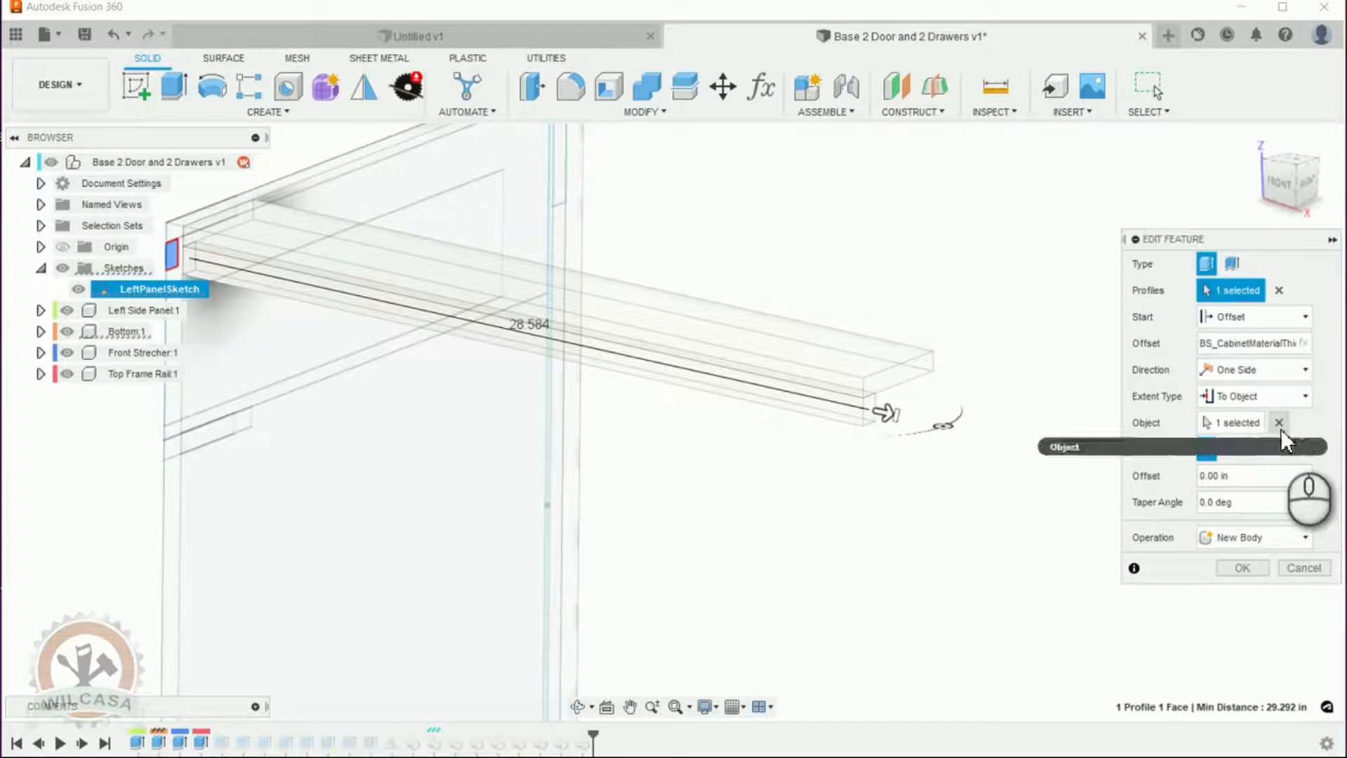
pyautogui.click(1278, 423)
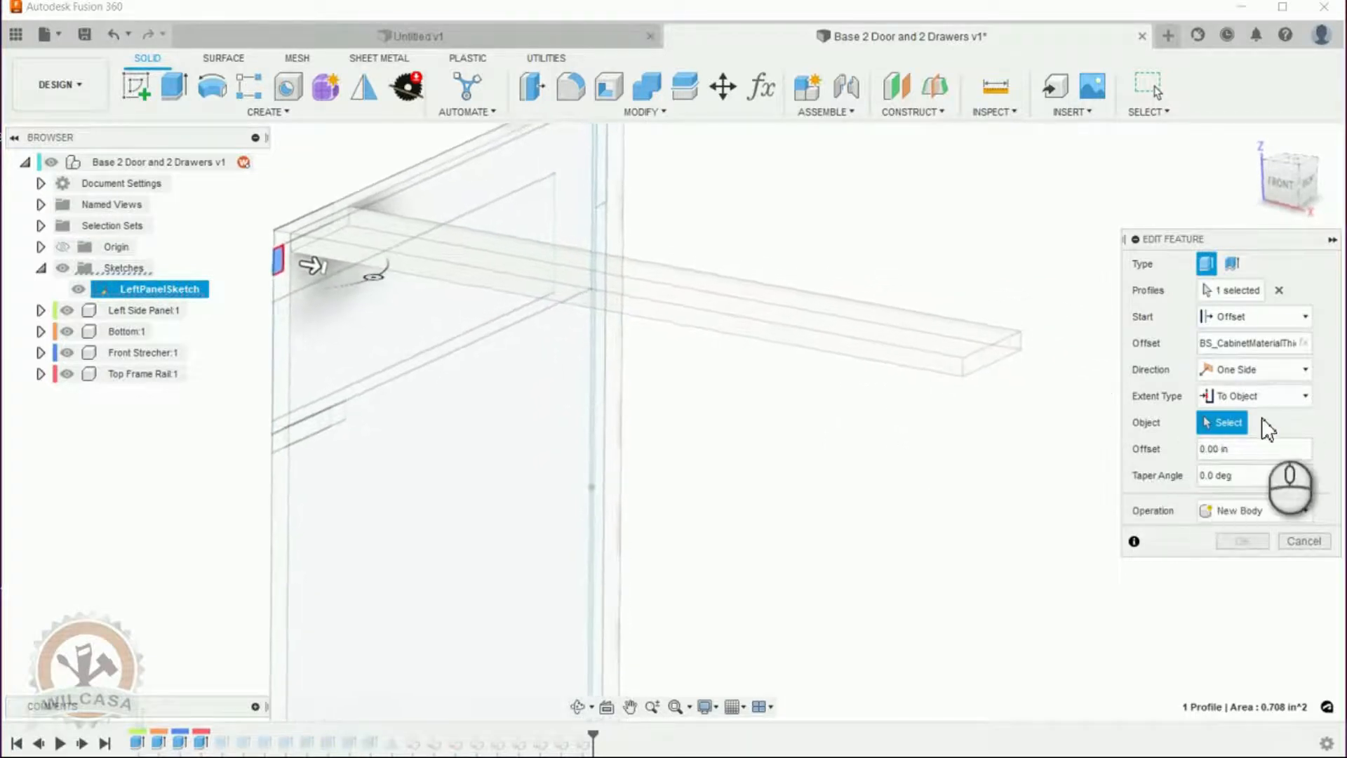
pyautogui.click(1298, 397)
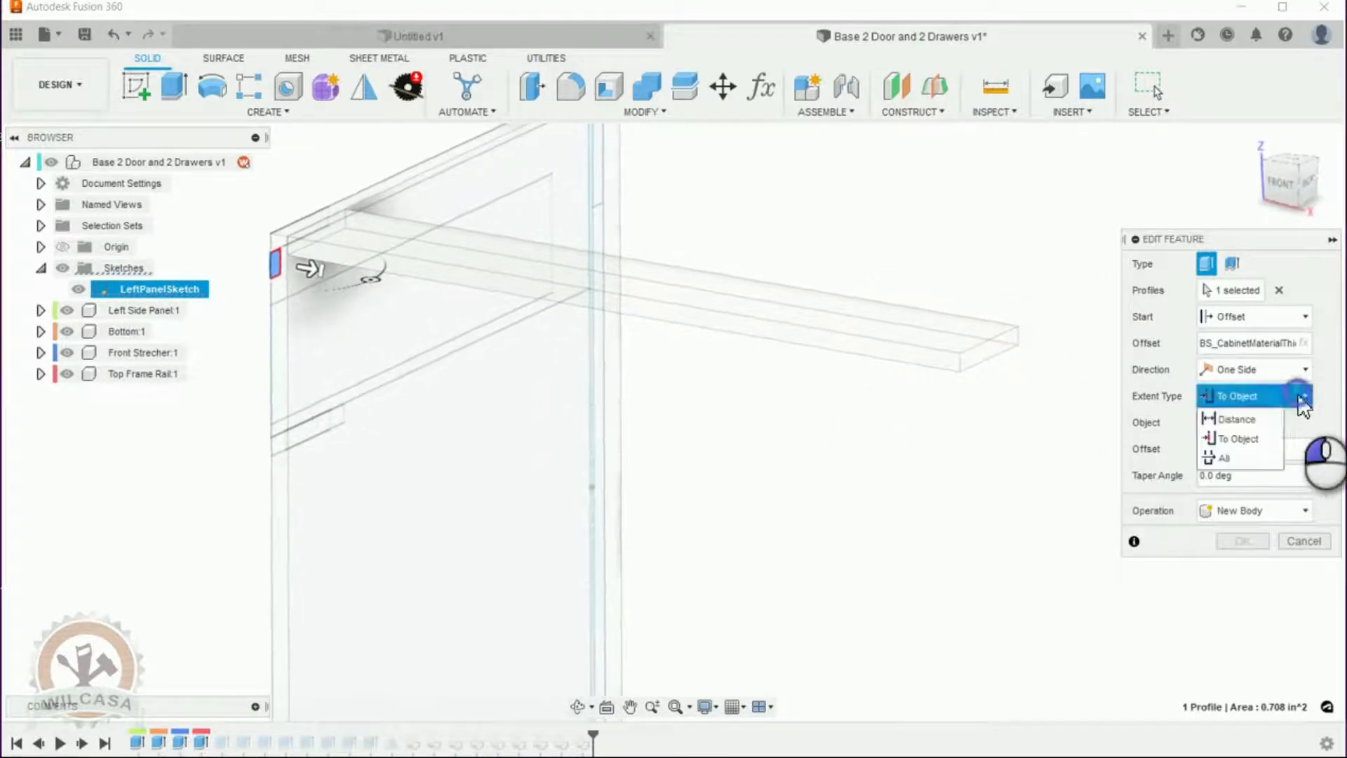
pyautogui.click(1238, 420)
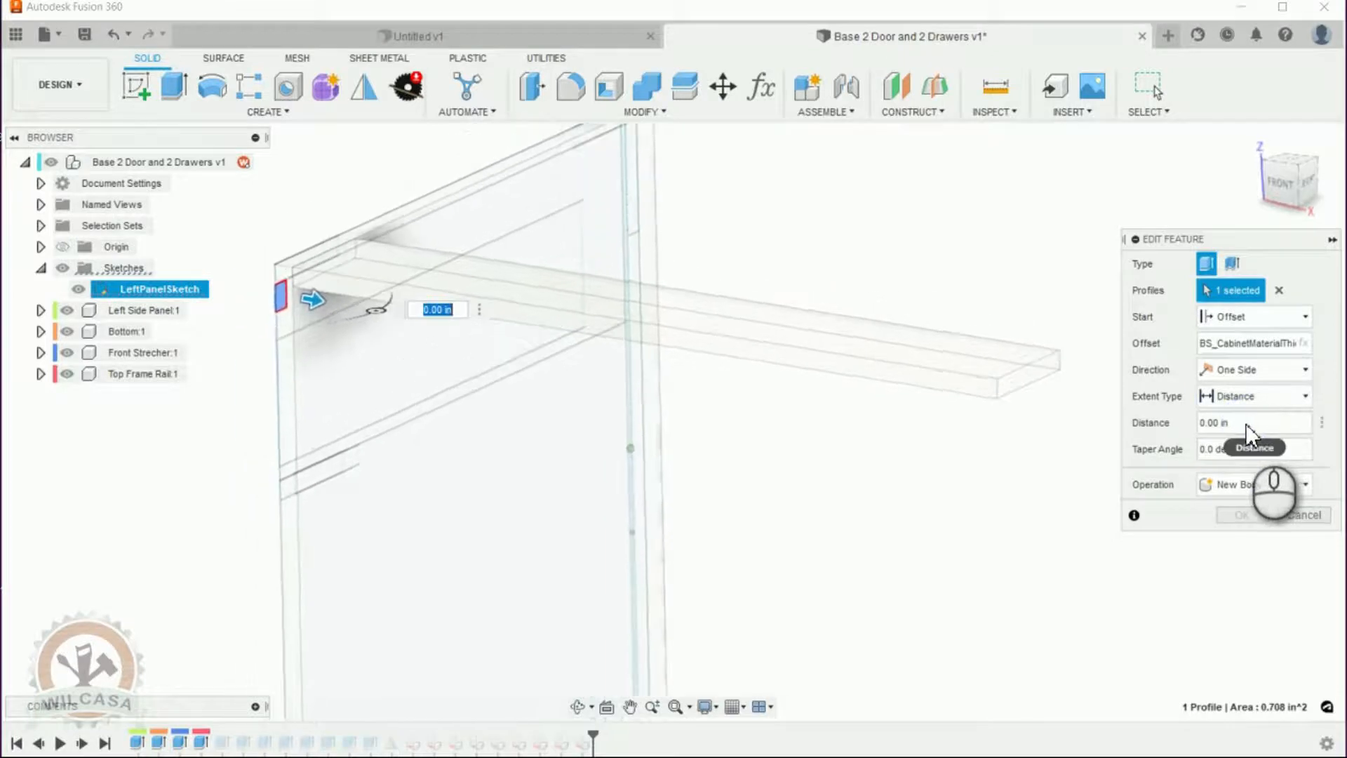
# Enter the parameter B_HorizontalOpening as the extrusion distance of the top frame rail.
pyautogui.click(1246, 422)
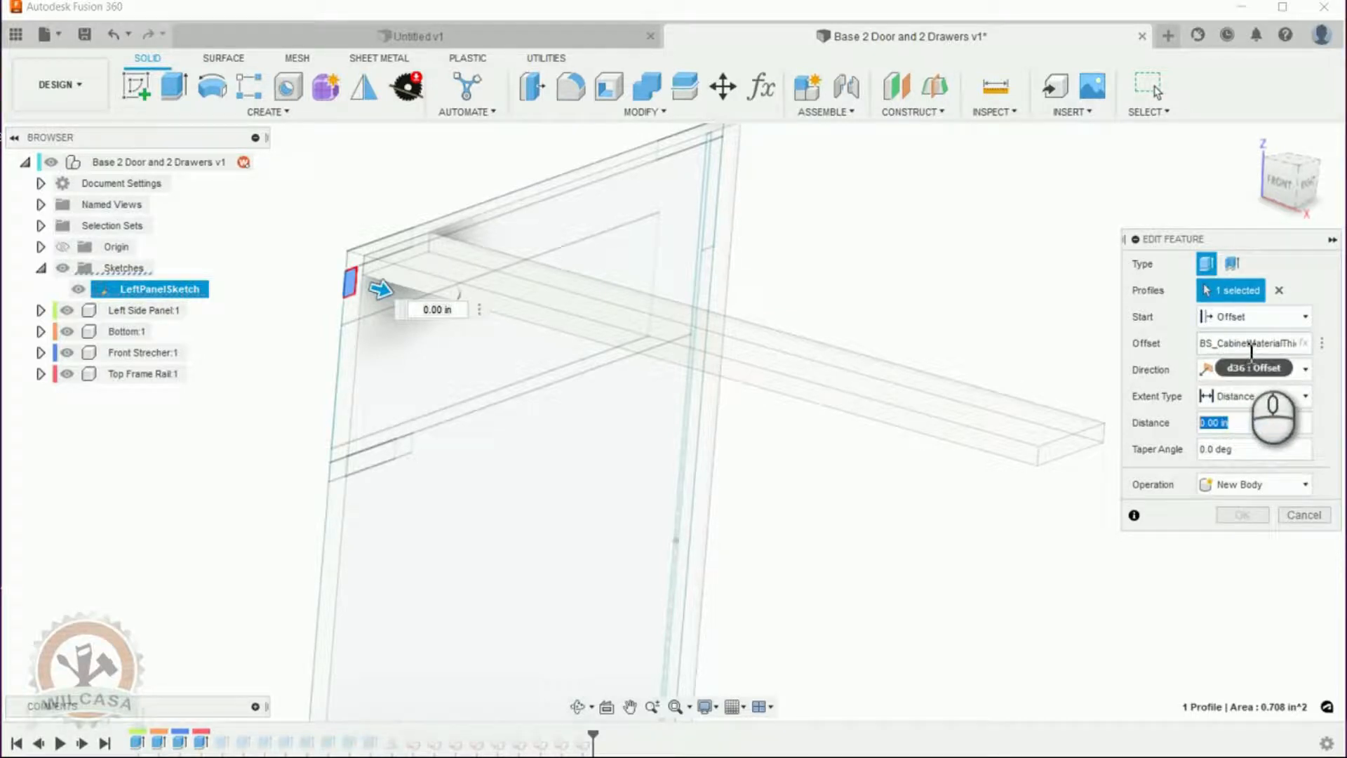
pyautogui.click(1258, 423)
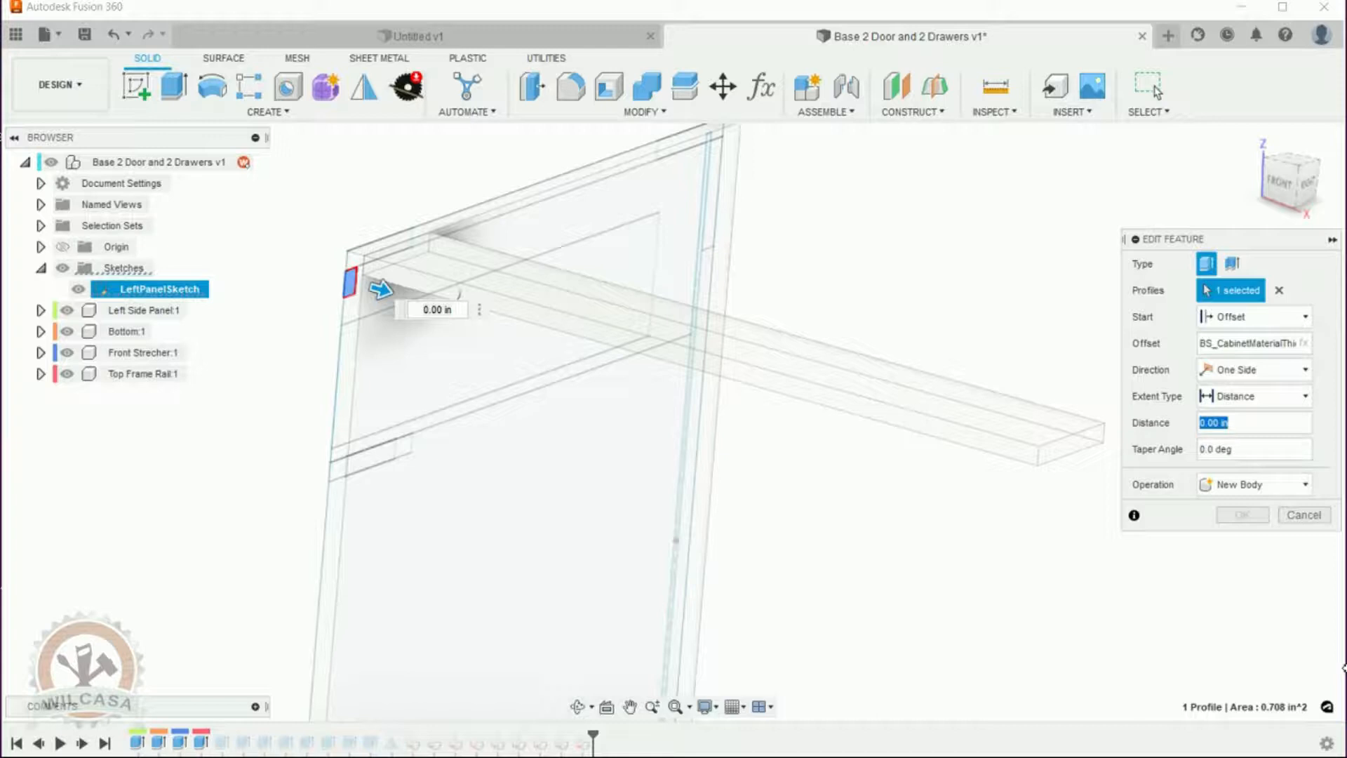
pyautogui.write('op')
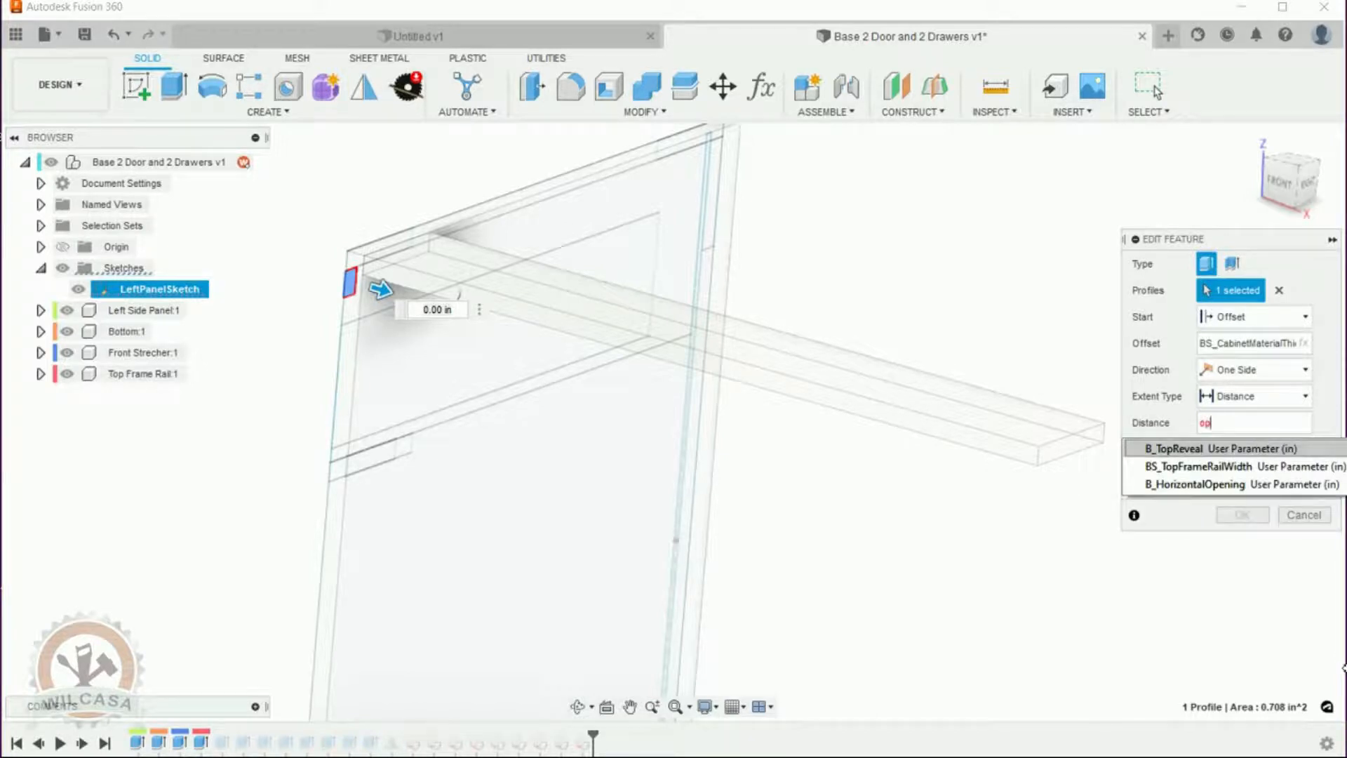
pyautogui.press('Down')
pyautogui.press('Down')
pyautogui.press('Return')
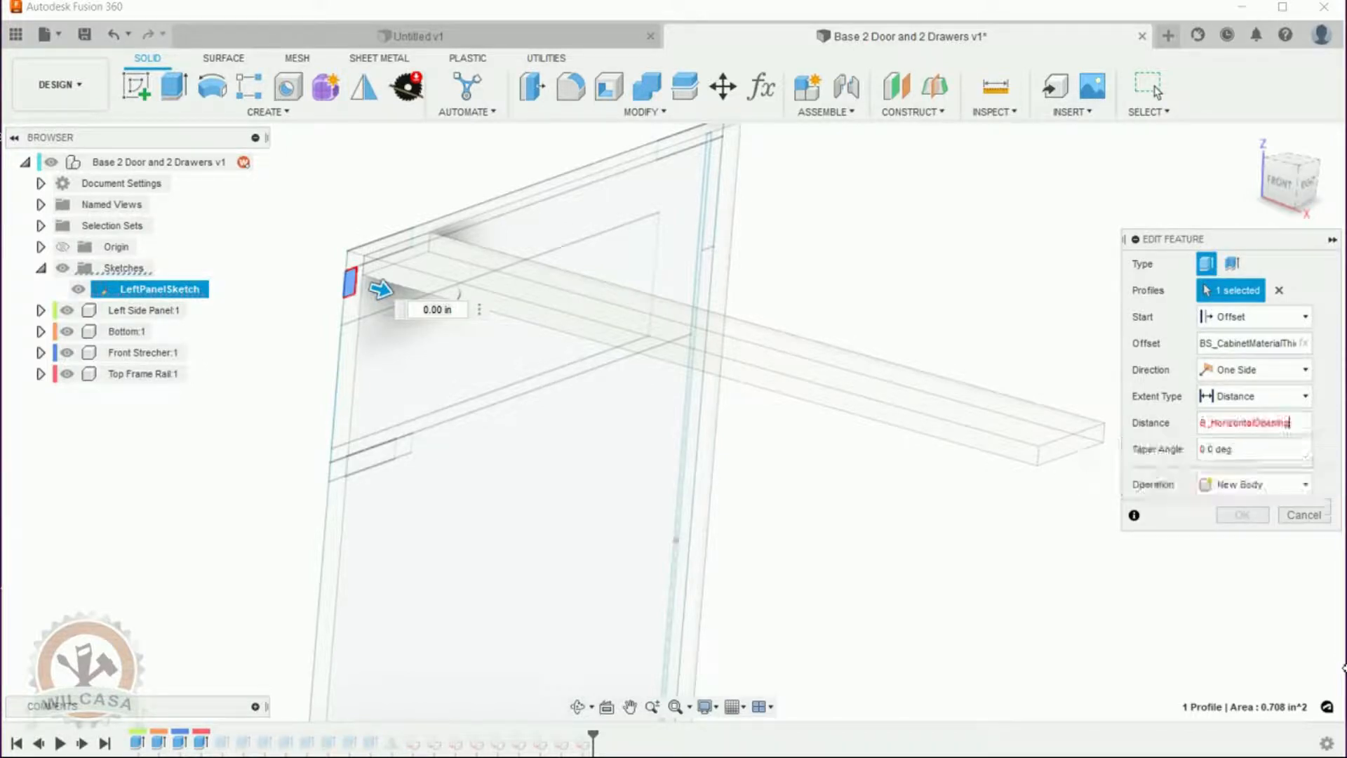
pyautogui.press('Left')
pyautogui.press('Left')
pyautogui.press('Left')
pyautogui.press('Left')
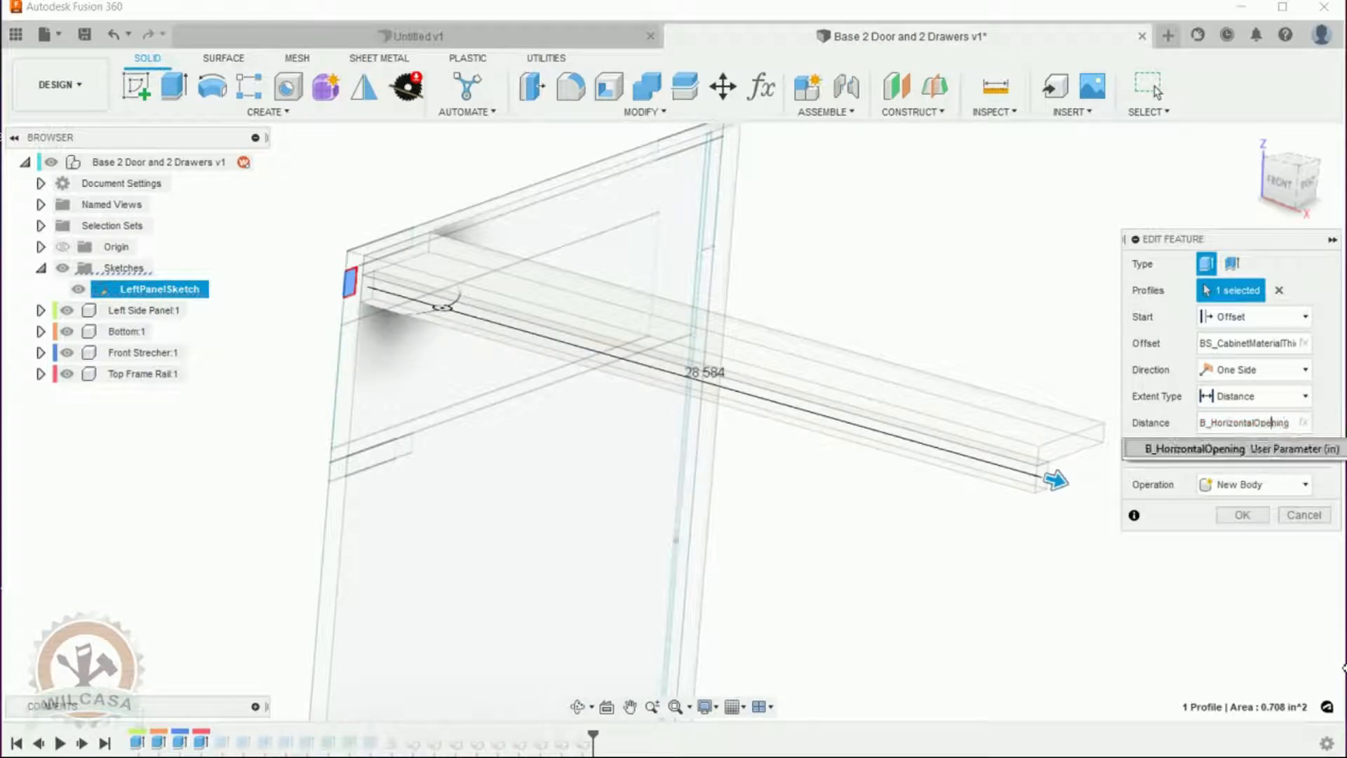
# Complete the top frame rail's distance as ((B_HorizontalOpening-BS_CabinetMaterialThickness)/2) and apply the extrusion edit.
pyautogui.press('Home')
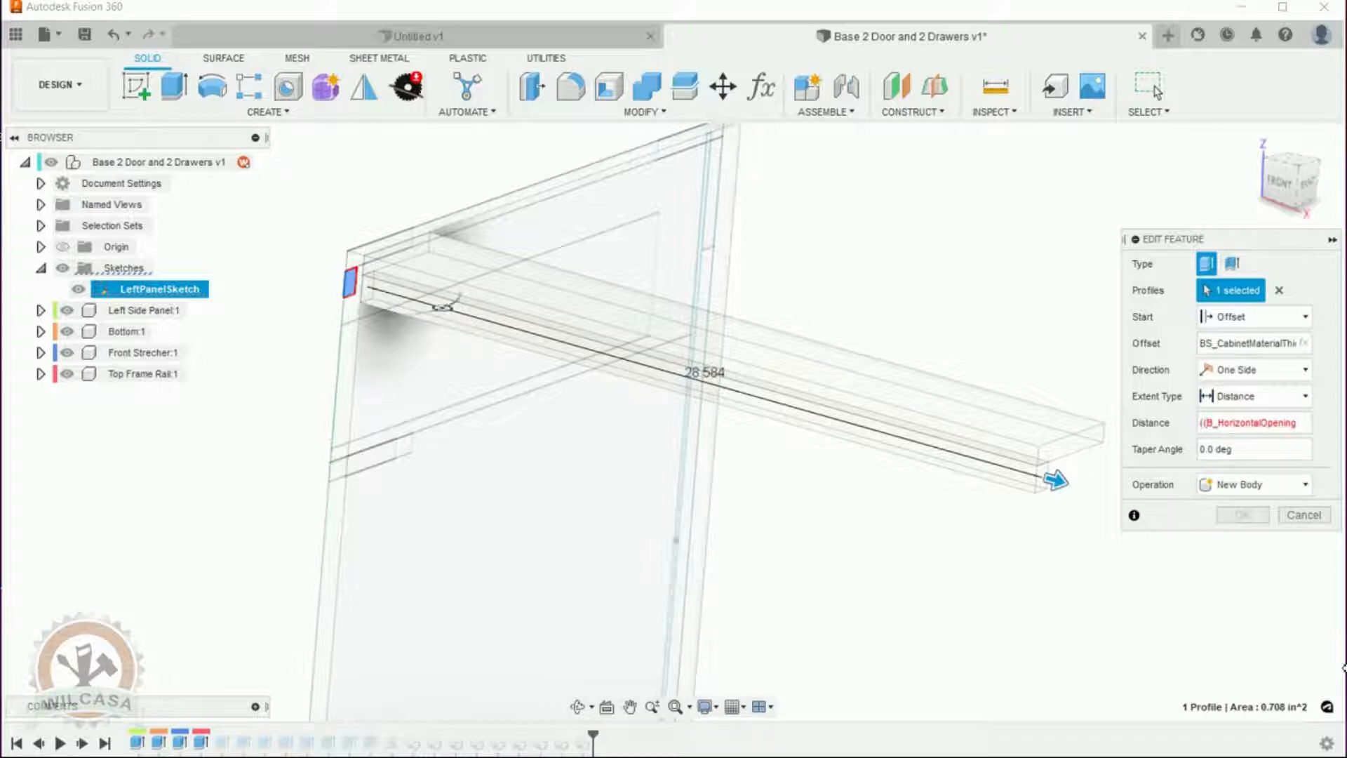
pyautogui.press('Right')
pyautogui.press('Right')
pyautogui.press('Right')
pyautogui.press('Right')
pyautogui.press('Right')
pyautogui.press('Right')
pyautogui.press('Right')
pyautogui.press('Right')
pyautogui.press('Right')
pyautogui.press('Right')
pyautogui.press('Right')
pyautogui.press('End')
pyautogui.write('-cab')
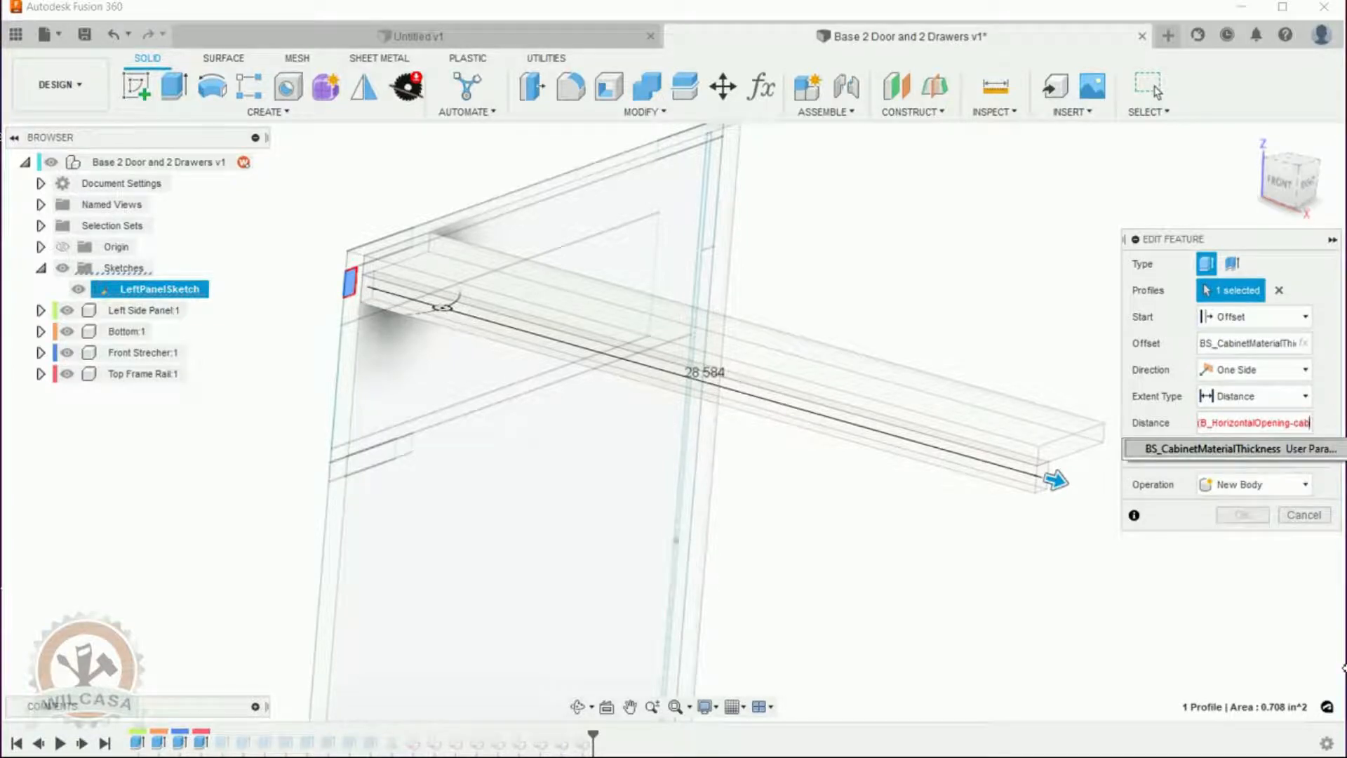
pyautogui.press('Return')
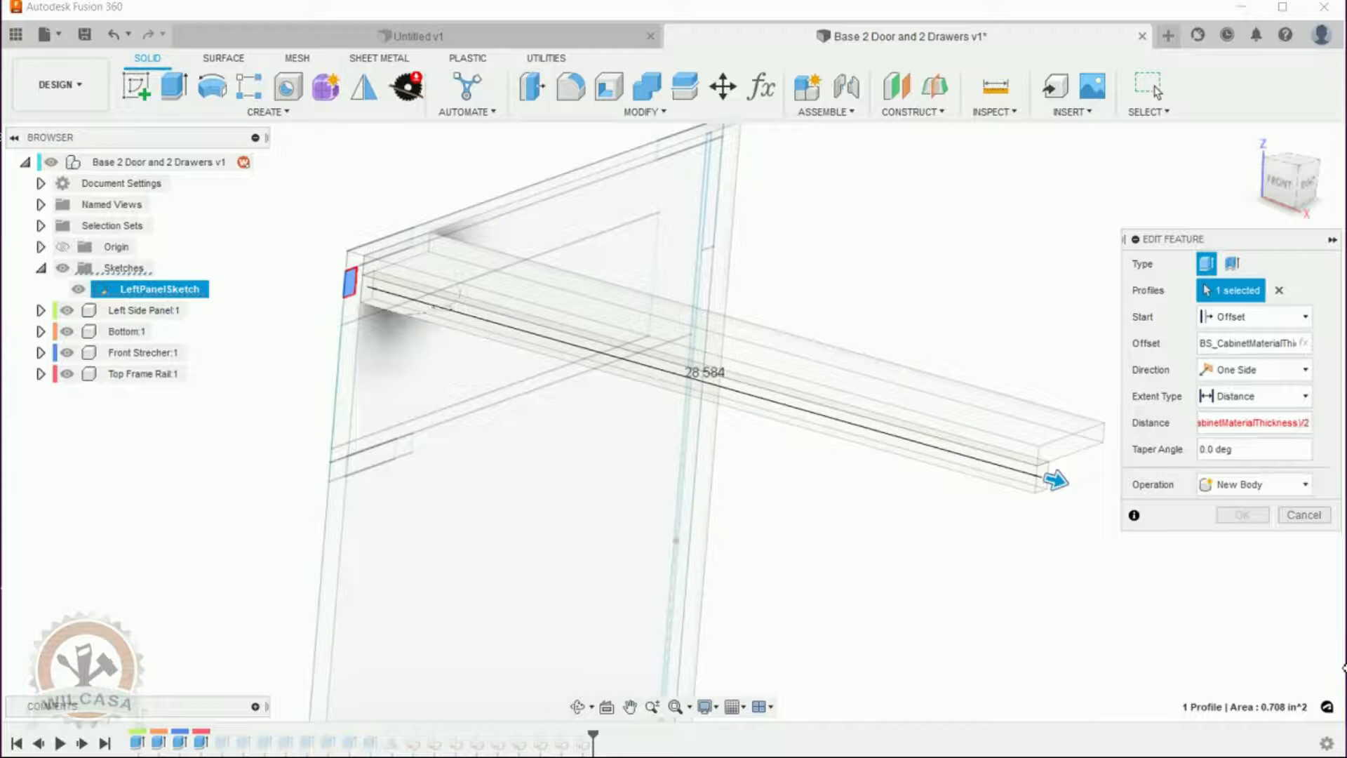
pyautogui.write(')')
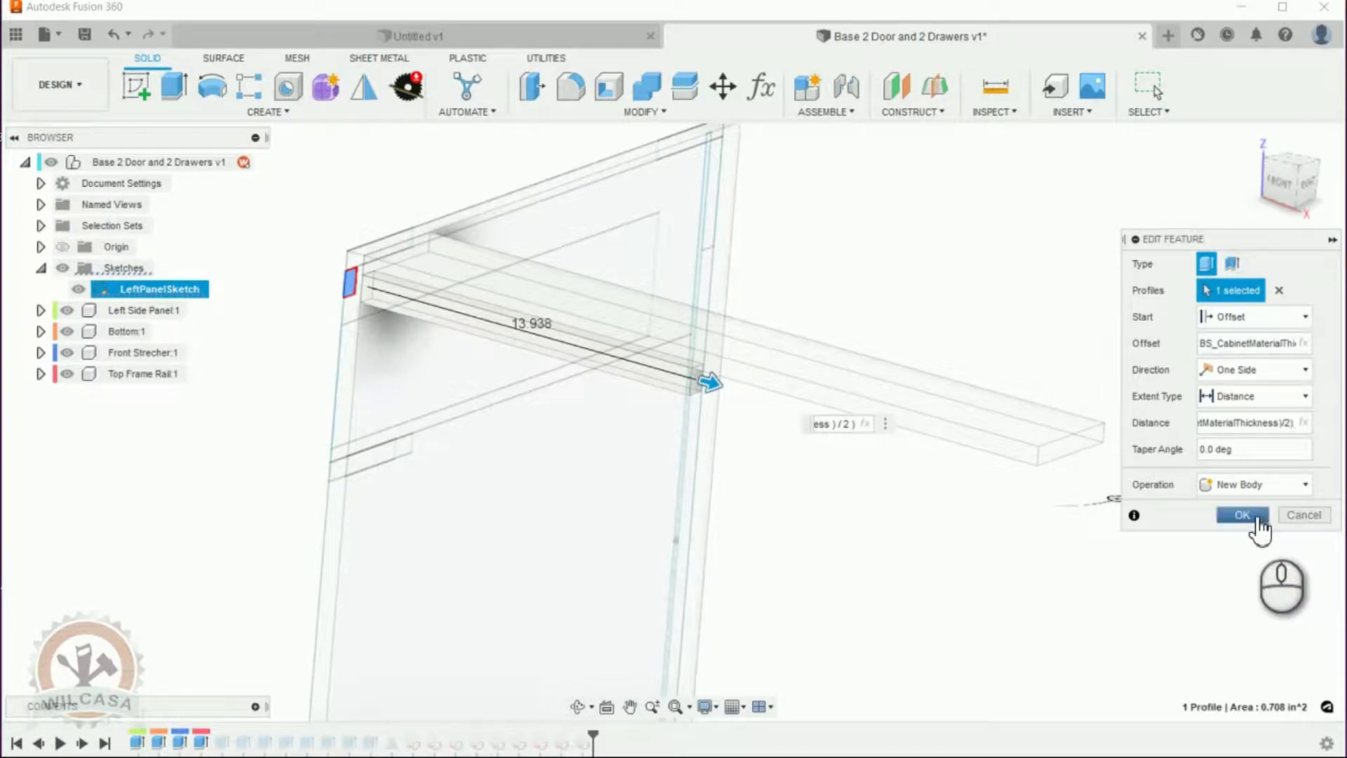
pyautogui.click(1242, 515)
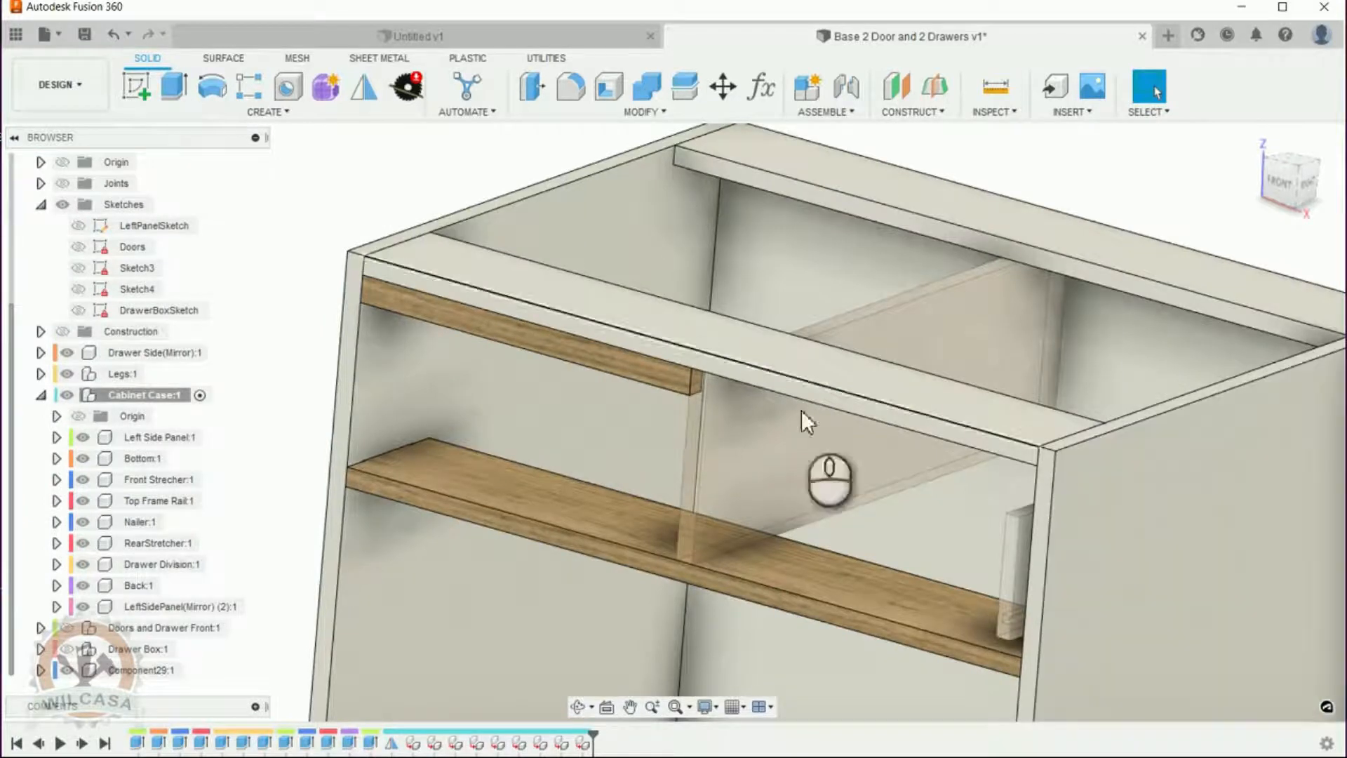
# Rename Component29 as Vertical Drawer Partition and move it into the Cabinet Case component.
pyautogui.scroll(-3, 665, 554)
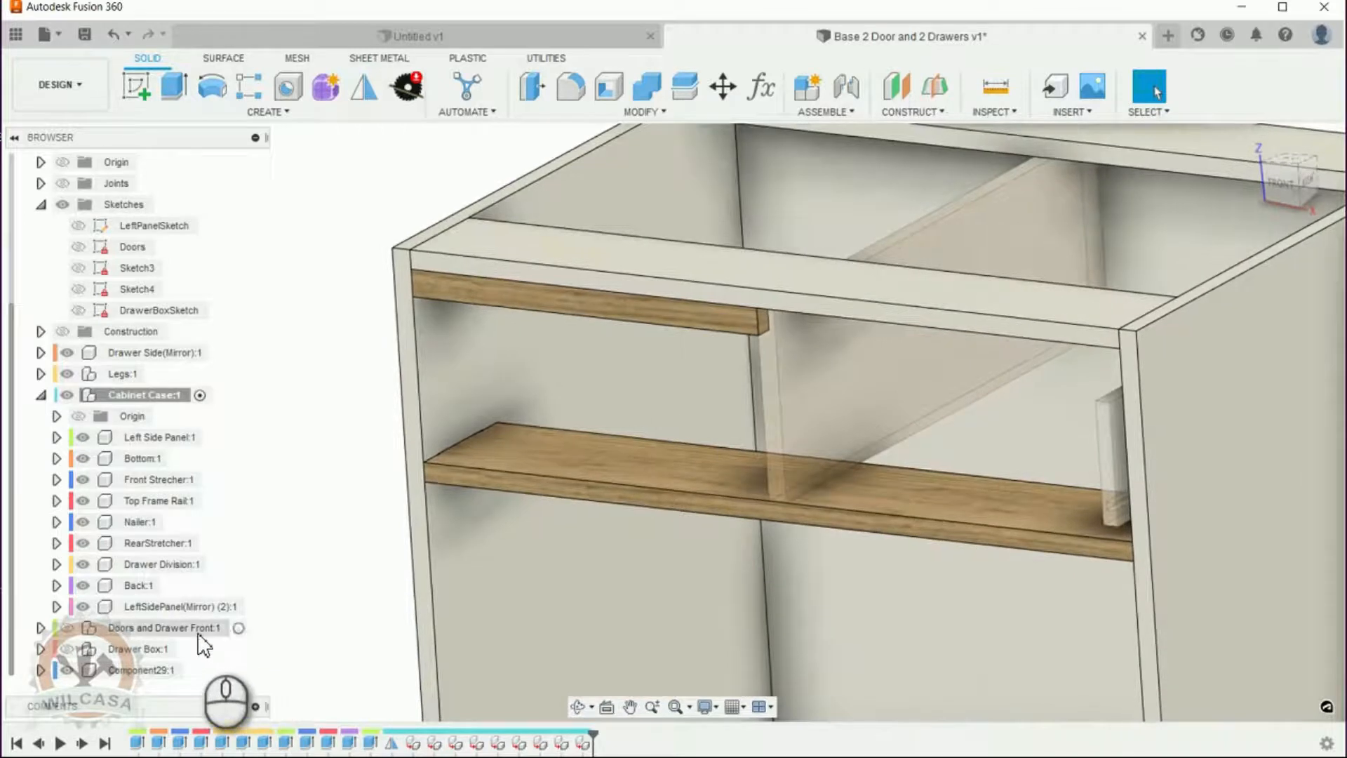
pyautogui.click(154, 669)
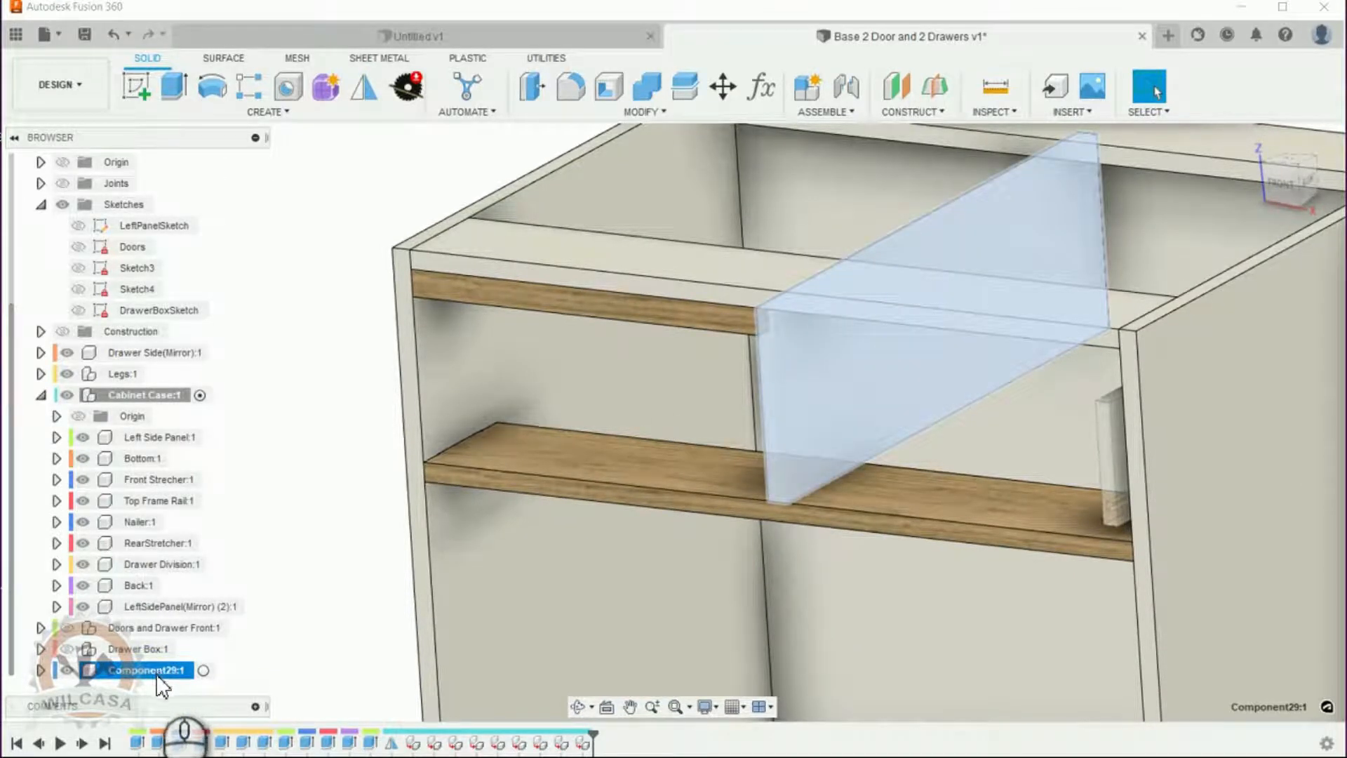
pyautogui.doubleClick(157, 674)
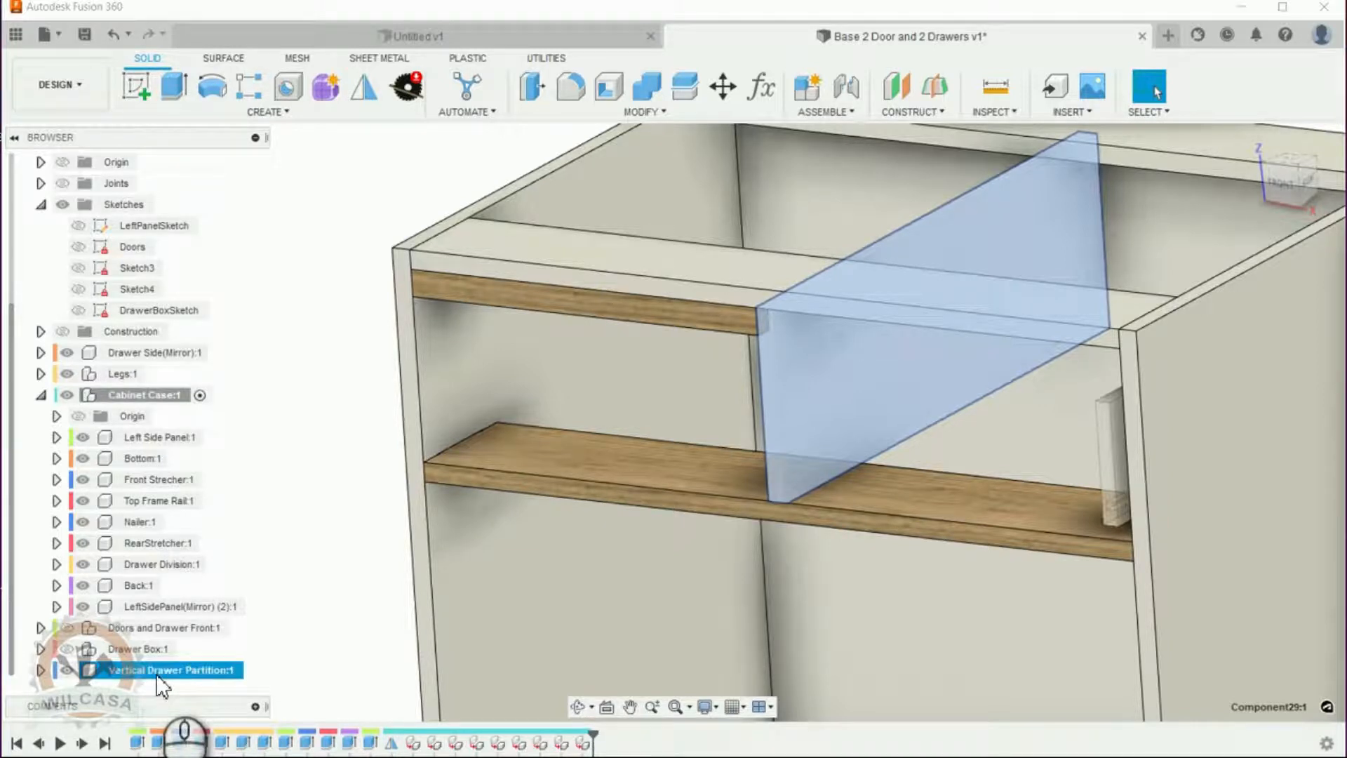
pyautogui.moveTo(158, 676); pyautogui.dragTo(159, 417)
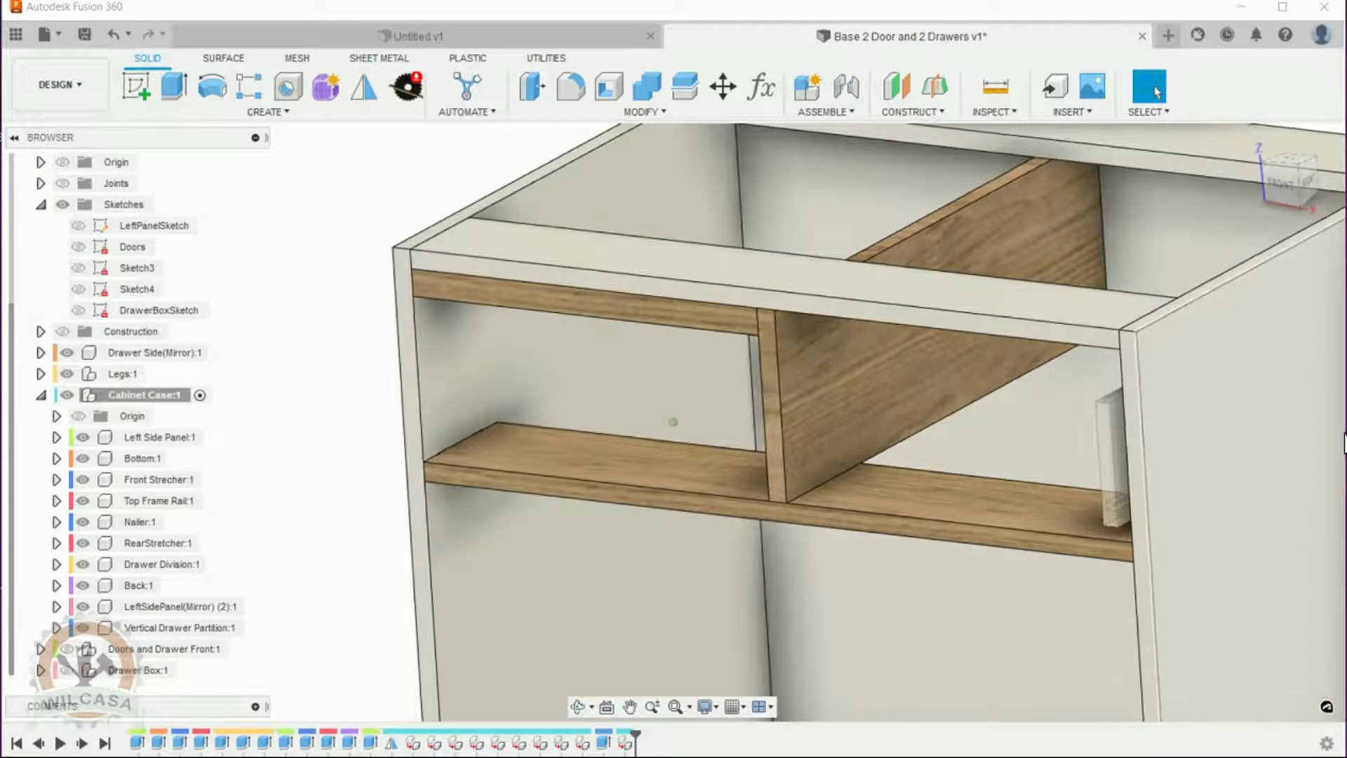
# Hide and show the Cabinet Case component to check that the vertical partition belongs to it.
pyautogui.keyDown('shift'); pyautogui.moveTo(1345, 433); pyautogui.dragTo(1321, 434, button='middle'); pyautogui.keyUp('shift')
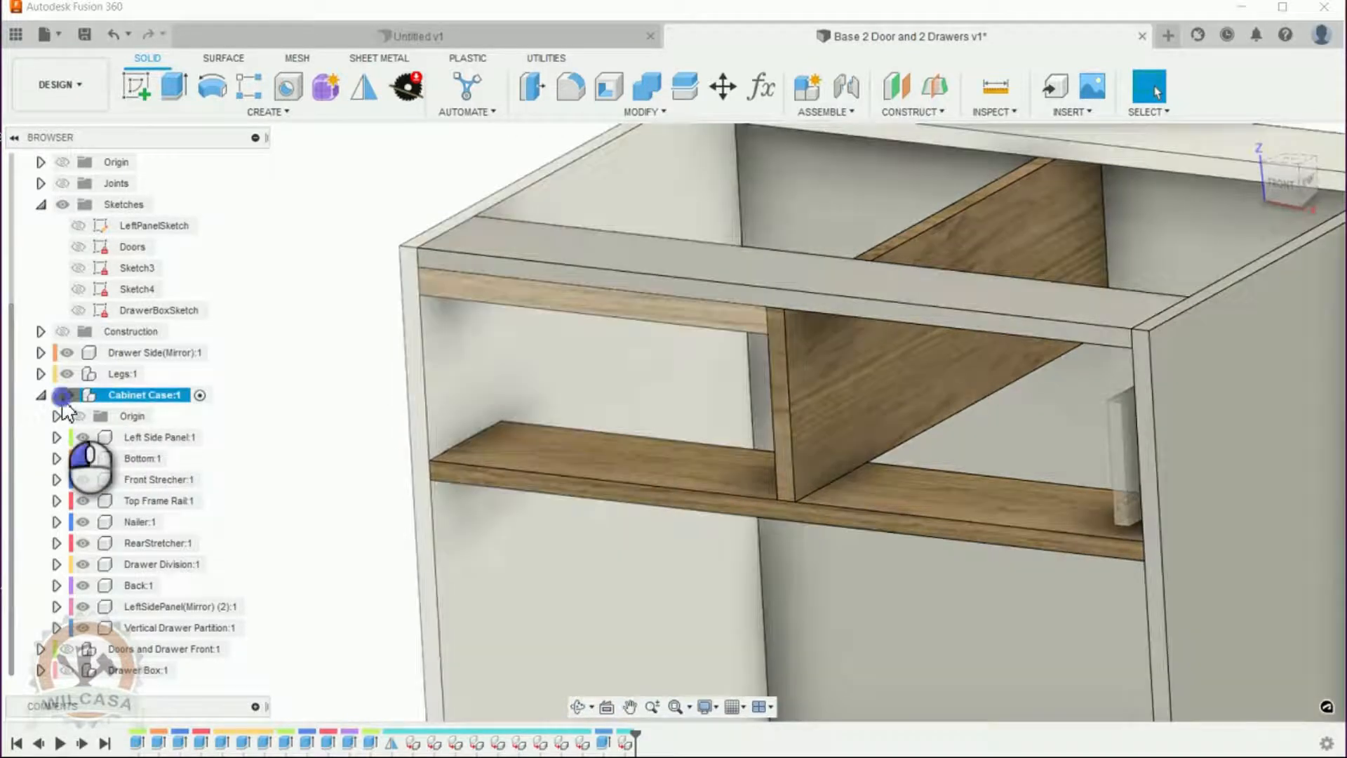
pyautogui.click(66, 395)
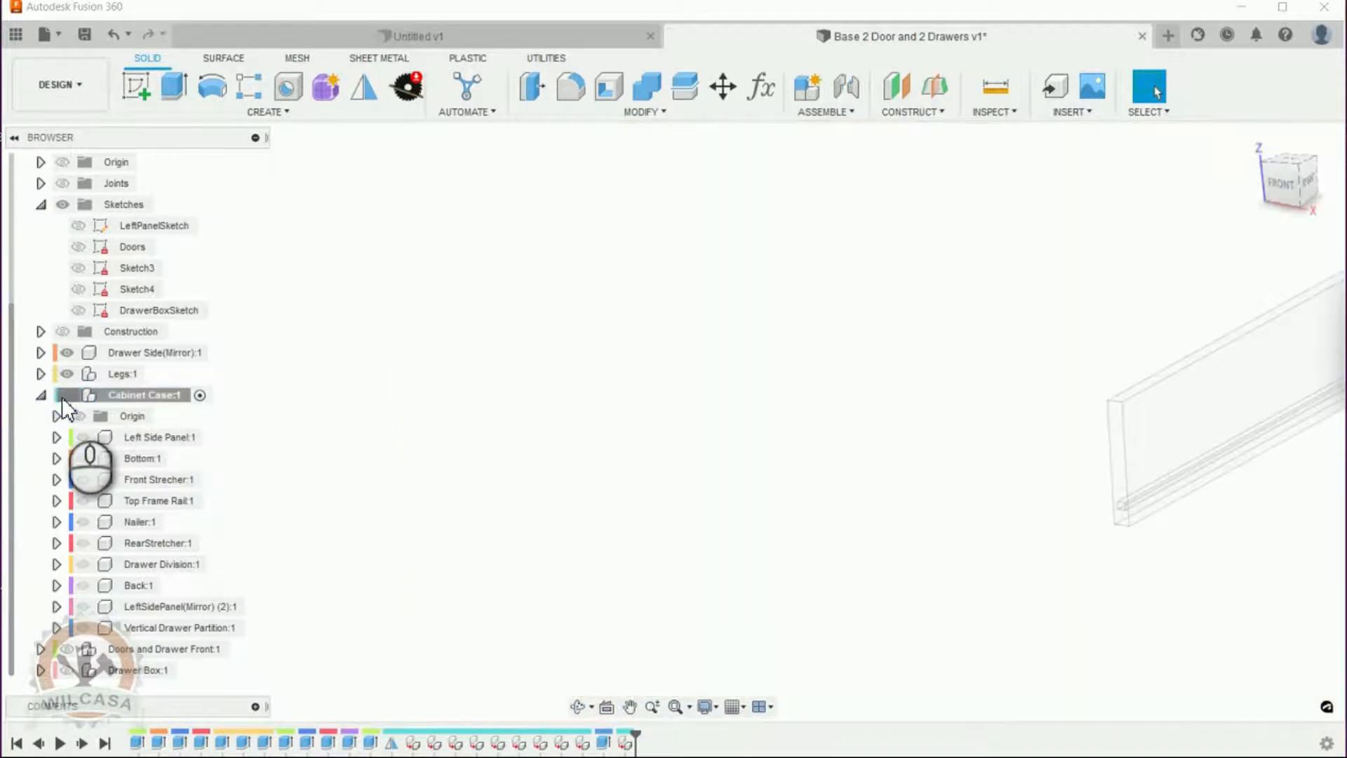
pyautogui.click(66, 396)
pyautogui.keyDown('shift'); pyautogui.moveTo(859, 393); pyautogui.dragTo(972, 362, button='middle'); pyautogui.keyUp('shift')
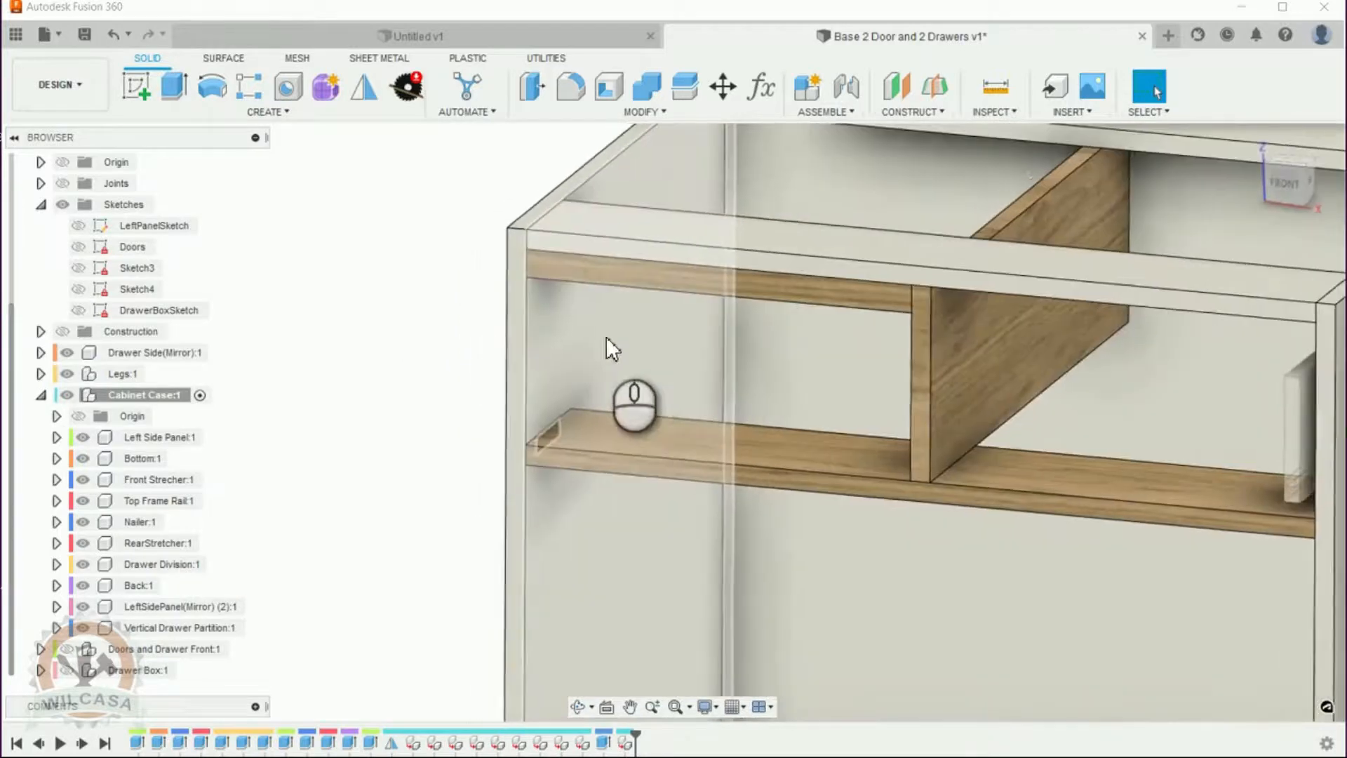
pyautogui.keyDown('shift'); pyautogui.moveTo(768, 299); pyautogui.dragTo(578, 293, button='middle'); pyautogui.keyUp('shift')
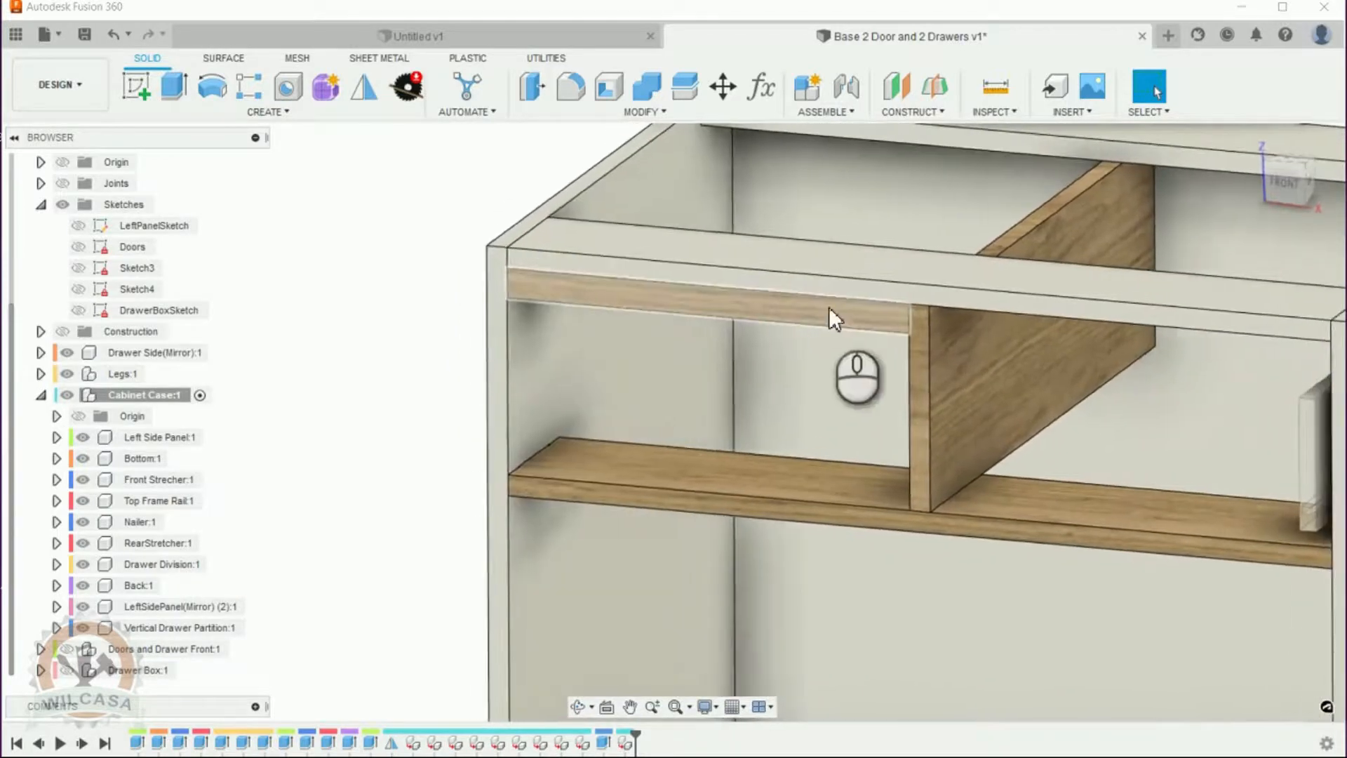
pyautogui.keyDown('shift'); pyautogui.moveTo(828, 306); pyautogui.dragTo(491, 624, button='middle'); pyautogui.keyUp('shift')
pyautogui.rightClick(200, 627)
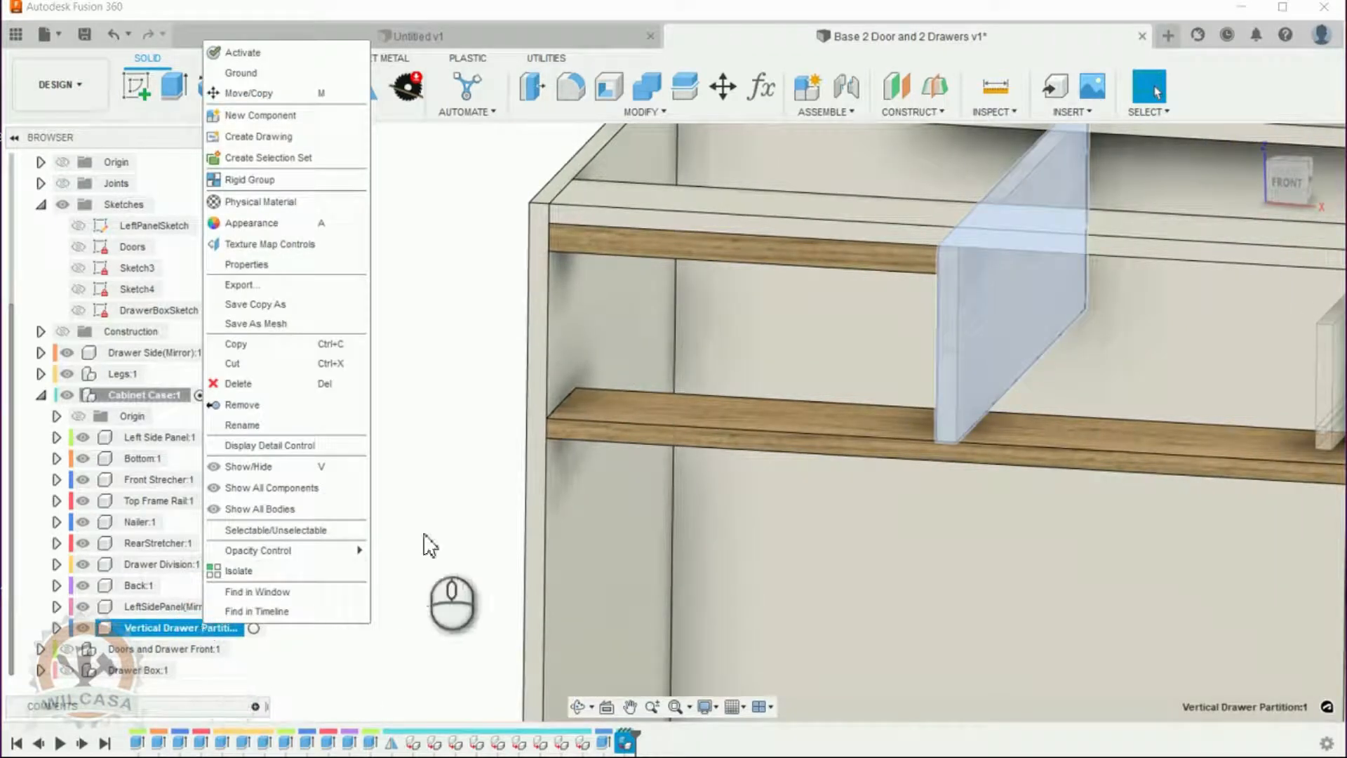
pyautogui.keyDown('shift'); pyautogui.moveTo(427, 543); pyautogui.dragTo(477, 291, button='middle'); pyautogui.keyUp('shift')
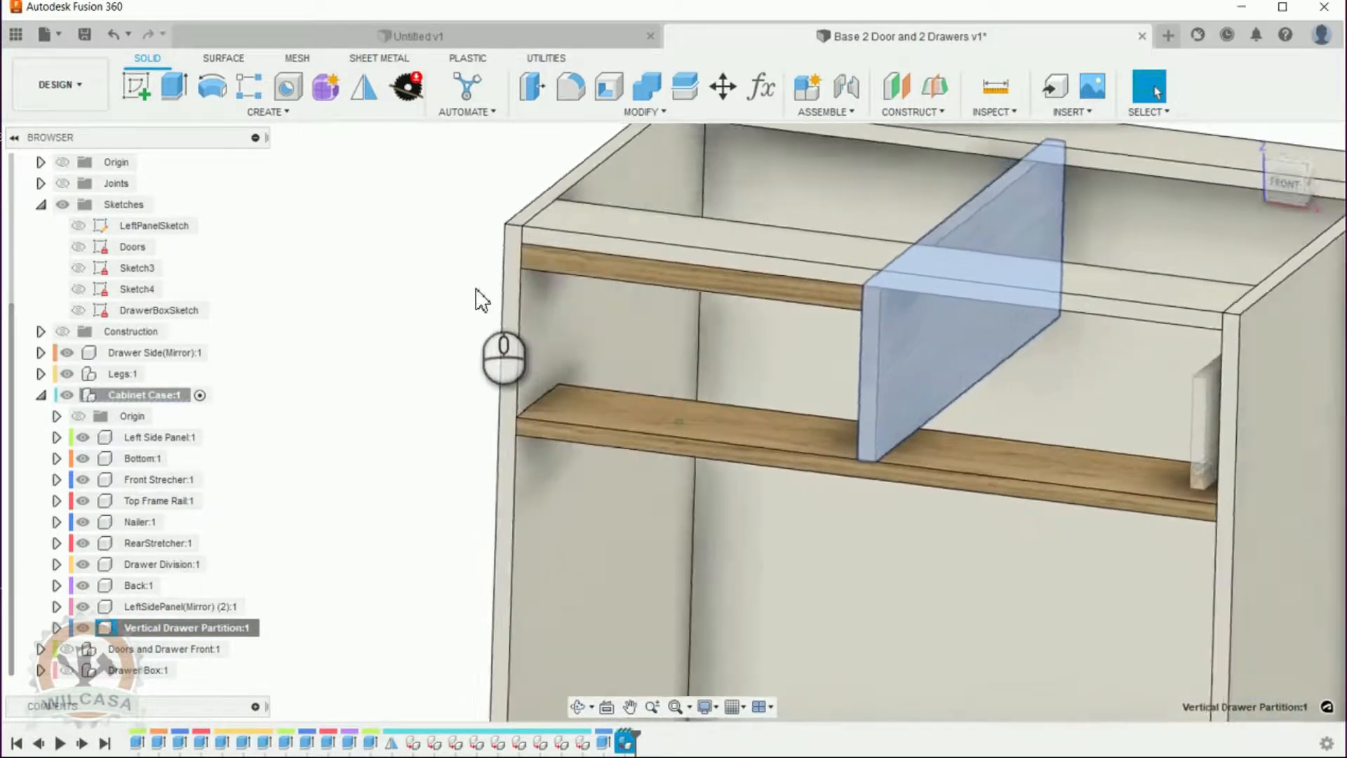
pyautogui.click(476, 289)
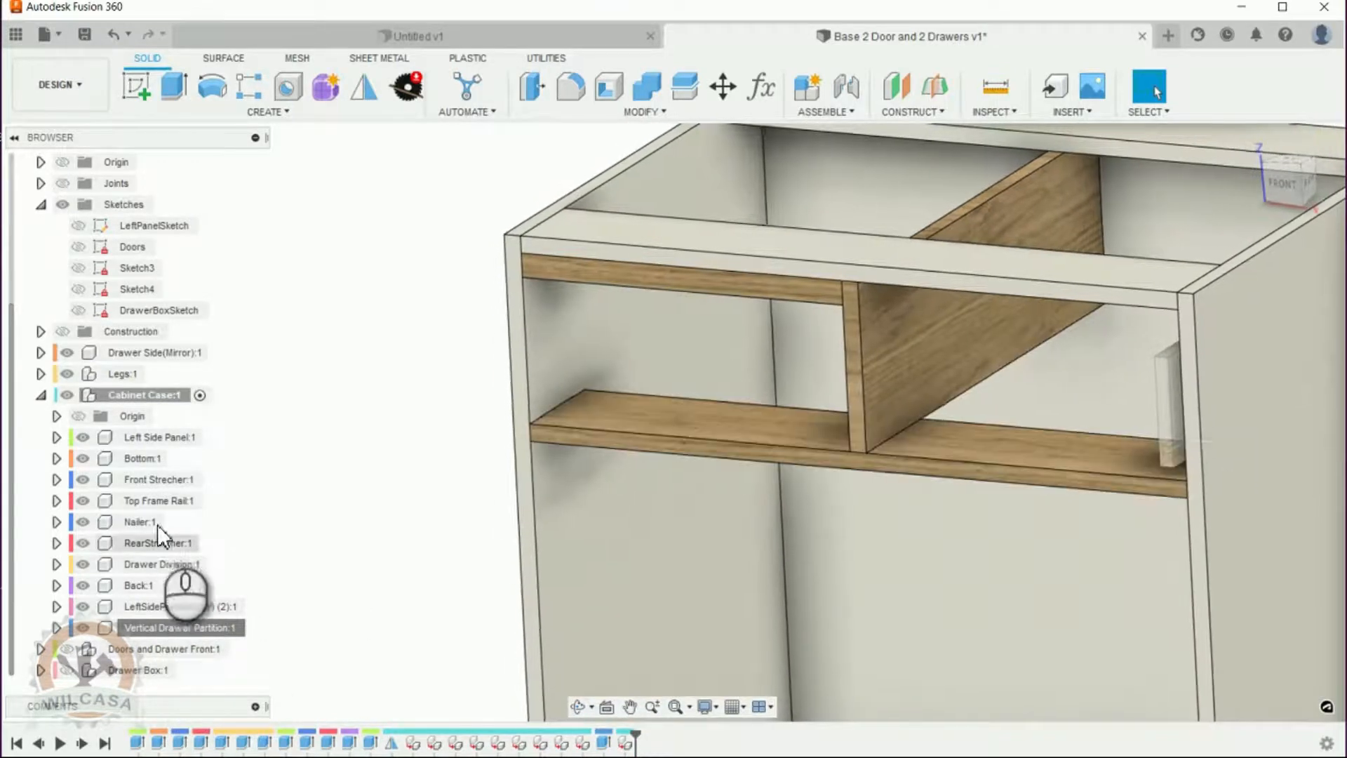
# Mirror the Top Frame Rail component across the construction plane at the middle of the cabinet's width.
pyautogui.click(160, 500)
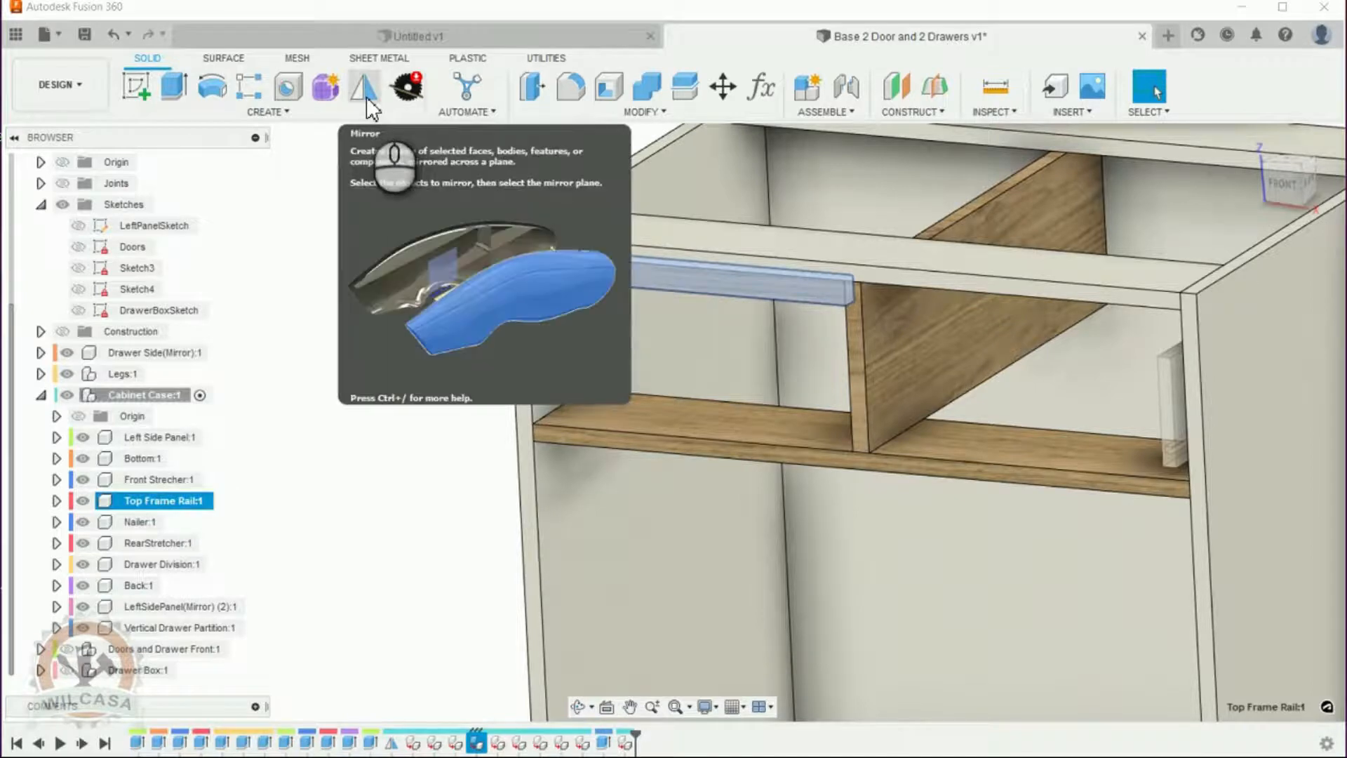
pyautogui.click(365, 96)
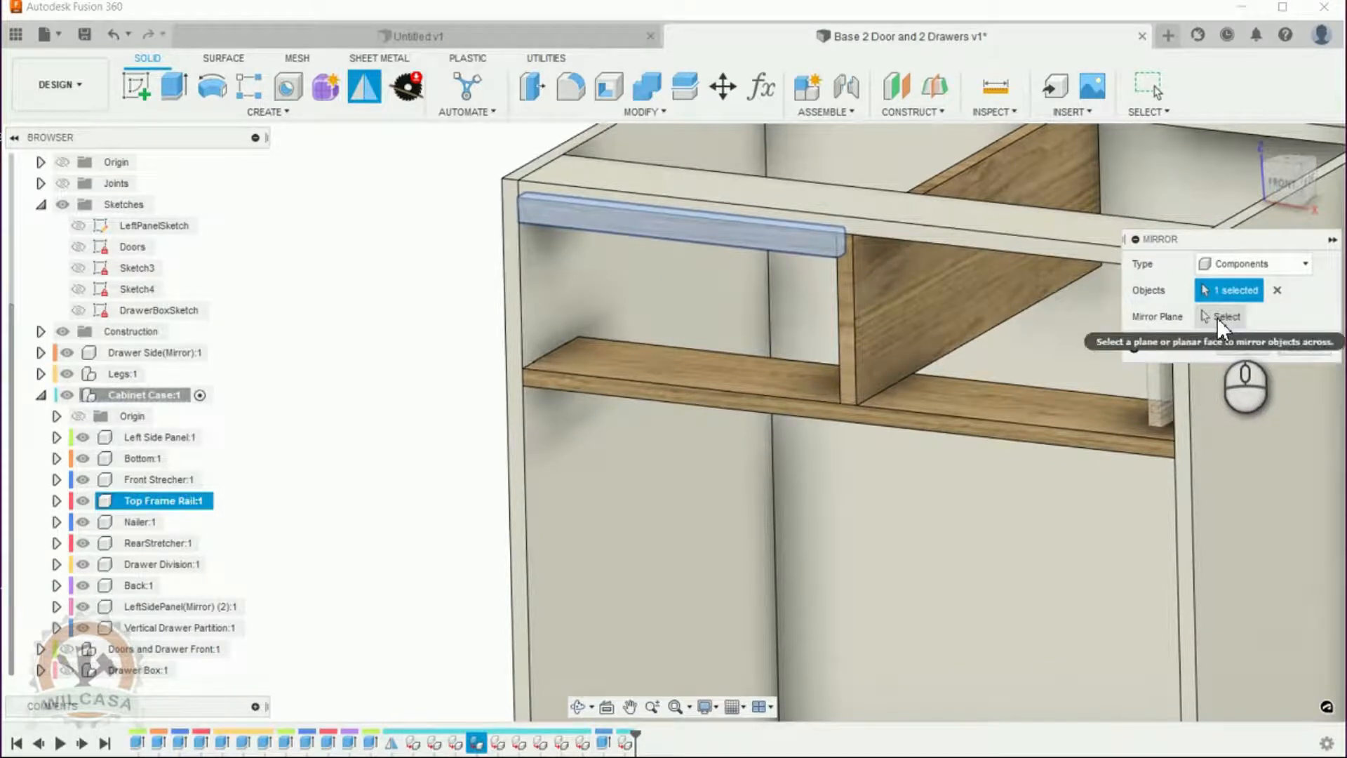
pyautogui.click(1220, 316)
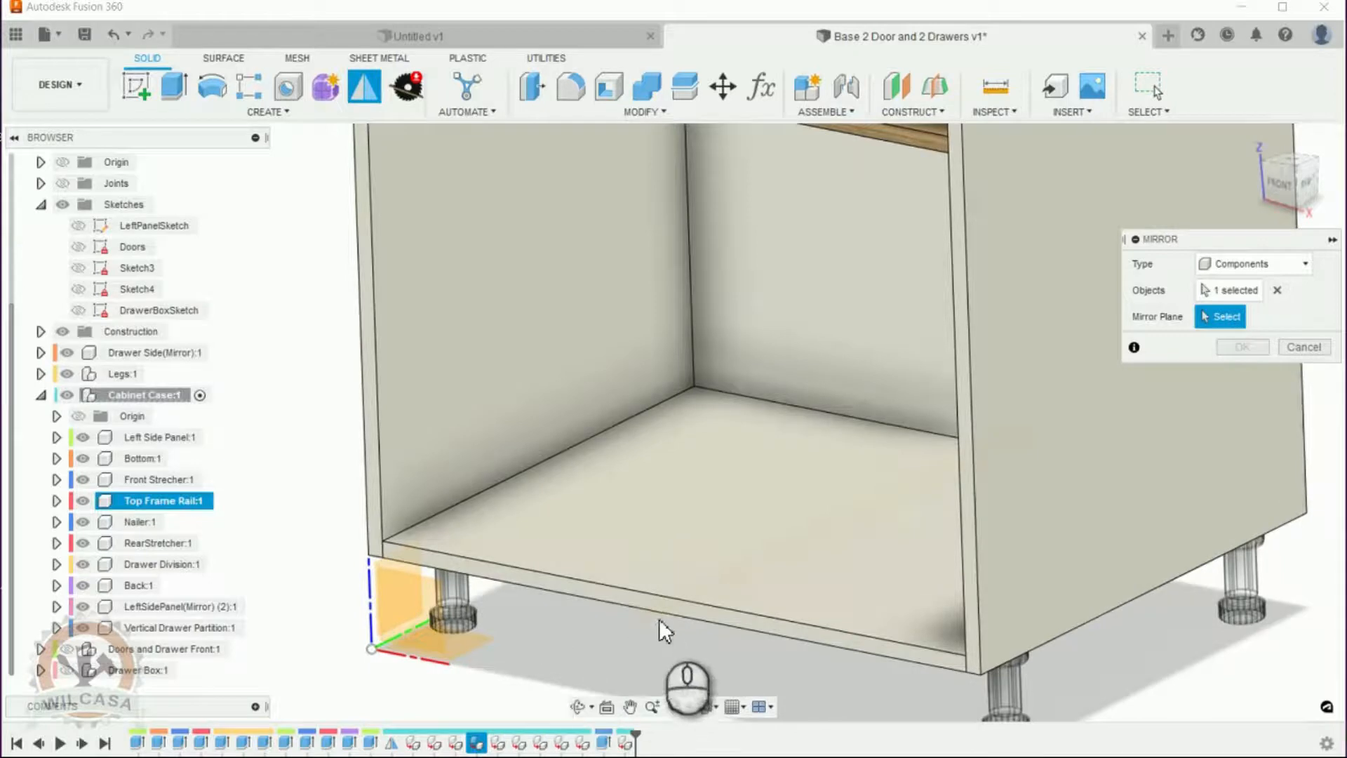
pyautogui.click(659, 619)
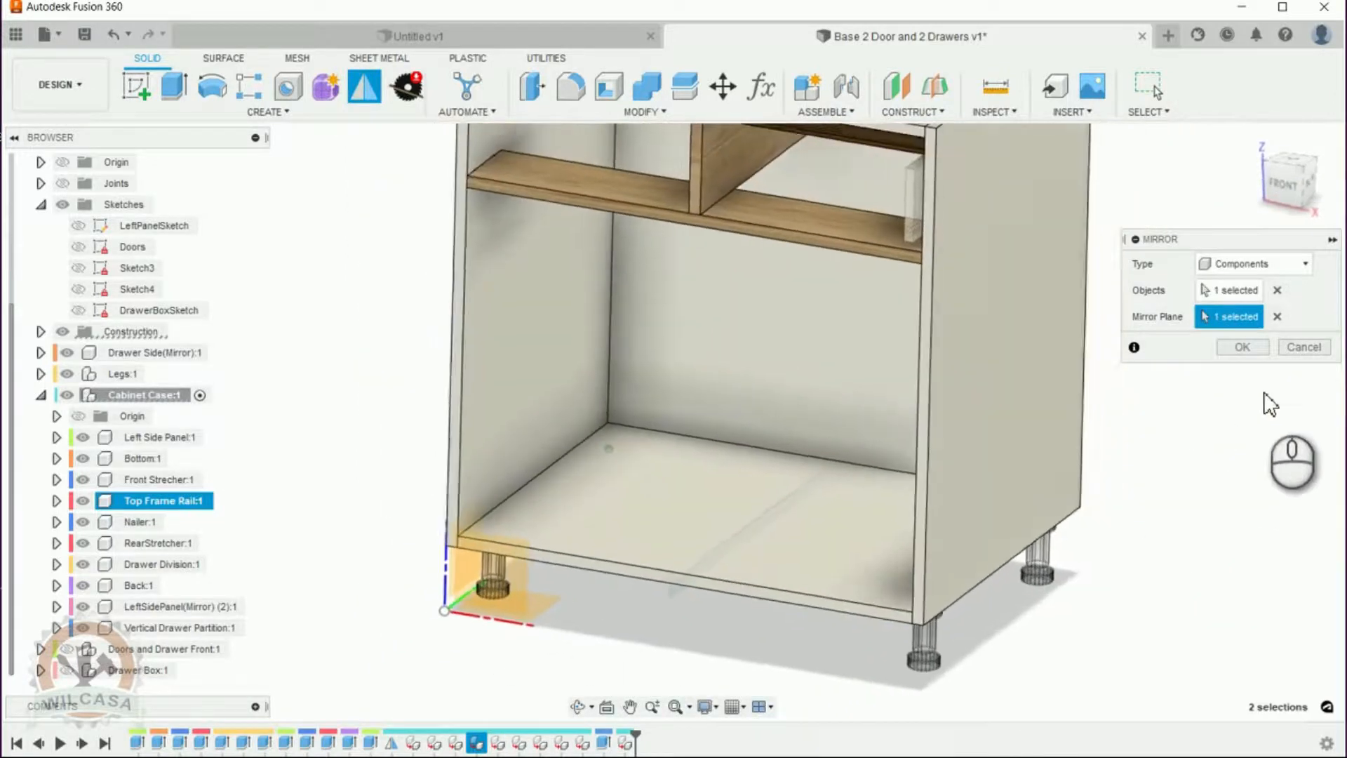
pyautogui.click(1248, 351)
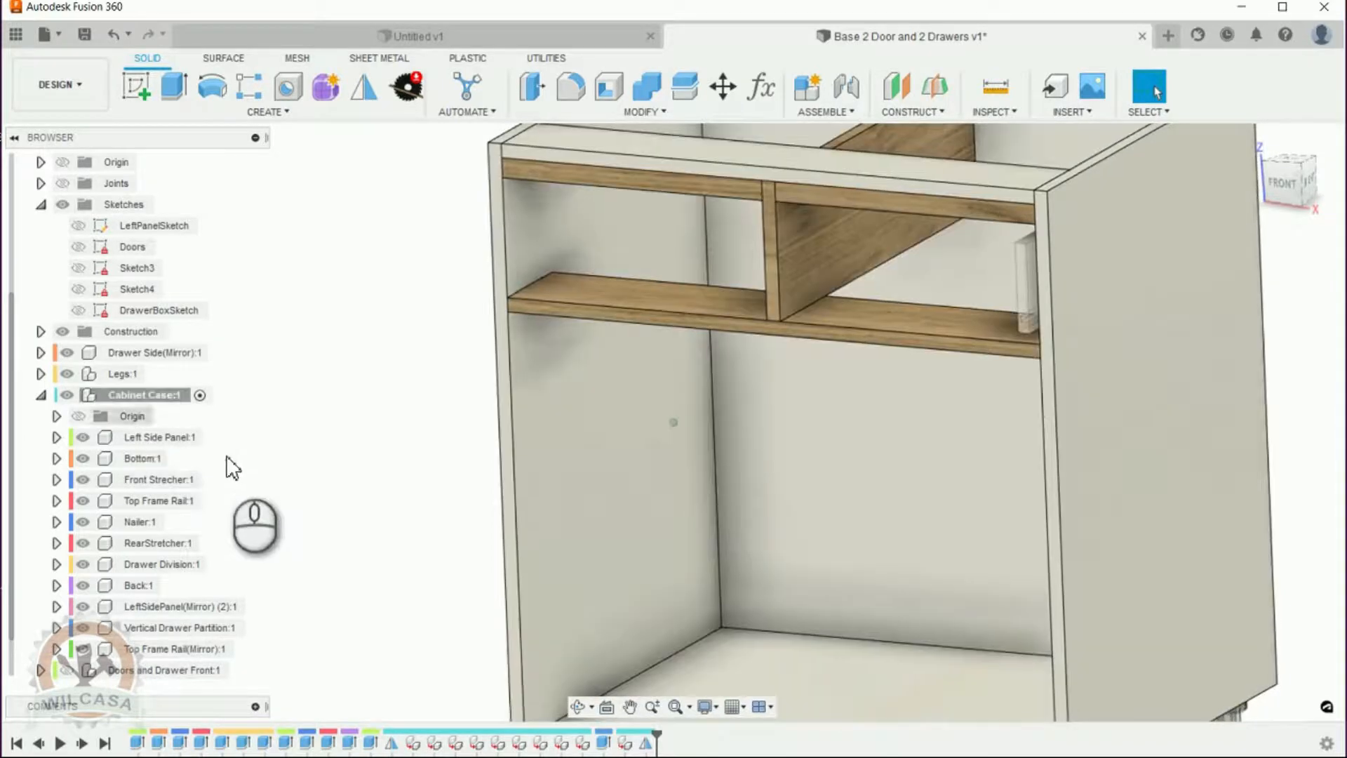
pyautogui.click(229, 457)
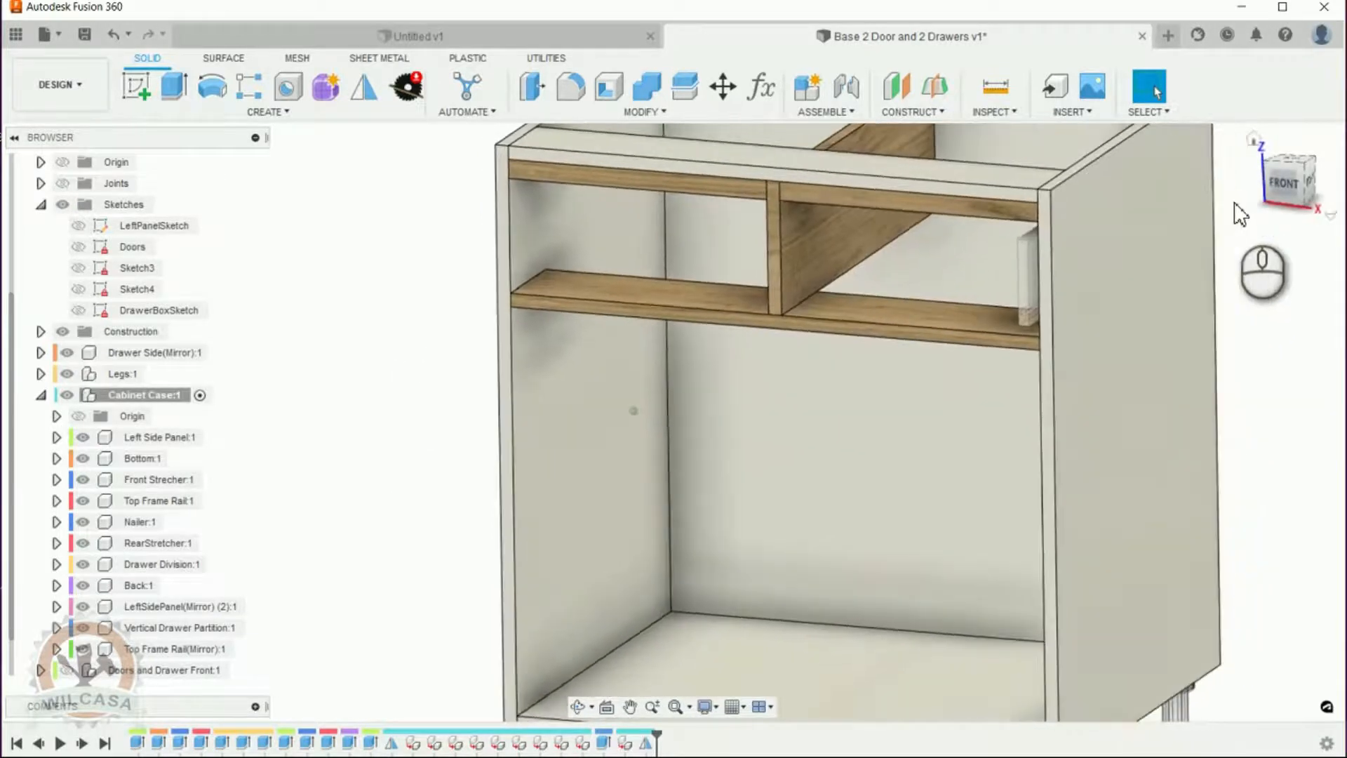
pyautogui.click(1244, 323)
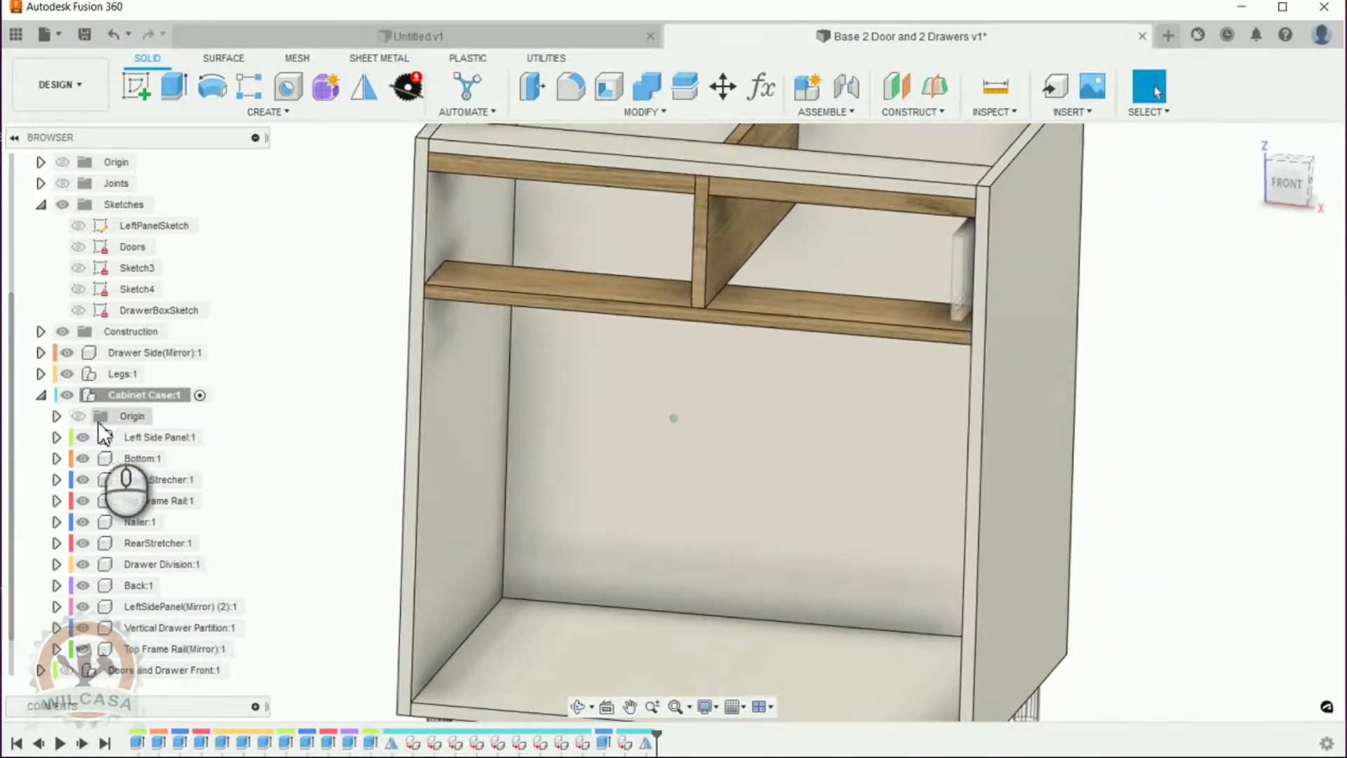
# Collapse the Cabinet Case component's contents and activate the top-level cabinet assembly.
pyautogui.click(40, 396)
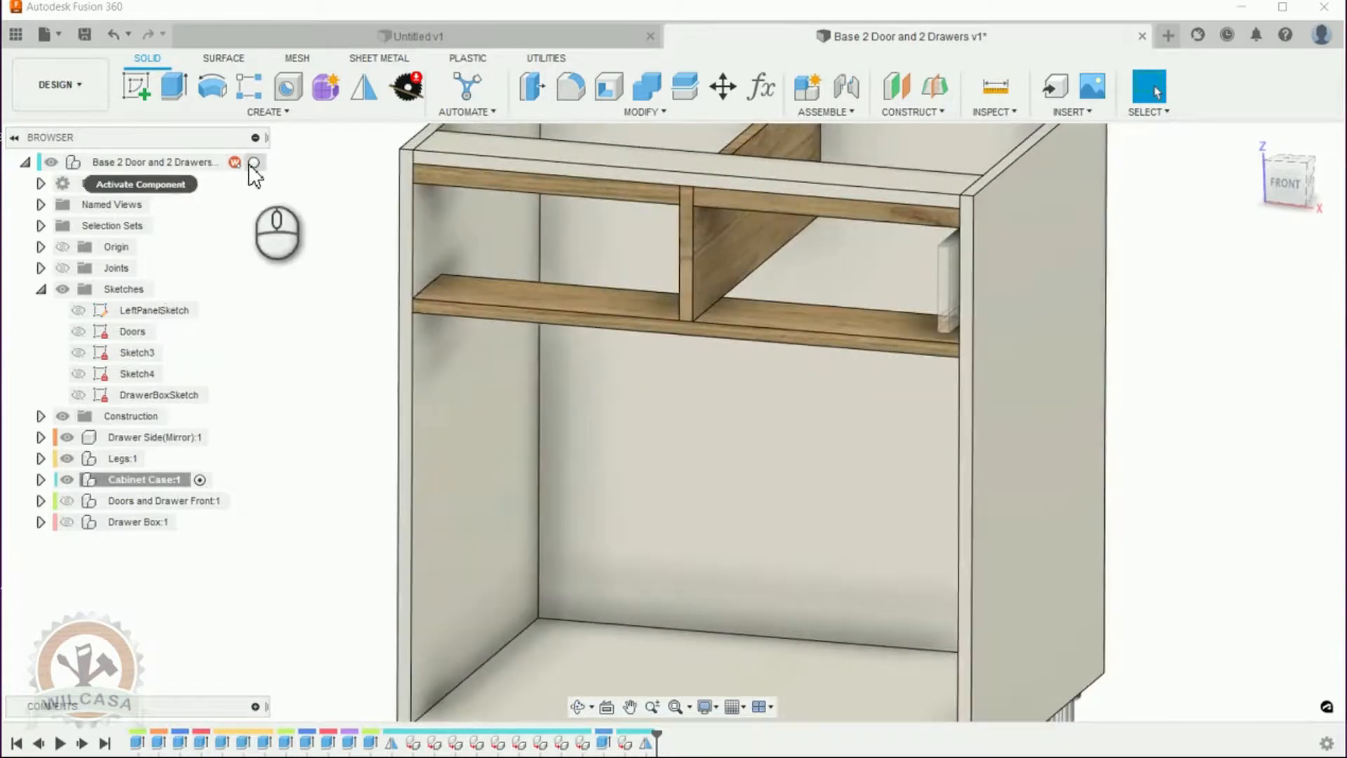
pyautogui.click(254, 163)
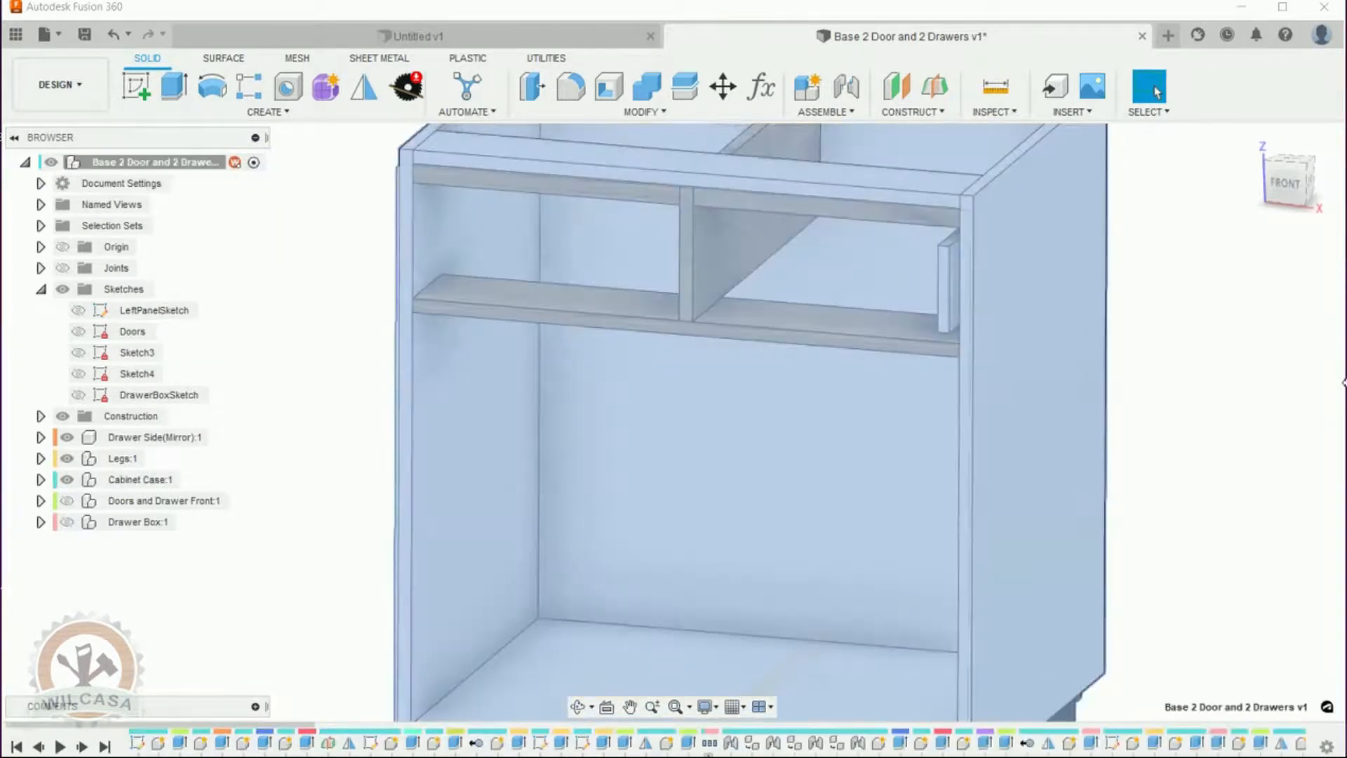
pyautogui.click(1205, 377)
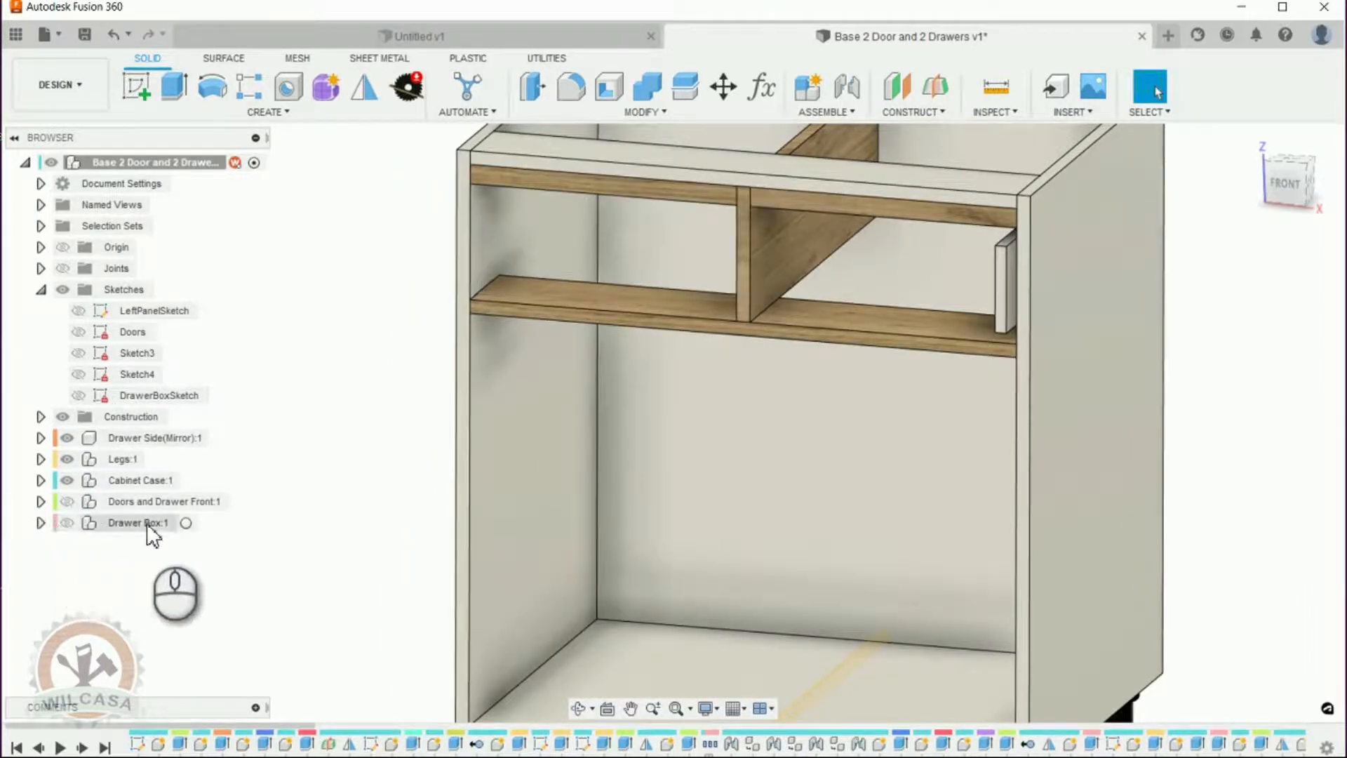
# Activate the Drawer Box component and delete the stray Drawer Side(Mirror) component from the top level of the assembly.
pyautogui.click(186, 523)
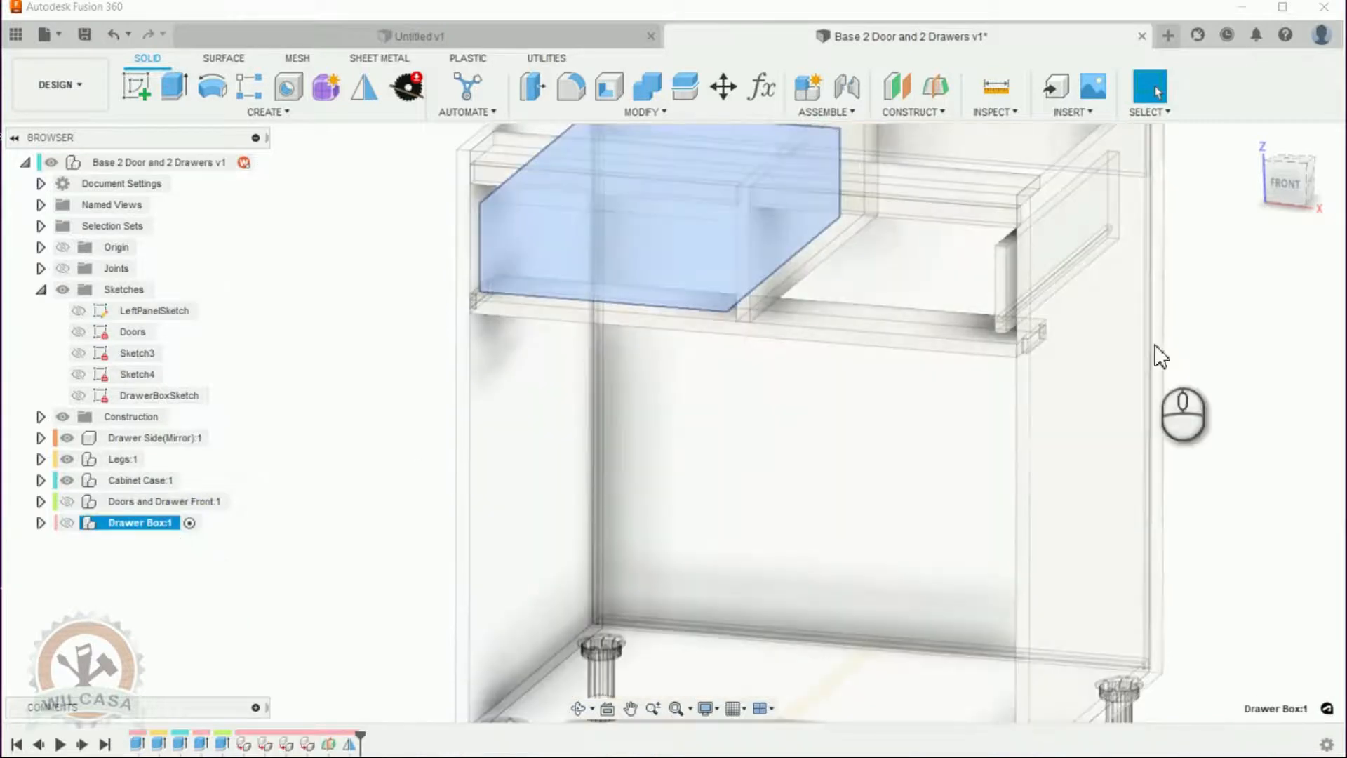
pyautogui.click(1235, 341)
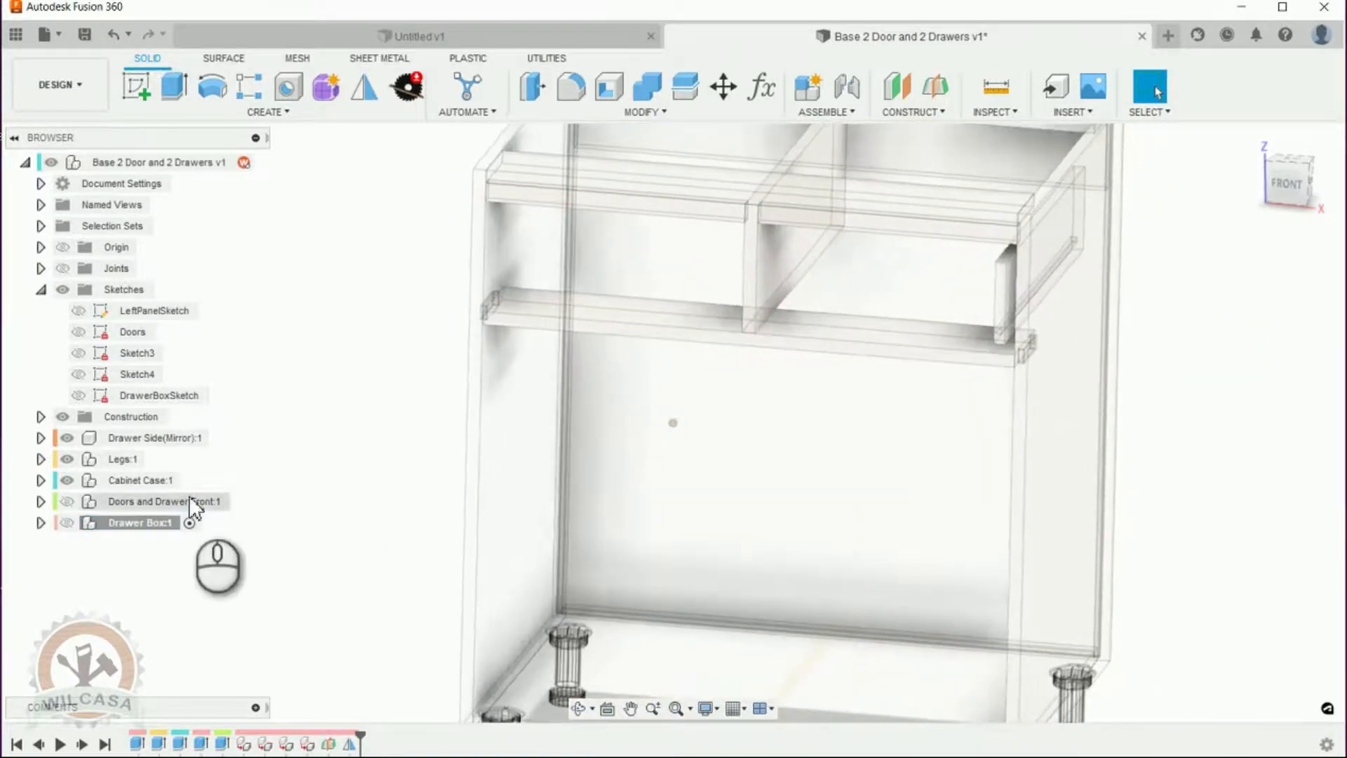
pyautogui.click(135, 439)
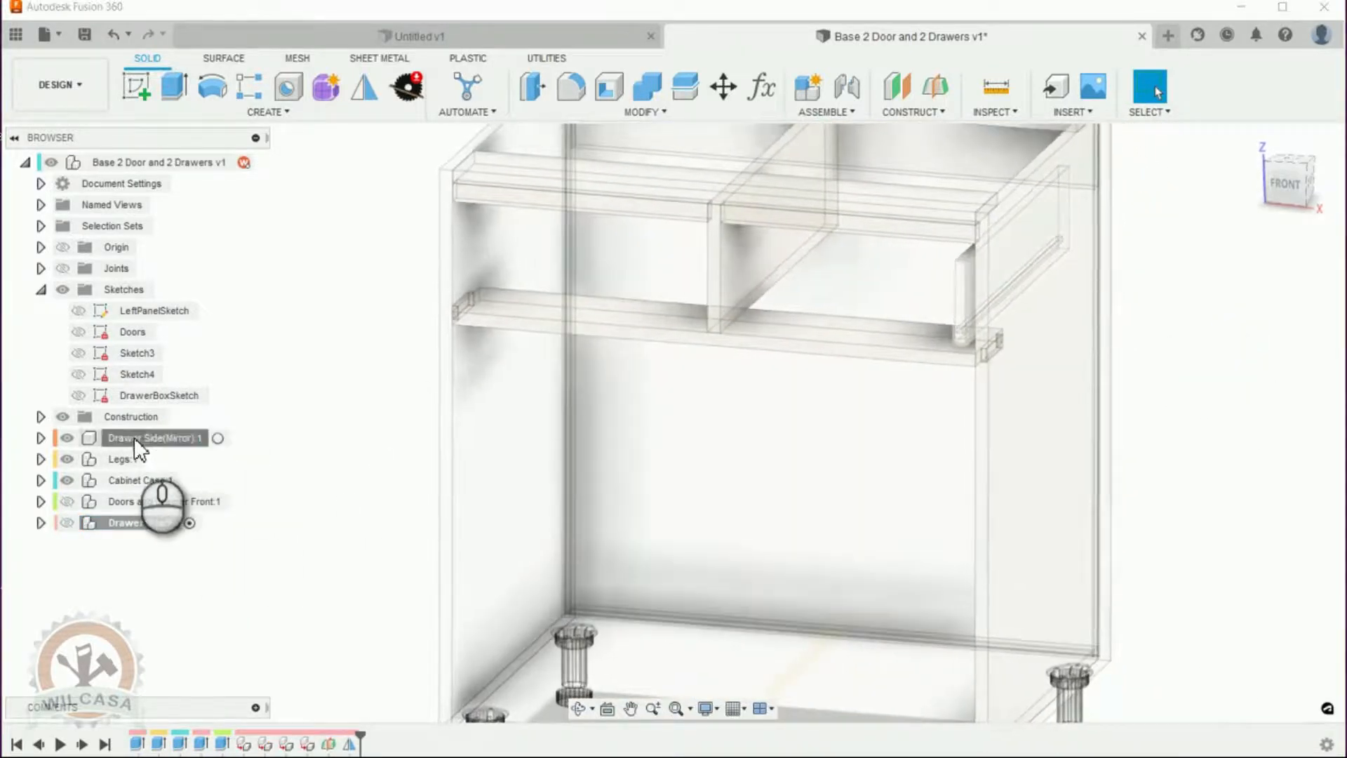
pyautogui.rightClick(136, 440)
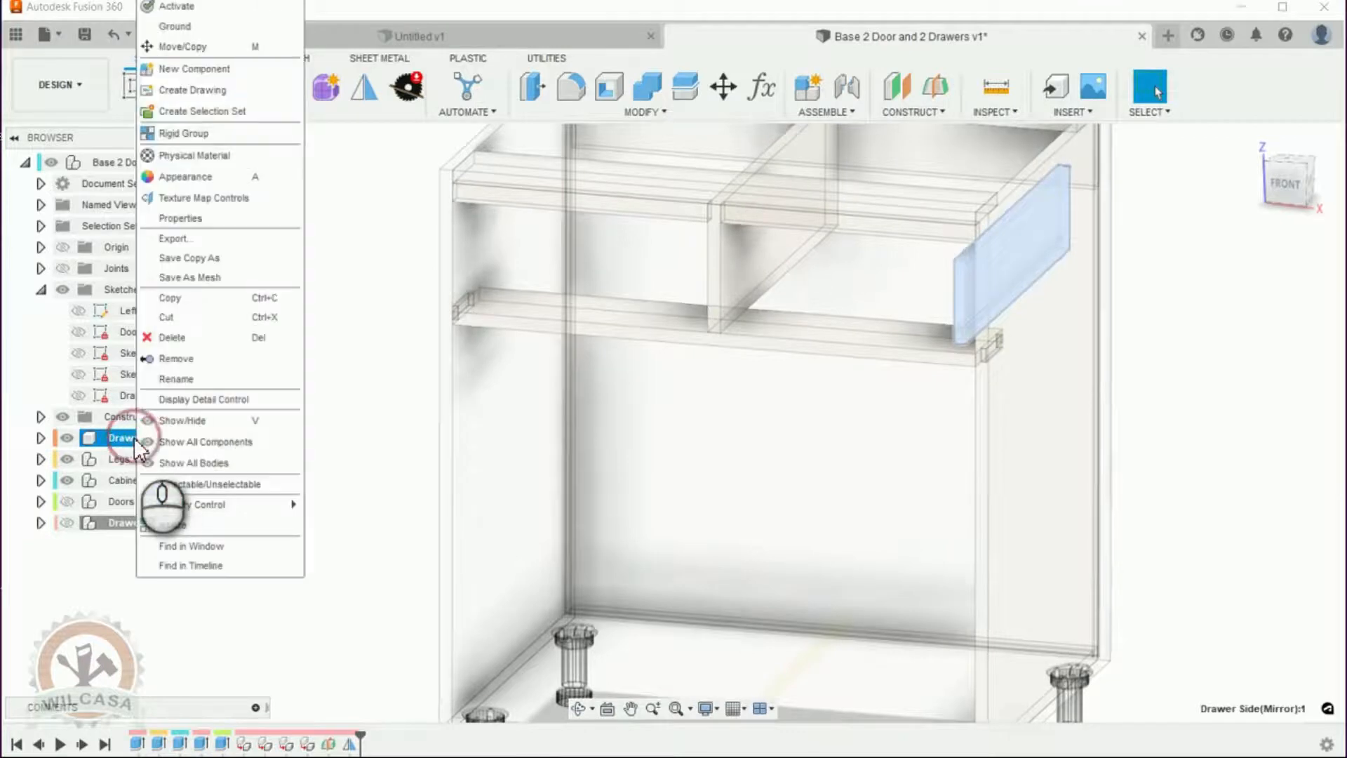
pyautogui.click(163, 338)
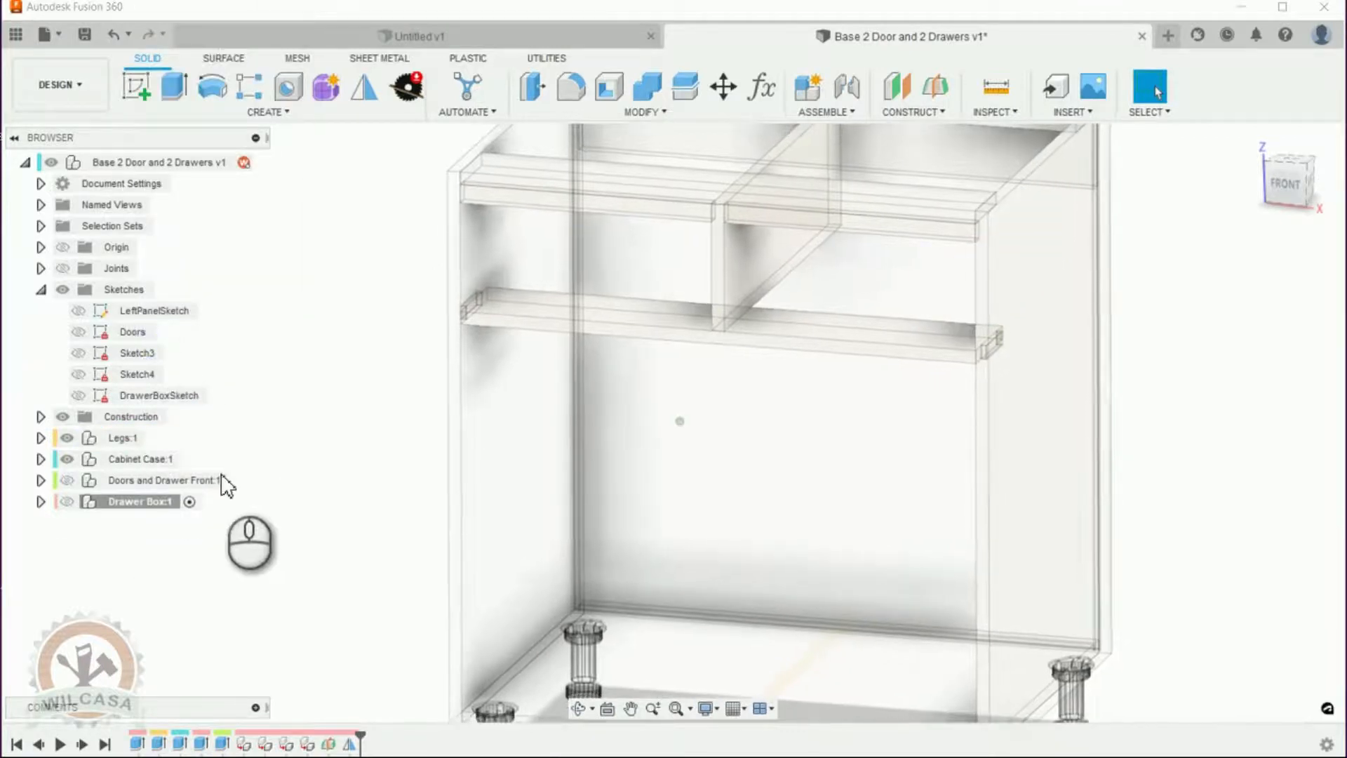
# Show the Drawer Box component inside the cabinet and activate the top-level cabinet assembly.
pyautogui.click(81, 502)
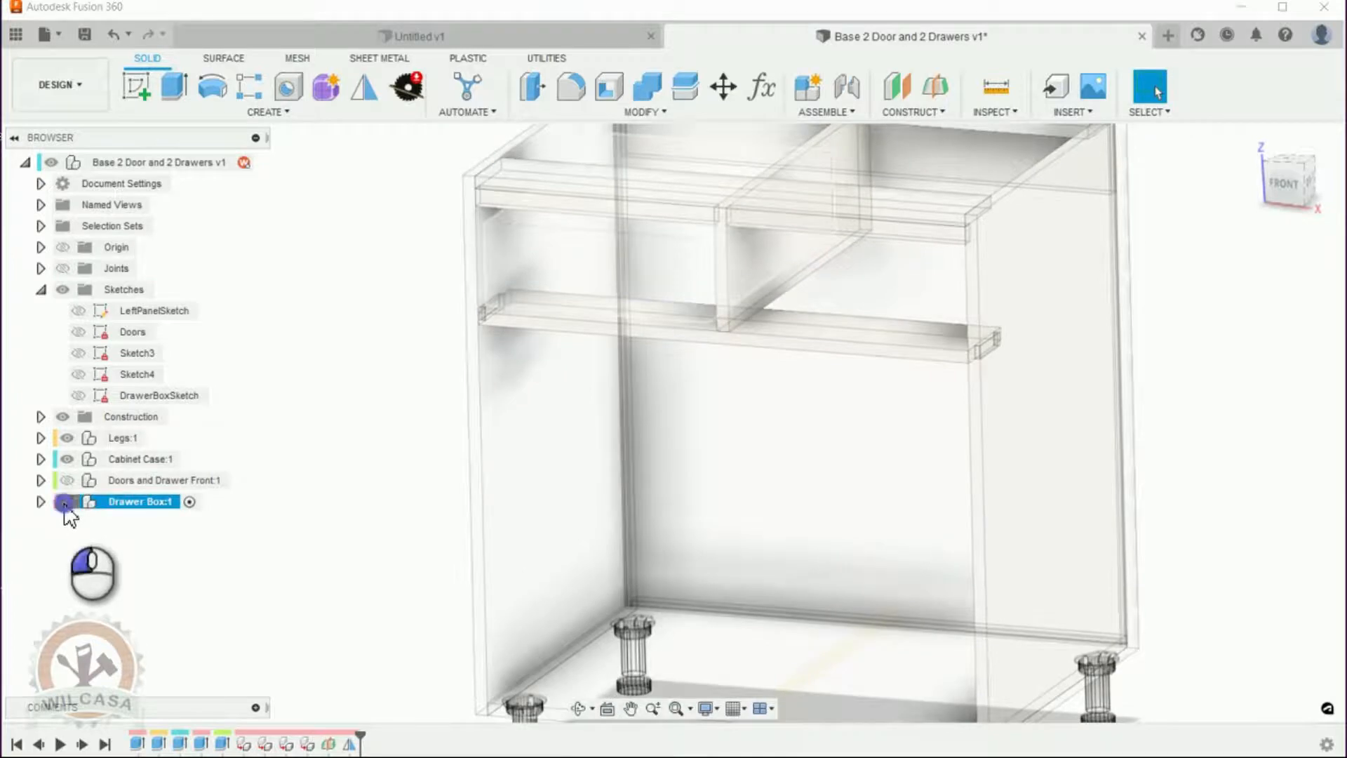
pyautogui.click(65, 503)
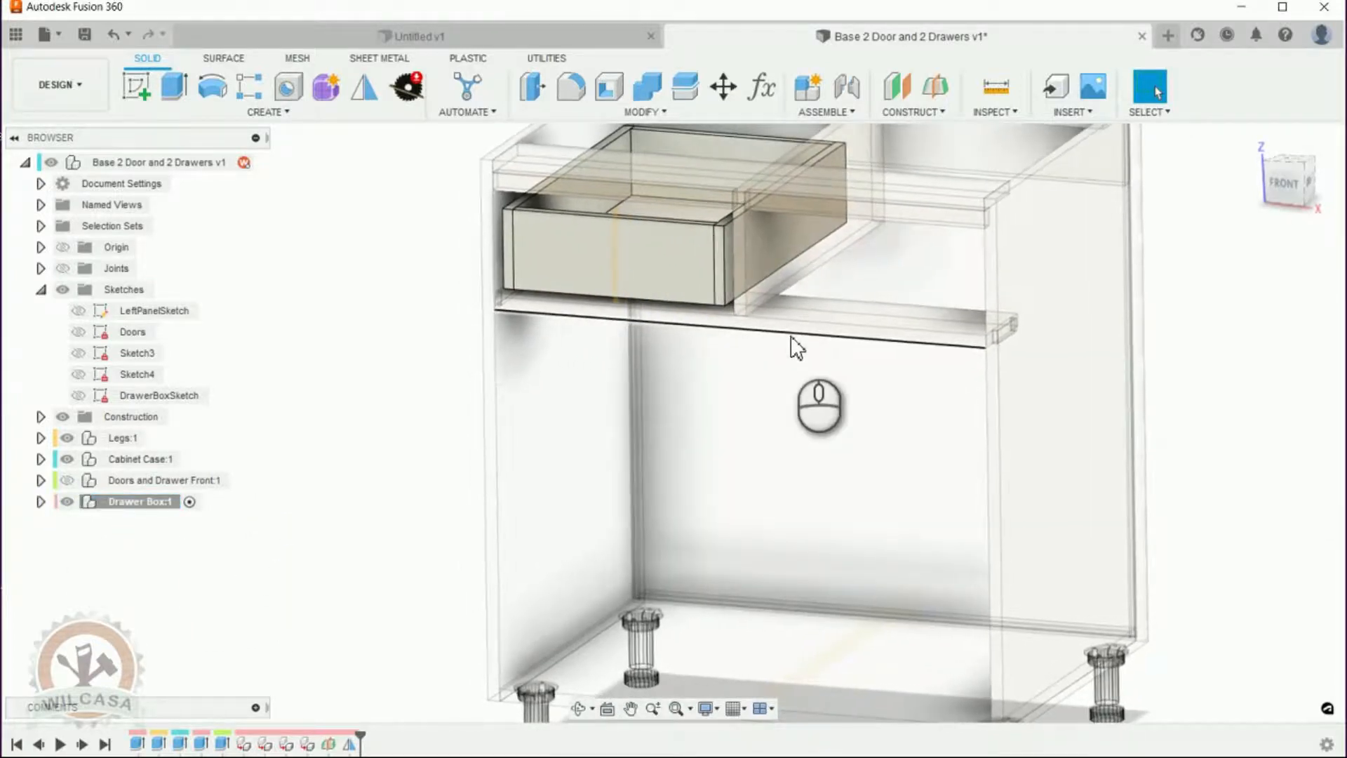
pyautogui.scroll(3, 763, 220)
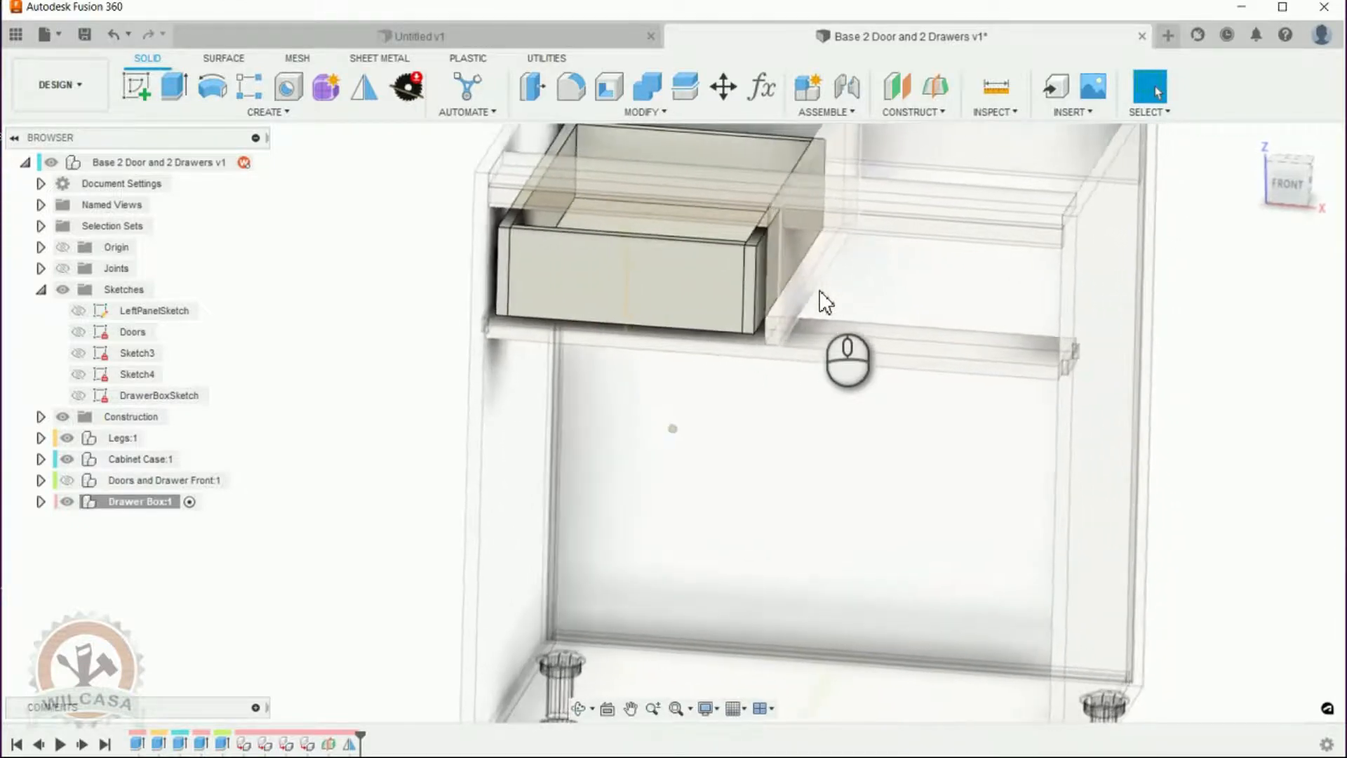
pyautogui.click(254, 162)
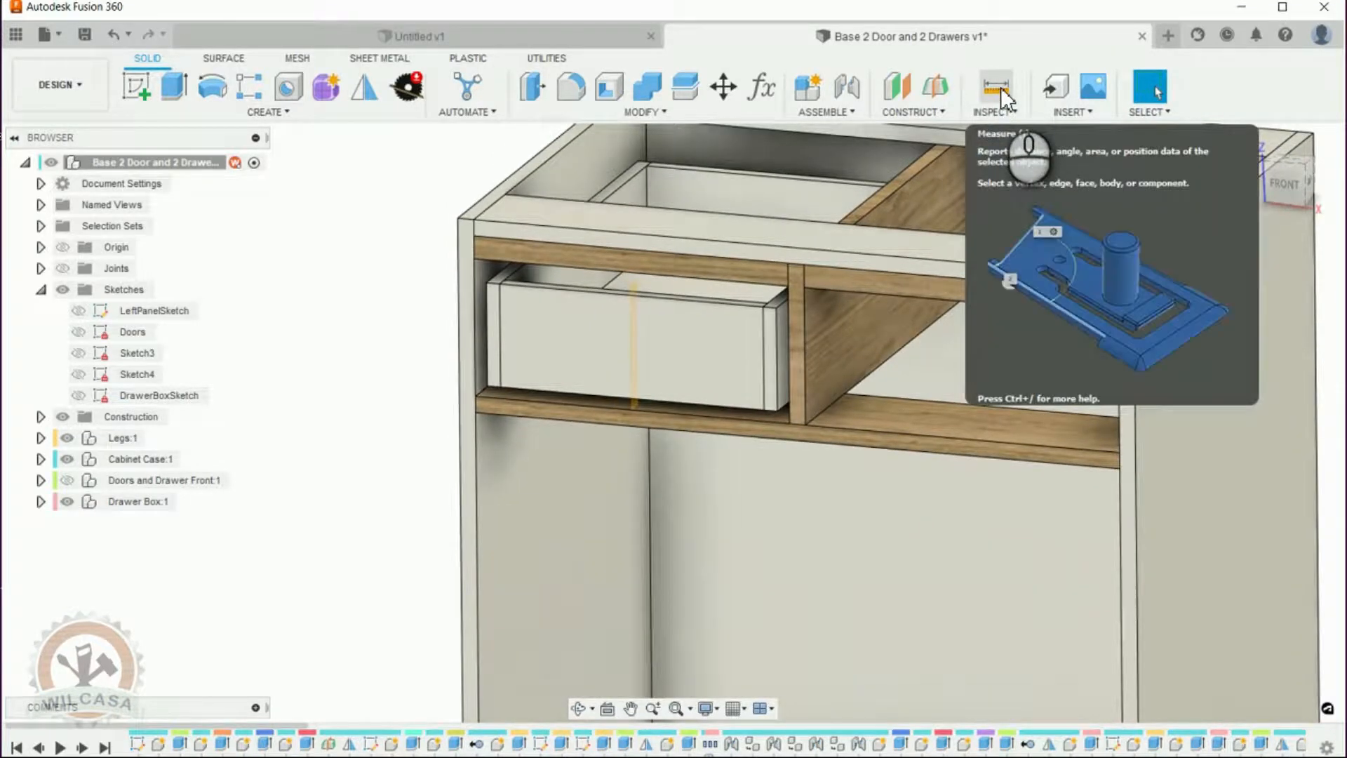
# Measure the gap between the cabinet's left side panel and the outer face of the drawer box's left side.
pyautogui.click(1000, 87)
pyautogui.scroll(3, 538, 267)
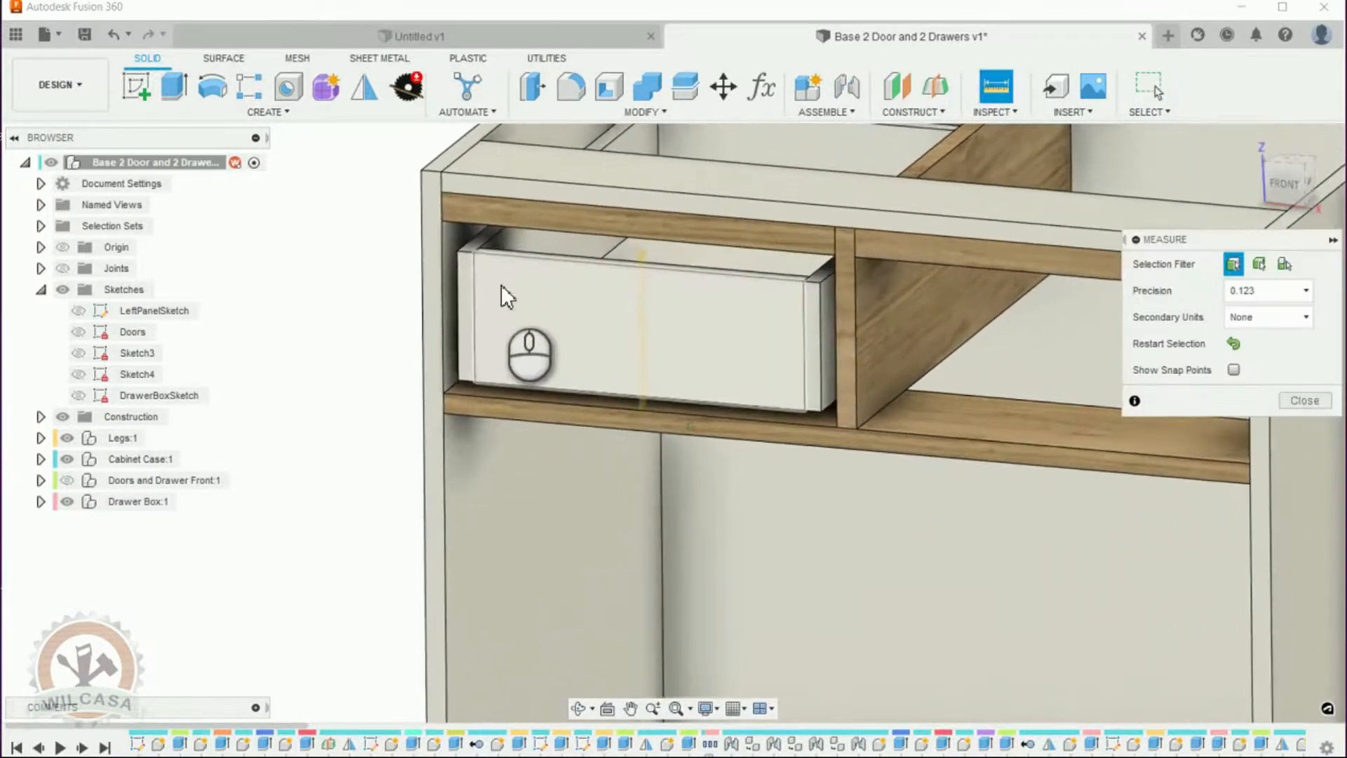
pyautogui.scroll(4, 501, 284)
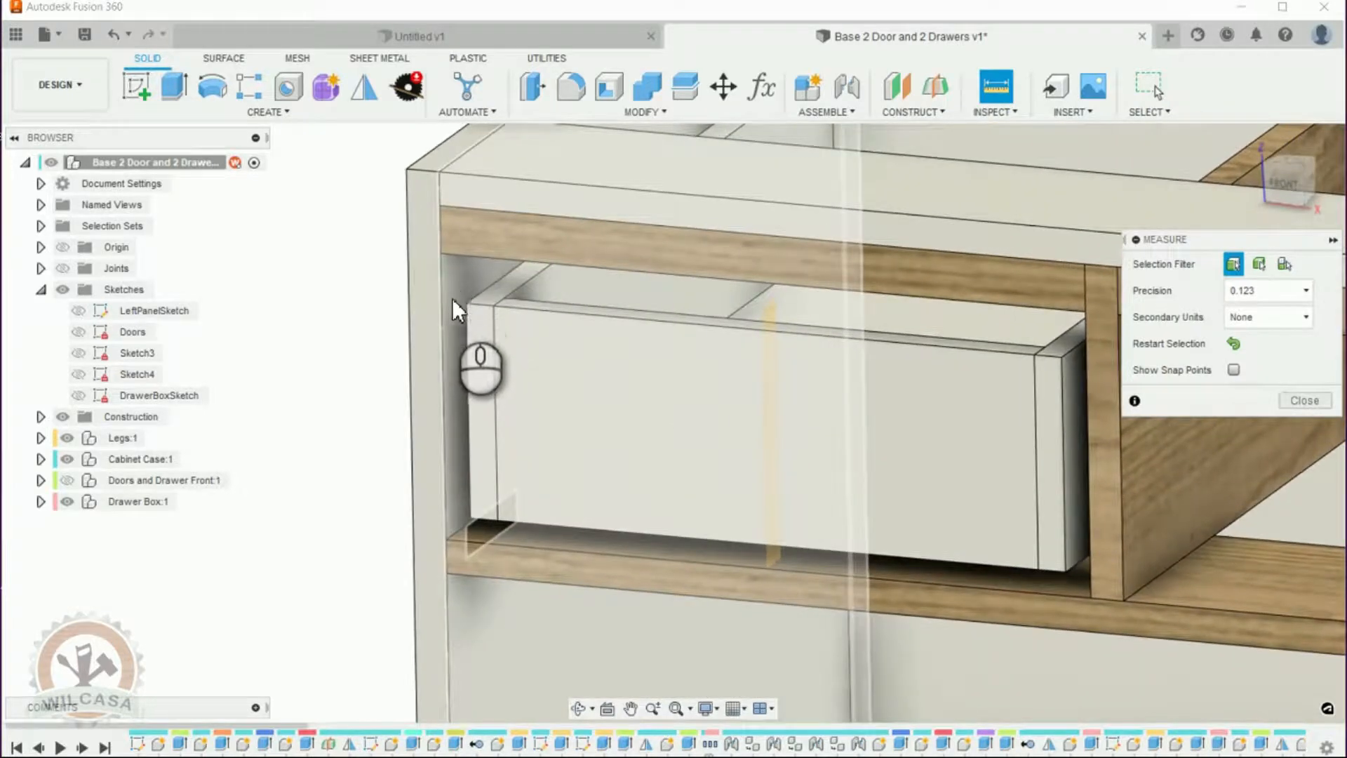
pyautogui.click(452, 286)
pyautogui.keyDown('shift'); pyautogui.moveTo(525, 331); pyautogui.dragTo(496, 364, button='middle'); pyautogui.keyUp('shift')
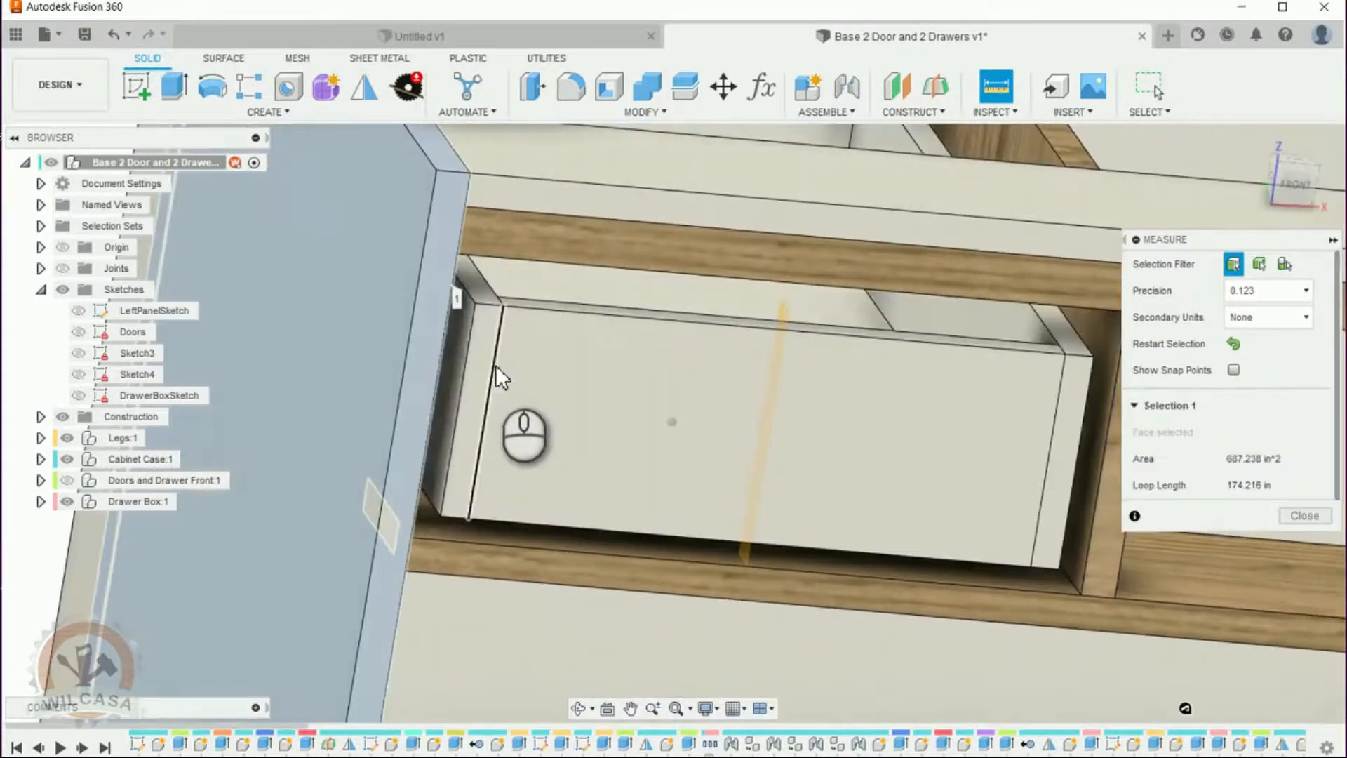
pyautogui.click(460, 335)
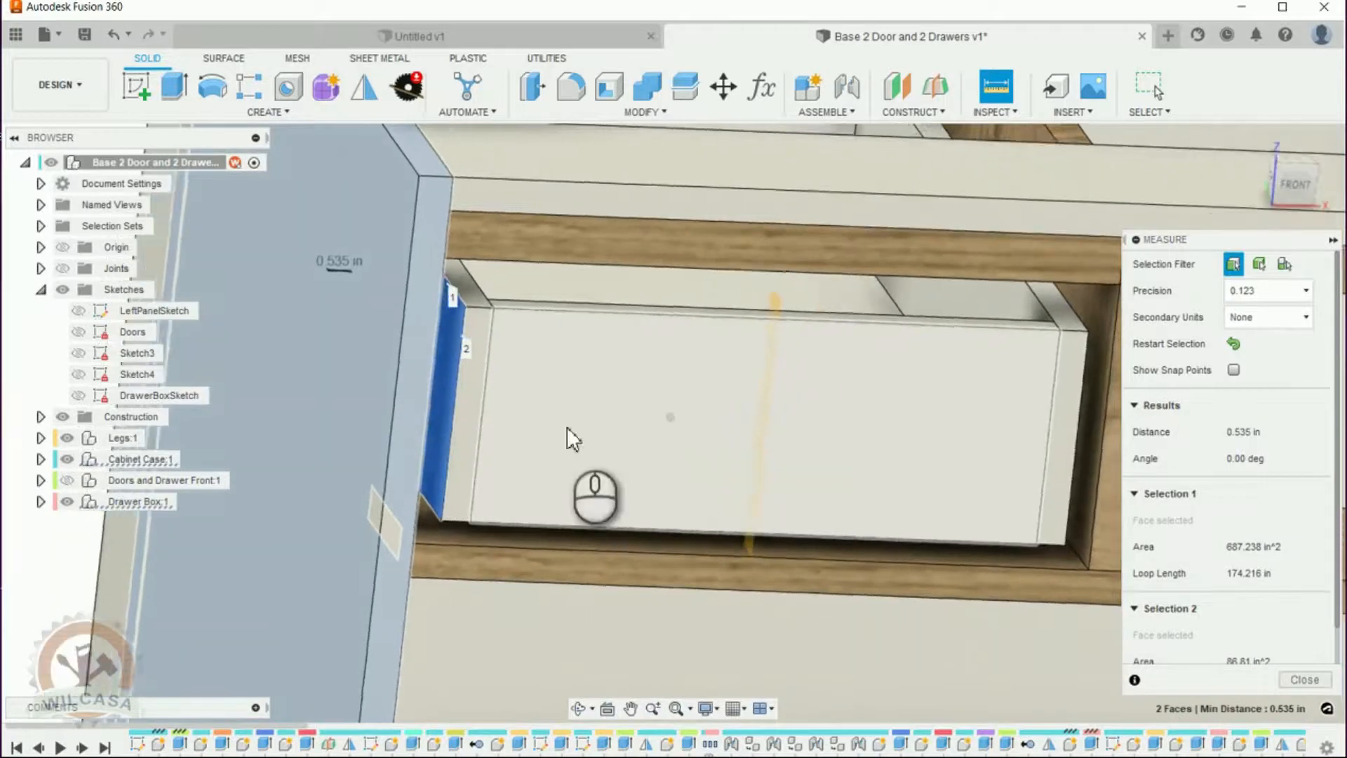
pyautogui.keyDown('shift'); pyautogui.moveTo(566, 429); pyautogui.dragTo(709, 121, button='middle'); pyautogui.keyUp('shift')
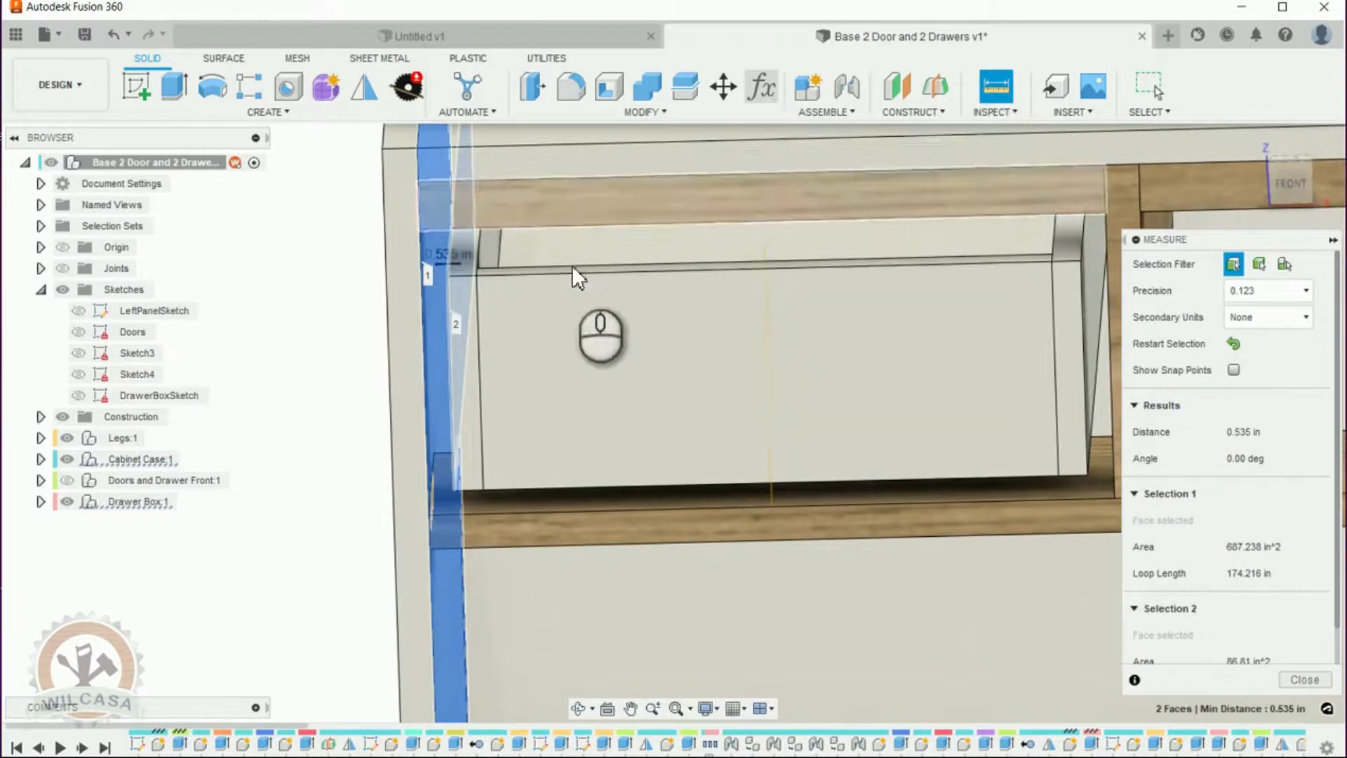
pyautogui.keyDown('shift'); pyautogui.moveTo(545, 271); pyautogui.dragTo(436, 265, button='middle'); pyautogui.keyUp('shift')
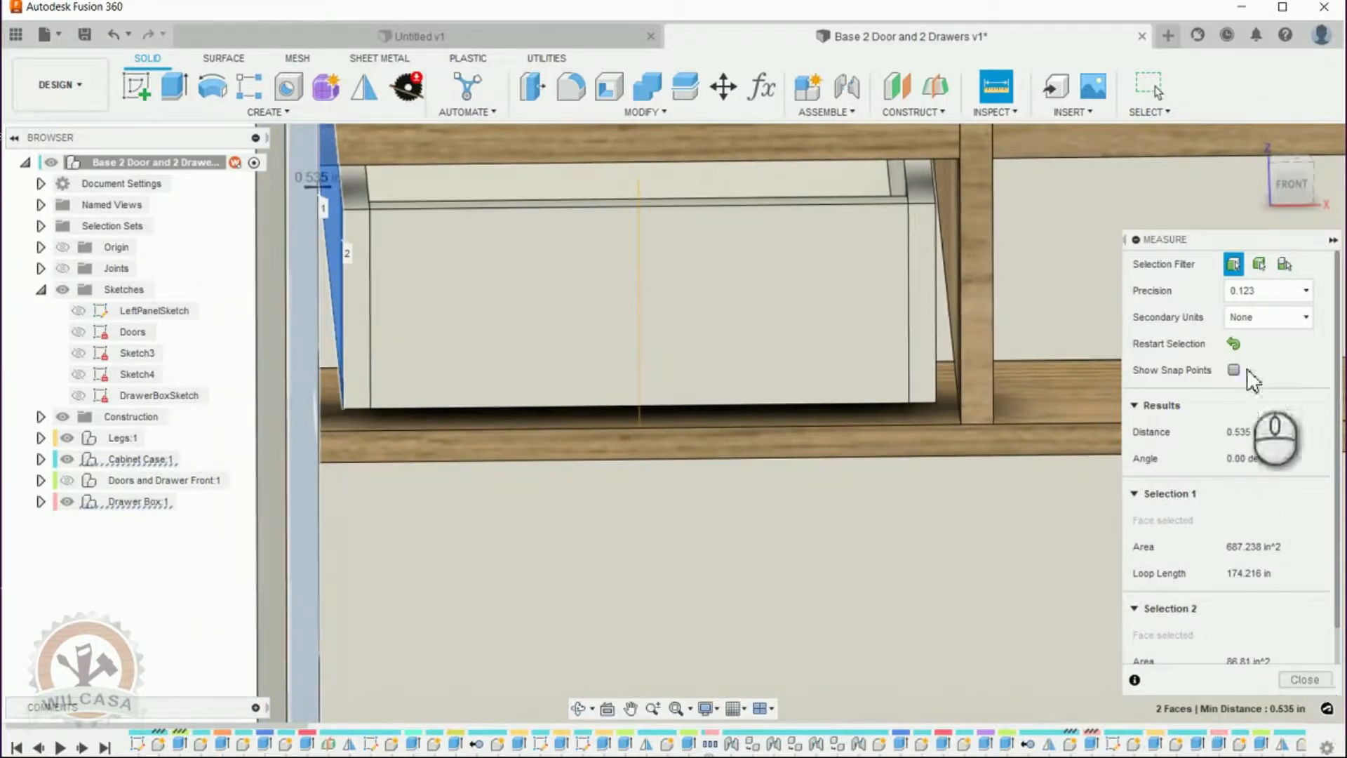
# Measure the gap between the drawer box's right side and the vertical partition, and close the measurement.
pyautogui.click(1234, 343)
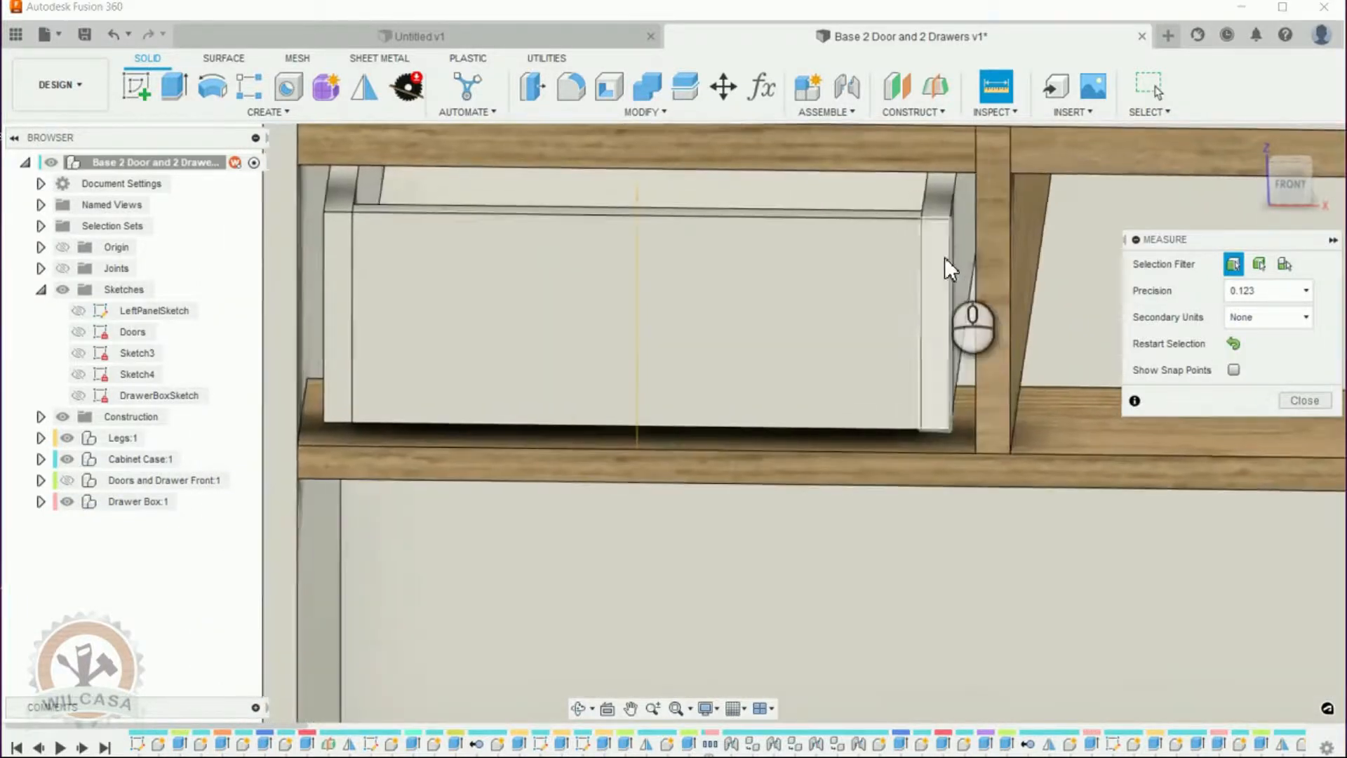
pyautogui.click(923, 254)
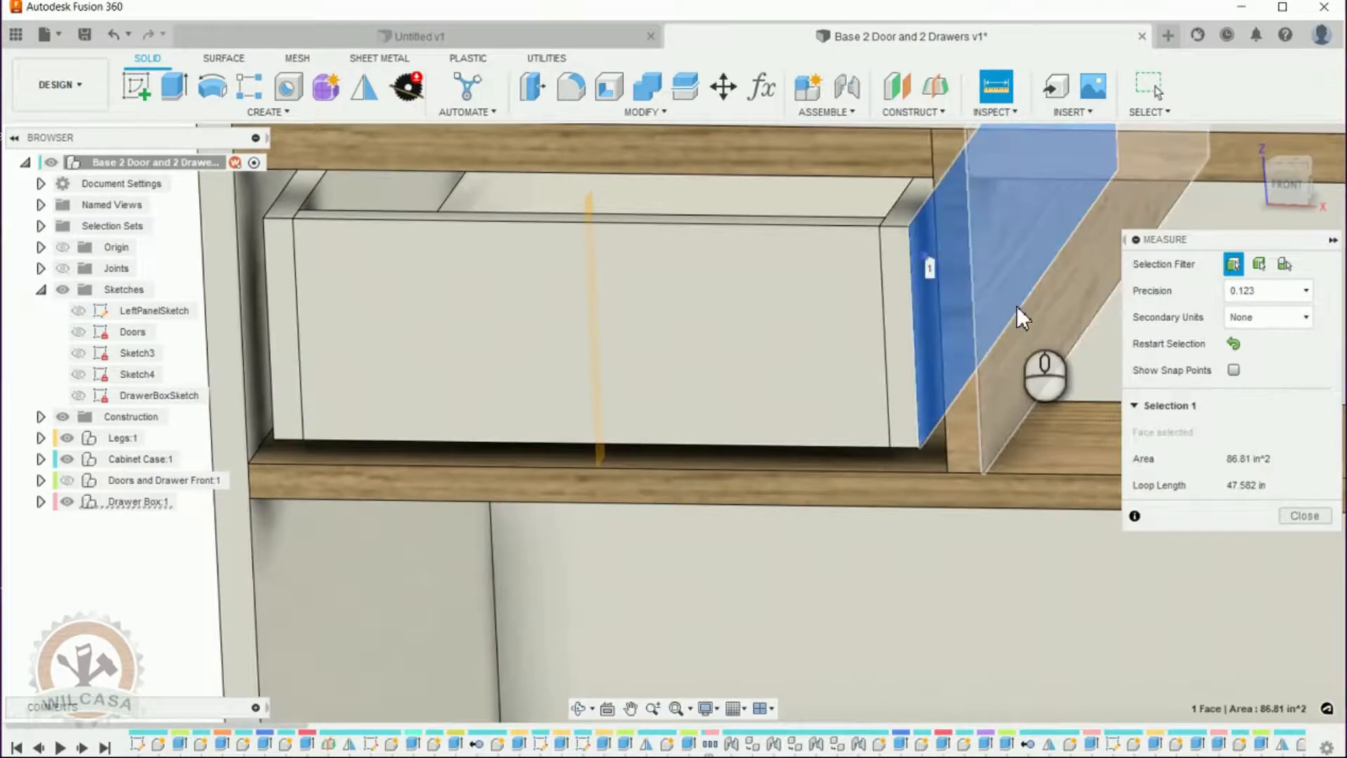
pyautogui.keyDown('shift'); pyautogui.moveTo(1011, 297); pyautogui.dragTo(969, 268, button='middle'); pyautogui.keyUp('shift')
pyautogui.click(952, 242)
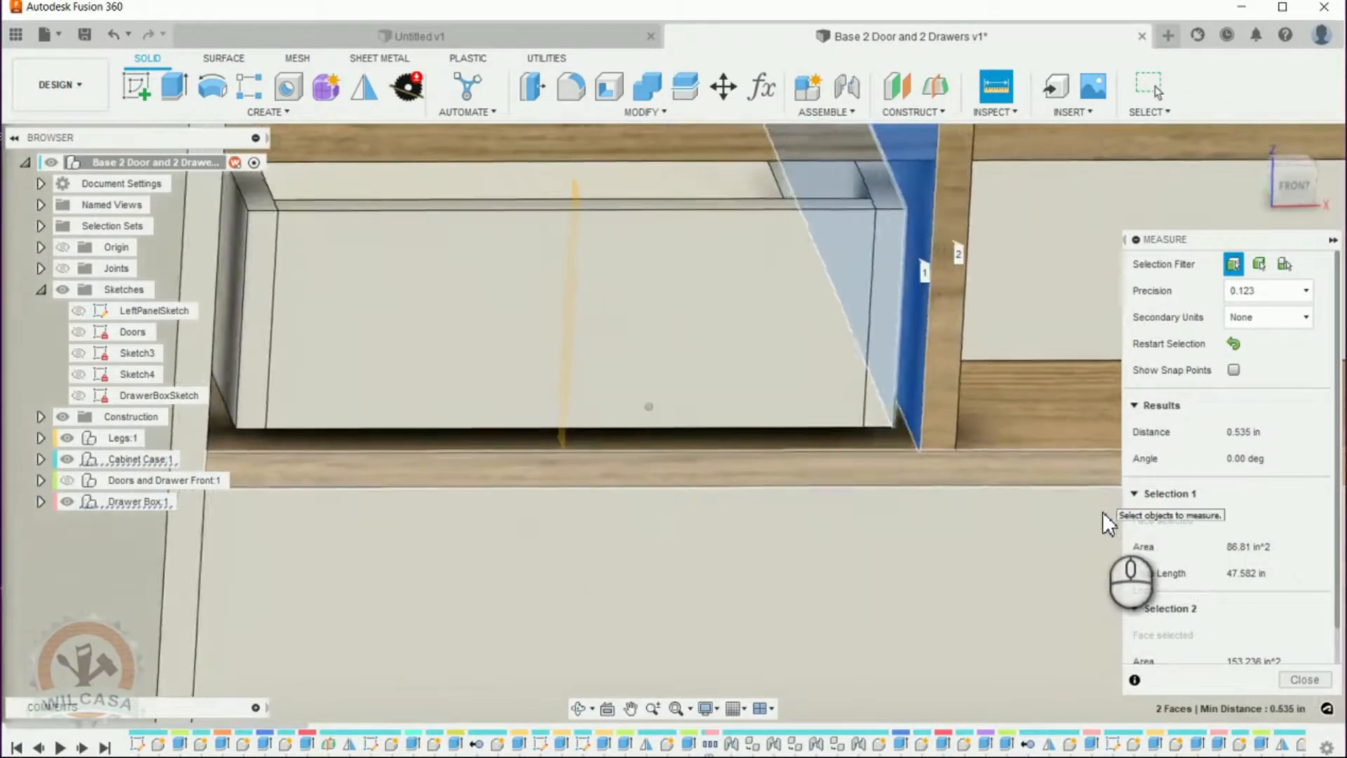
pyautogui.keyDown('shift'); pyautogui.moveTo(1103, 514); pyautogui.dragTo(1135, 426, button='middle'); pyautogui.keyUp('shift')
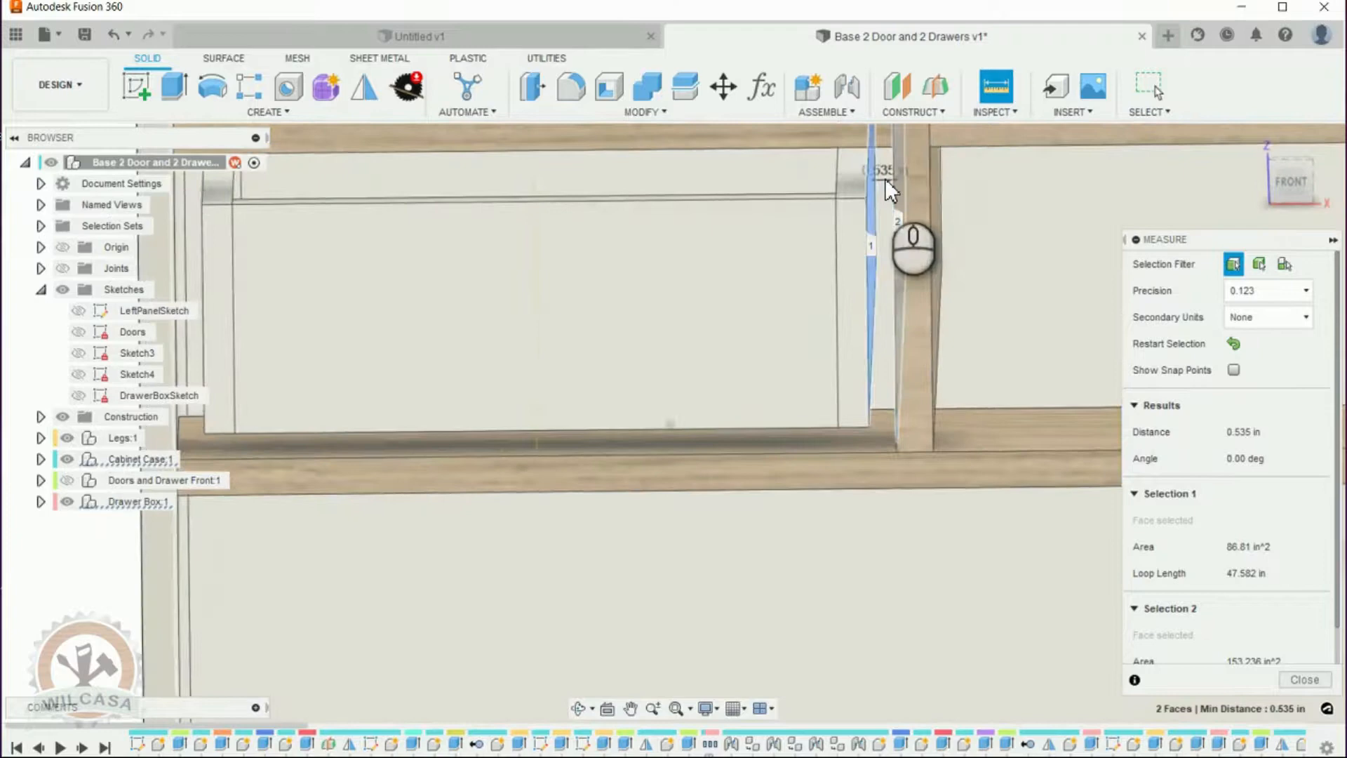
pyautogui.keyDown('shift'); pyautogui.moveTo(885, 178); pyautogui.dragTo(1221, 666, button='middle'); pyautogui.keyUp('shift')
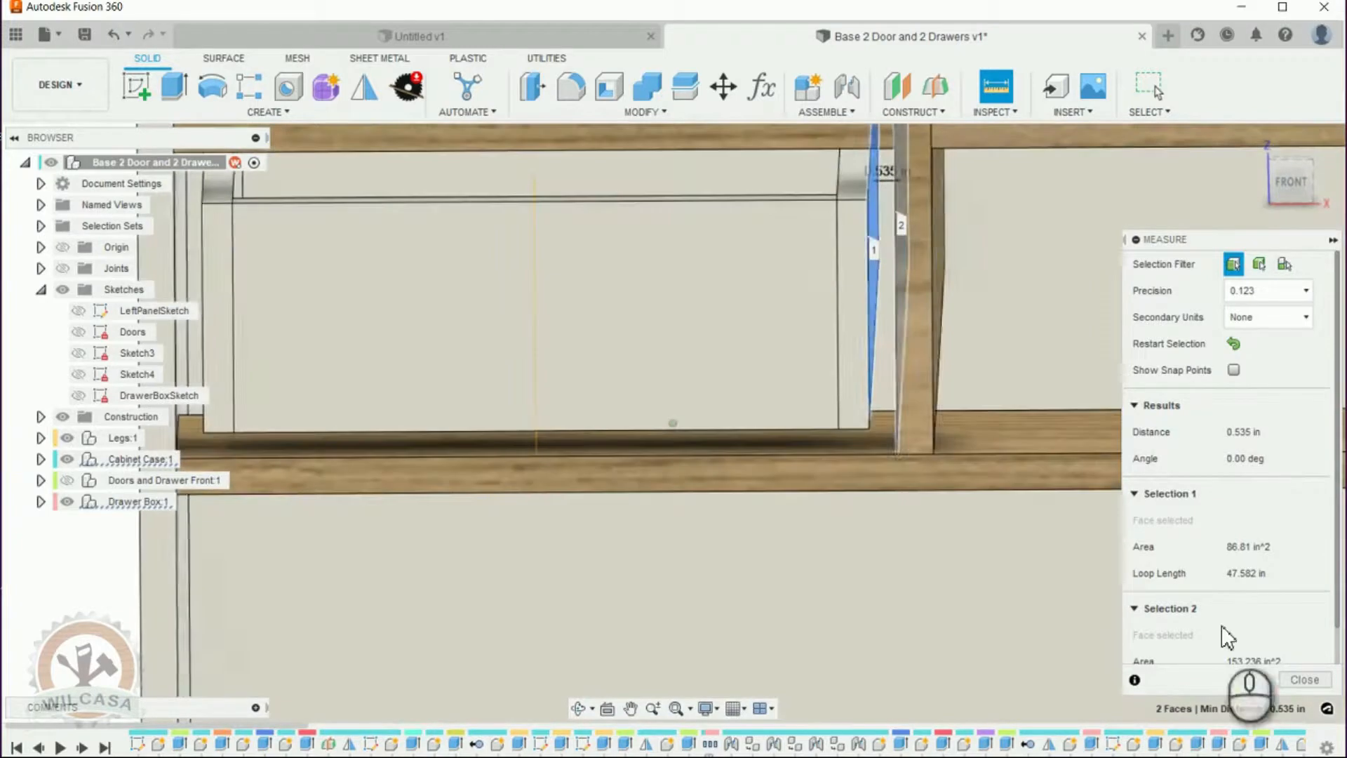
pyautogui.click(1304, 679)
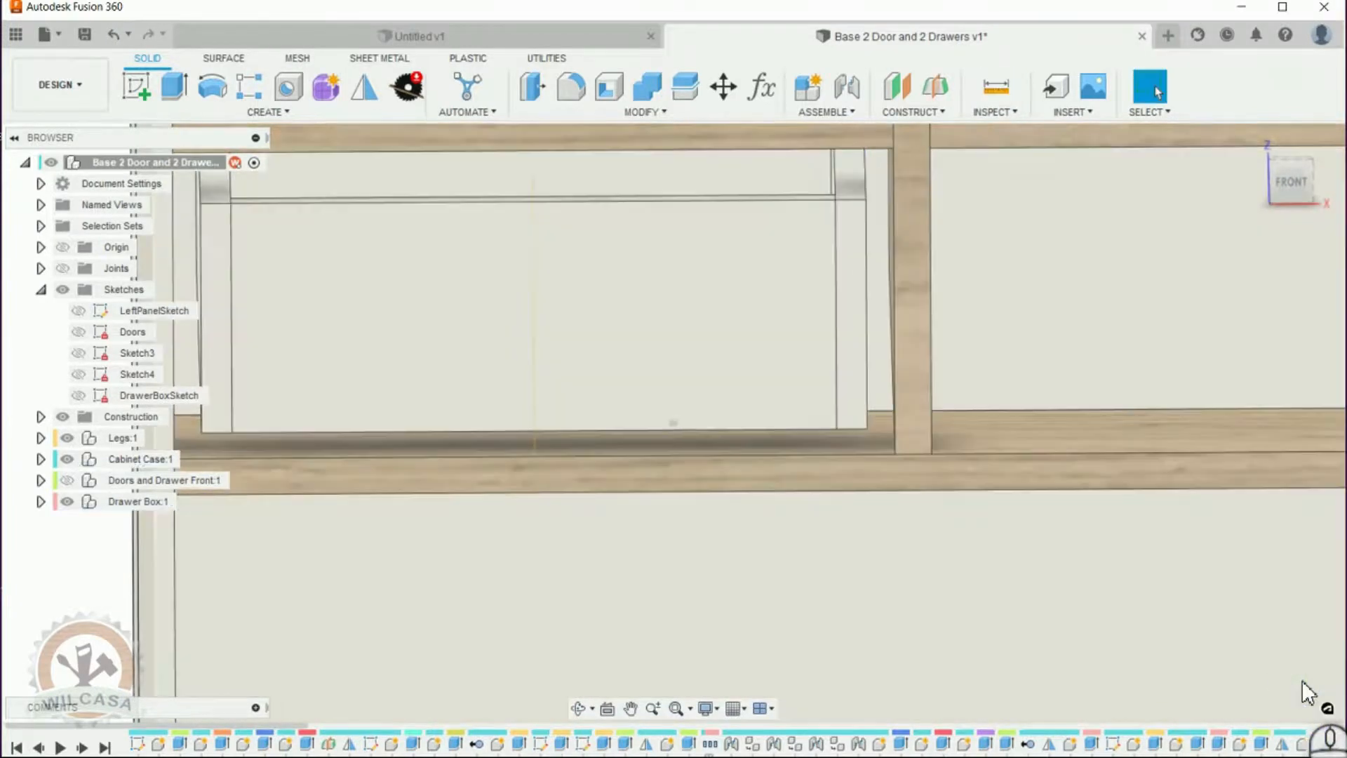
pyautogui.scroll(-5, 1271, 536)
pyautogui.keyDown('shift'); pyautogui.moveTo(1271, 536); pyautogui.dragTo(615, 275, button='middle'); pyautogui.keyUp('shift')
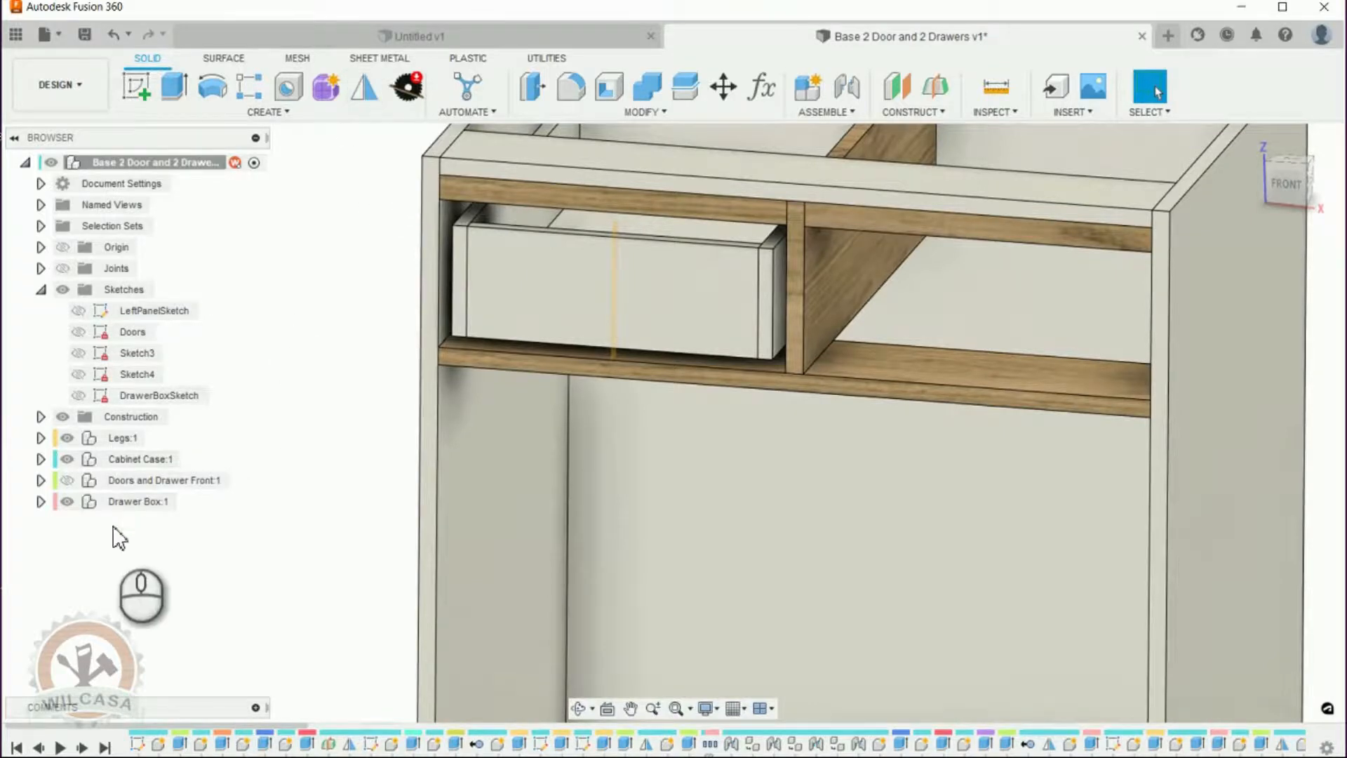
# Activate the Drawer Box component, expand its contents and rename it as Drawers Boxes.
pyautogui.click(186, 501)
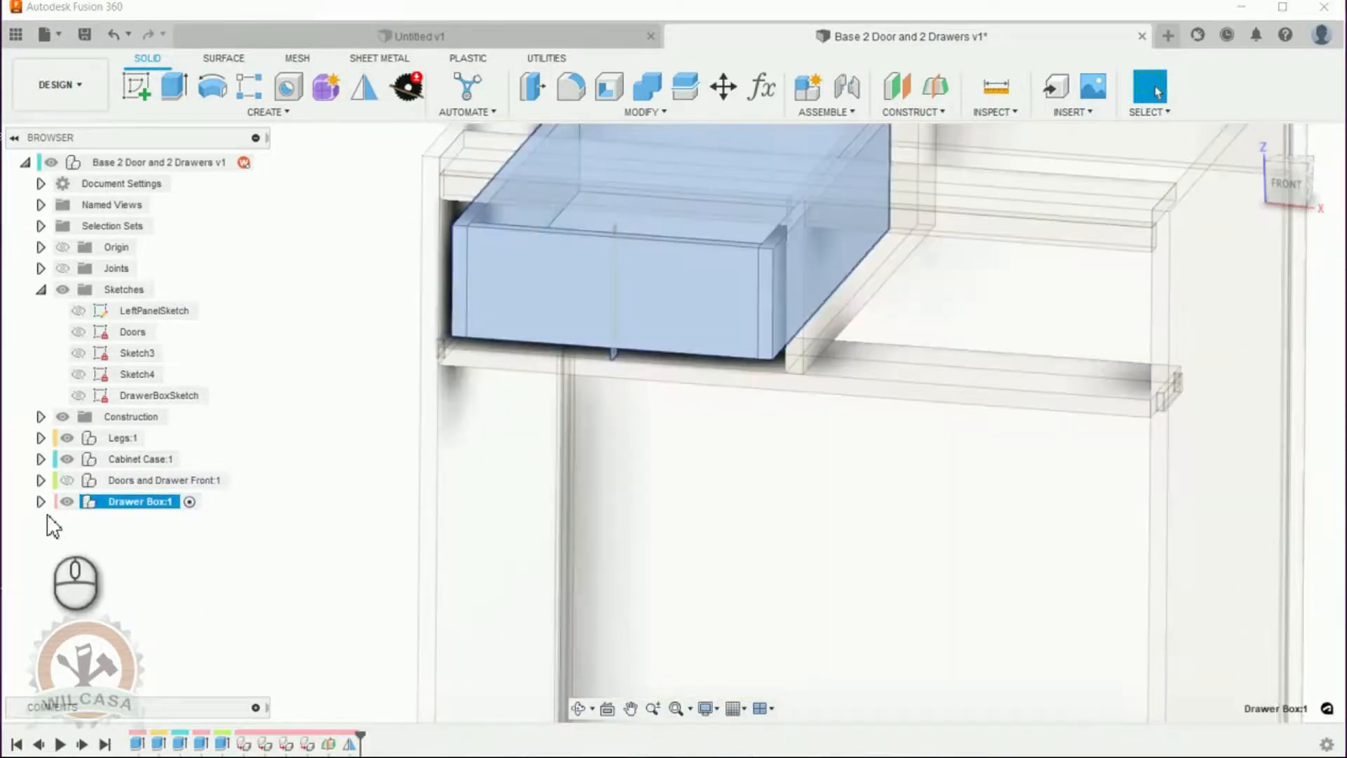
pyautogui.click(41, 502)
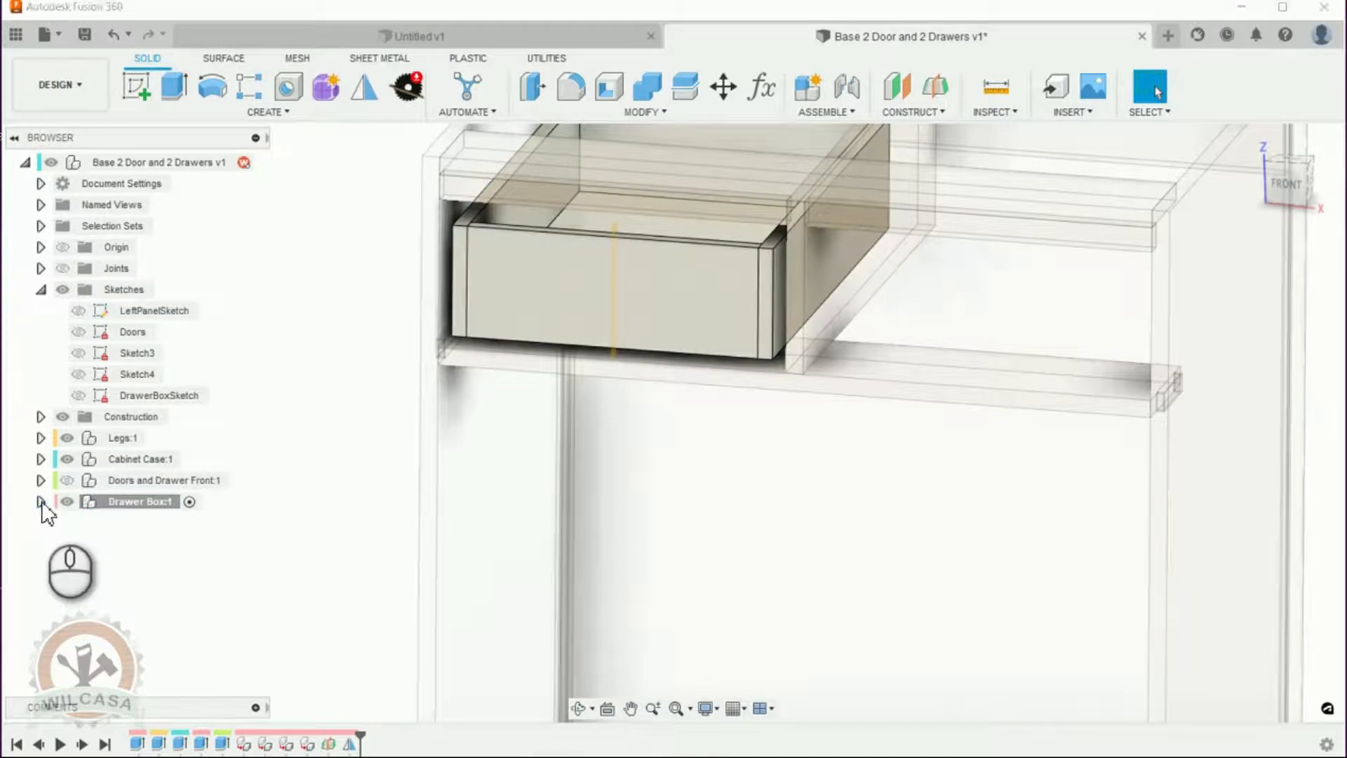
pyautogui.click(41, 501)
pyautogui.doubleClick(138, 501)
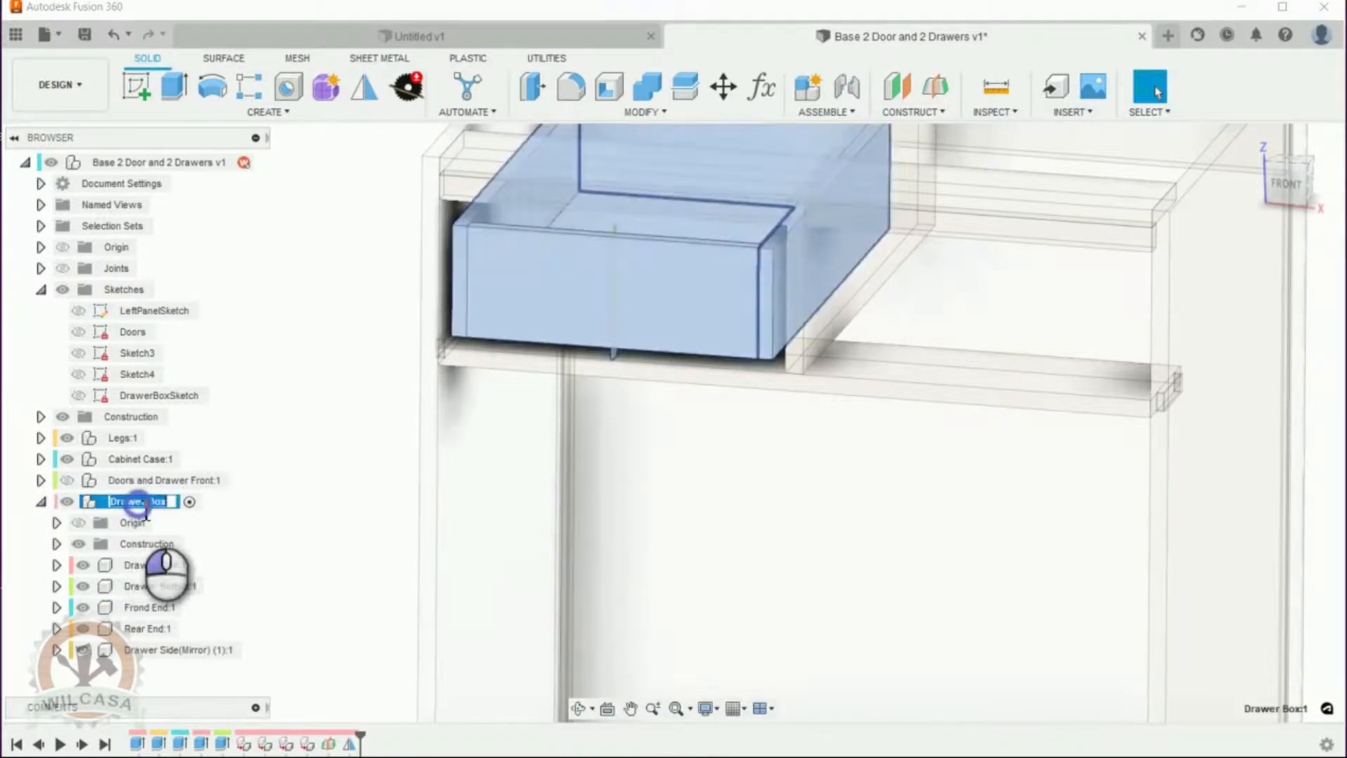
pyautogui.click(150, 502)
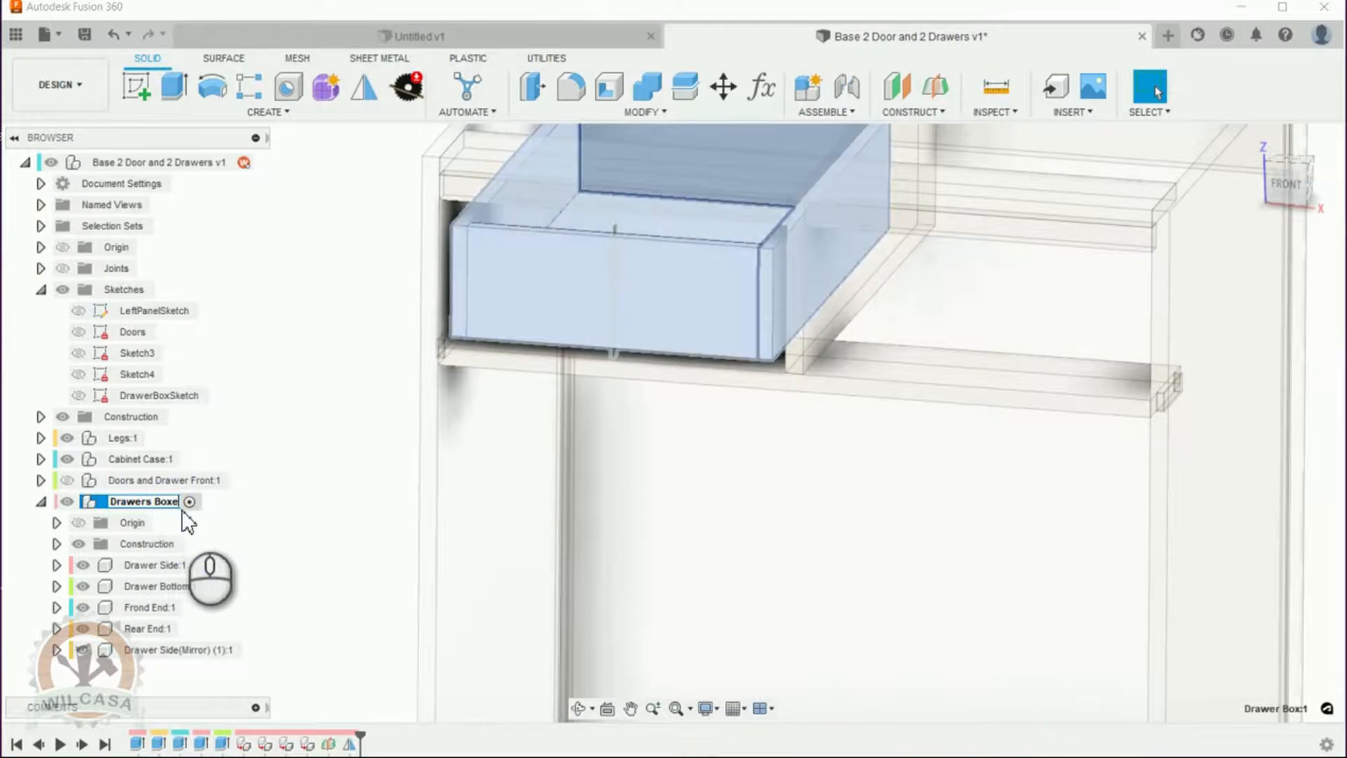
pyautogui.press('Return')
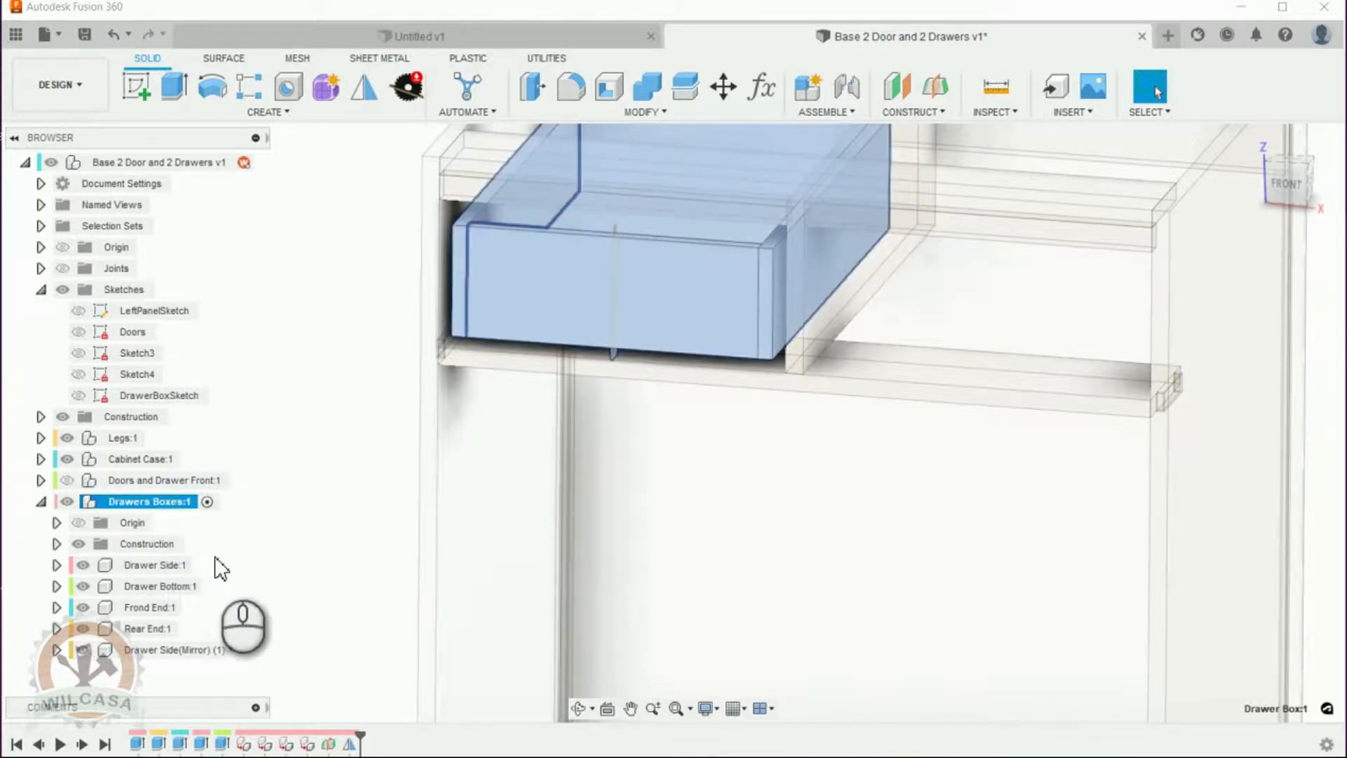
# Mirror the five drawer box components across the construction plane at the middle of the cabinet's width.
pyautogui.click(166, 565)
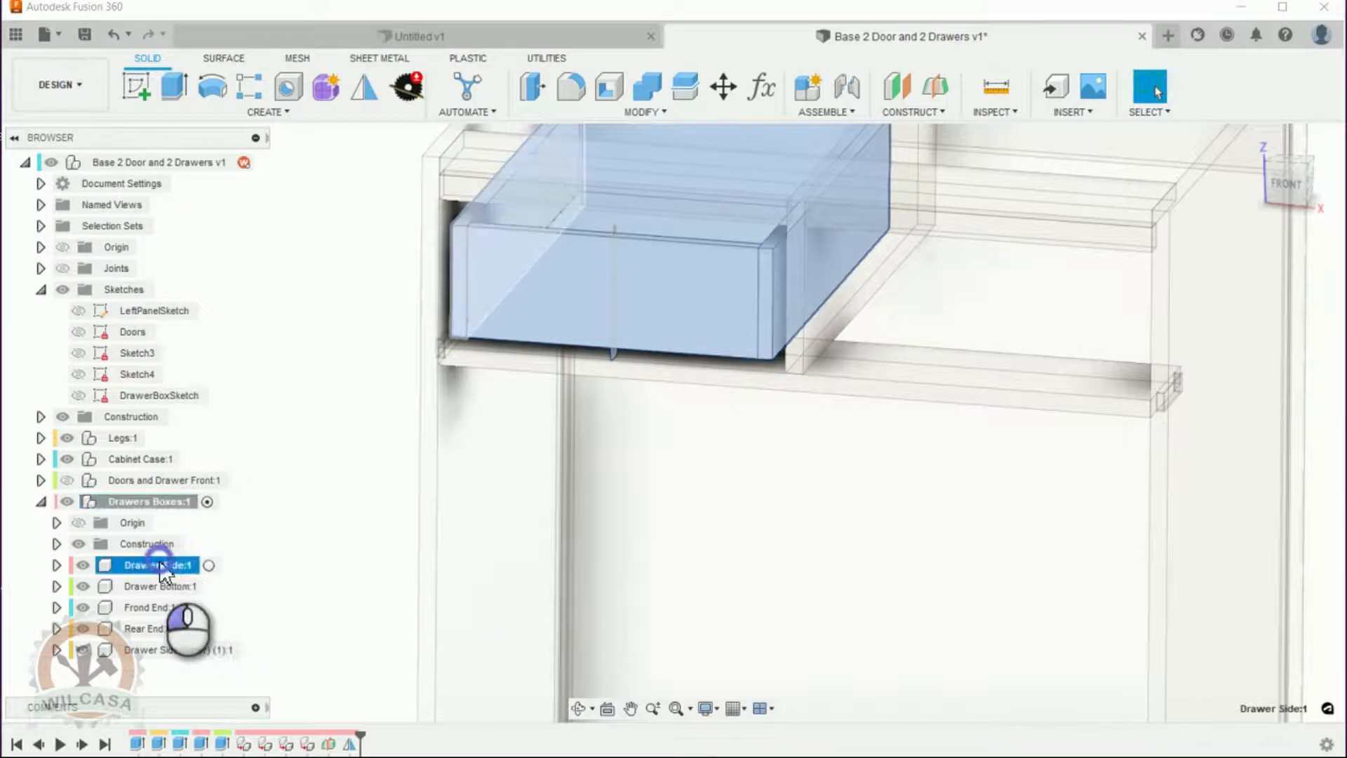
pyautogui.keyDown('shift'); pyautogui.click(161, 650); pyautogui.keyUp('shift')
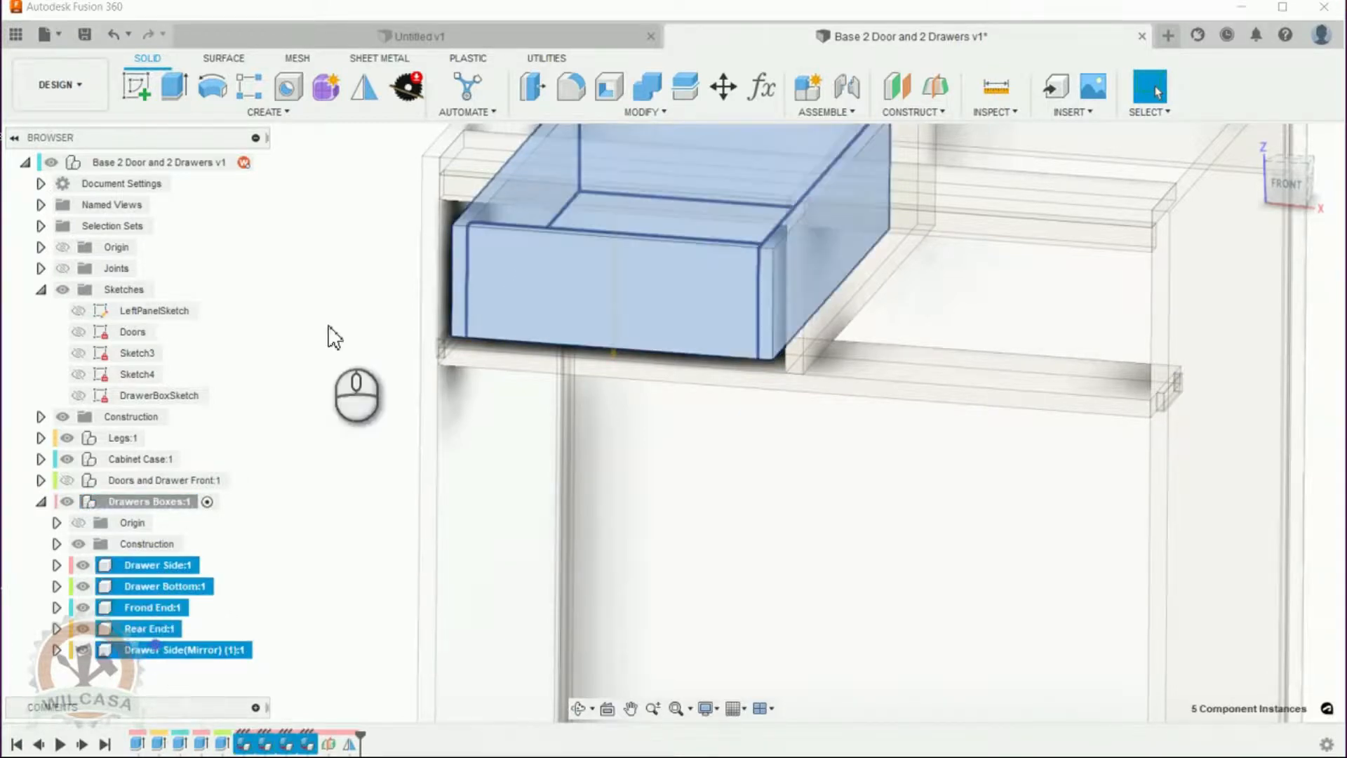
pyautogui.click(361, 91)
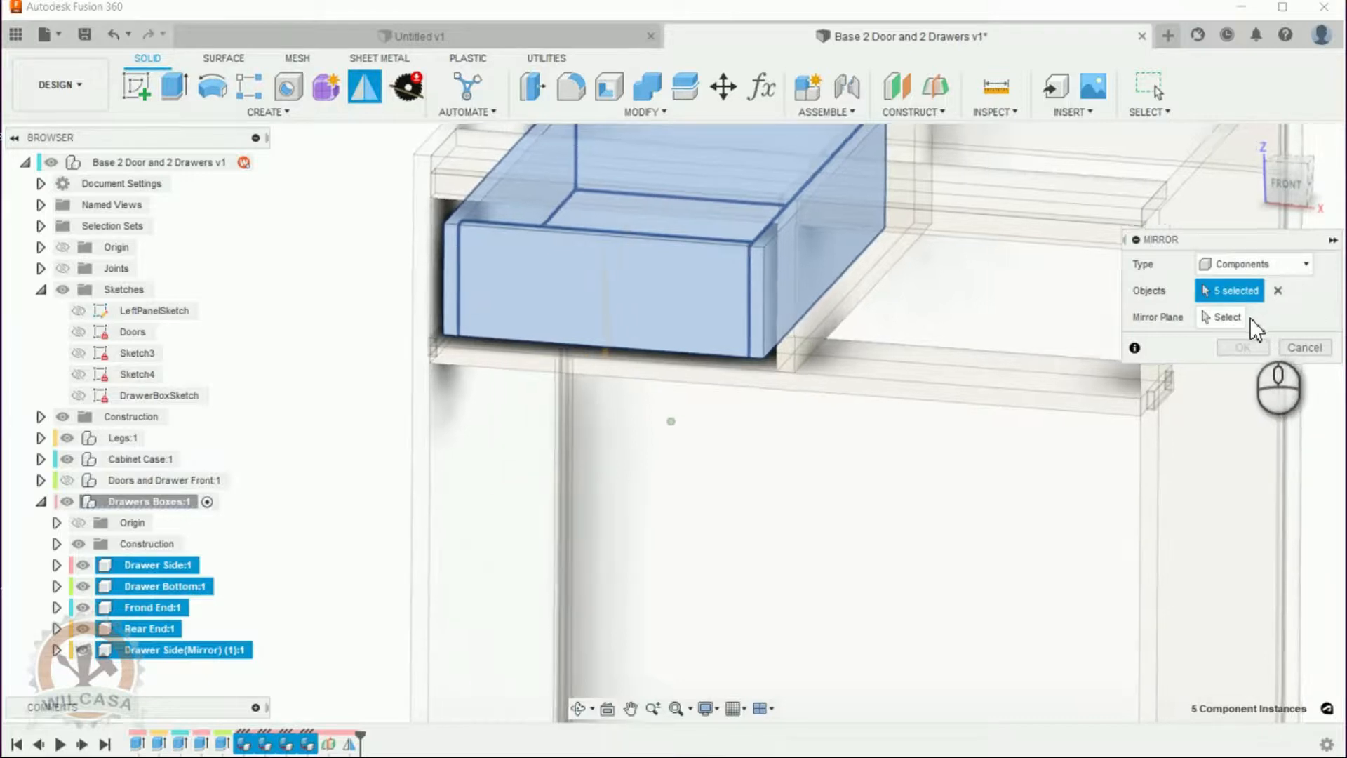
pyautogui.click(1230, 314)
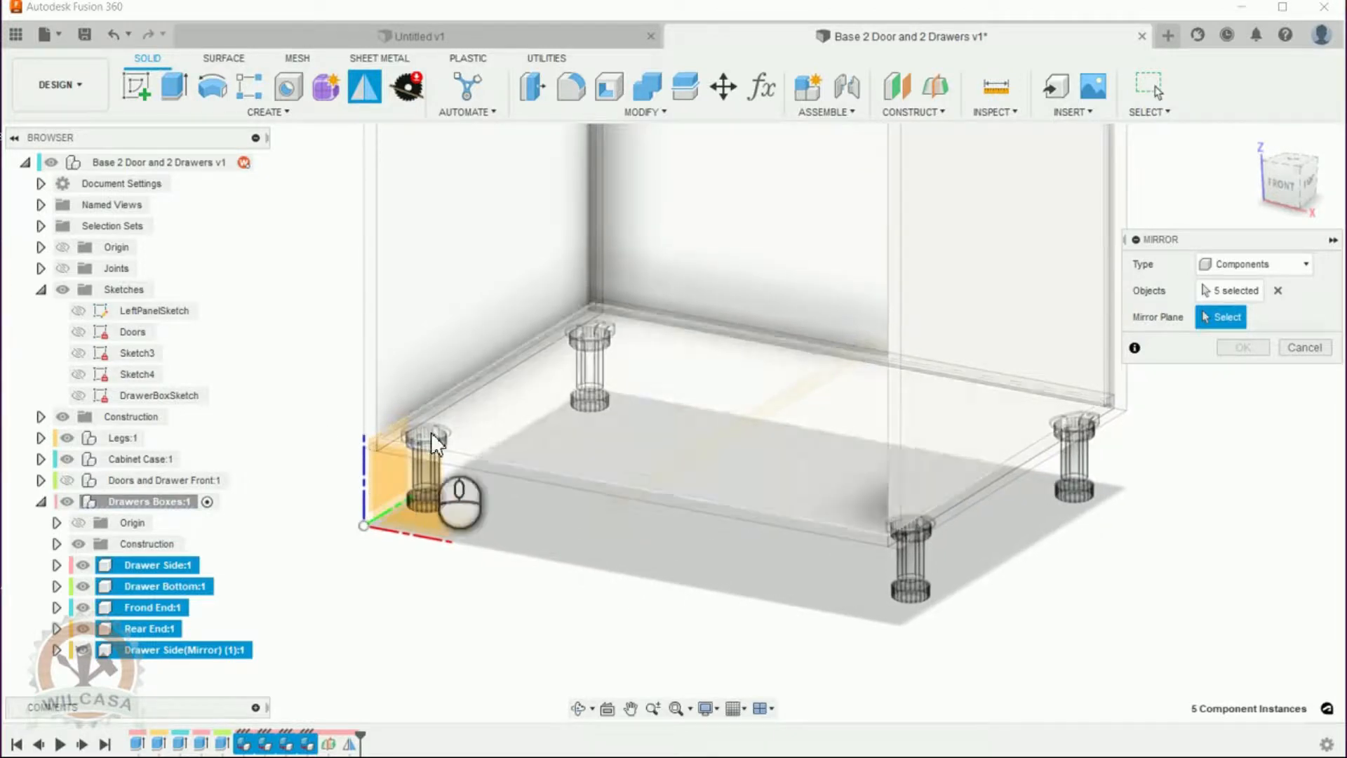
pyautogui.click(616, 501)
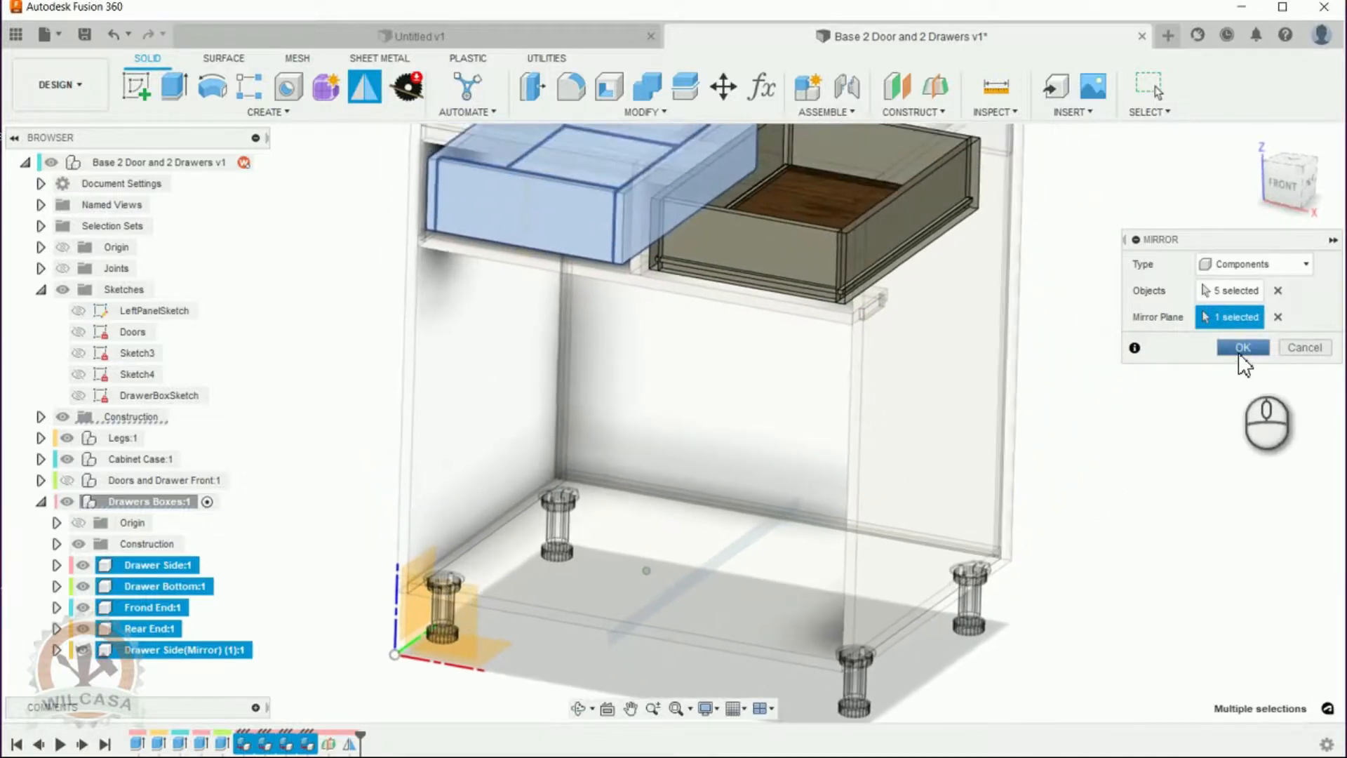
pyautogui.click(1241, 348)
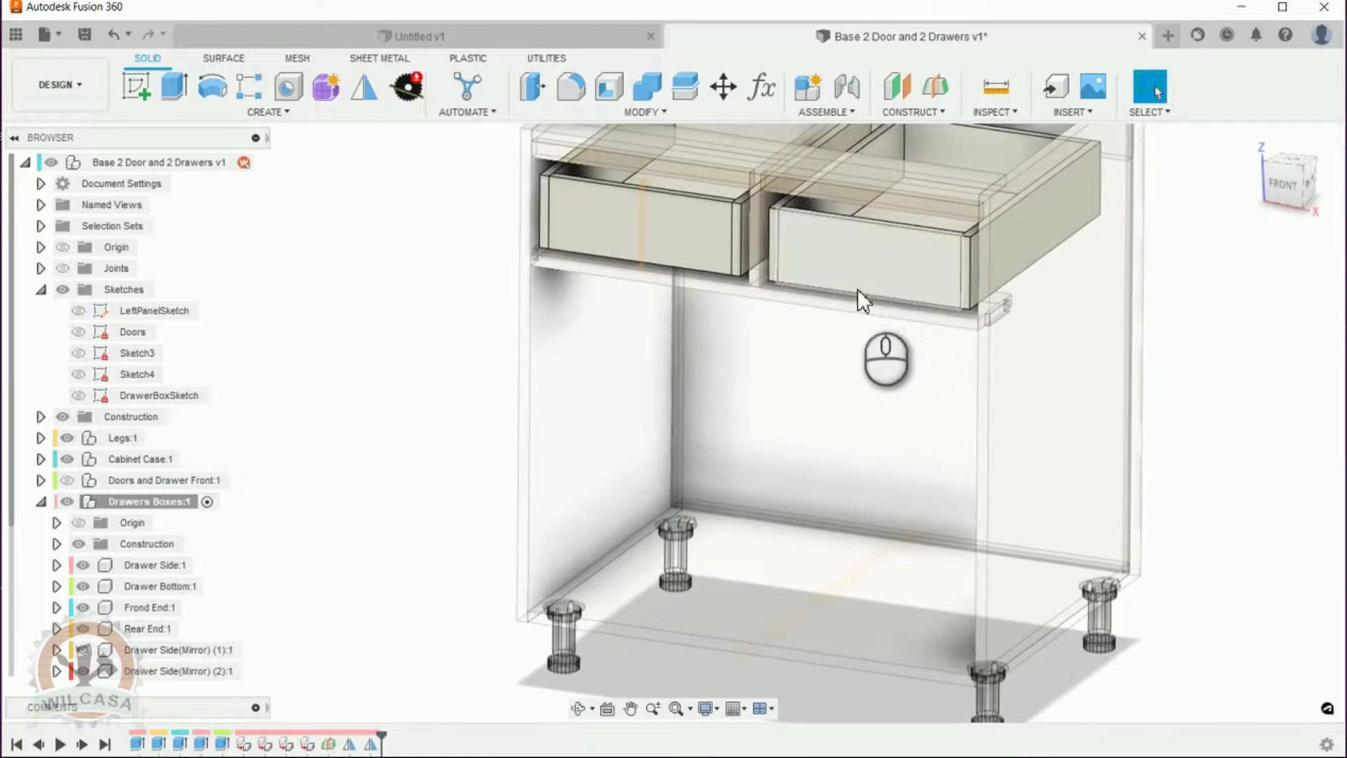
# Hide and show the Drawers Boxes component repeatedly to examine both drawer boxes within the cabinet.
pyautogui.scroll(-4, 145, 640)
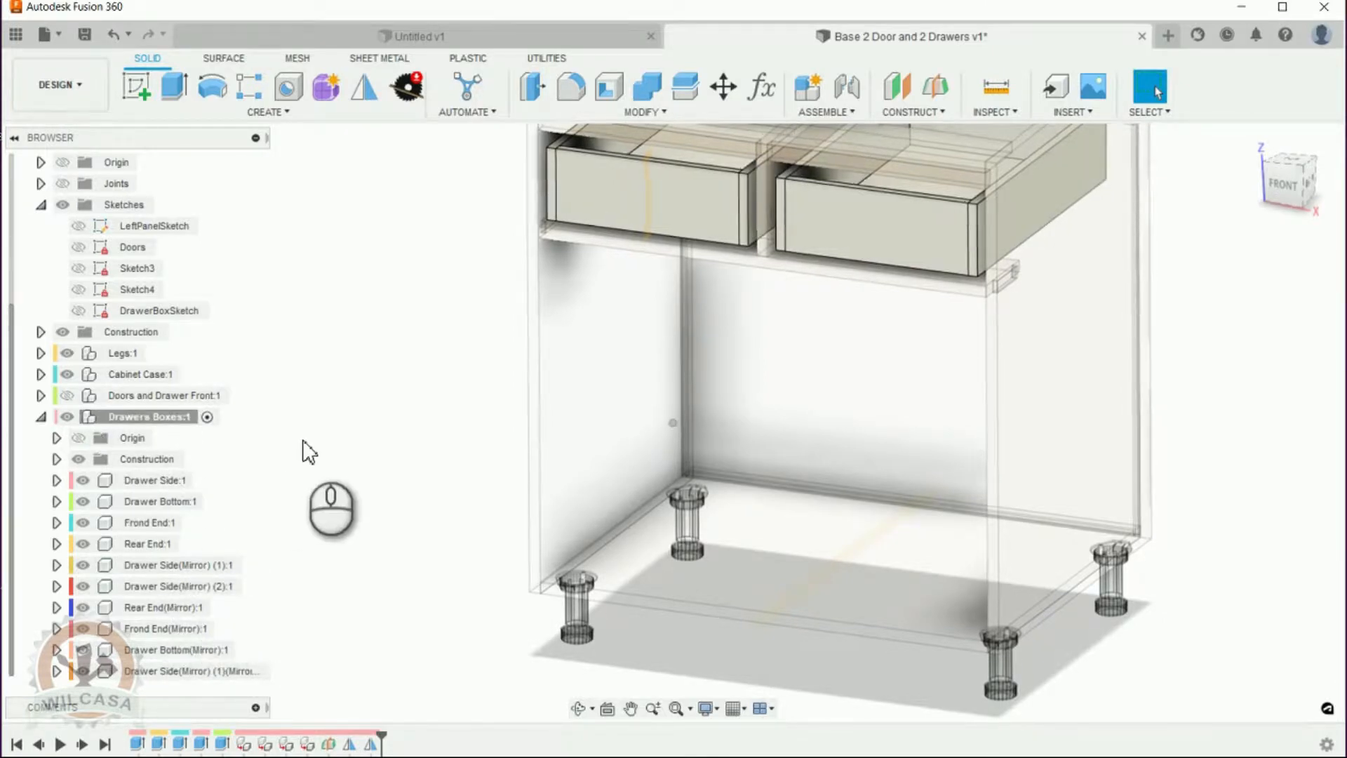
pyautogui.click(71, 421)
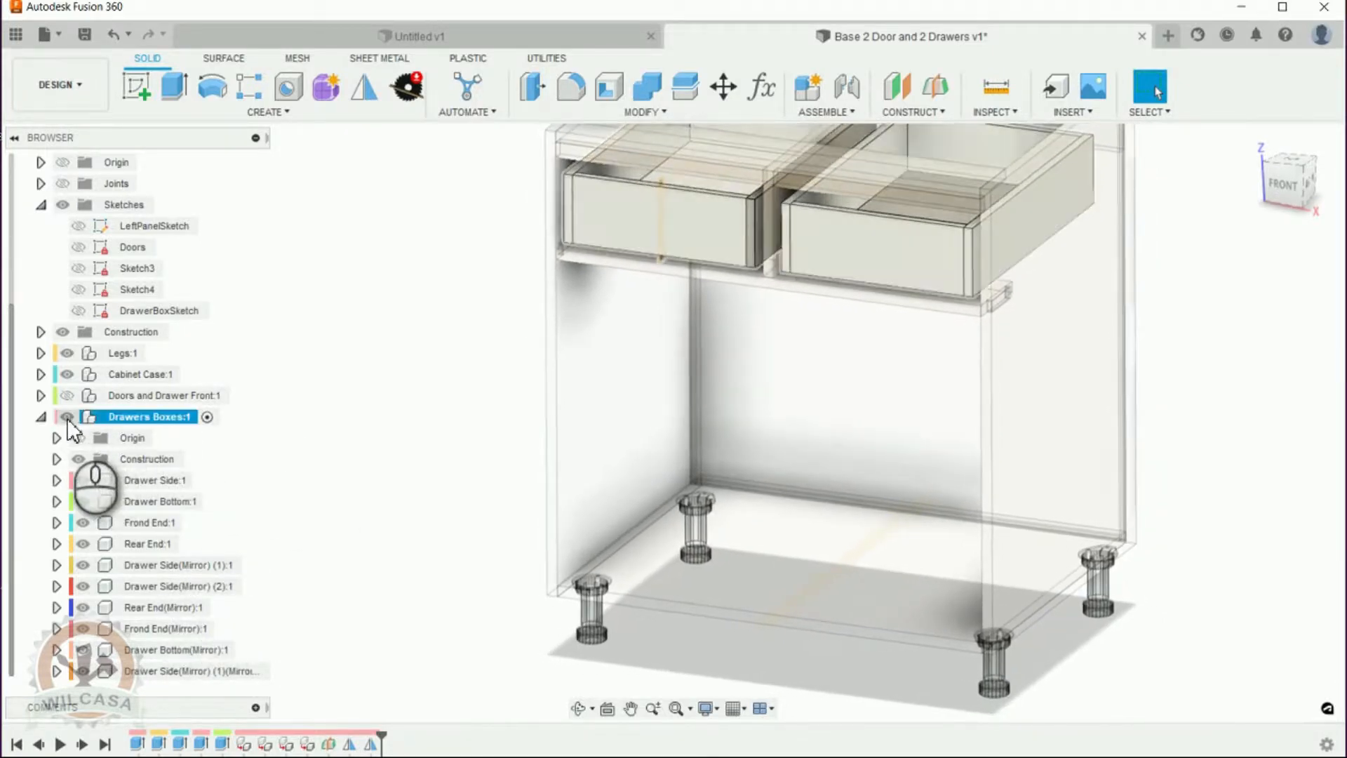
pyautogui.click(66, 417)
pyautogui.click(65, 417)
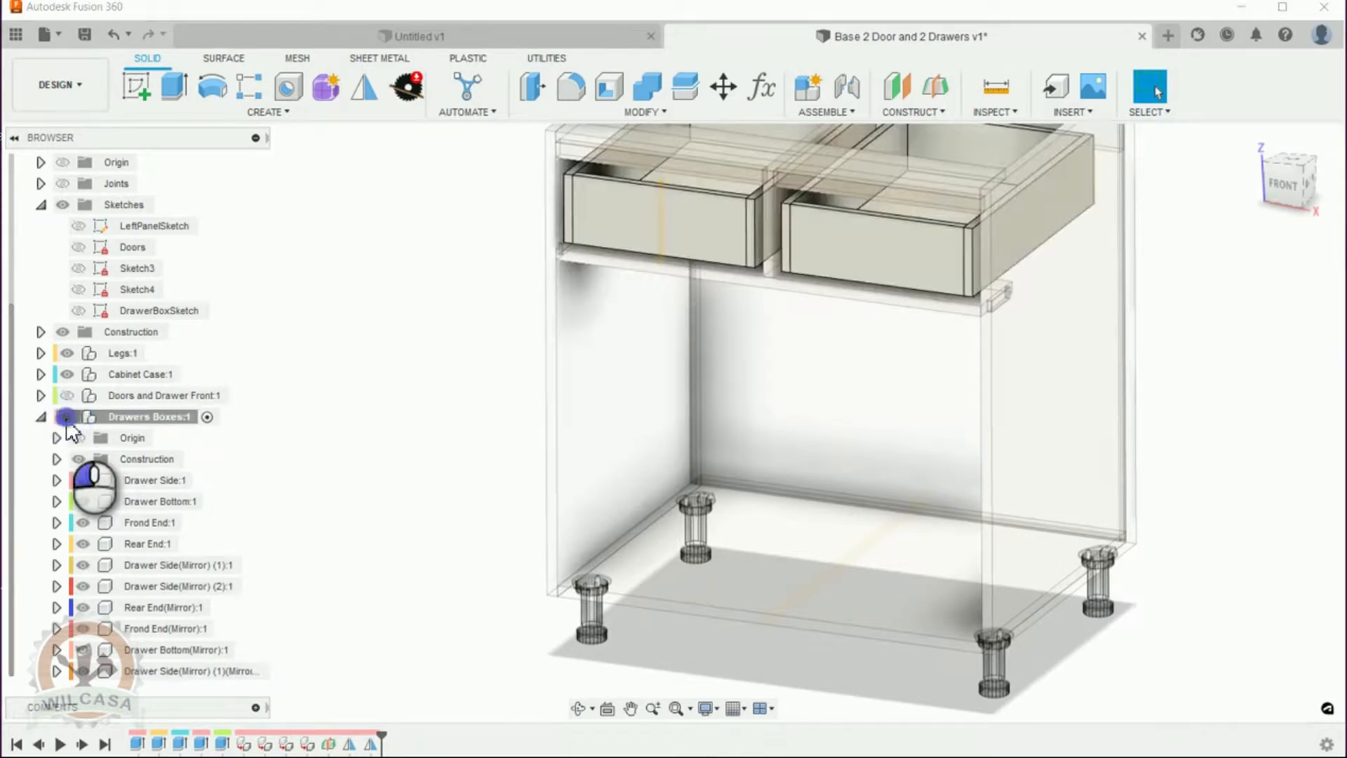
pyautogui.click(66, 417)
pyautogui.click(66, 417)
pyautogui.click(66, 417)
pyautogui.click(66, 417)
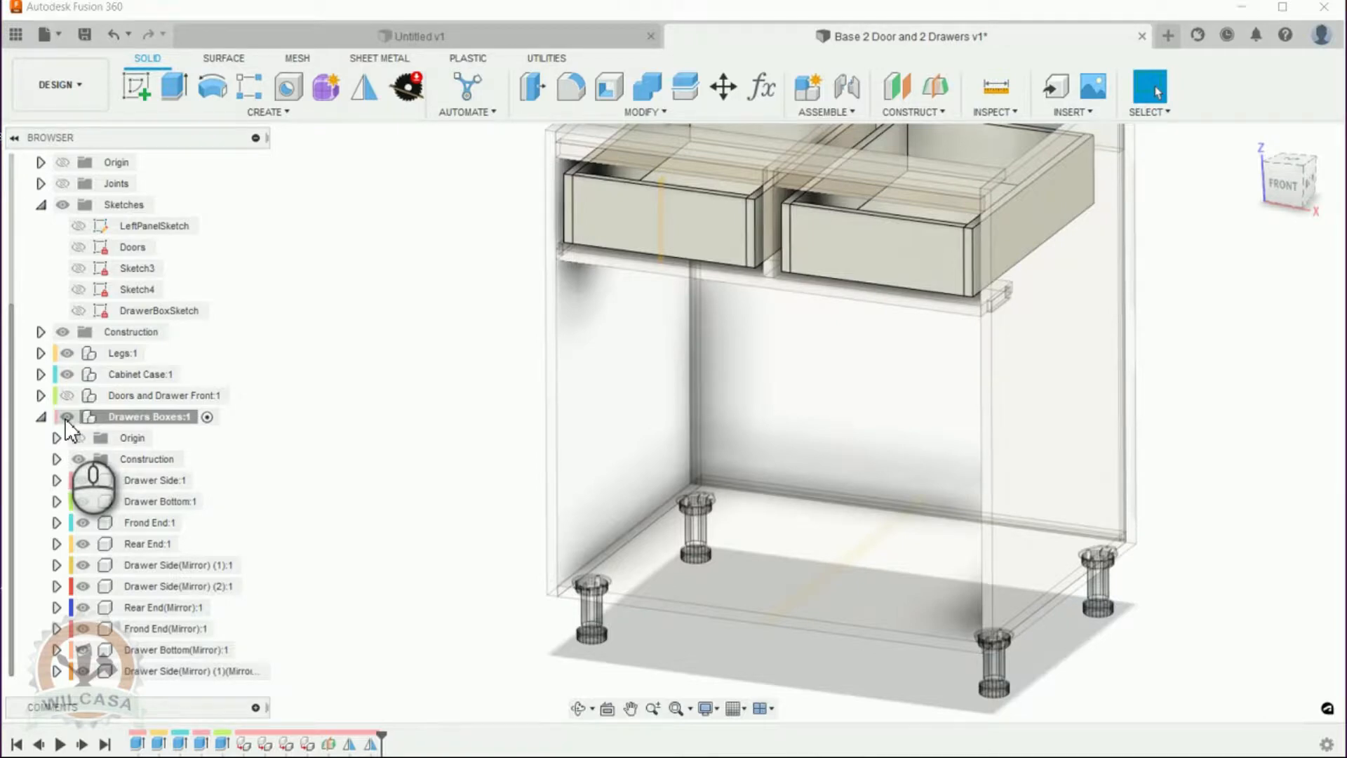
pyautogui.click(66, 417)
pyautogui.click(66, 417)
pyautogui.click(66, 417)
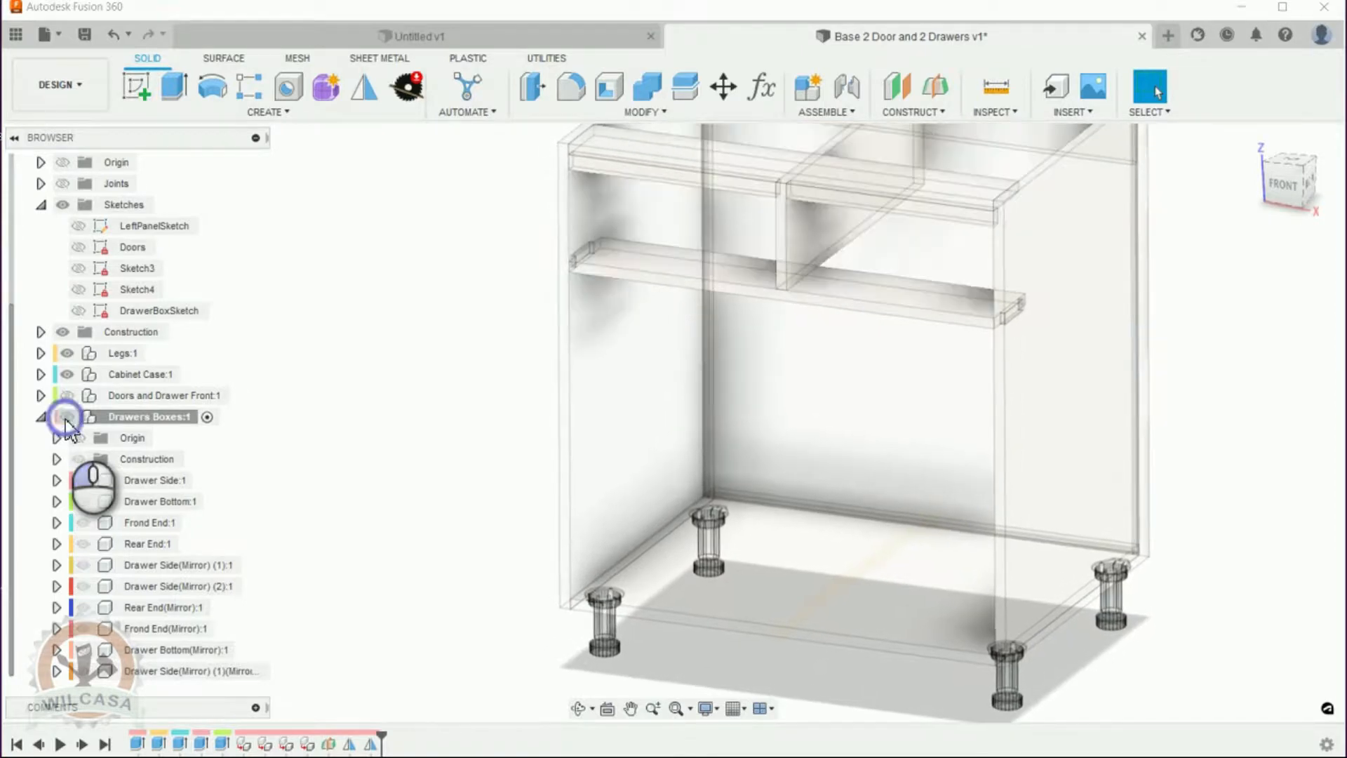
pyautogui.click(66, 416)
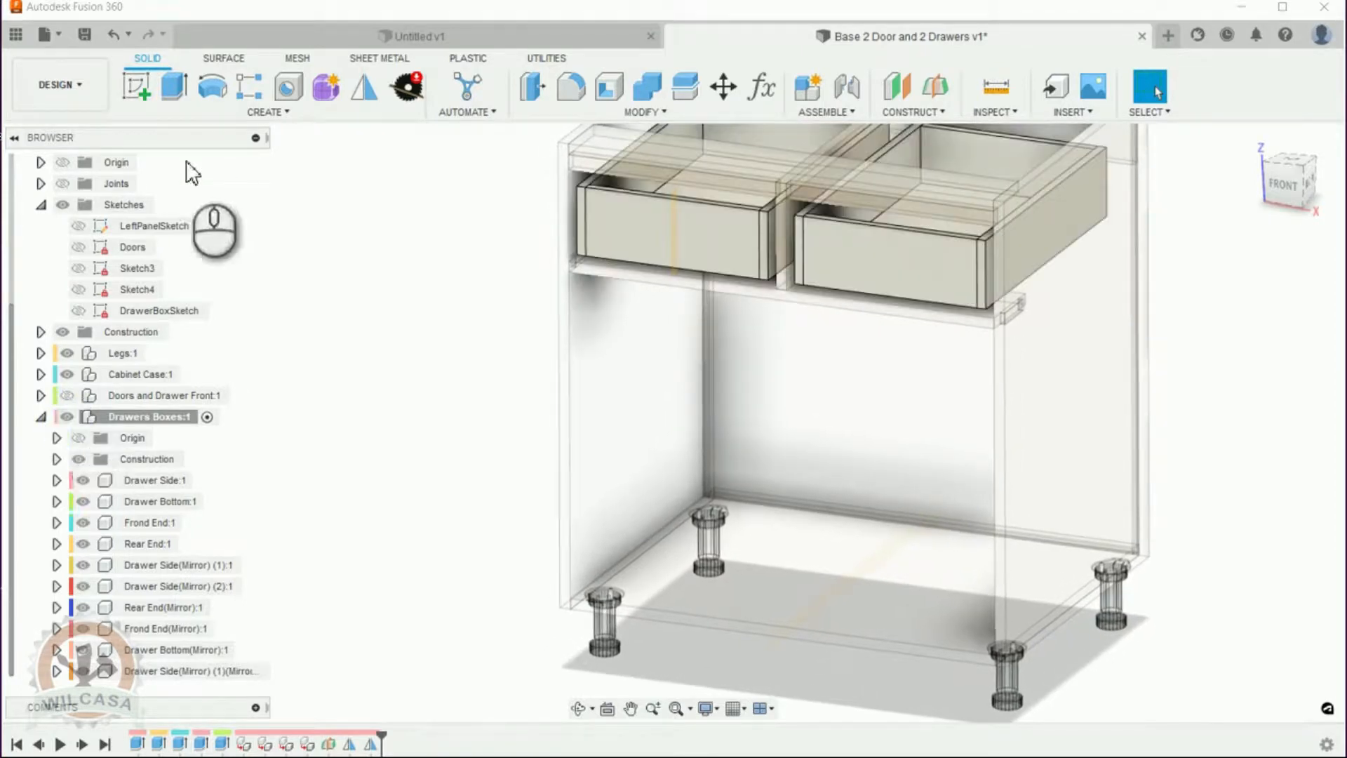
# Activate the top-level cabinet component and hide the construction geometry of both the assembly and Drawers Boxes.
pyautogui.scroll(2, 168, 168)
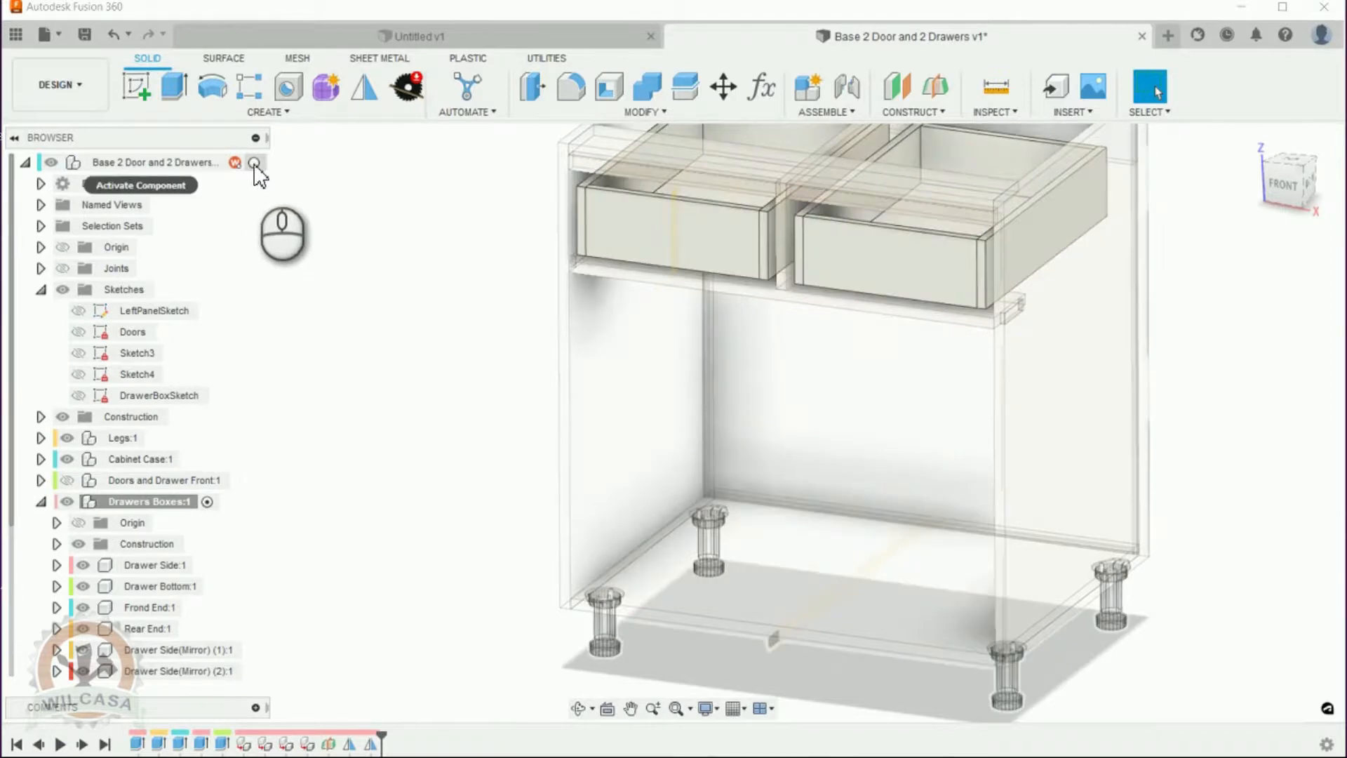
pyautogui.click(254, 164)
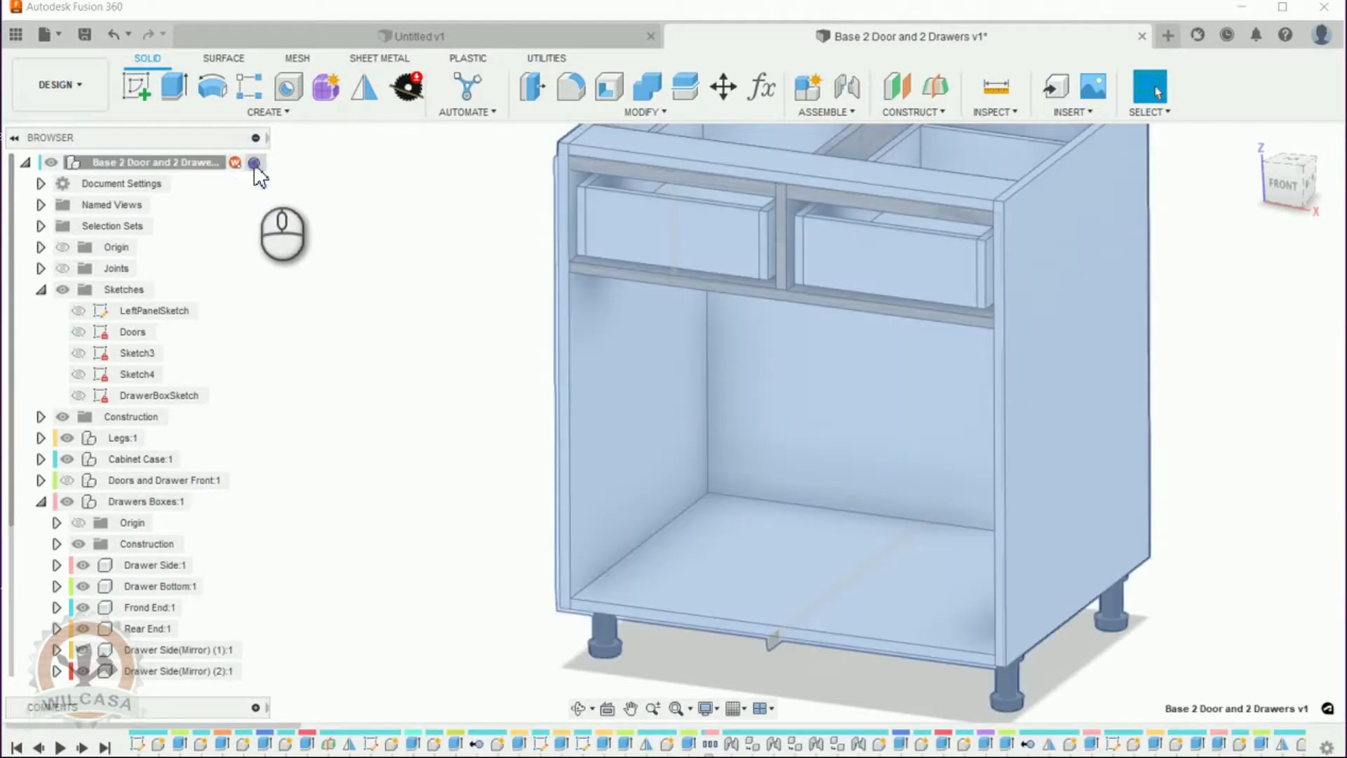
pyautogui.click(483, 360)
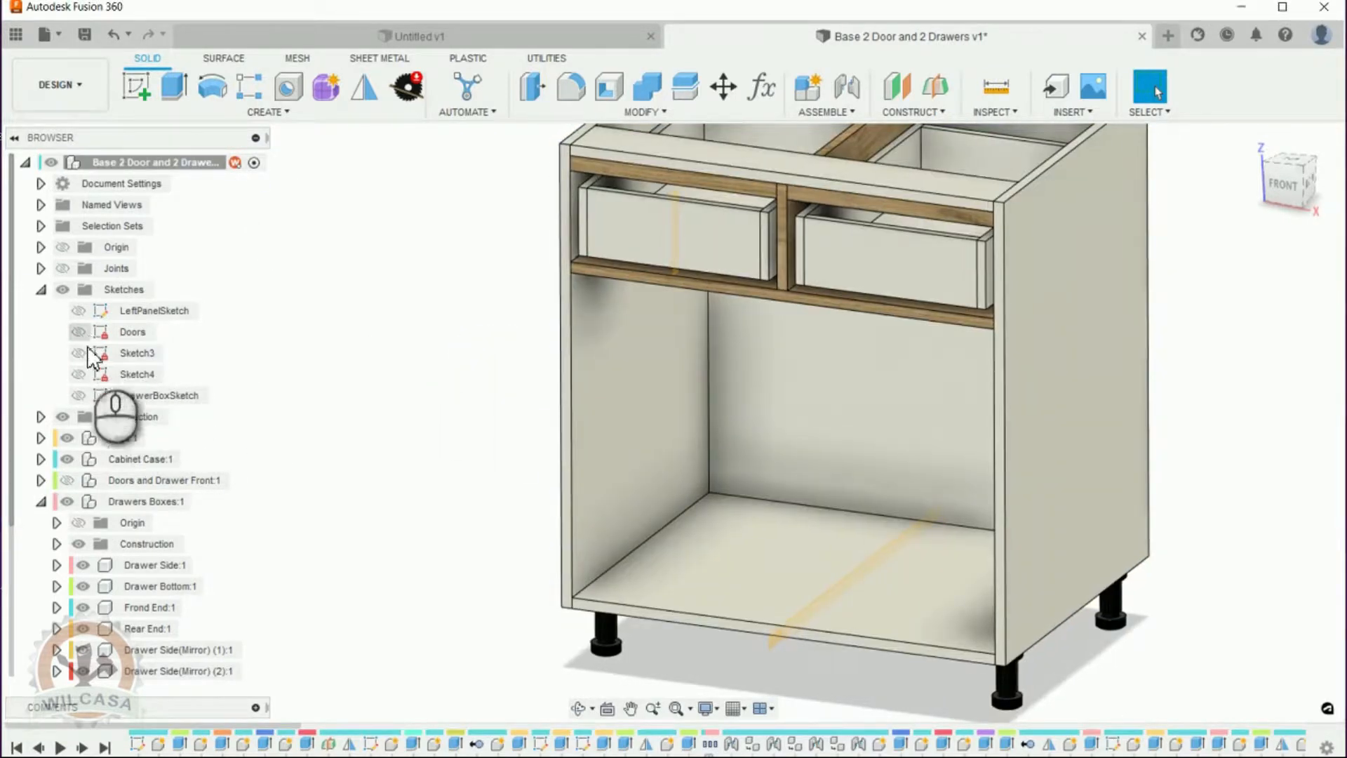
pyautogui.click(64, 420)
pyautogui.click(63, 417)
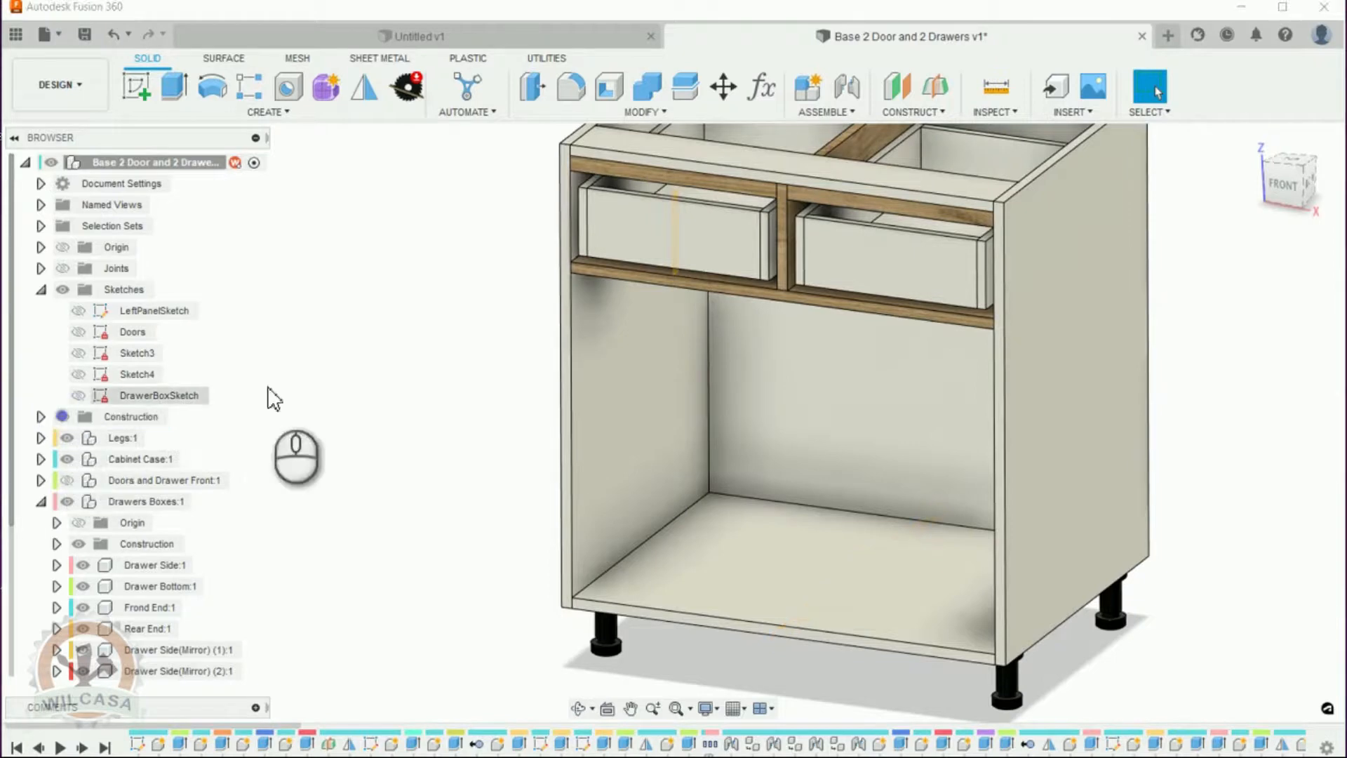
pyautogui.click(307, 413)
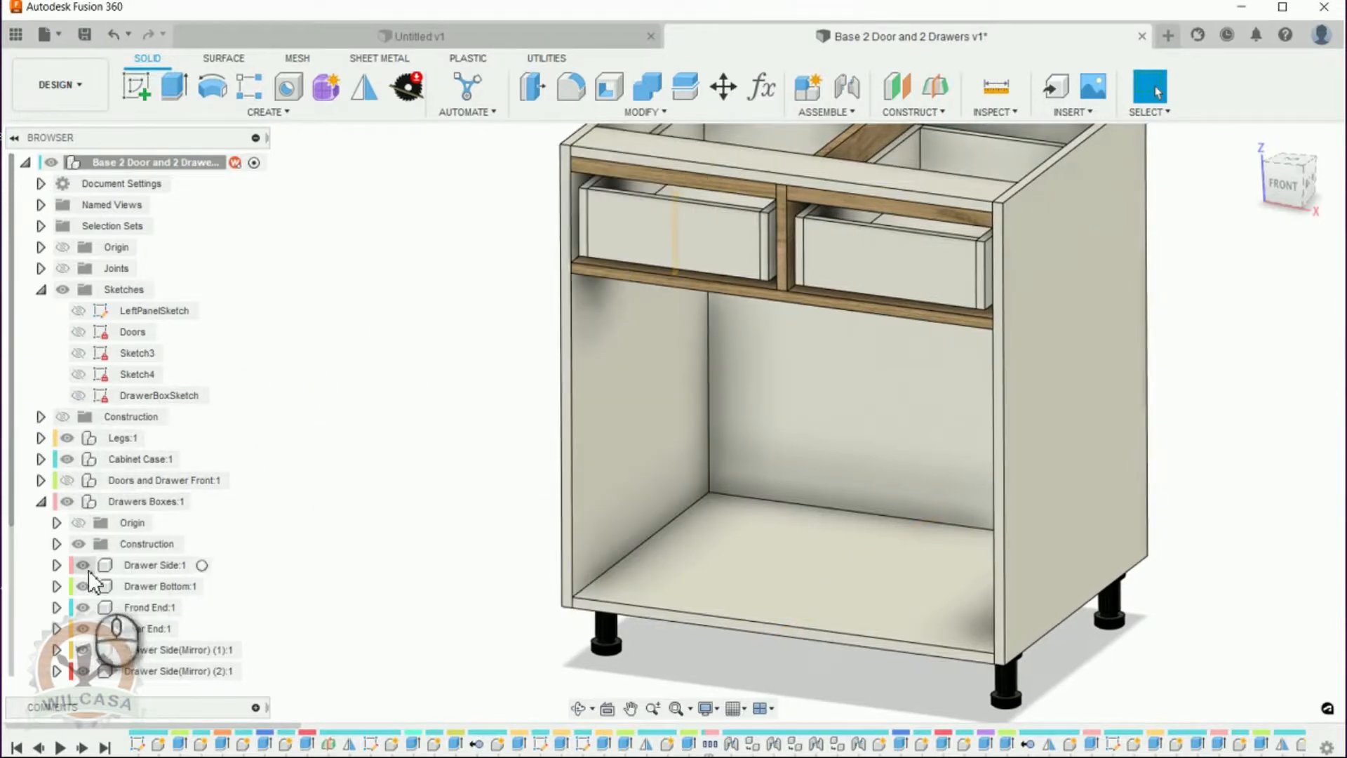
pyautogui.click(325, 397)
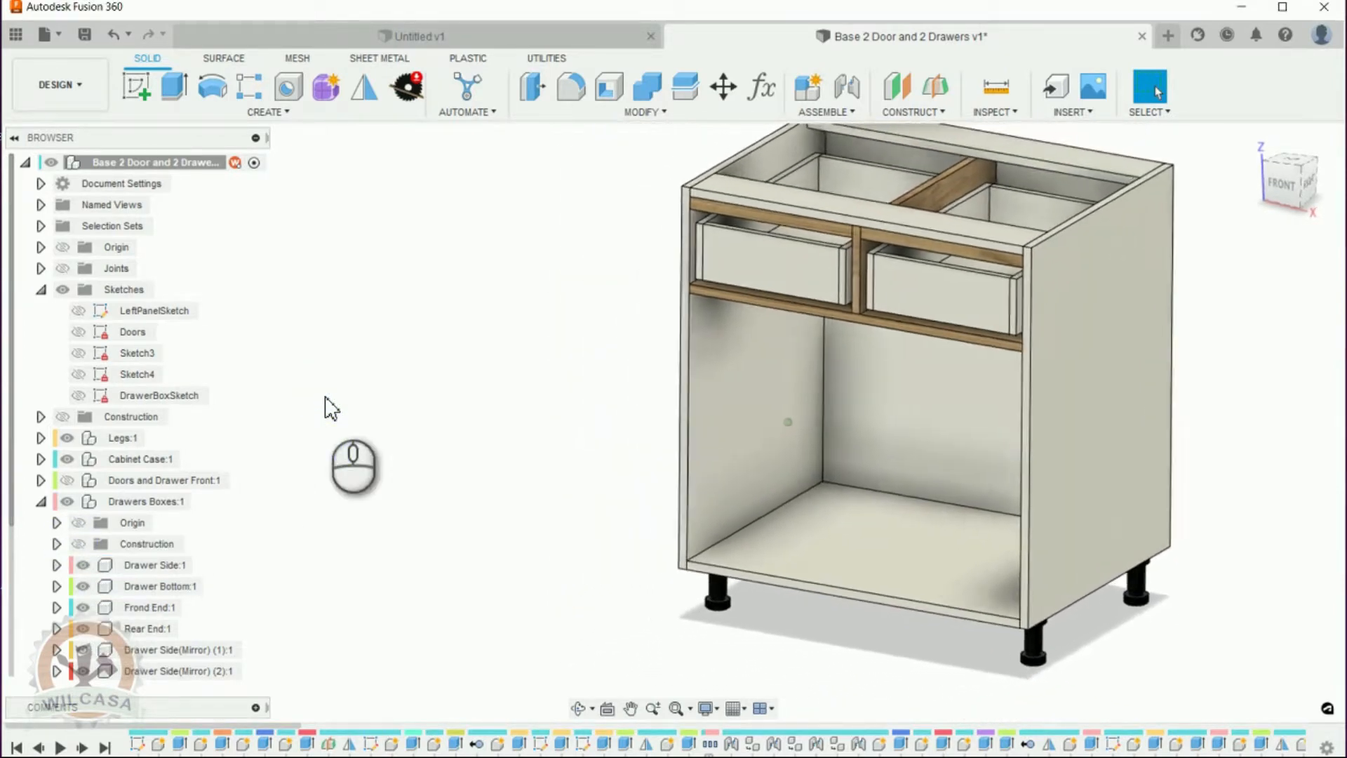
# Show the Doors and Drawer Front component on the cabinet.
pyautogui.click(66, 480)
pyautogui.click(66, 480)
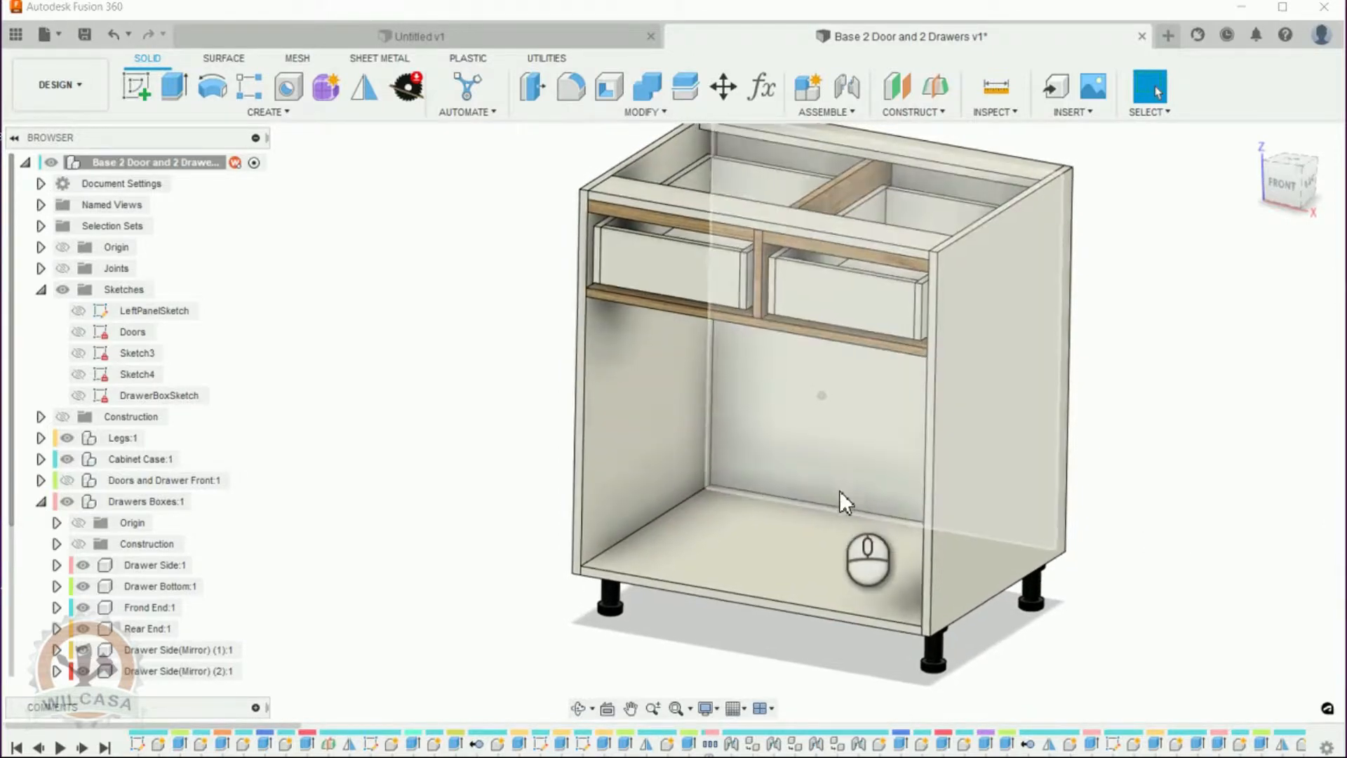
pyautogui.click(67, 490)
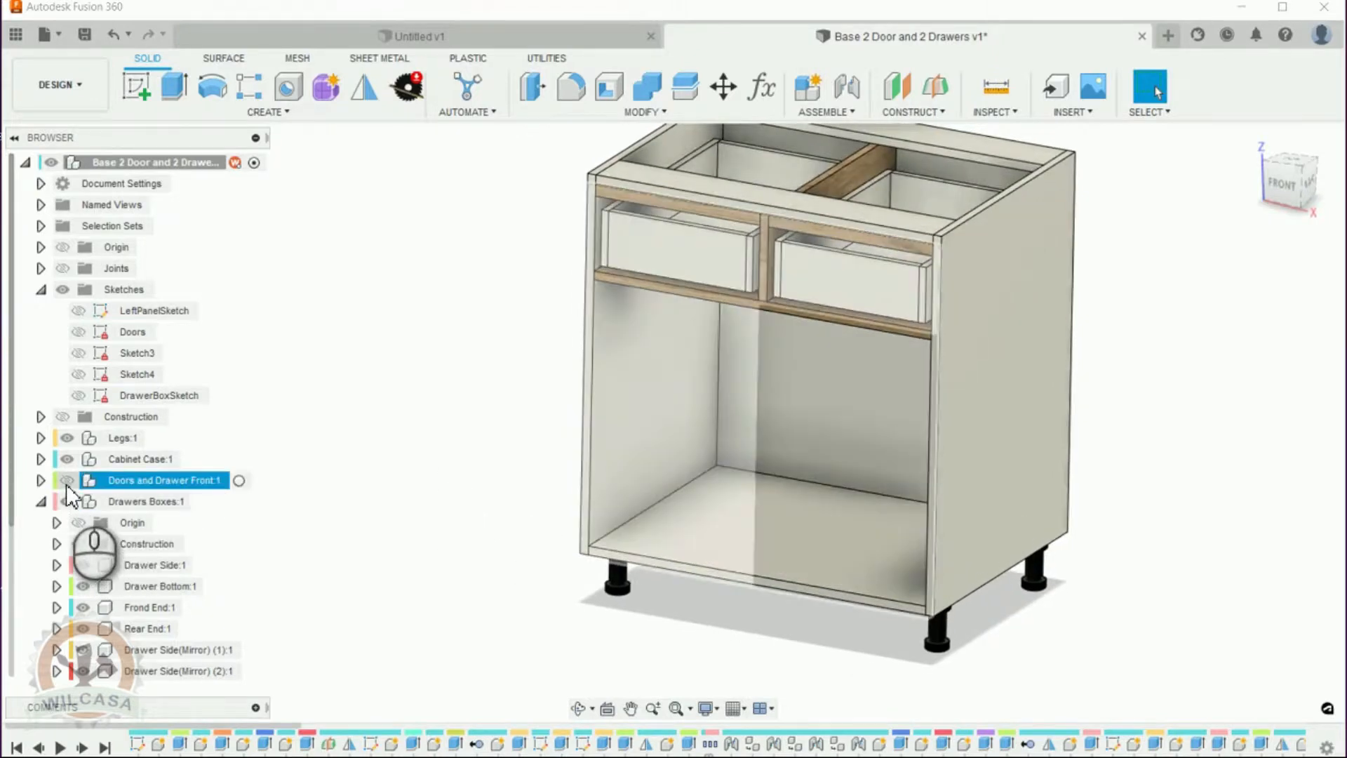
pyautogui.click(67, 481)
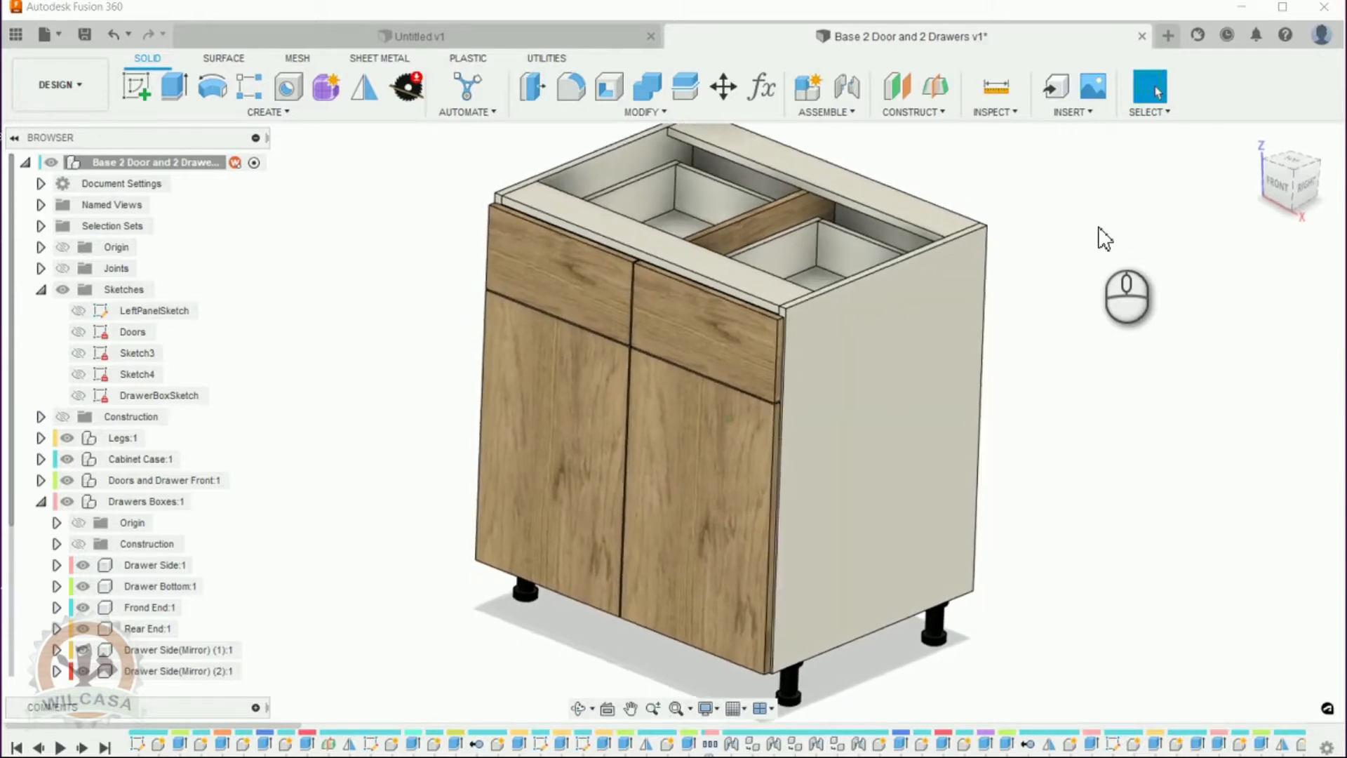
# Set the BS_Width user parameter to 36 in to test how the cabinet adapts.
pyautogui.click(765, 91)
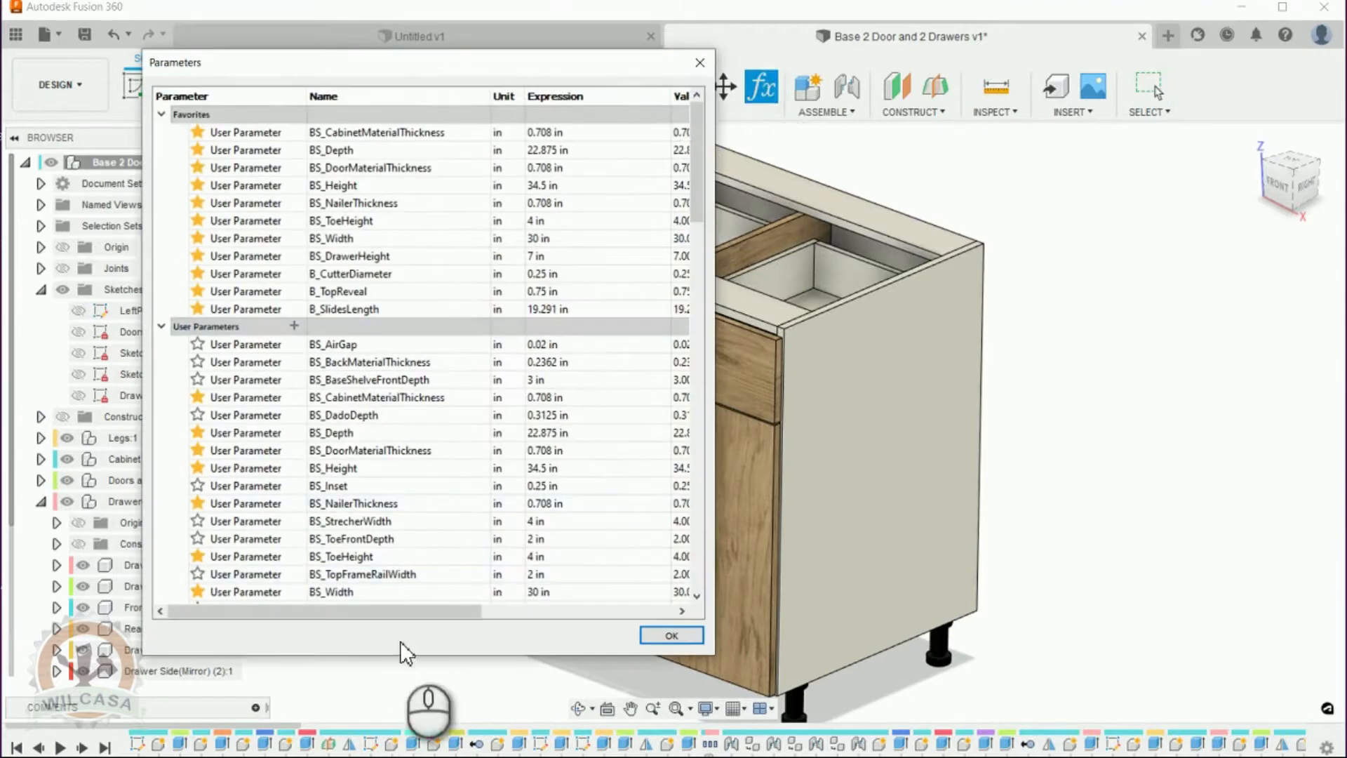
pyautogui.moveTo(412, 616); pyautogui.dragTo(415, 618)
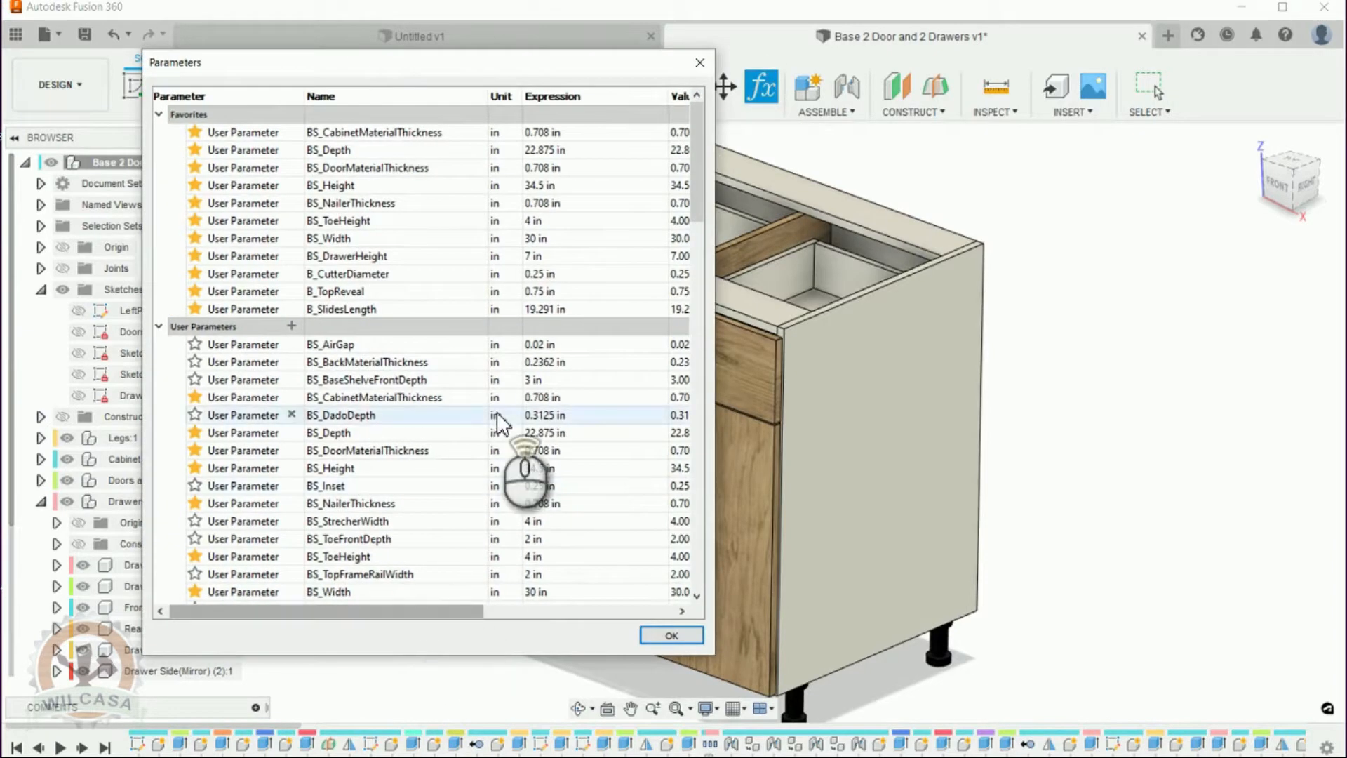
pyautogui.scroll(-8, 452, 318)
pyautogui.scroll(4, 464, 393)
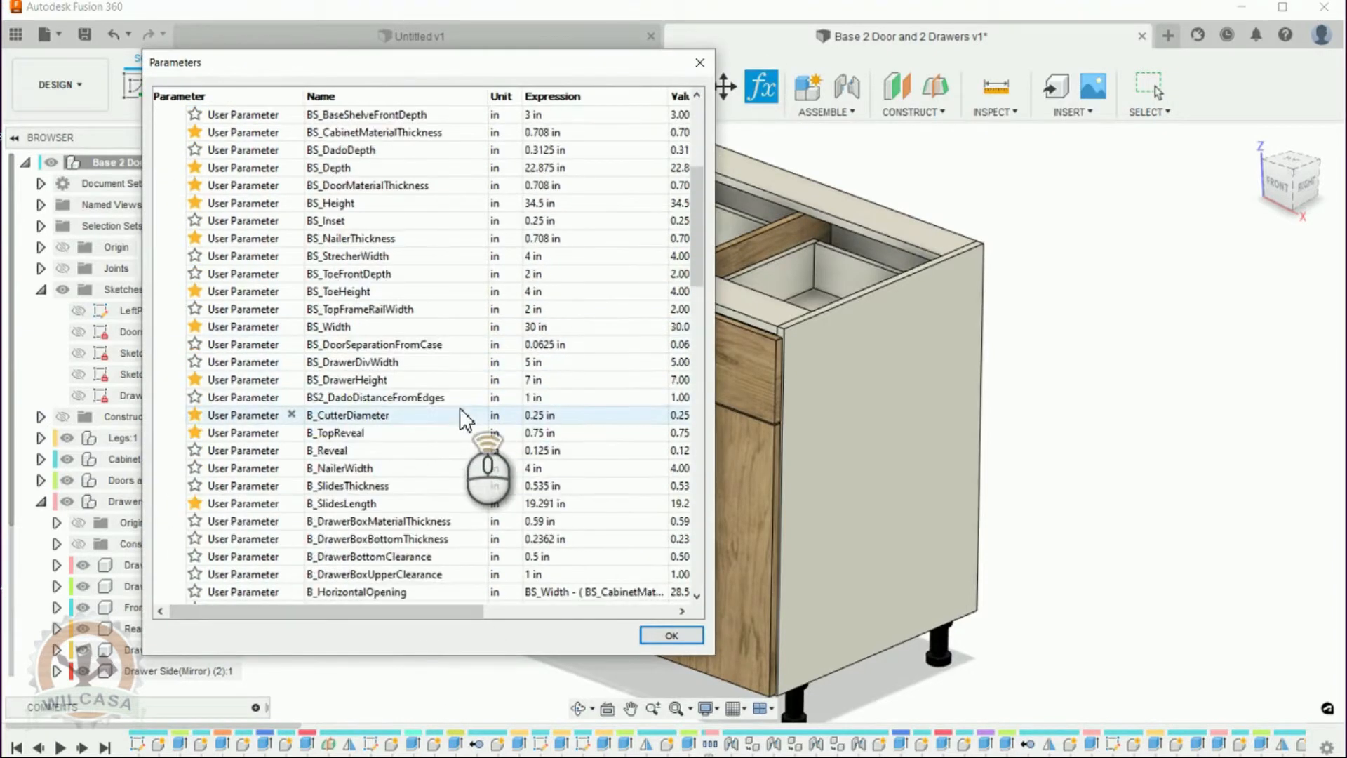
pyautogui.scroll(1, 465, 420)
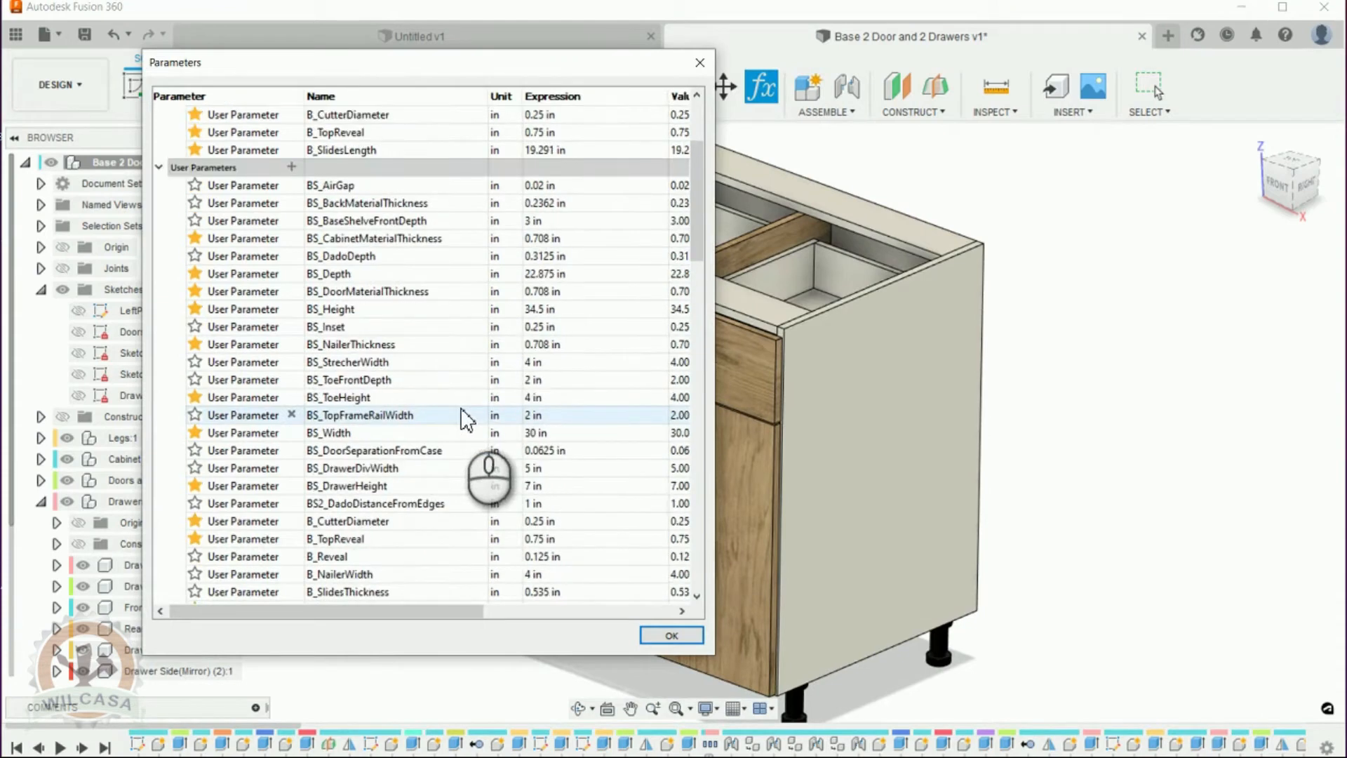
pyautogui.click(541, 432)
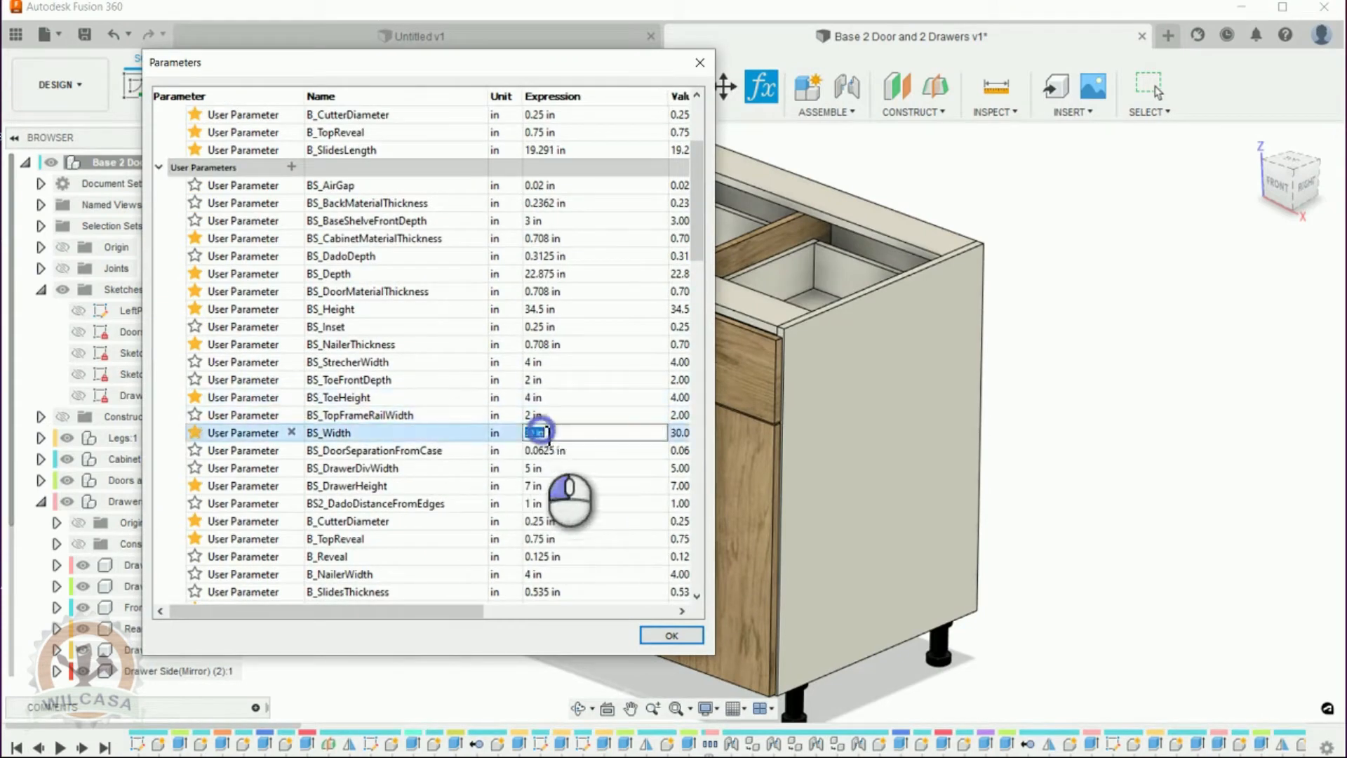
pyautogui.moveTo(551, 430); pyautogui.dragTo(454, 437)
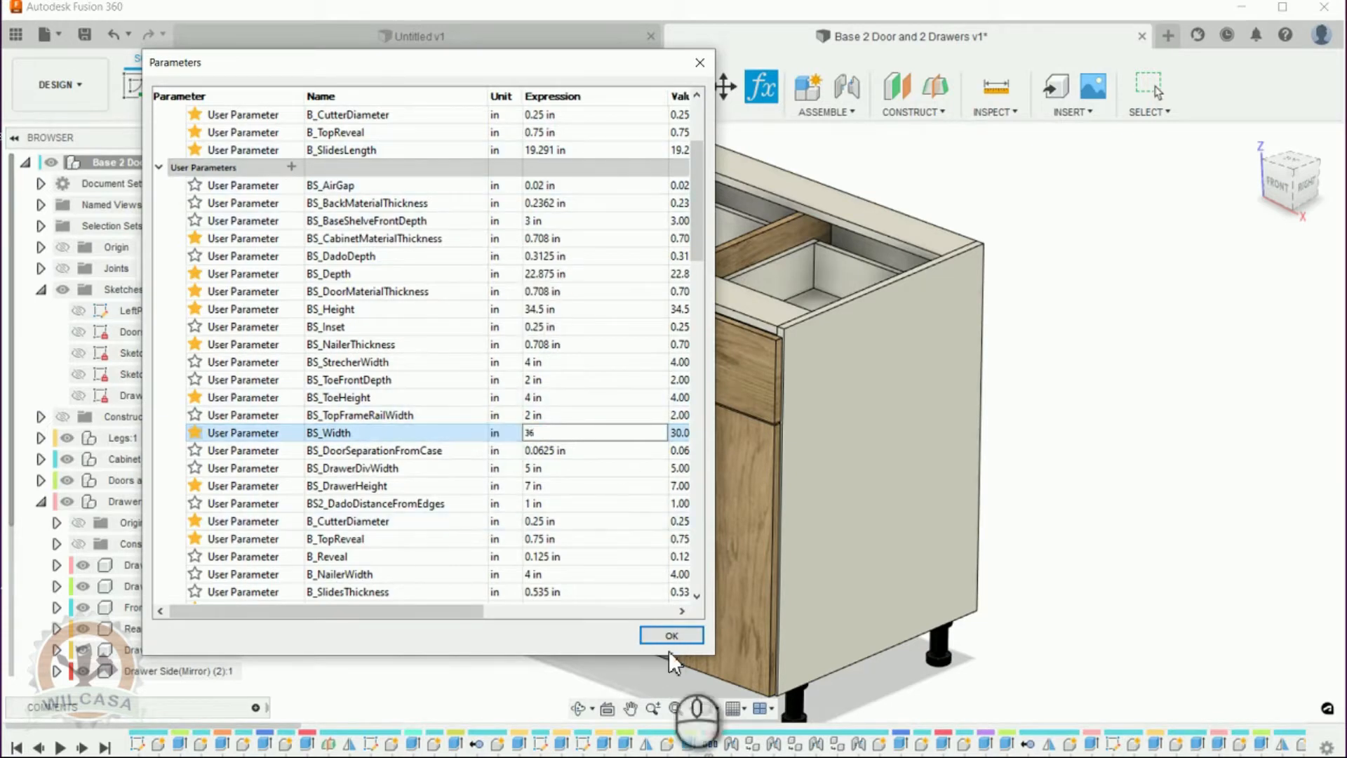
pyautogui.moveTo(573, 71); pyautogui.dragTo(503, 76)
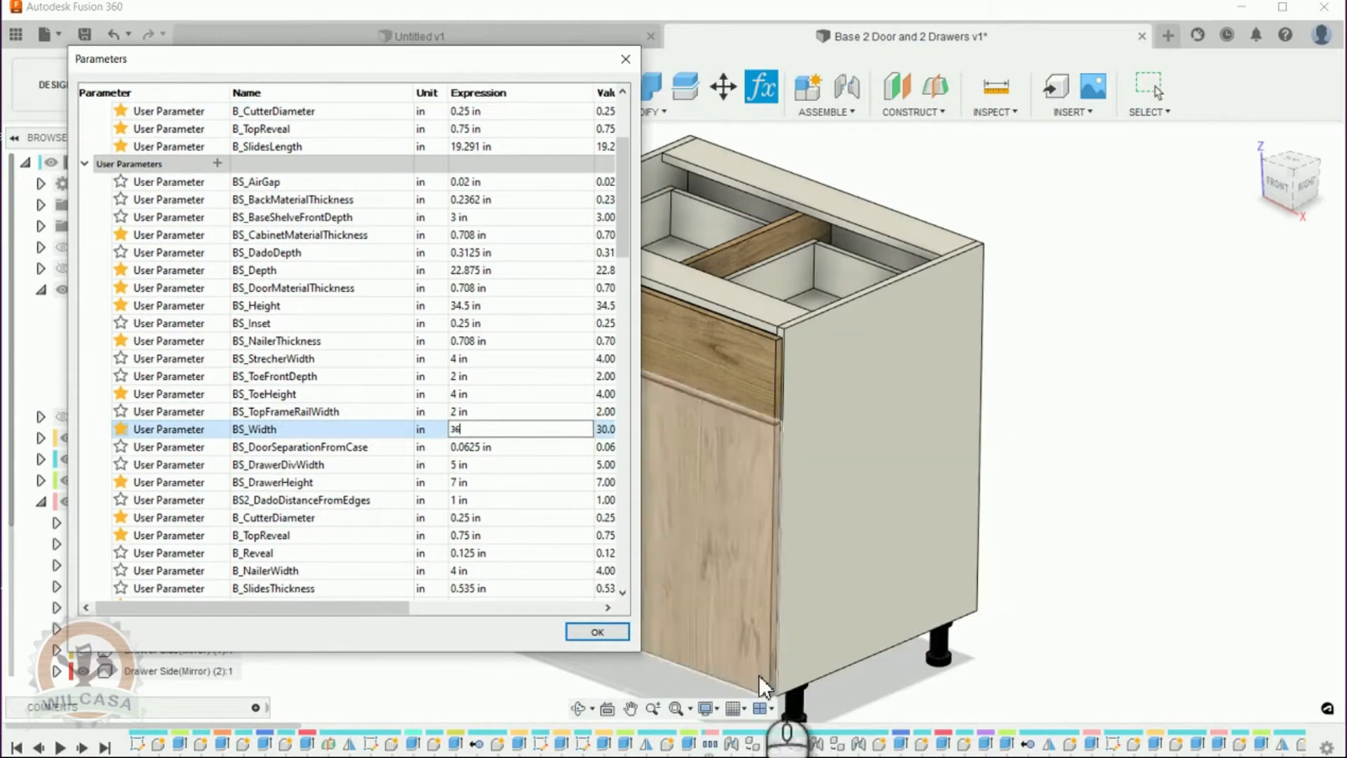
pyautogui.click(630, 709)
pyautogui.click(771, 617)
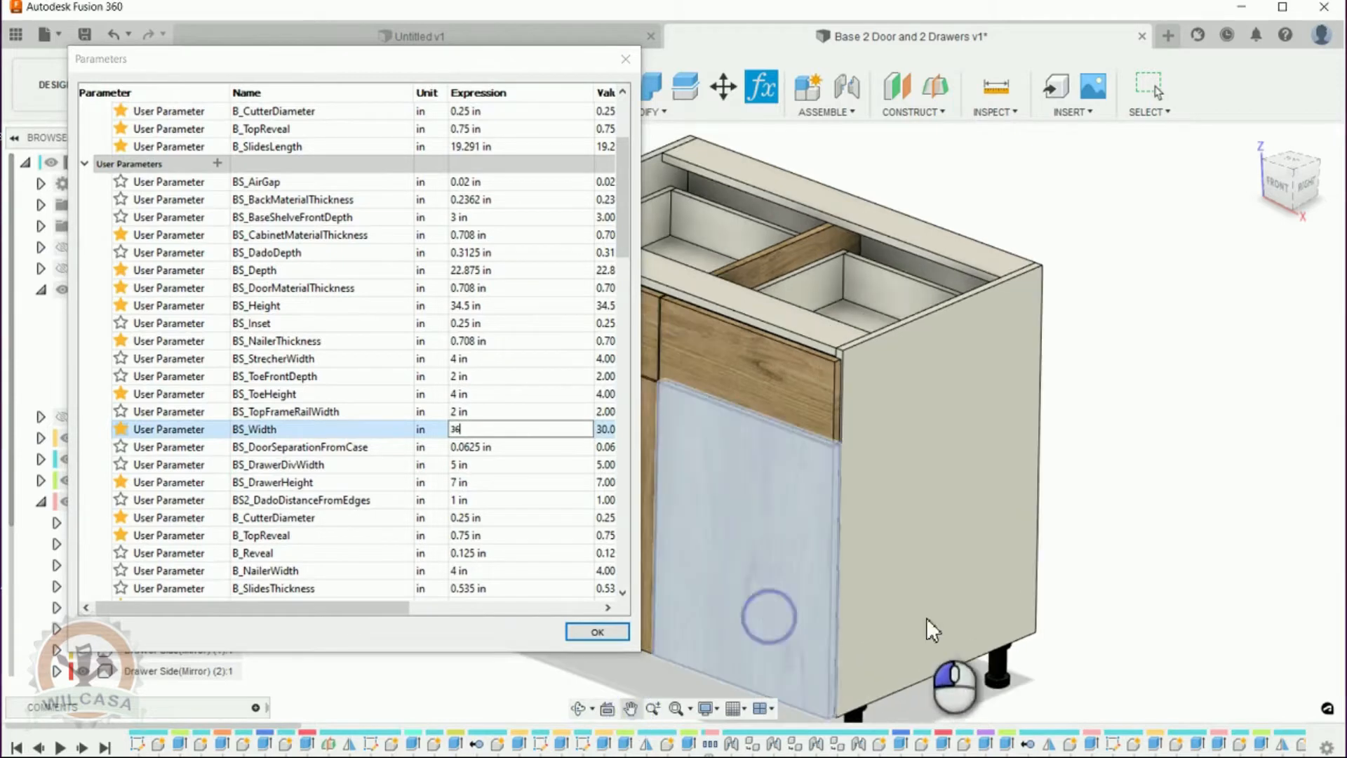
pyautogui.click(811, 616)
pyautogui.click(583, 628)
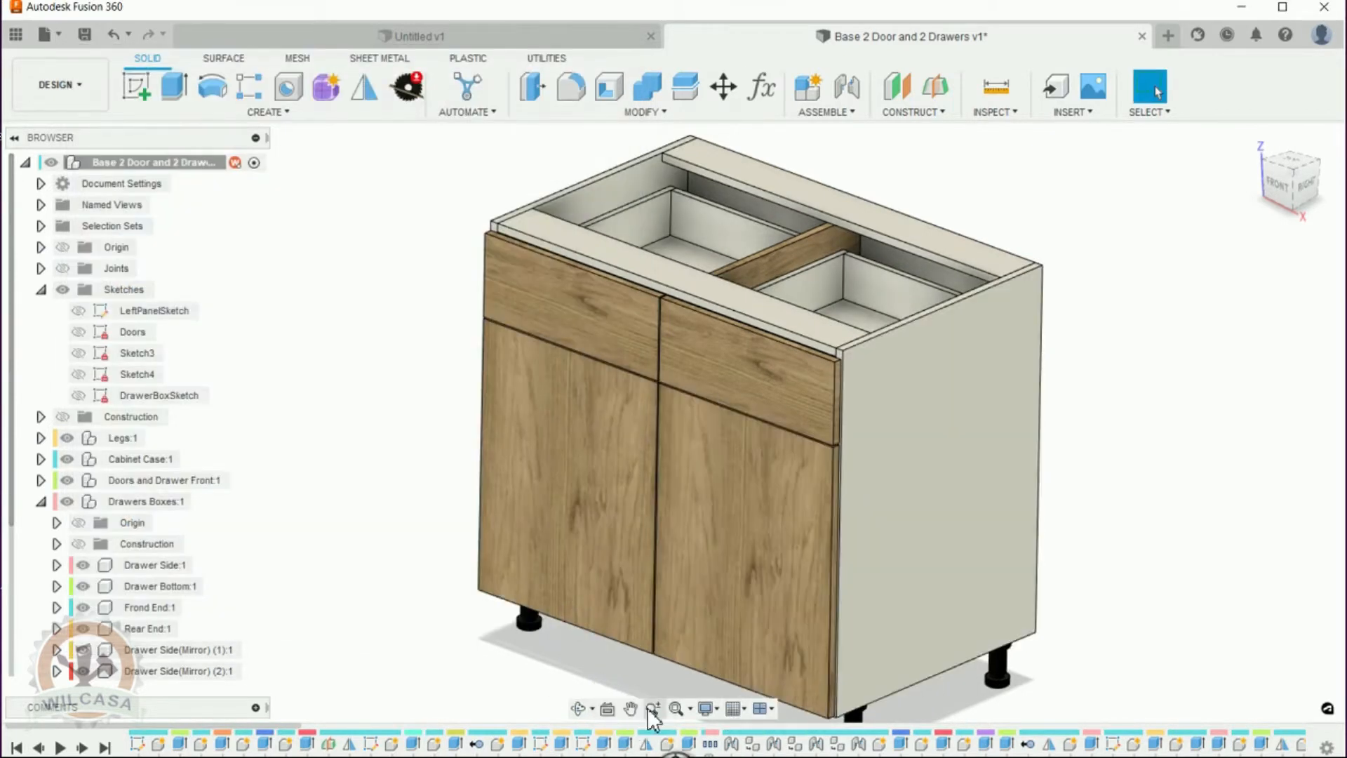
# Set the BS_Width user parameter to 24 in to test a narrower cabinet.
pyautogui.click(633, 710)
pyautogui.moveTo(642, 718); pyautogui.dragTo(868, 681)
pyautogui.keyDown('shift'); pyautogui.moveTo(868, 682); pyautogui.dragTo(896, 681, button='middle'); pyautogui.keyUp('shift')
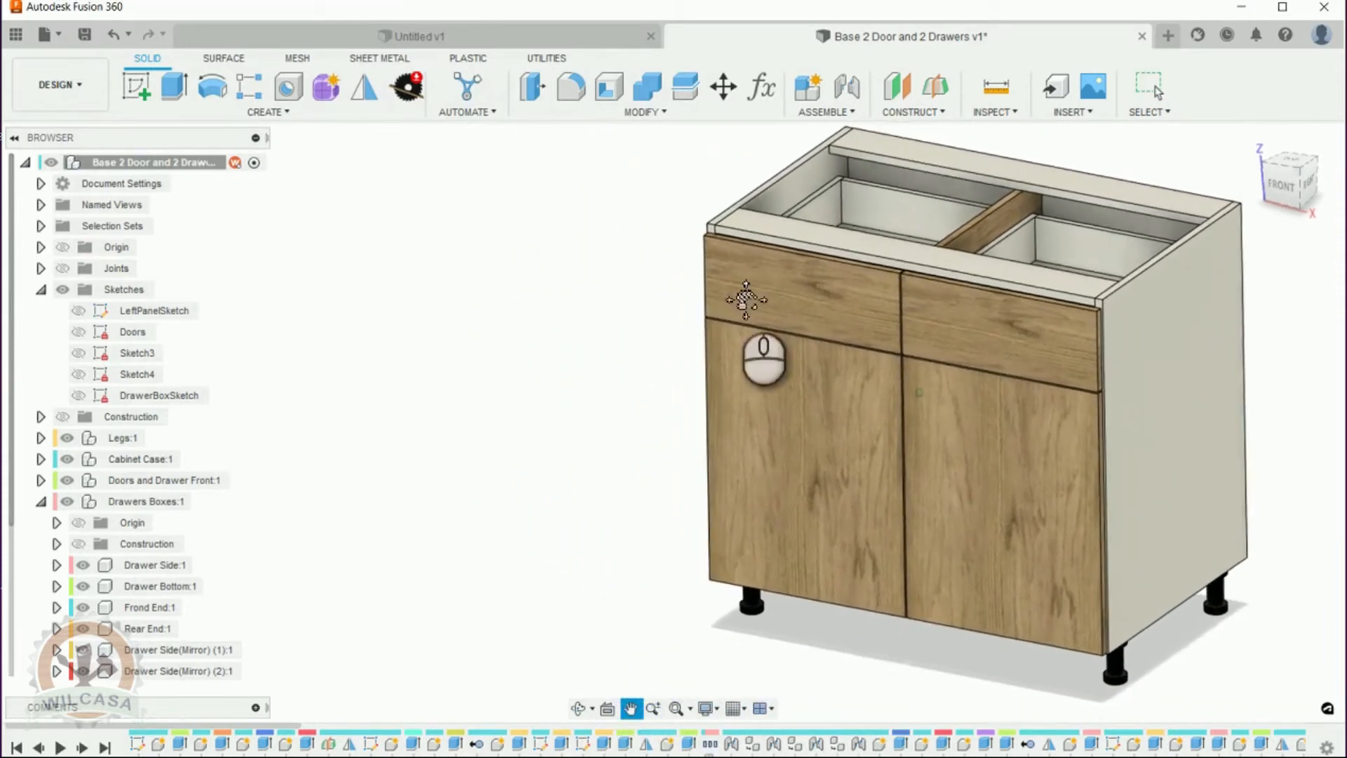
pyautogui.click(769, 93)
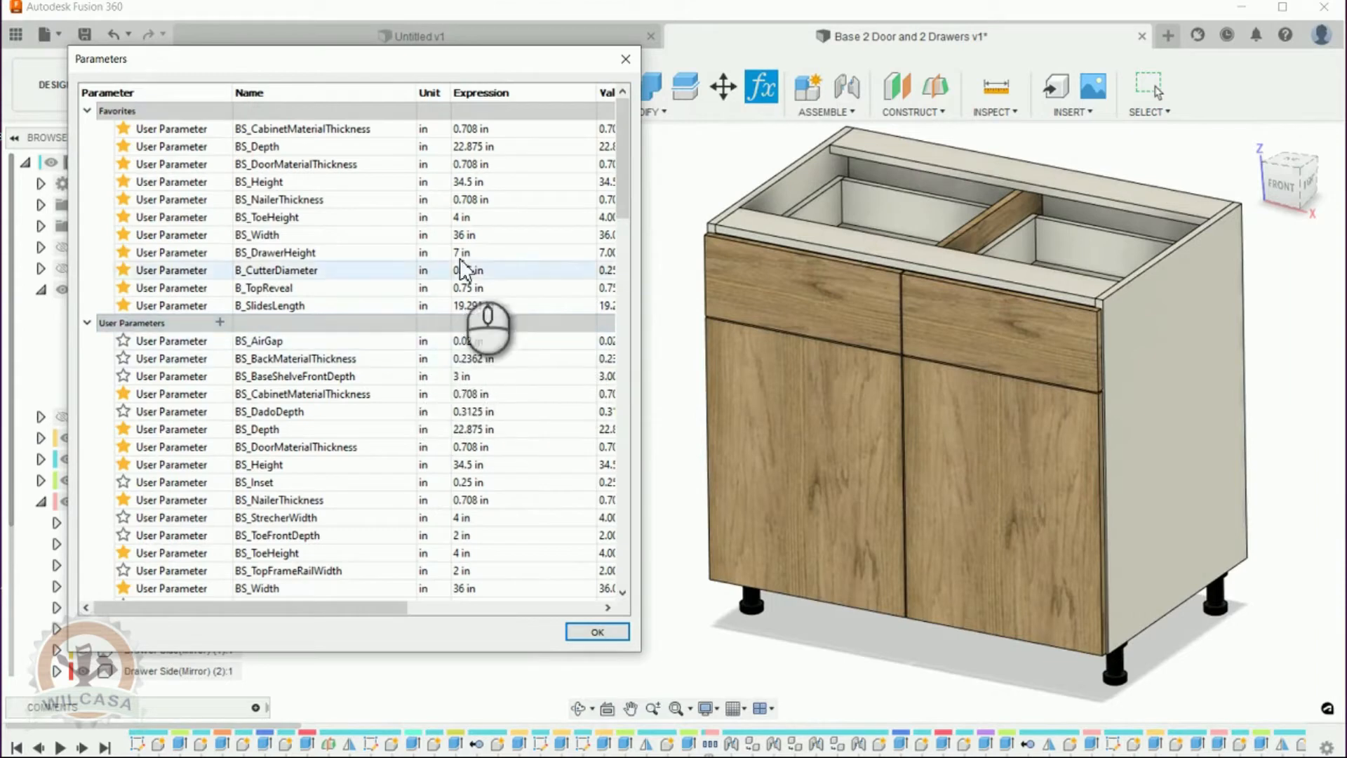
pyautogui.doubleClick(466, 234)
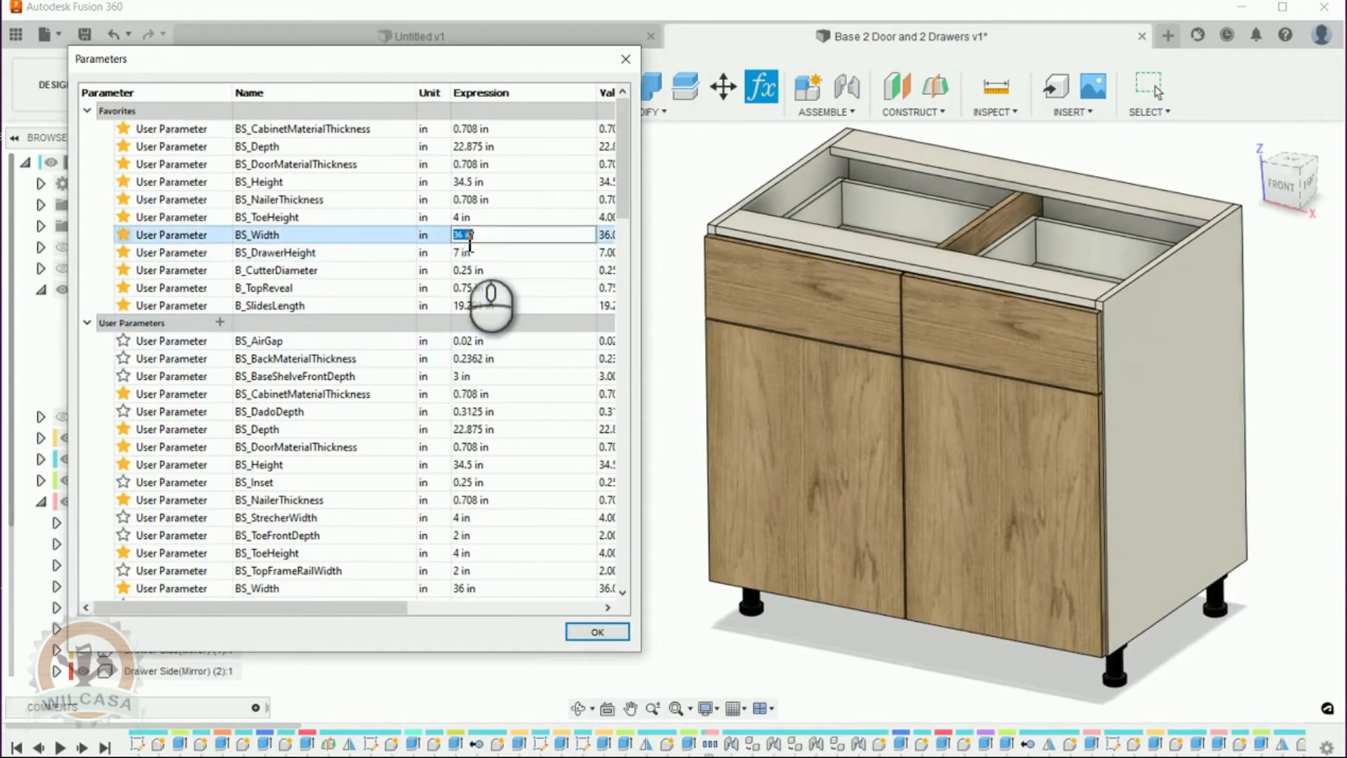
pyautogui.write('24')
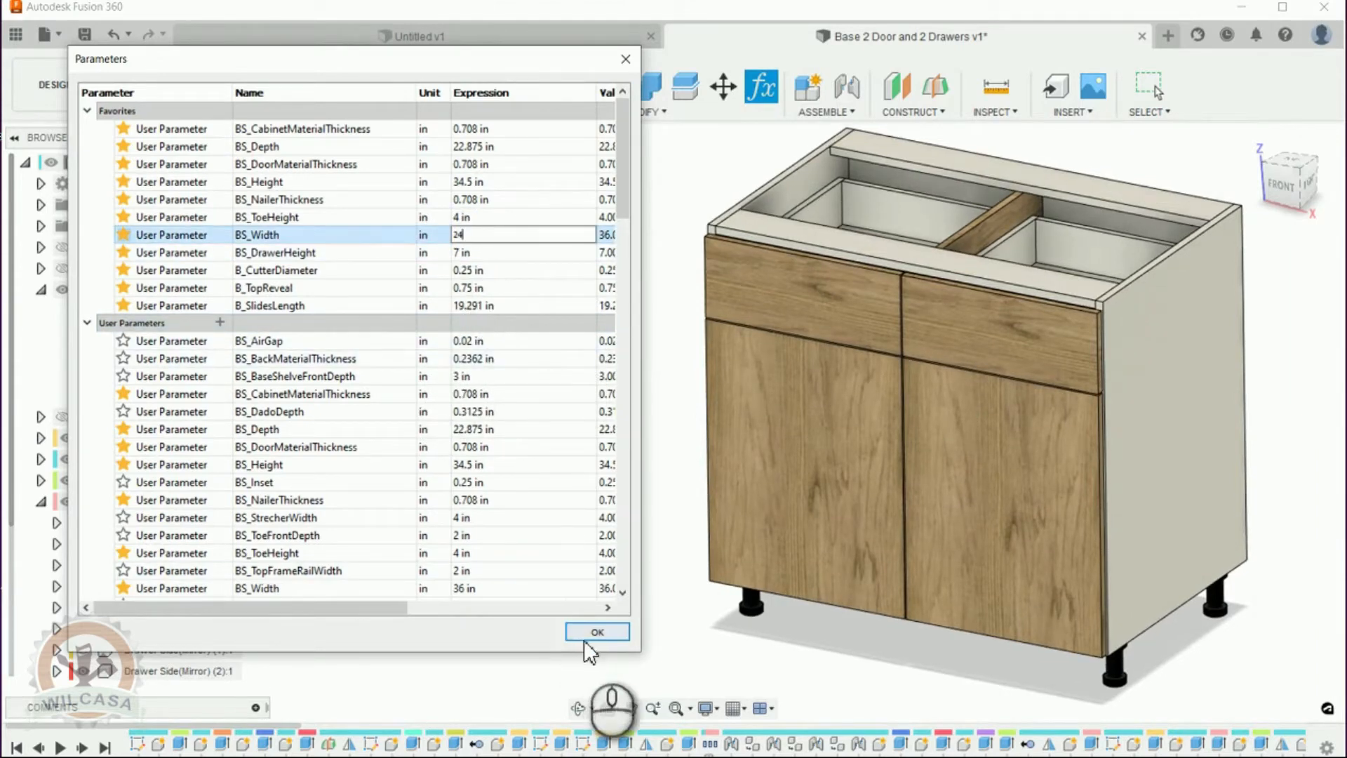
pyautogui.click(588, 636)
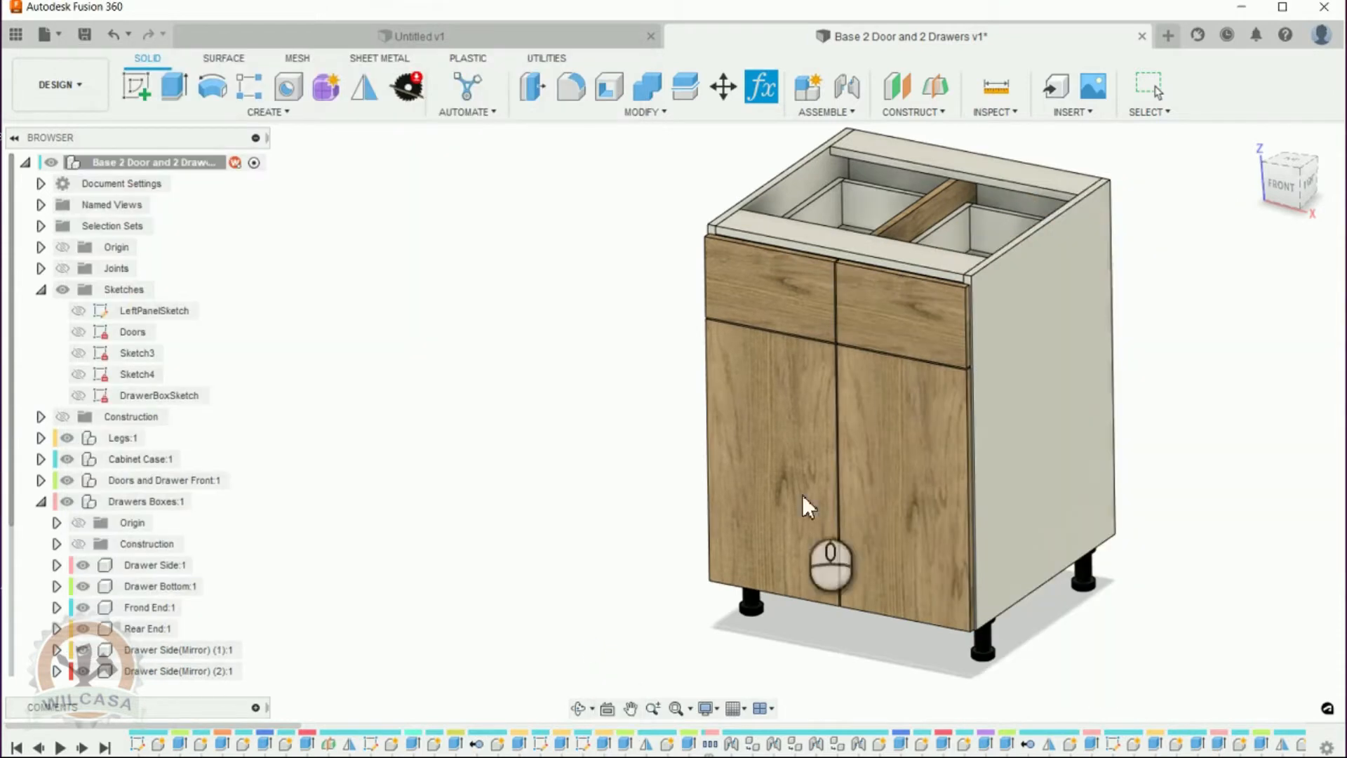
# Restore the BS_Width user parameter to 30 in.
pyautogui.click(763, 87)
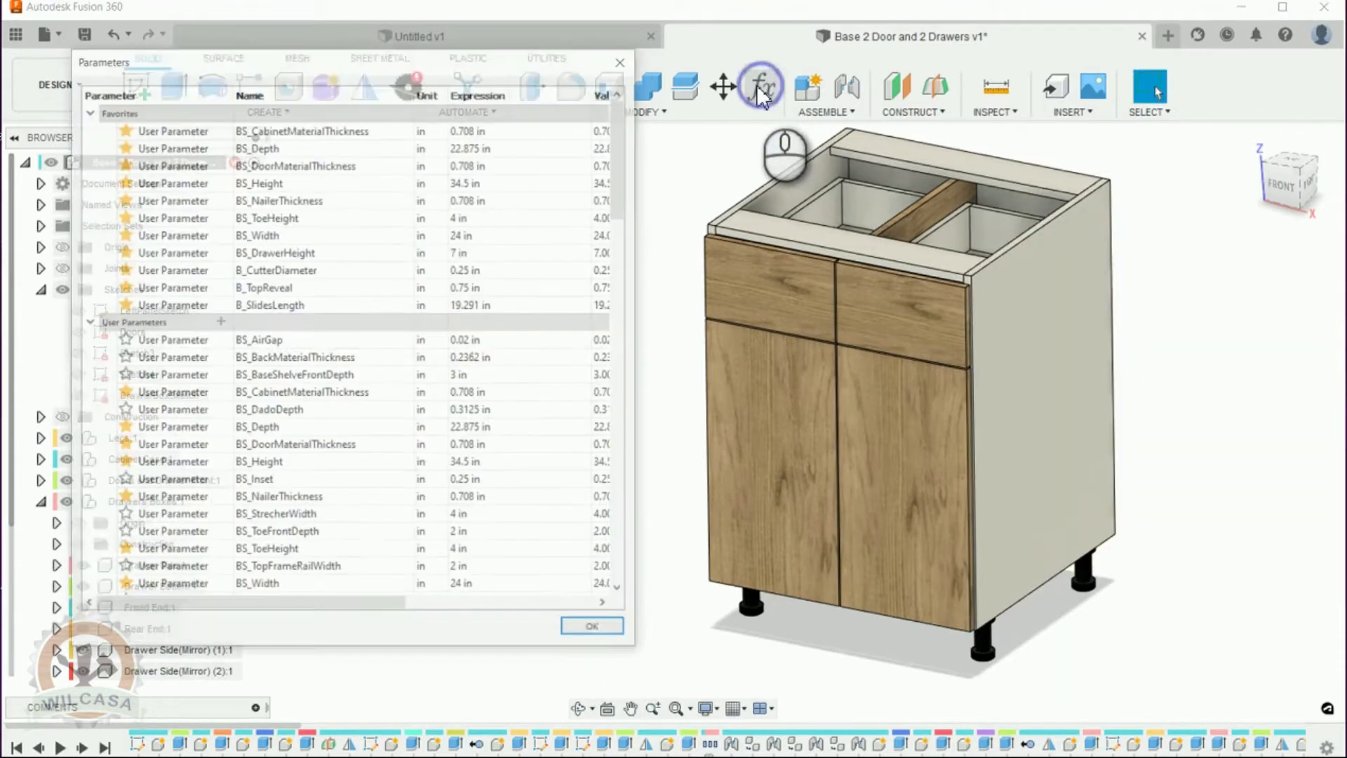
pyautogui.doubleClick(469, 236)
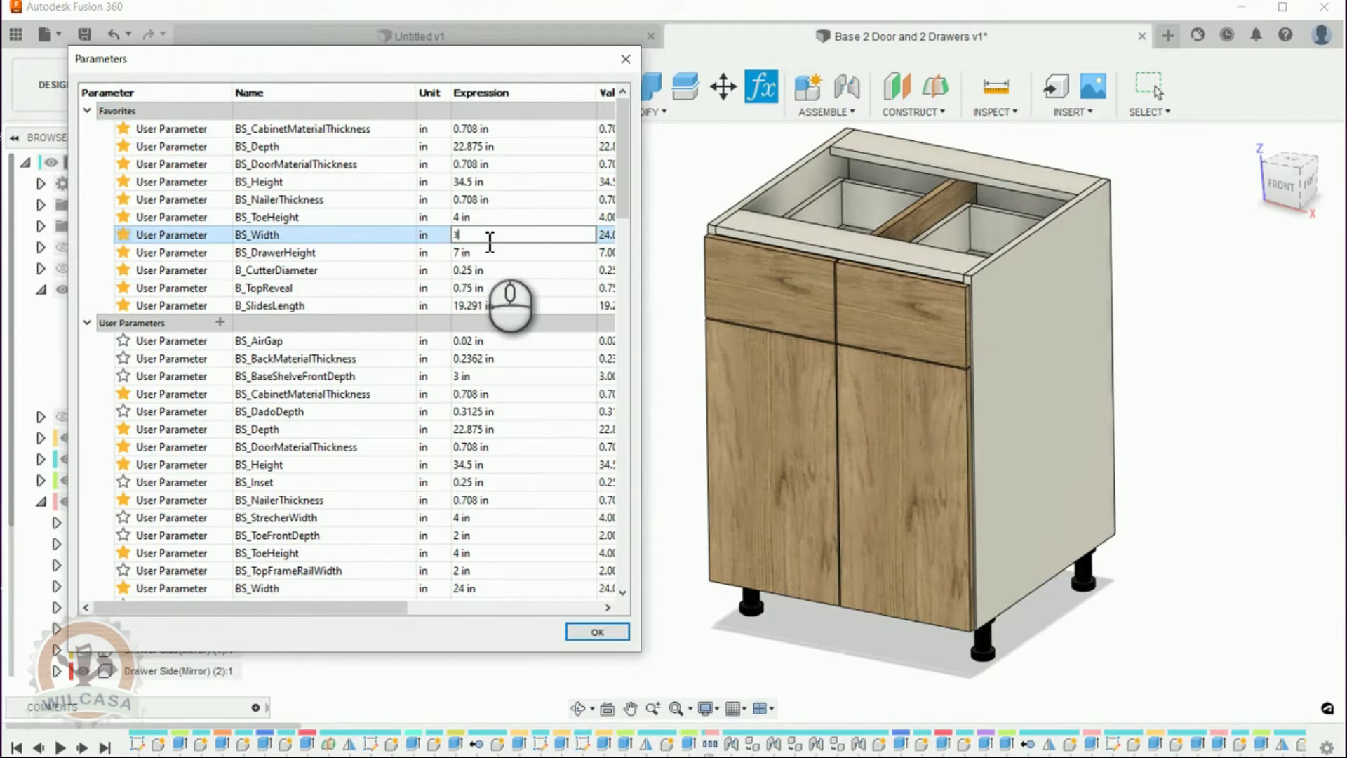
pyautogui.click(597, 632)
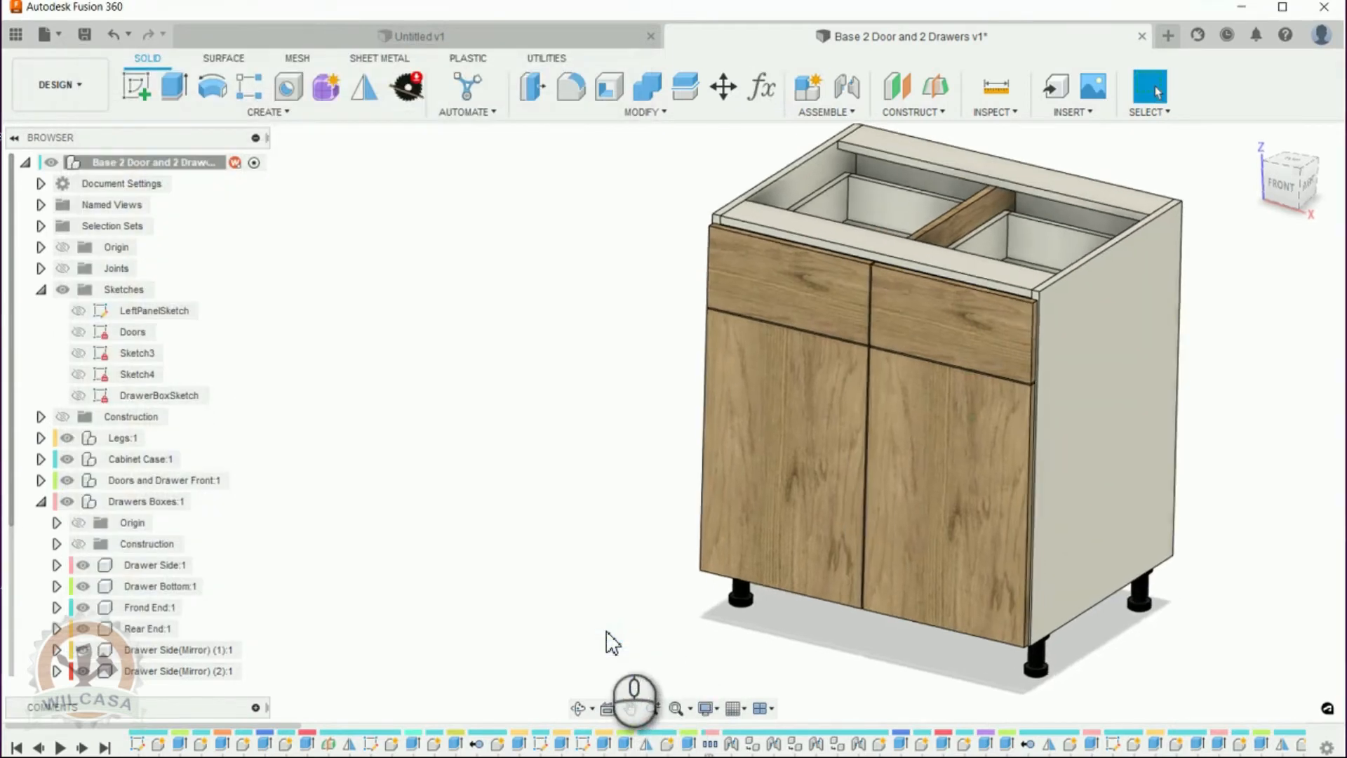
# Save the cabinet design as a new version with the description User Saved.
pyautogui.click(1255, 141)
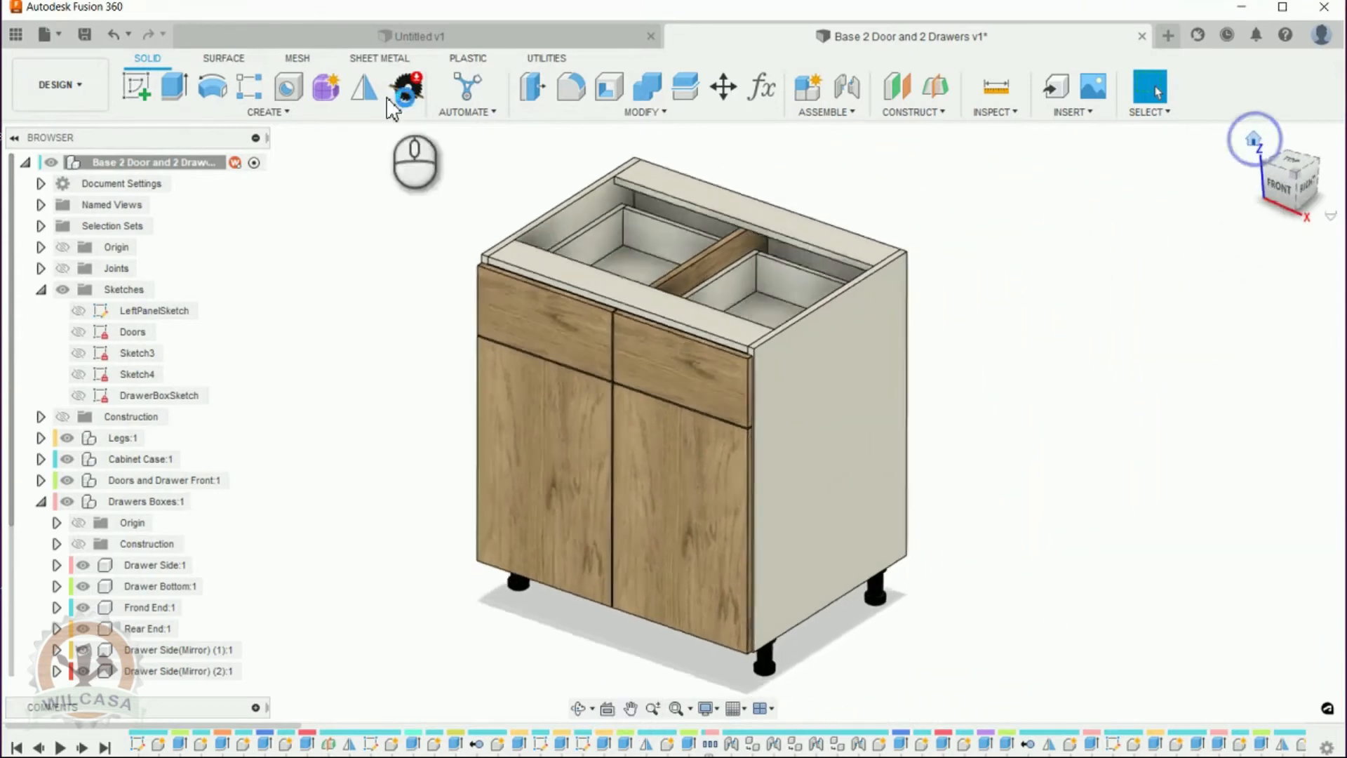
pyautogui.click(85, 36)
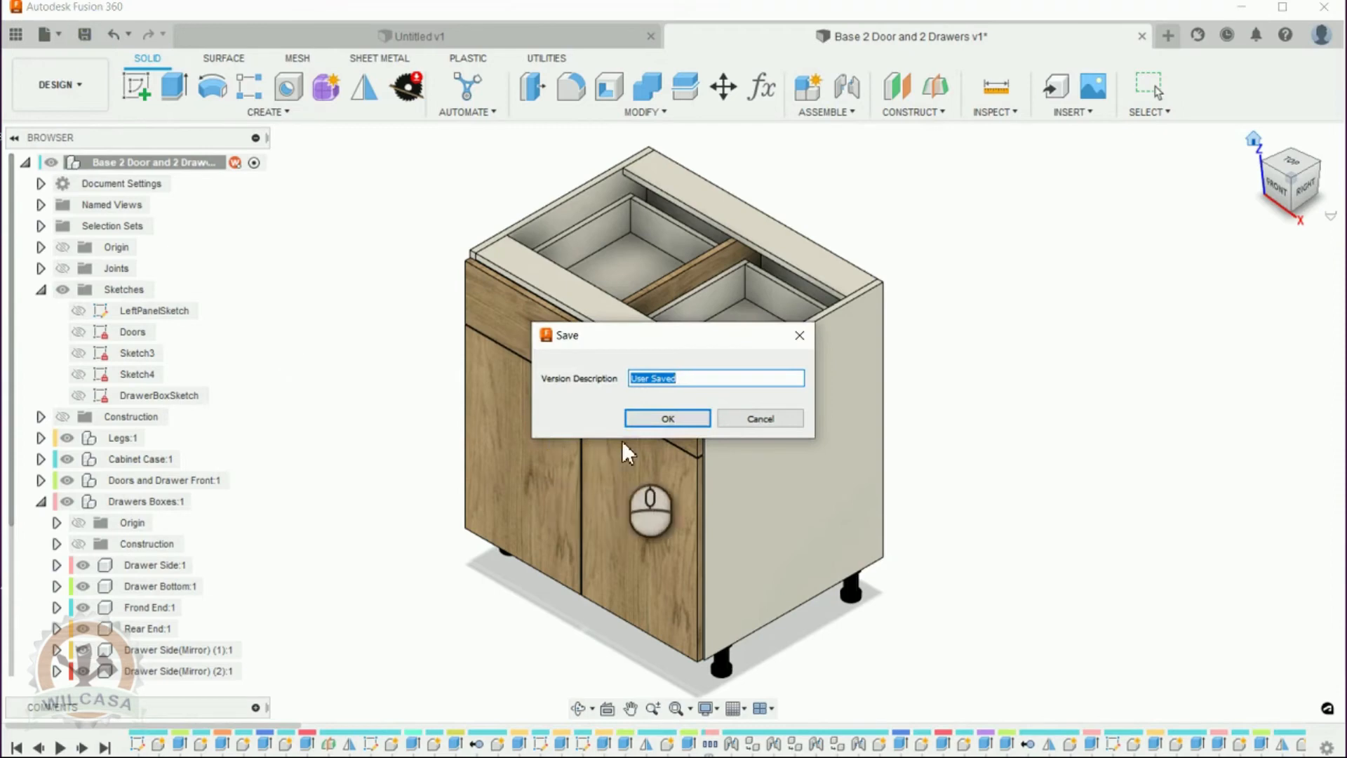
pyautogui.click(656, 419)
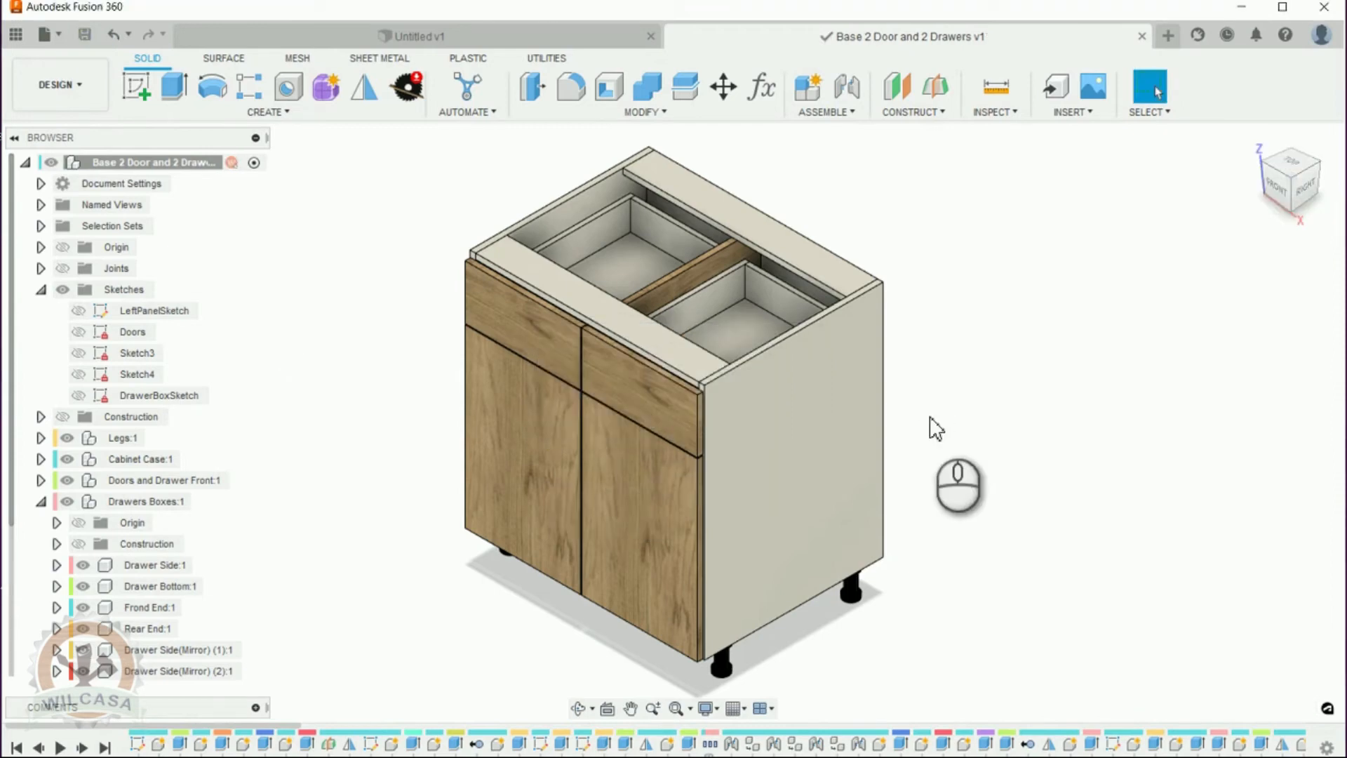